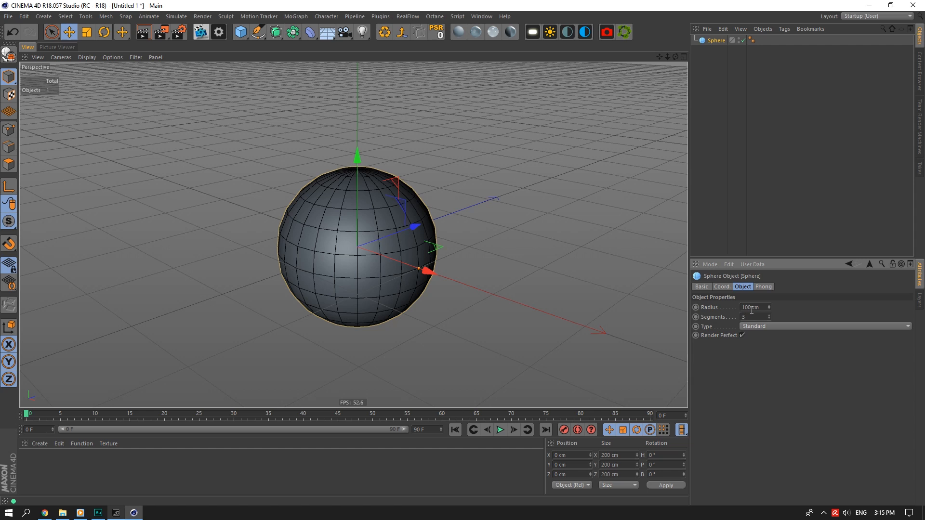
Set the sphere to 30 segments and the Icosahedron type.
click(754, 308)
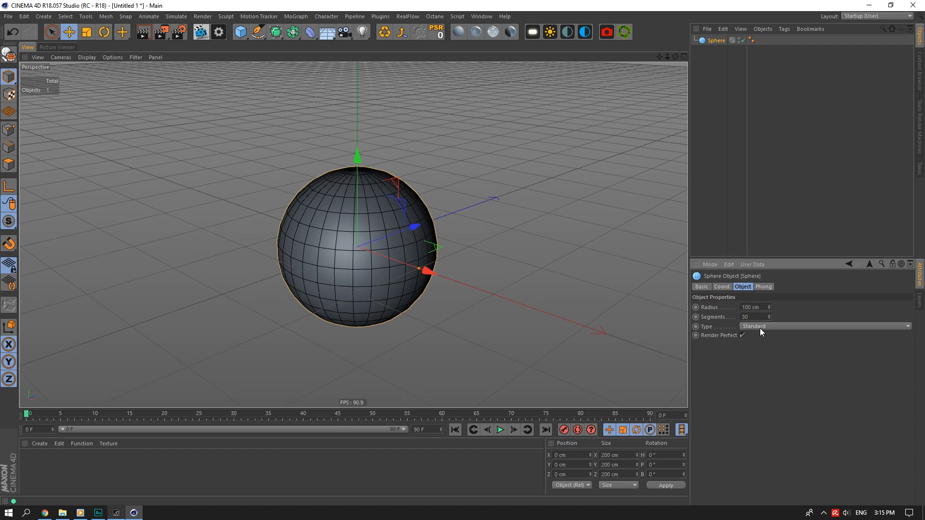
click(761, 327)
click(764, 373)
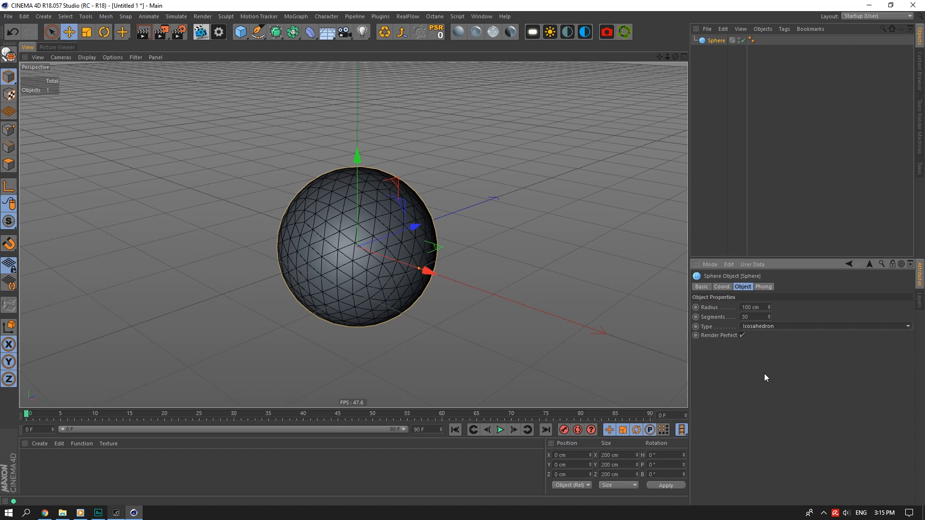
scroll(308, 197, up, 1)
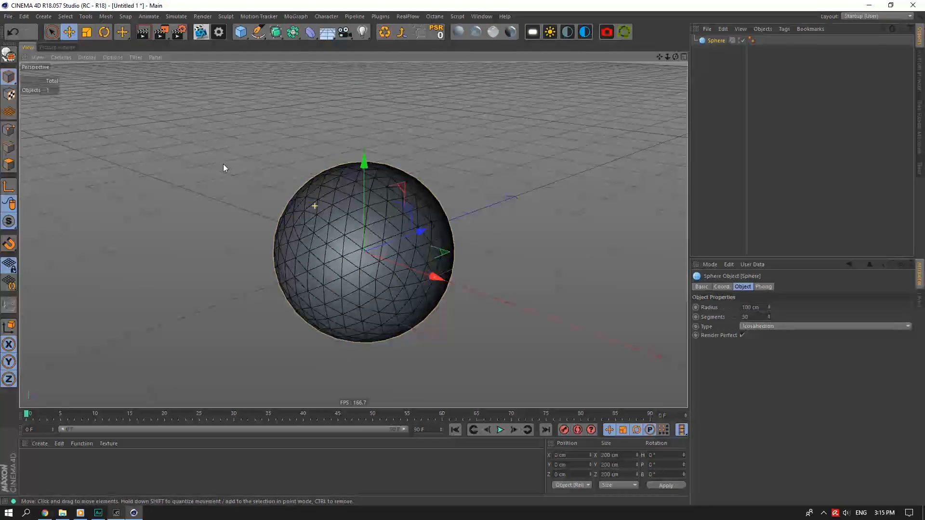
Make the sphere editable and box-select all of its points.
click(8, 54)
drag(53, 35, 86, 65)
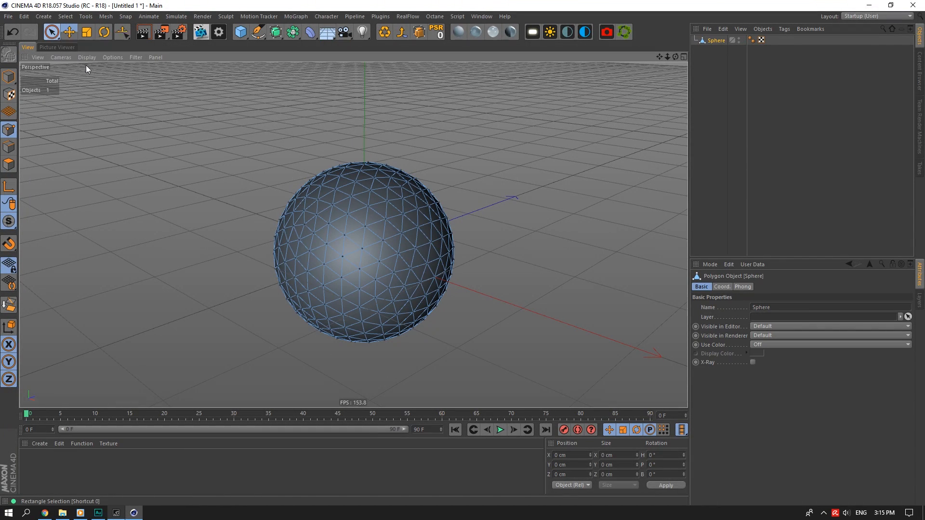
drag(490, 140, 197, 366)
scroll(393, 208, up, 2)
Extrude the selected points with a 10 cm bevel and Create N-gons enabled.
right_click(393, 208)
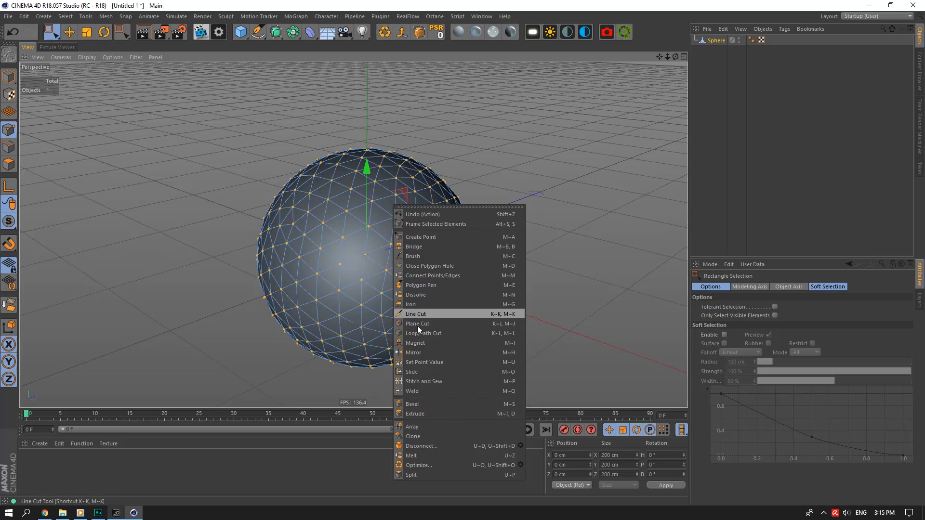
click(414, 405)
click(760, 327)
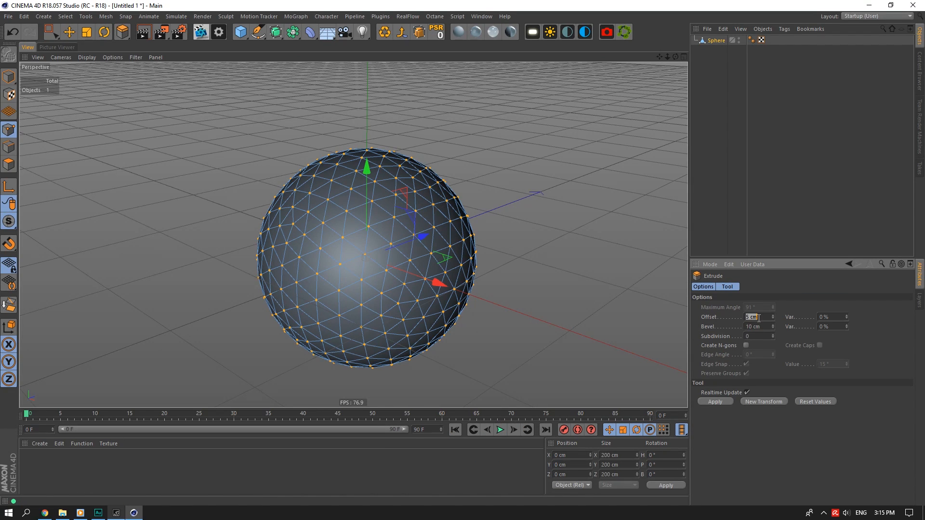
click(747, 346)
scroll(389, 262, up, 4)
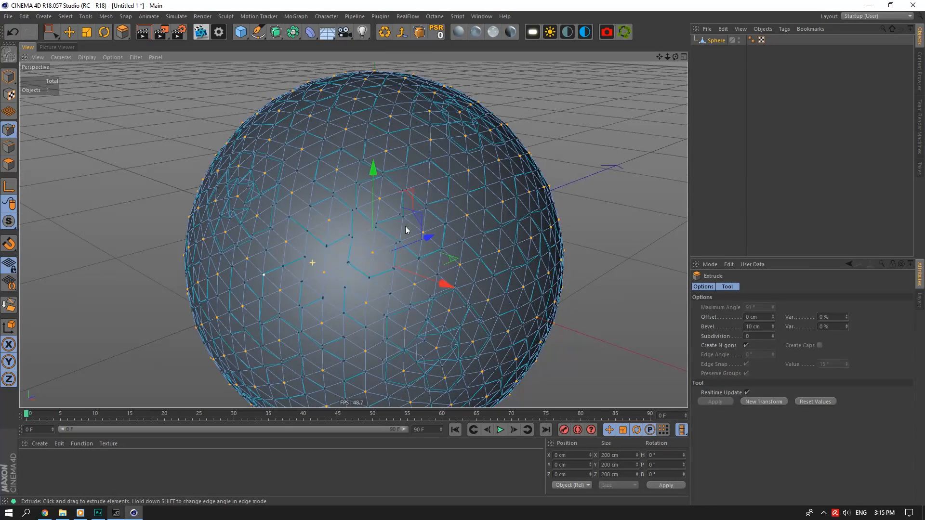
drag(276, 32, 339, 44)
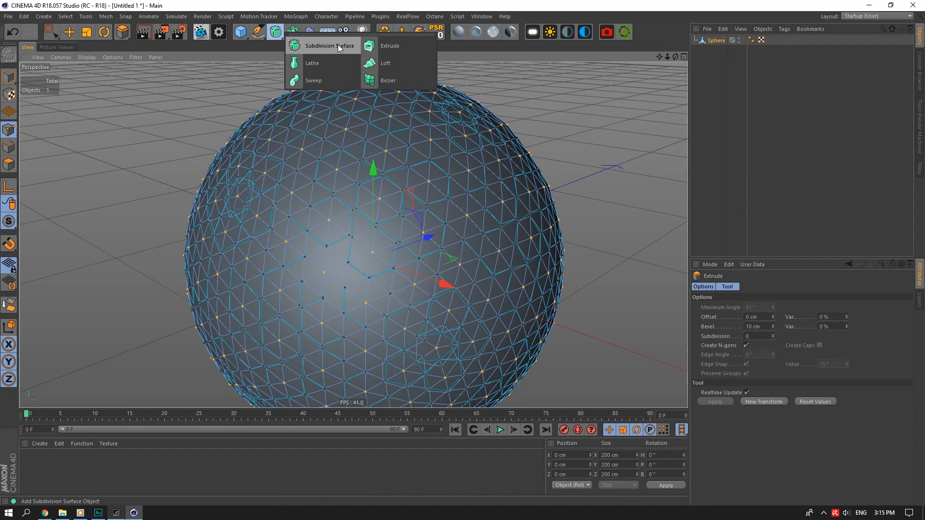
Put the sphere under a Subdivision Surface and scale its points slightly inward.
alt+click(337, 45)
click(719, 51)
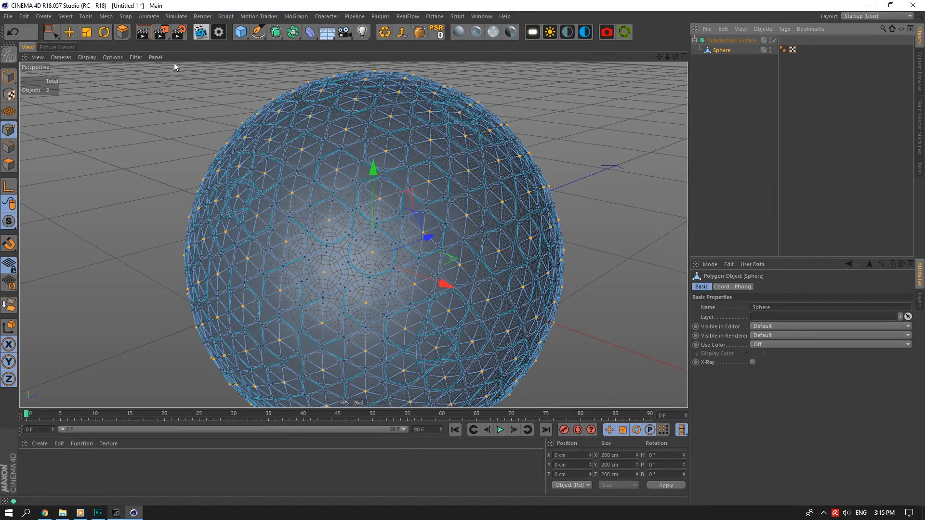
click(84, 36)
drag(420, 128, 424, 129)
click(716, 110)
From a near eye-level view, scale the sphere's points slightly once more.
scroll(371, 218, down, 3)
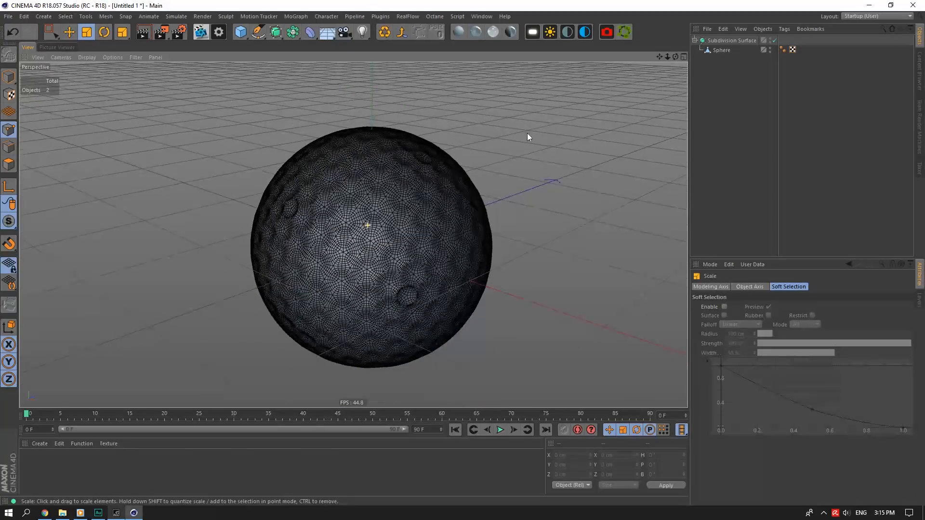
drag(666, 57, 694, 77)
click(707, 51)
scroll(423, 217, up, 6)
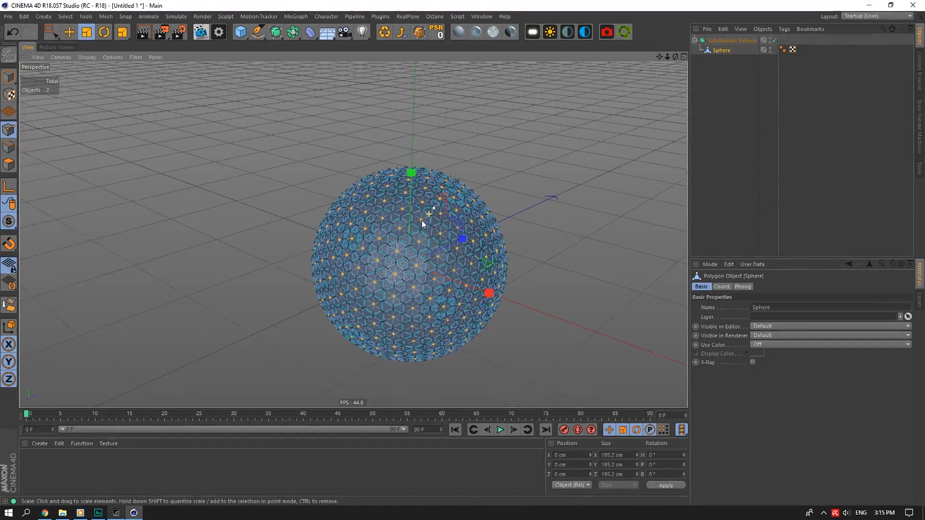
drag(499, 187, 495, 189)
scroll(495, 190, down, 3)
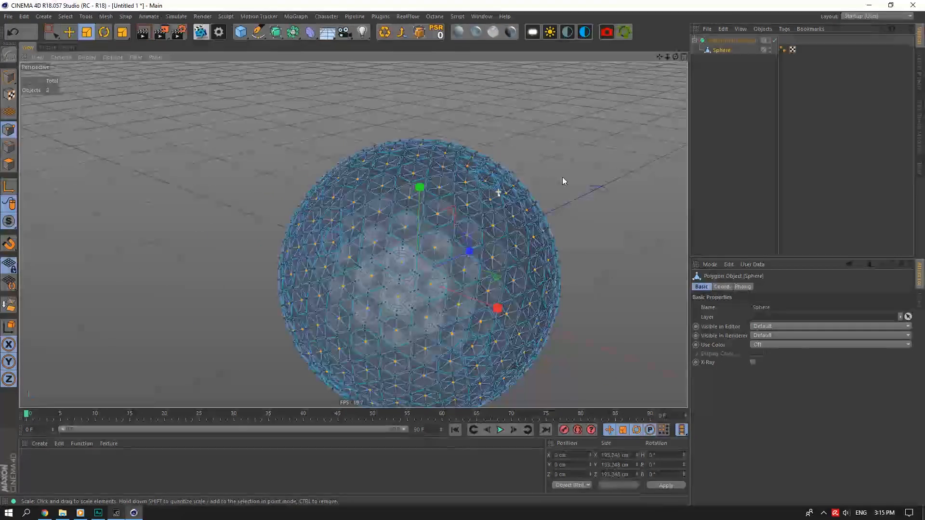
click(735, 69)
click(721, 50)
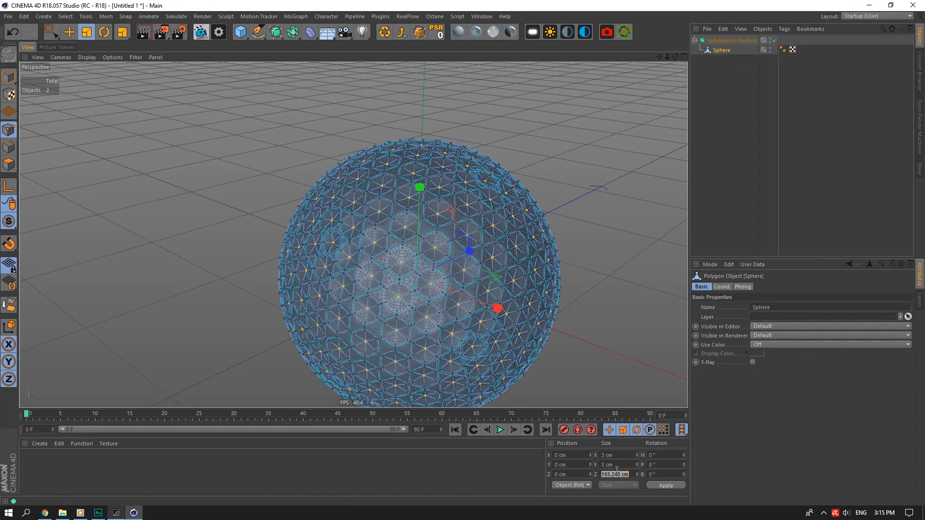
In Model mode, resize the ball to 3 cm on X, Y and Z.
key(Return)
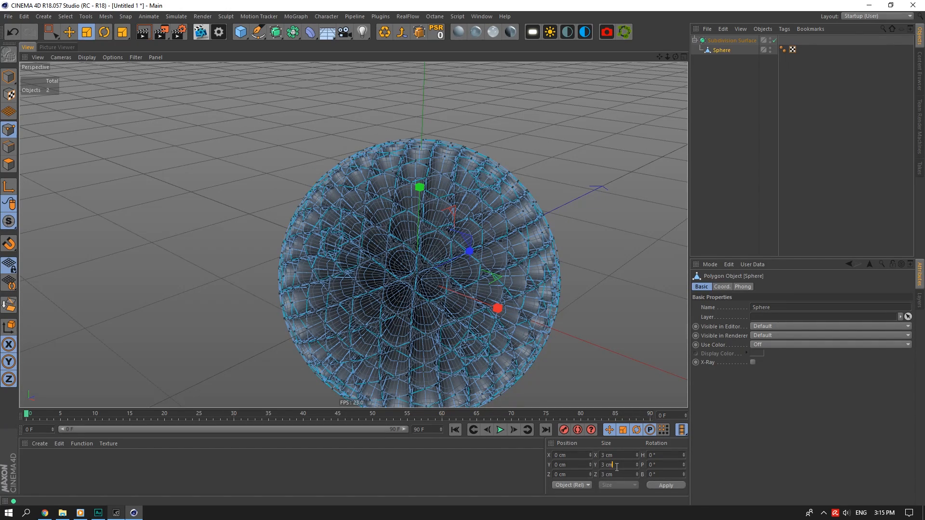
key(ctrl+z)
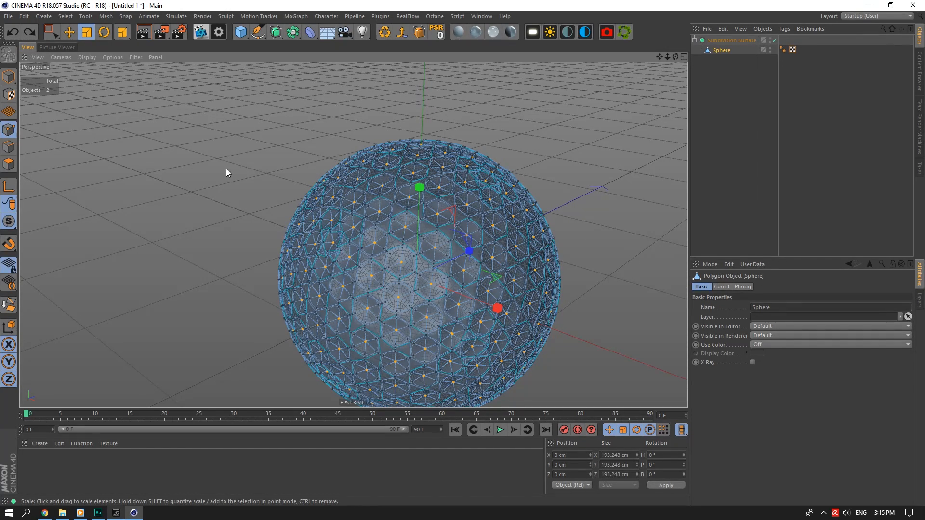
click(9, 76)
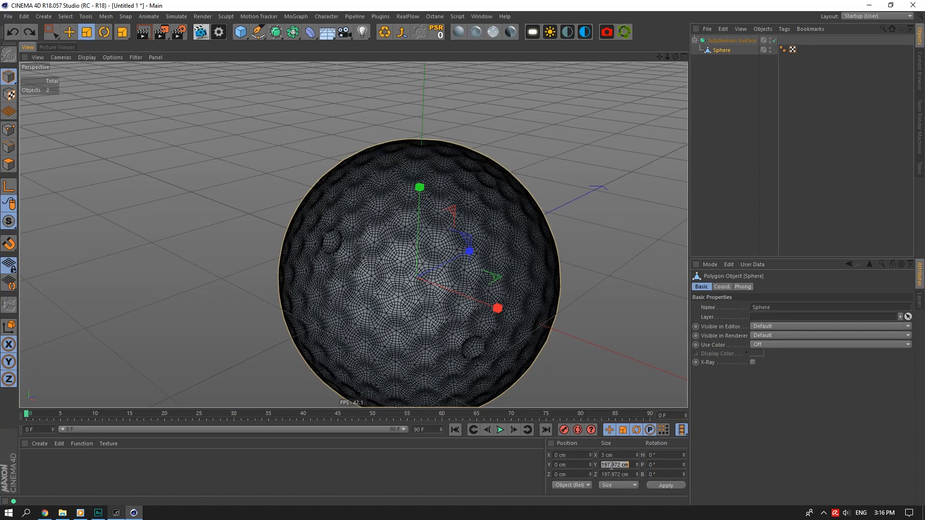
text(3)
key(Return)
scroll(430, 278, up, 10)
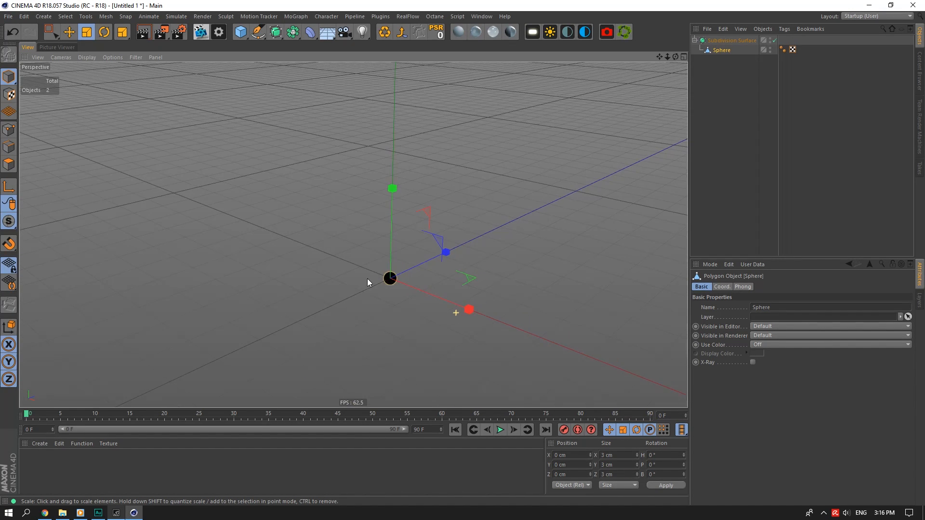
scroll(429, 290, down, 6)
drag(676, 57, 698, 78)
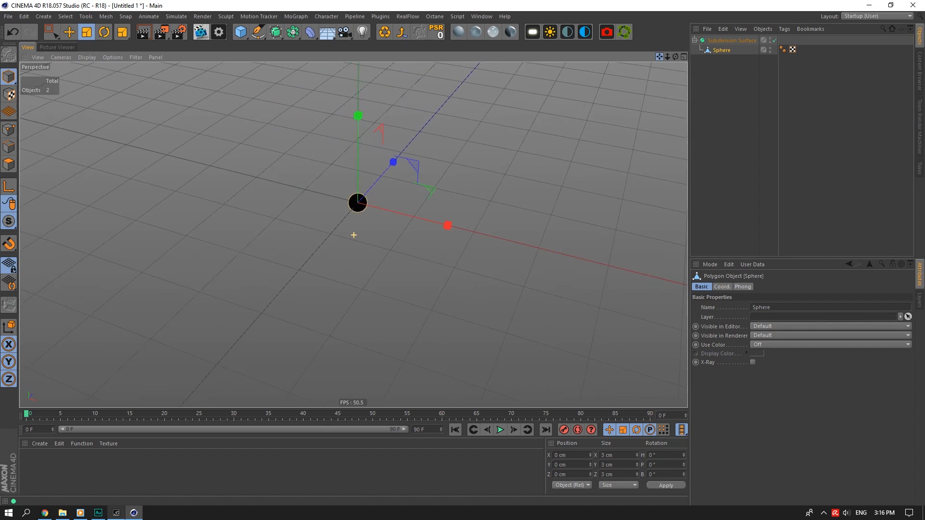
Add an OctaneCamera and set render Width 1920 with Film Aspect 1.9.
click(606, 32)
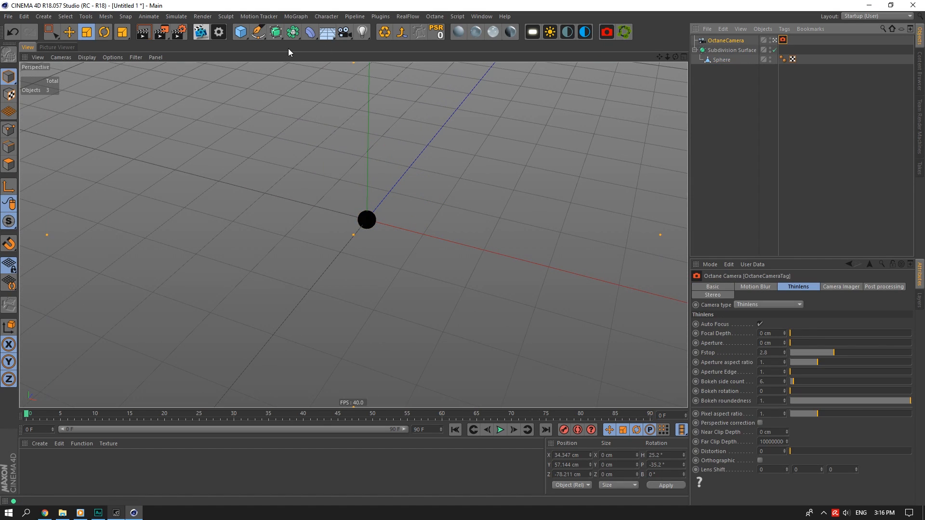
click(181, 31)
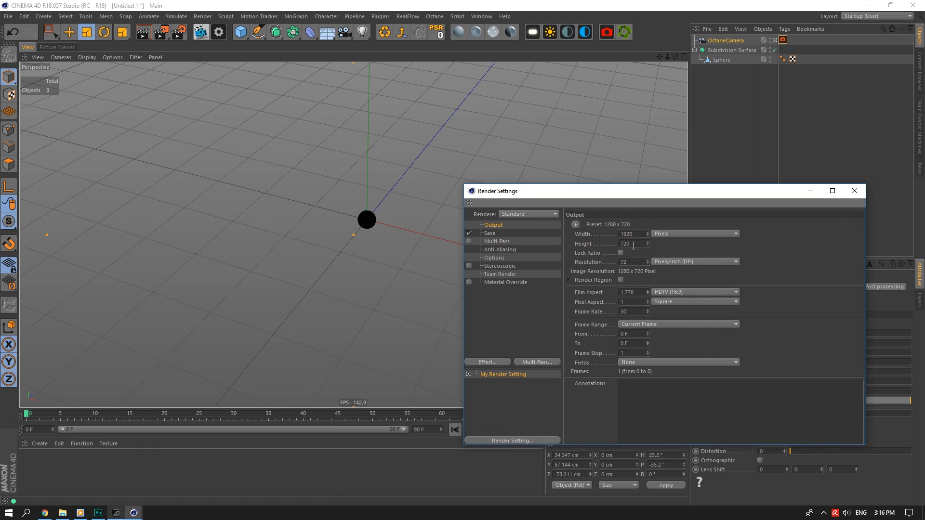
click(631, 292)
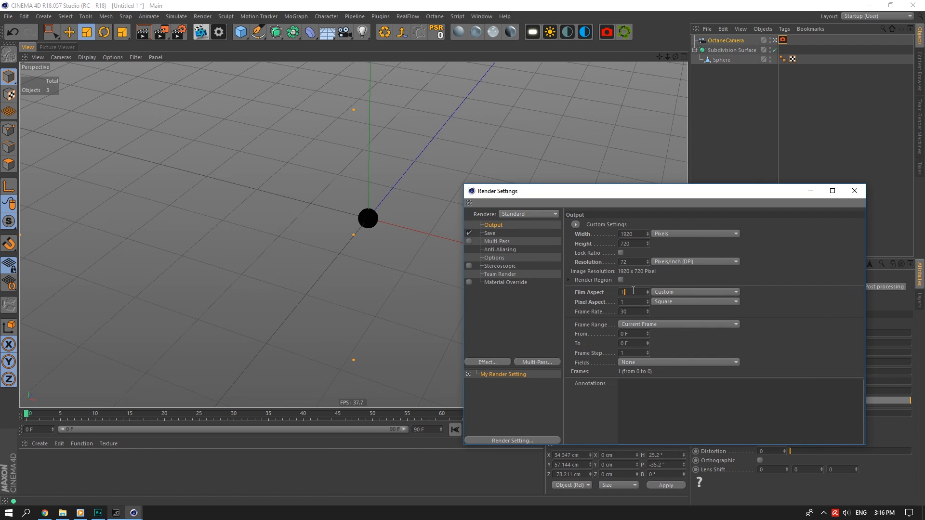
text(1.9)
key(Return)
click(855, 191)
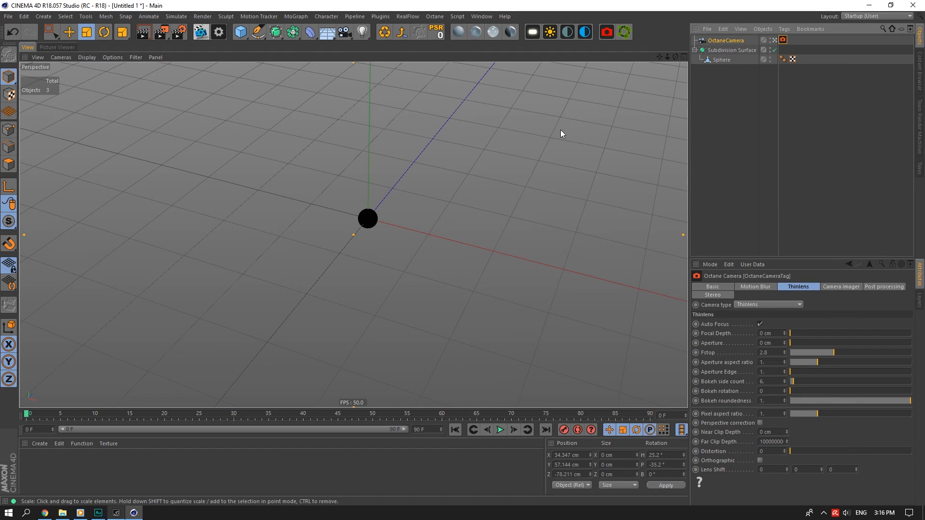
Enable Render Safe in the viewport and set Tinted Border opacity to 100%.
click(710, 265)
click(736, 420)
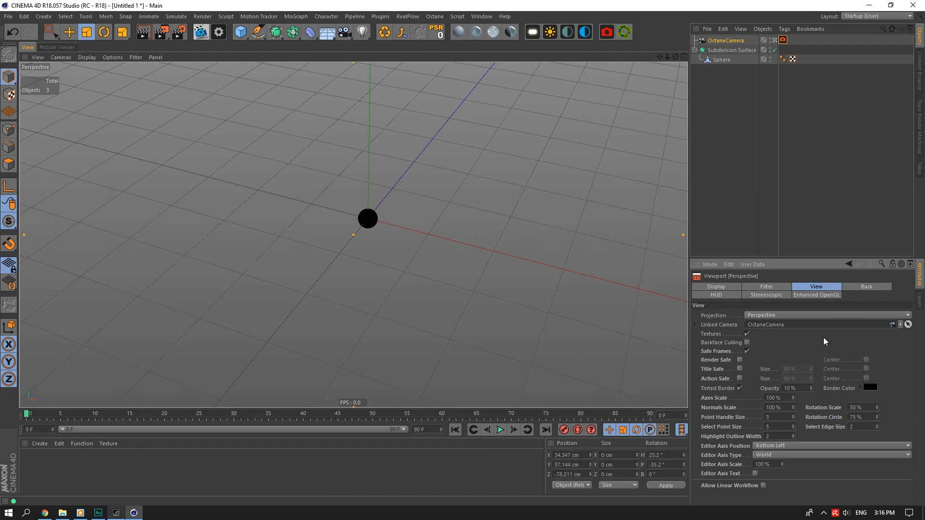
click(740, 361)
drag(811, 389, 811, 345)
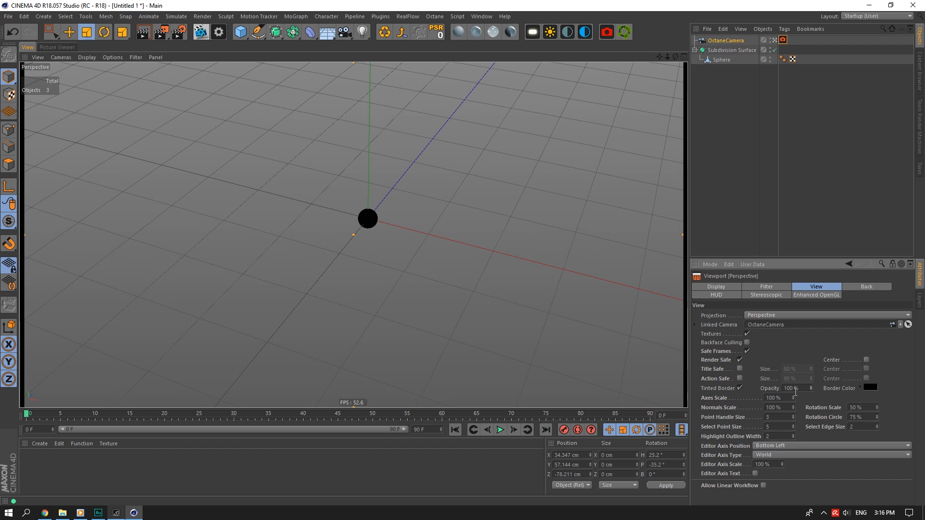
alt+right_drag(355, 251, 349, 150)
alt+right_drag(397, 268, 539, 126)
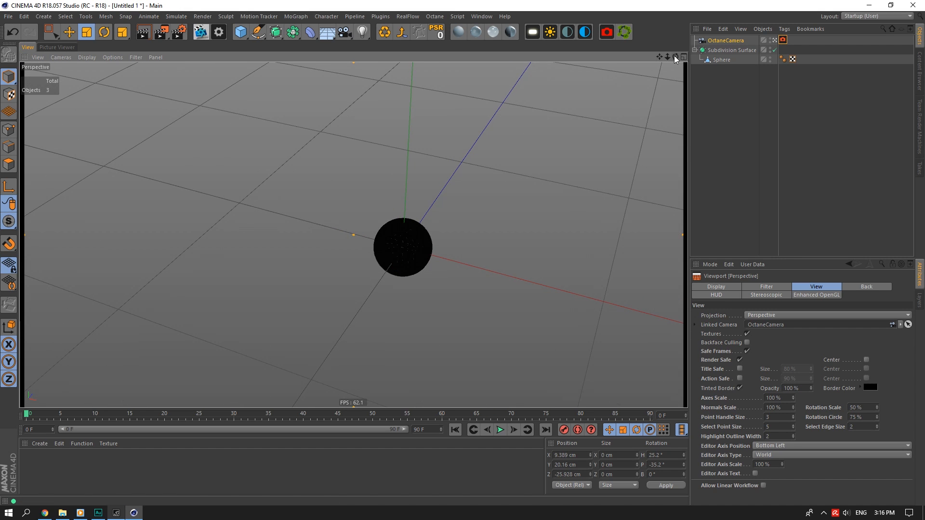
drag(675, 57, 826, 68)
drag(247, 33, 333, 65)
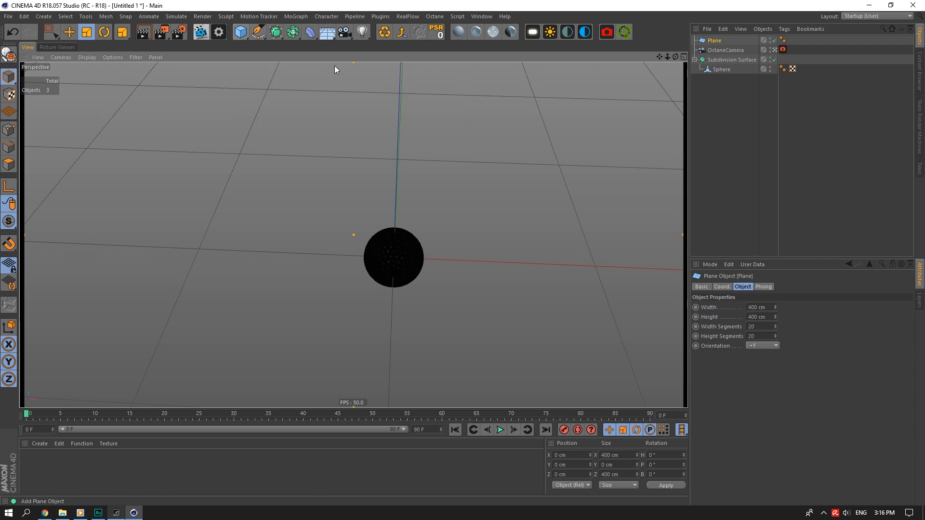
Add a floor plane and lift the golf ball slightly above it.
click(716, 61)
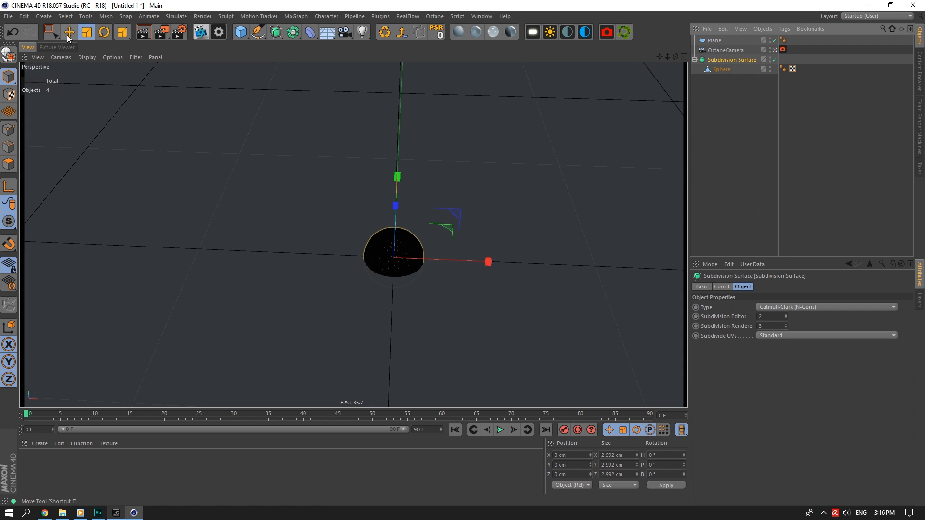
key(e)
drag(392, 176, 410, 110)
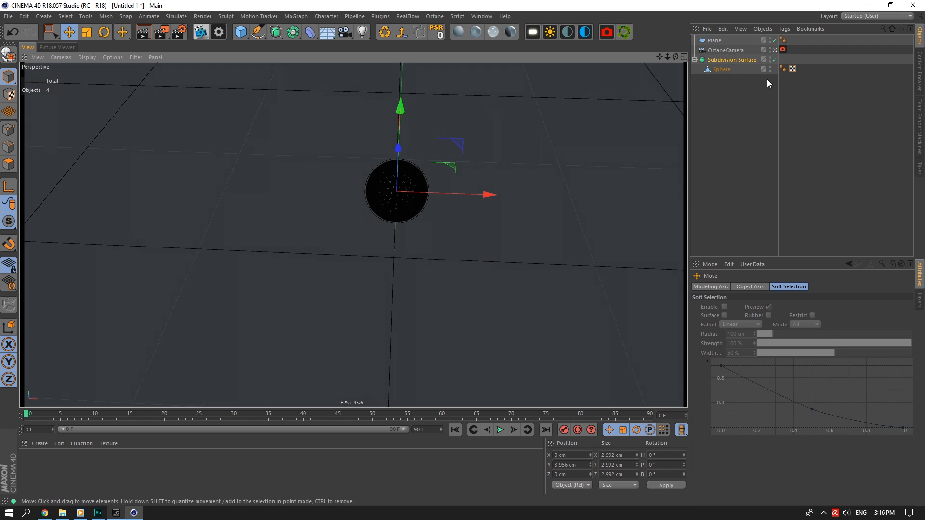
click(774, 50)
Fine-tune the ball's height from a low angle, then view through the OctaneCamera.
scroll(379, 217, up, 7)
scroll(394, 172, up, 2)
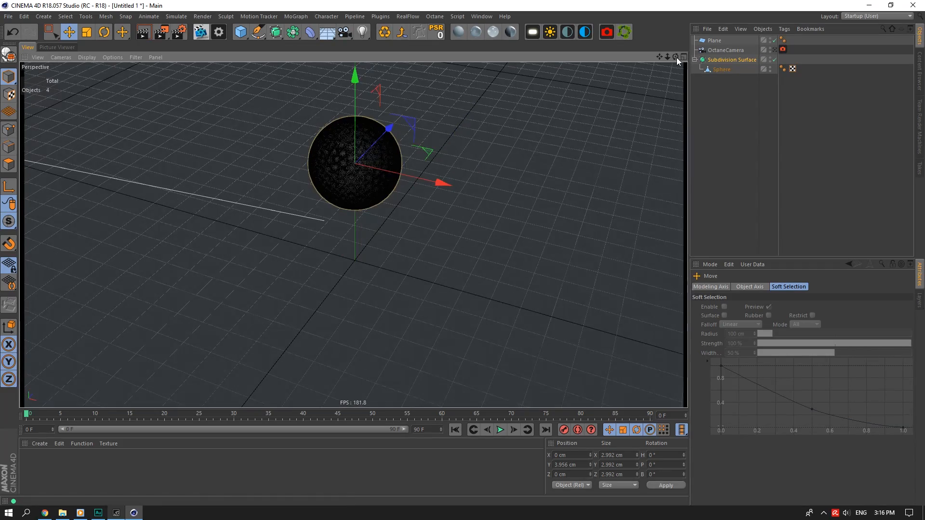
drag(676, 56, 692, 131)
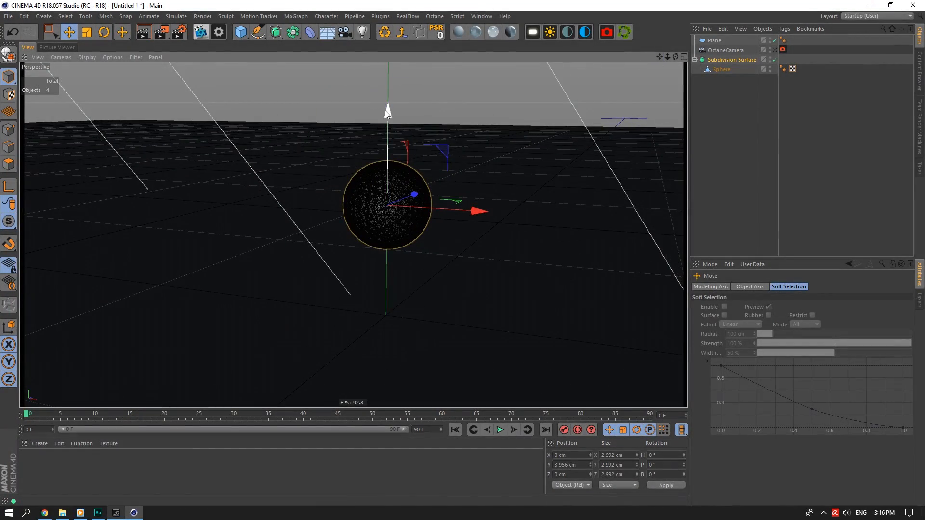
drag(387, 250, 388, 175)
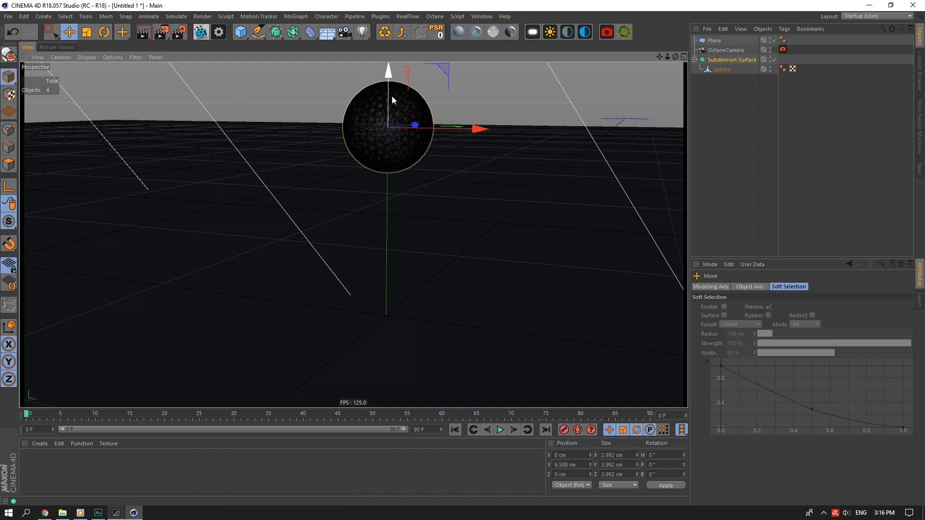
drag(392, 96, 391, 112)
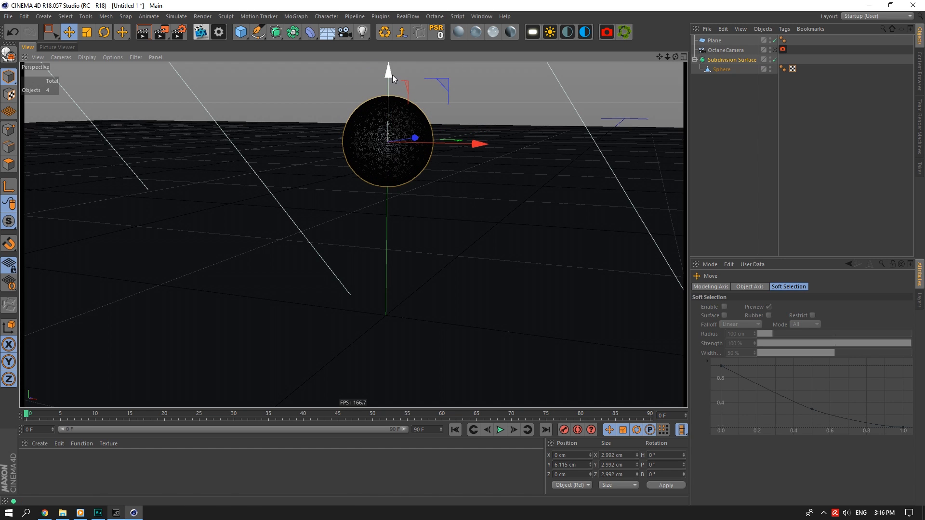
drag(392, 74, 392, 75)
click(777, 50)
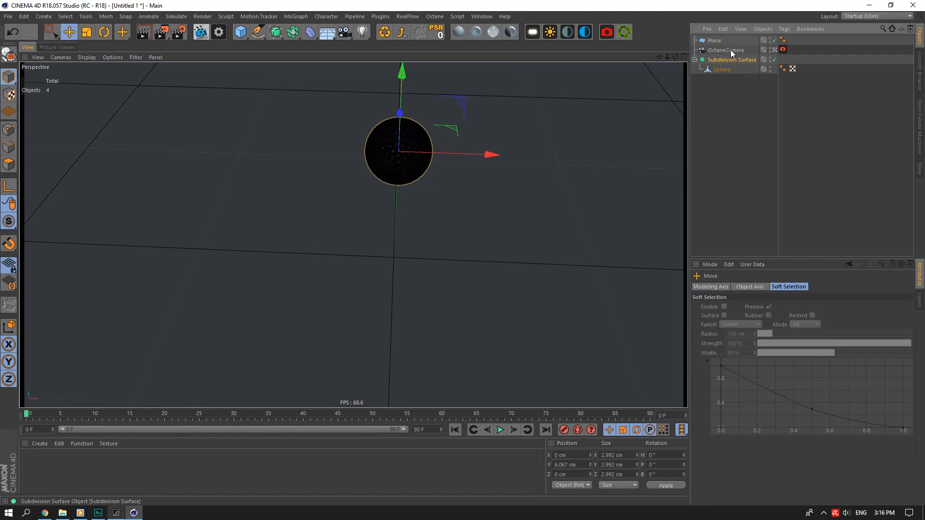
Set the OctaneCamera's heading rotation (R.H) to 0 and reframe the ball.
click(733, 50)
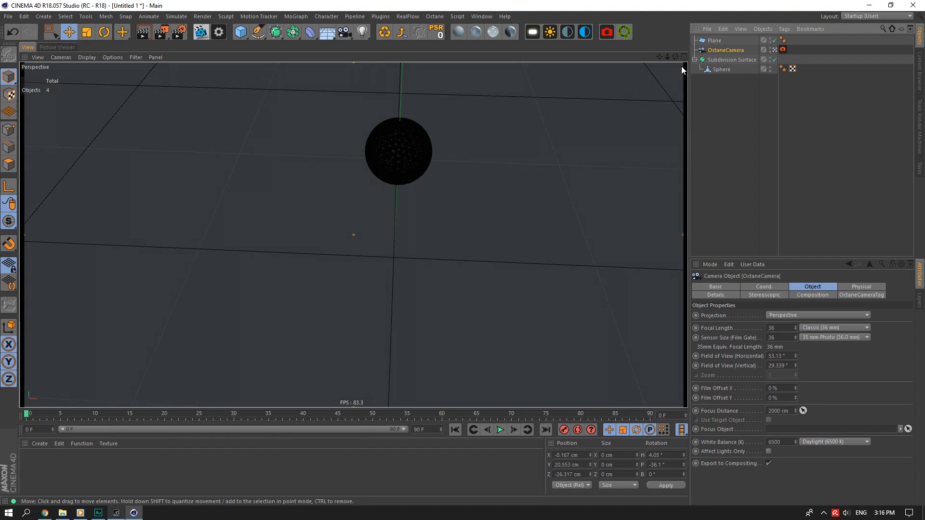
click(764, 286)
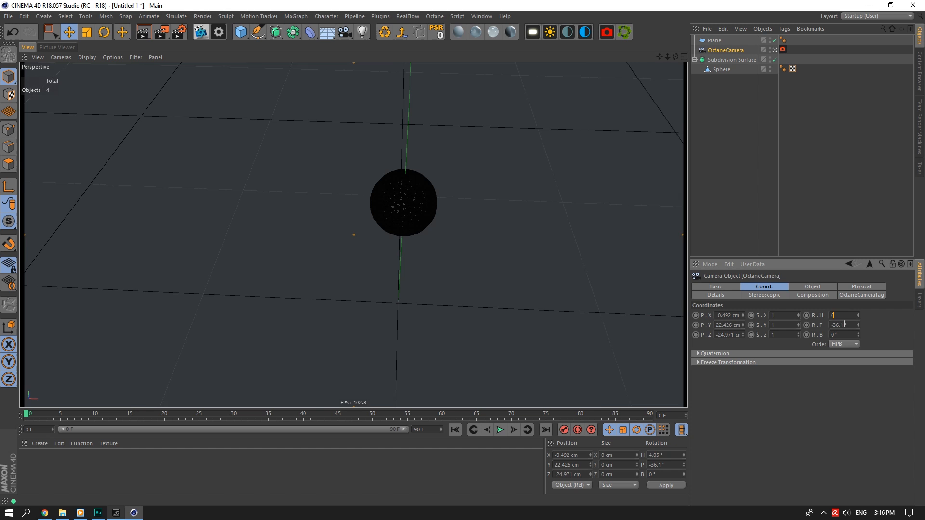
text(0)
click(844, 324)
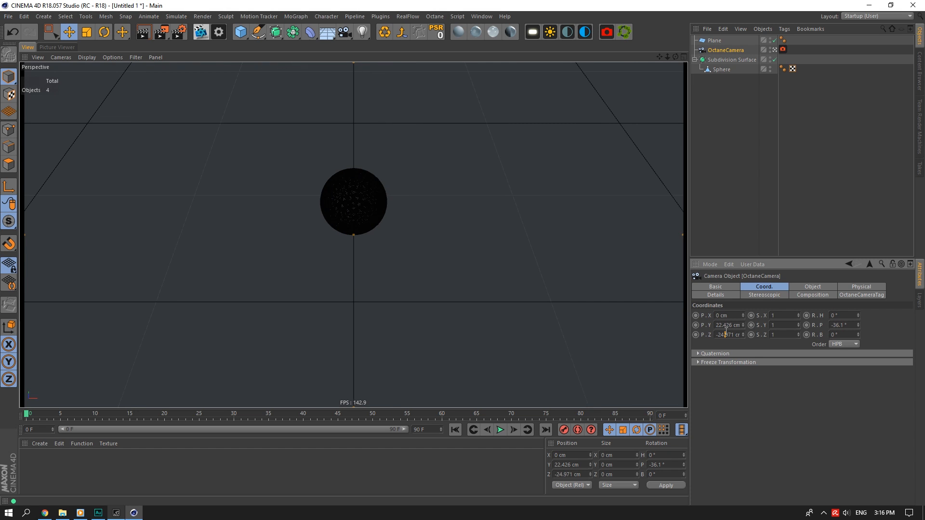
scroll(320, 215, up, 5)
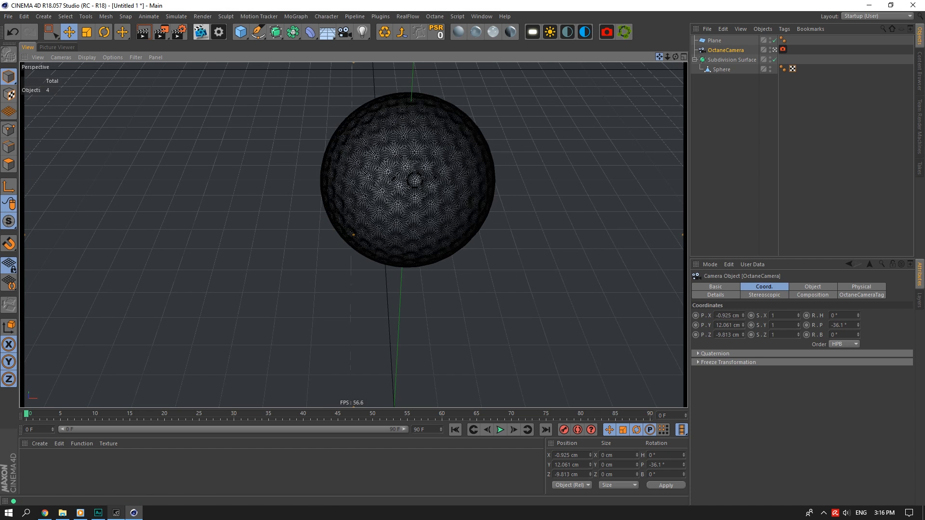
alt+middle_drag(267, 192, 354, 233)
Turn on the Composition grid overlay and reset the camera heading to 0.
click(820, 290)
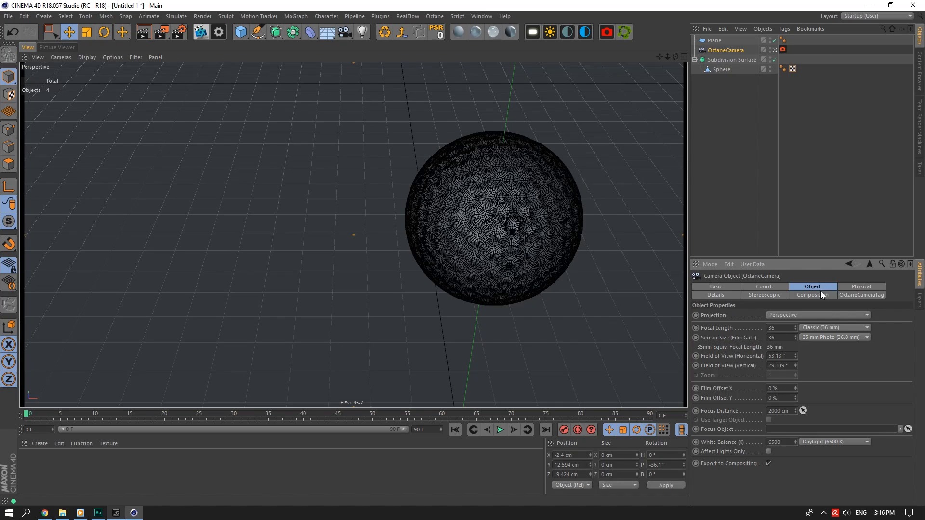
click(819, 294)
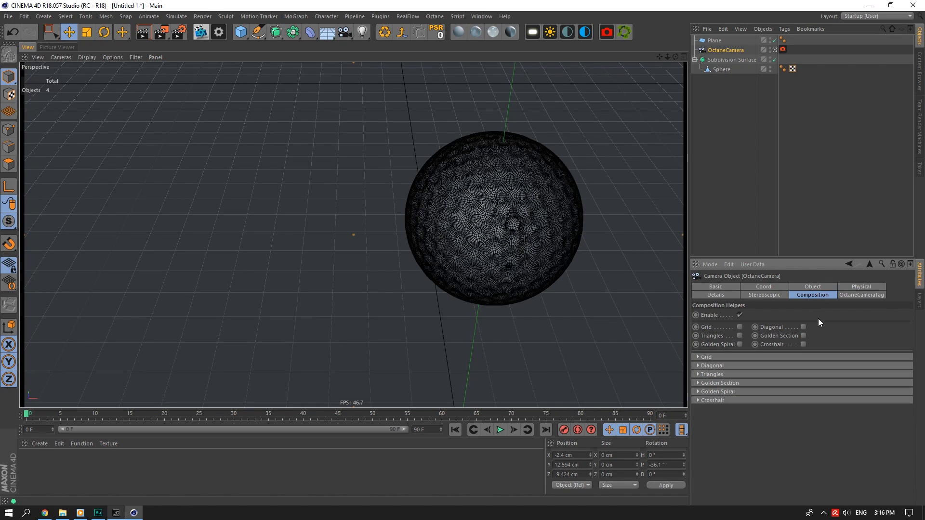
click(740, 327)
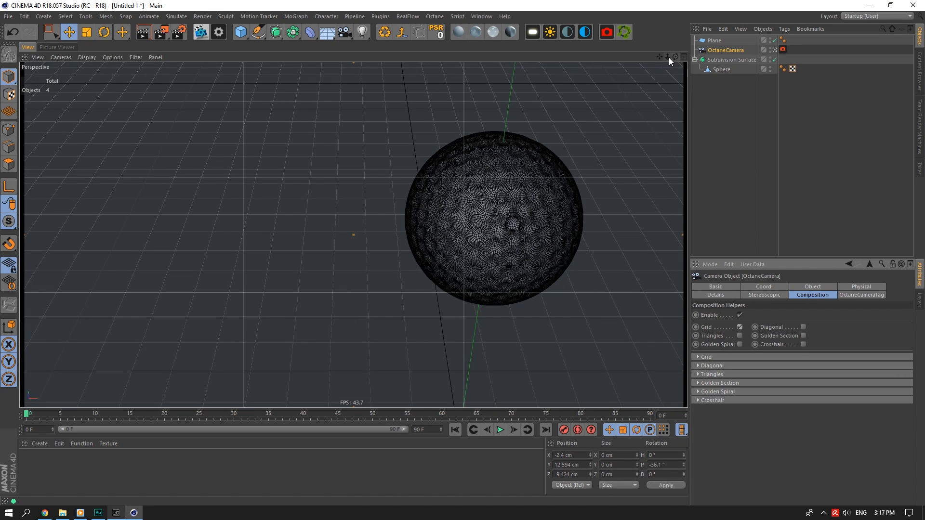
mouse_move(668, 57)
mouse_down()
mouse_move(646, 58)
mouse_move(698, 61)
mouse_move(677, 57)
mouse_up()
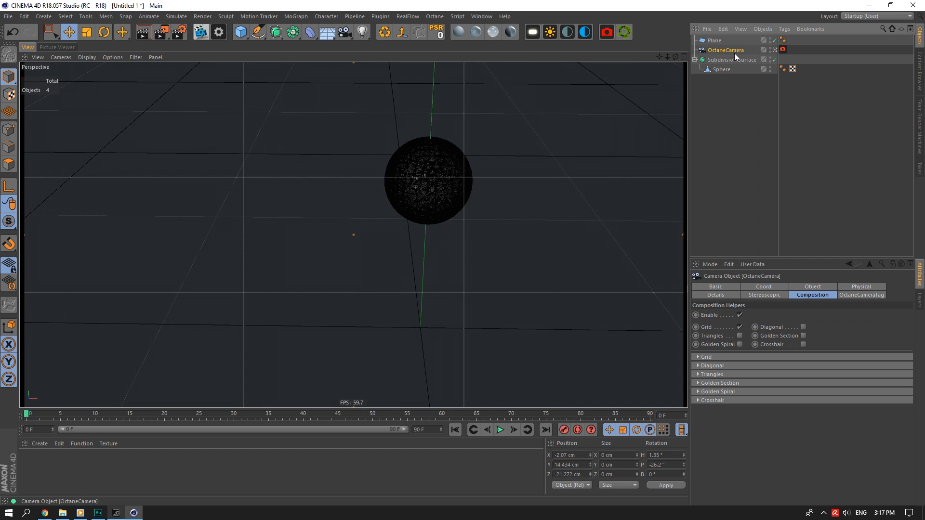
click(775, 288)
double_click(837, 316)
text(0)
key(Return)
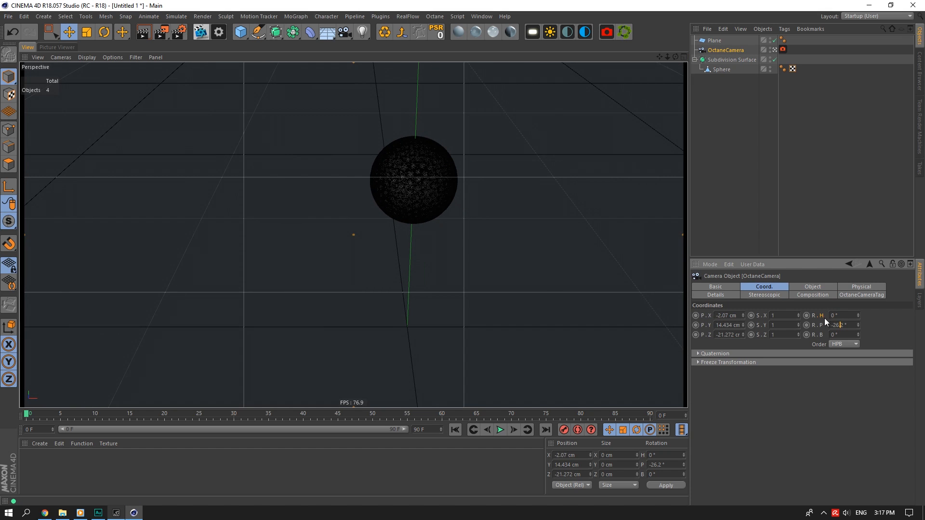
drag(660, 57, 674, 68)
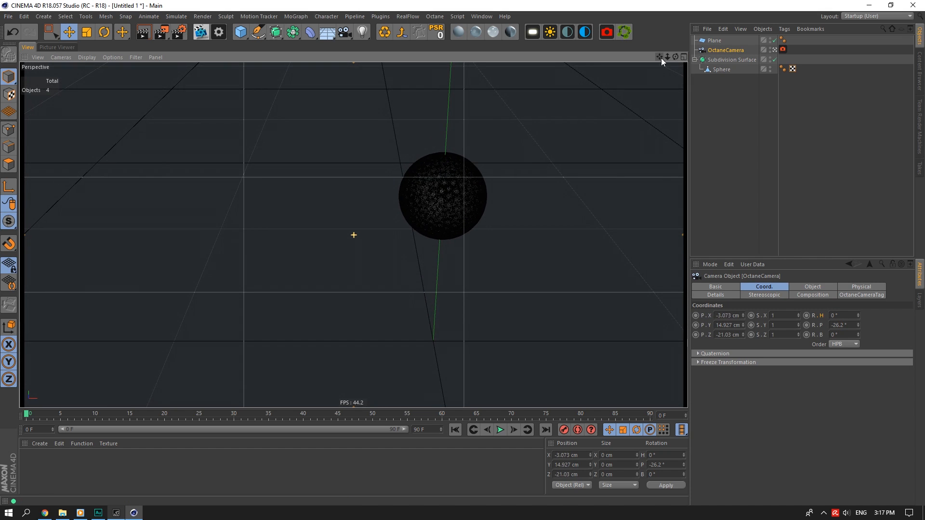
Set the camera focal length to Tele (135 mm) and reframe close on the ball.
click(796, 289)
click(814, 328)
click(820, 407)
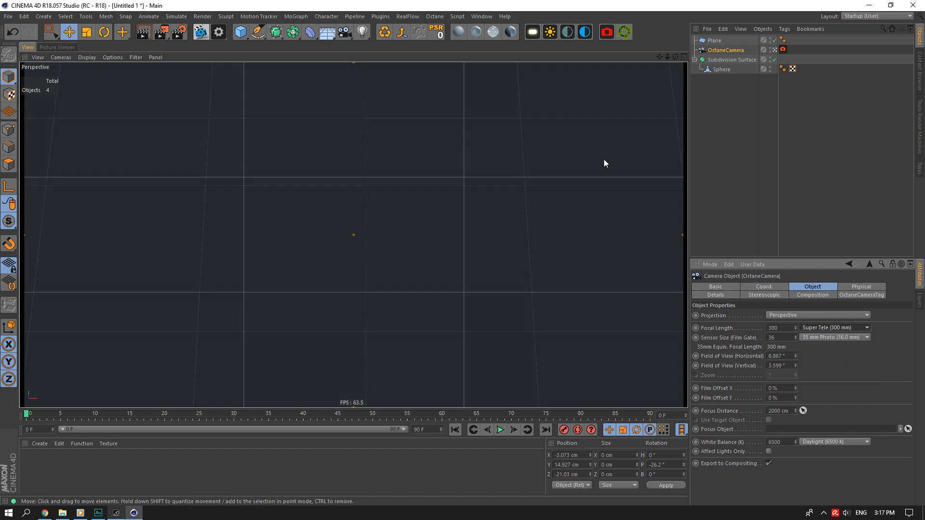
mouse_move(668, 57)
mouse_down()
mouse_move(674, 75)
mouse_move(670, 56)
mouse_up()
click(835, 327)
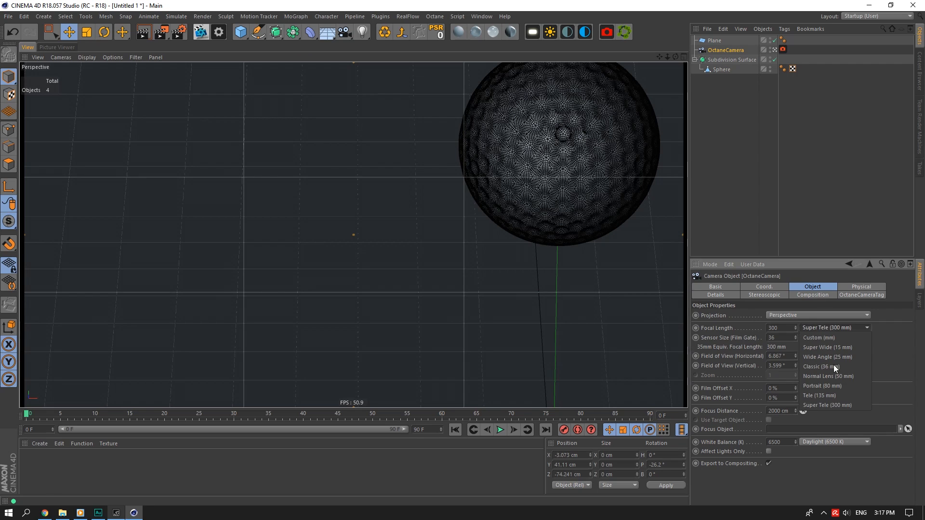
click(815, 396)
drag(667, 57, 673, 73)
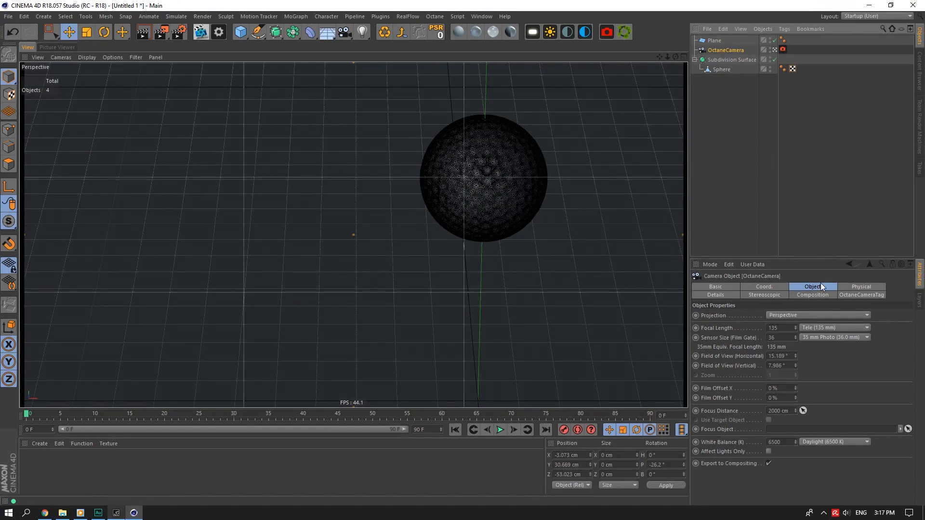
click(764, 286)
scroll(841, 327, down, 2)
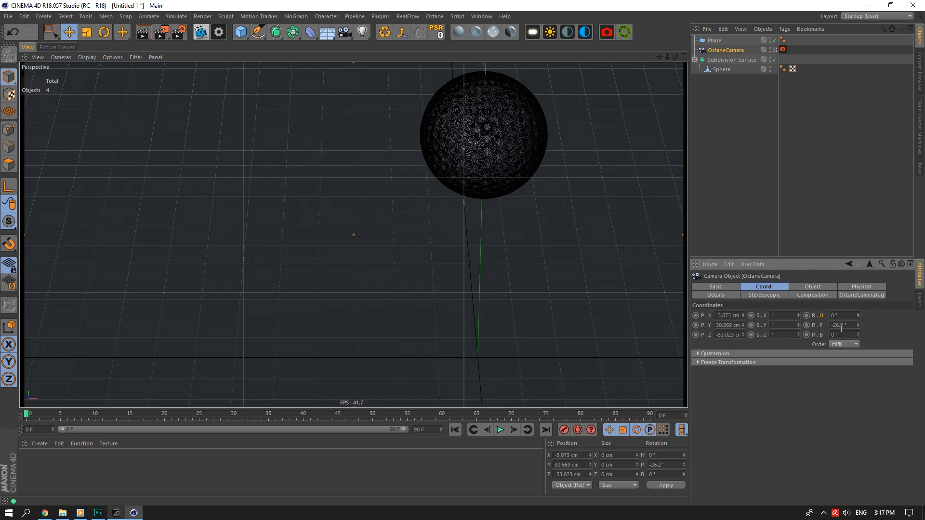
scroll(841, 328, up, 4)
mouse_move(659, 57)
mouse_down()
mouse_move(651, 29)
mouse_move(622, 19)
mouse_move(635, 56)
mouse_move(657, 54)
mouse_up()
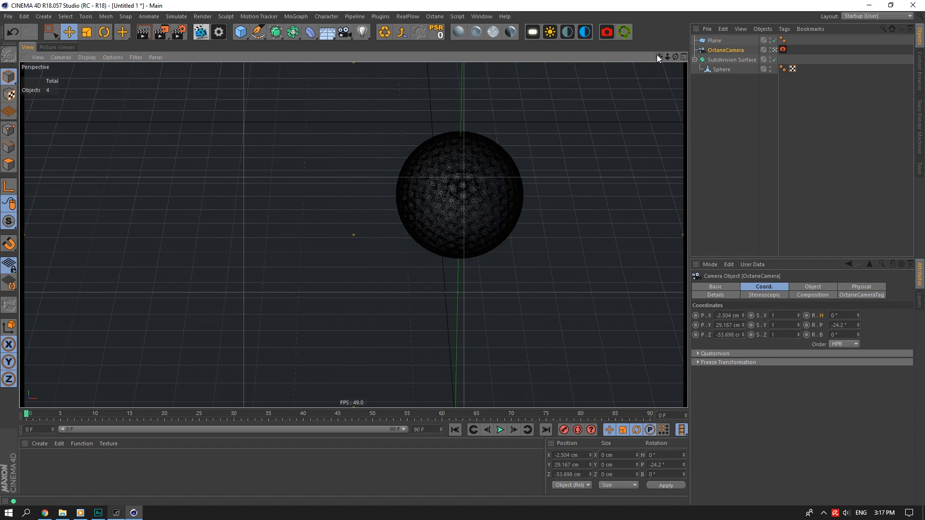
Add a Protection tag to the OctaneCamera to lock its framing.
click(722, 40)
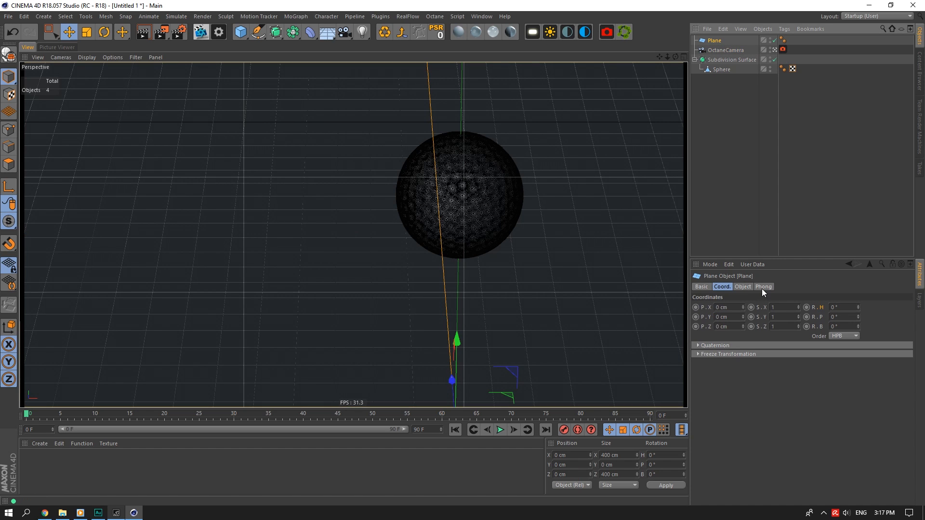
click(721, 50)
right_click(721, 50)
mouse_move(784, 56)
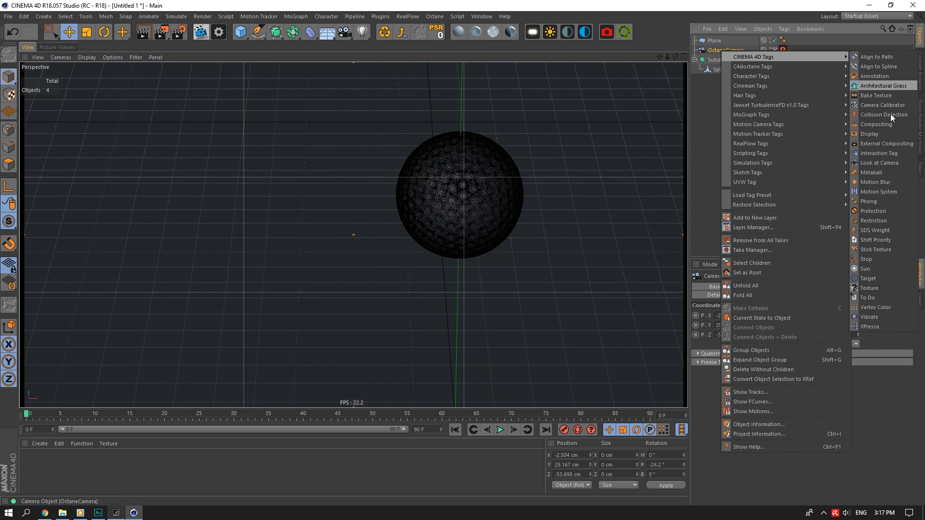
click(873, 211)
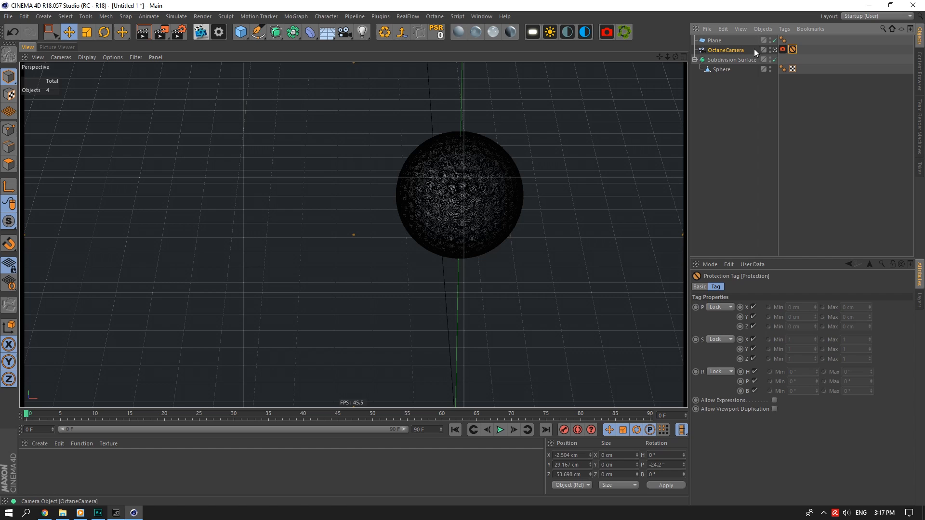
click(719, 41)
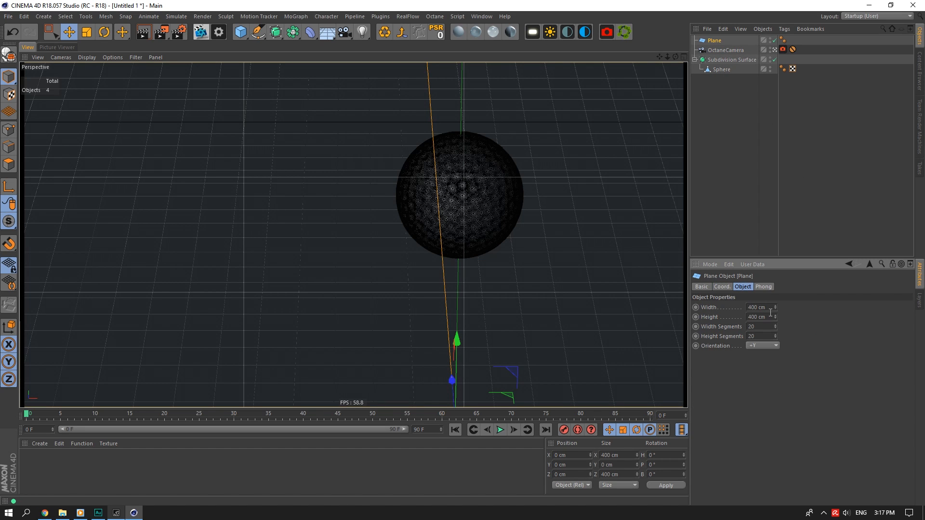
Shrink the floor plane's height and cut its segments down to one.
drag(769, 313, 753, 305)
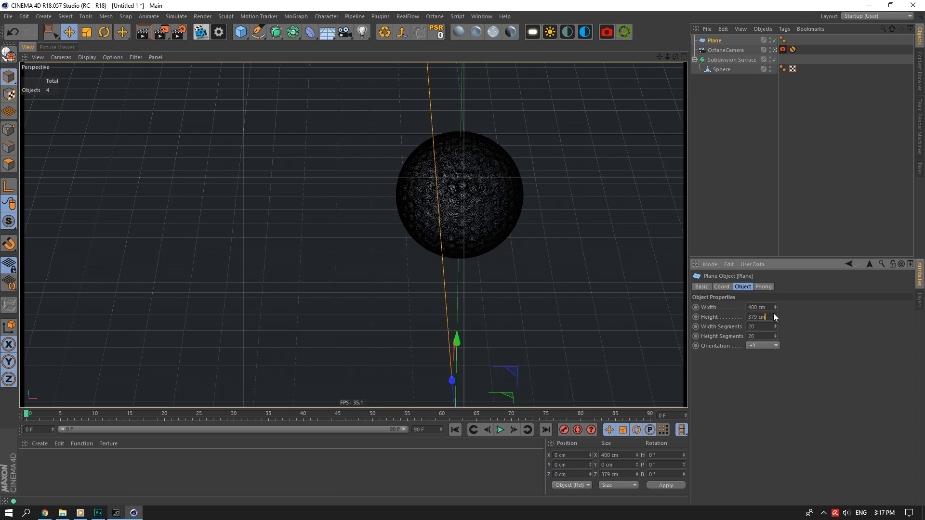
click(761, 328)
double_click(761, 328)
click(765, 326)
text(0)
key(Return)
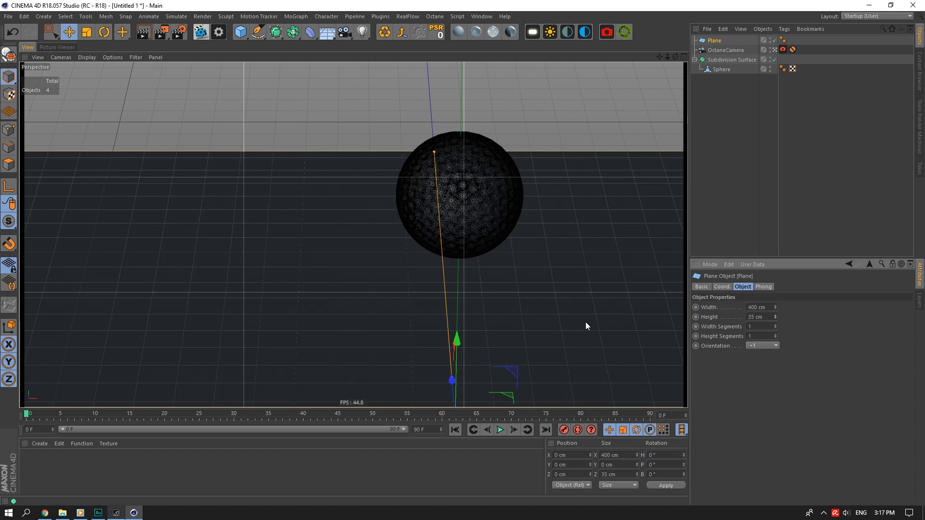
Position the plane under the ball, adjust its height, and set its width to 7.
drag(452, 352, 554, 179)
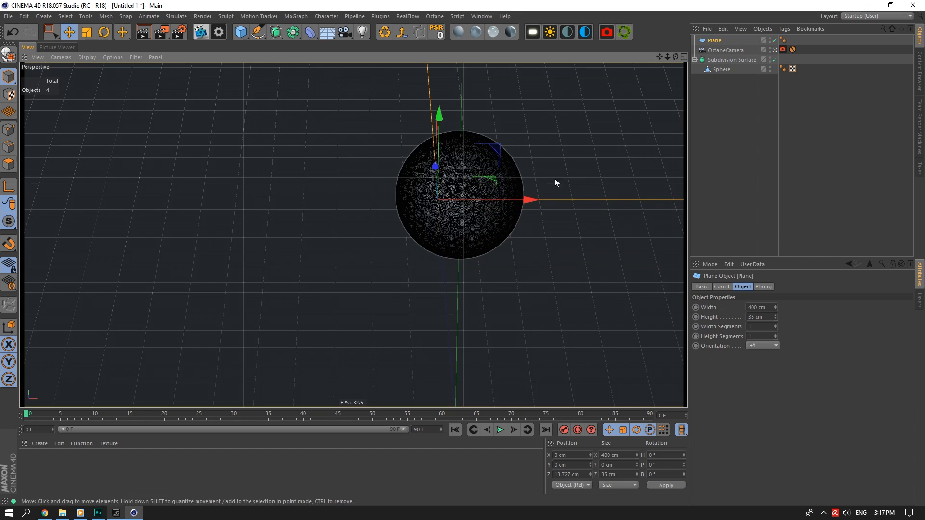
click(768, 318)
scroll(767, 318, down, 4)
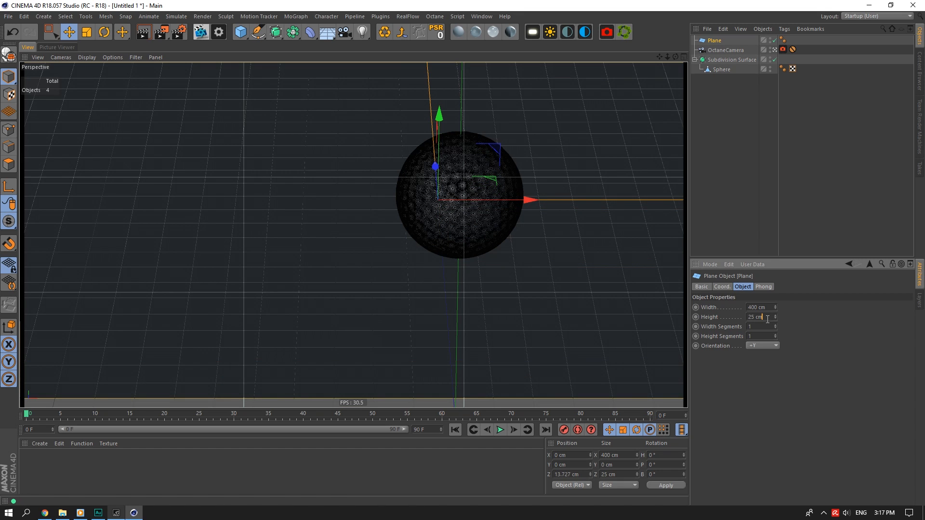
drag(435, 168, 436, 174)
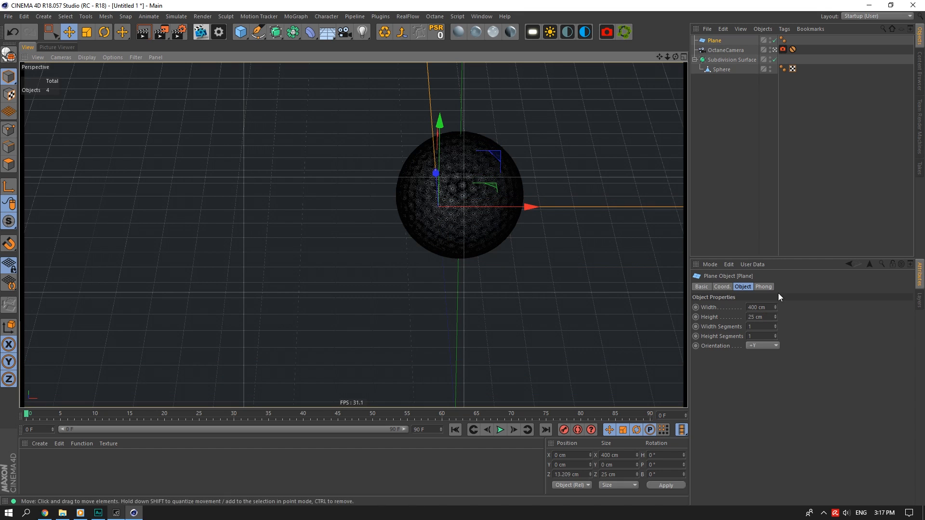
scroll(760, 317, up, 1)
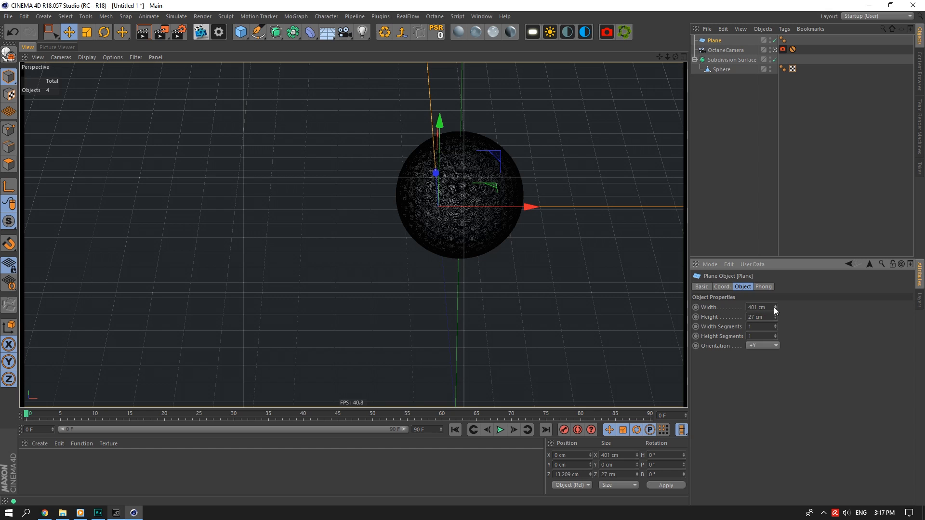
scroll(774, 308, up, 1)
text(7)
key(Return)
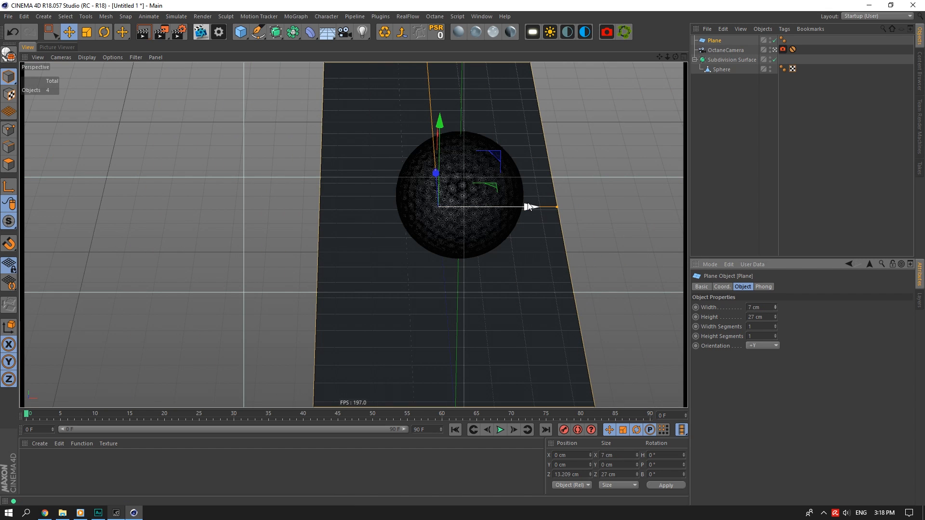
drag(528, 207, 456, 217)
scroll(761, 307, up, 16)
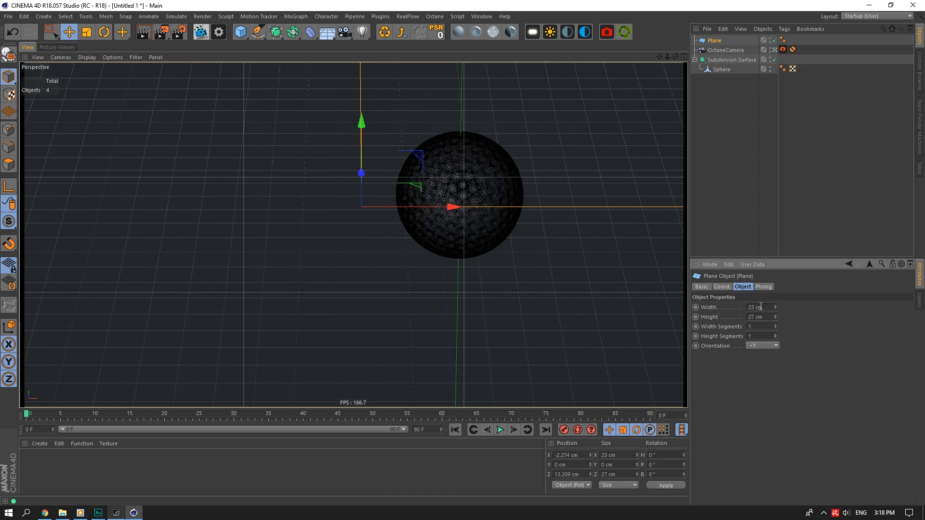
drag(456, 206, 449, 207)
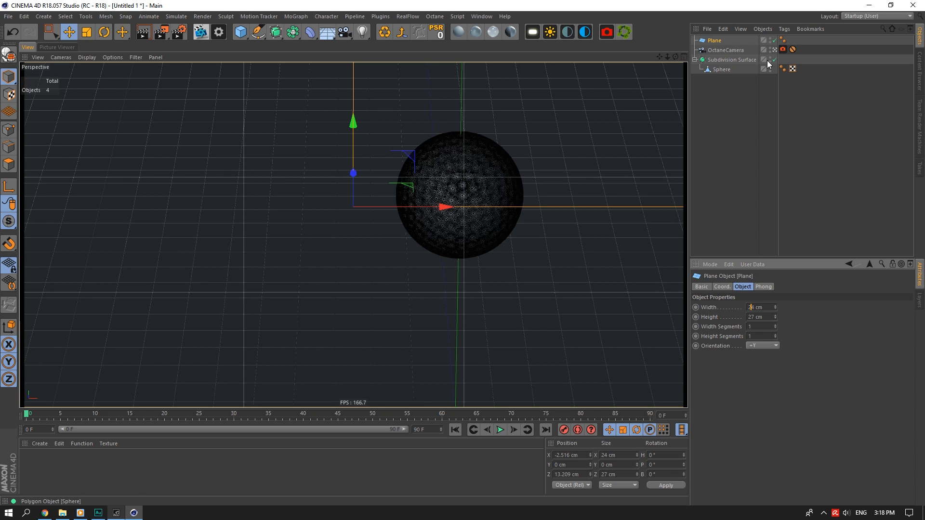
Uncheck Show Cone in the OctaneCamera's Details and bring up the Save dialog.
click(774, 50)
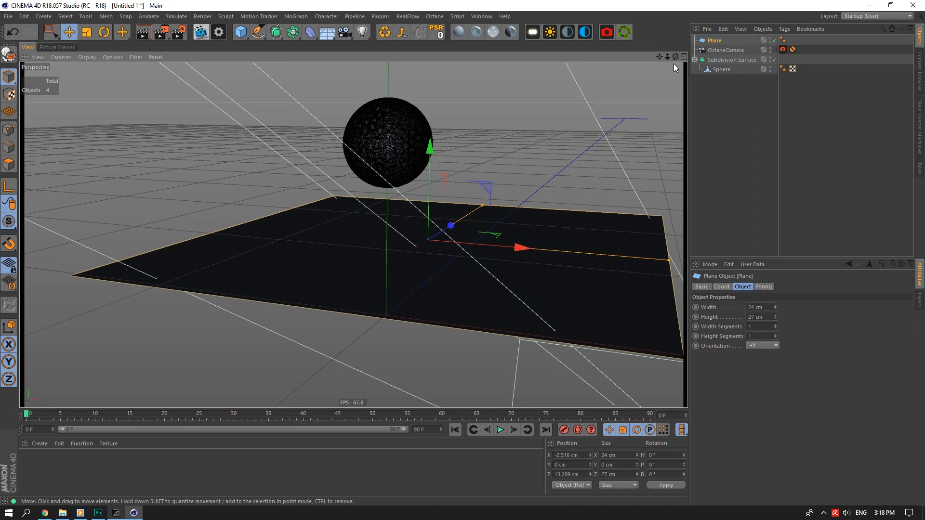
click(726, 50)
click(751, 287)
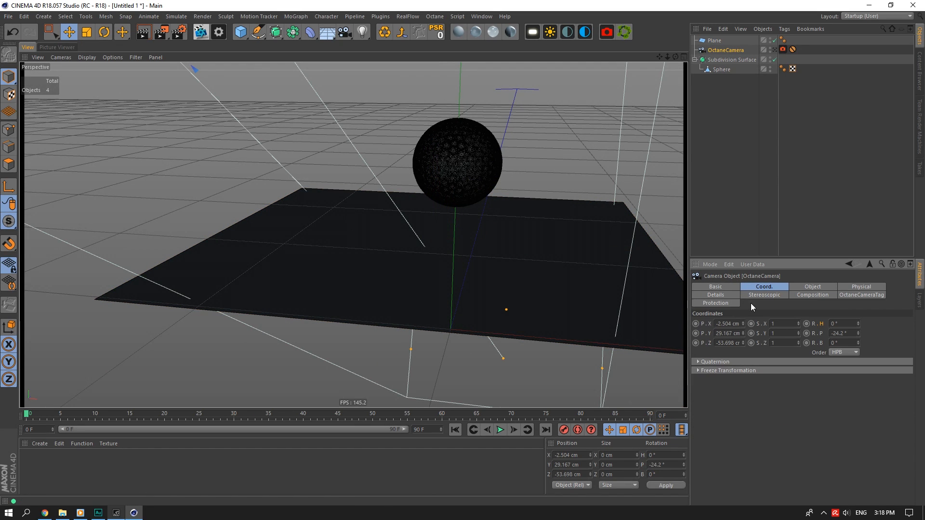
click(715, 295)
click(759, 364)
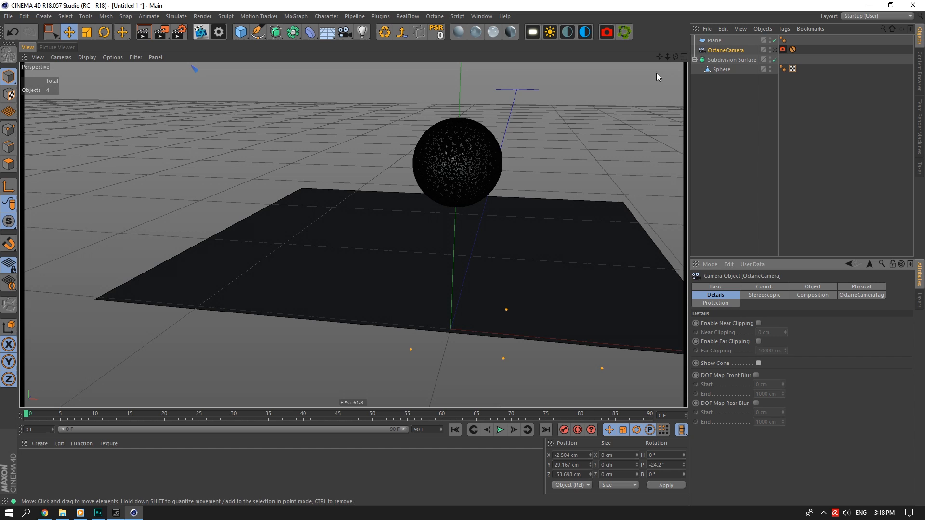
drag(659, 58, 658, 56)
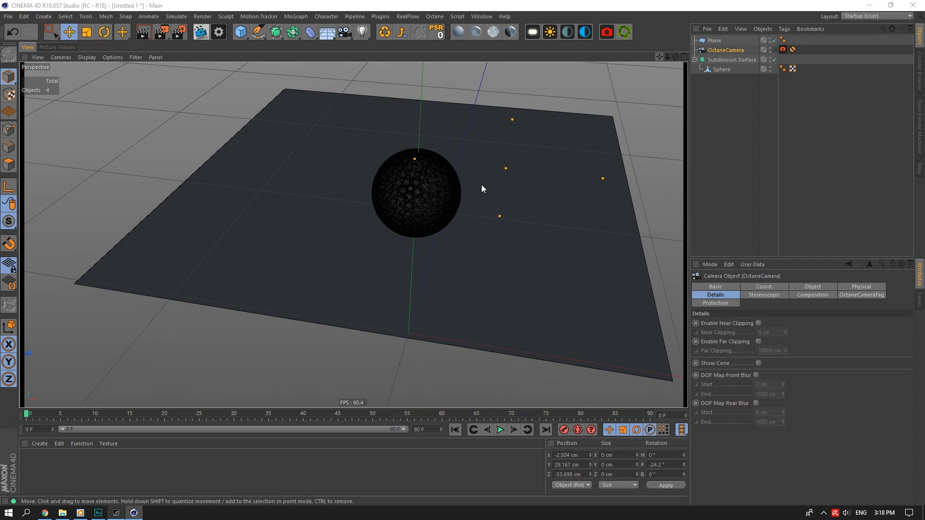
key(ctrl+s)
scroll(82, 88, up, 4)
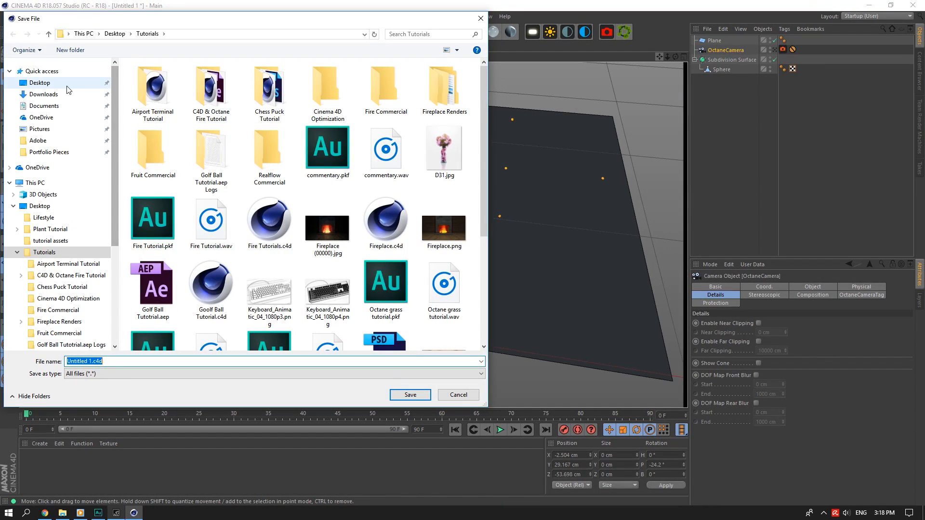
Overwrite Desktop > Tutorials > Goolf Ball Tutorial.c4d, then add a Cylinder object.
click(64, 85)
scroll(481, 79, down, 1)
drag(481, 80, 484, 332)
double_click(439, 256)
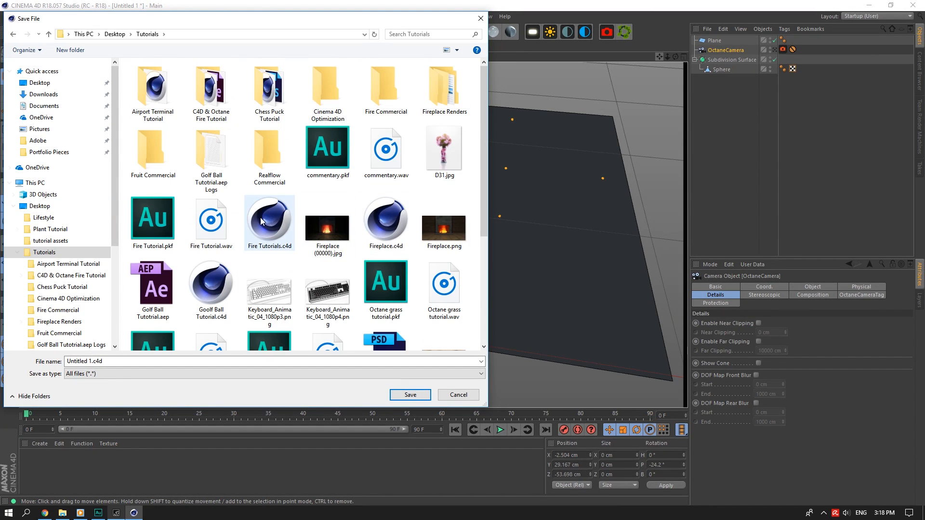
click(233, 287)
click(410, 395)
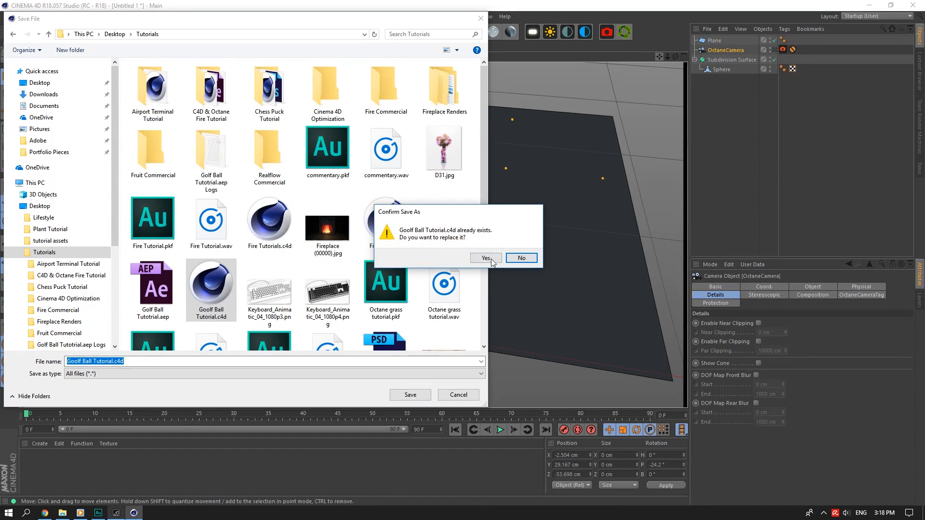
click(488, 264)
drag(248, 42, 432, 48)
double_click(756, 308)
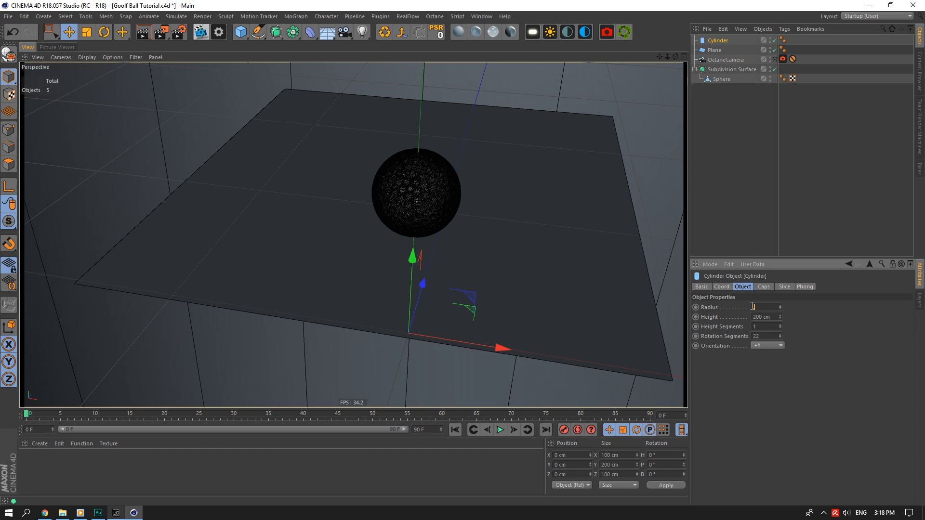
Give the cylinder a 0.2 cm radius, 2 cm height and 8 rotation segments, raised toward the ball.
click(758, 317)
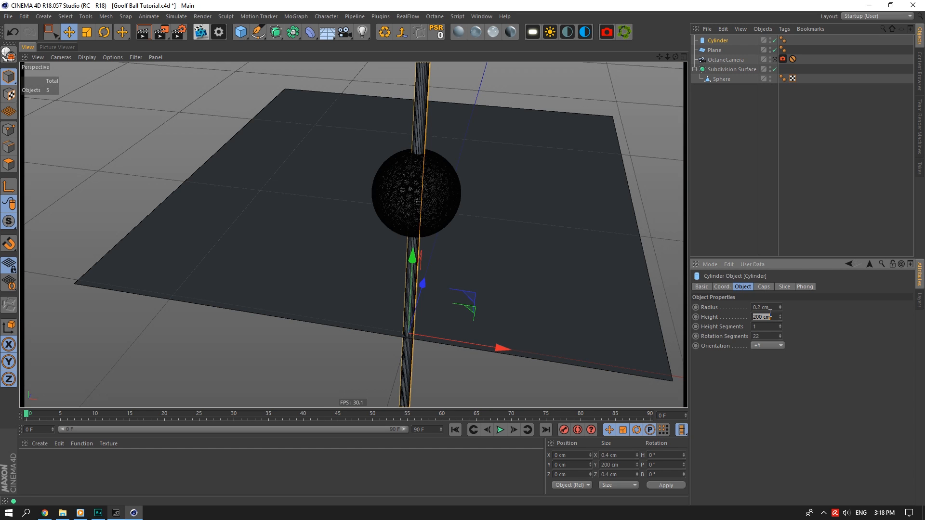
text(1)
key(Return)
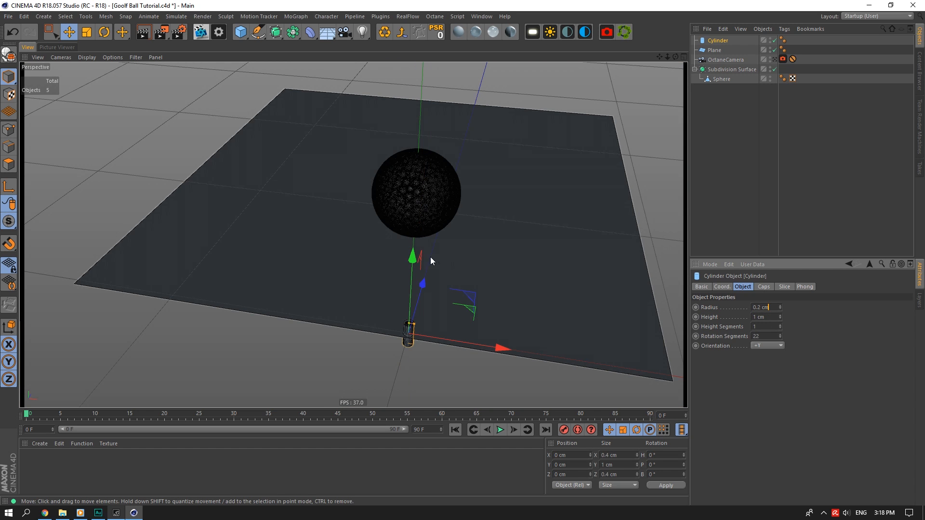
drag(414, 261, 426, 204)
text(2)
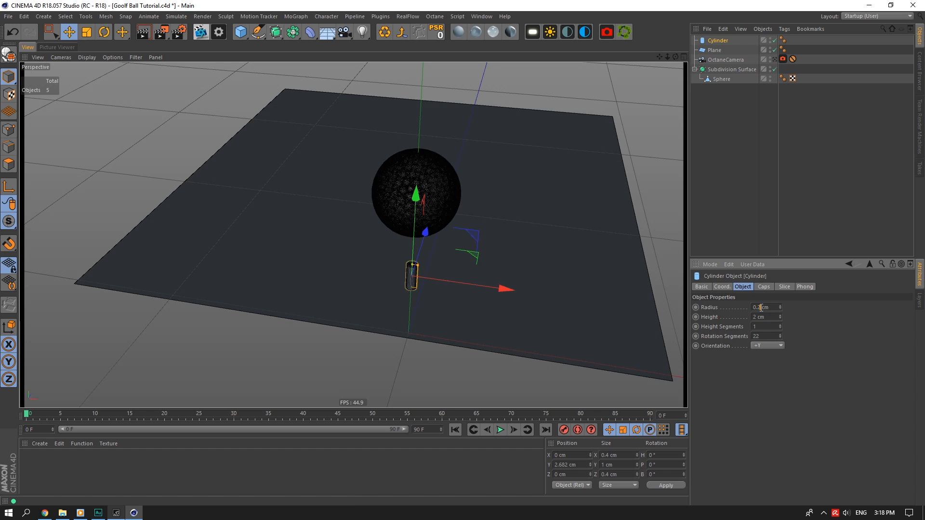
key(Return)
double_click(756, 336)
text(8)
key(Return)
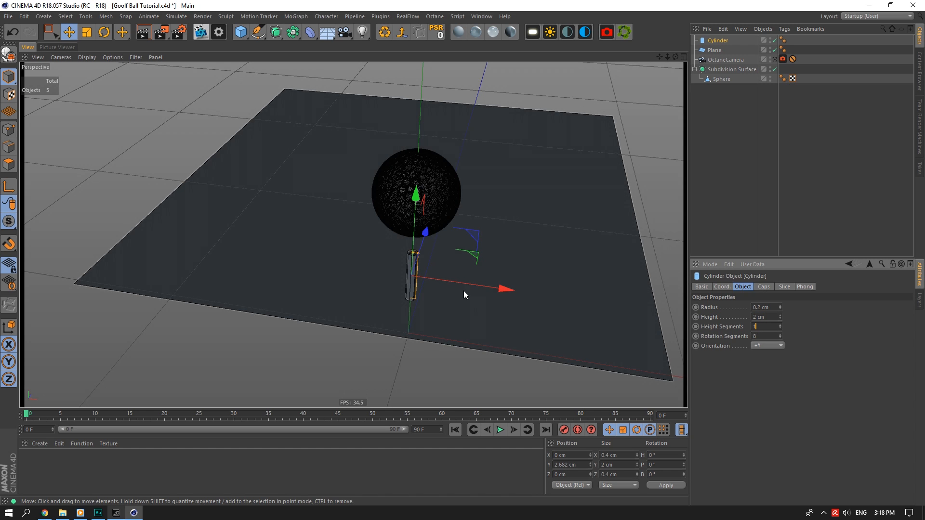
Make the cylinder editable and drag its bottom edge ring down to the floor plane.
scroll(305, 247, up, 5)
click(10, 54)
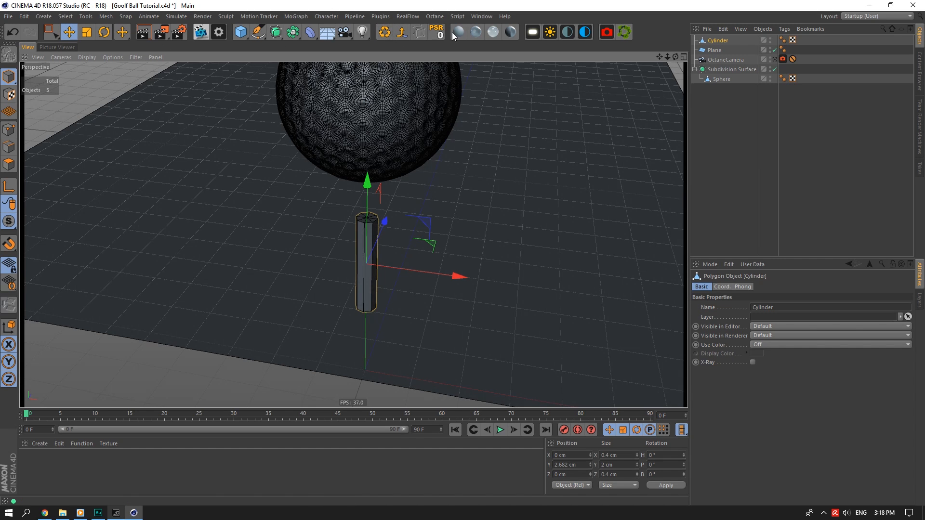
drag(663, 57, 459, 123)
click(8, 147)
click(52, 32)
drag(410, 284, 435, 268)
Loop-cut the pole near its bottom, near its top and partway up the shaft.
scroll(353, 233, down, 4)
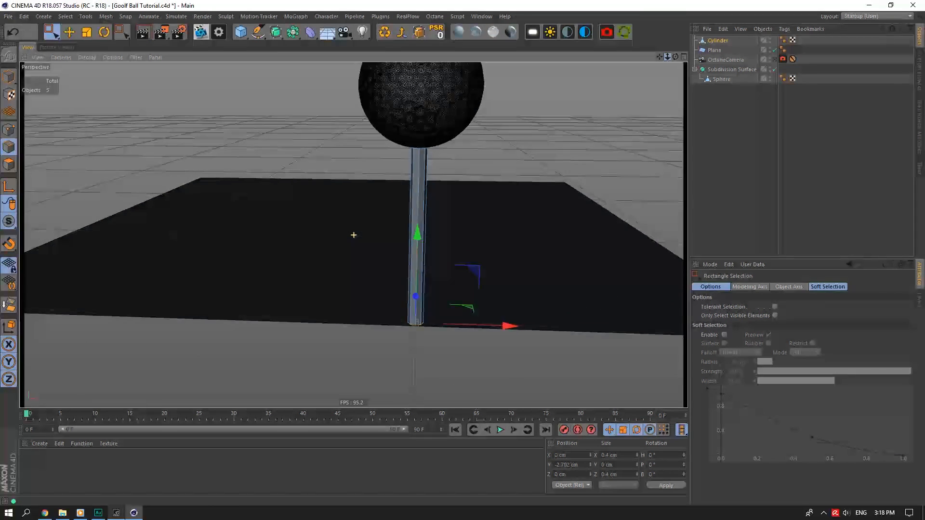
right_click(434, 175)
click(464, 296)
scroll(410, 320, up, 5)
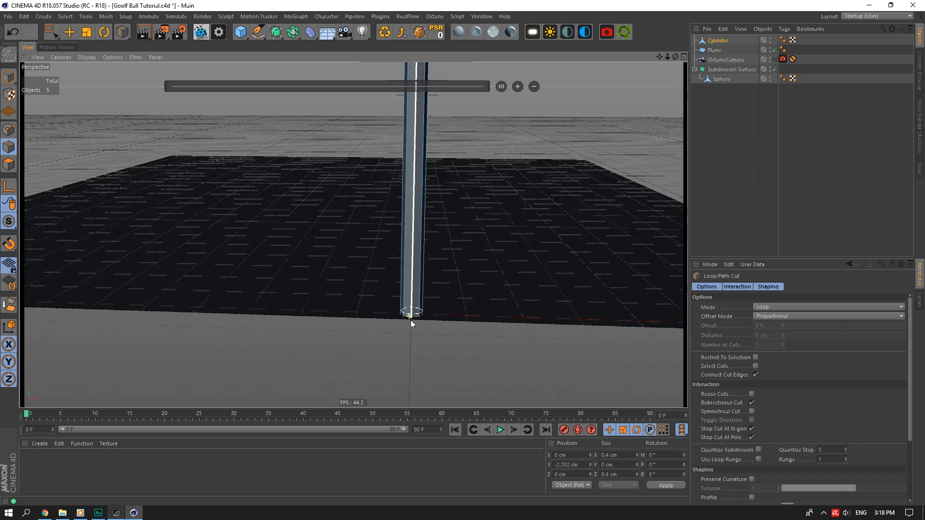
click(408, 318)
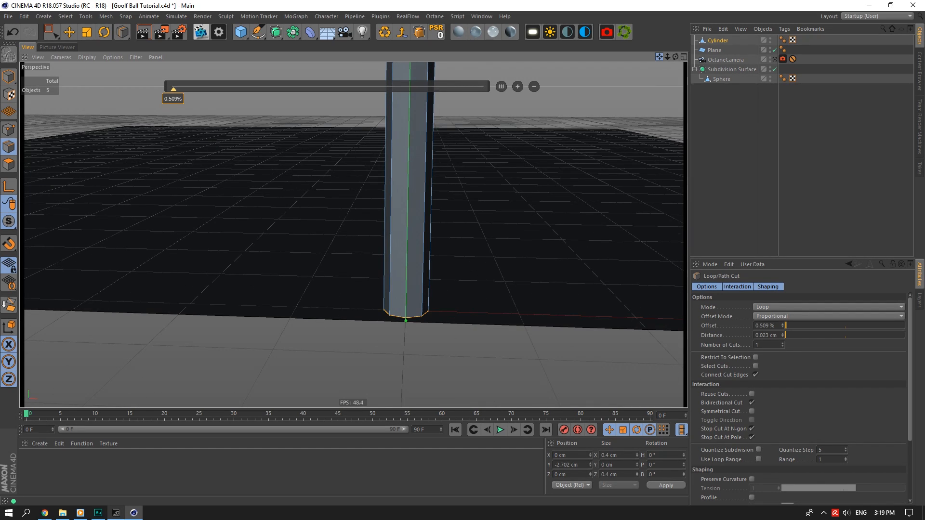
alt+middle_drag(354, 145, 374, 240)
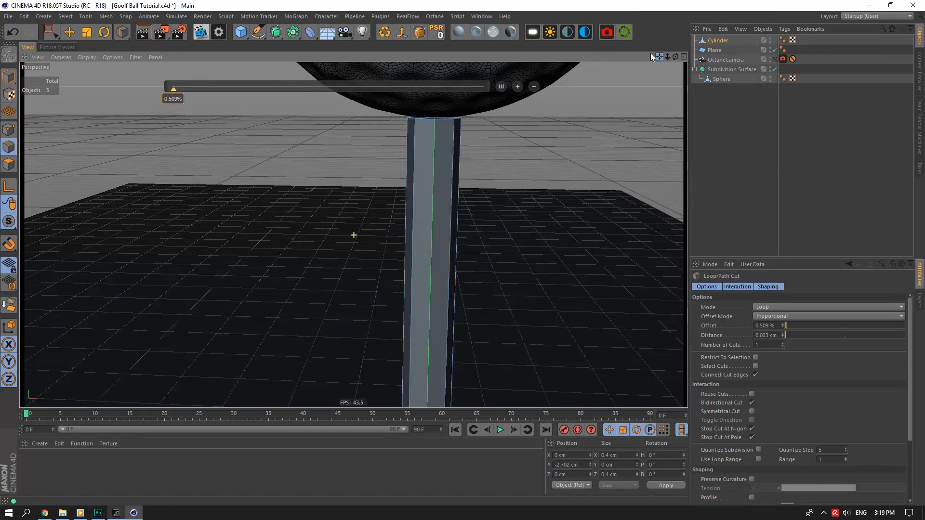
click(442, 126)
scroll(353, 236, down, 5)
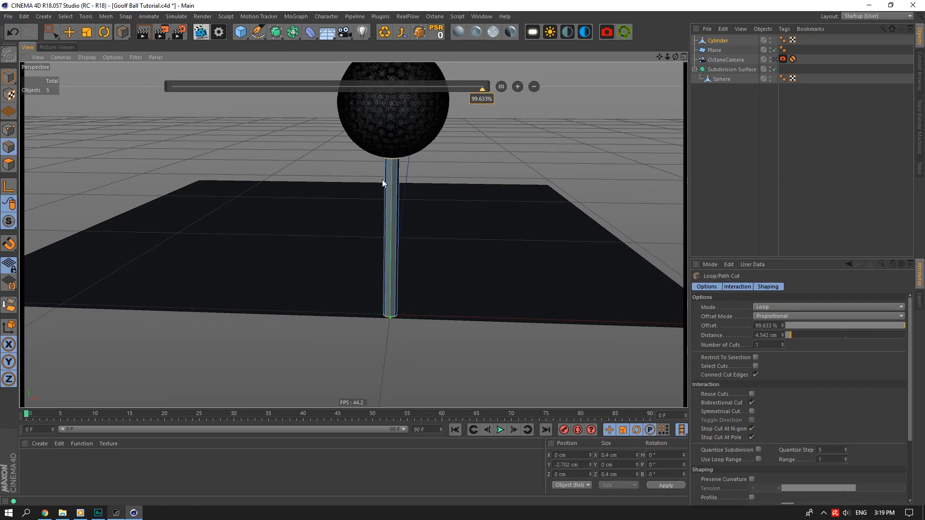
scroll(383, 179, up, 3)
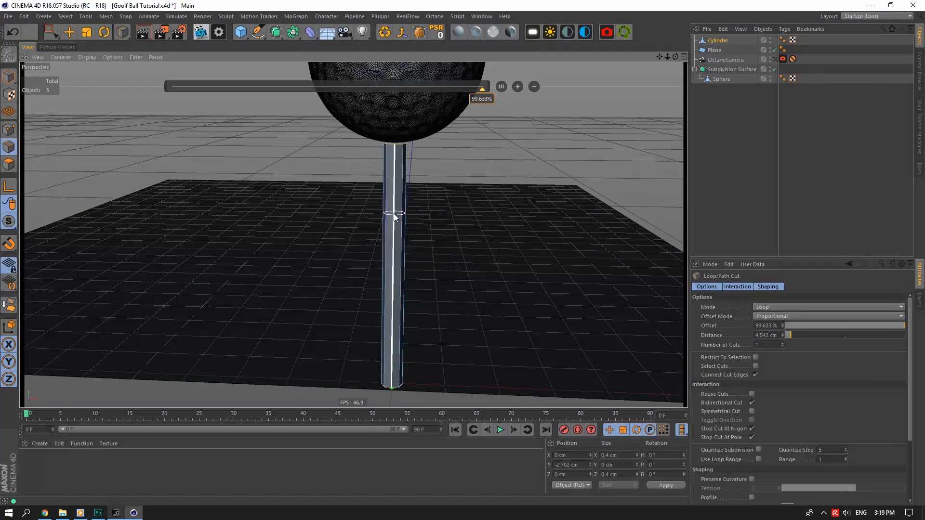
click(393, 250)
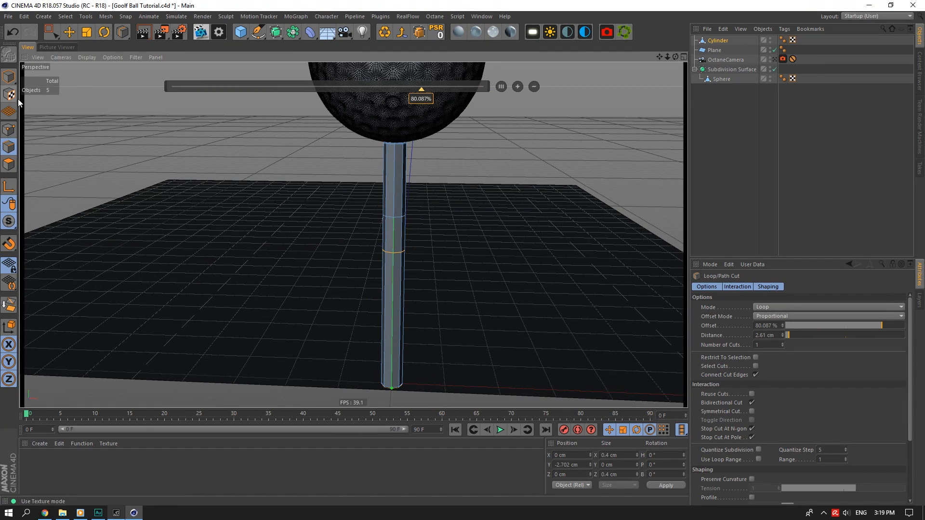
Return to the Move tool in Polygon mode with box selection.
click(69, 32)
click(14, 165)
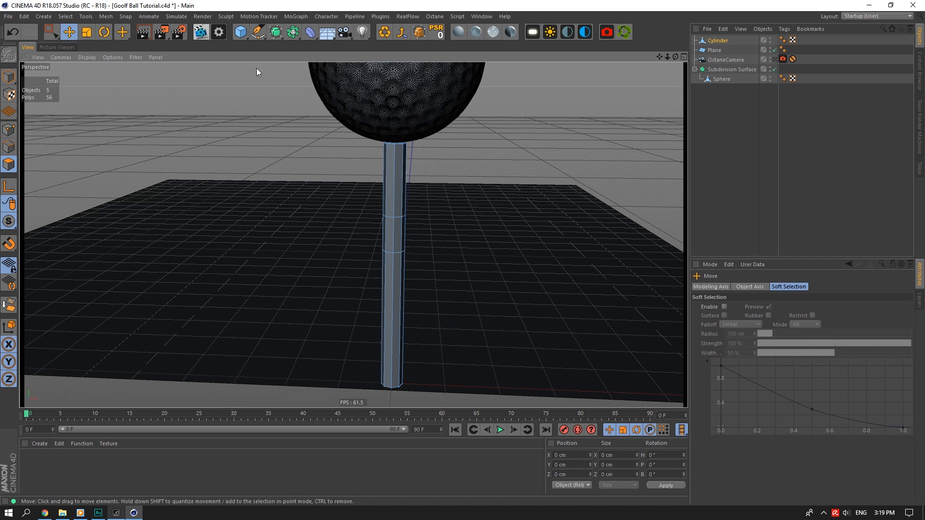
click(51, 32)
Select the pole's top band edges and scale them outward into the tee's cup.
drag(670, 58, 669, 60)
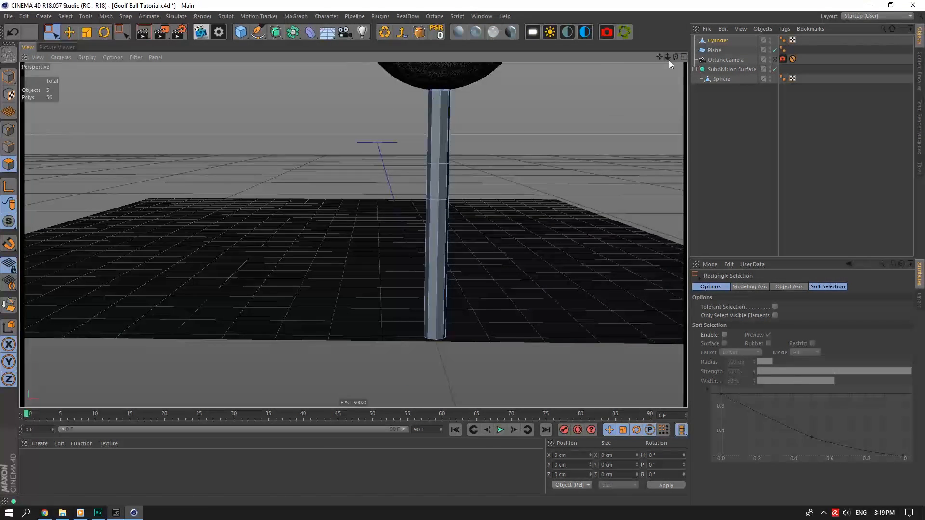
drag(496, 77, 393, 167)
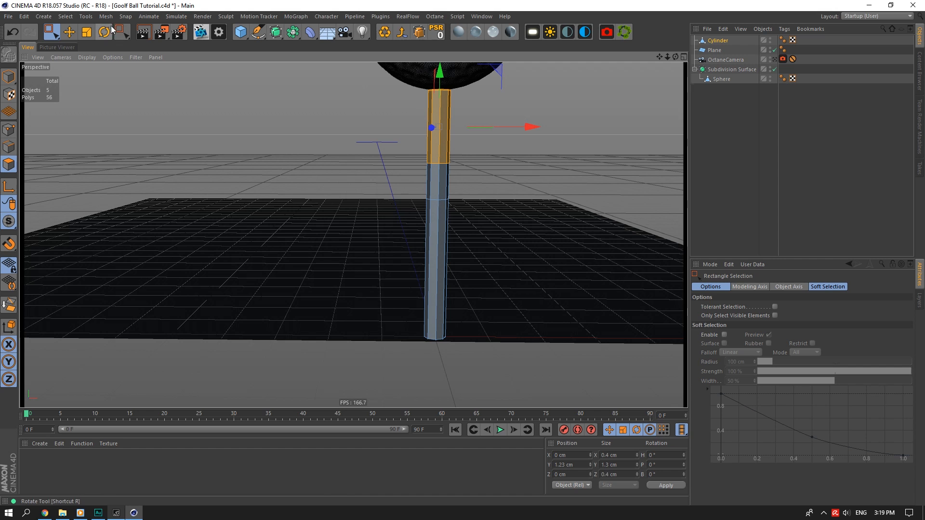
click(8, 146)
drag(484, 72, 360, 160)
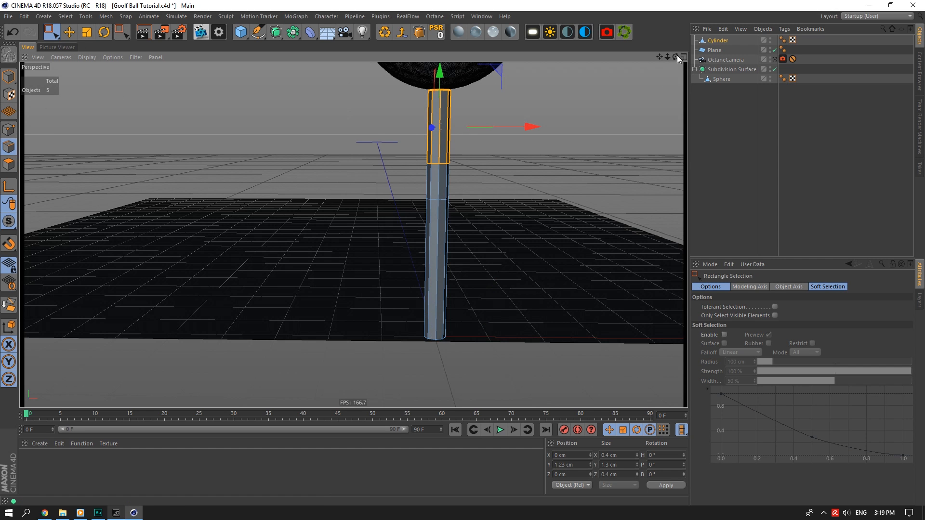
drag(676, 56, 676, 82)
click(86, 33)
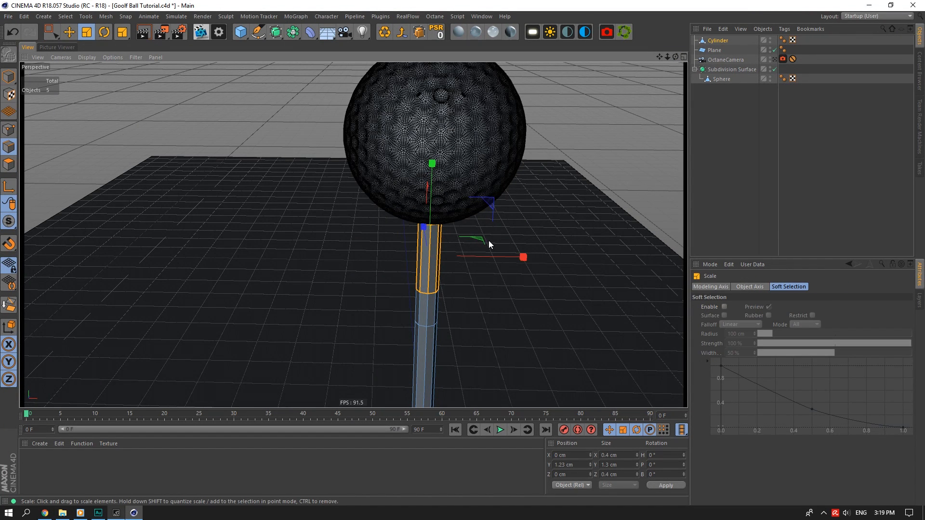
drag(480, 239, 518, 185)
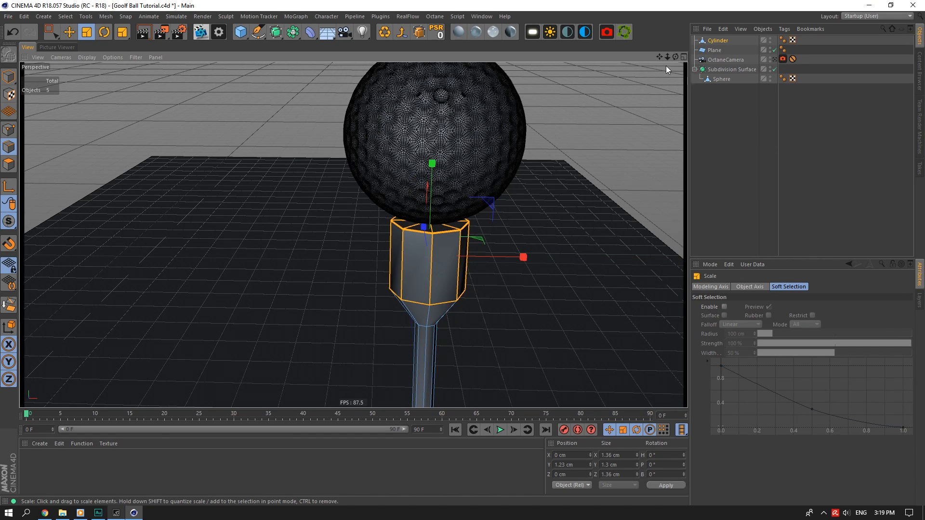
Select the shaft's edges and widen the shaft to 0.52 cm.
drag(660, 57, 660, 14)
click(51, 32)
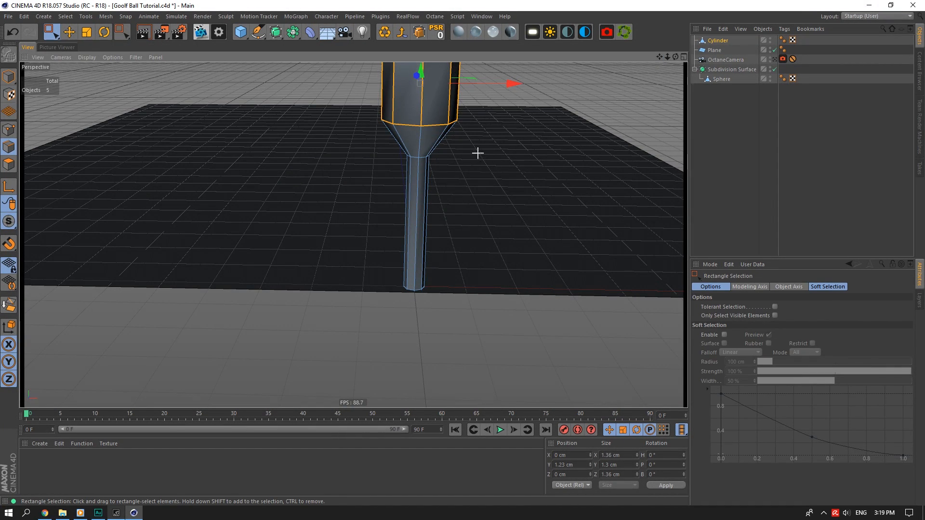
drag(482, 149, 308, 321)
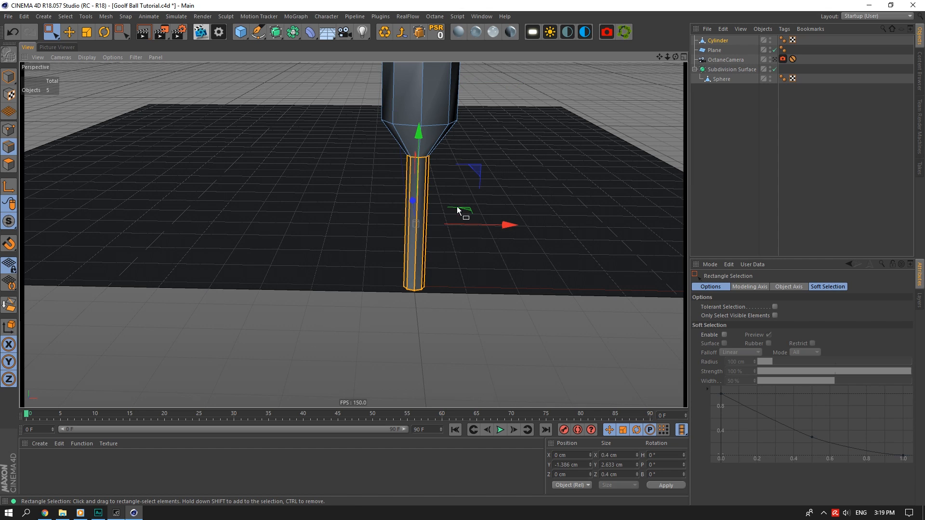
click(87, 32)
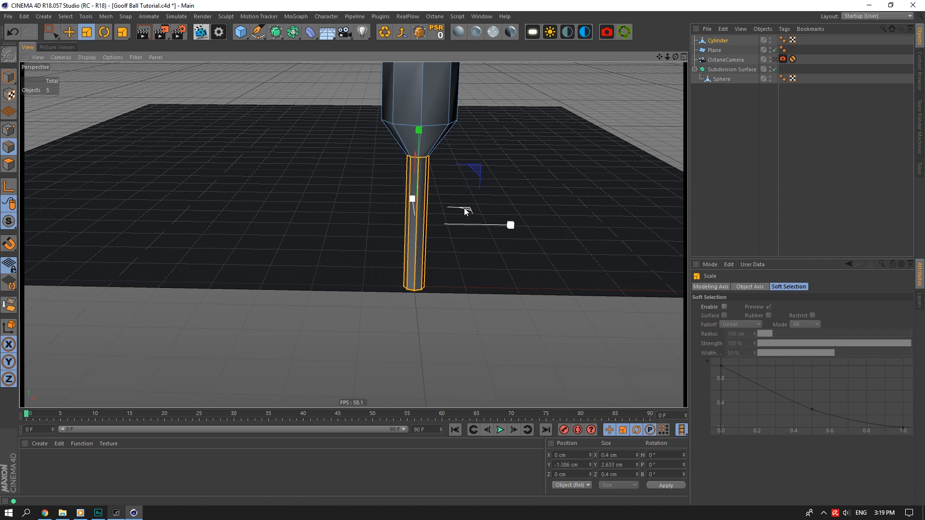
shift+drag(464, 208, 599, 195)
key(ctrl+z)
drag(659, 57, 660, 148)
Lower points at the centre of the cup's top into a slight dip.
scroll(398, 149, up, 3)
click(8, 129)
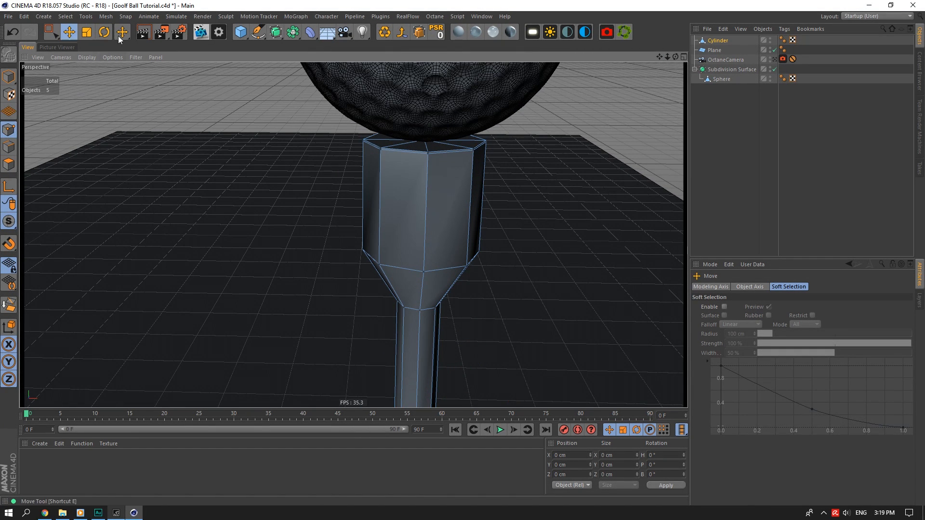
click(423, 137)
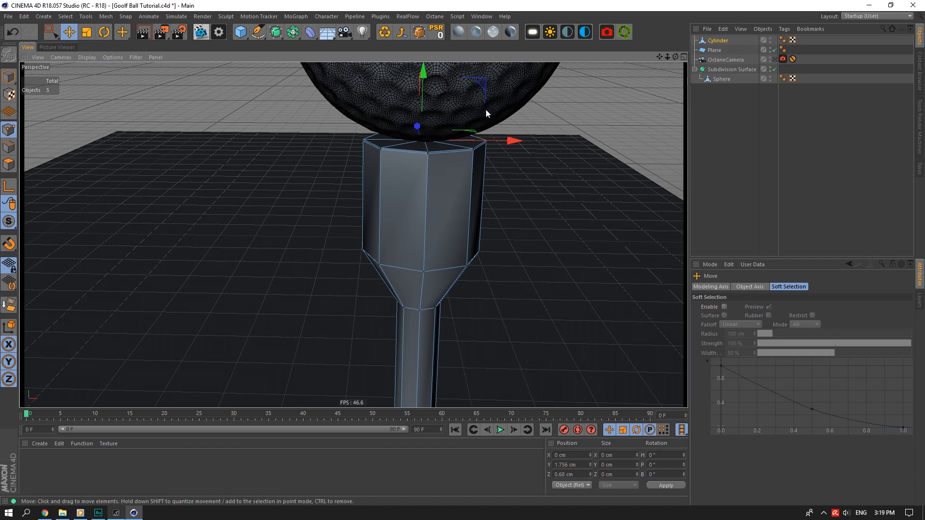
click(423, 142)
drag(432, 73, 432, 82)
Select the cylinder's top edge ring and raise it slightly.
click(8, 147)
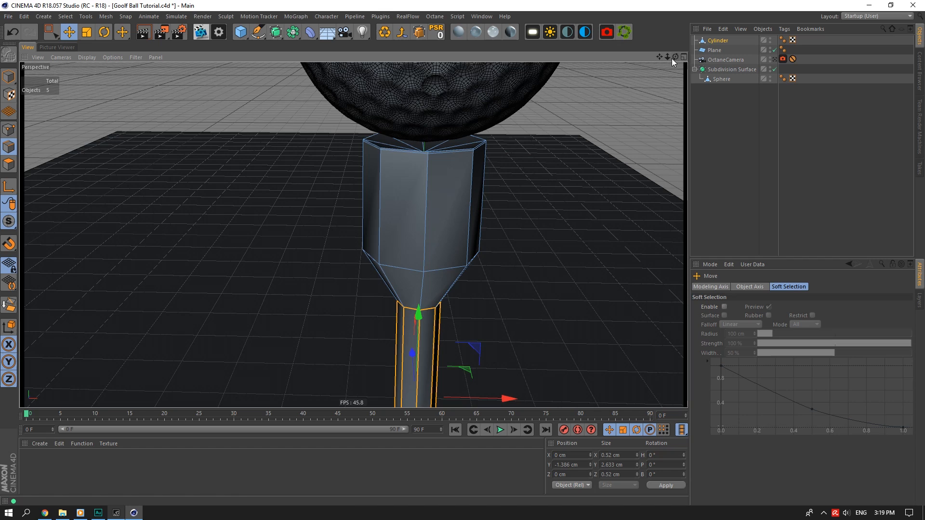
drag(674, 58, 675, 154)
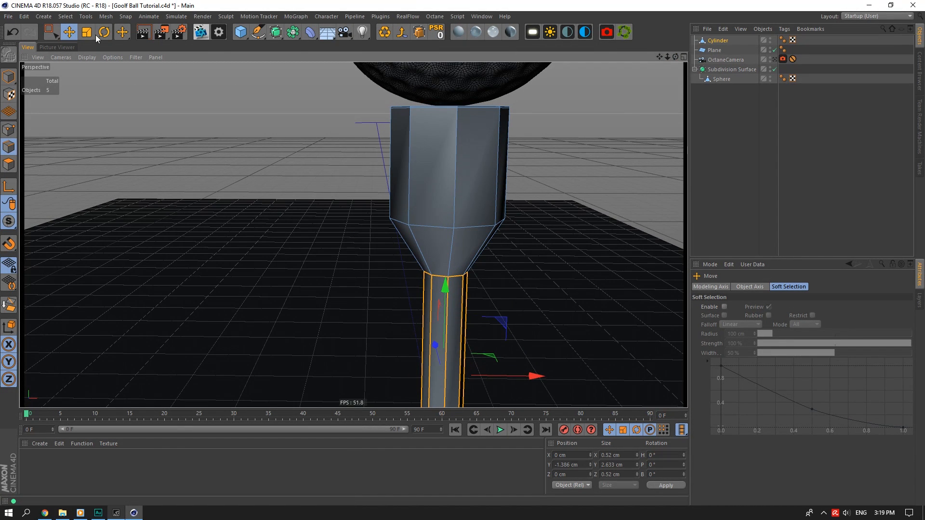
click(54, 33)
drag(577, 88, 308, 166)
scroll(455, 76, up, 2)
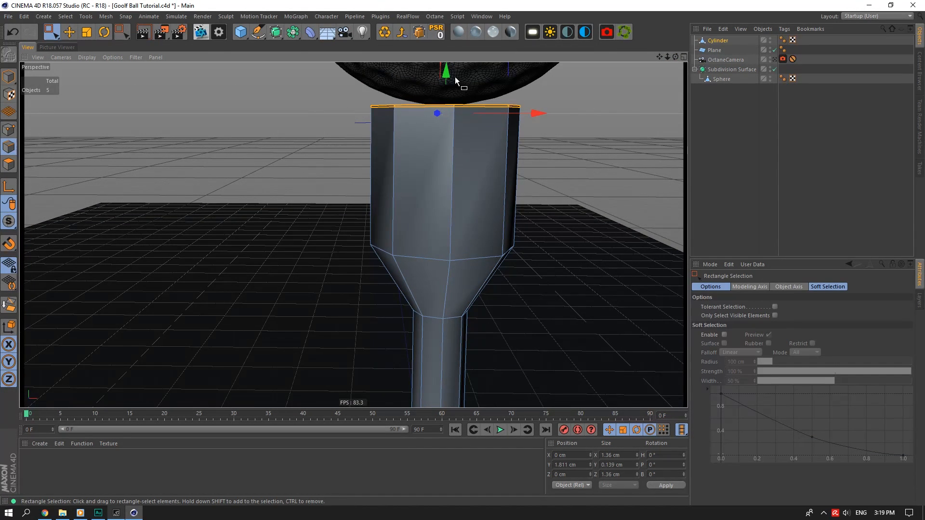
drag(455, 77, 455, 58)
Scale the edges of the tee's upper section down to 90%.
scroll(602, 132, down, 2)
drag(562, 170, 399, 242)
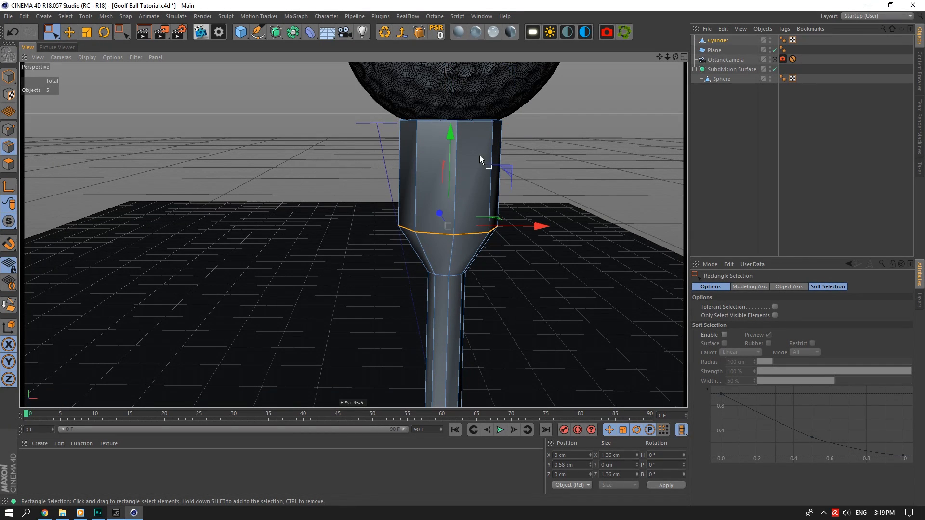
drag(554, 106, 373, 242)
click(86, 32)
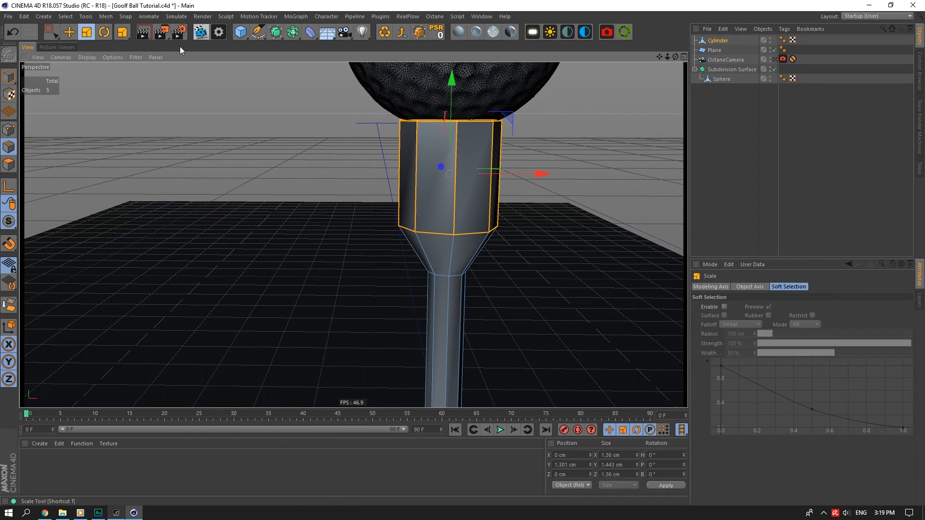
drag(668, 56, 669, 65)
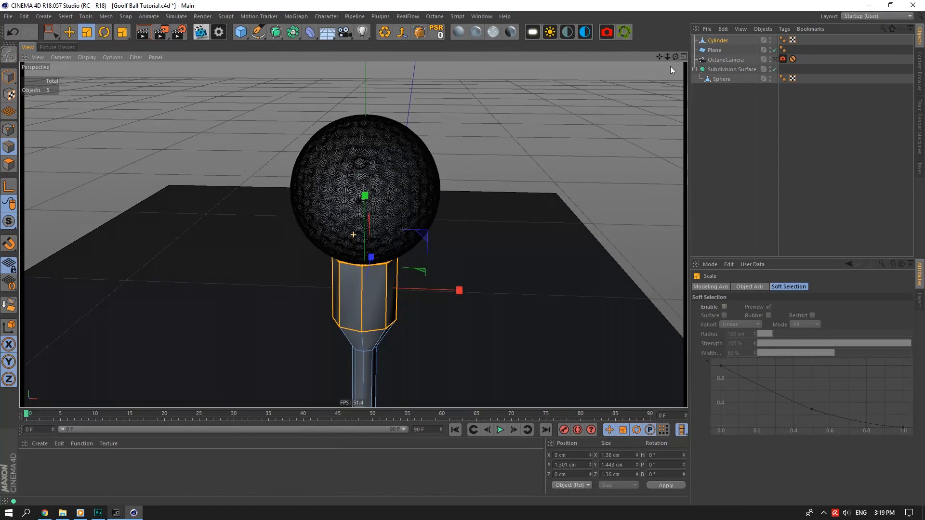
drag(430, 272, 378, 290)
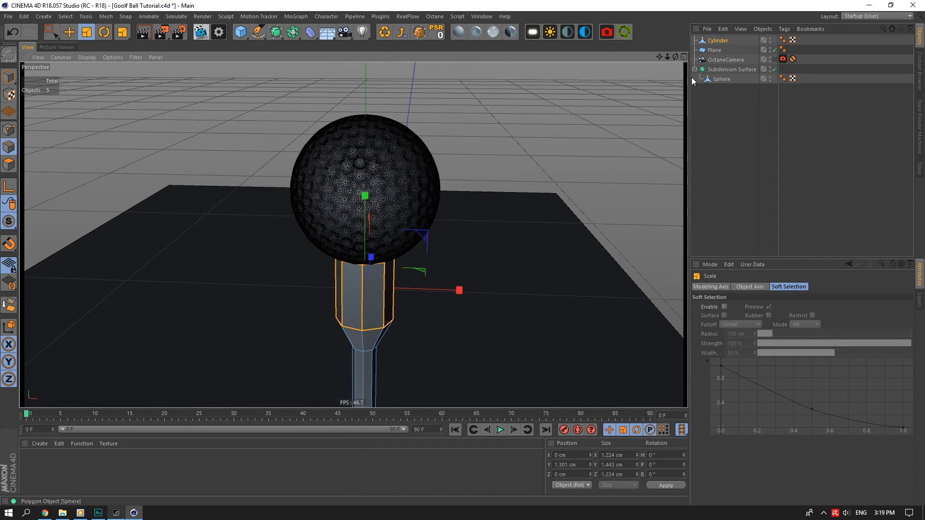
Lift the ring where the cup narrows by about 0.2 cm.
drag(659, 57, 675, 45)
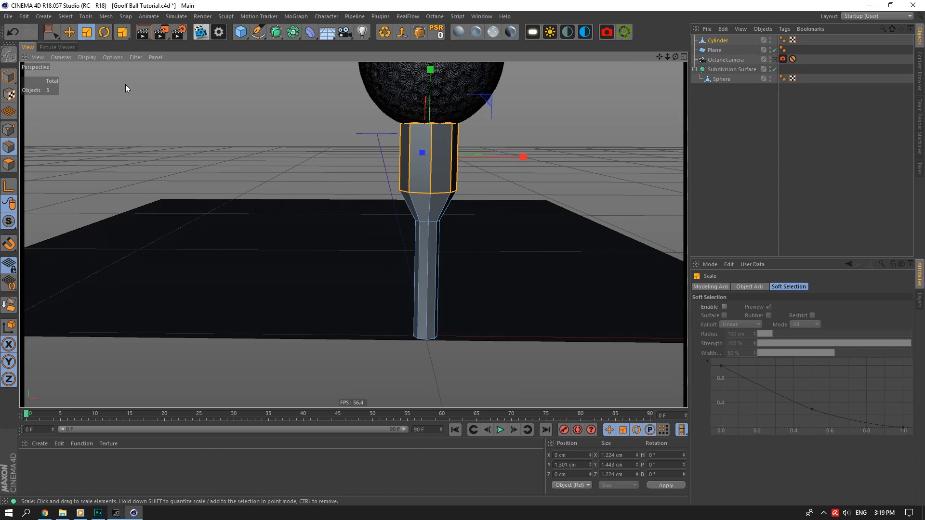
click(51, 32)
drag(337, 157, 487, 227)
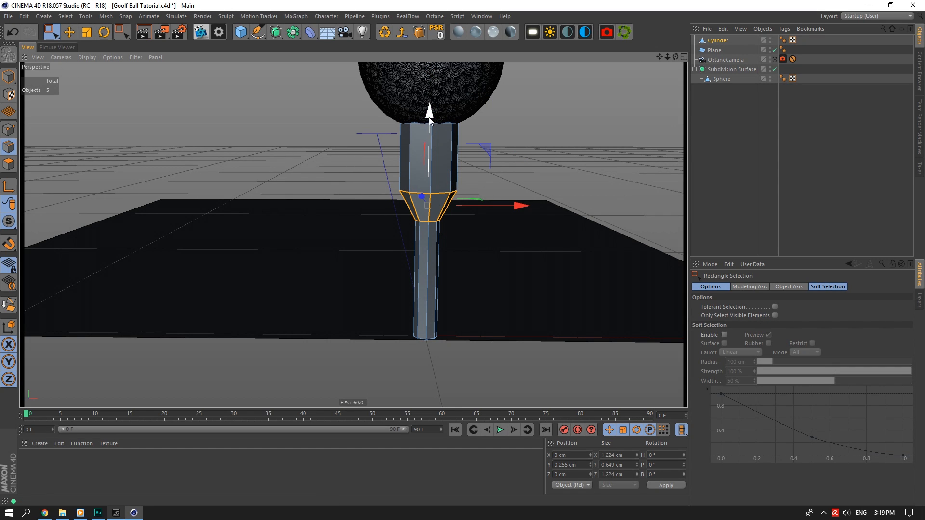
drag(430, 110, 435, 108)
drag(676, 57, 668, 31)
Put the tee under a disabled Subdivision Surface and raise the selected cylinder edge ring.
alt+drag(276, 32, 330, 51)
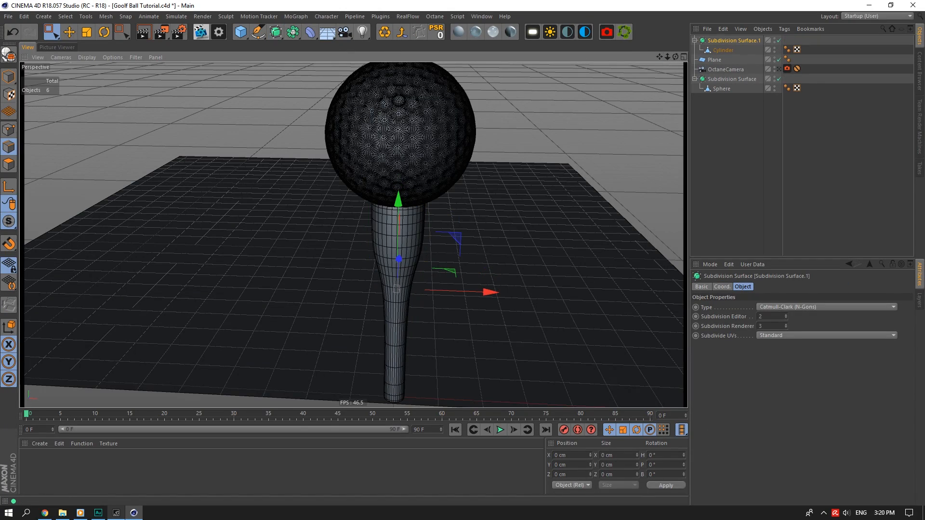
drag(659, 57, 675, 14)
click(778, 40)
click(473, 164)
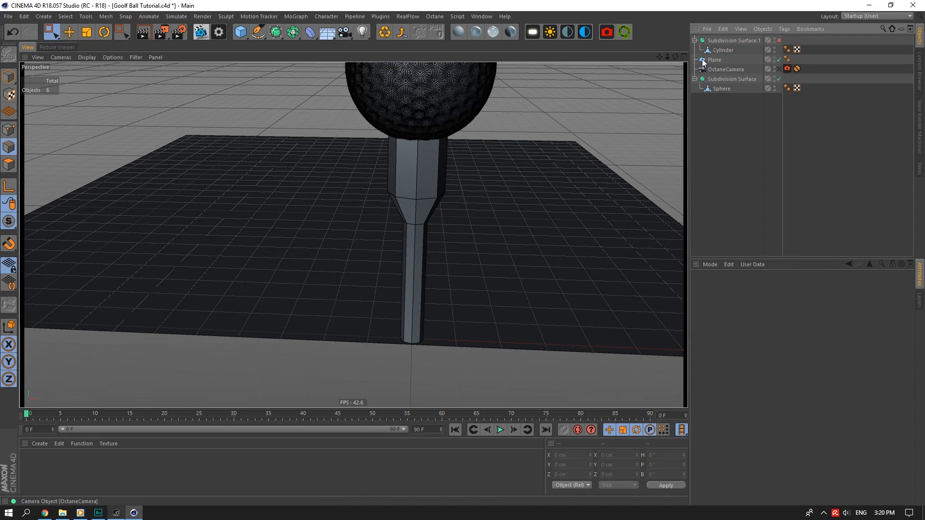
click(713, 50)
drag(676, 56, 684, 35)
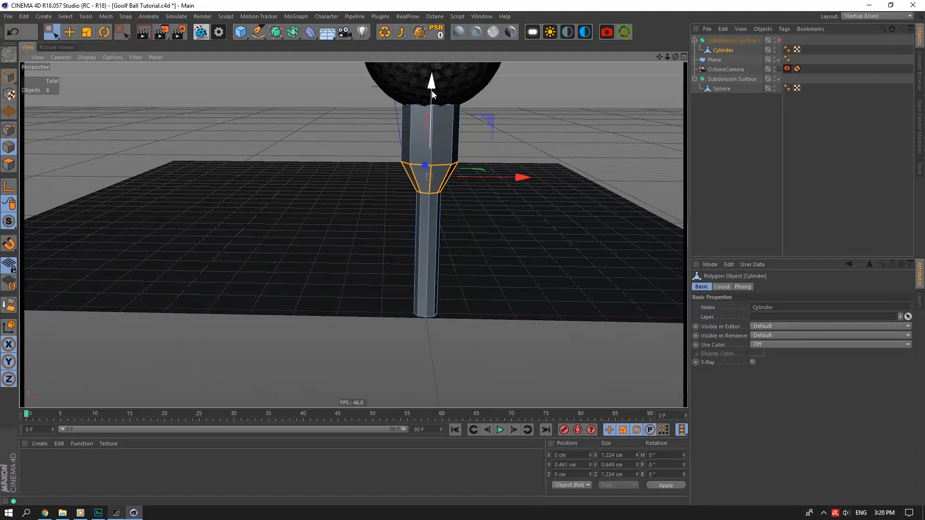
drag(433, 90, 435, 75)
Loop-cut an edge near the cup's top and re-enable the Subdivision Surface.
right_click(431, 118)
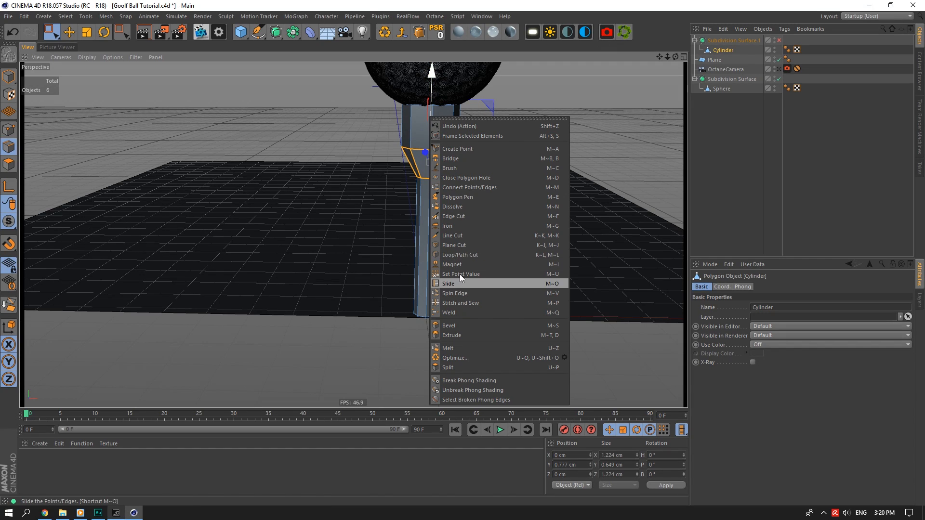
click(460, 254)
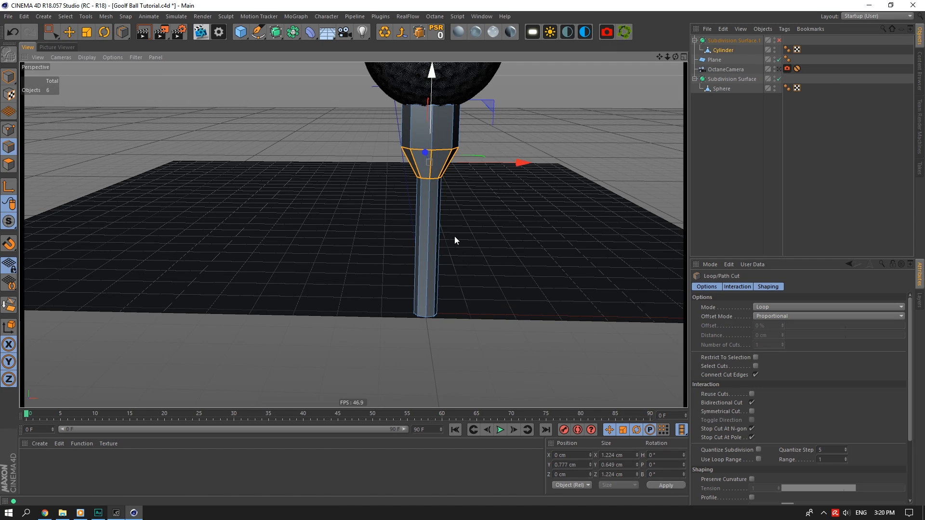
click(432, 148)
click(756, 132)
click(779, 40)
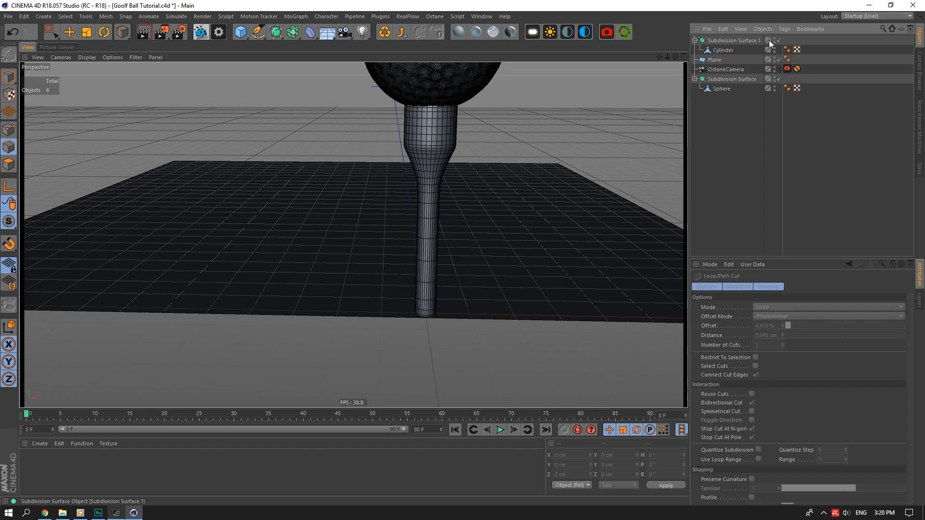
drag(675, 57, 48, 29)
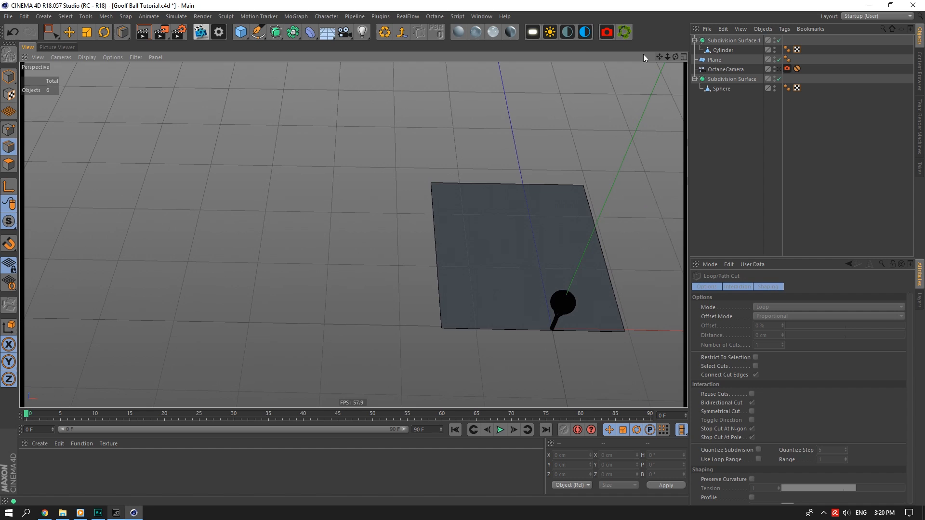
Save the scene with Ctrl+S.
click(70, 32)
key(ctrl+s)
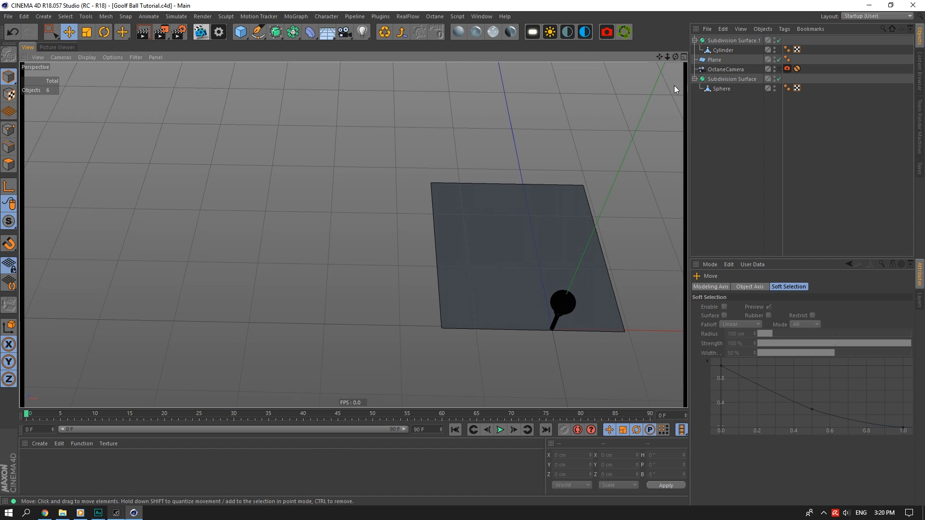
drag(664, 58, 270, 145)
Add a plane and move it along X to about -272 cm.
click(240, 32)
click(378, 68)
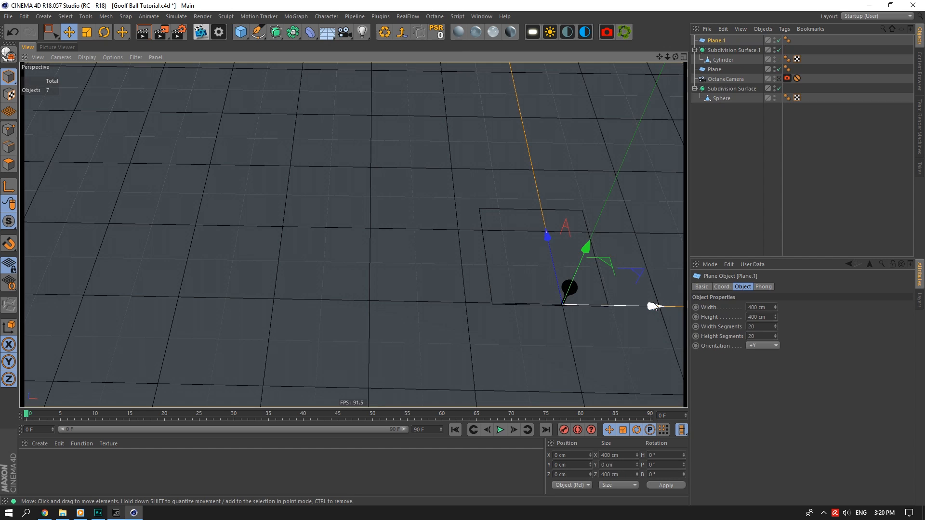
drag(651, 305, 255, 256)
drag(668, 57, 645, 124)
drag(553, 254, 357, 249)
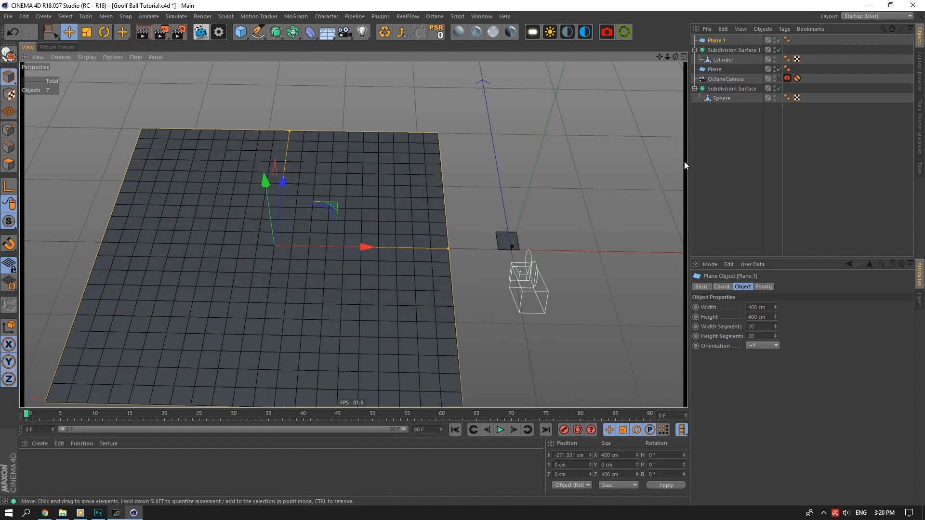
Set the plane's width and height segments to 1.
double_click(756, 327)
text(1)
double_click(757, 336)
text(1)
key(Return)
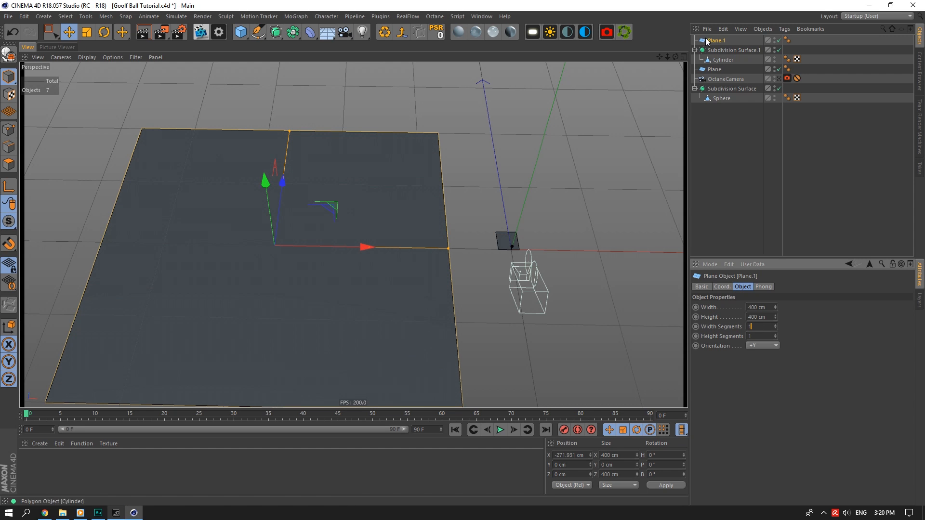
drag(658, 56, 675, 57)
Create a material with GrassBlades001_COL_1K.png loaded as its Color texture.
double_click(52, 469)
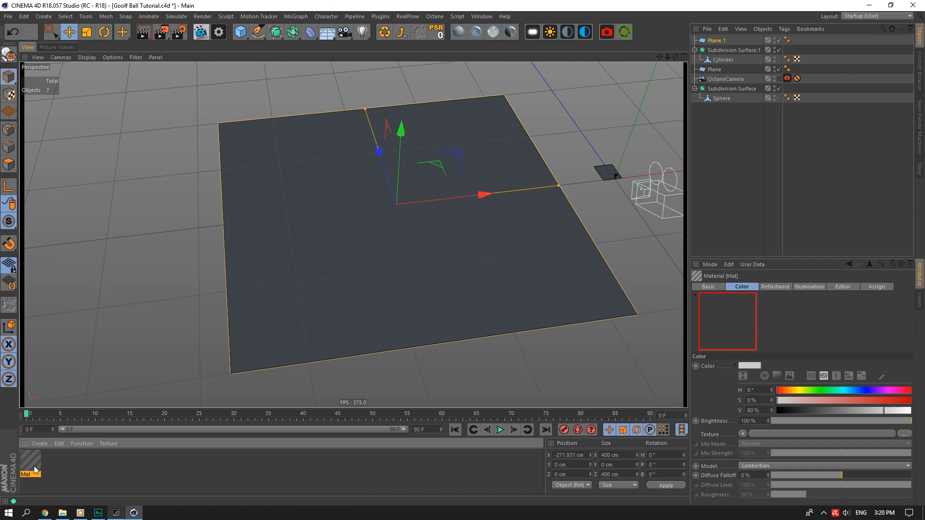
double_click(30, 462)
click(285, 166)
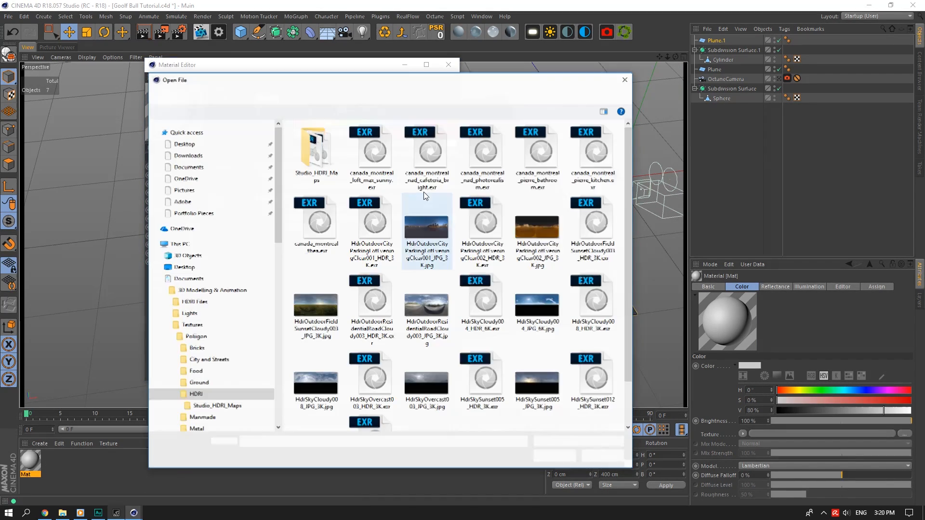
click(412, 95)
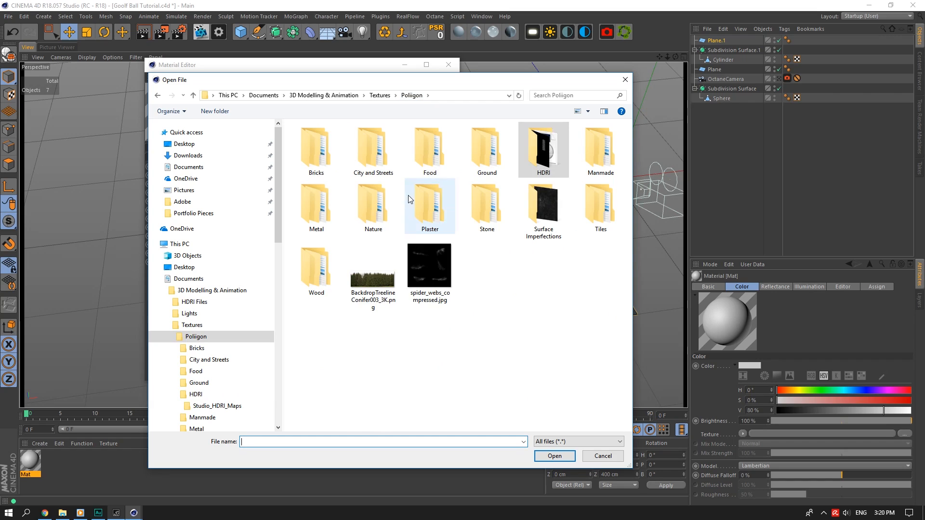
double_click(384, 209)
double_click(381, 161)
click(316, 150)
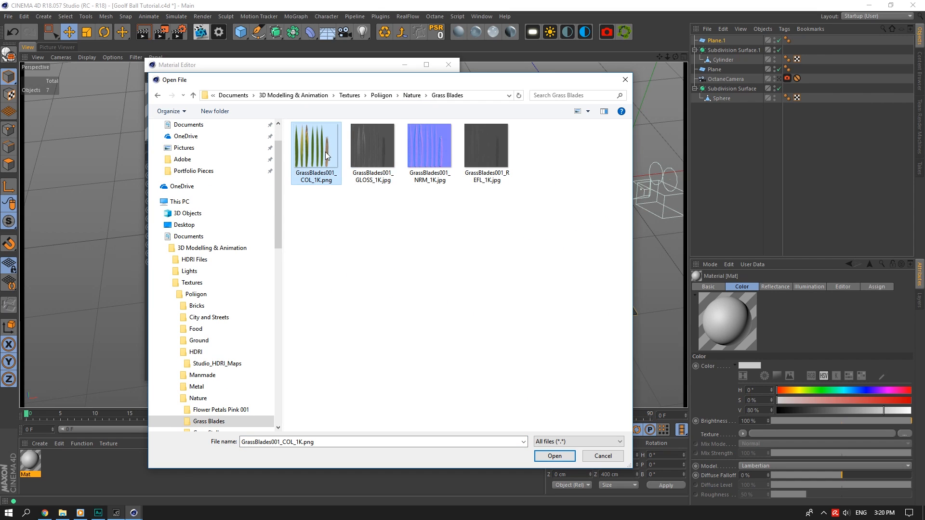
click(555, 456)
Enable the material's Alpha channel using the same grass image.
drag(369, 65, 700, 117)
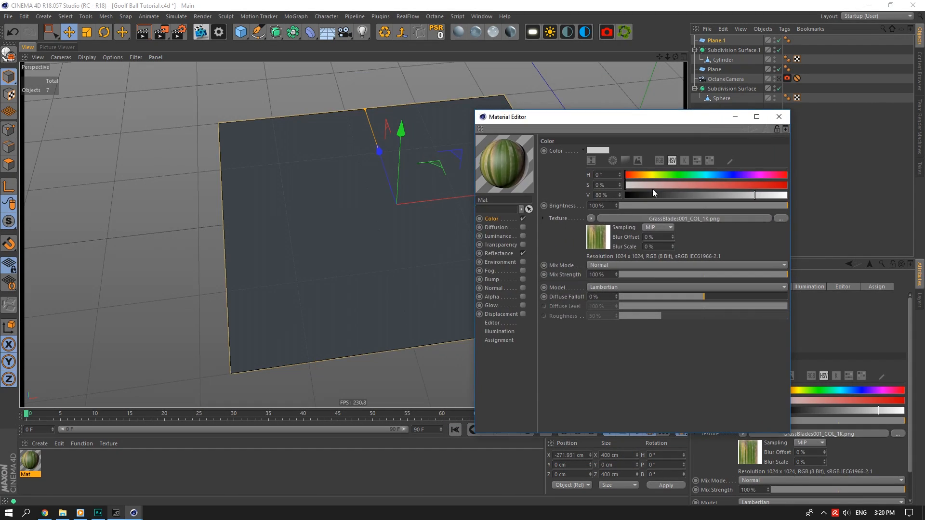
click(591, 218)
click(492, 306)
click(522, 297)
click(590, 206)
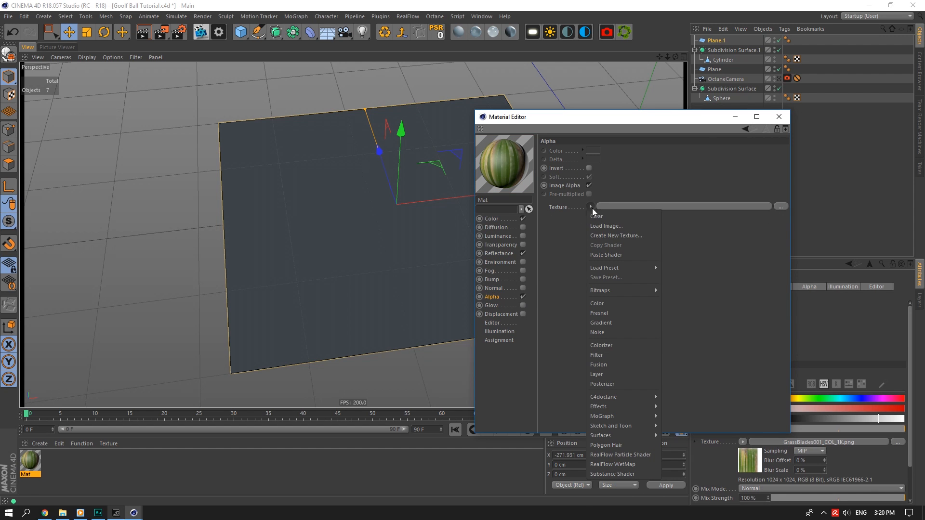
click(603, 251)
Apply the grass material to Plane.1 and set its texture projection to Flat.
drag(592, 117, 663, 188)
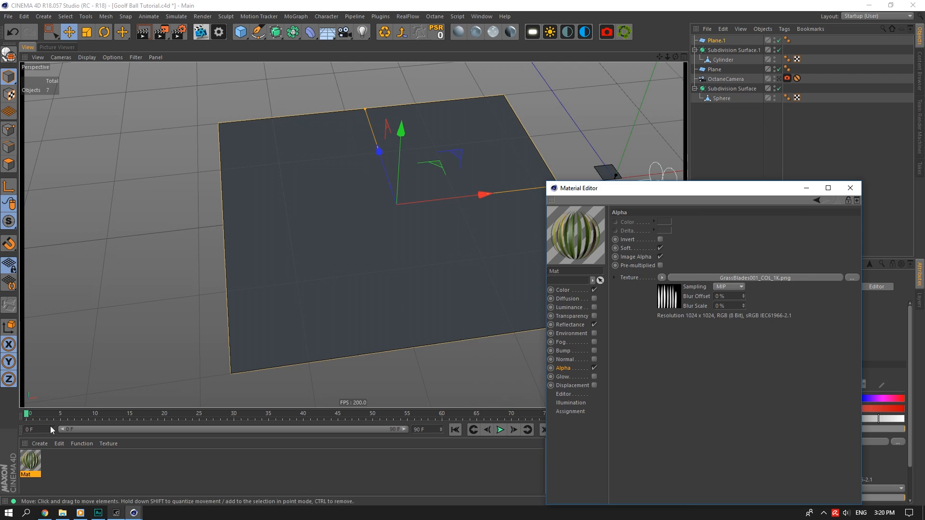
drag(280, 351, 716, 42)
click(851, 188)
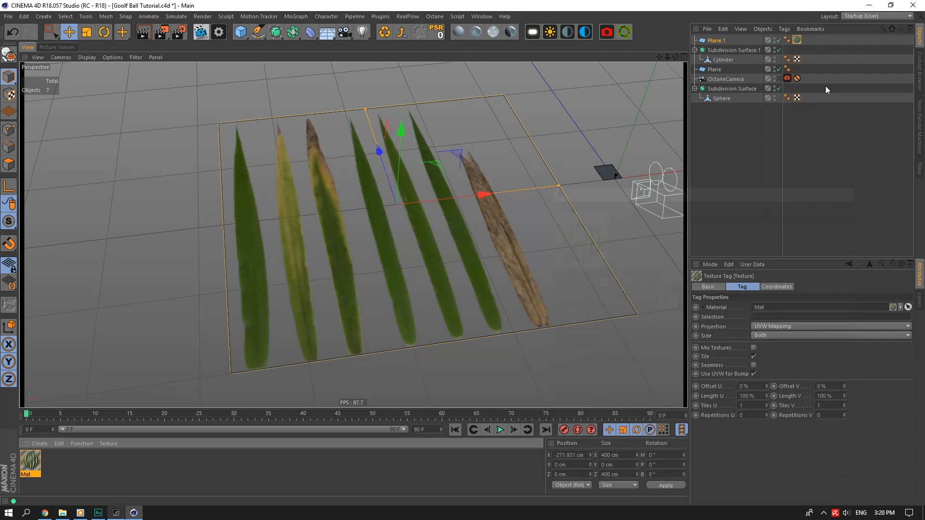
click(800, 327)
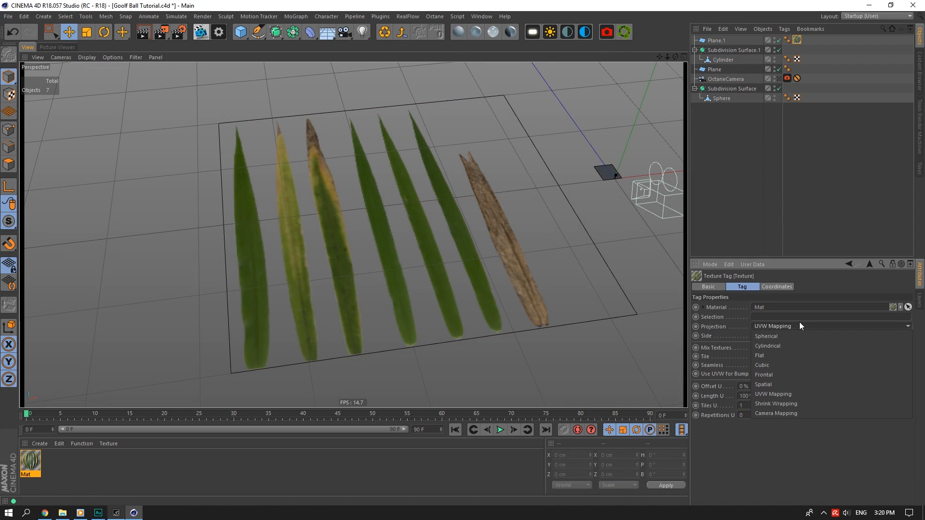
click(765, 355)
drag(675, 57, 60, 98)
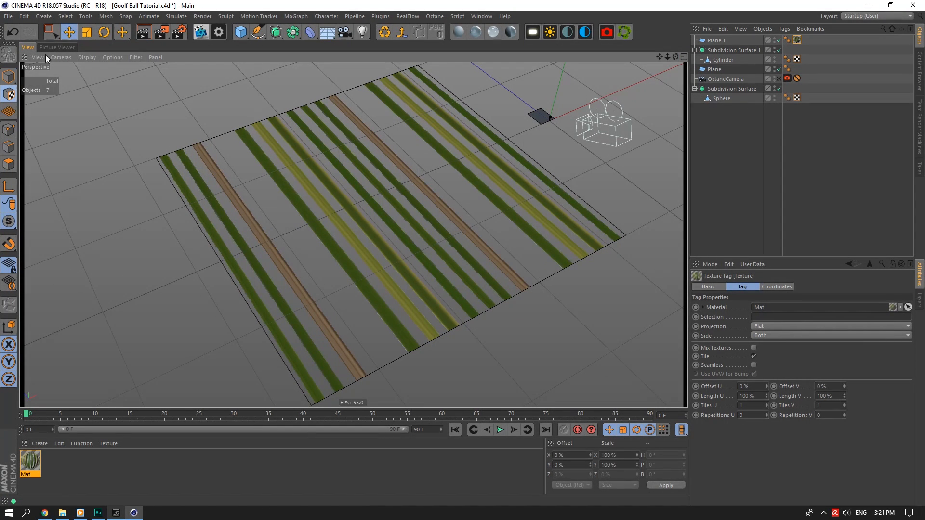
click(103, 32)
click(797, 40)
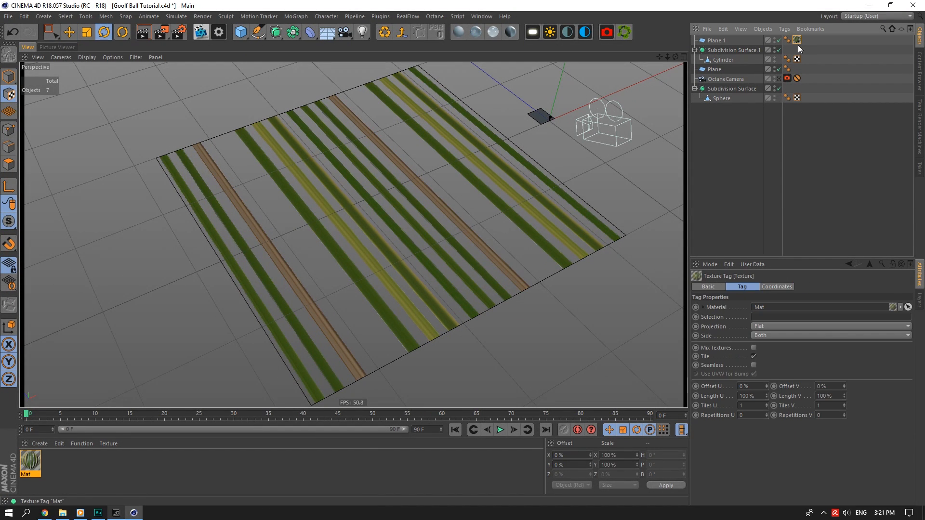
drag(674, 60, 359, 230)
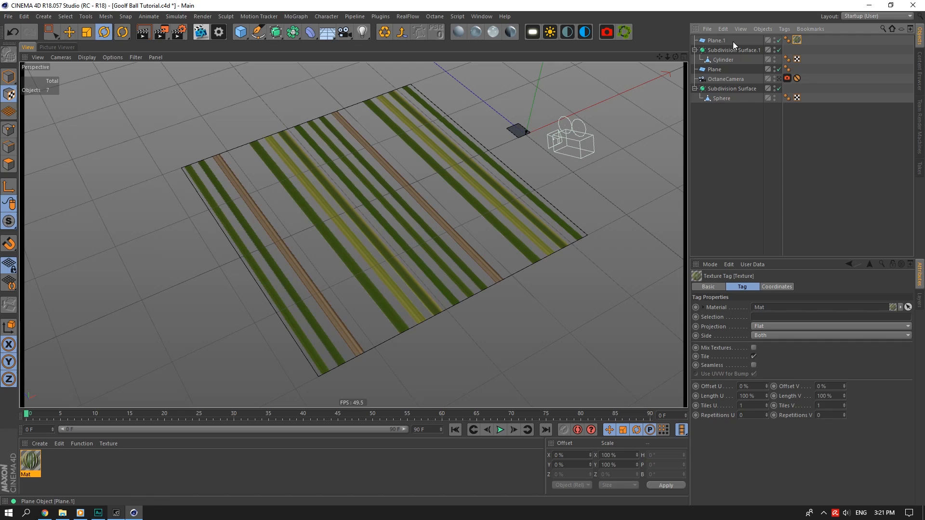
Make Plane.1 editable and rotate it so it lies flat.
click(733, 42)
click(8, 55)
click(790, 41)
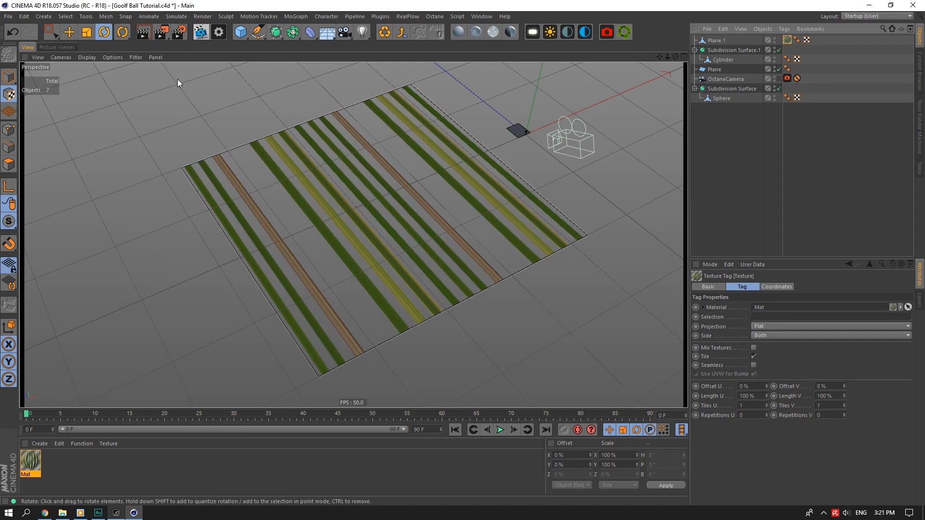
drag(675, 57, 626, 63)
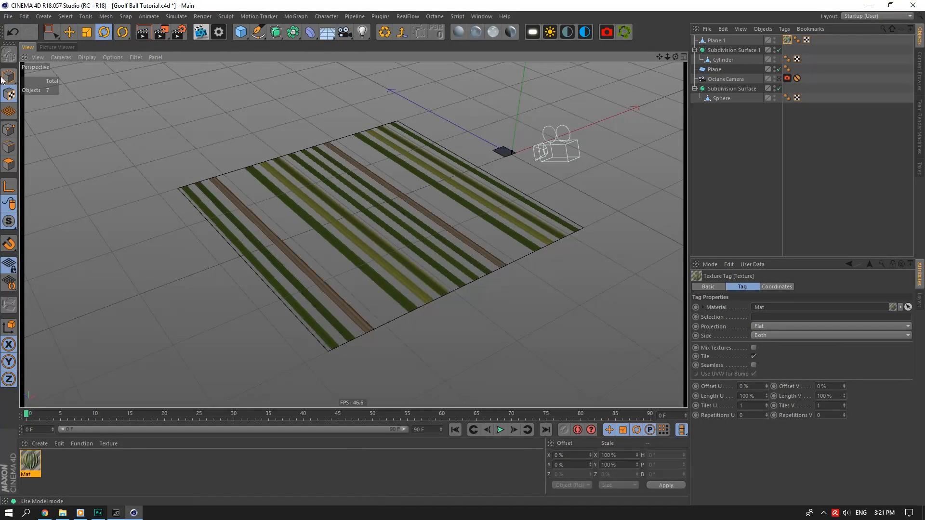
click(69, 32)
click(717, 40)
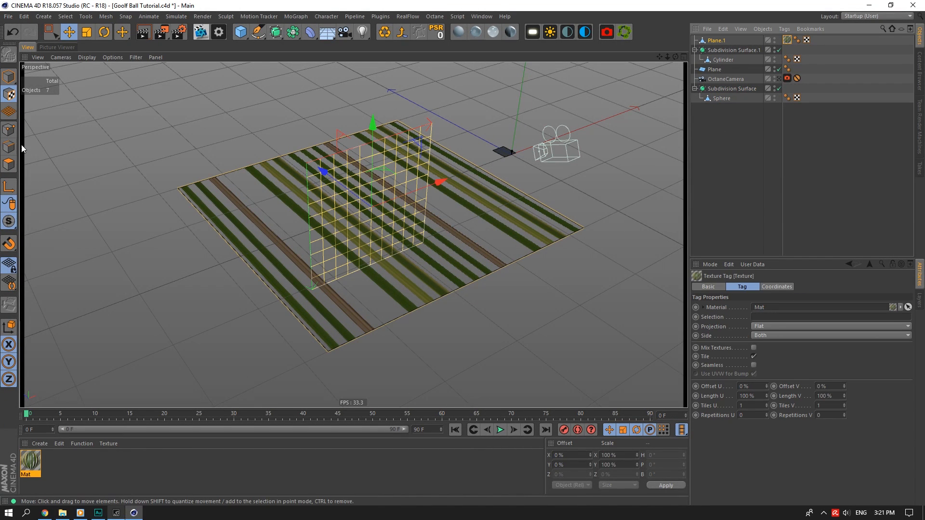
click(104, 32)
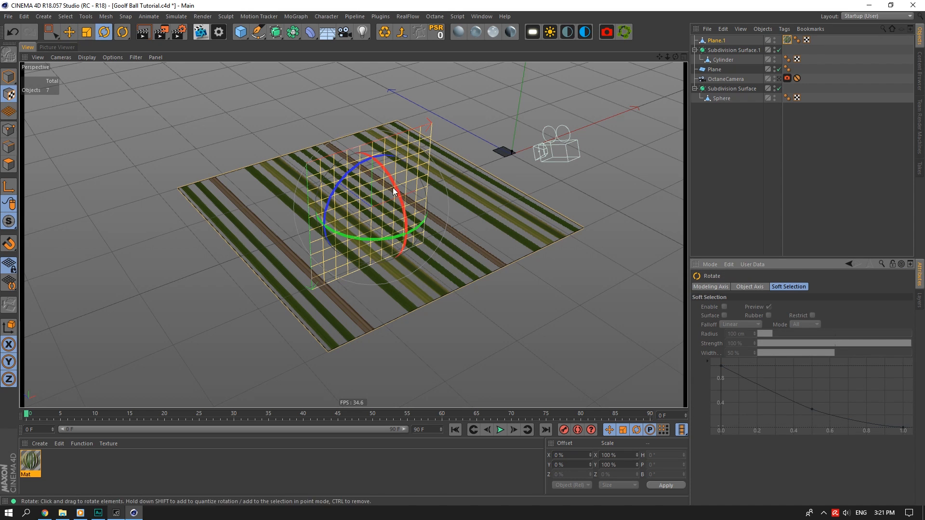
drag(385, 162, 349, 163)
Try scaling Plane.1 up, undo it, and go back to the Move tool.
drag(667, 56, 661, 60)
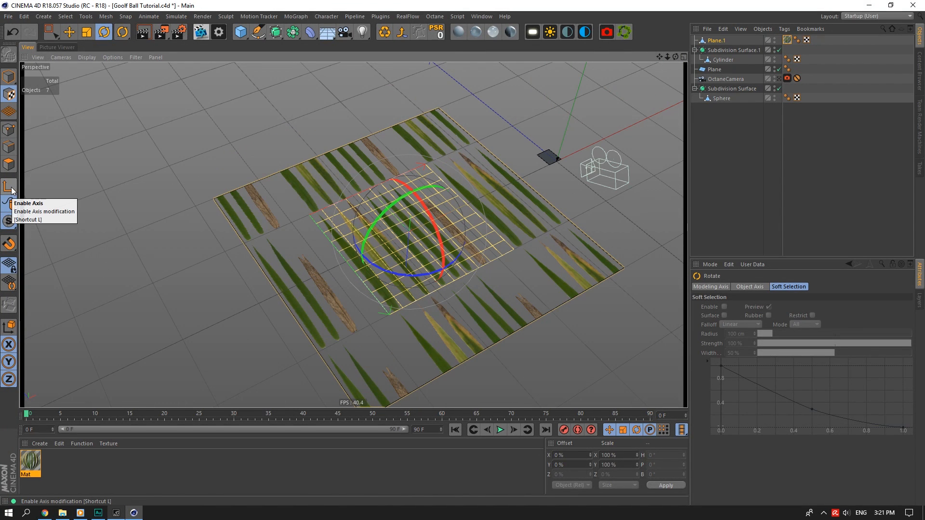
key(t)
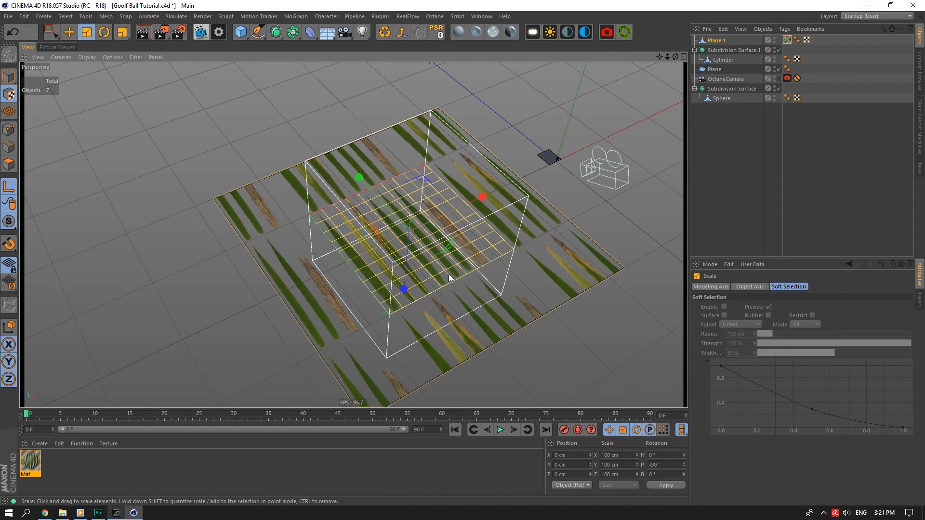
drag(449, 273, 503, 281)
click(13, 32)
click(68, 32)
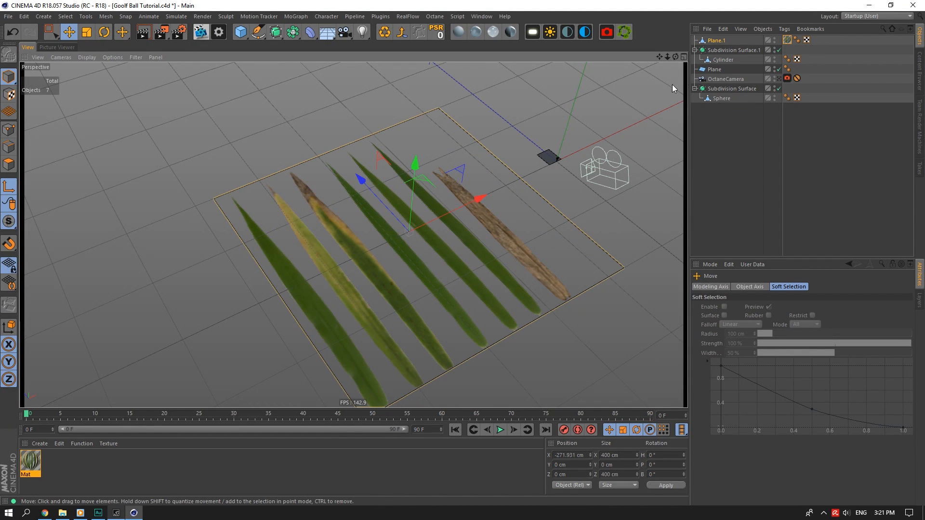
Move Plane.1's axis to its Z edge at -200 cm using Axis Center.
key(ctrl+shift+z)
key(ctrl+shift+z)
click(106, 16)
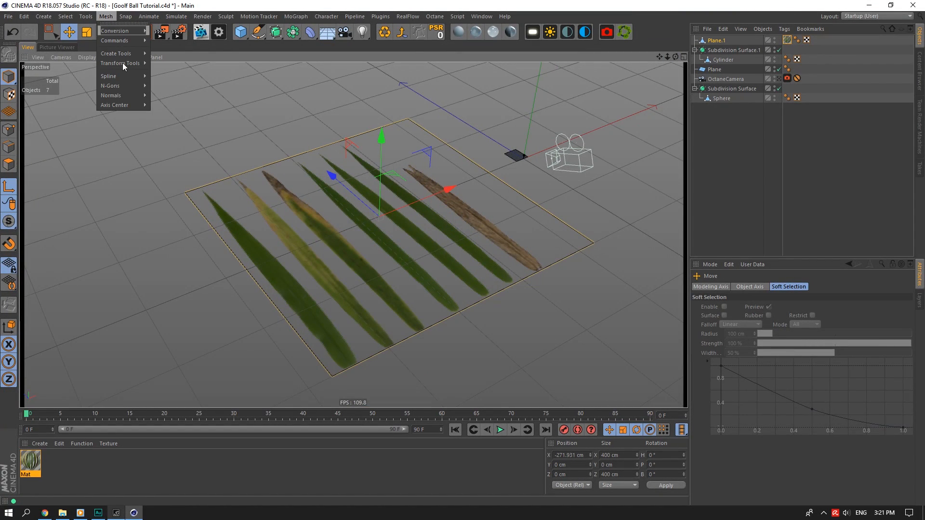
mouse_move(127, 103)
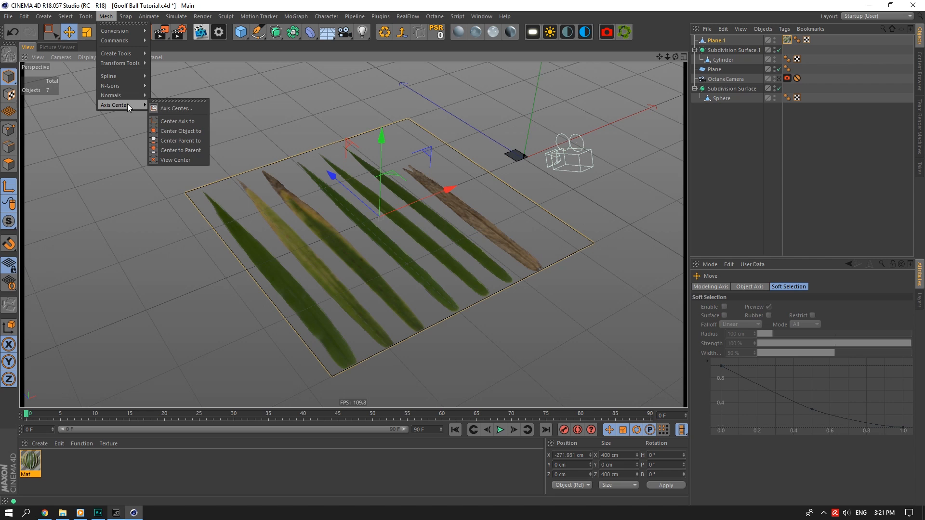
click(156, 109)
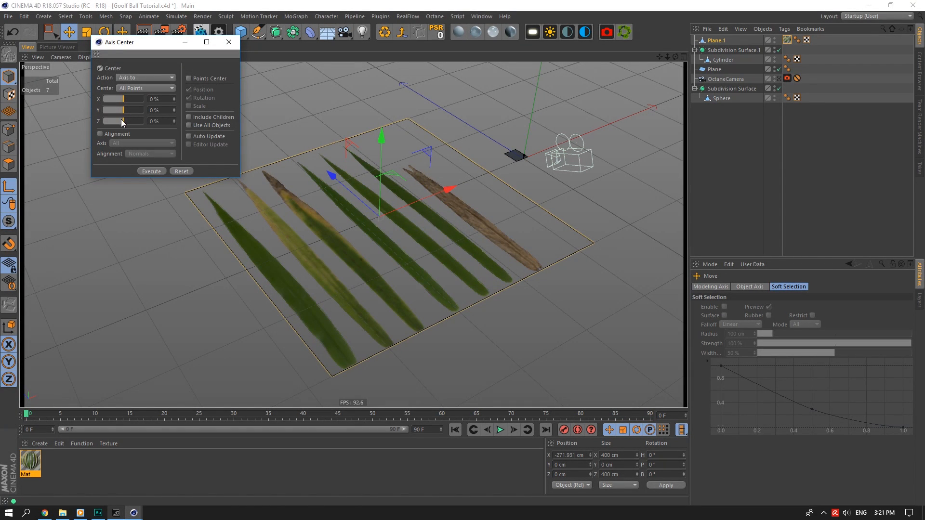
drag(120, 121, 103, 121)
click(152, 171)
click(229, 42)
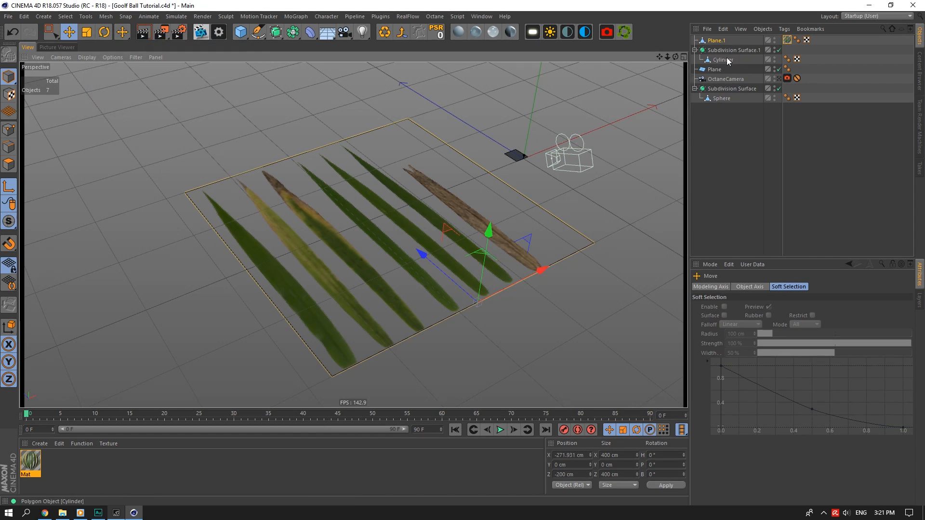
In Axis mode, pitch Plane.1's pivot by -90°.
click(717, 41)
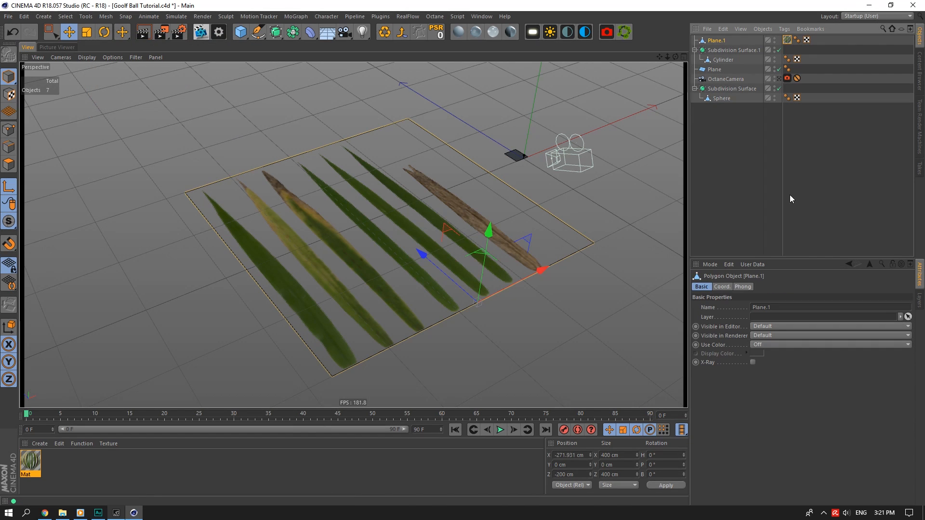
click(7, 189)
click(104, 31)
drag(501, 280, 461, 273)
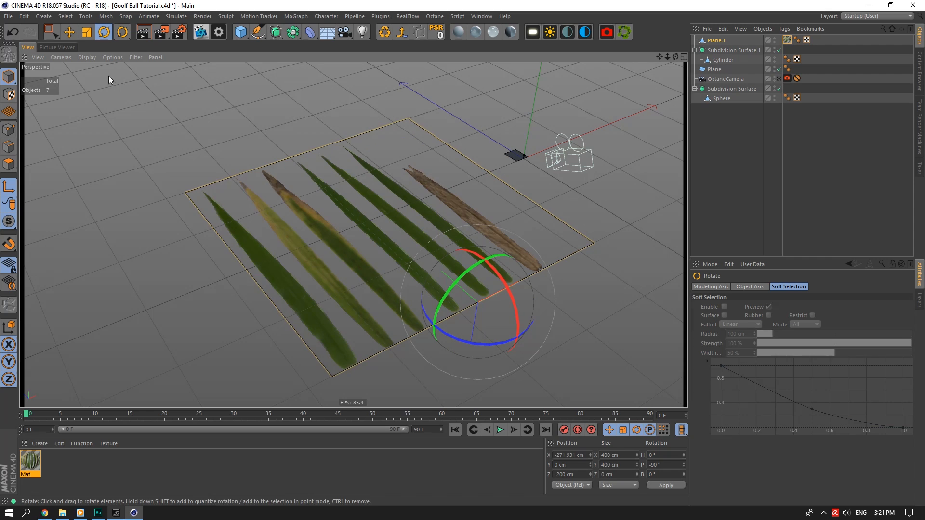
Set Plane.1's R.P rotation to 0 so it stands upright on its bottom edge.
click(68, 33)
click(717, 41)
click(722, 287)
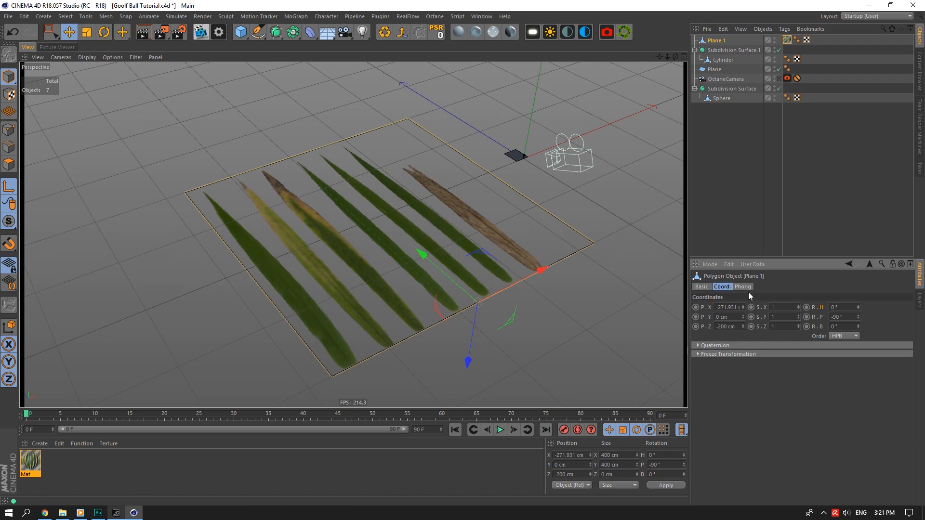
double_click(844, 317)
text(0)
key(Return)
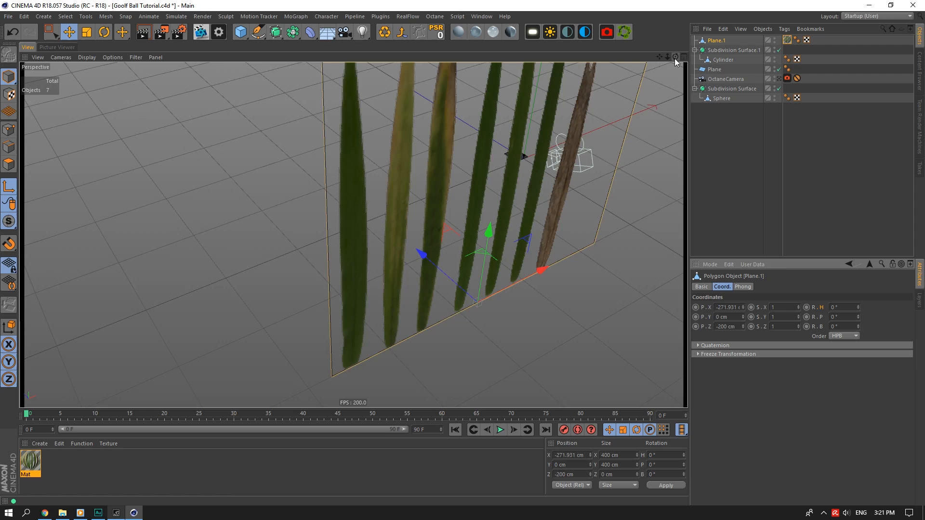
drag(675, 59, 707, 74)
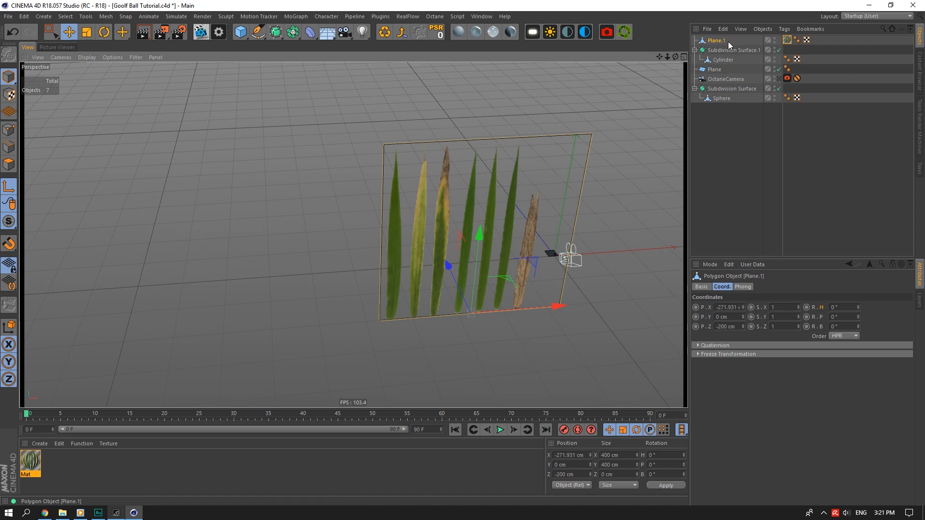
drag(562, 308, 273, 305)
key(ctrl+z)
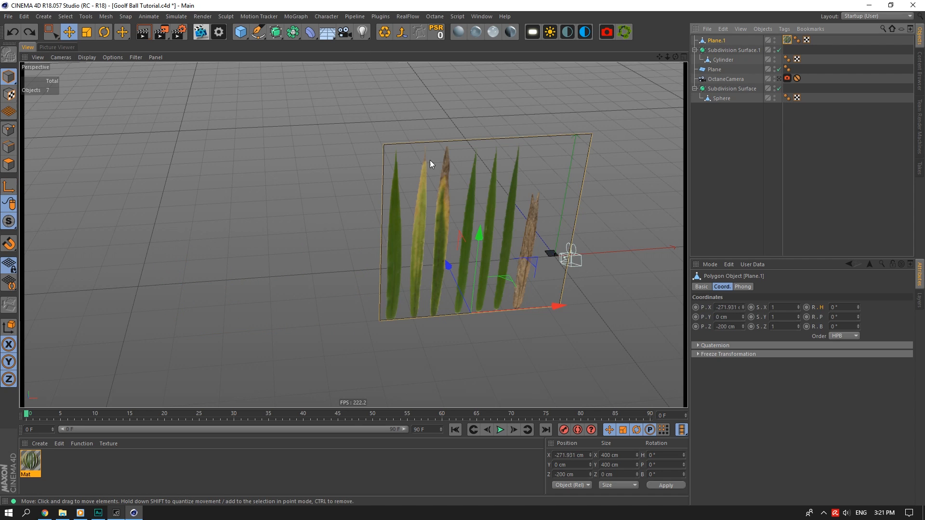
Ctrl-drag Plane.1 to make a copy, Plane.2, off to the left.
ctrl+drag(551, 308, 270, 293)
drag(286, 299, 287, 300)
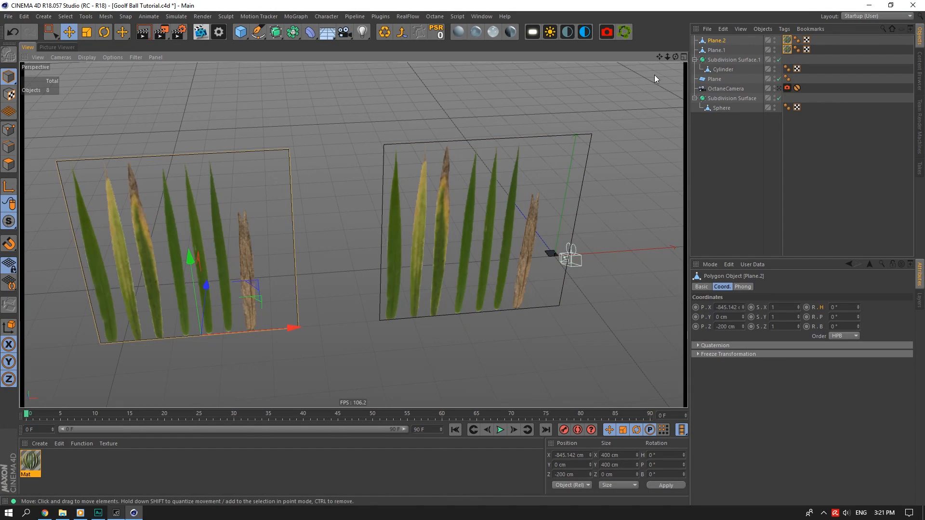
alt+middle_drag(655, 74, 609, 103)
double_click(43, 480)
double_click(28, 460)
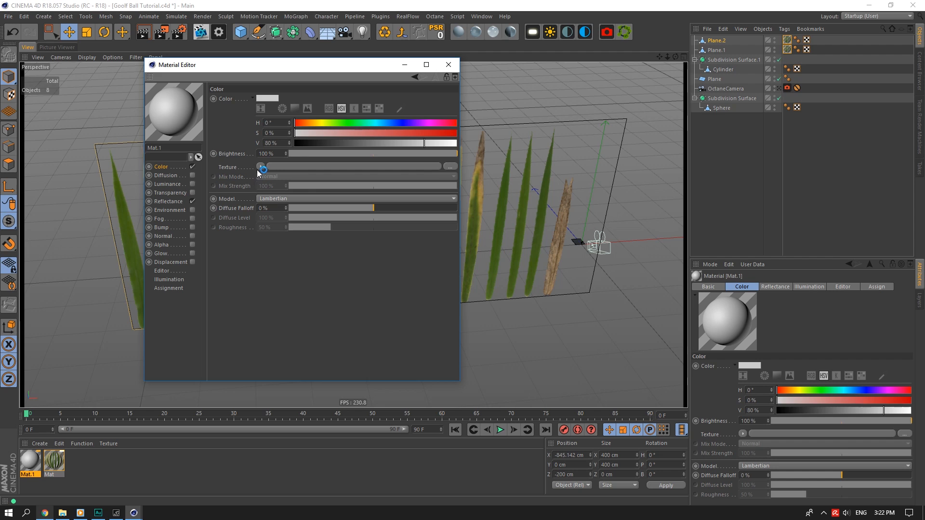
click(448, 64)
key(ctrl+z)
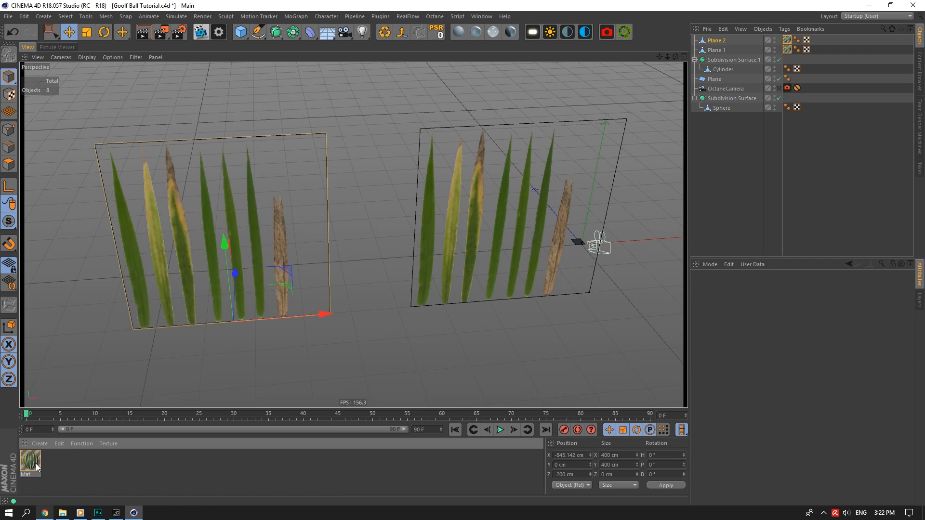
Load GrassStalk001_COL_3K.png from the Poliigon Nature Grass Stalk folder into the material's Color texture.
double_click(25, 463)
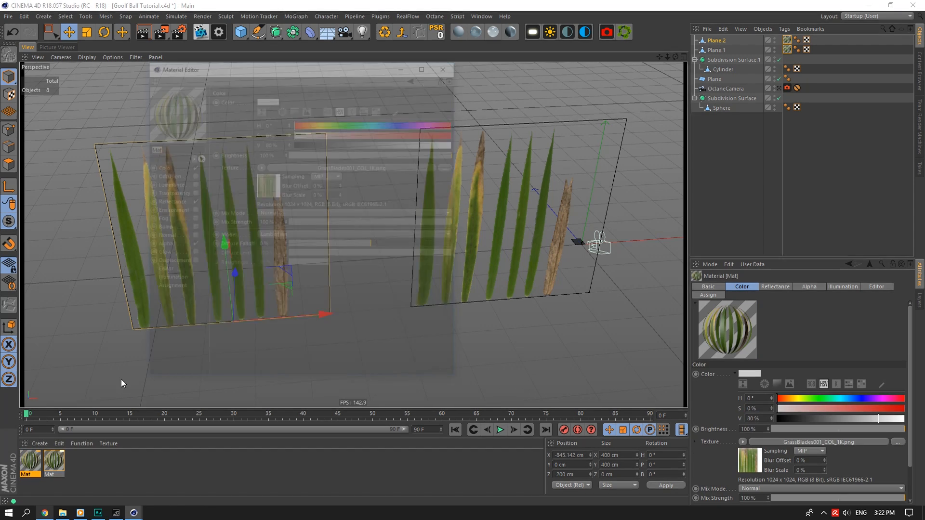
click(317, 164)
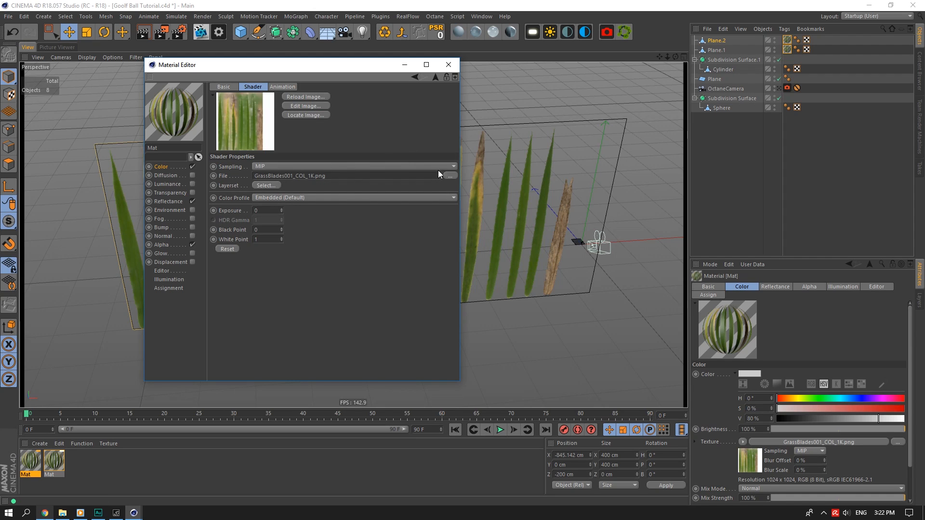
click(449, 175)
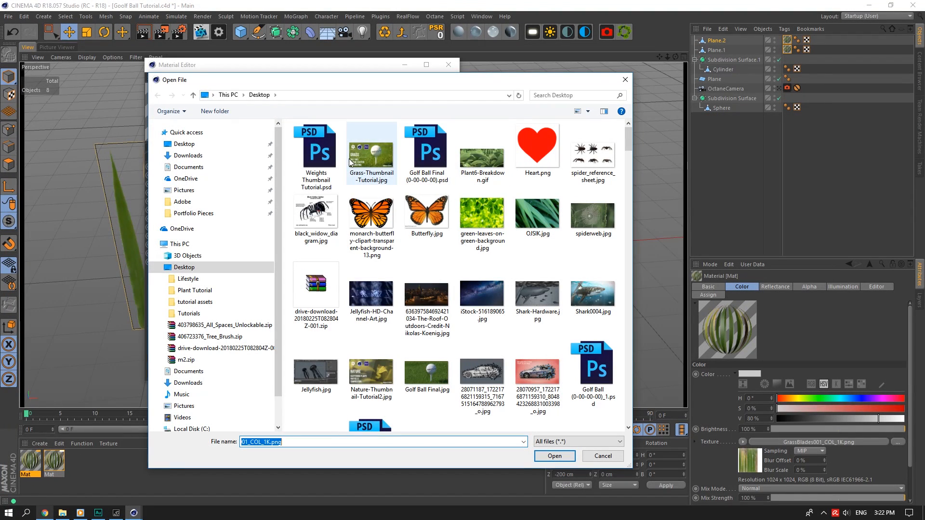
scroll(193, 313, down, 3)
click(188, 351)
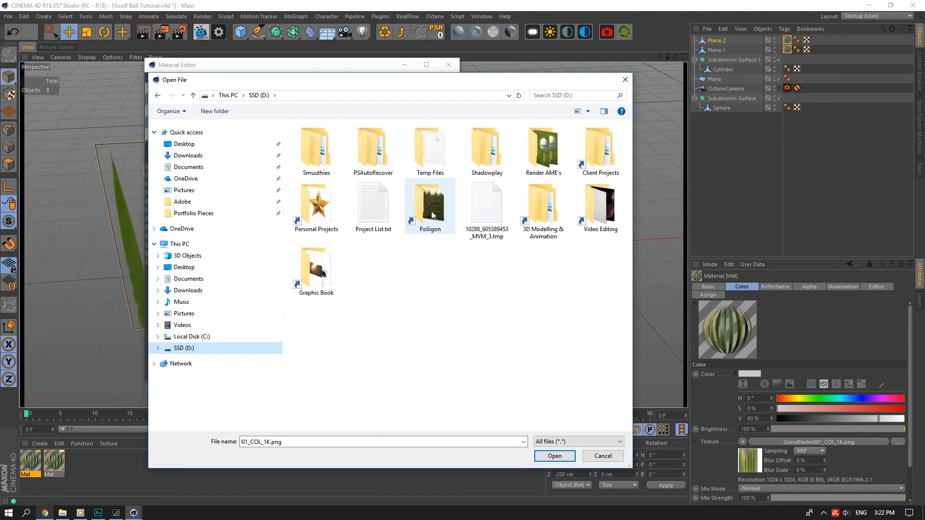
double_click(432, 215)
double_click(383, 214)
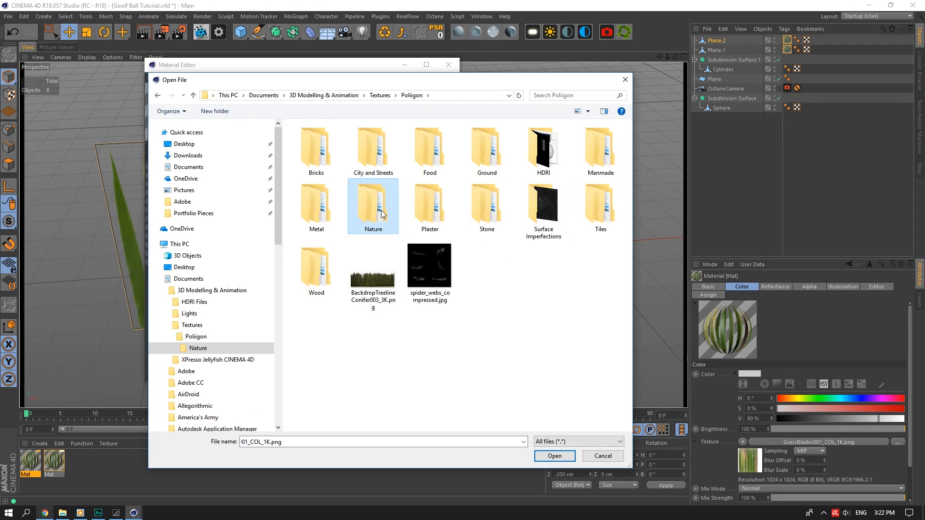
double_click(430, 147)
click(316, 149)
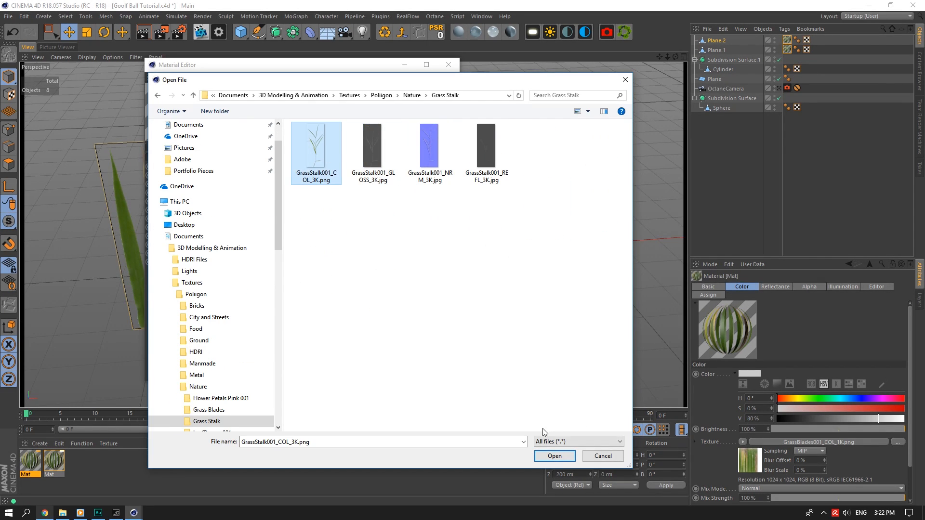
click(554, 456)
Copy the grass stalk texture into the Alpha channel and apply the material to Plane.2.
click(260, 166)
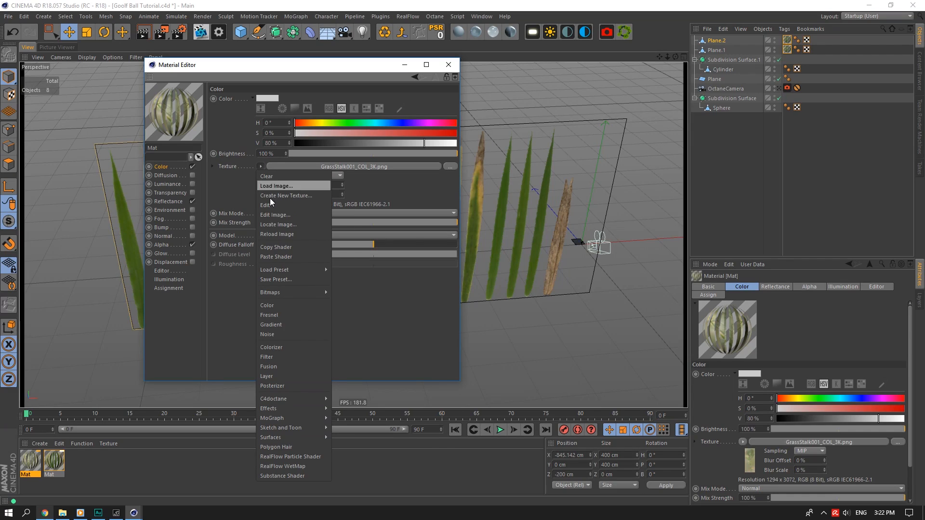
click(259, 246)
click(165, 246)
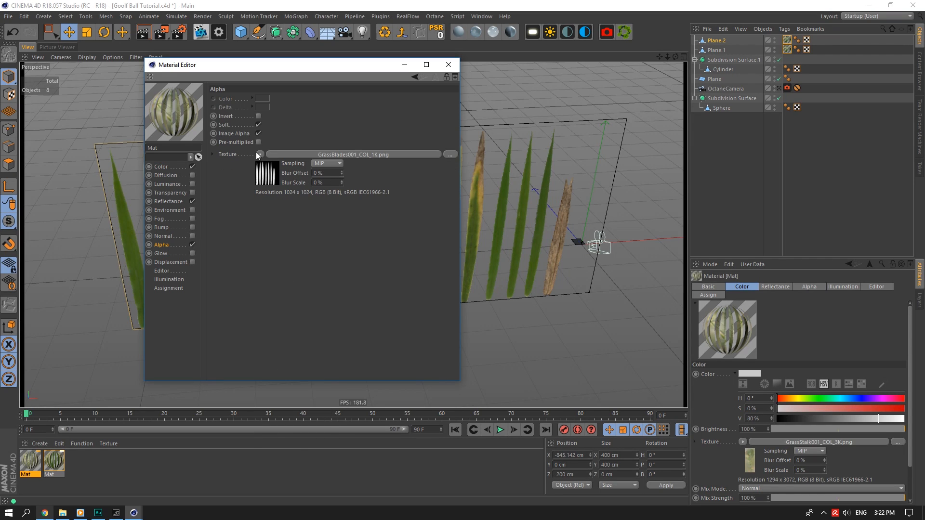
click(260, 154)
click(274, 248)
click(449, 64)
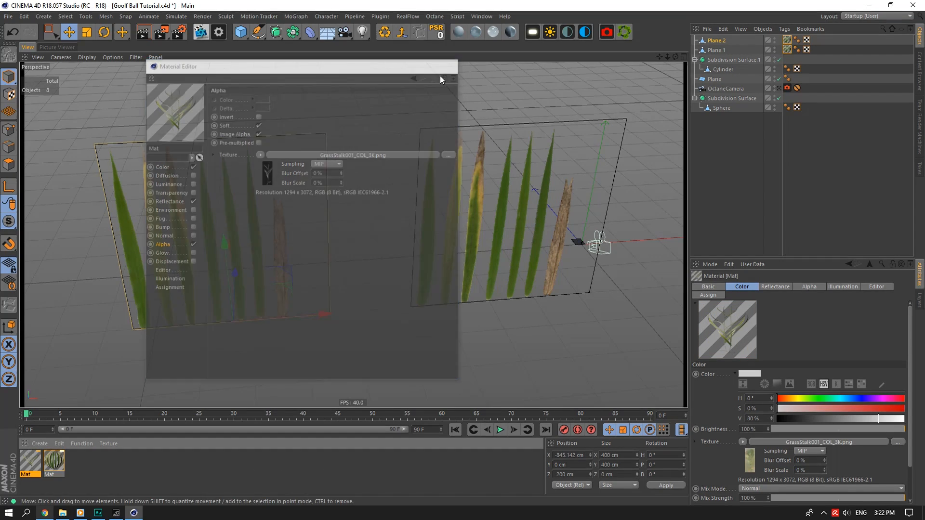
drag(31, 469, 788, 40)
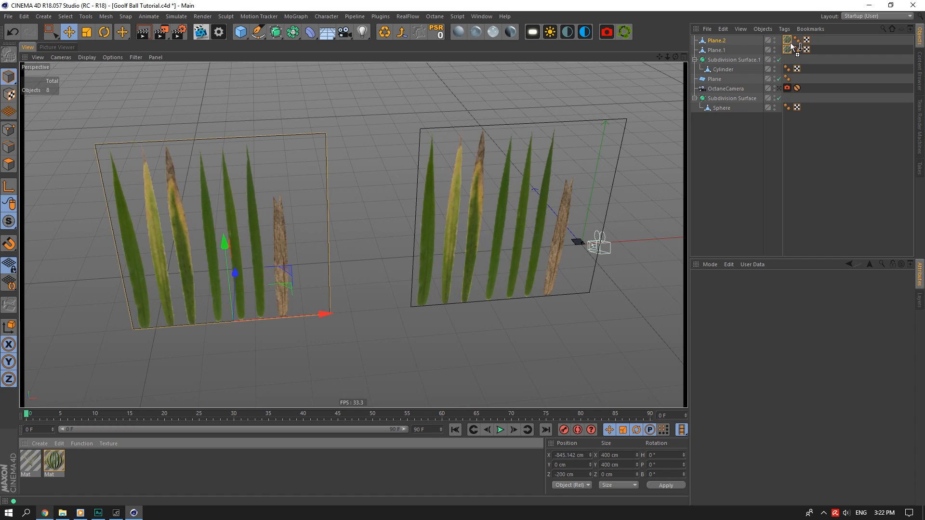
Hide Plane.2 and crop Plane.1 to the first leaf by pulling its right edge in.
click(717, 40)
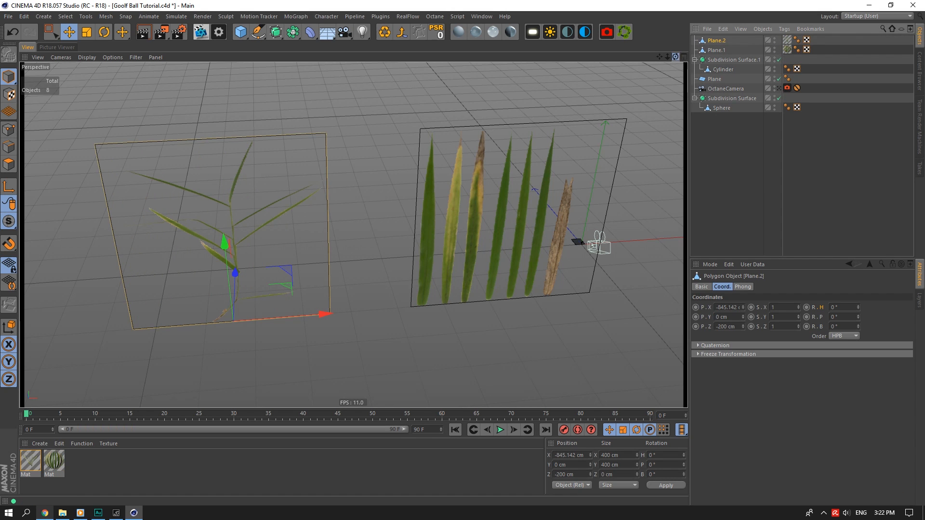
drag(676, 57, 641, 65)
click(778, 39)
click(775, 39)
click(775, 38)
click(717, 49)
click(6, 149)
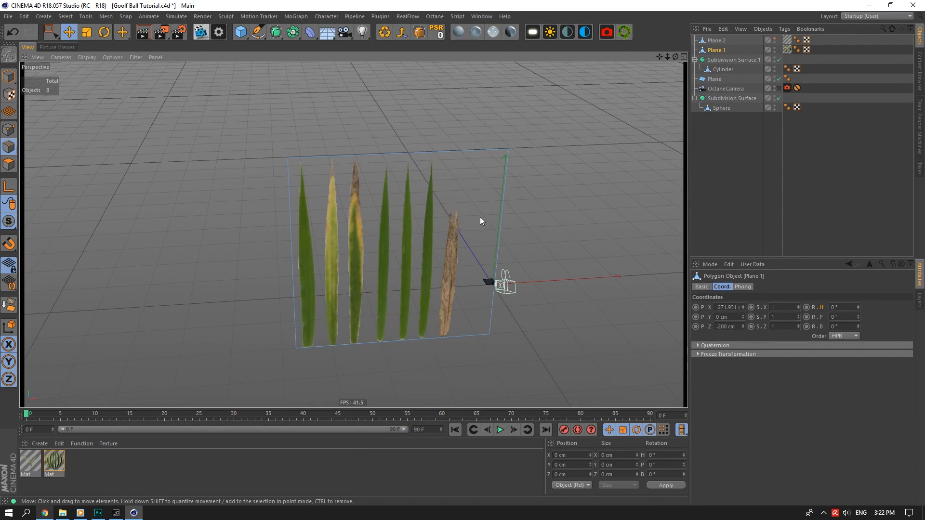
click(502, 217)
drag(418, 252, 235, 258)
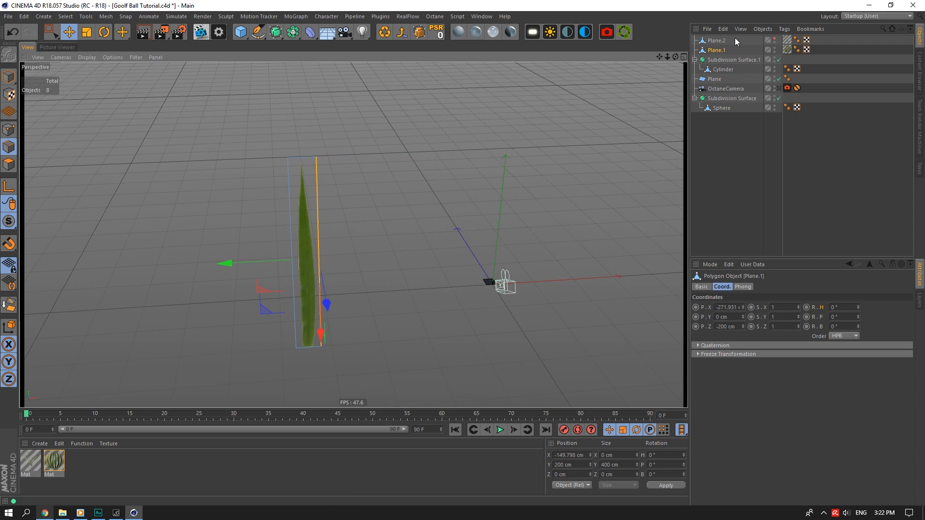
Duplicate the single-leaf plane five times, sliding each copy right over the next leaf.
ctrl+drag(717, 51, 717, 45)
key(ctrl+a)
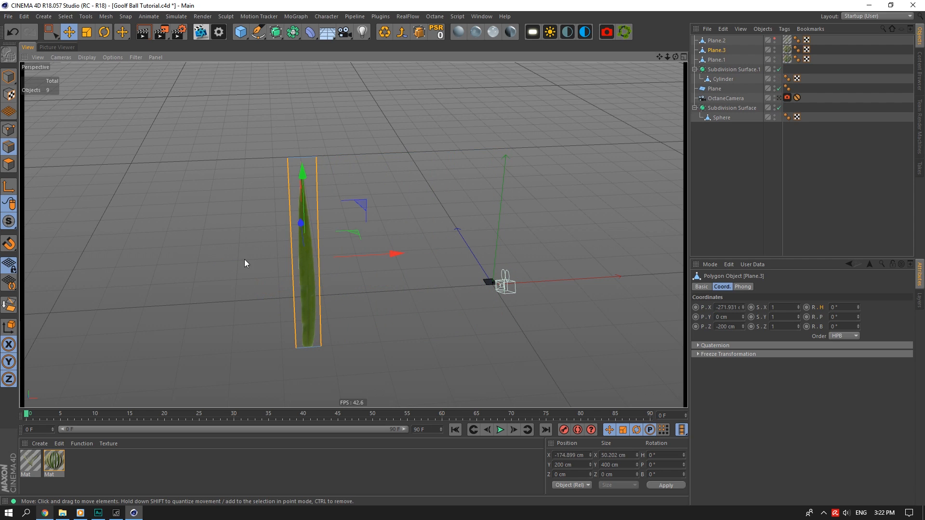
drag(382, 257, 412, 255)
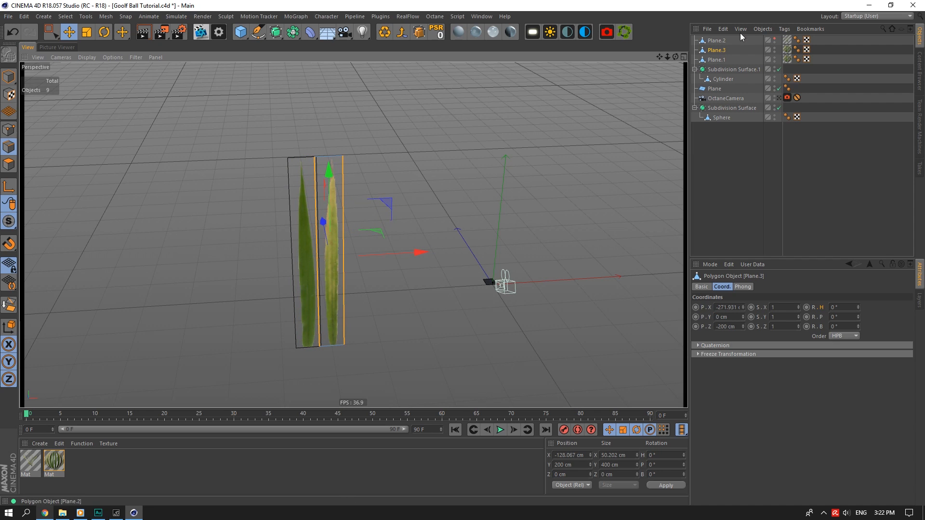
ctrl+drag(724, 50, 721, 46)
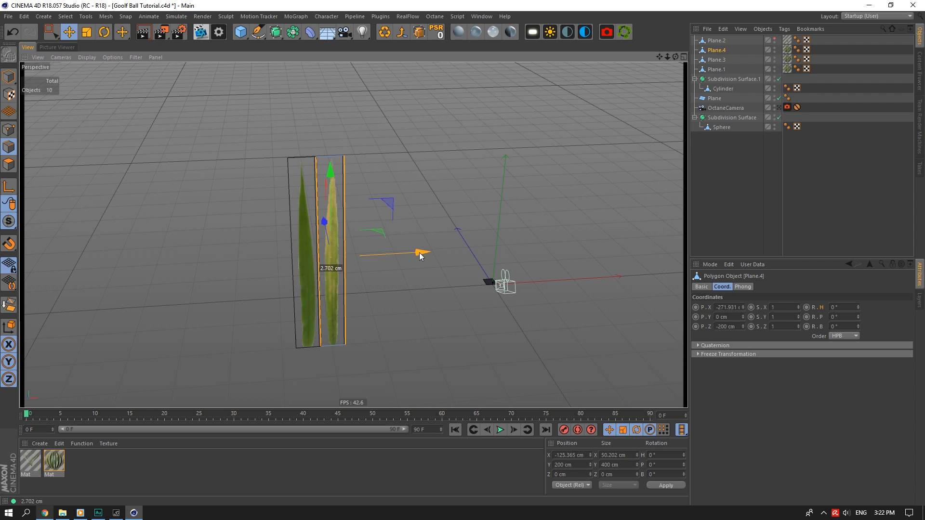
drag(420, 252, 440, 256)
ctrl+drag(723, 50, 721, 46)
drag(455, 251, 477, 254)
ctrl+drag(717, 53, 718, 46)
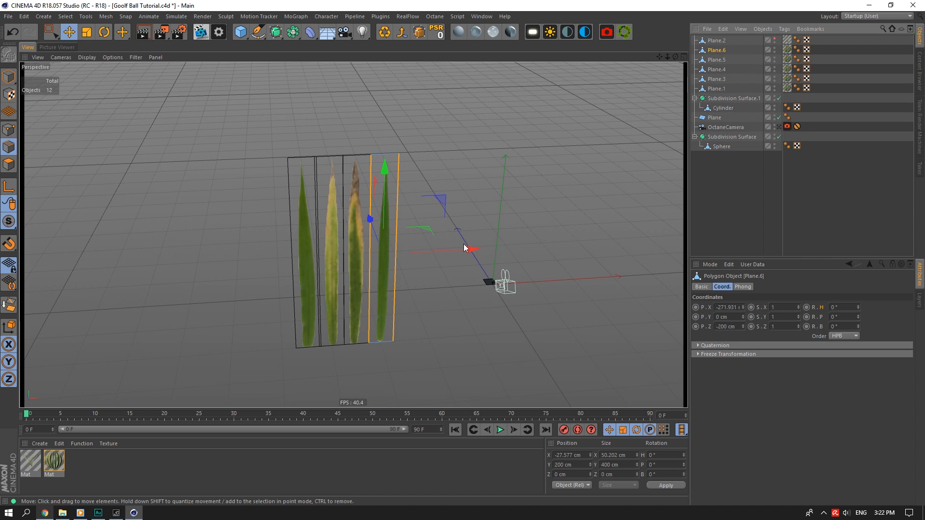
drag(469, 248, 496, 251)
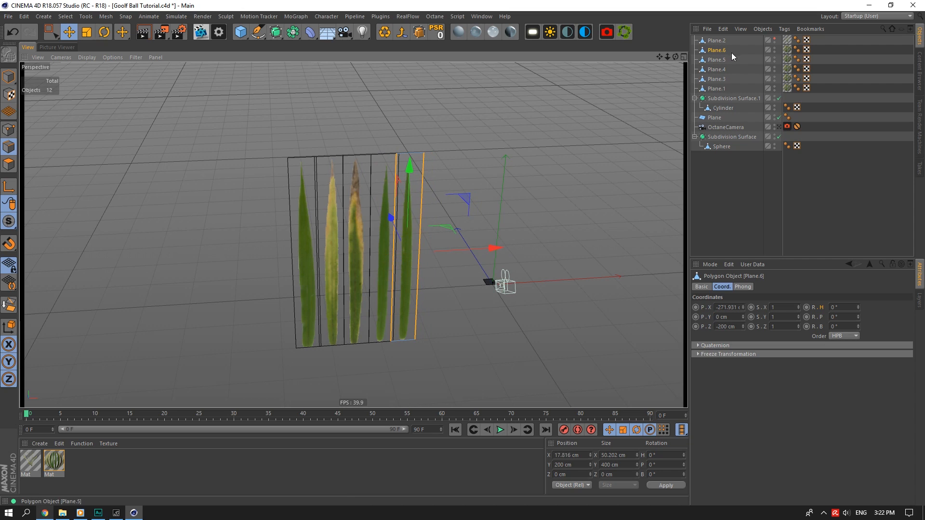
ctrl+drag(720, 50, 722, 46)
mouse_move(490, 248)
mouse_down()
mouse_move(536, 244)
mouse_move(501, 242)
mouse_up()
Delete Plane.3 and Plane.4, the planes covering the withered and yellow leaves.
click(724, 79)
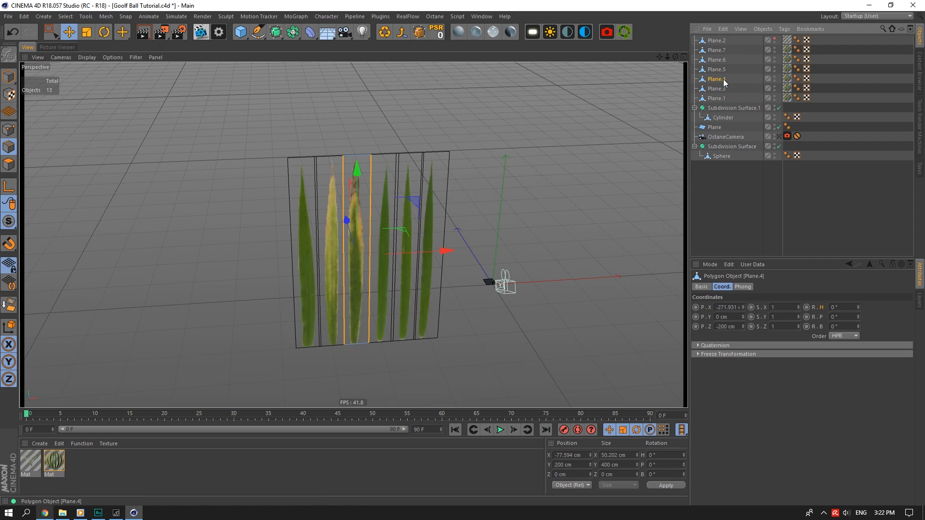
key(Delete)
click(717, 79)
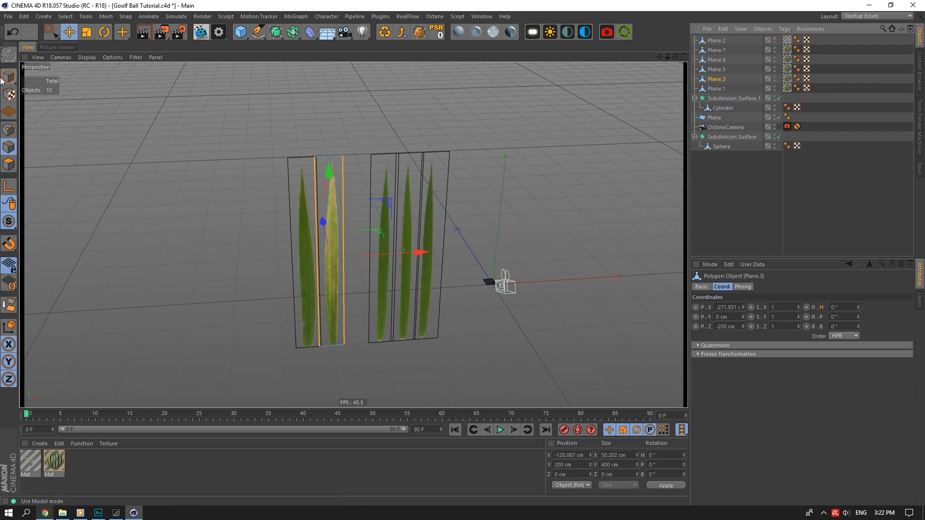
key(Delete)
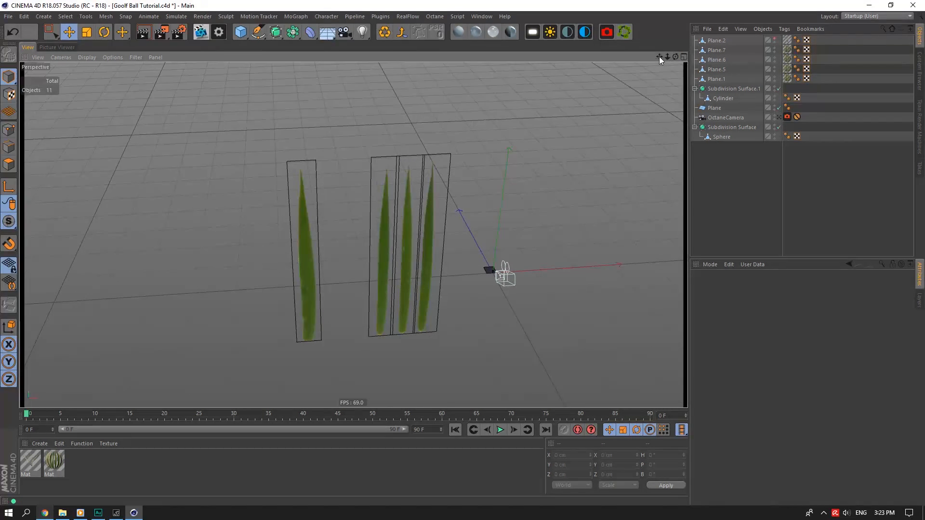
Unhide Plane.2 and nudge its right edge slightly outward along X in Edge mode.
drag(659, 56, 742, 41)
click(774, 40)
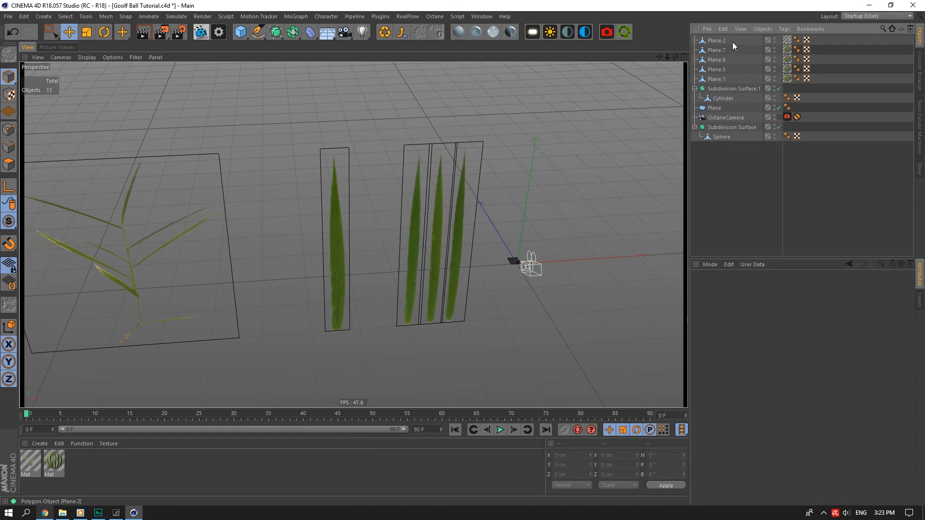
click(733, 41)
drag(658, 57, 784, 45)
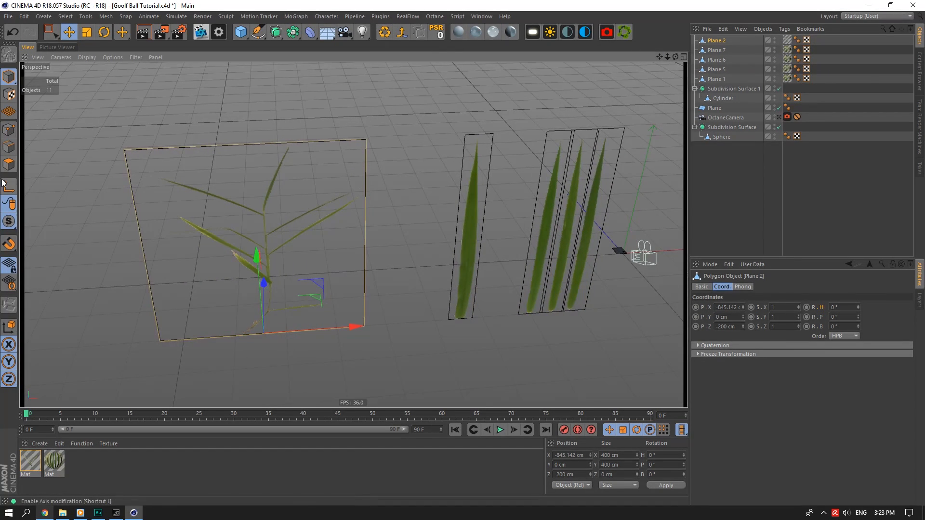
click(8, 147)
click(138, 227)
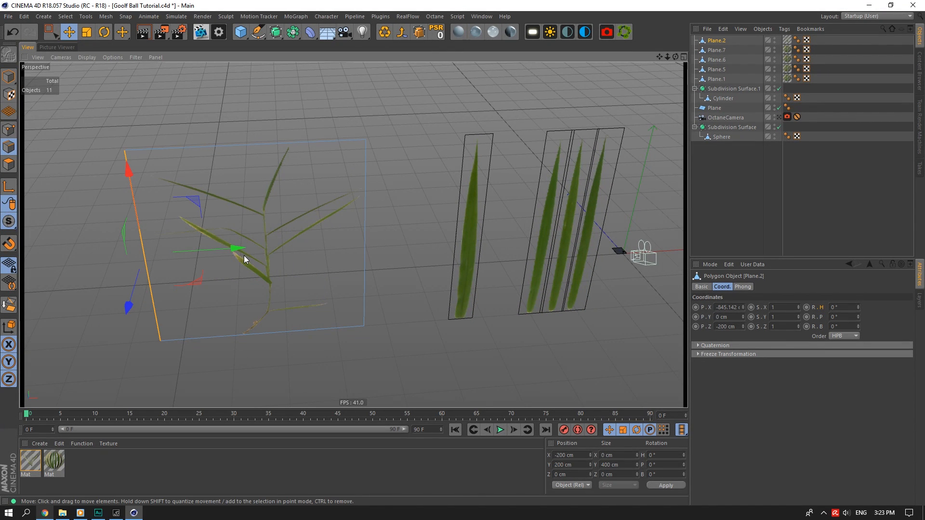
click(366, 224)
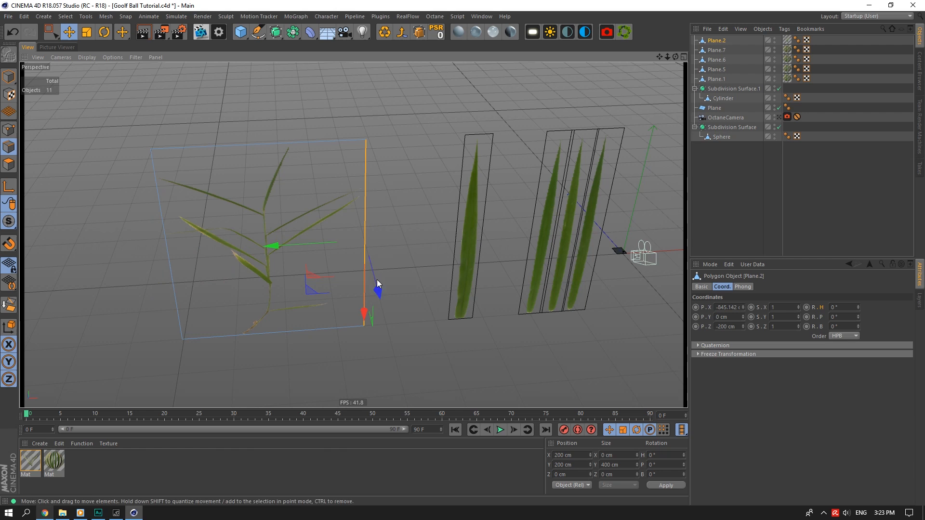
drag(279, 246, 281, 246)
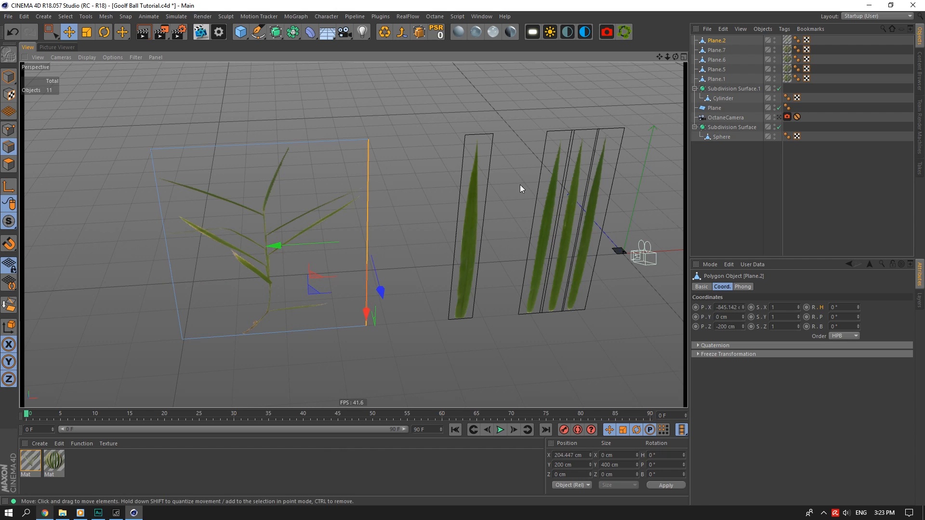
click(720, 59)
click(718, 79)
mouse_move(667, 57)
mouse_down()
mouse_move(687, 61)
mouse_move(653, 59)
mouse_up()
Loop-cut the leaf plane with Number of Cuts set to 2.
right_click(470, 164)
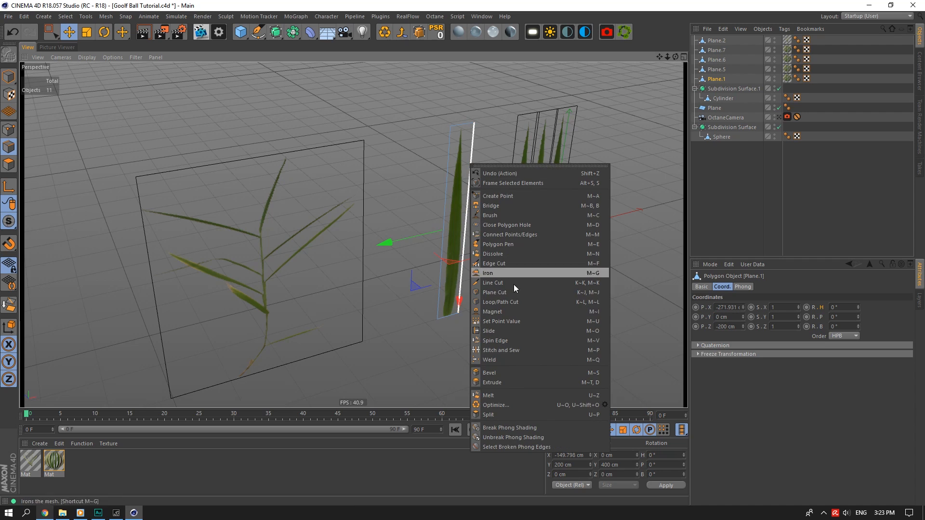
click(513, 301)
click(466, 224)
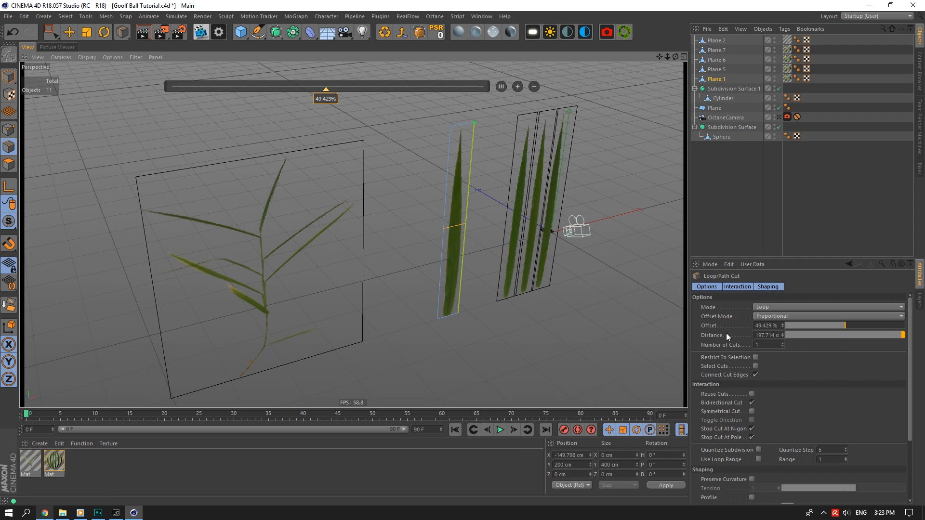
click(766, 345)
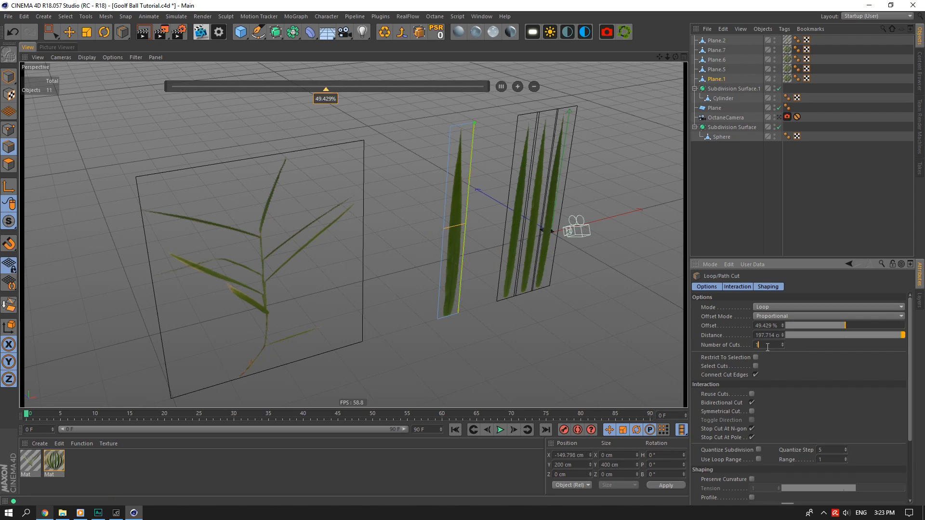
text(2)
key(Return)
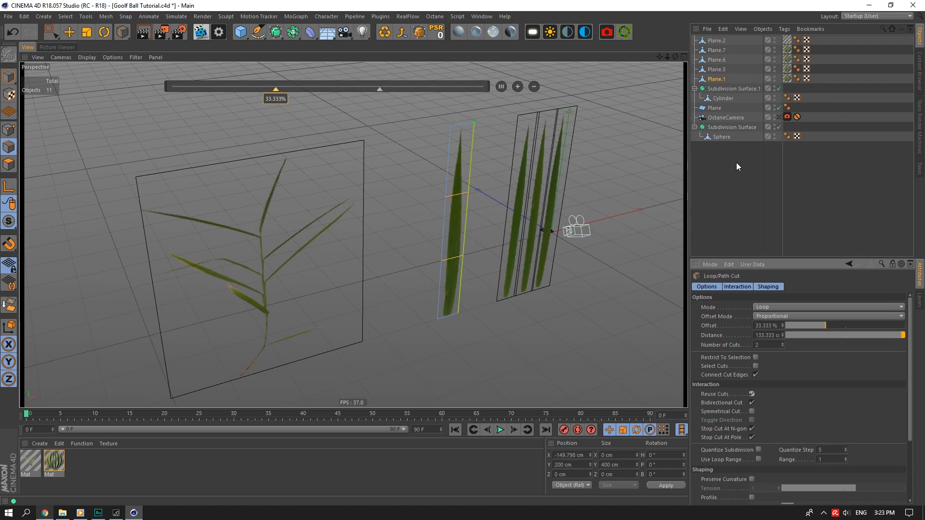
Apply the same two loop cuts to Plane.2, Plane.7, Plane.6 and Plane.5.
click(717, 40)
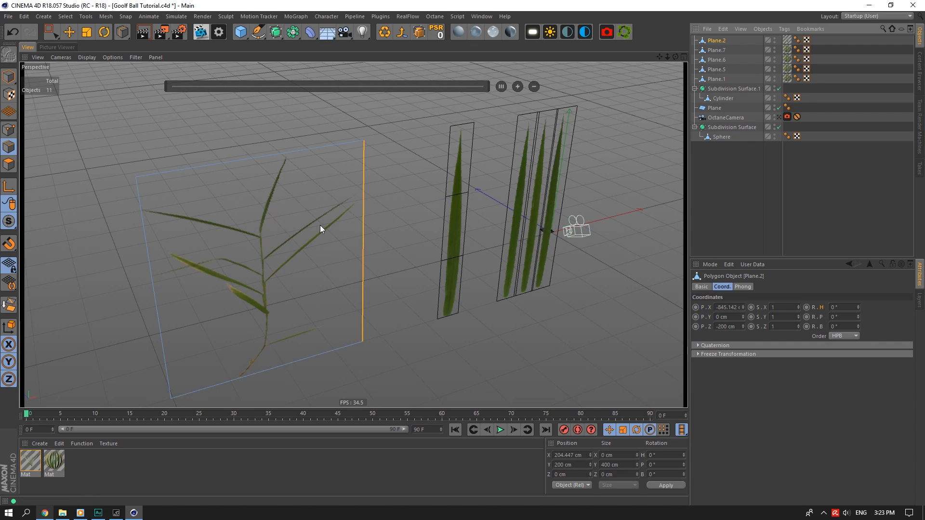
click(717, 50)
click(717, 60)
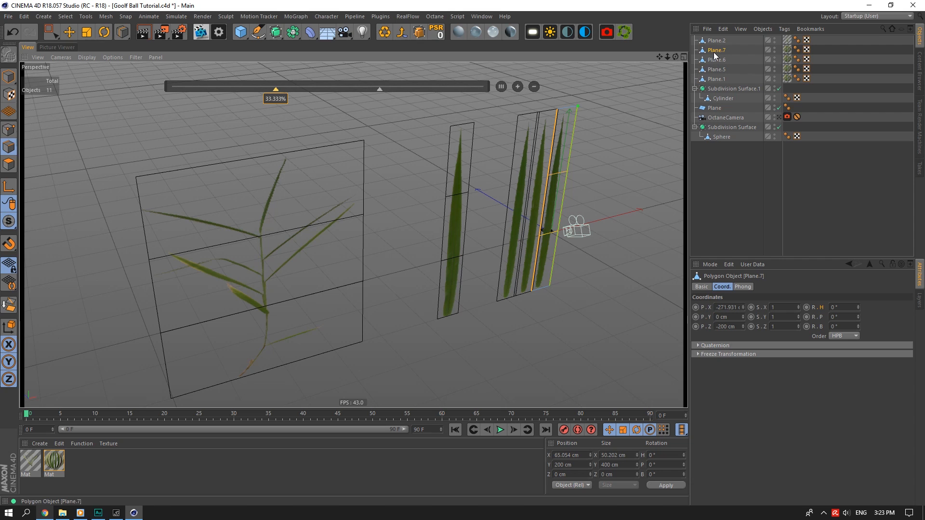
click(717, 69)
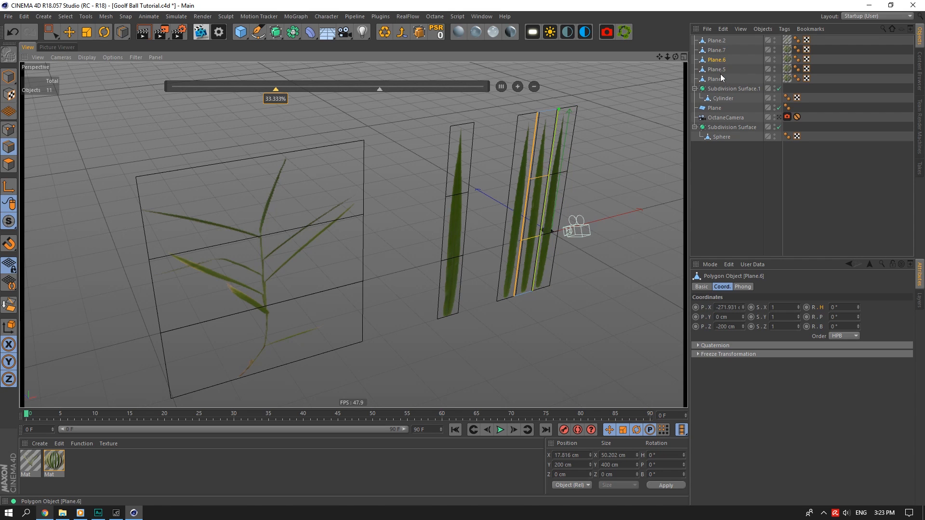
click(531, 187)
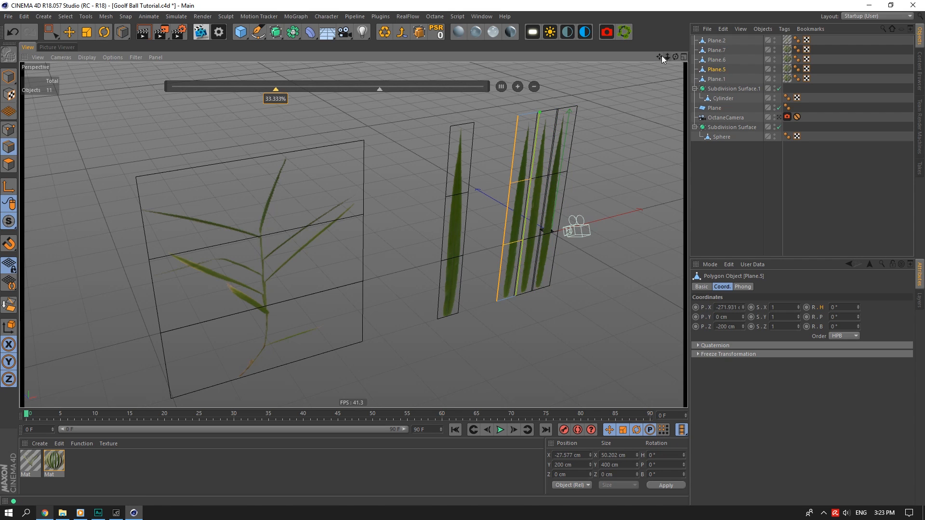
drag(661, 56, 642, 65)
click(716, 79)
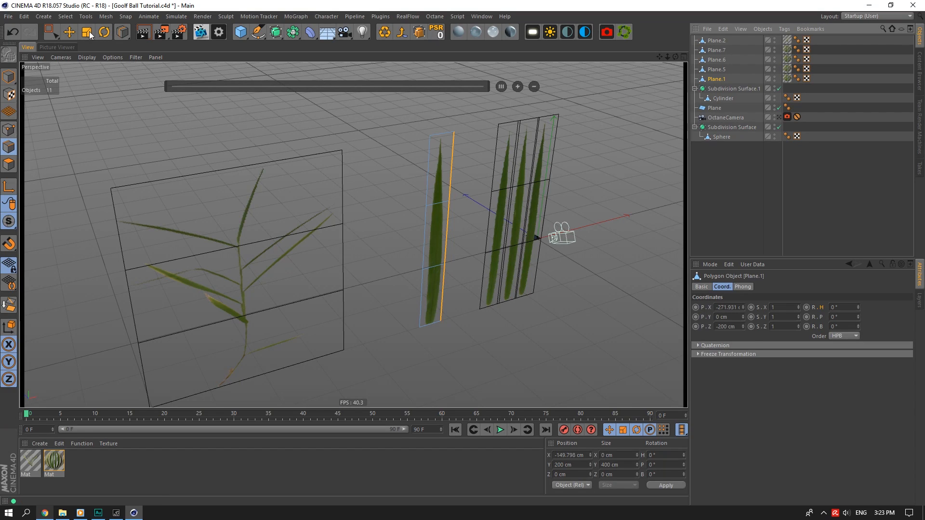
Try extending the leaf plane upward from its top edge, then undo it.
click(69, 32)
alt+middle_drag(429, 162, 419, 179)
click(430, 152)
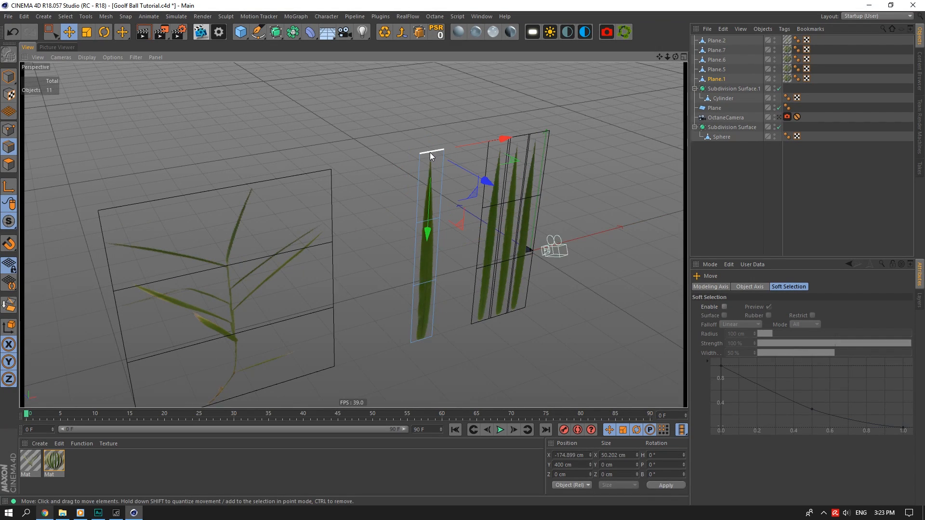
ctrl+drag(429, 228, 441, 139)
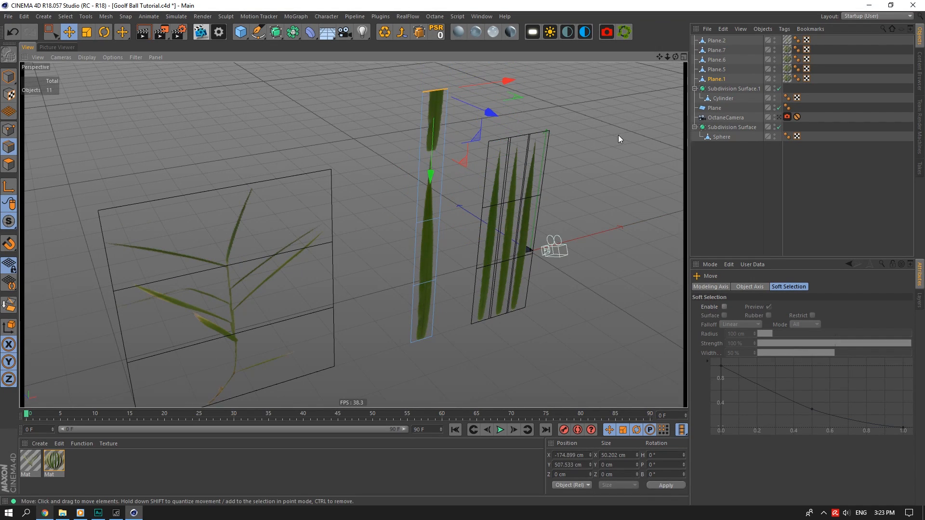
key(ctrl+z)
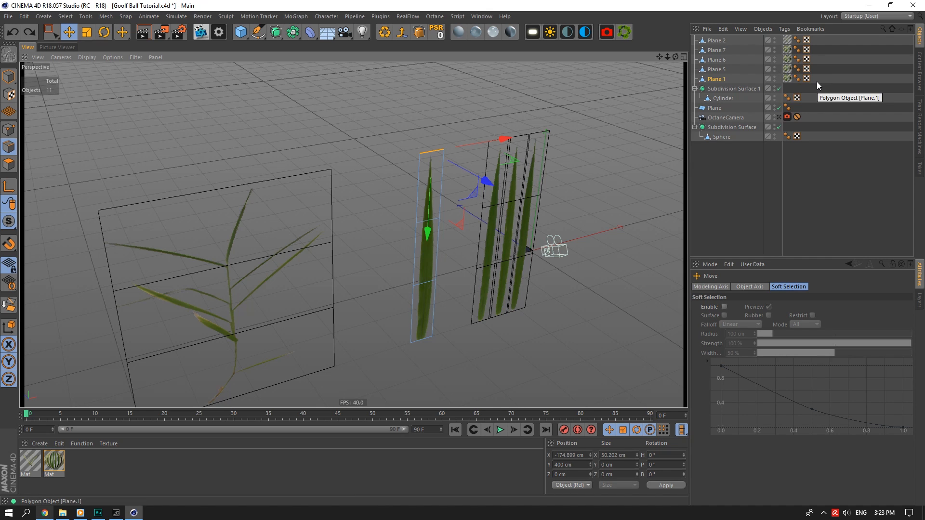
Delete the old UVW tags and run Assign UVW Coordinates on all five texture tags.
drag(825, 106, 807, 40)
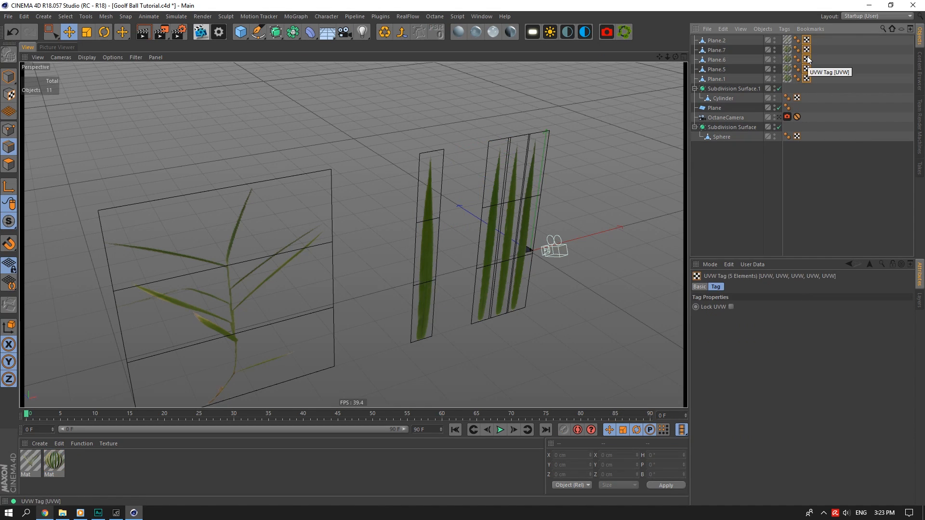
key(Delete)
click(786, 40)
shift+click(789, 77)
right_click(788, 76)
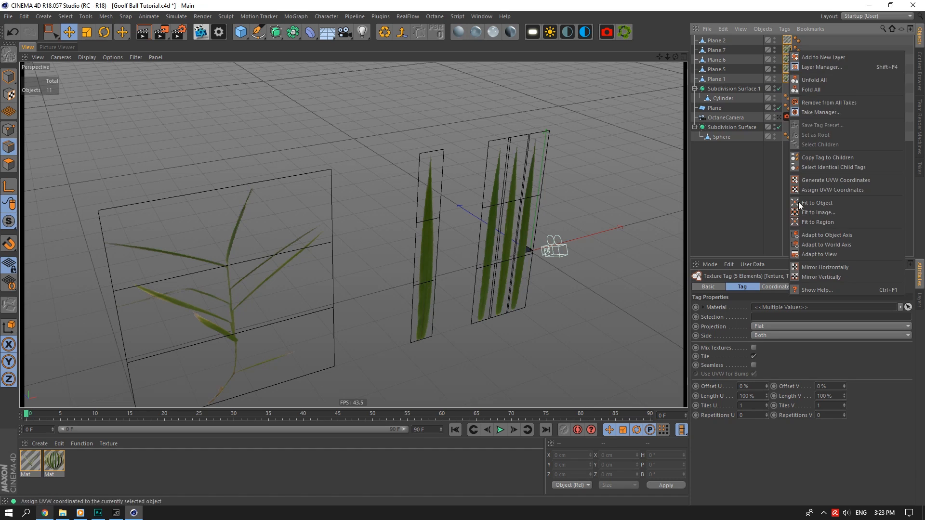
click(819, 189)
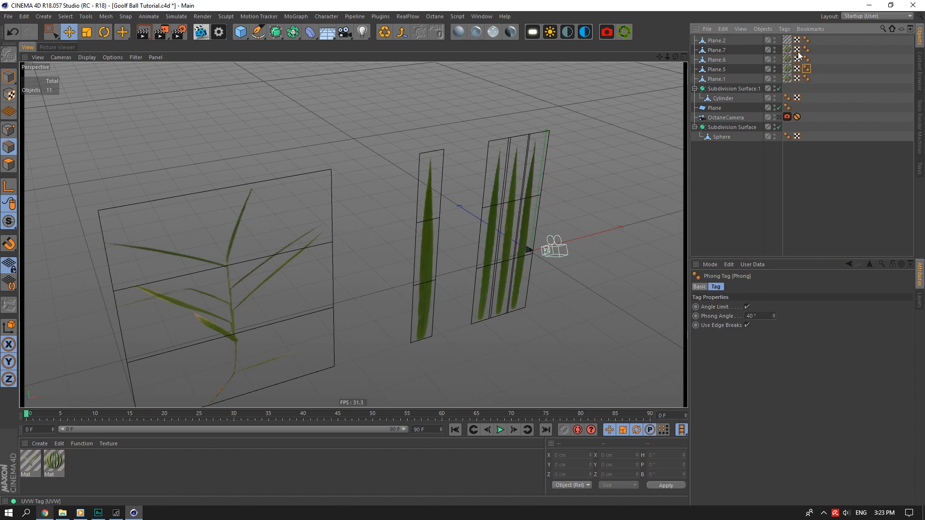
click(788, 41)
click(713, 79)
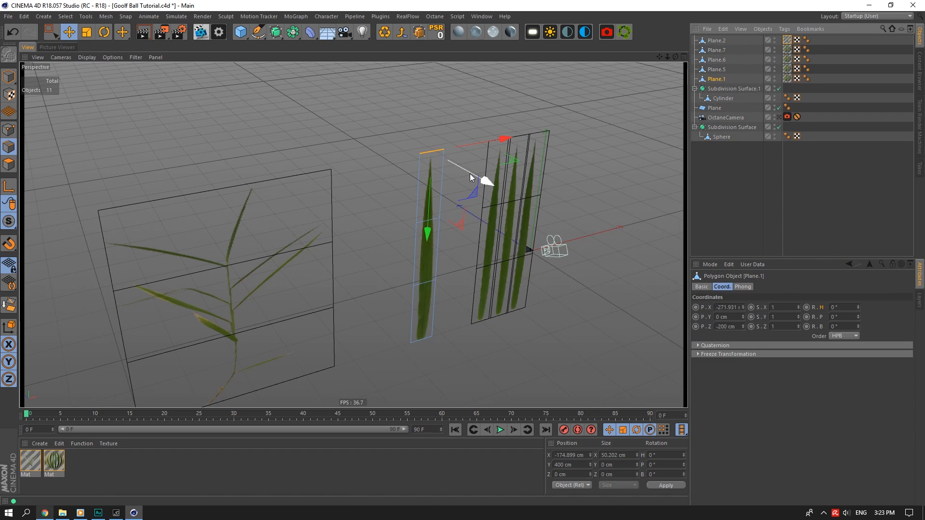
Push the single grass blade plane back along its depth after two undone lifts.
drag(430, 231, 449, 155)
key(ctrl+z)
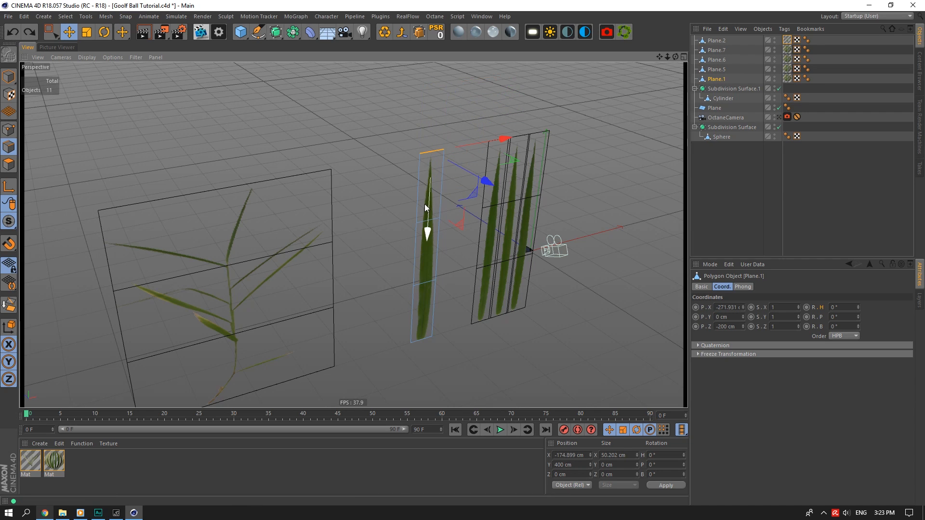
drag(428, 233, 436, 80)
key(ctrl+z)
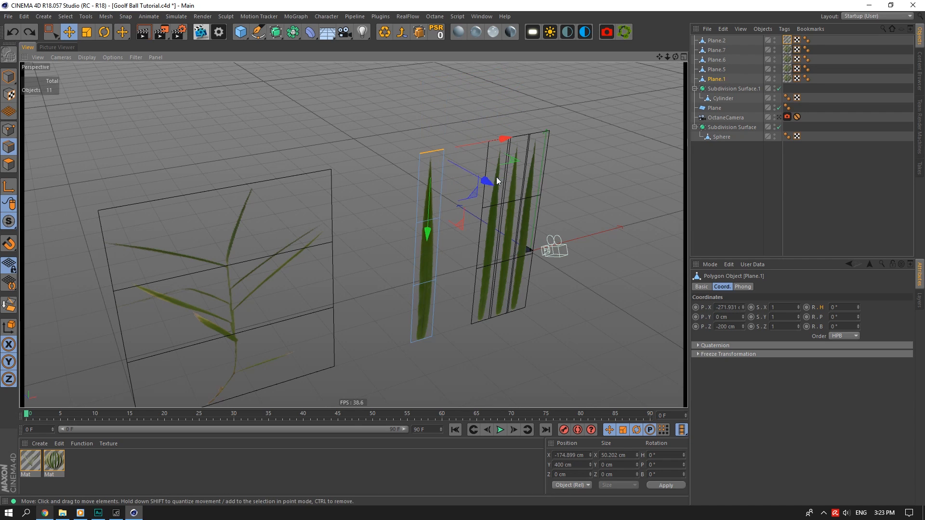
drag(481, 178, 473, 238)
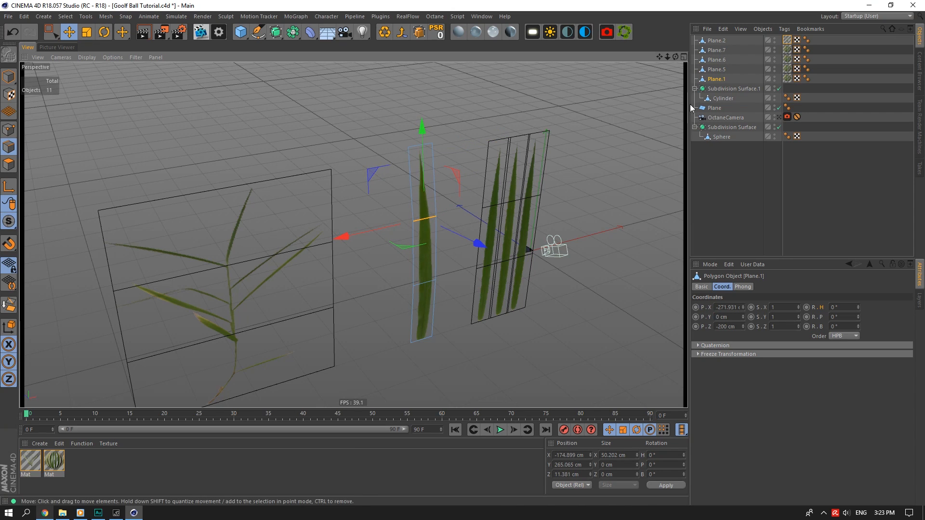
Bend Plane.5 by pushing its lower edge back and pulling its top edge up and back.
click(718, 71)
click(487, 266)
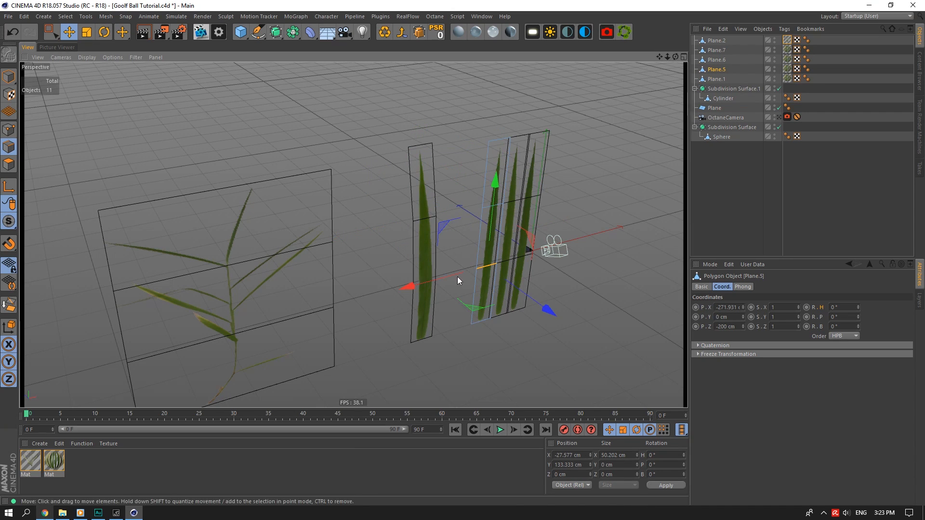
drag(534, 305, 544, 311)
click(488, 207)
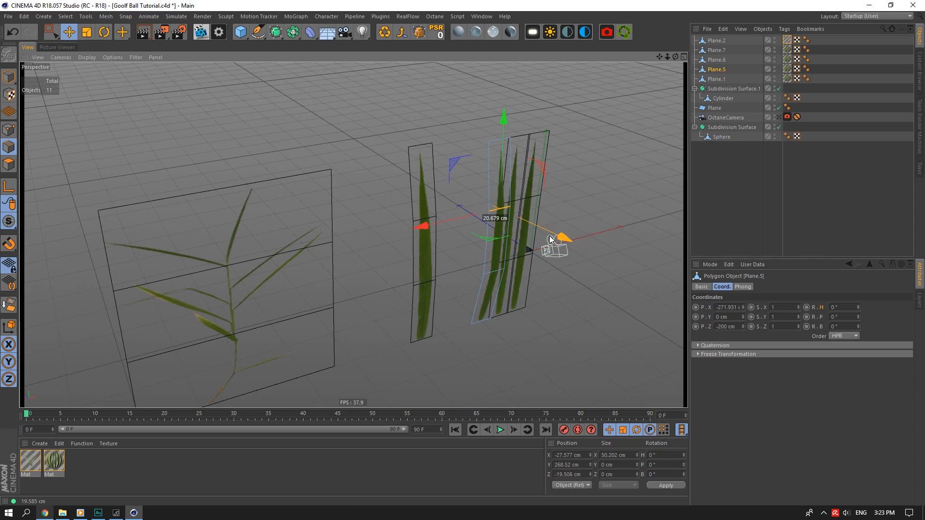
click(500, 140)
drag(550, 163, 580, 161)
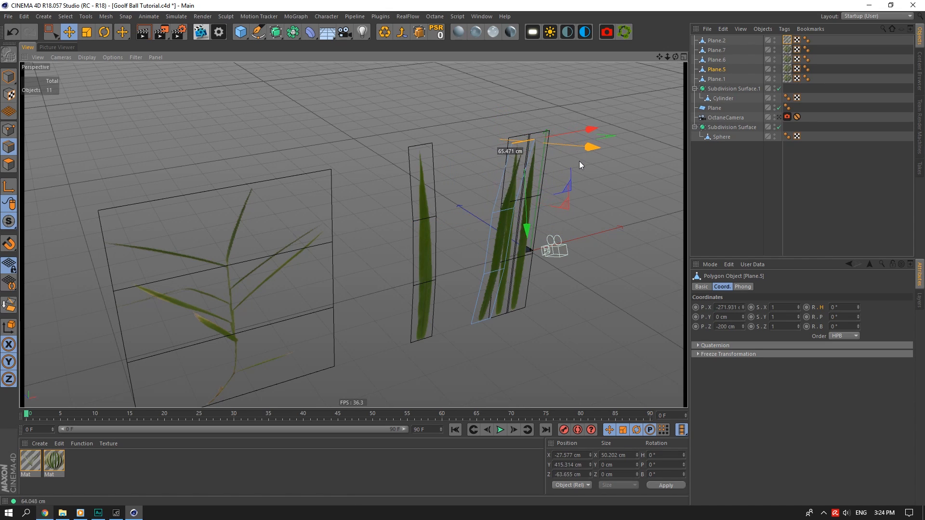
click(501, 269)
drag(553, 320, 548, 320)
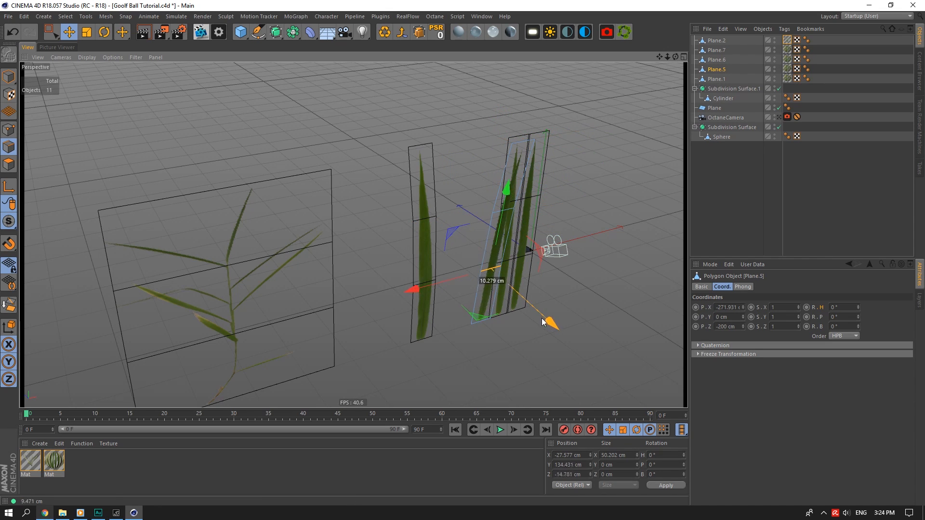
Start bending Plane.6 by nudging one of its lower edges forward.
click(716, 79)
click(718, 59)
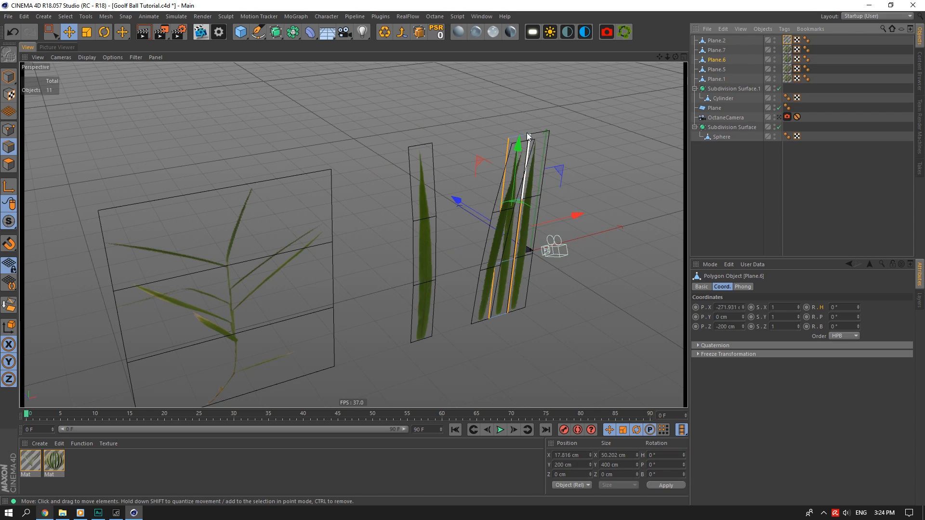
drag(676, 56, 685, 57)
click(469, 175)
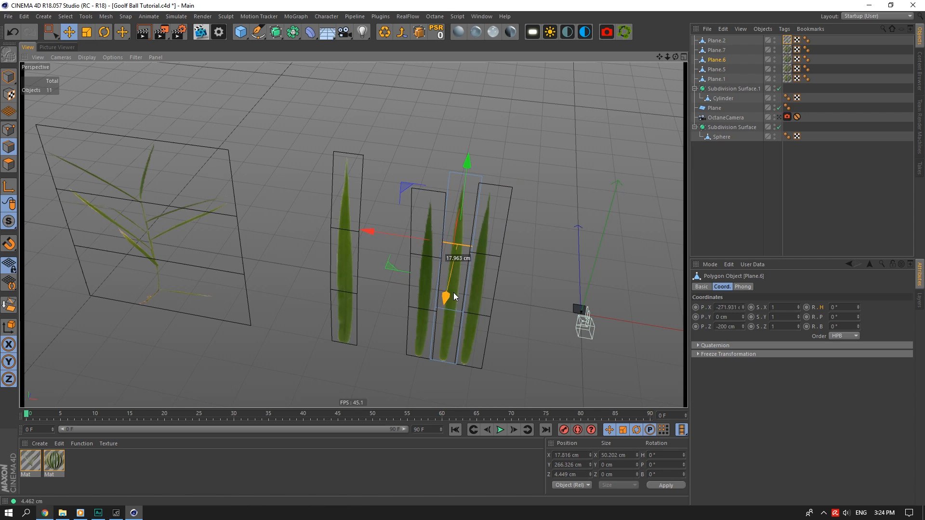
click(452, 310)
drag(436, 362, 466, 387)
Bend Plane.7 by pulling its top edge back.
click(718, 51)
click(478, 320)
click(488, 264)
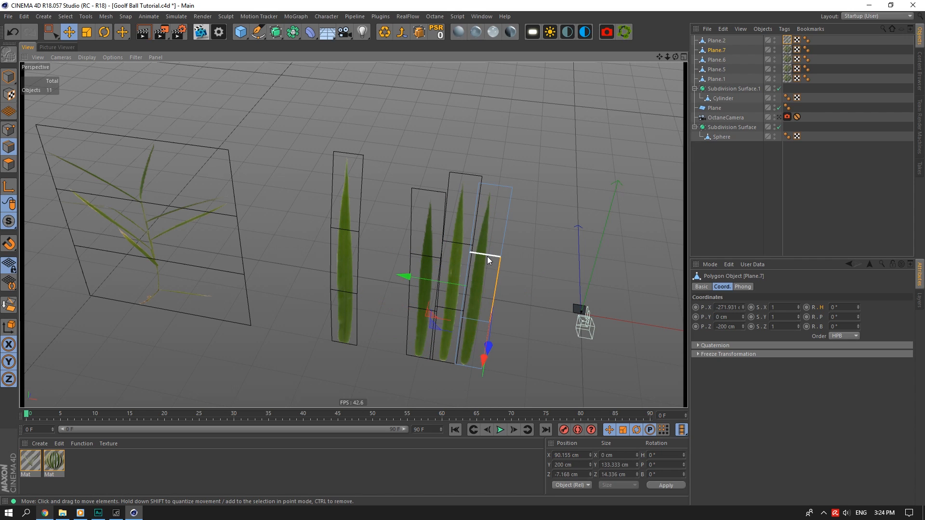
click(508, 186)
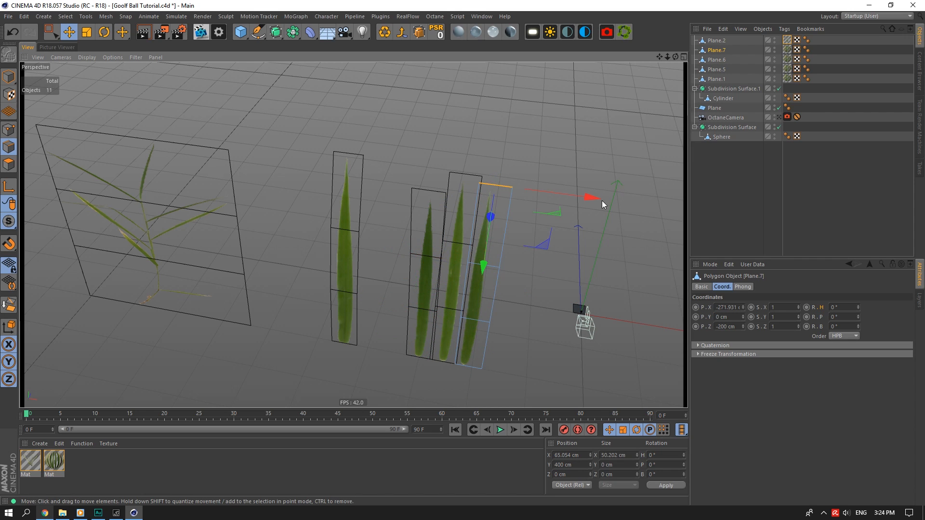
drag(676, 57, 655, 53)
Bend the middle blade Plane.1 by scaling a selection of its points.
click(716, 79)
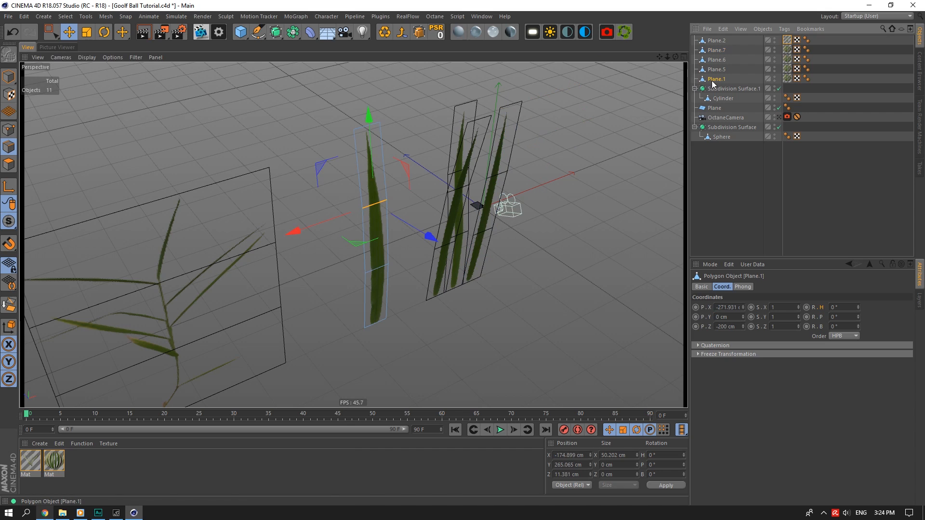
click(8, 129)
click(362, 209)
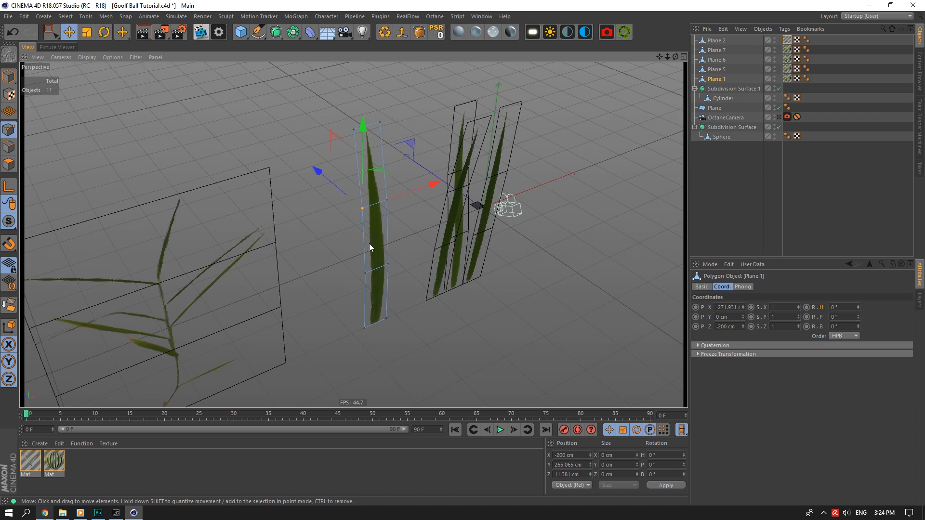
click(366, 273)
shift+click(387, 199)
key(t)
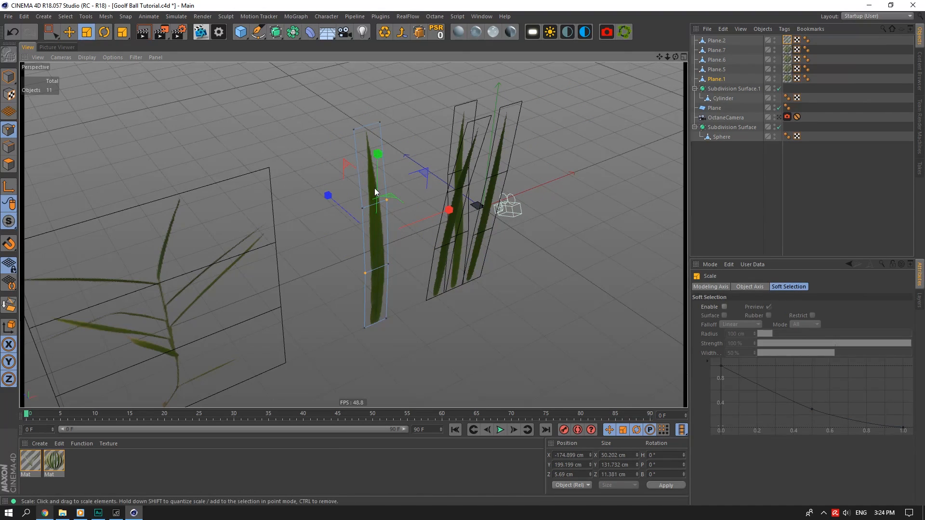
click(362, 209)
shift+click(380, 122)
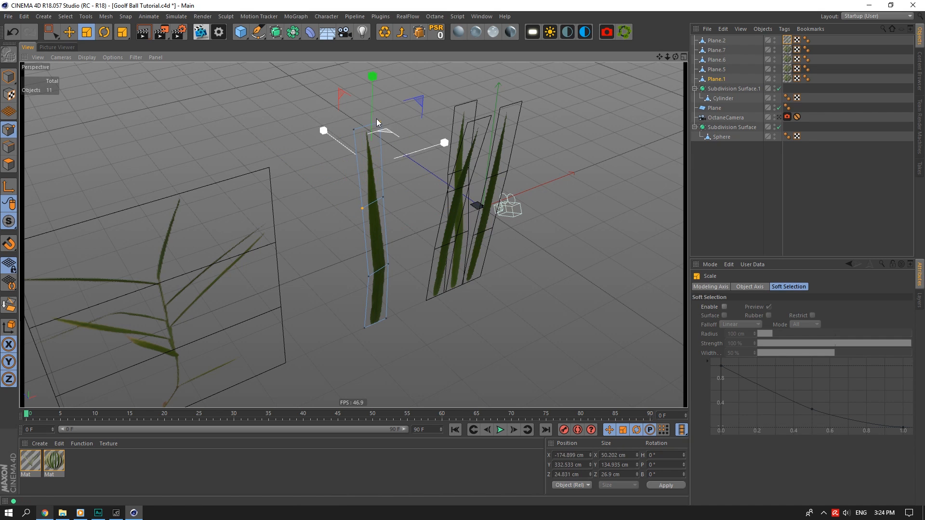
drag(377, 119, 299, 103)
drag(660, 57, 706, 57)
Curve the plant plane Plane.2 by moving its horizontal and top edges.
click(715, 51)
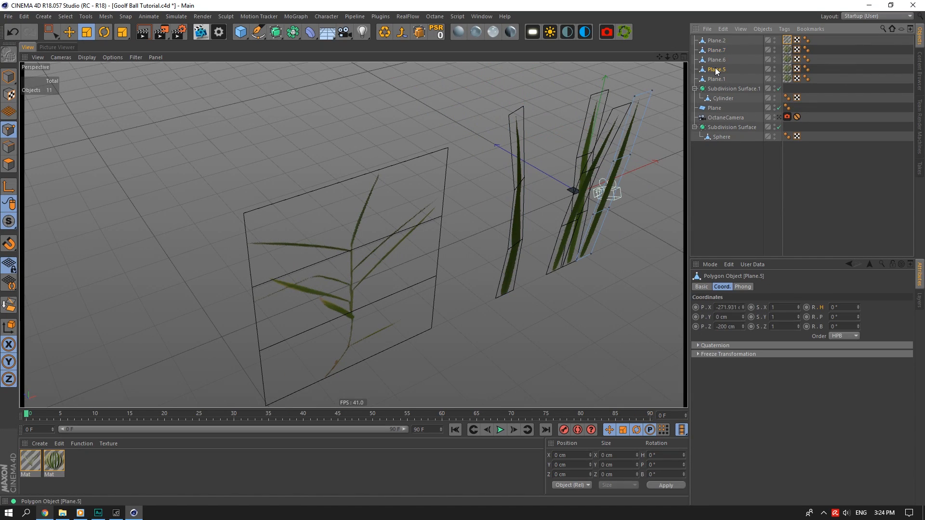
click(715, 40)
click(9, 147)
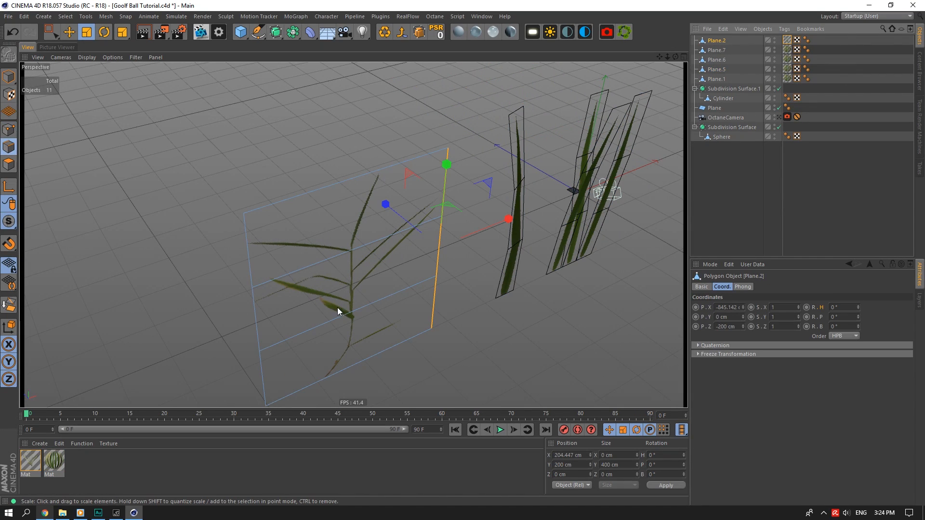
click(359, 310)
key(e)
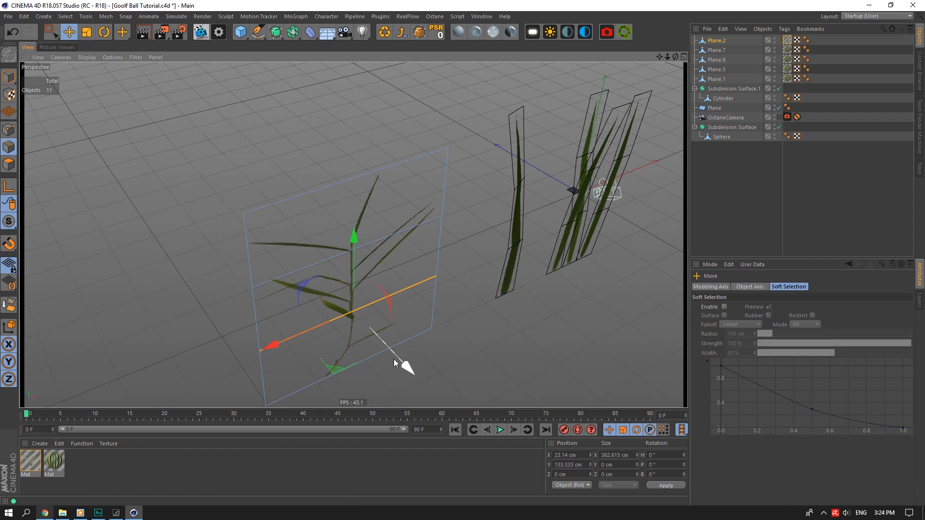
drag(403, 366, 400, 297)
click(345, 308)
click(324, 193)
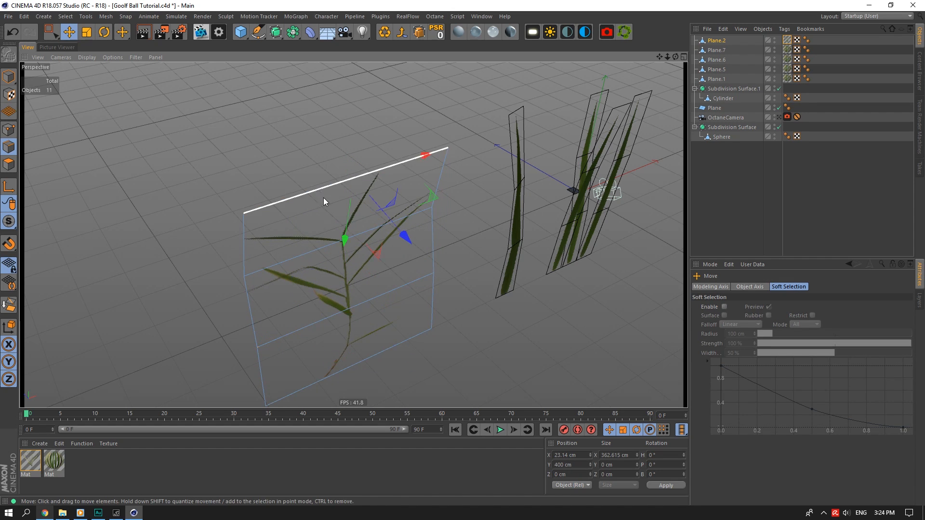
drag(404, 237, 330, 186)
drag(345, 237, 346, 244)
drag(672, 56, 632, 54)
Scale Plane.2 up to about 230%, roughly 984 × 1080 cm.
click(9, 77)
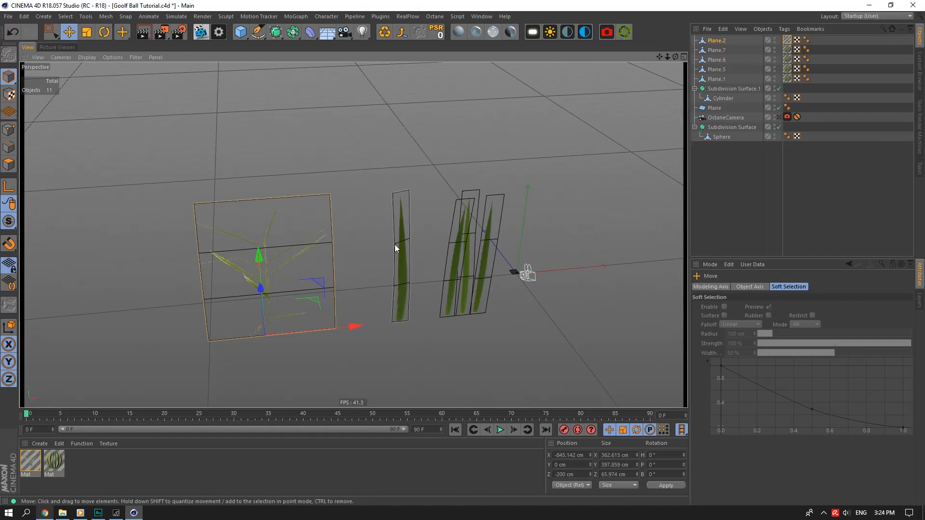
click(87, 32)
drag(291, 361, 266, 322)
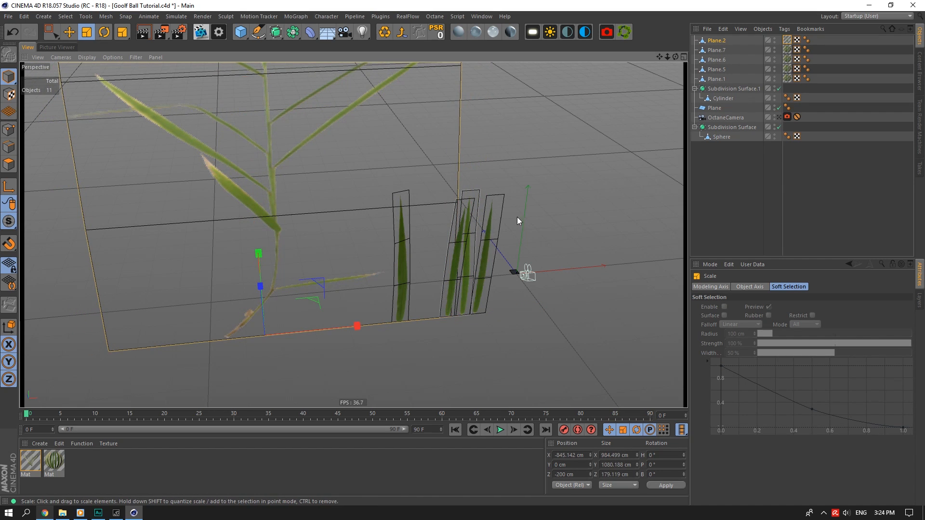
Set the grass planes' editor visibility to red to hide them in the viewport.
drag(664, 56, 684, 59)
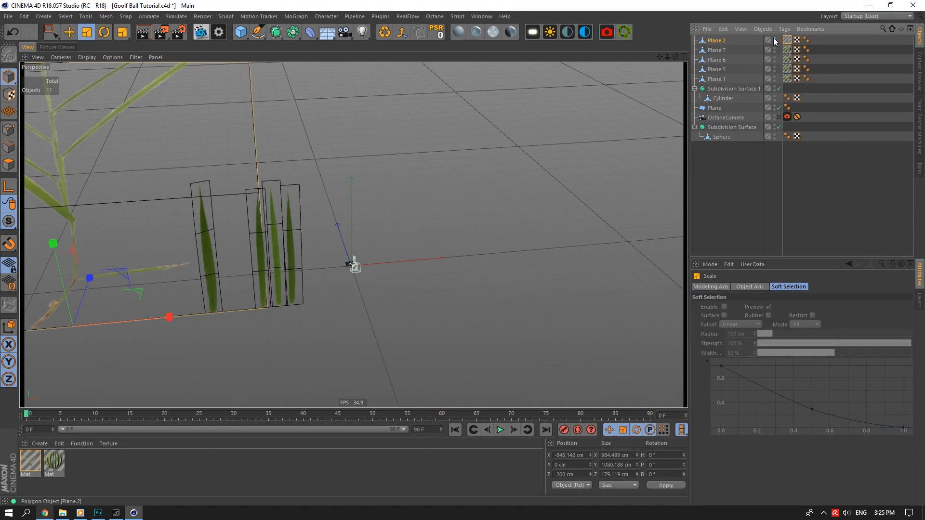
drag(774, 39, 776, 78)
scroll(339, 272, up, 5)
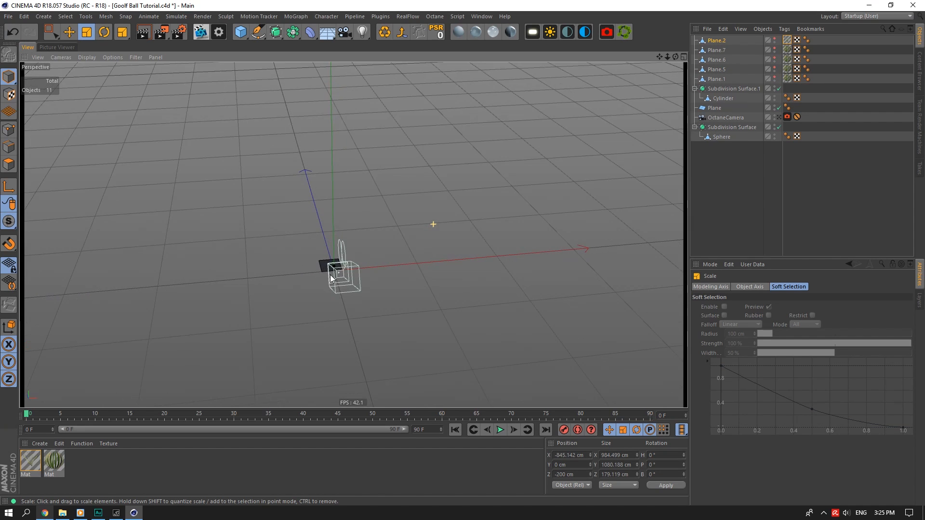
scroll(331, 278, up, 8)
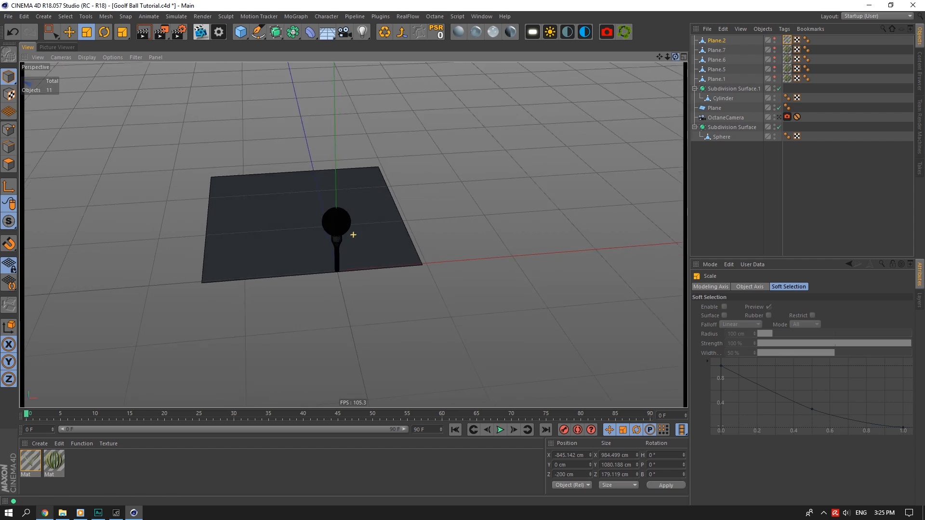
drag(676, 57, 652, 87)
scroll(421, 238, up, 5)
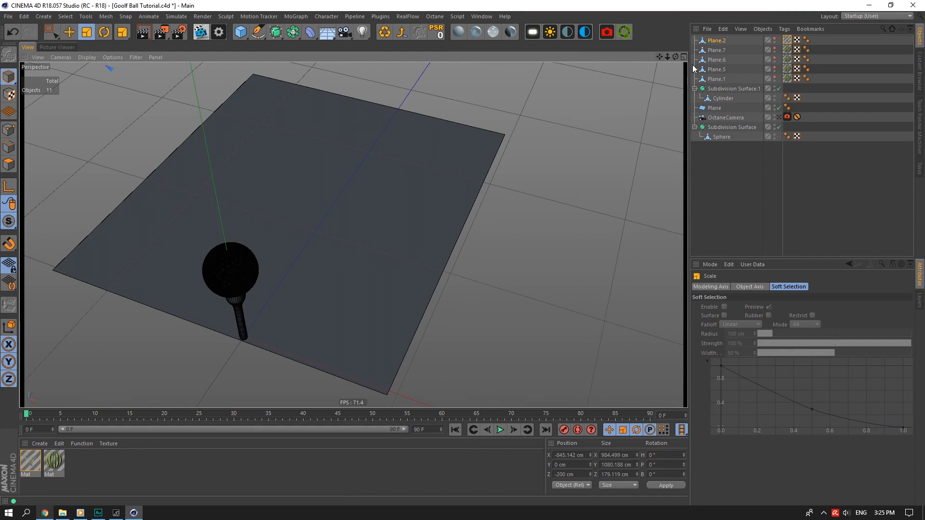
scroll(354, 235, down, 6)
Add an Octane Scatter holding Plane.7, Plane.6, Plane.5 and Plane.1, and view its distribution settings.
click(69, 32)
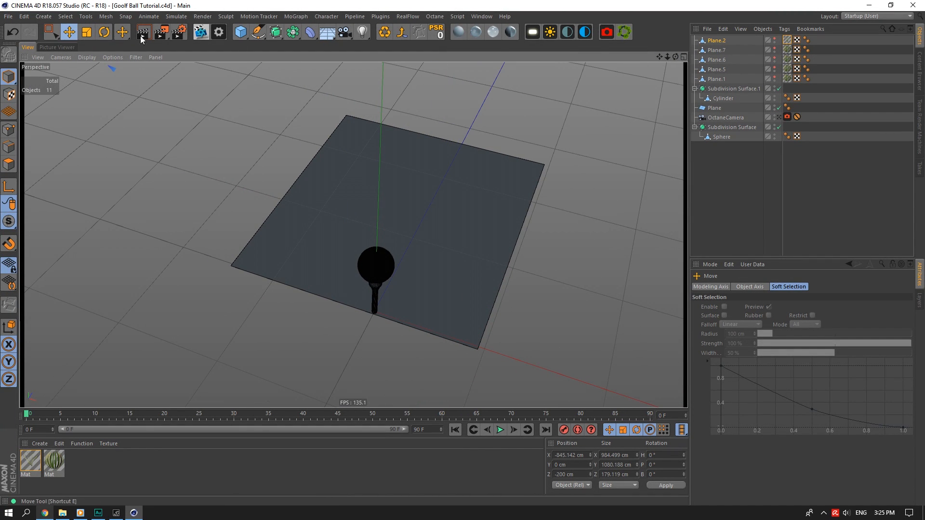
click(625, 33)
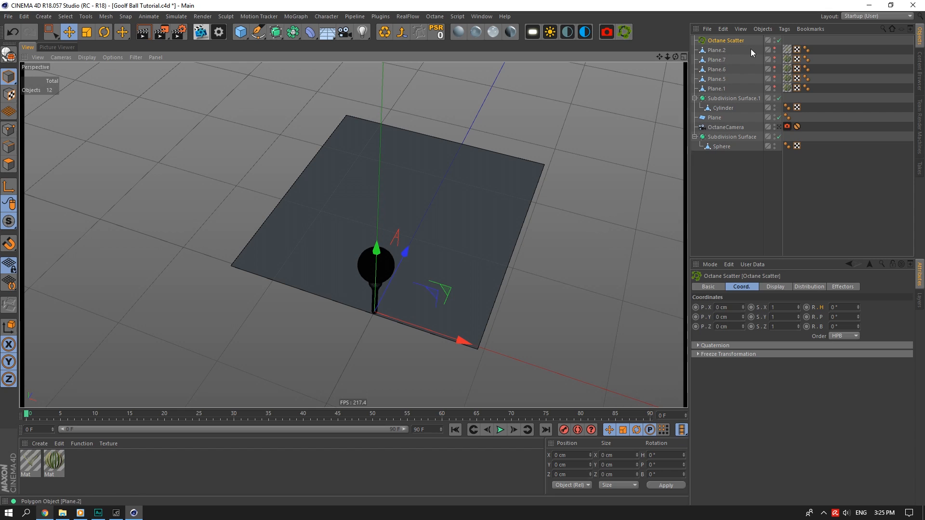
click(718, 88)
shift+click(720, 59)
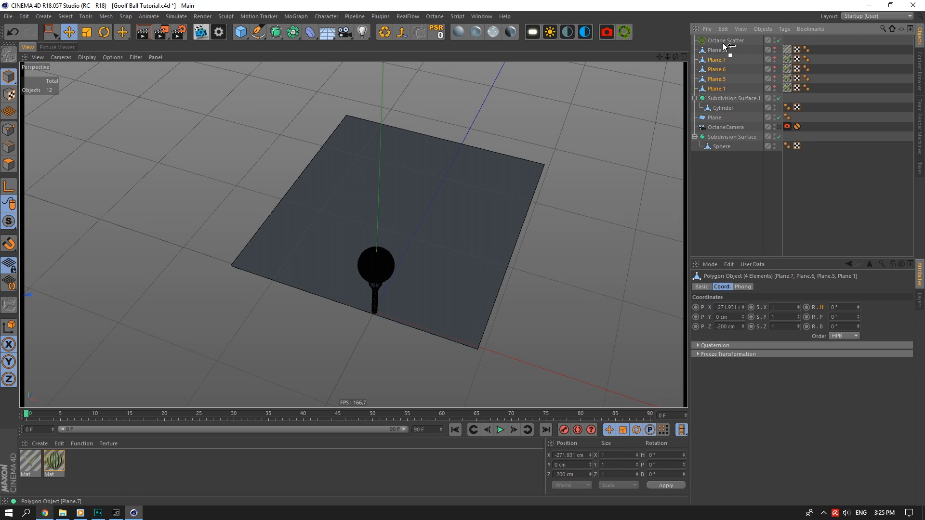
drag(726, 46, 724, 40)
click(725, 39)
click(775, 287)
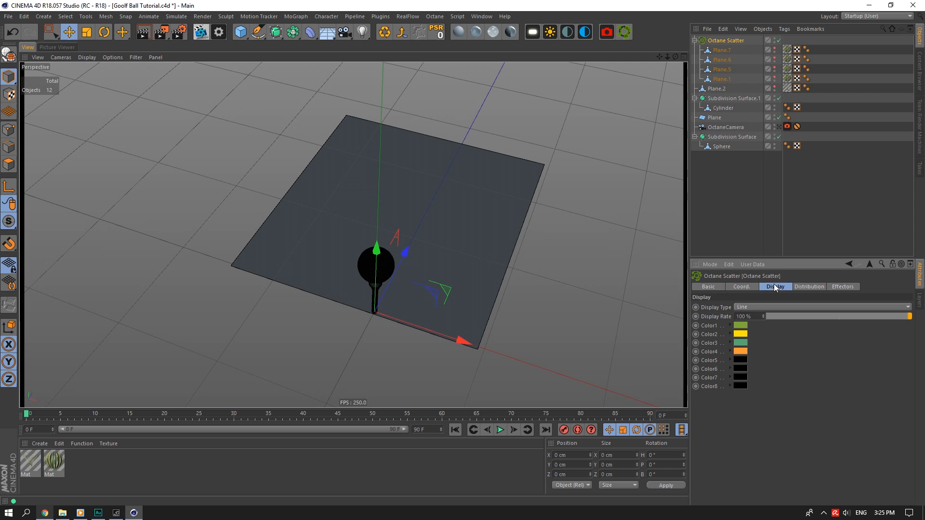
click(810, 287)
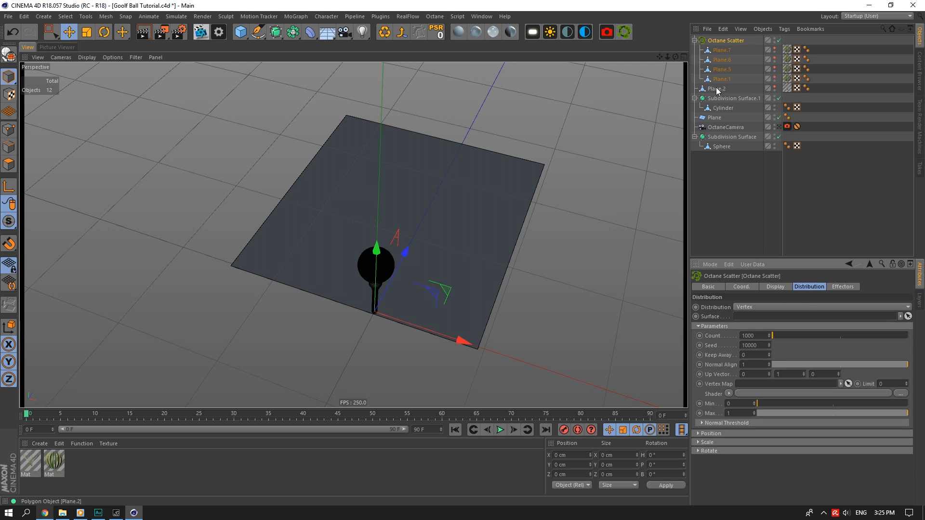
Rename the ground plane to Floor and reselect the Octane Scatter.
drag(717, 90, 734, 175)
click(723, 119)
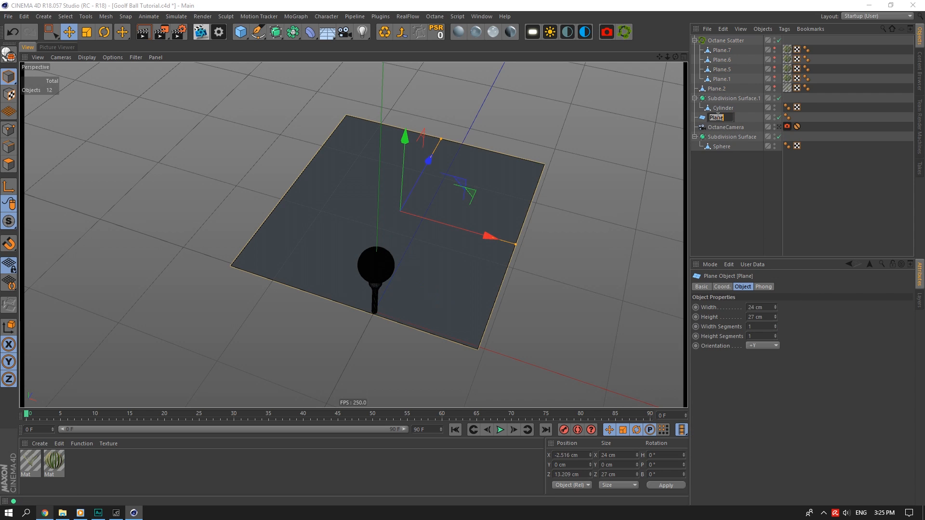
double_click(717, 119)
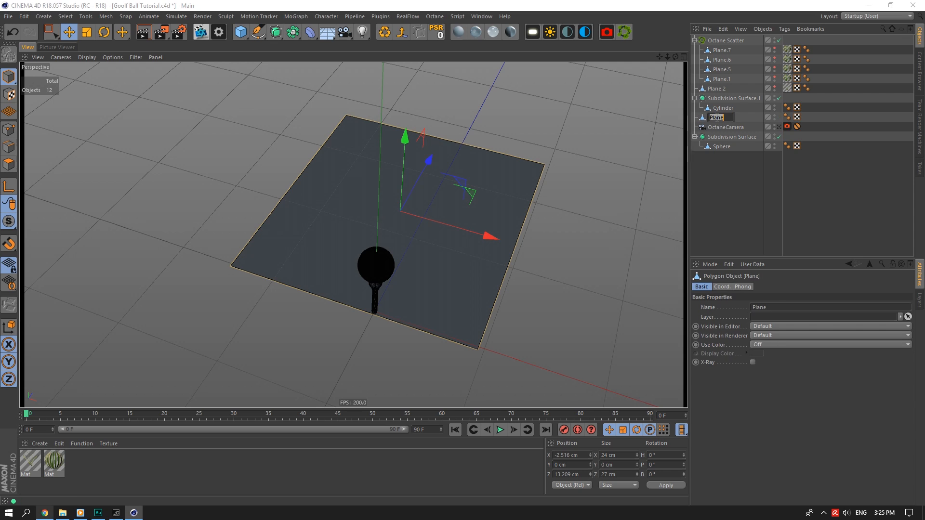
text(Floor)
key(Return)
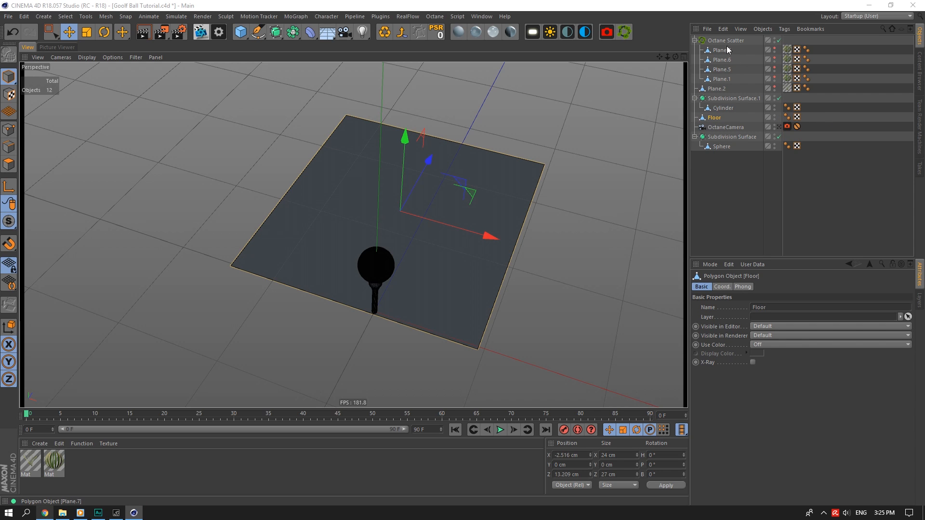
click(726, 40)
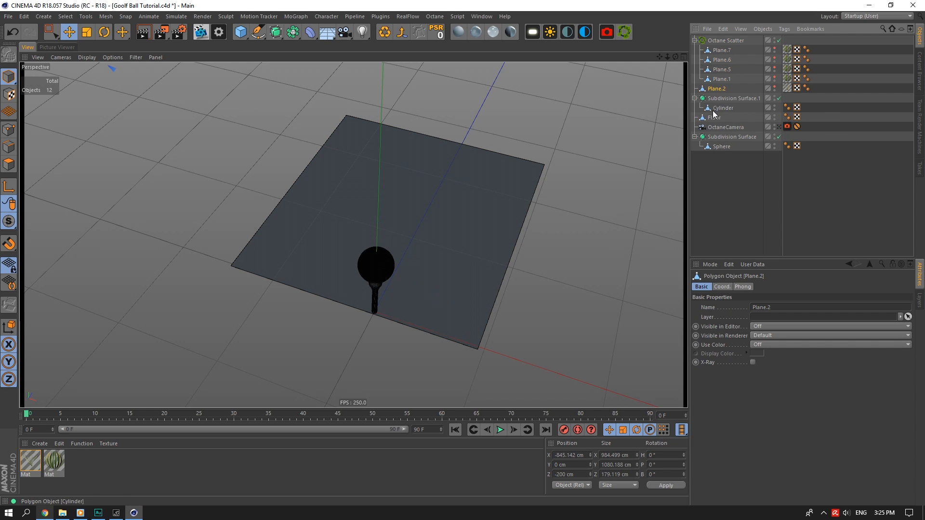
click(695, 99)
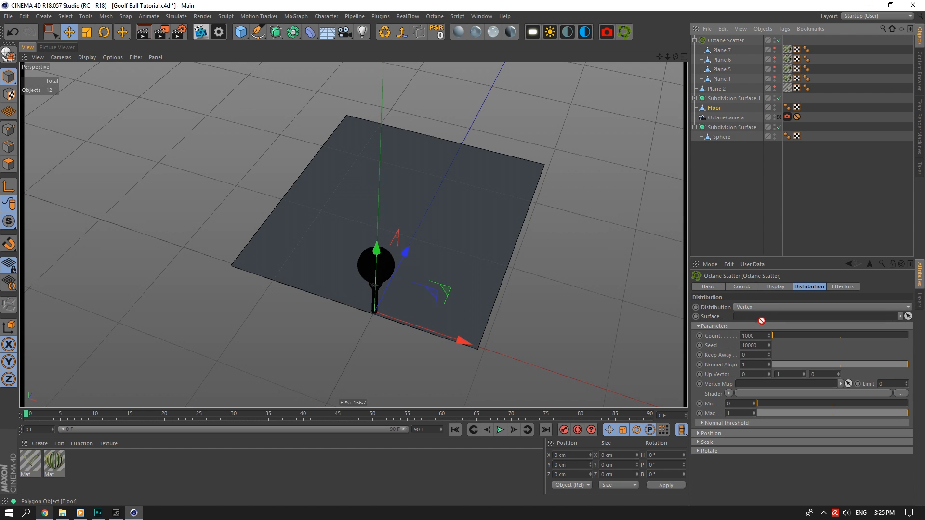
Turn off solo and set the scatter's distribution to Surface over the Floor.
click(767, 307)
click(768, 327)
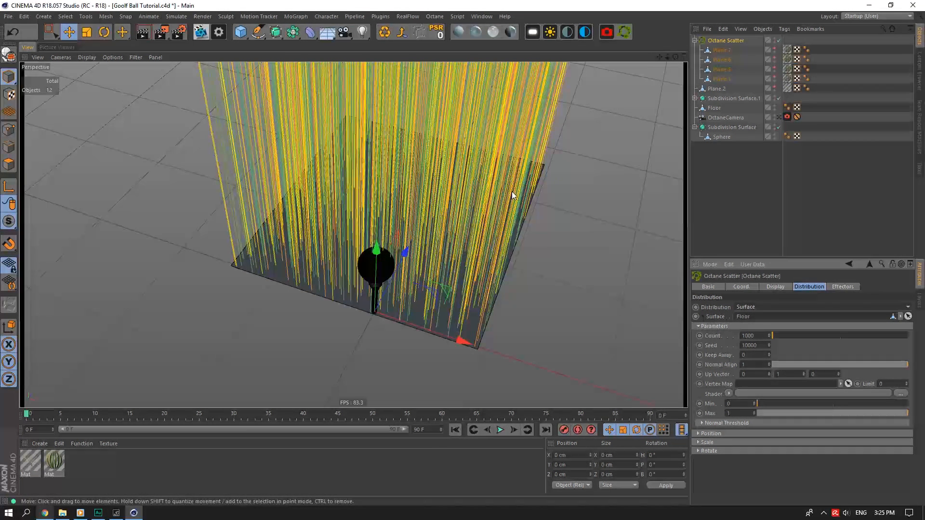
key(ctrl+z)
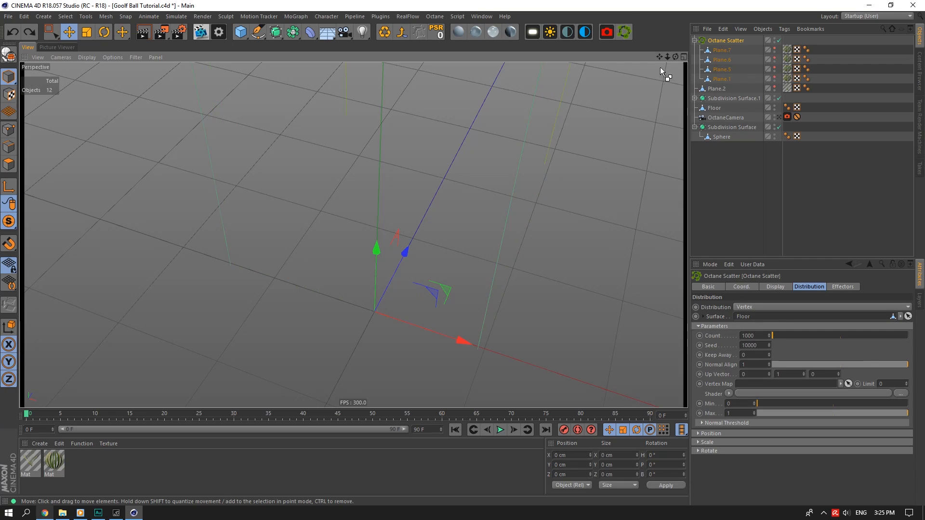
drag(9, 221, 44, 233)
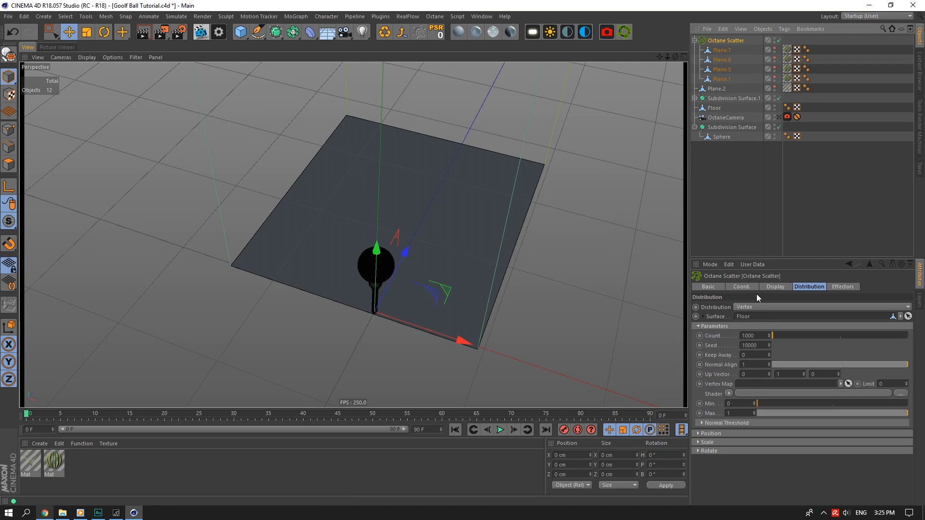
click(754, 306)
click(767, 327)
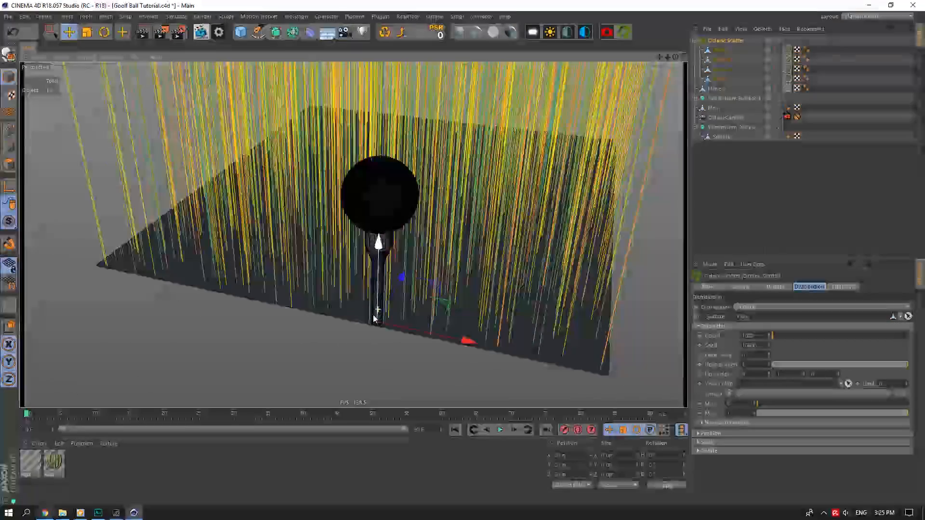
scroll(374, 319, up, 3)
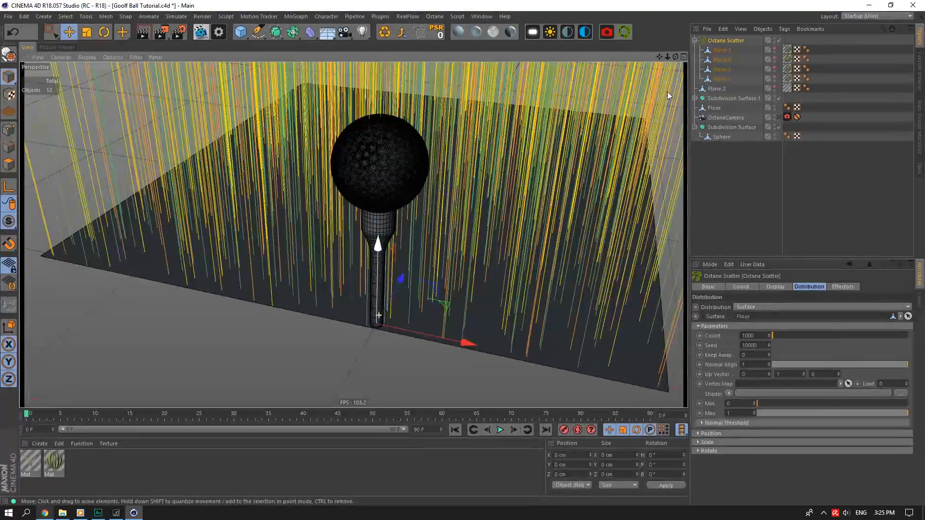
alt+drag(353, 234, 432, 150)
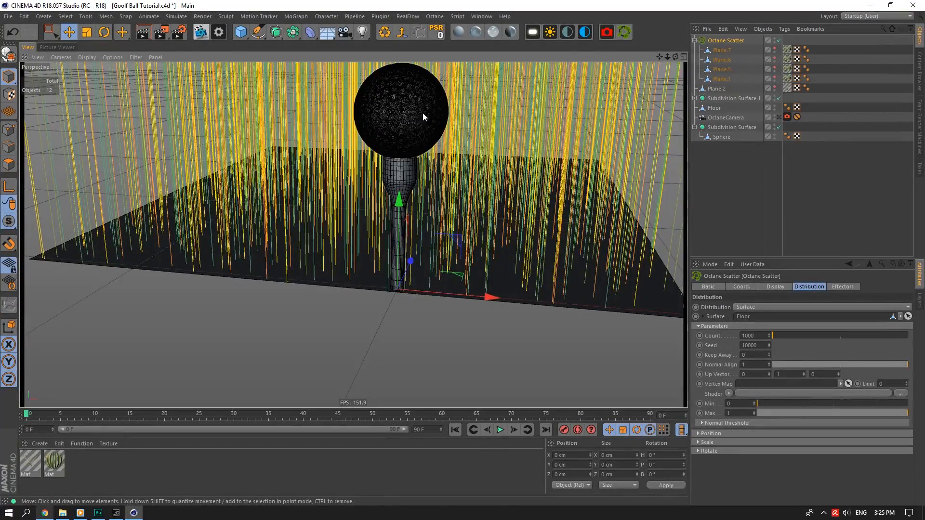
Set the scatter's X, Y and Z scale values to 0.008.
click(749, 443)
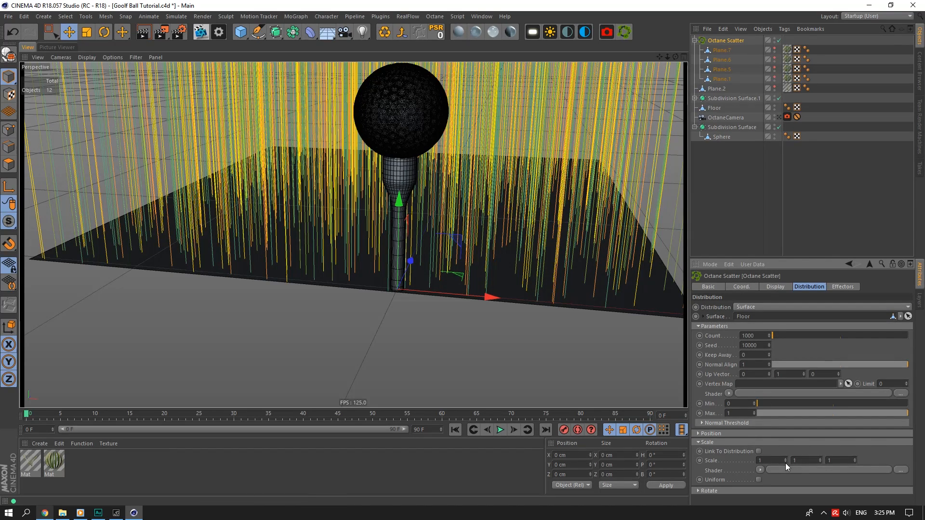
click(777, 460)
key(BackSpace)
text(.001)
click(793, 460)
text(0.001)
click(839, 460)
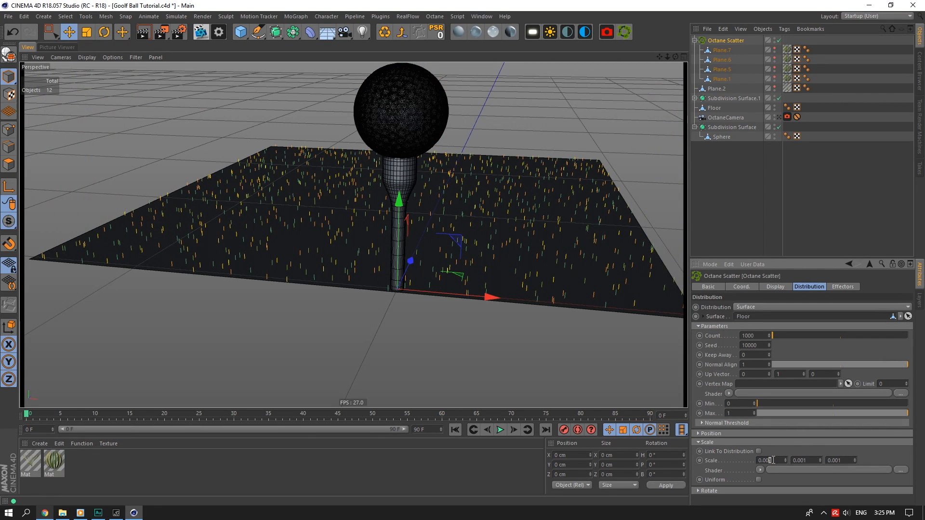
click(807, 461)
text(0.008)
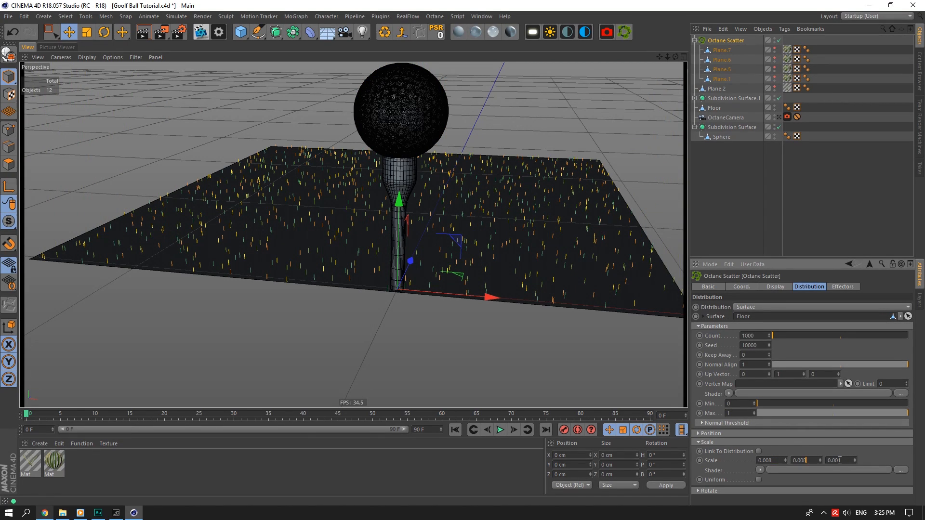
click(839, 460)
text(0.008)
drag(676, 56, 747, 230)
click(776, 461)
Raise the blade count to 10000 and add a second Octane Scatter holding Plane.2.
click(749, 335)
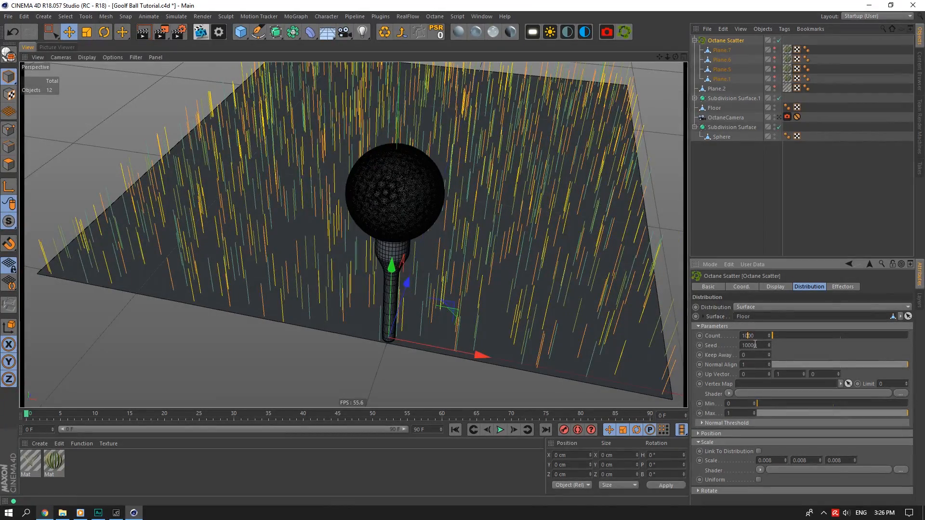
text(0)
key(Return)
drag(676, 56, 617, 46)
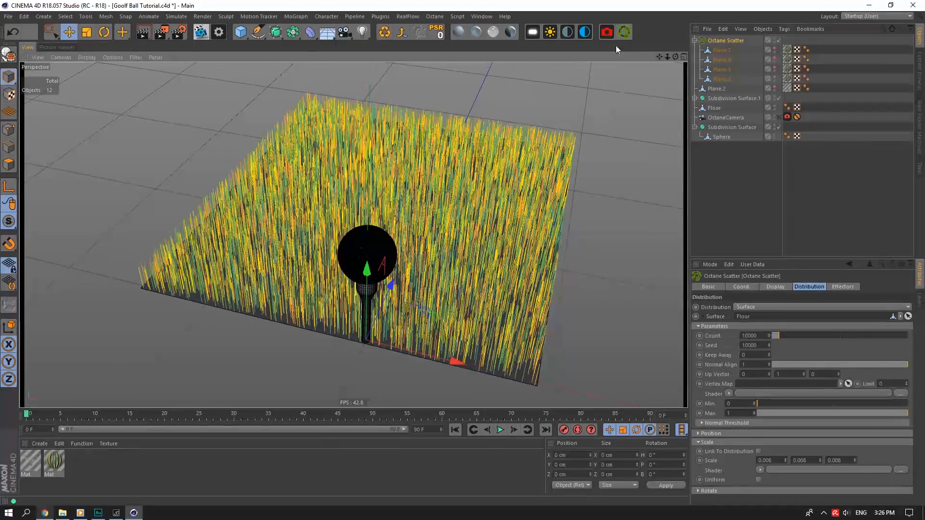
click(623, 33)
drag(713, 99, 718, 41)
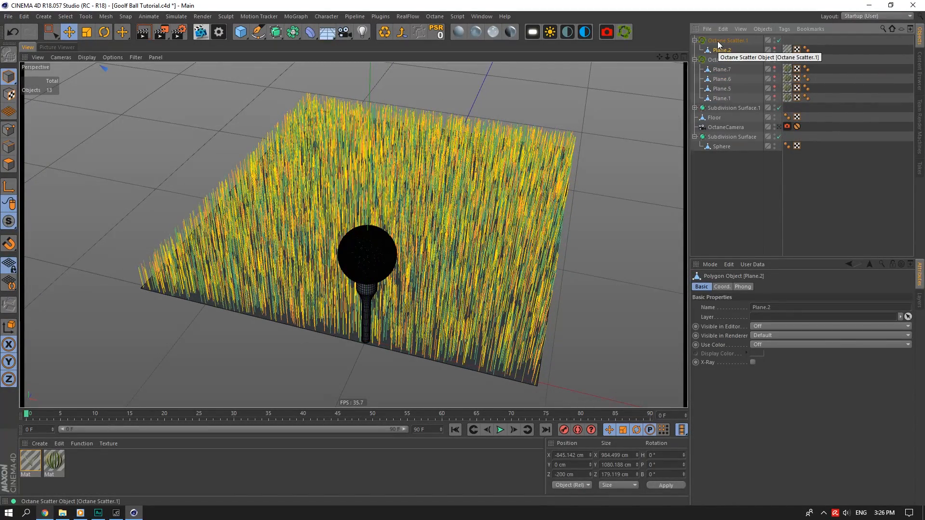
Set Octane Scatter.1's distribution to Surface using the Floor as its surface.
click(725, 40)
click(764, 307)
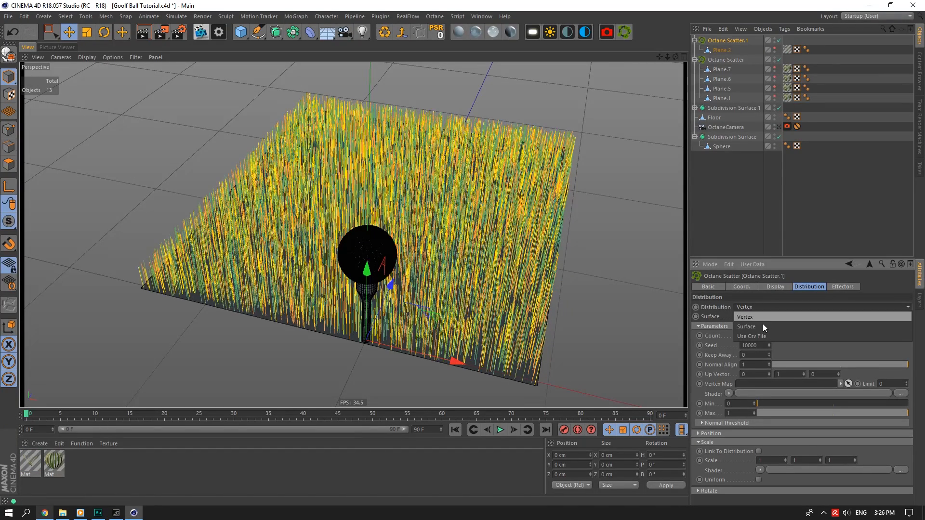
click(762, 326)
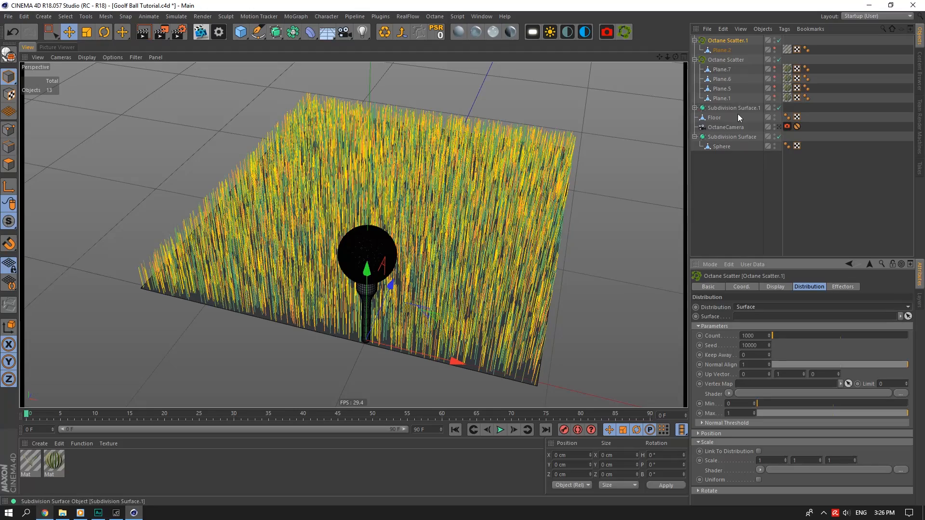
drag(738, 116, 766, 317)
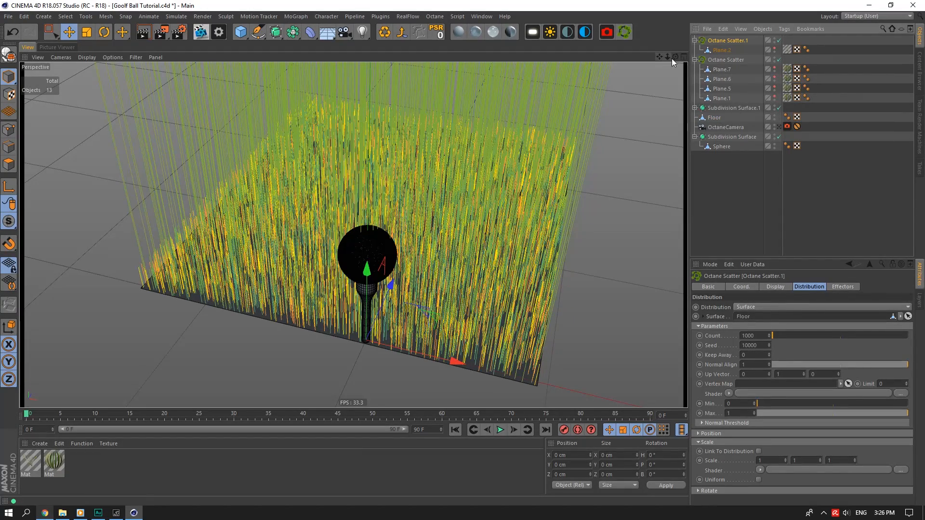
drag(671, 59, 665, 59)
Give Octane Scatter.1 a scale of 0.008 and a count of 50 blades.
click(722, 69)
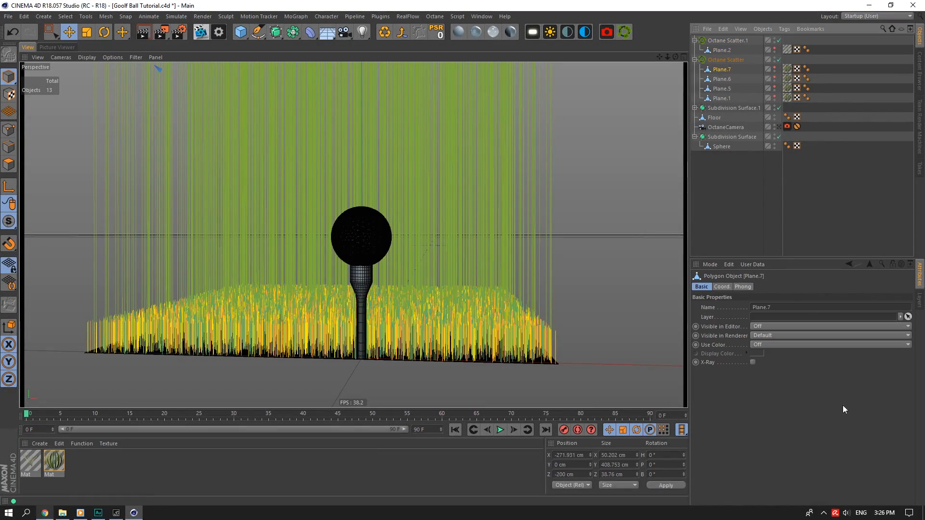
click(729, 60)
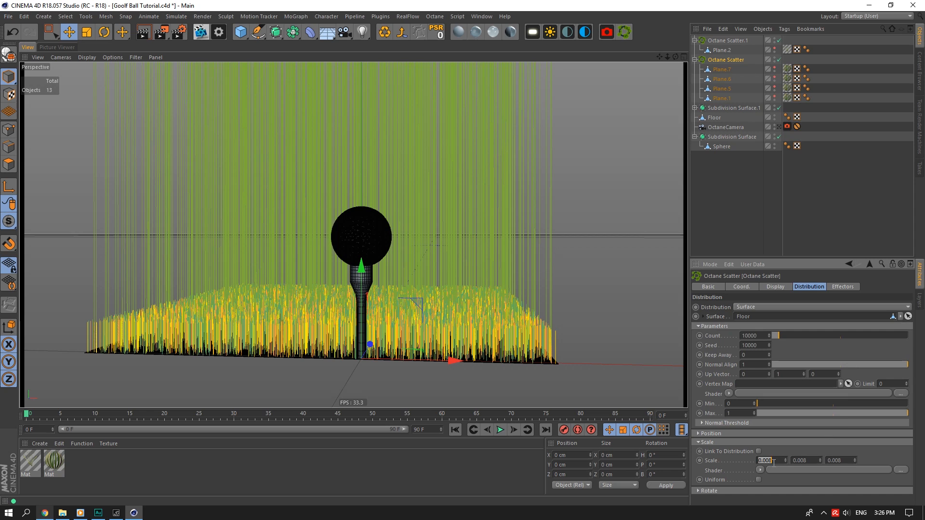
click(726, 41)
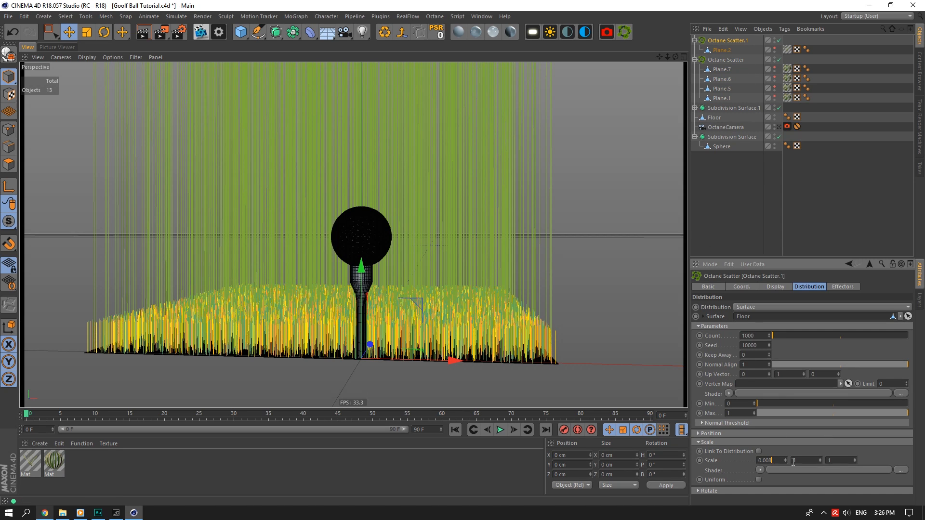
text(0.008)
key(Tab)
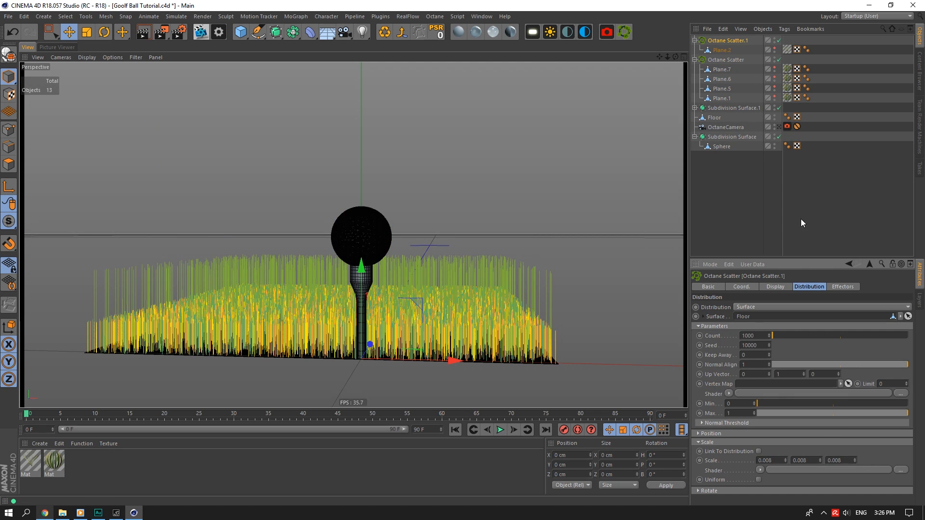
click(750, 345)
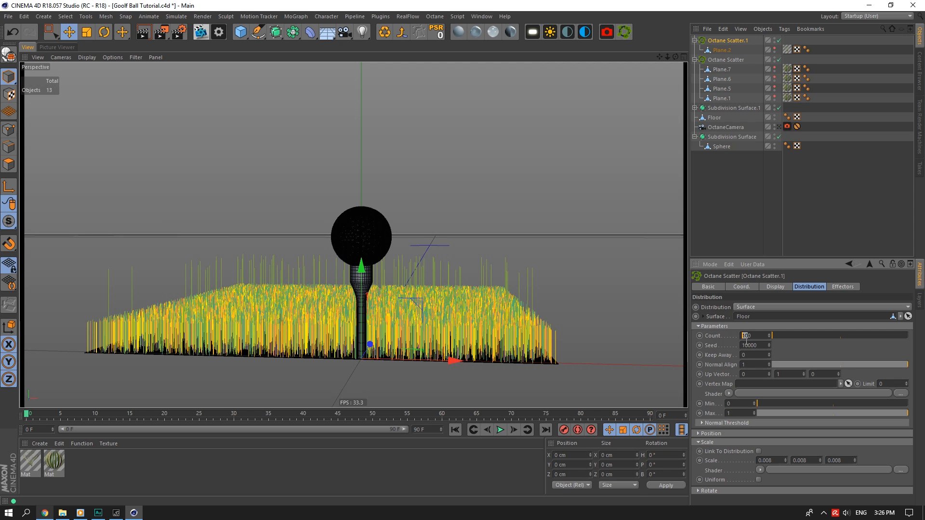
text(50)
key(Return)
drag(675, 57, 753, 78)
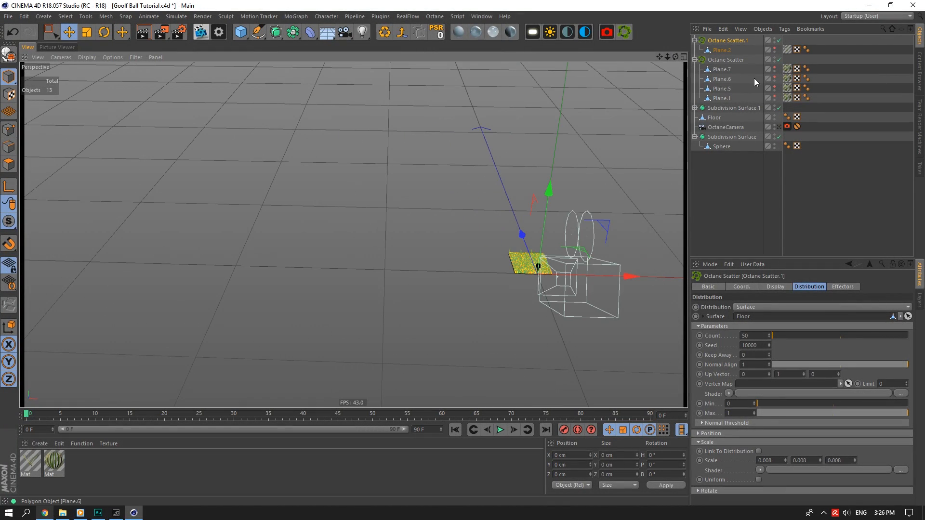
click(774, 67)
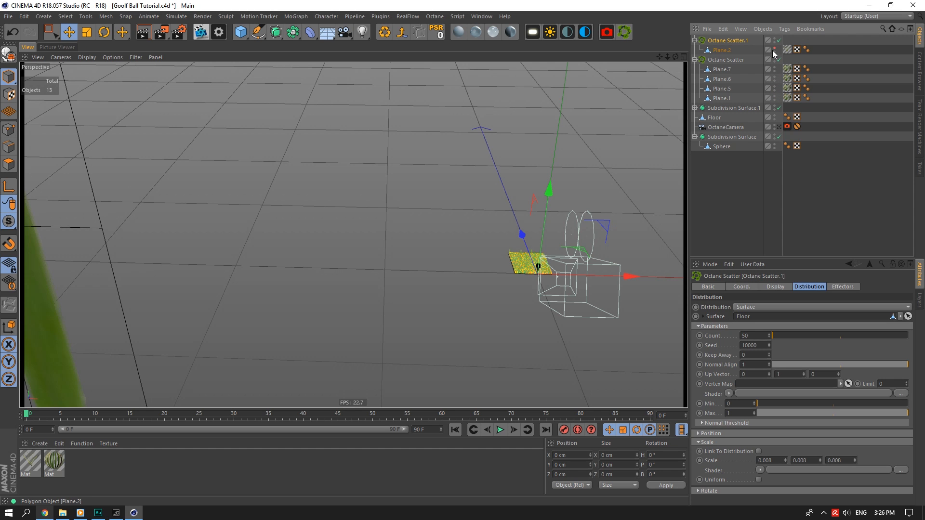
Look over the grass blades, then rename Plane.2 under Octane Scatter.1 to 'Stalk'.
drag(667, 56, 892, 92)
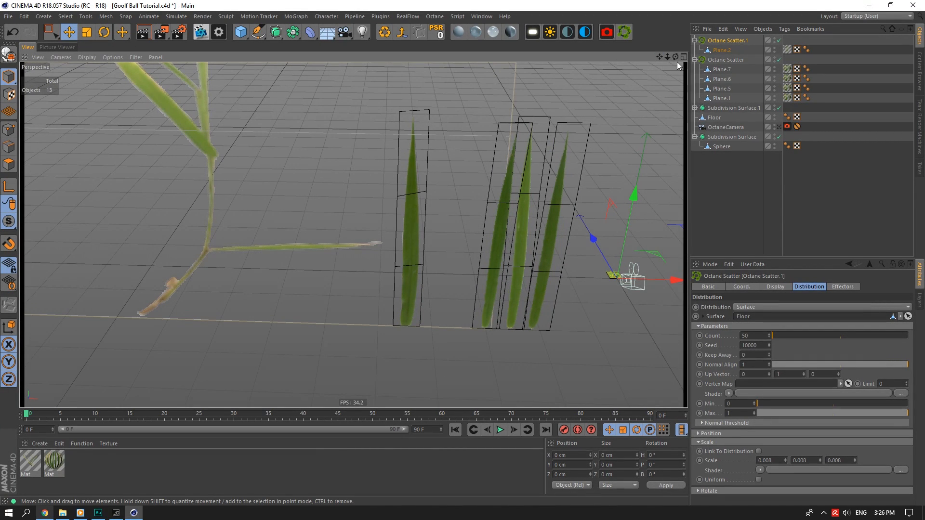
drag(675, 57, 645, 73)
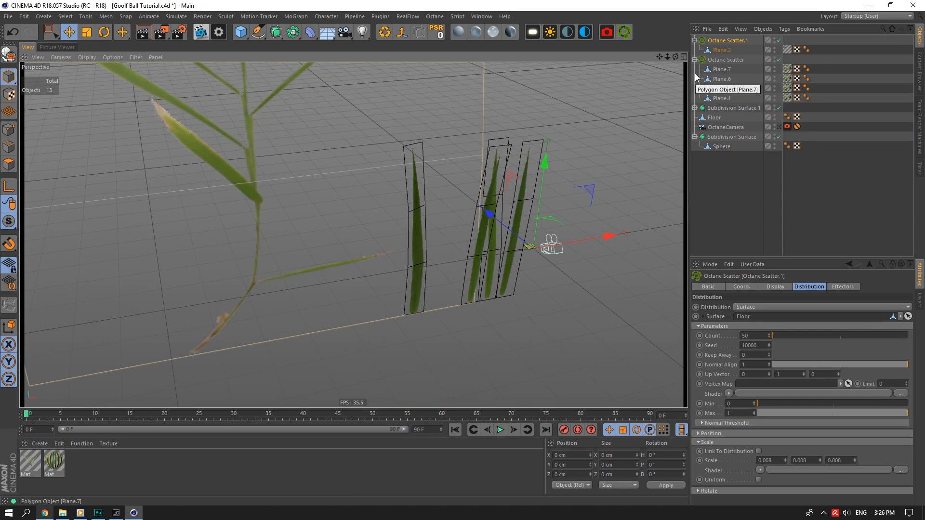
click(721, 99)
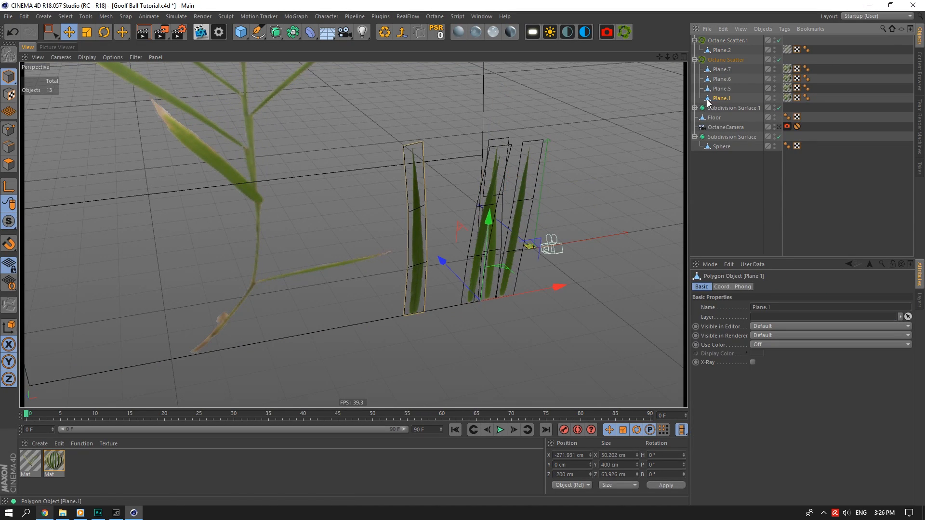
drag(662, 55, 629, 69)
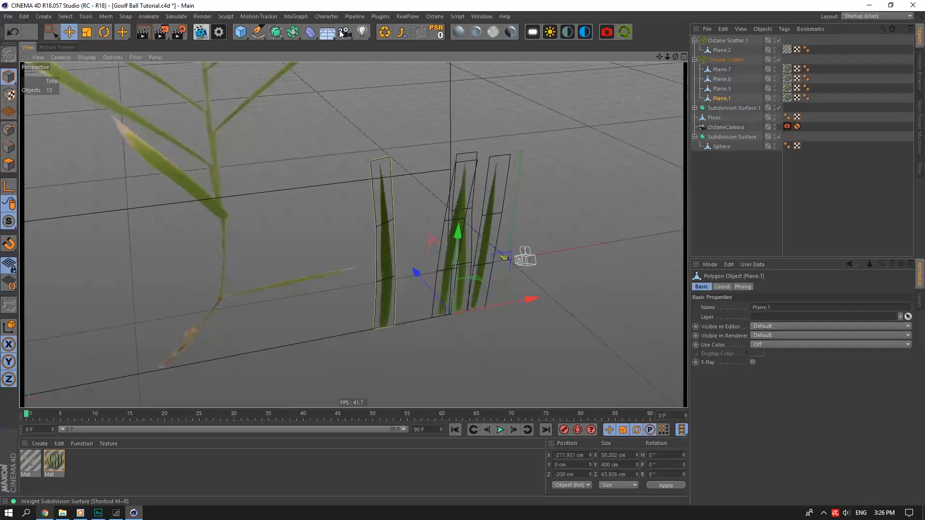
click(720, 69)
click(723, 50)
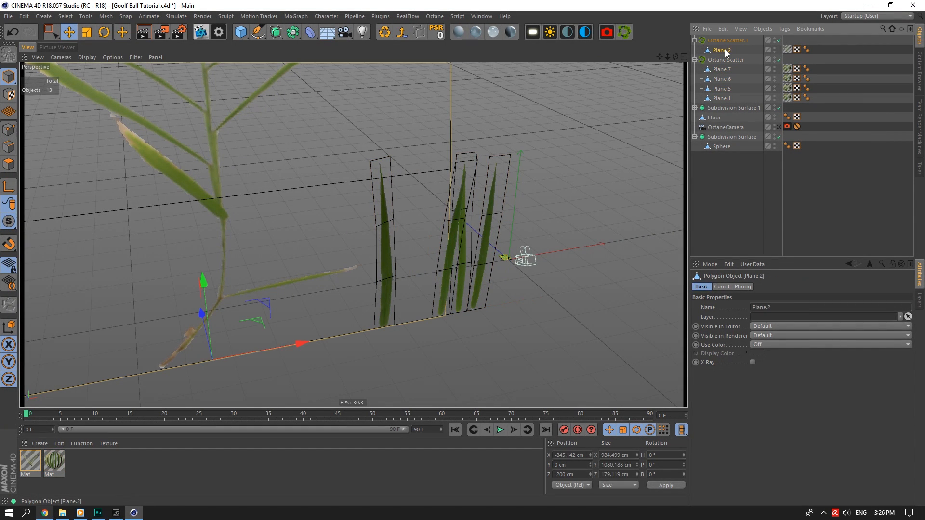
double_click(724, 51)
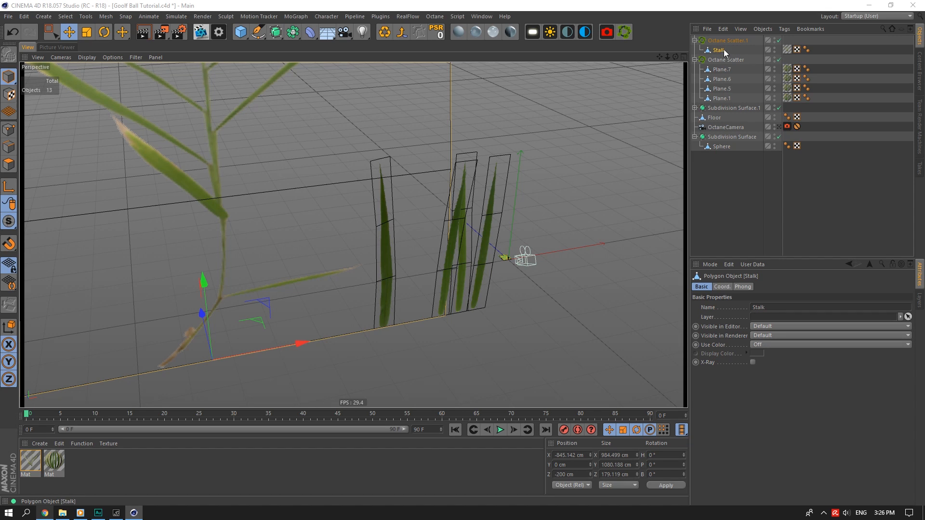
key(Return)
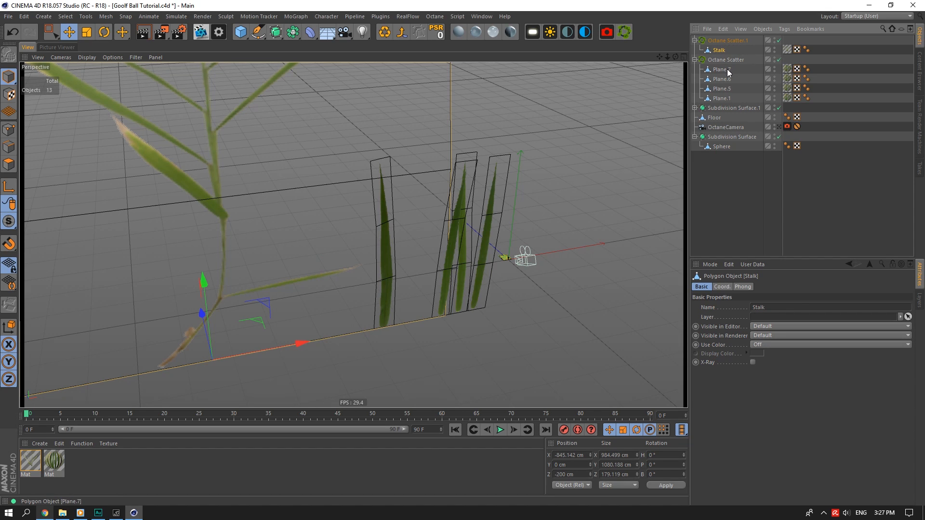
Group Stalk and the grass planes in a Null and wrap it in a Subdivision Surface.
ctrl+click(728, 71)
shift+click(727, 97)
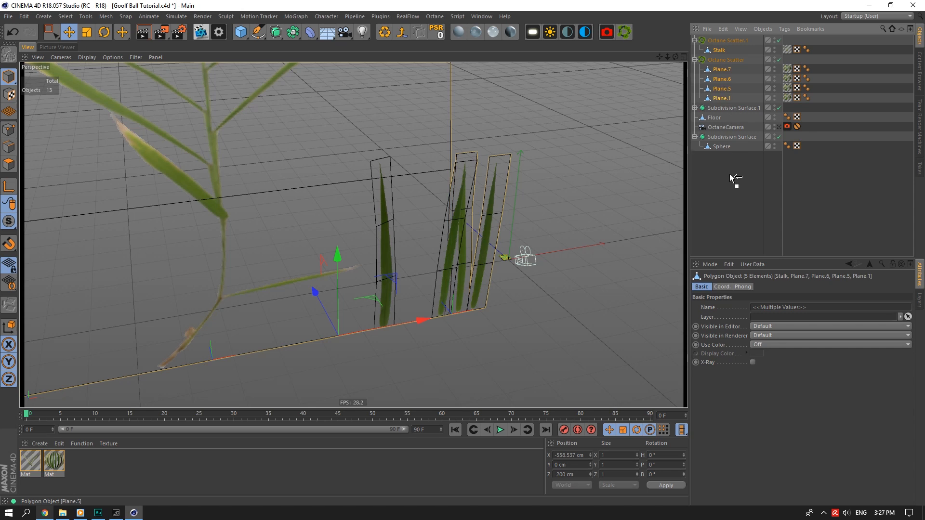
right_click(727, 142)
click(742, 402)
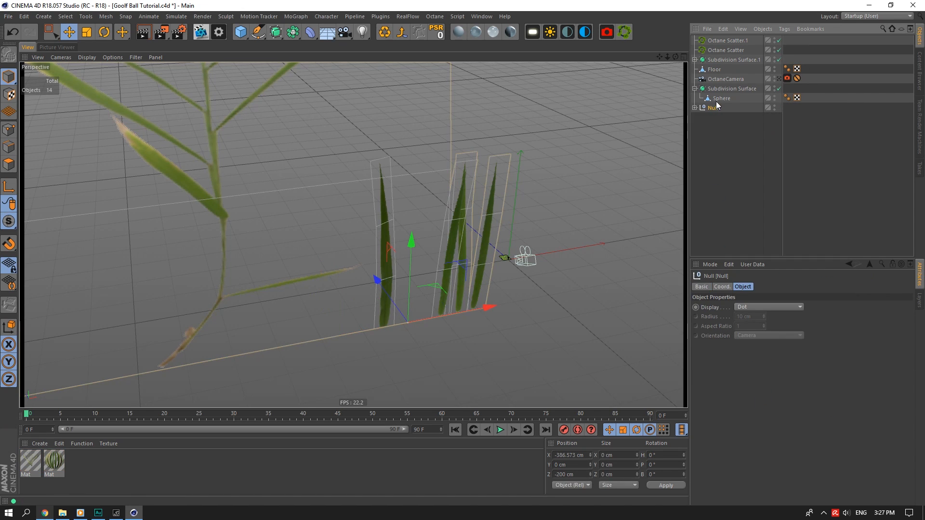
click(276, 32)
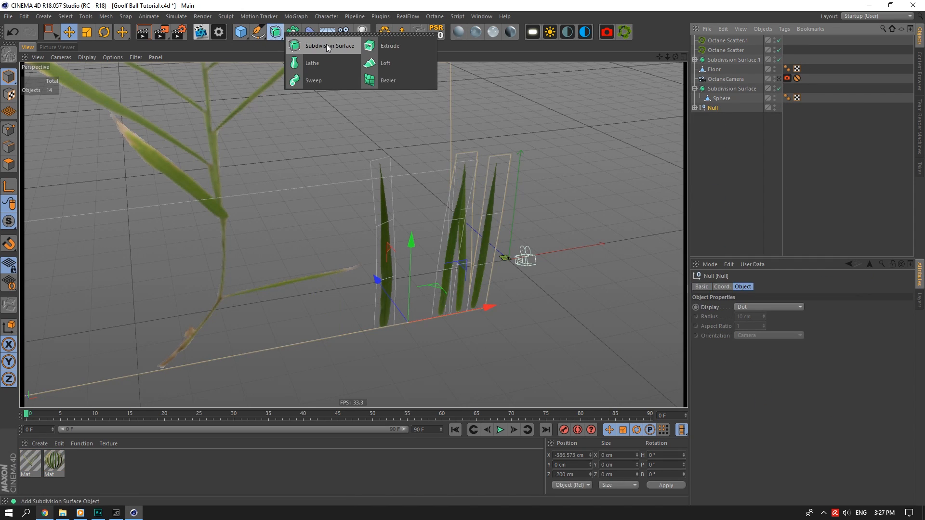
alt+click(326, 45)
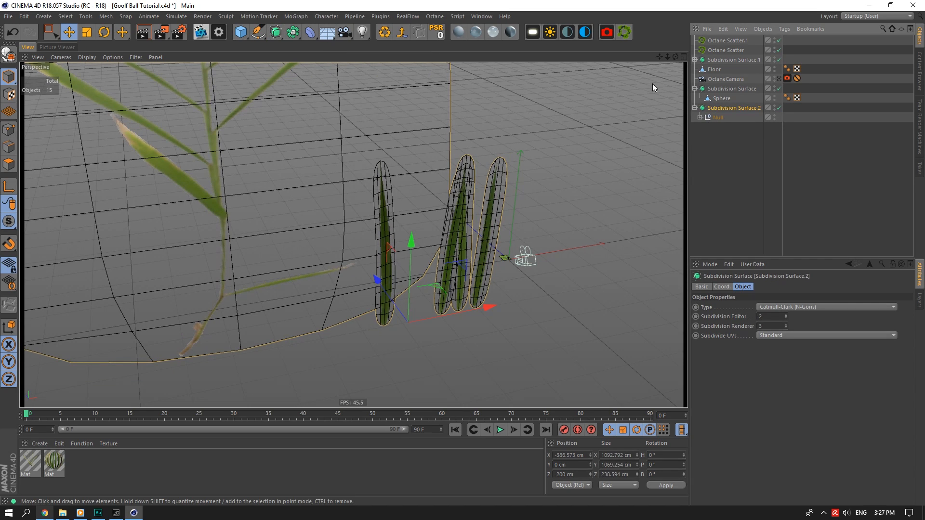
Set the Subdivision Surface to OpenSubdiv Catmull-Clark with Edge and Corner boundary interpolation.
double_click(771, 316)
text(1)
double_click(774, 326)
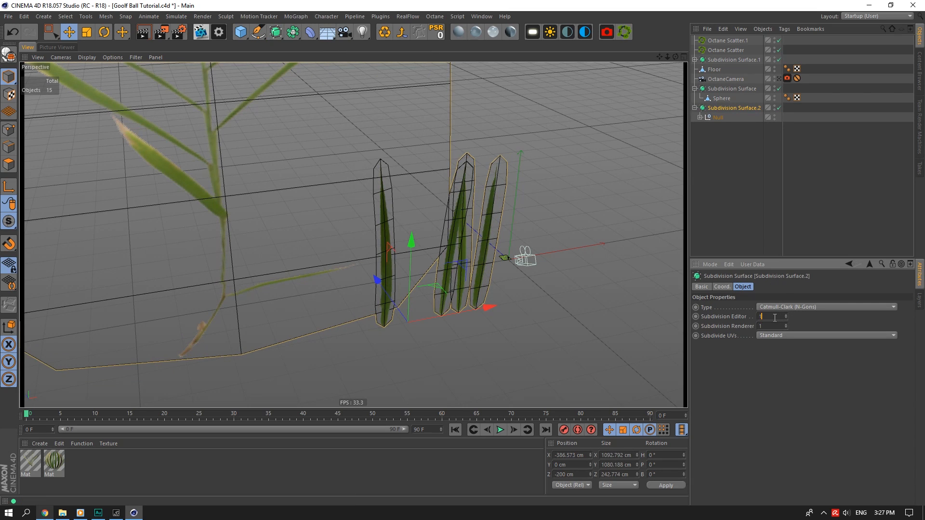
click(777, 308)
click(787, 334)
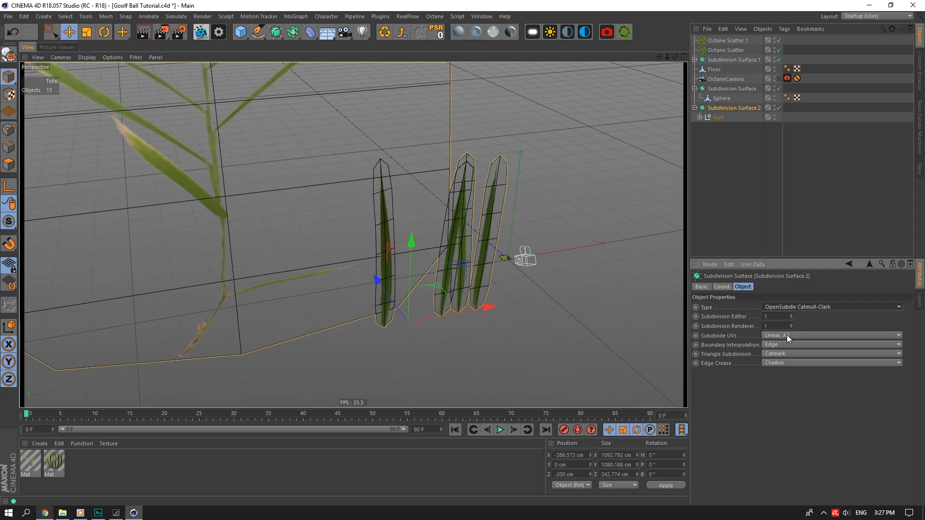
click(787, 345)
click(788, 364)
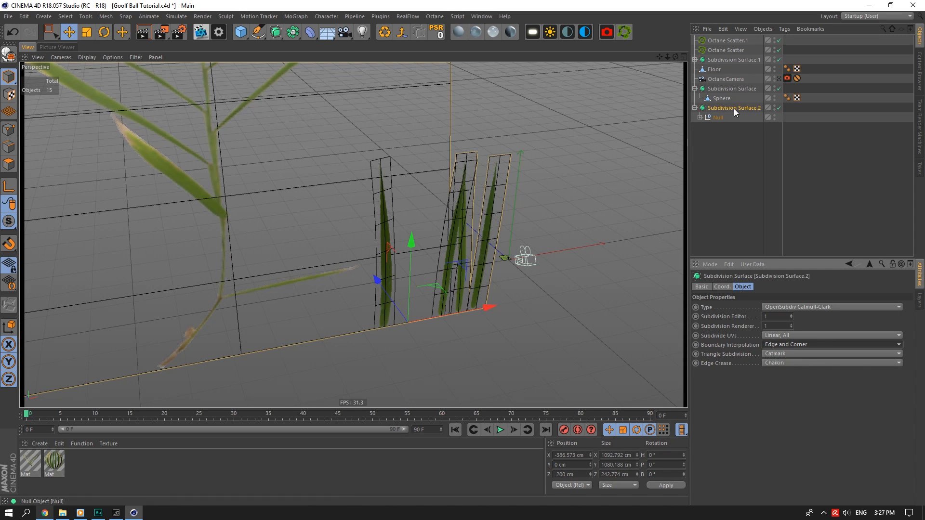
Bake the subdivision, move the four planes back under Octane Scatter, and delete the empty group.
drag(675, 57, 520, 163)
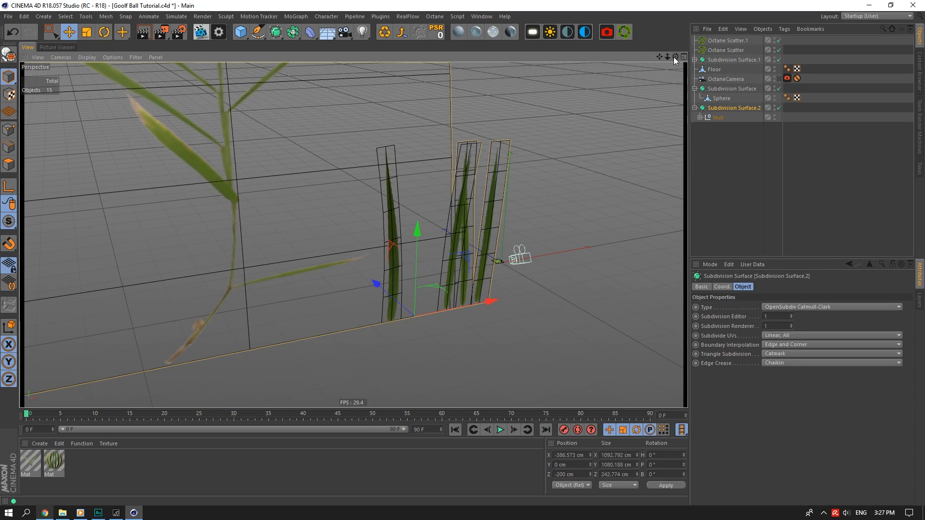
drag(669, 57, 631, 73)
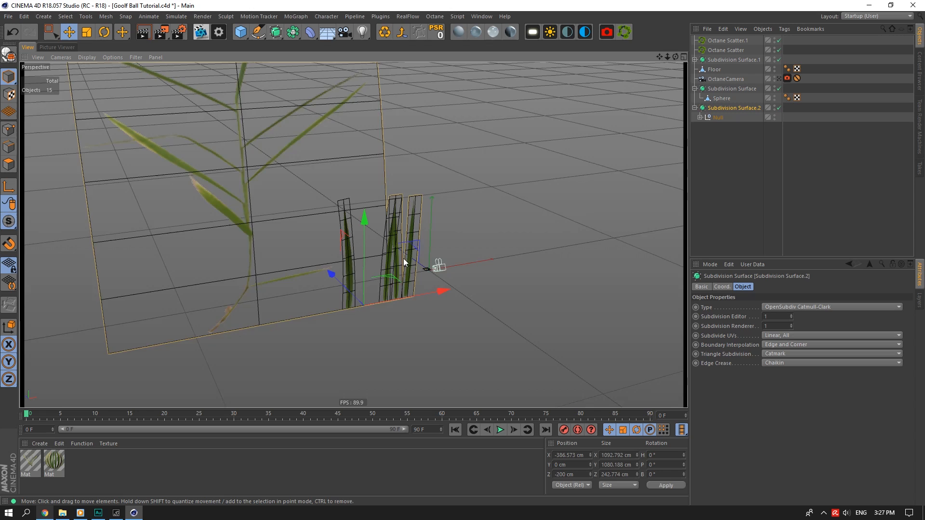
scroll(403, 257, up, 5)
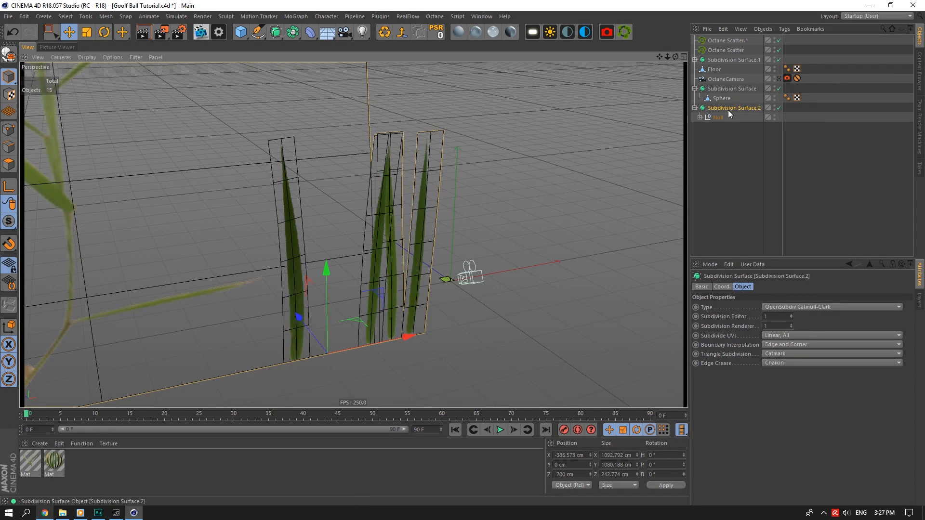
key(c)
click(695, 108)
click(721, 156)
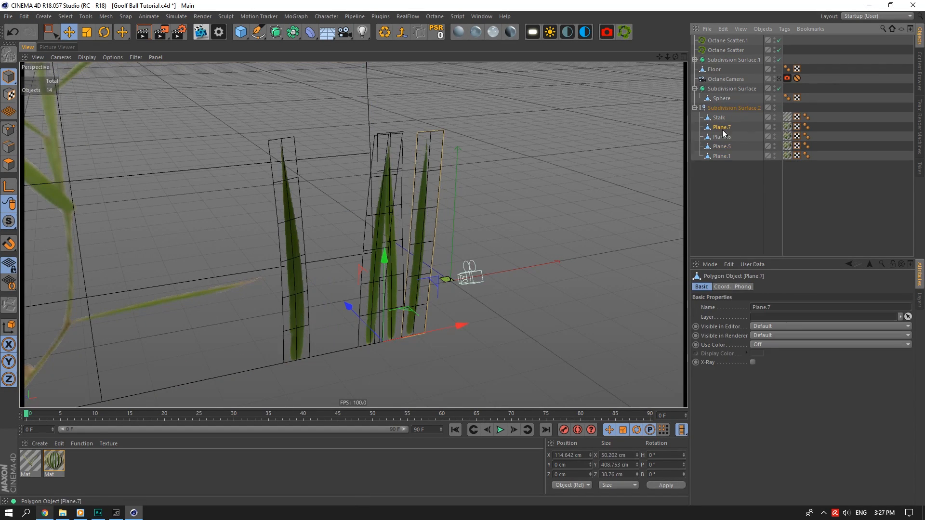
shift+click(725, 129)
drag(723, 57, 722, 40)
click(724, 154)
key(Delete)
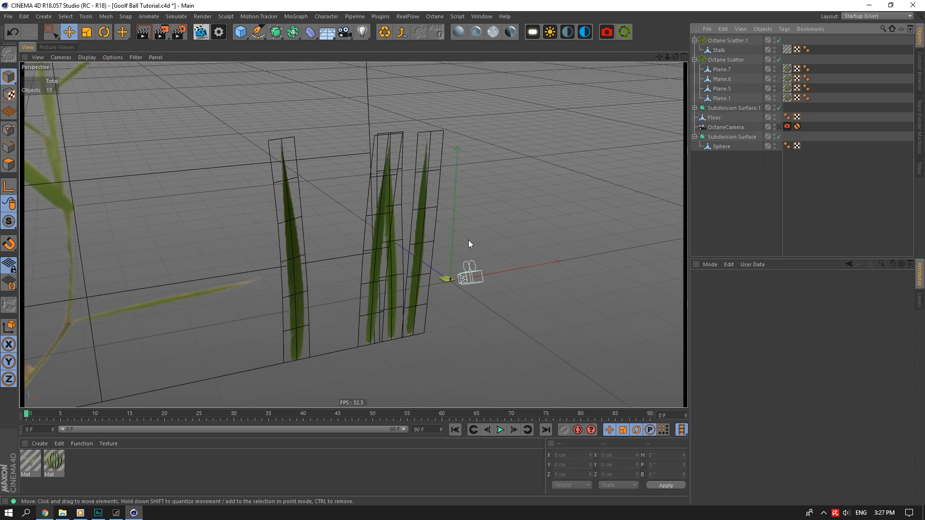
Hide Plane.7, Plane.6 and Stalk from the viewport.
drag(774, 67, 774, 98)
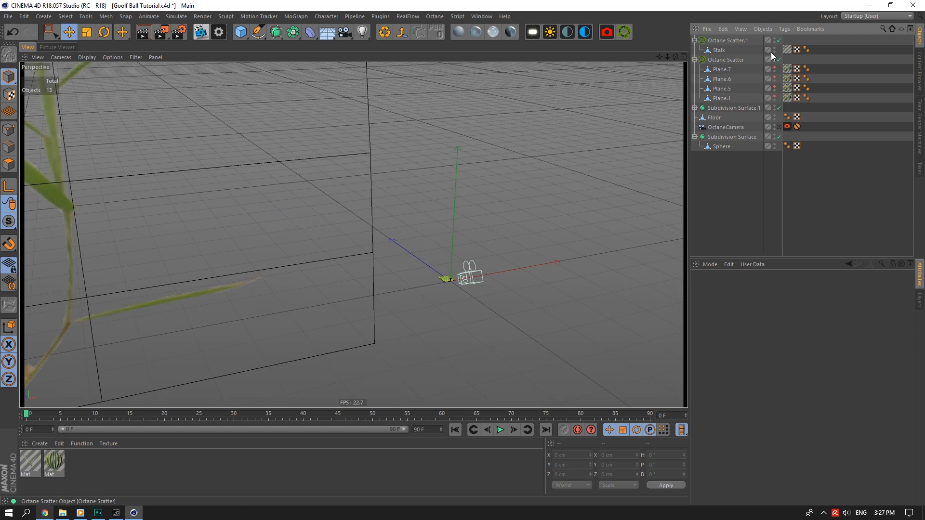
click(773, 48)
scroll(427, 309, up, 10)
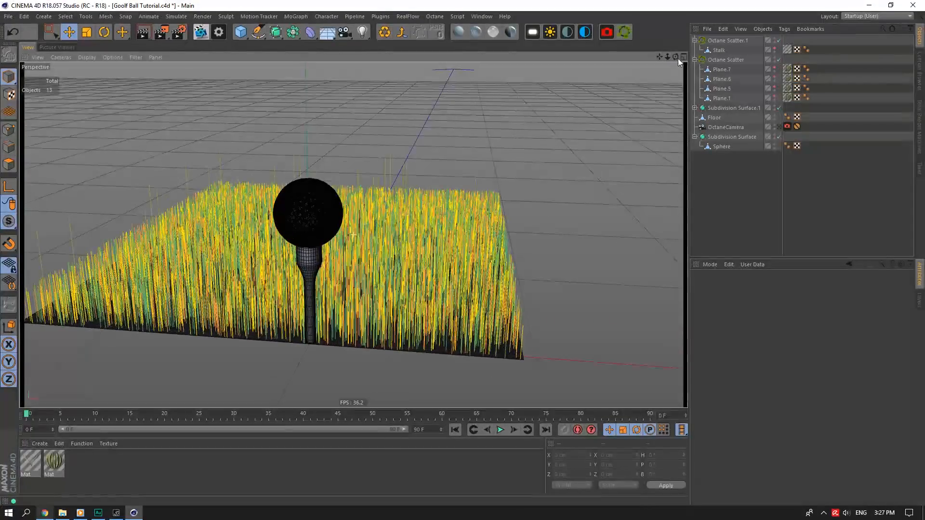
Set the Octane Scatter grass count to 30000 after trying 100000 and 50000.
click(725, 59)
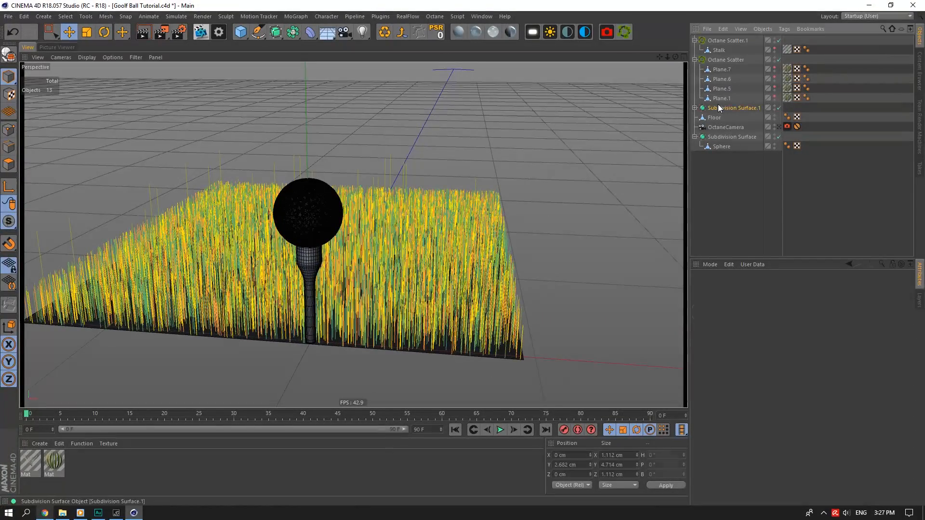
click(810, 287)
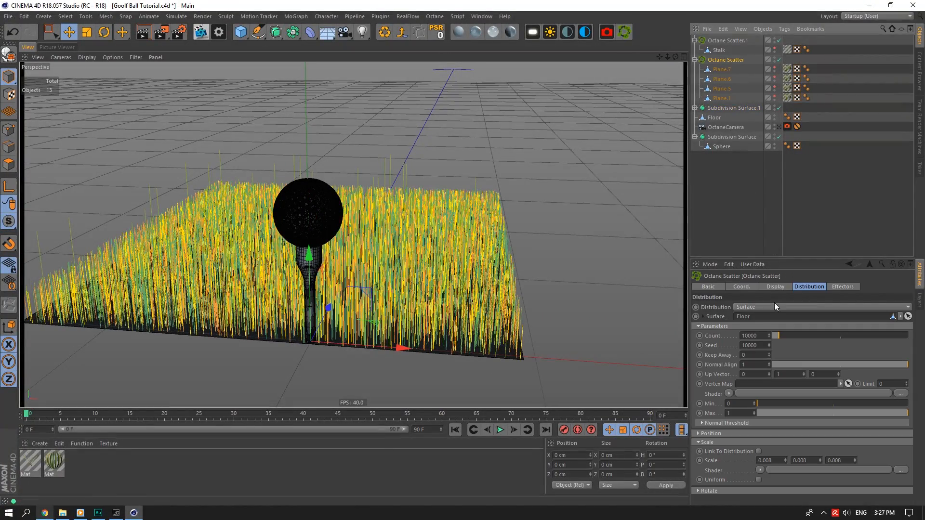
text(0)
key(Return)
drag(666, 57, 661, 54)
double_click(752, 336)
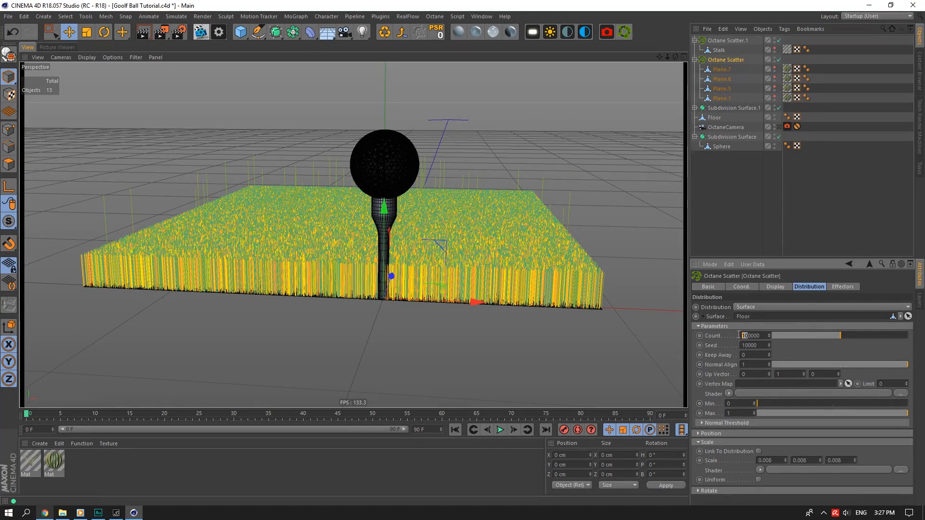
text(50000)
key(Return)
key(Return)
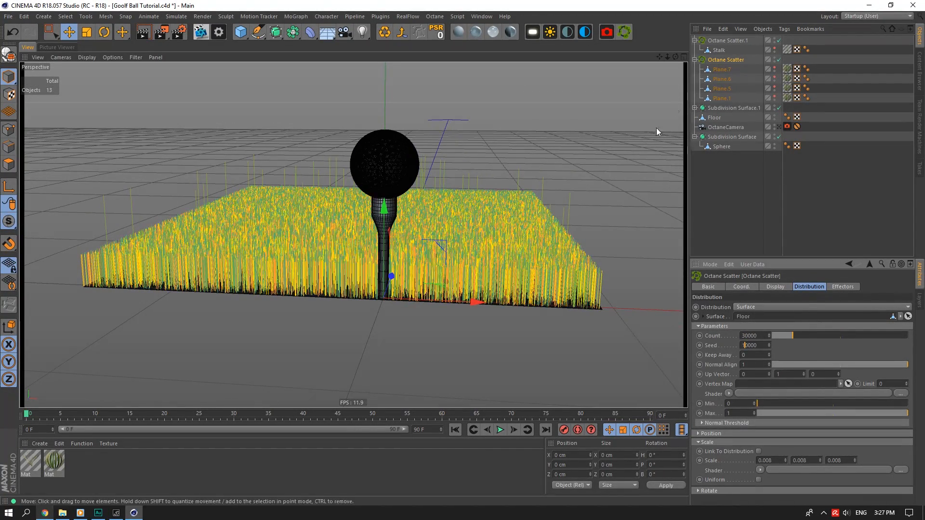
drag(676, 56, 674, 57)
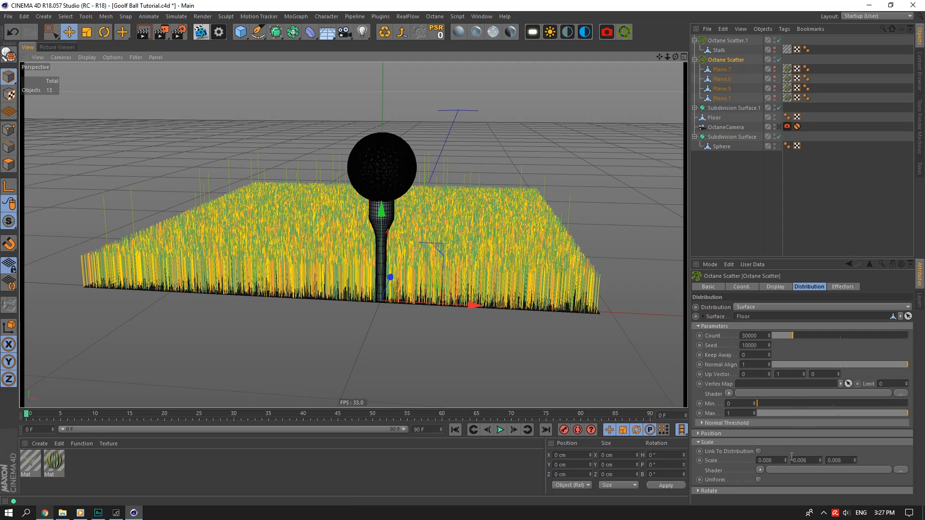
Drive the grass scale with a Noise shader set to 300% global scale.
click(766, 469)
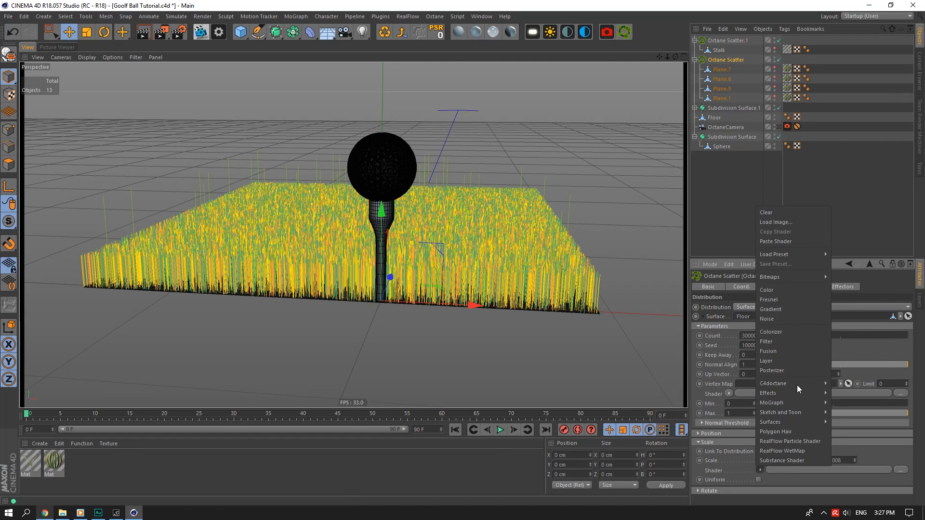
click(776, 319)
click(829, 470)
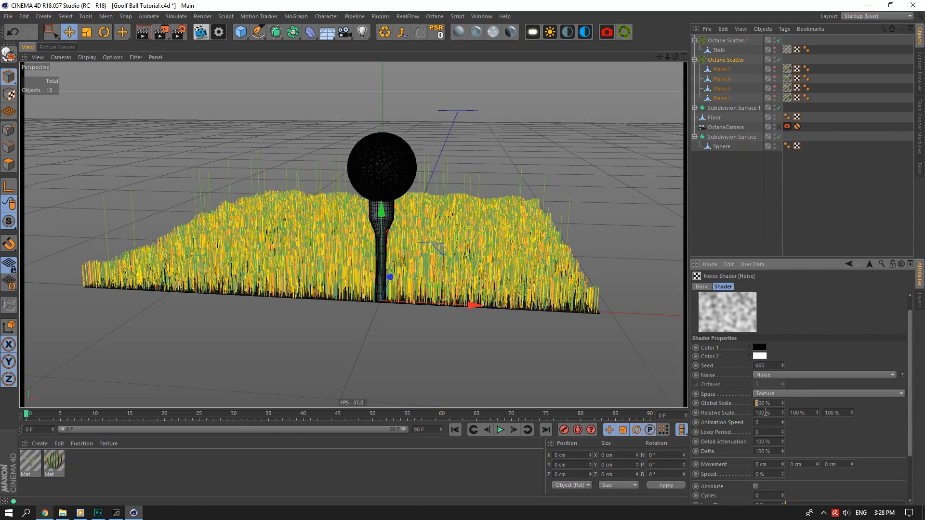
text(2)
key(Return)
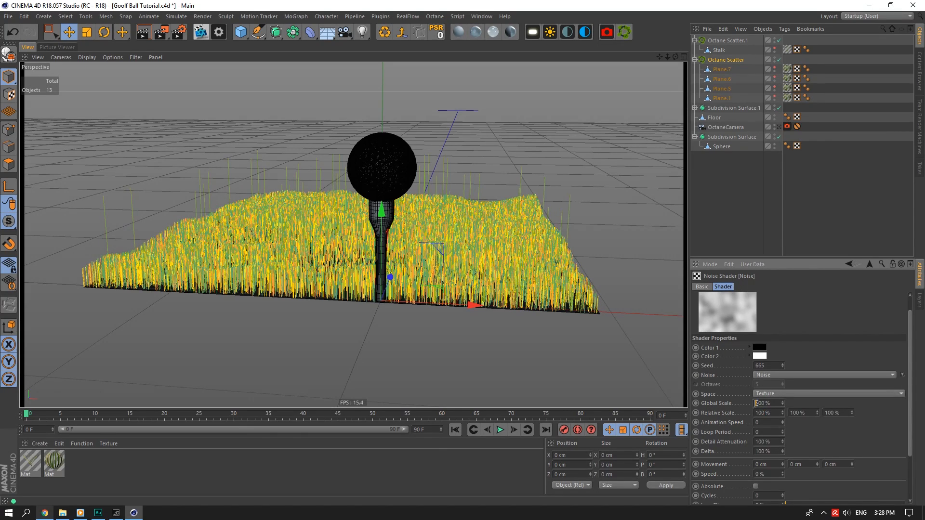
text(3)
key(Tab)
mouse_move(677, 61)
mouse_down()
mouse_move(676, 44)
mouse_move(669, 67)
mouse_move(674, 49)
mouse_move(674, 60)
mouse_up()
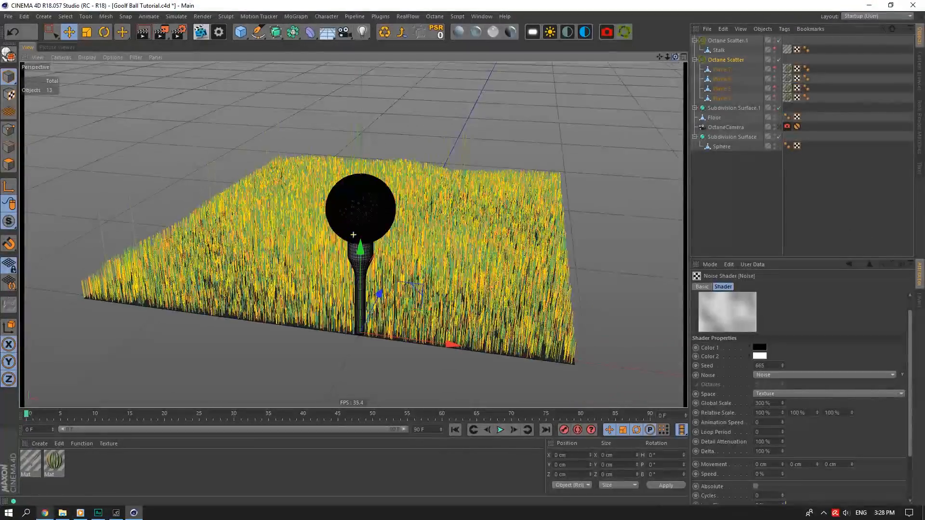
Set the Octane Scatter blade scale to 0.009 on X, Y and Z.
click(727, 61)
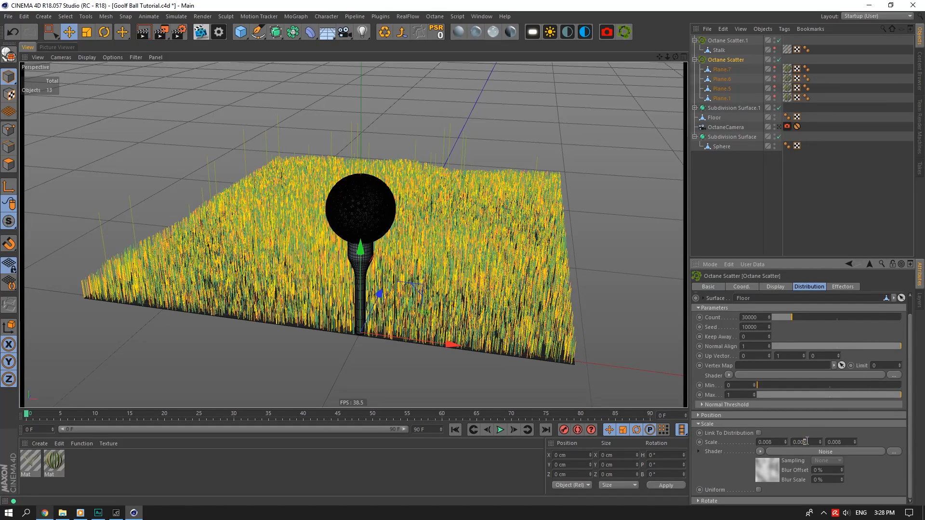
key(Return)
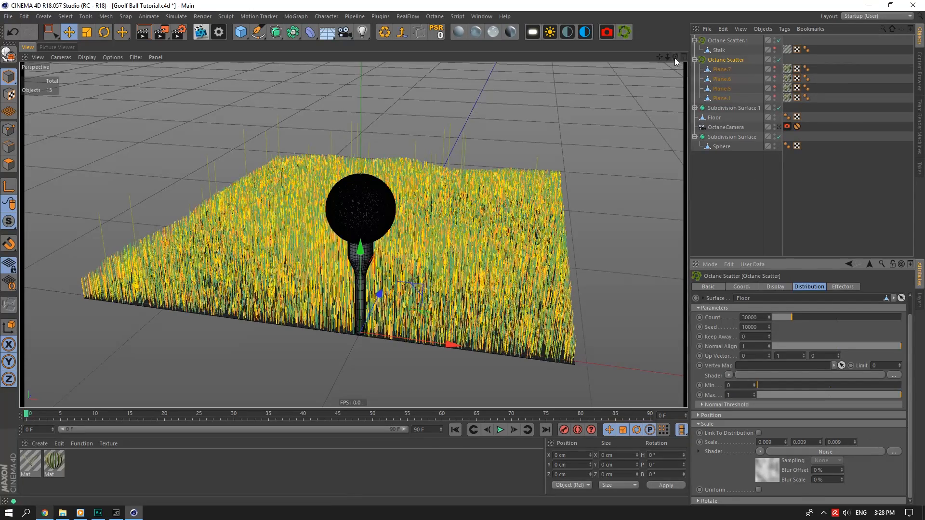
drag(675, 57, 634, 59)
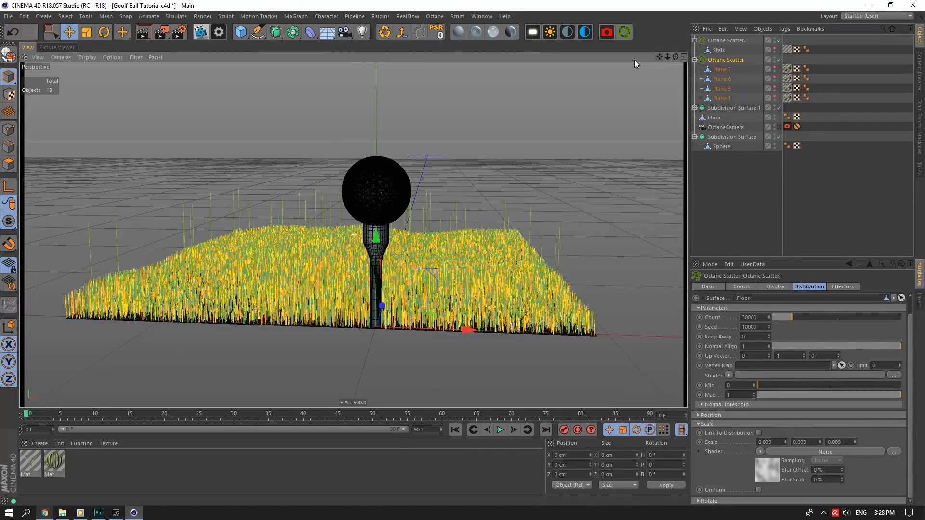
Add a Random effector from the MoGraph effector menu.
click(297, 18)
mouse_move(316, 30)
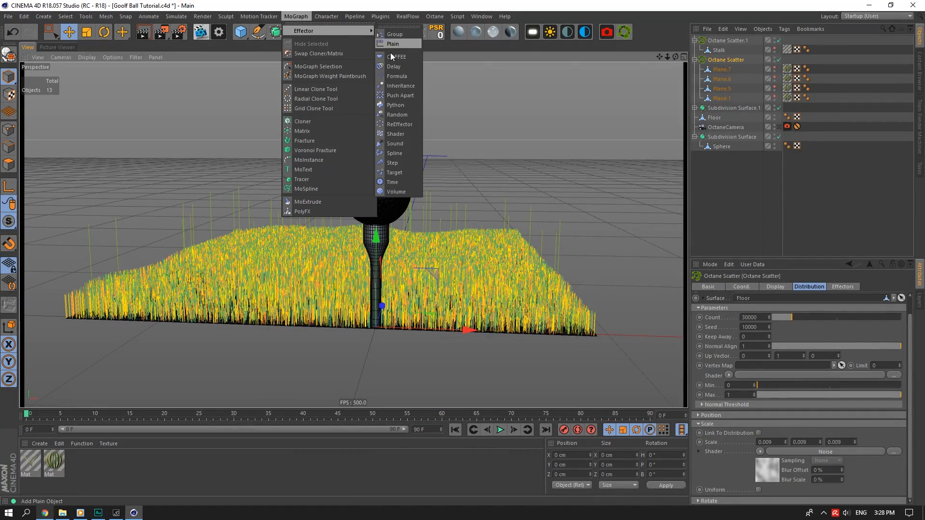
click(397, 114)
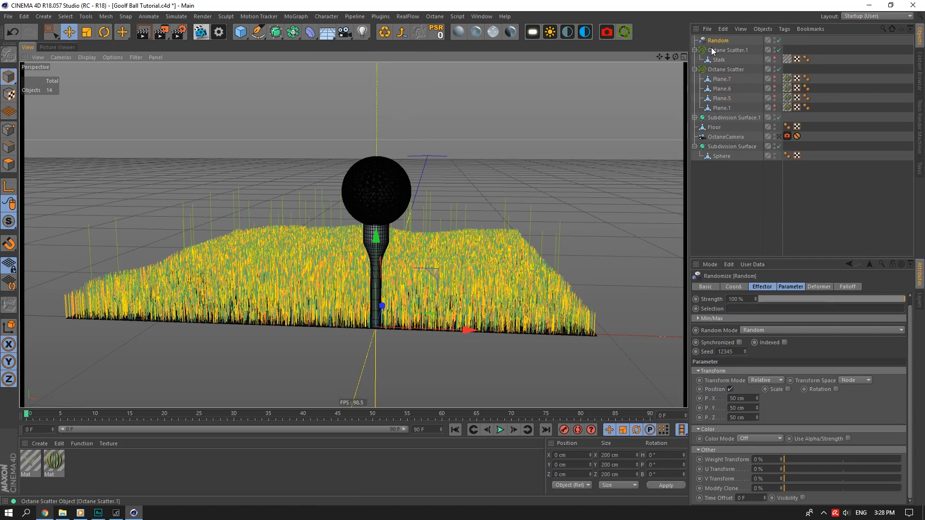
click(845, 287)
click(767, 288)
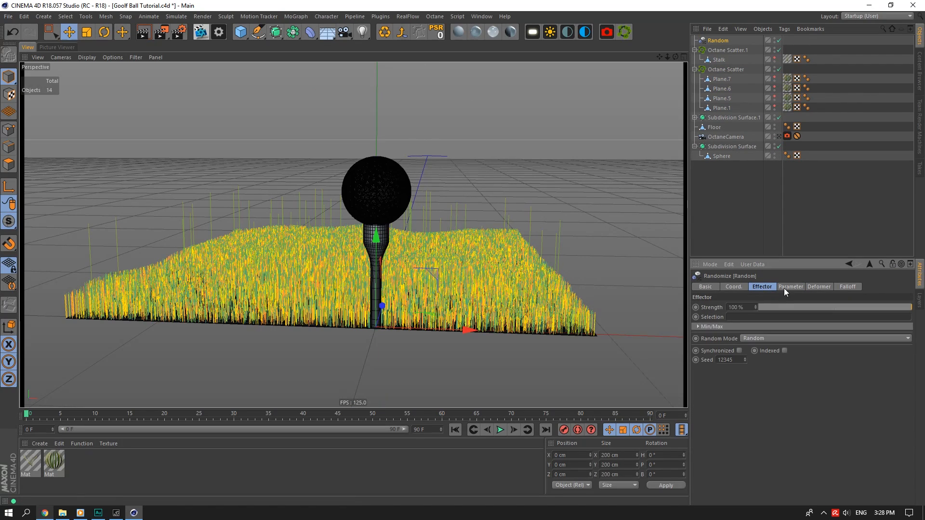
click(791, 287)
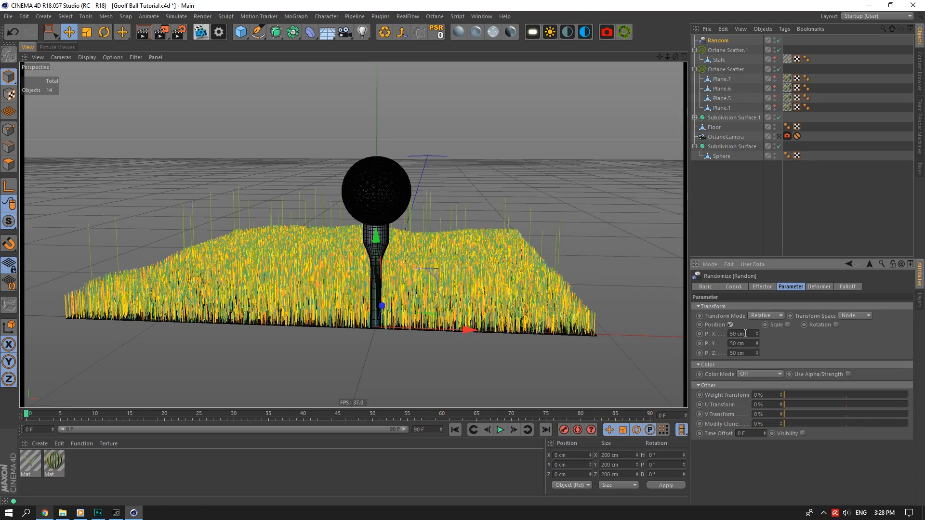
Link the Random effector into Octane Scatter's Effectors list.
click(730, 70)
click(843, 286)
drag(718, 41, 740, 118)
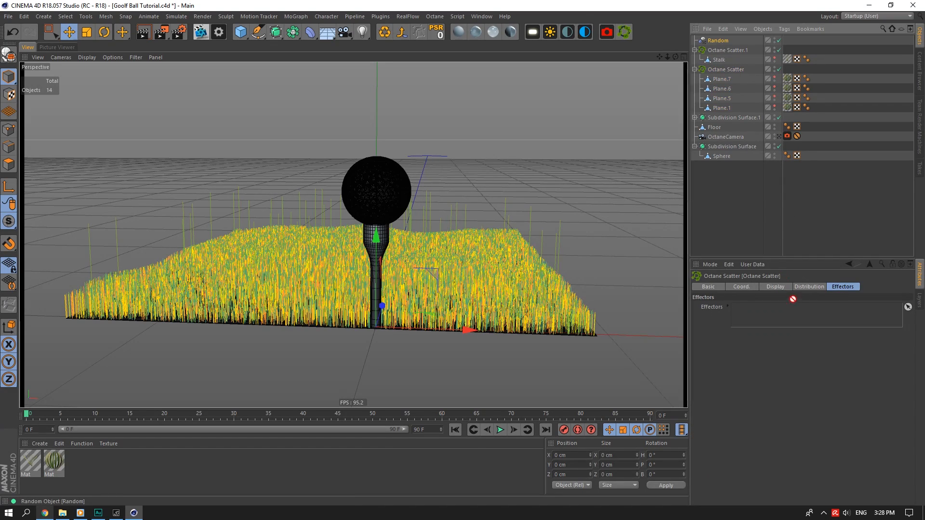
mouse_move(793, 300)
mouse_down()
mouse_move(809, 314)
mouse_move(800, 311)
mouse_up()
click(728, 50)
click(726, 69)
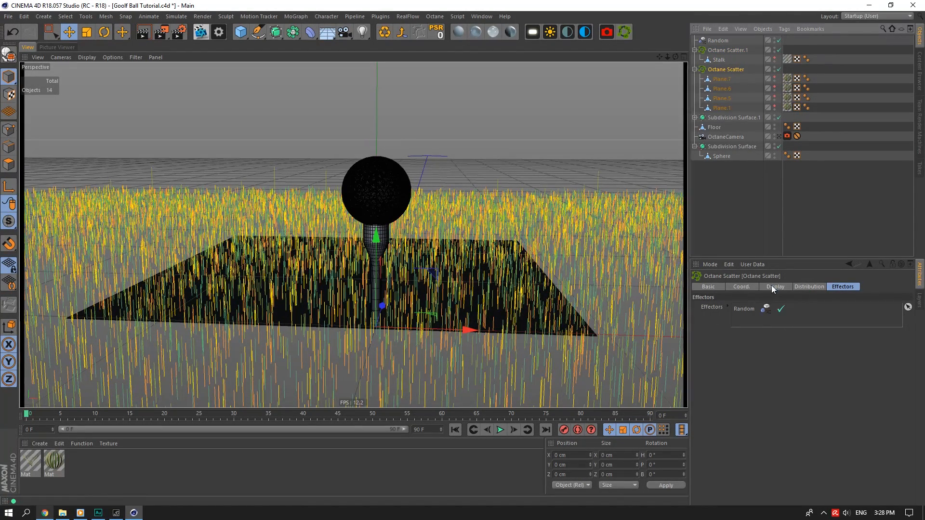
click(802, 286)
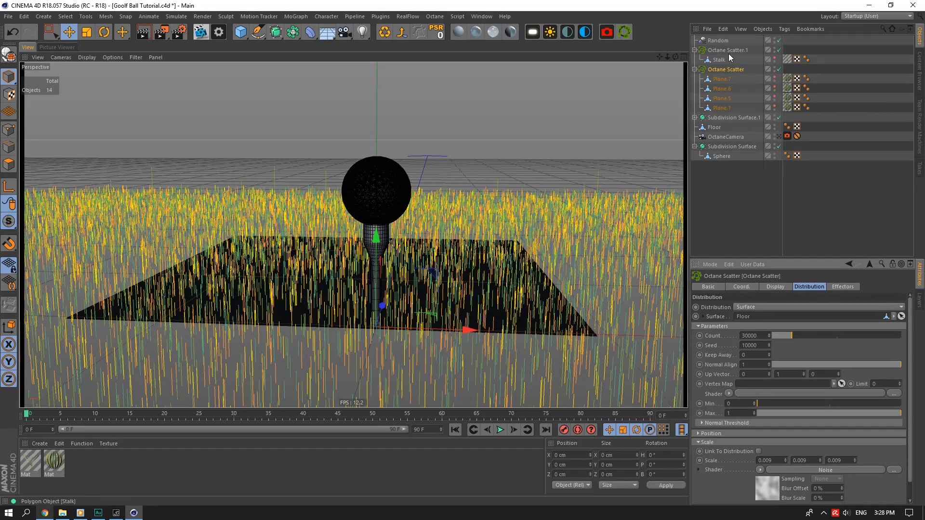
Give the Random effector 1 cm X/Z position jitter and 360° heading rotation, then save.
click(720, 41)
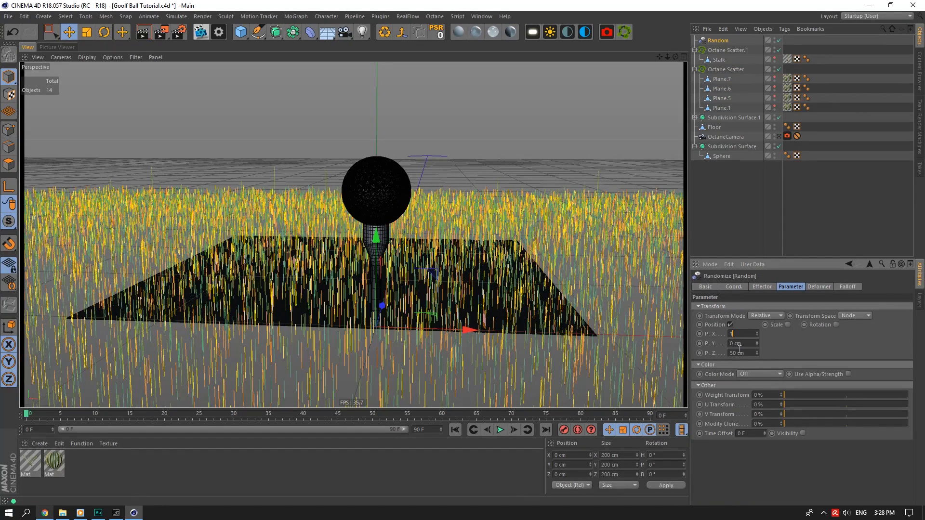
key(Tab)
key(Tab)
text(1)
key(Return)
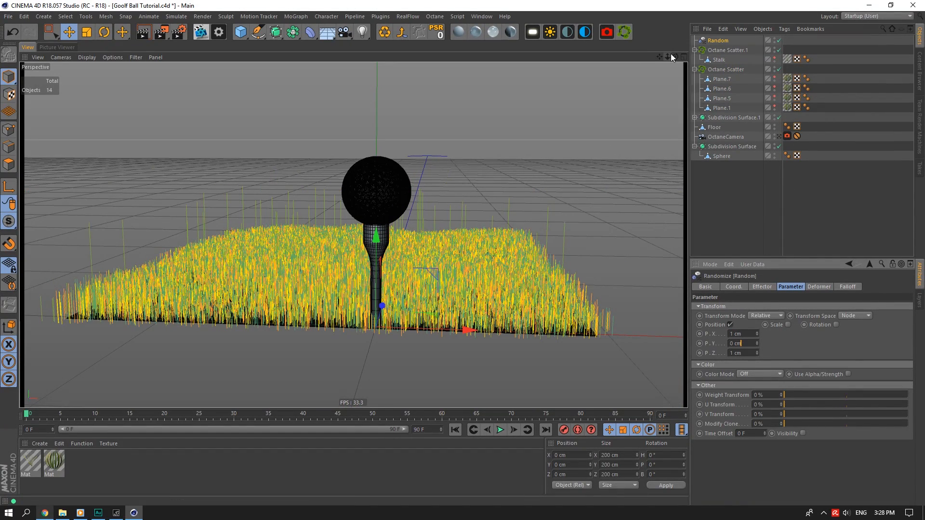
click(836, 325)
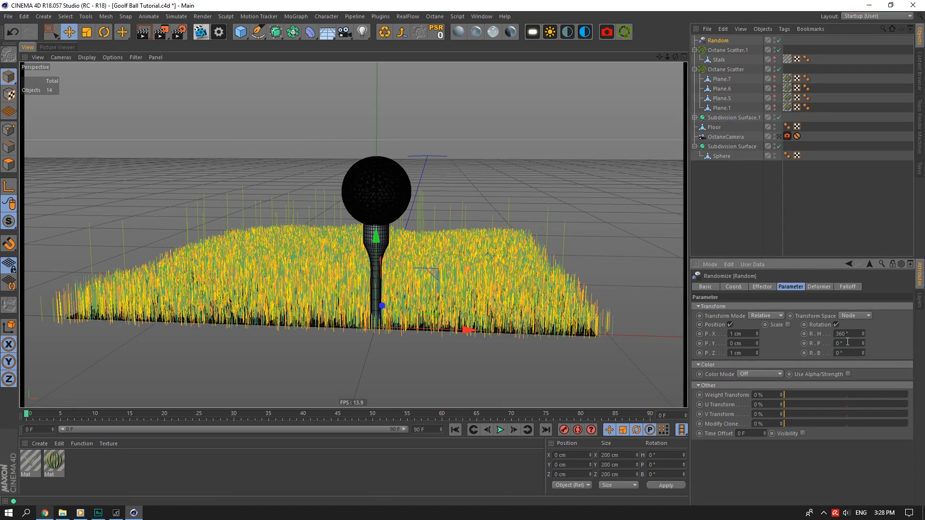
mouse_move(675, 56)
mouse_down()
mouse_move(654, 57)
mouse_move(673, 53)
mouse_up()
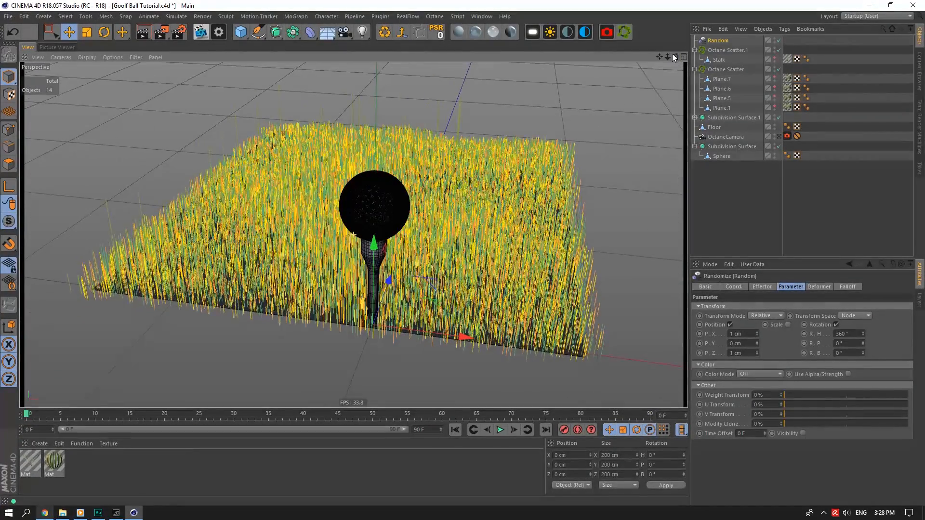
key(ctrl+s)
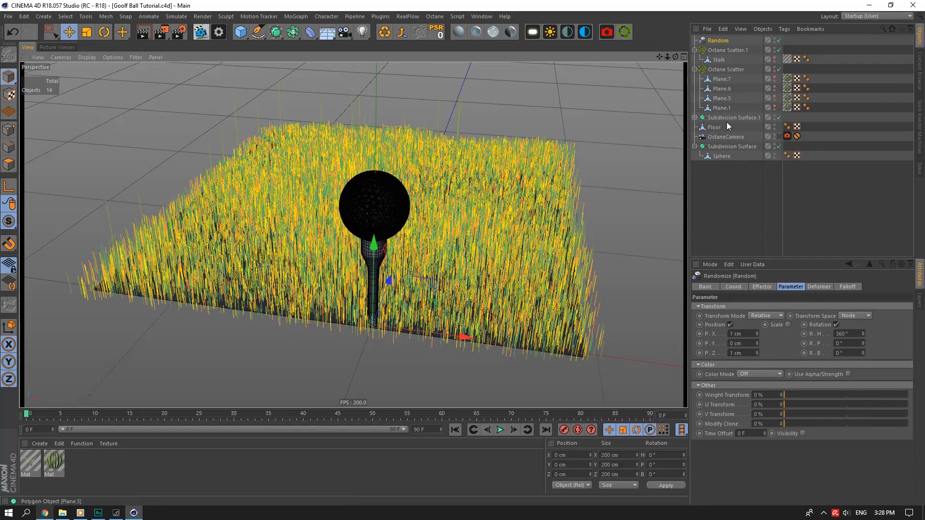
click(723, 146)
Rename the ball's Subdivision Surface to 'Golf Ball' and the tee's to 'Stick'.
double_click(721, 146)
text(G)
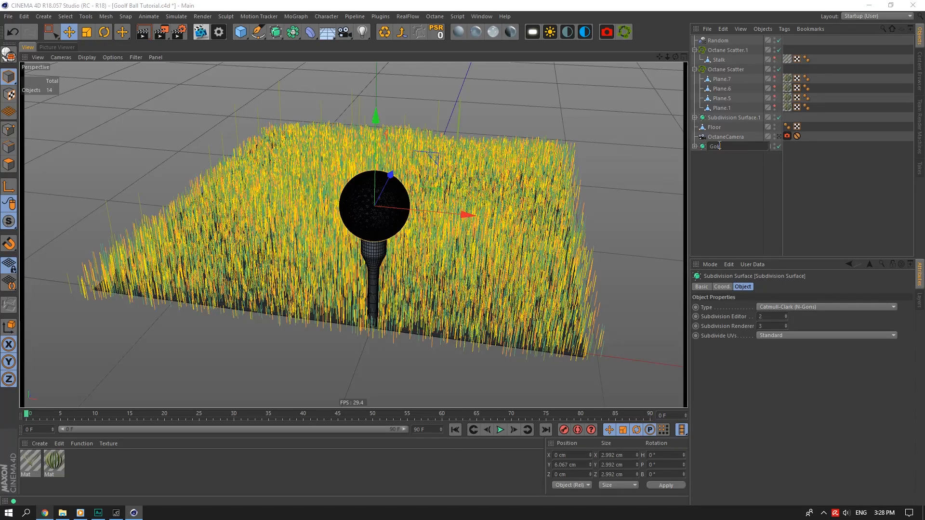
text(olf Ball)
key(Return)
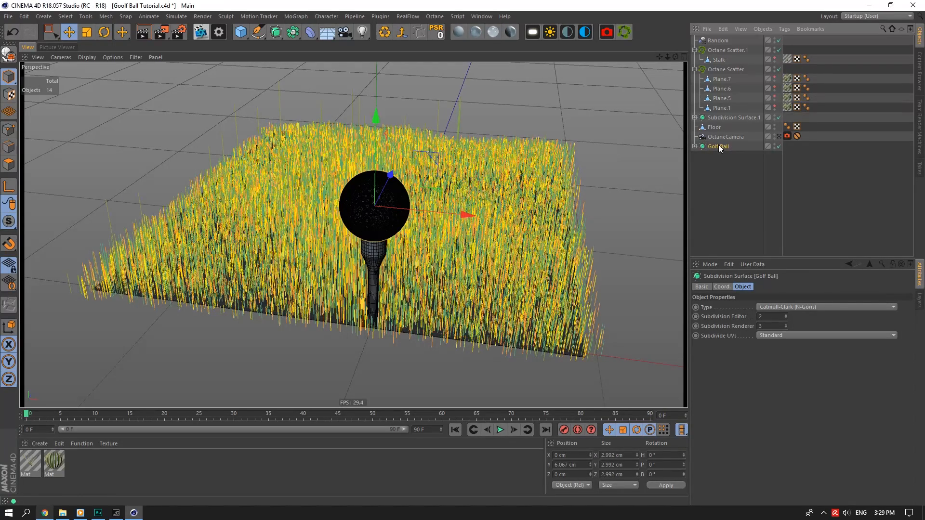
click(736, 120)
drag(744, 181, 730, 148)
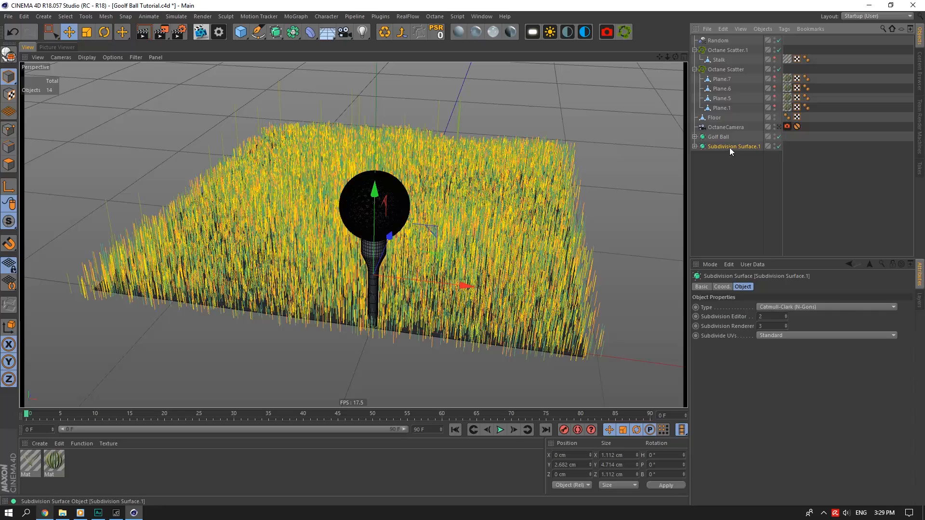
double_click(729, 147)
text(Stick)
key(Return)
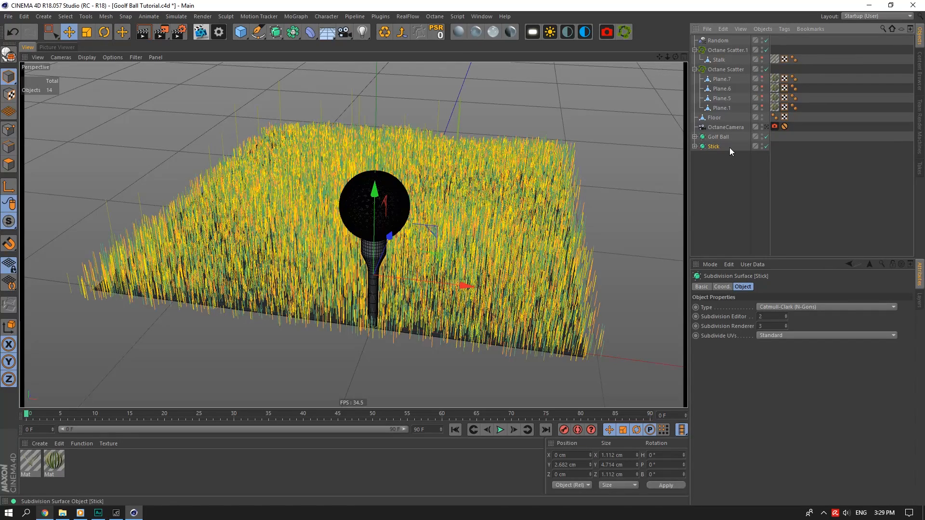
Solo Golf Ball in the viewport, set its renderer subdivision to 2, and save.
click(718, 137)
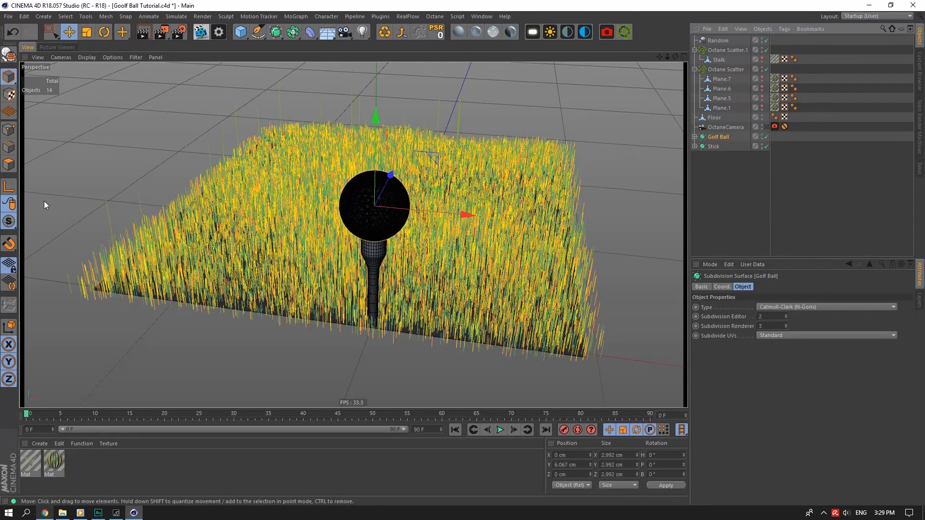
drag(9, 221, 42, 264)
scroll(337, 195, up, 4)
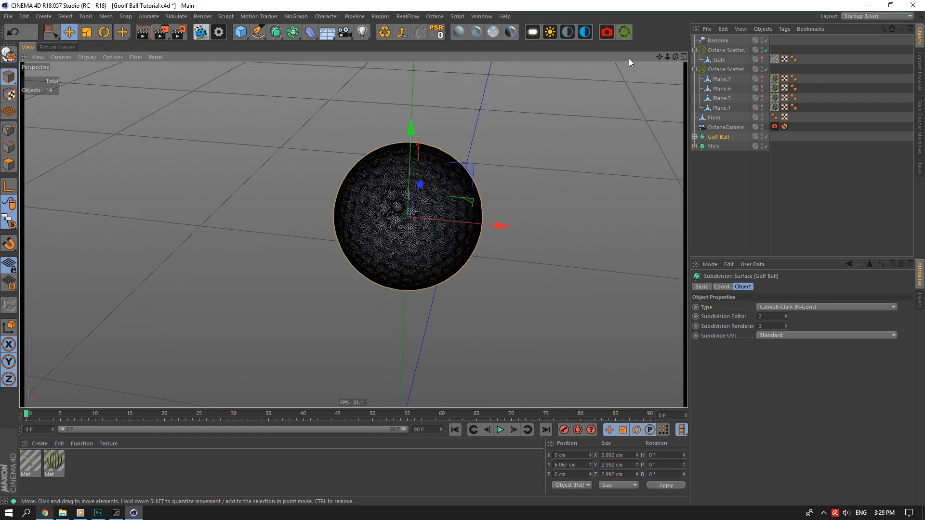
drag(674, 56, 680, 69)
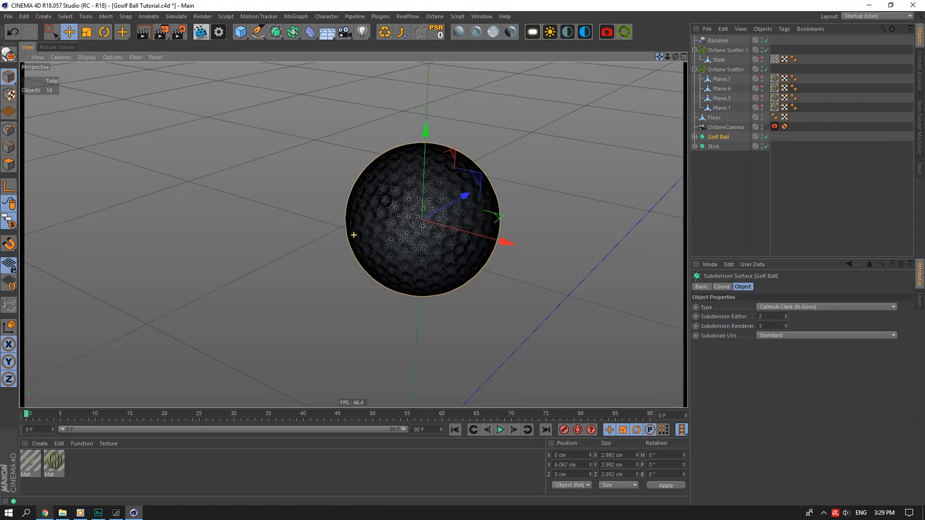
click(771, 326)
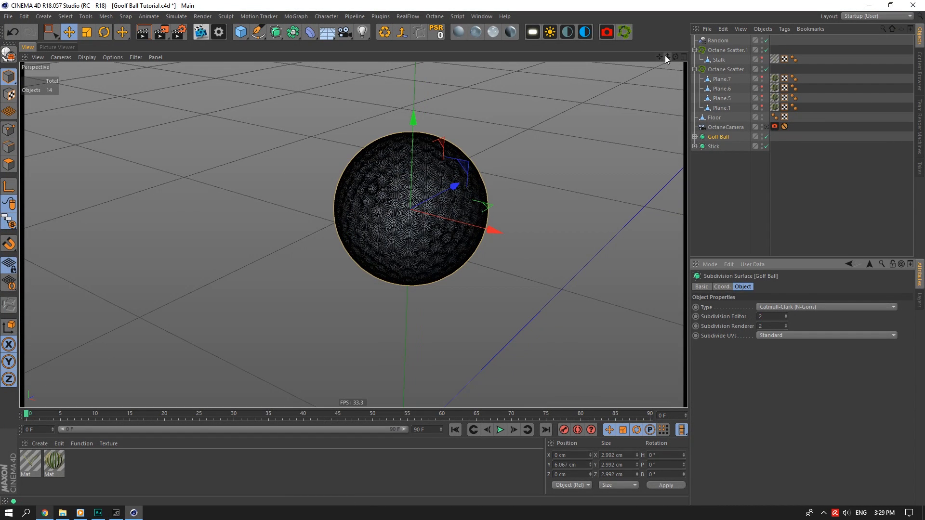
drag(666, 56, 649, 59)
key(ctrl+s)
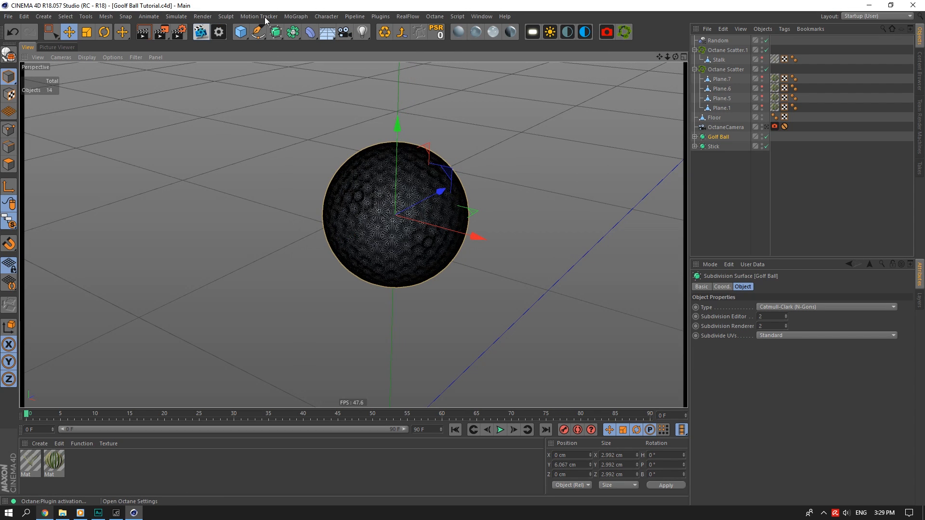
Open the Octane live viewer over the viewport and start a live render.
click(551, 32)
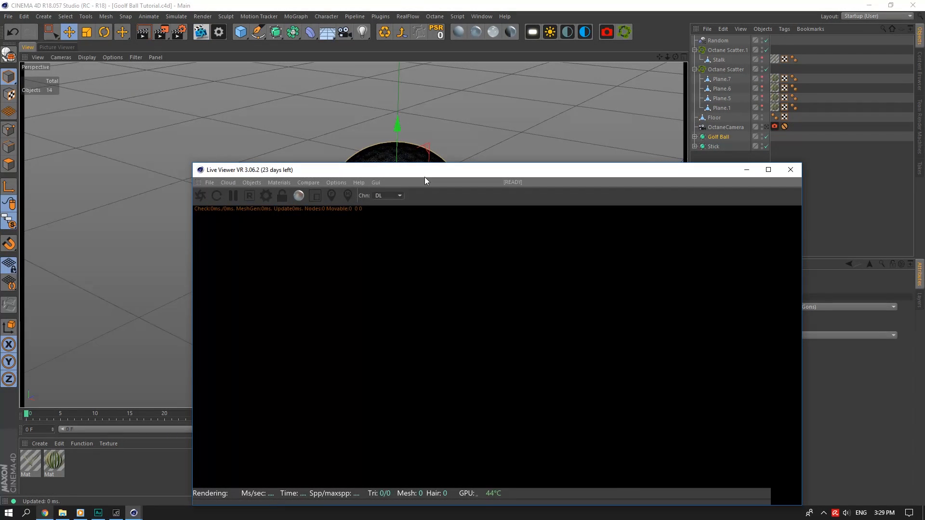
drag(380, 174, 237, 74)
click(56, 96)
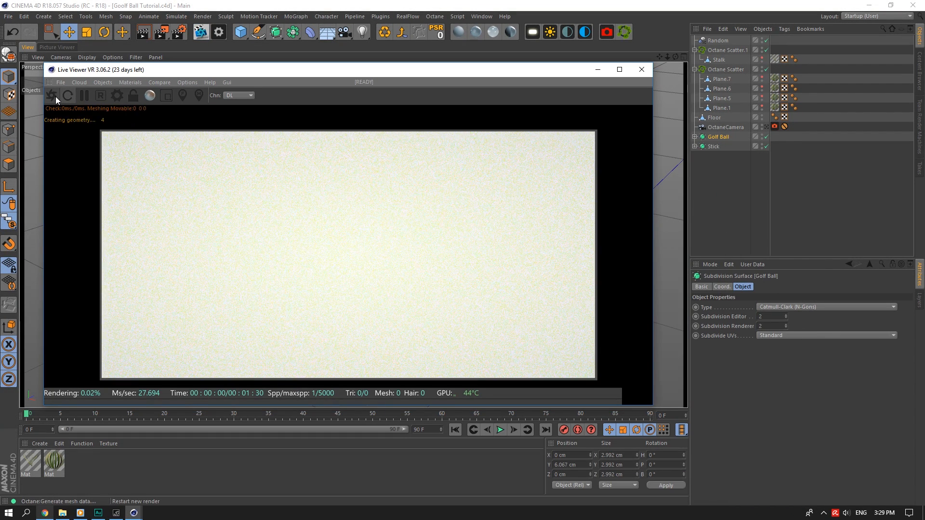
drag(661, 57, 660, 50)
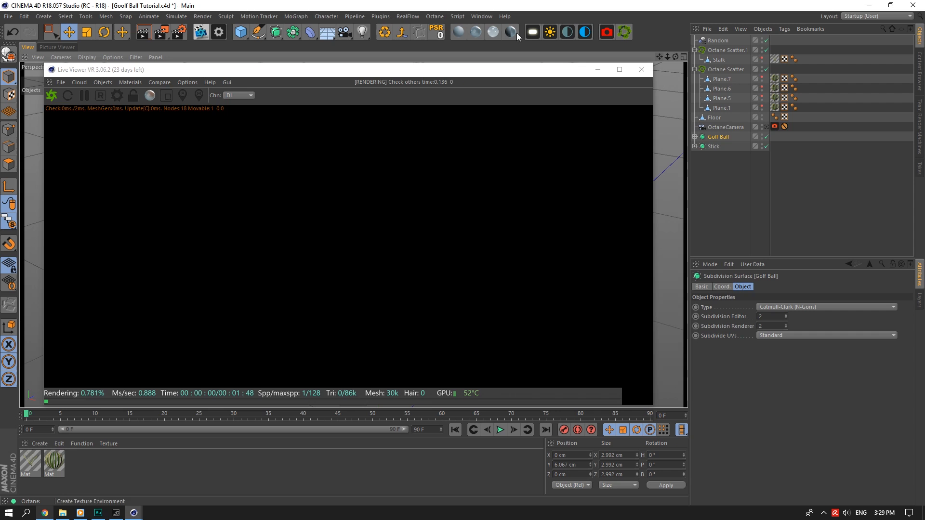
Add an Octane daylight and set its pitch rotation to -18°.
click(550, 32)
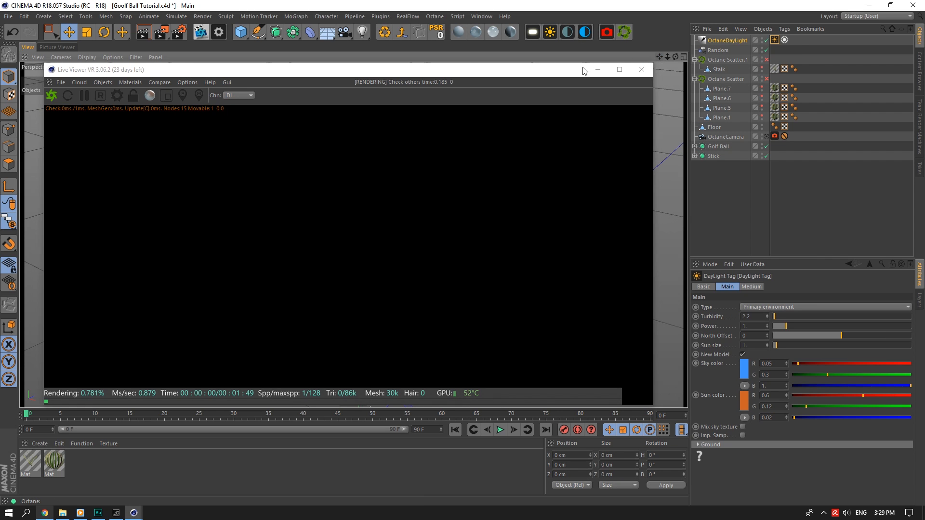
click(729, 43)
drag(676, 56, 676, 112)
click(744, 287)
click(844, 333)
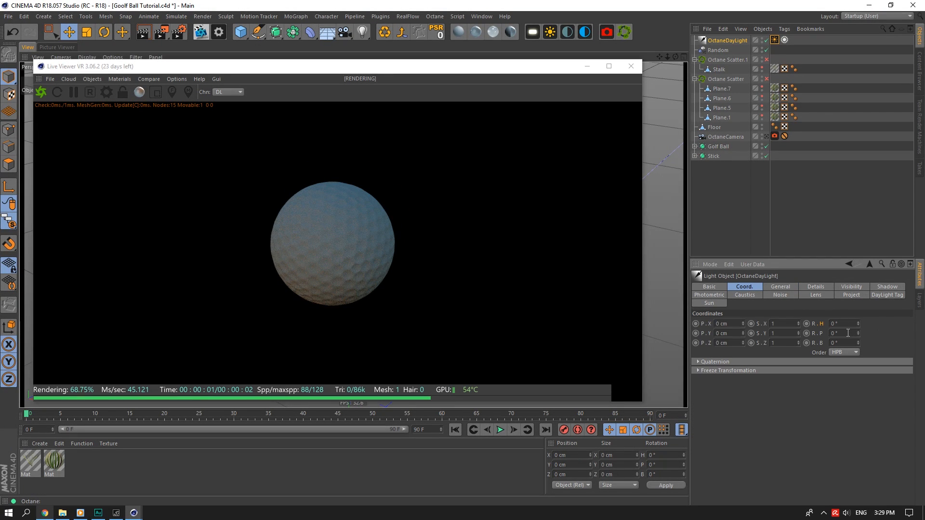
text(-3)
key(Return)
scroll(848, 333, down, 15)
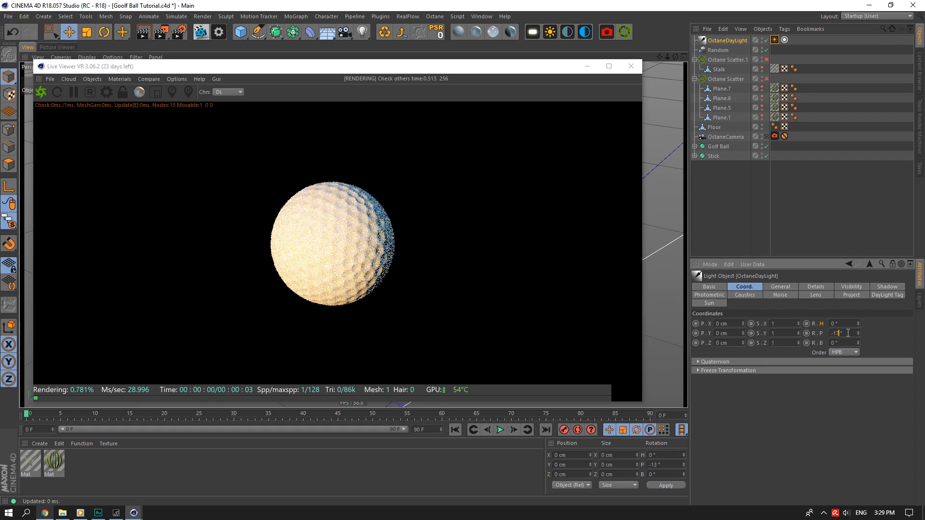
Switch the Octane kernel to Pathtracing with 2000 max samples and GI clamp 100.
click(139, 93)
click(49, 42)
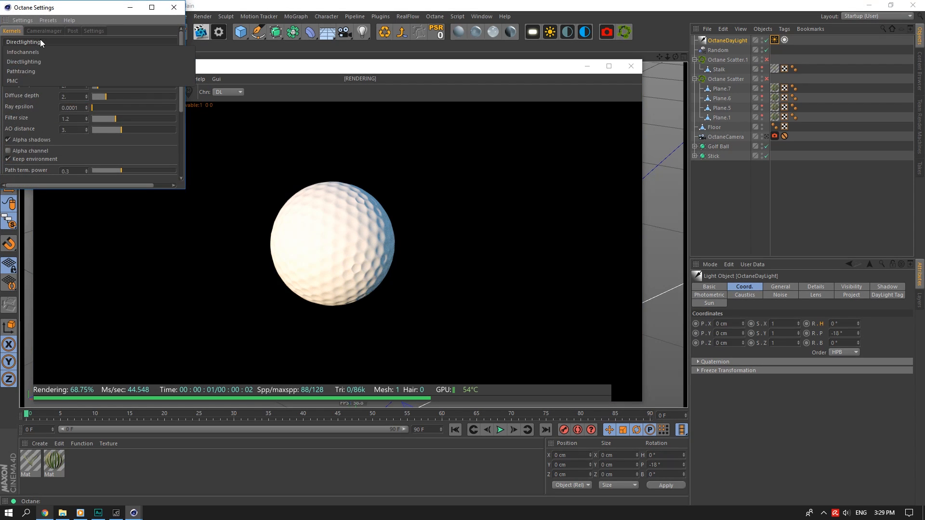
click(84, 73)
drag(80, 52, 61, 53)
text(2000)
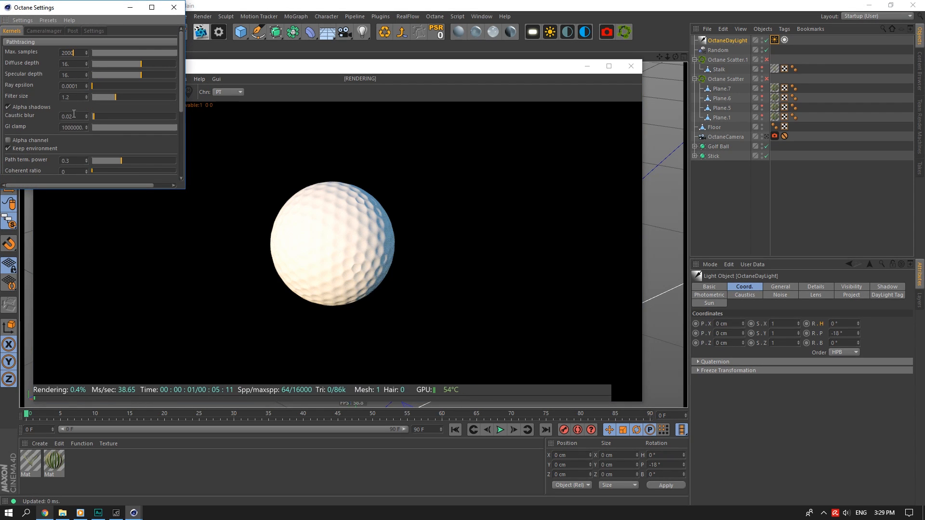
drag(64, 127, 99, 124)
text(00.)
key(Return)
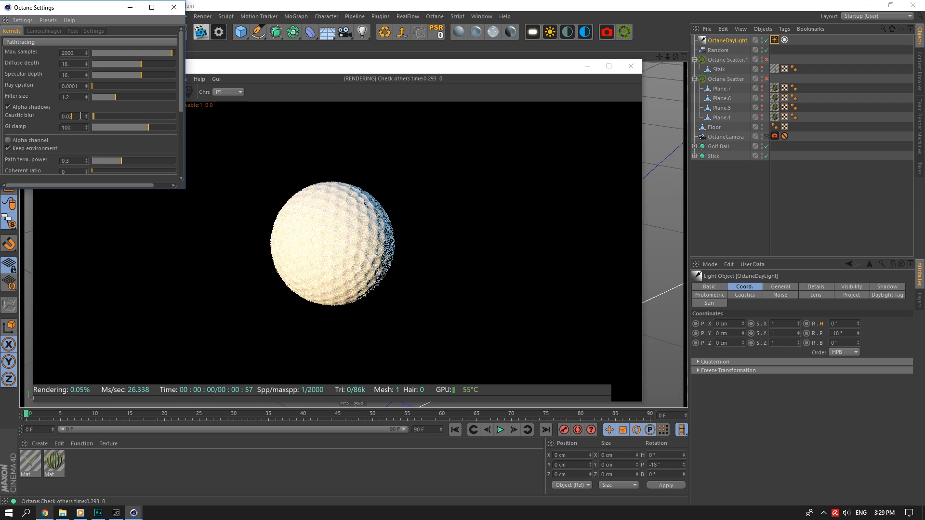
Set the camera imager to gamma 2.2, Linear response and highlight compression 1.
click(51, 31)
double_click(78, 50)
text(2.2)
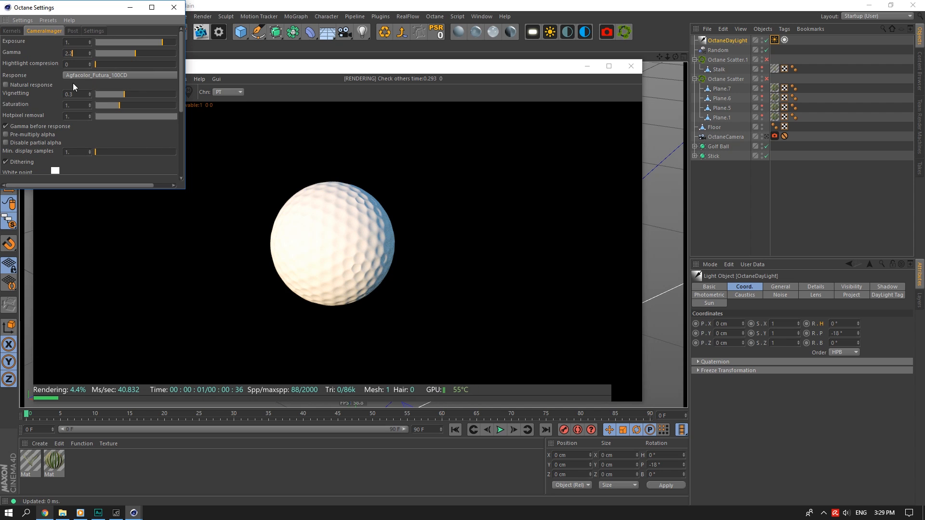
double_click(76, 93)
click(45, 85)
click(79, 75)
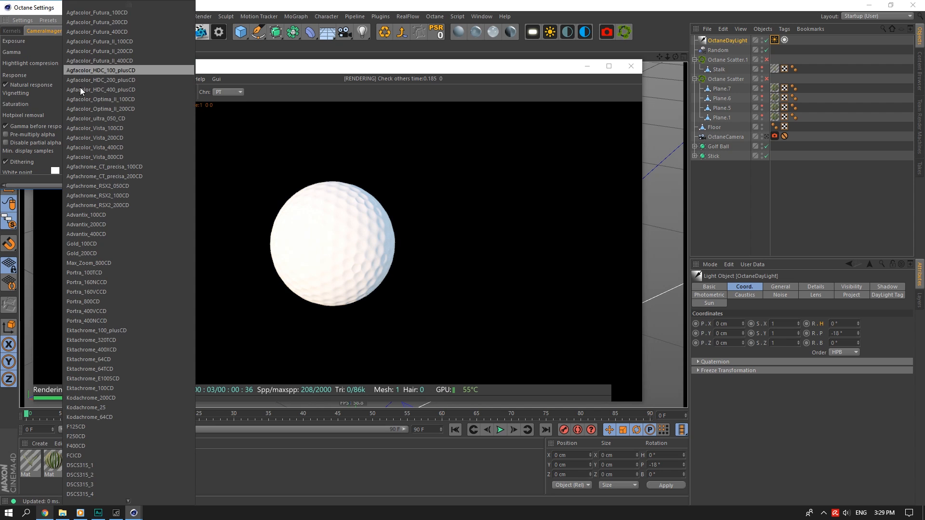
click(96, 497)
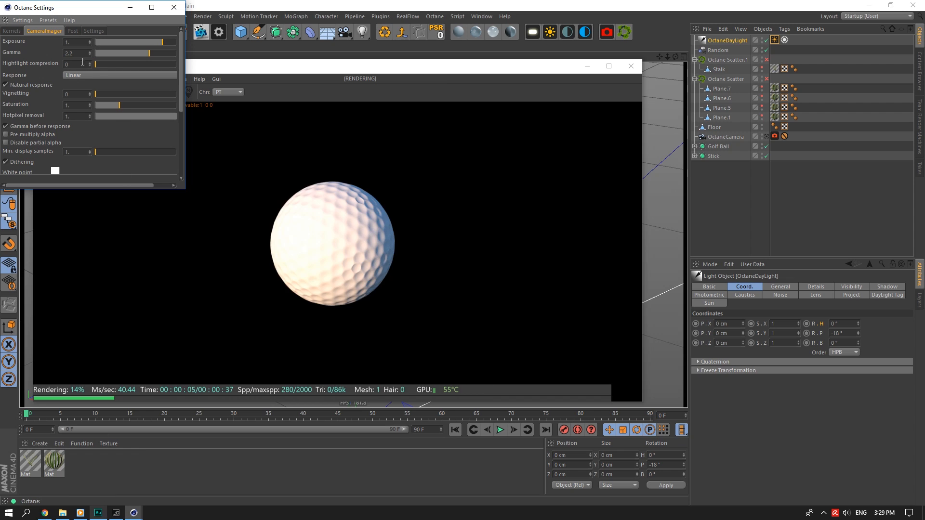
drag(120, 64, 287, 62)
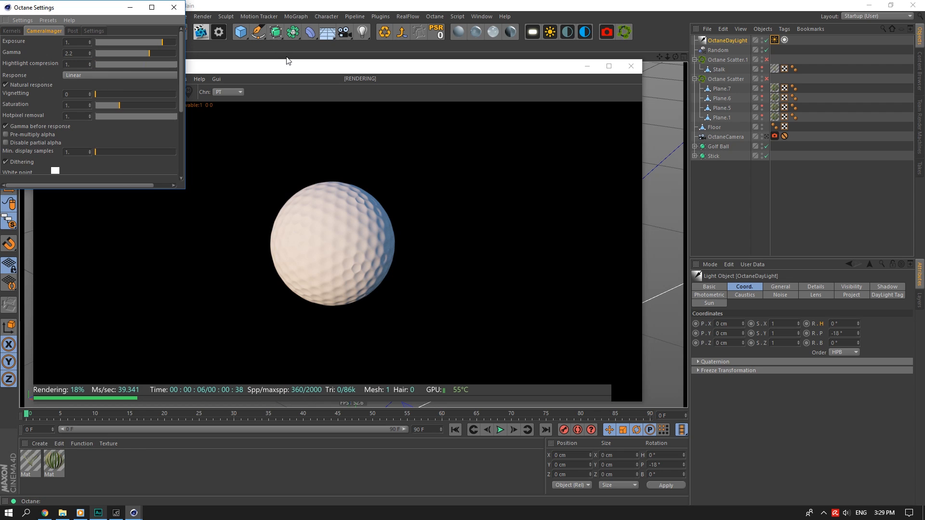
Create an OctGlossy material, apply it to the ball's Sphere with Cubic projection.
click(174, 7)
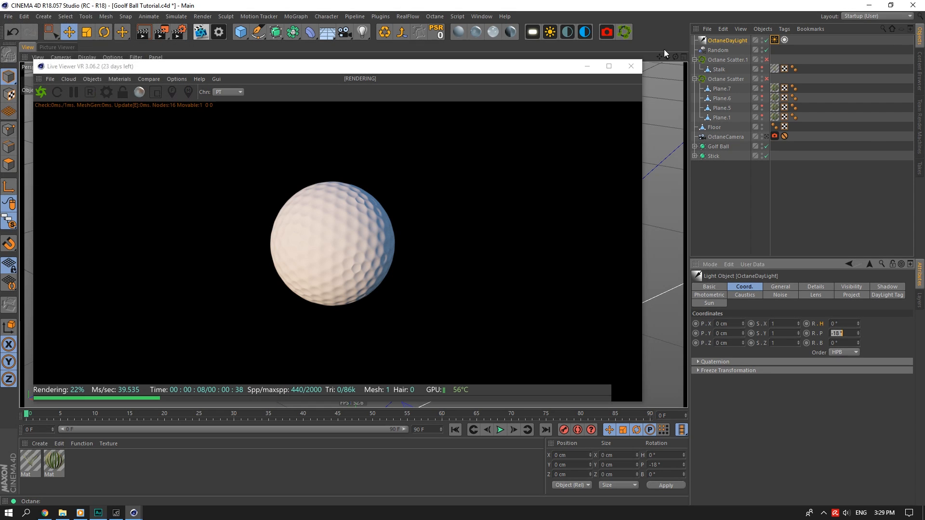
click(479, 32)
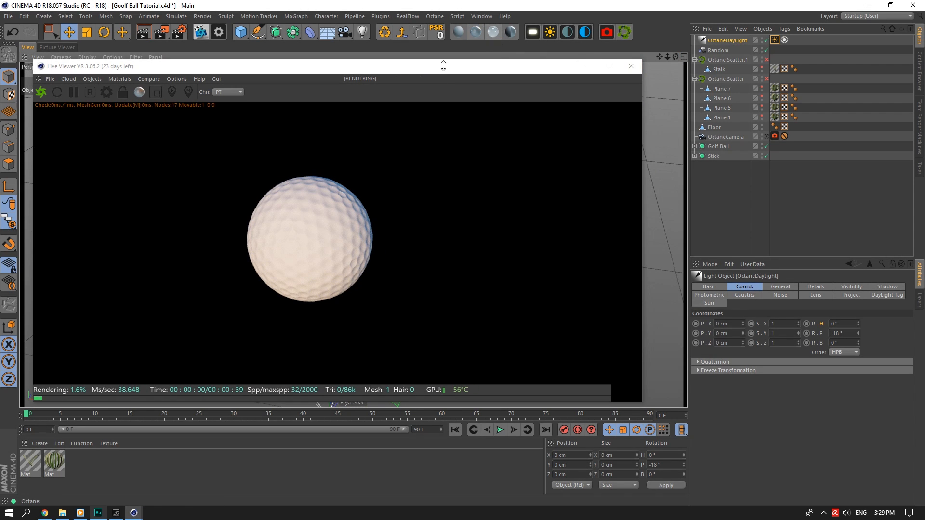
drag(31, 461, 719, 52)
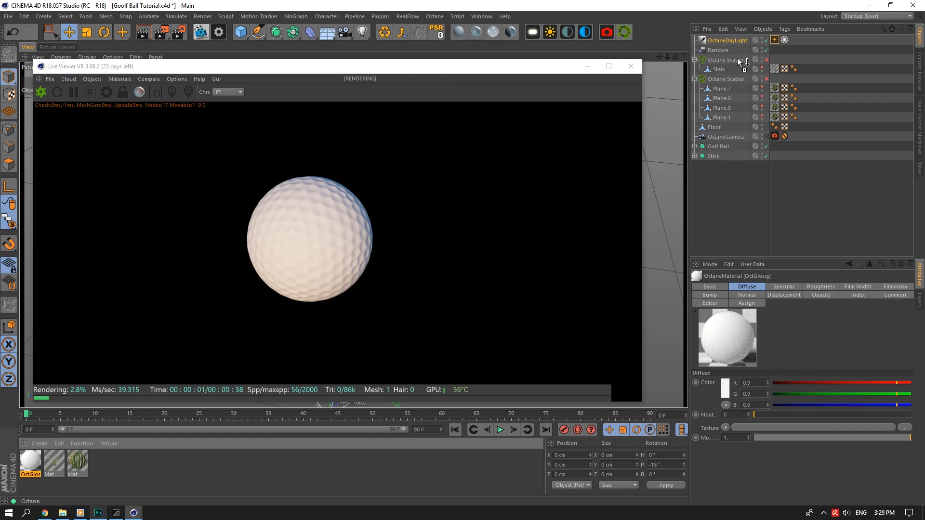
drag(731, 143, 794, 155)
click(695, 146)
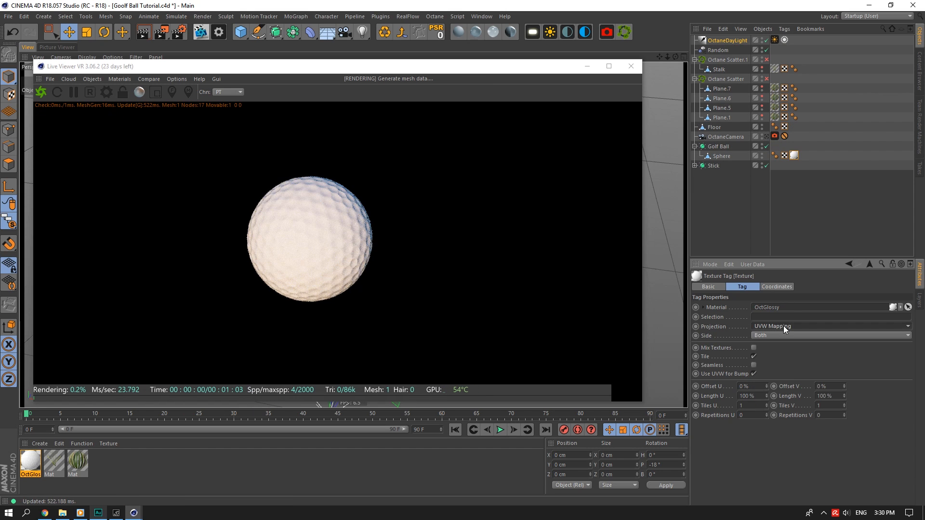
click(771, 327)
click(772, 374)
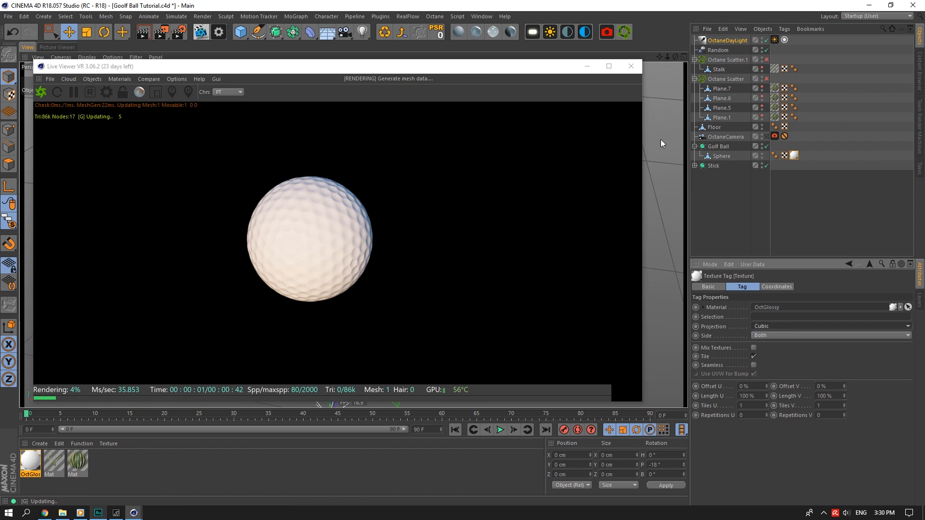
Add an ImageTexture to the material's Diffuse channel and browse the Desktop for an image.
double_click(29, 460)
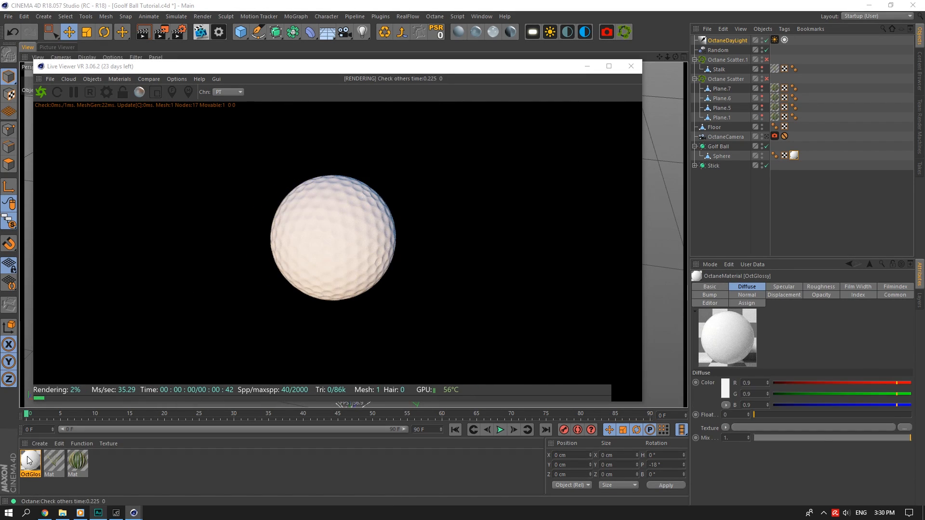
drag(341, 65, 703, 109)
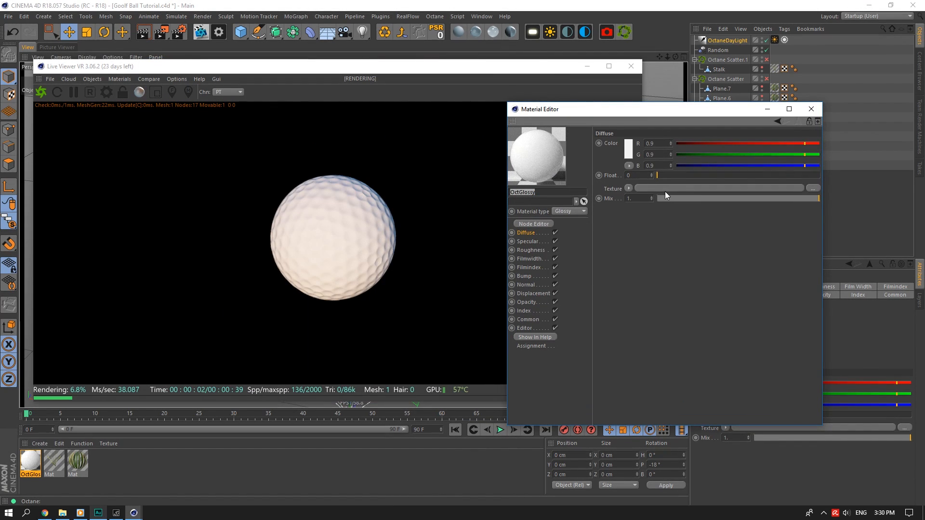
click(627, 188)
mouse_move(658, 380)
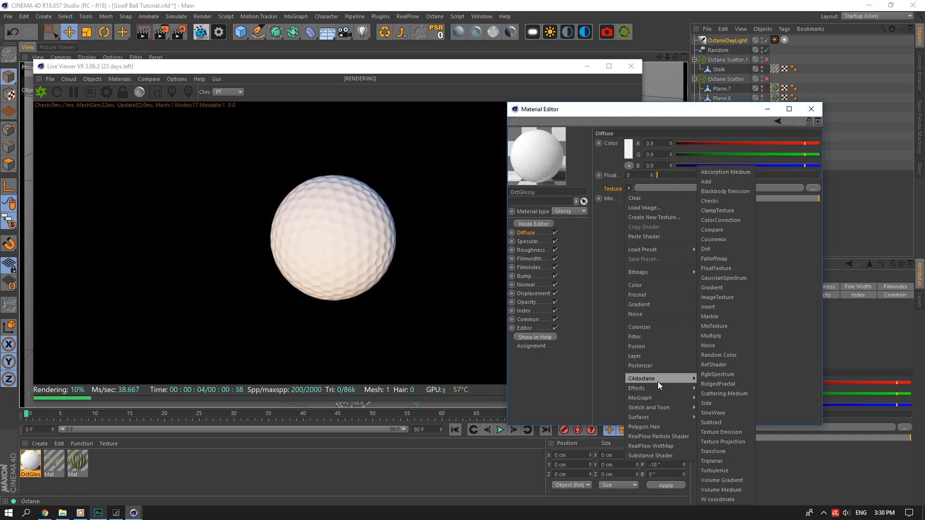
click(719, 297)
click(643, 207)
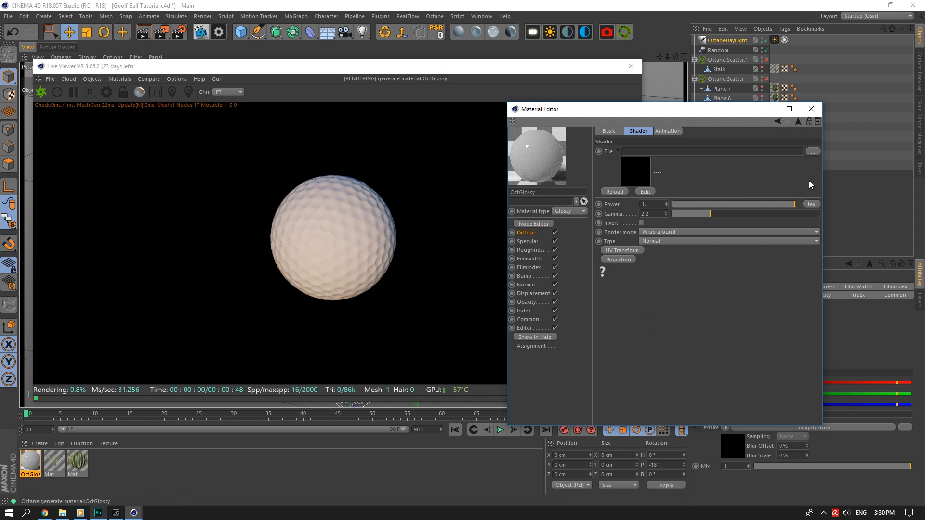
click(812, 152)
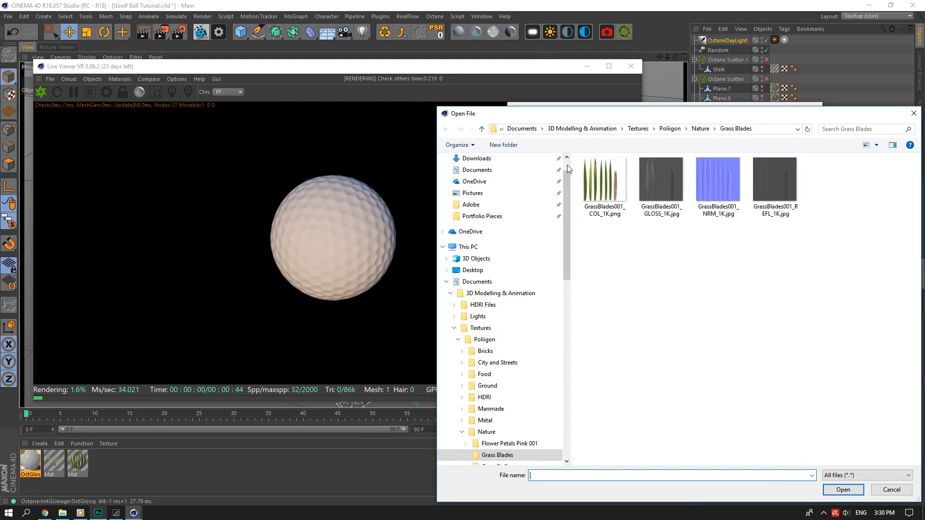
scroll(535, 174, up, 1)
click(508, 178)
mouse_move(917, 174)
mouse_down()
mouse_move(917, 235)
mouse_move(919, 175)
mouse_move(918, 193)
mouse_move(918, 182)
mouse_up()
Load the Nike Golf logo image and add a proportional UV transform scaled to 0.274434.
click(605, 343)
click(839, 488)
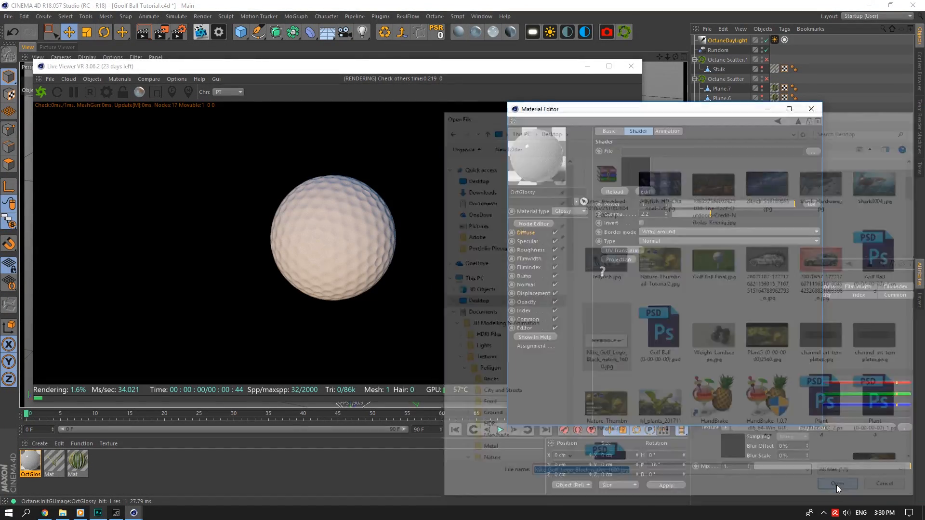
click(516, 291)
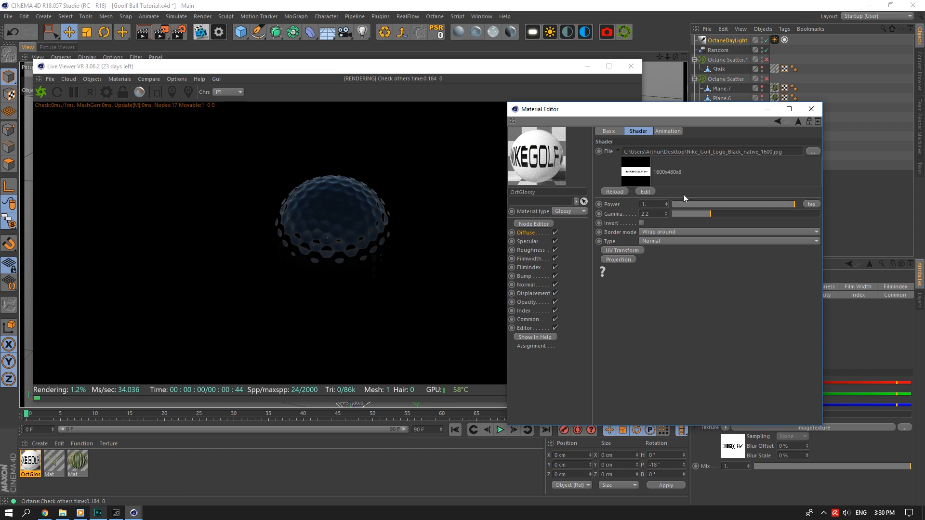
click(620, 253)
click(607, 251)
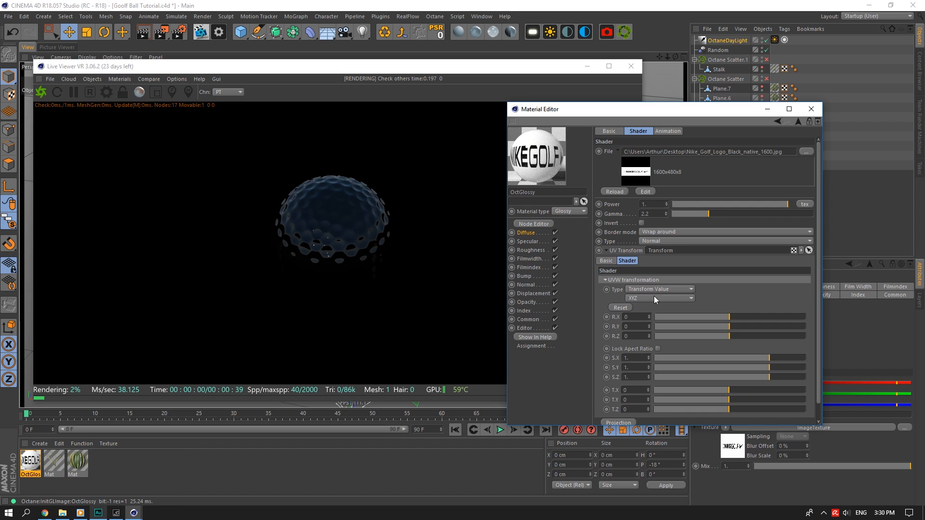
click(658, 349)
drag(766, 358, 753, 359)
Wrap the logo spherically around the ball with a White border mode.
click(614, 402)
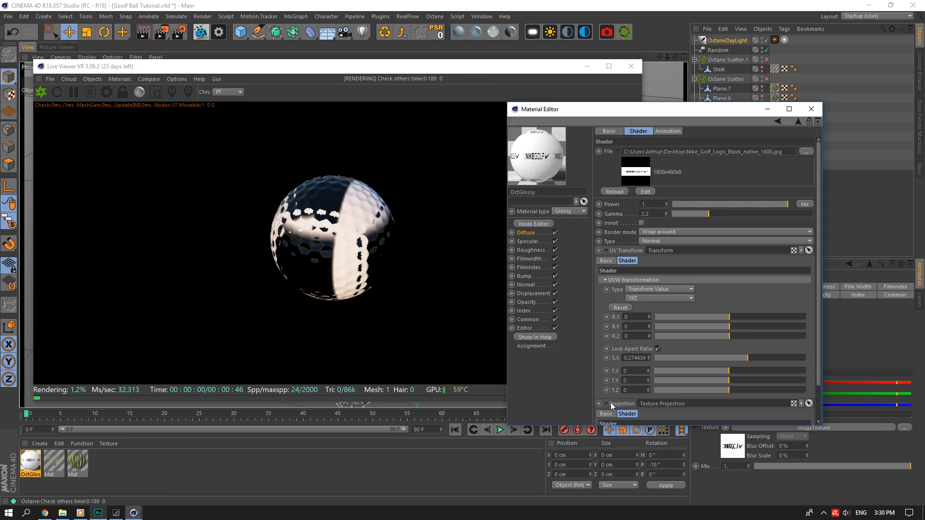
scroll(805, 408, down, 2)
click(690, 394)
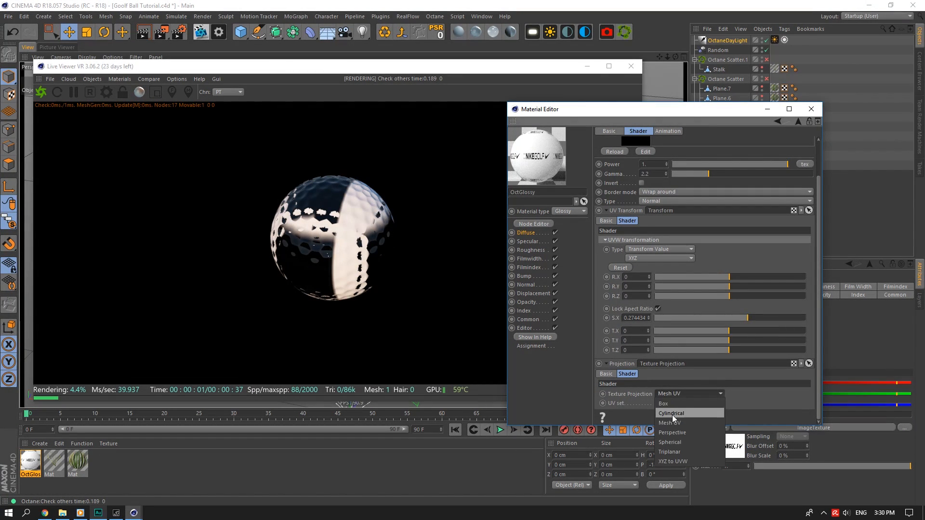
click(679, 442)
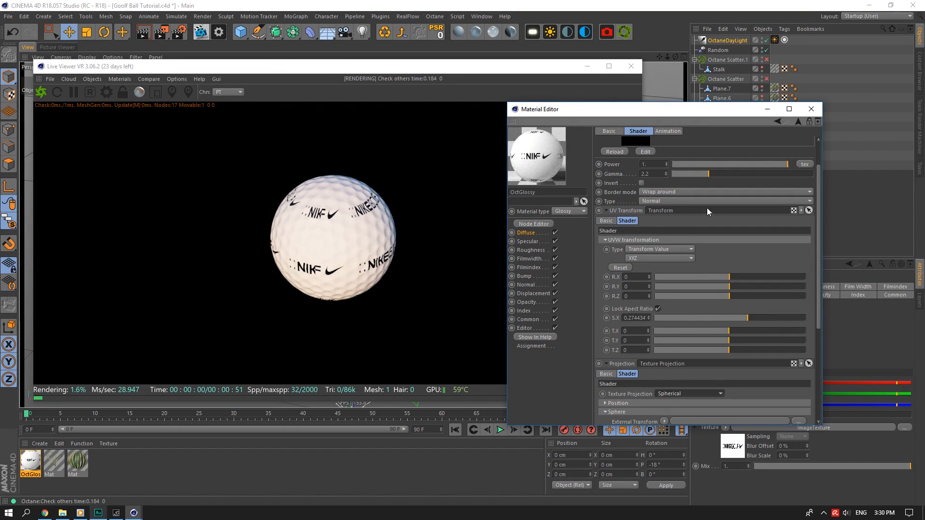
scroll(790, 202, up, 2)
click(671, 225)
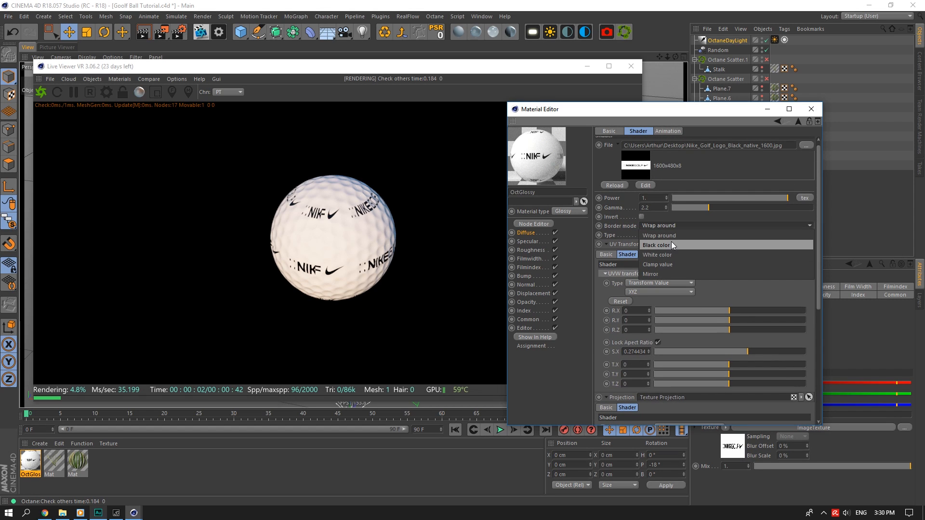
click(669, 253)
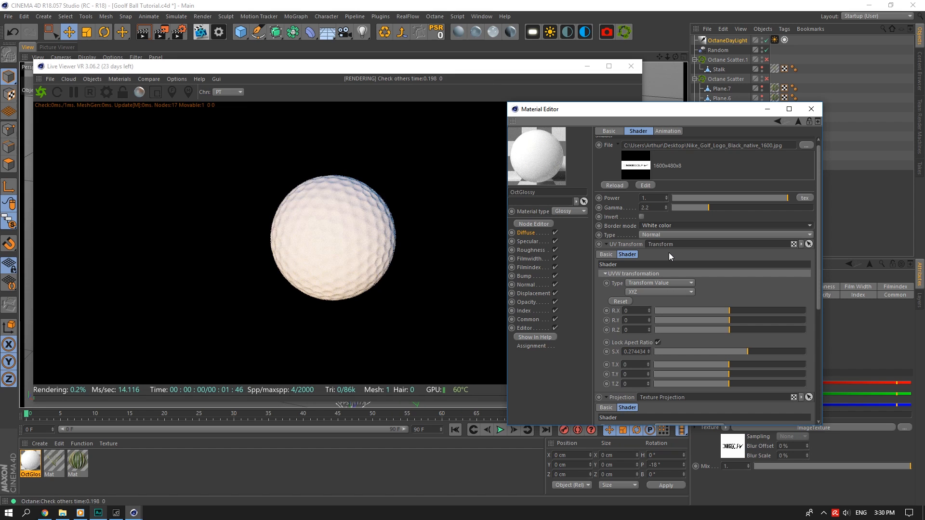
Enlarge the logo to scale 0.682112, move the material window aside and select Golf Ball.
click(682, 50)
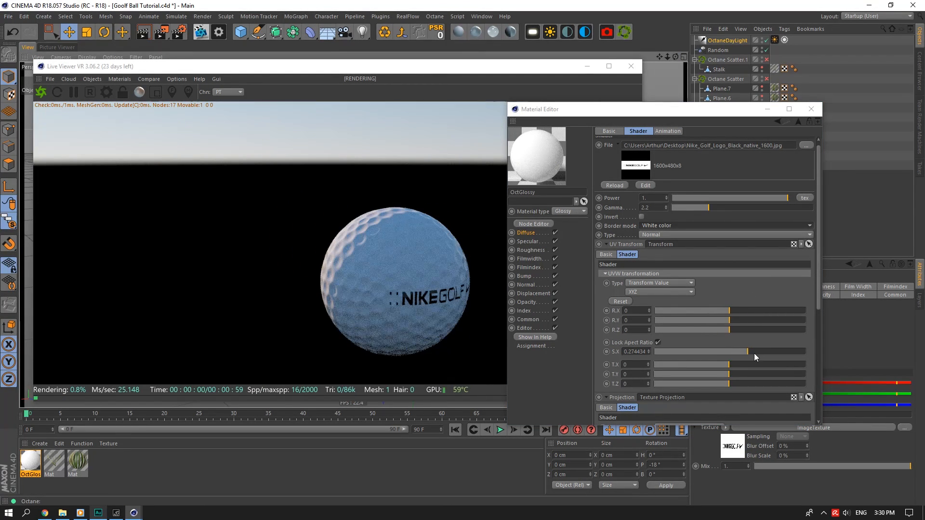
drag(755, 356, 765, 352)
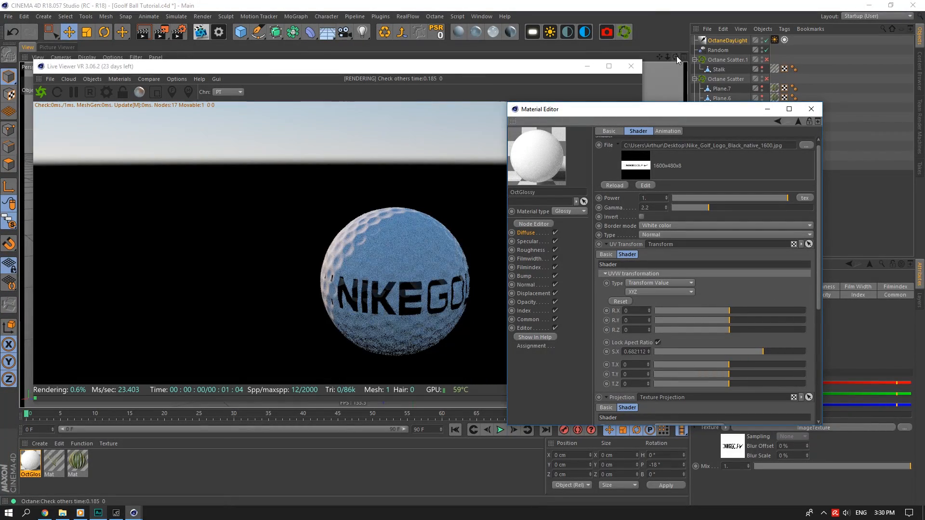
drag(627, 109, 720, 261)
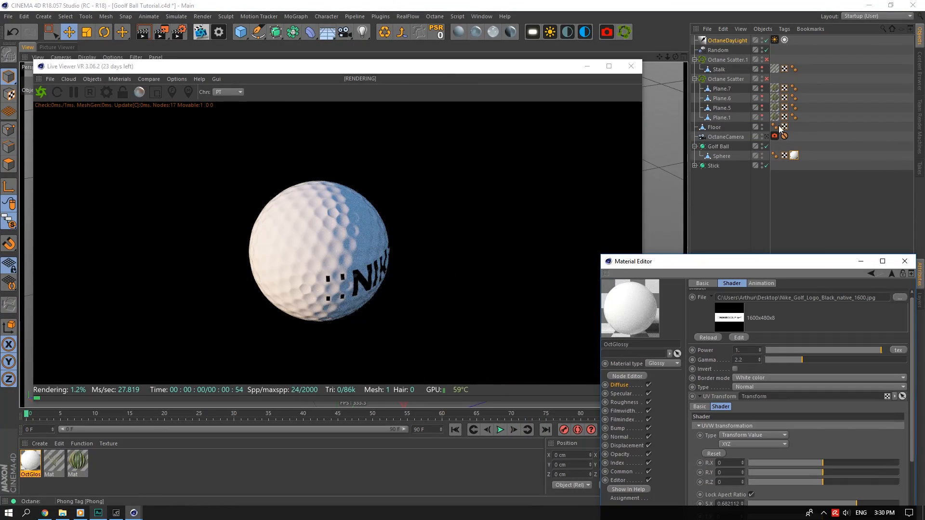
click(754, 144)
Rotate Golf Ball to H -157.364°, P 23.685°, B -18.507°, then open the glossy material's Bump channel.
drag(480, 62, 618, 242)
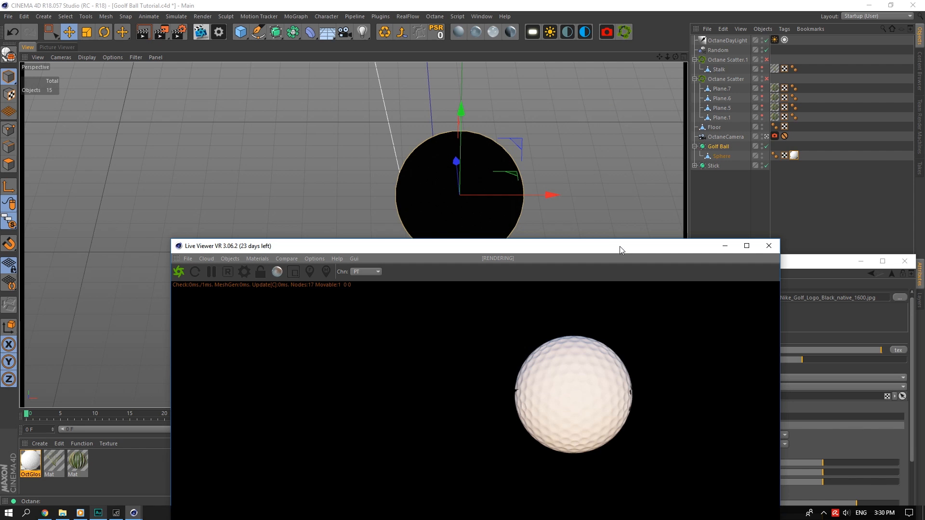
click(104, 32)
drag(470, 227, 474, 152)
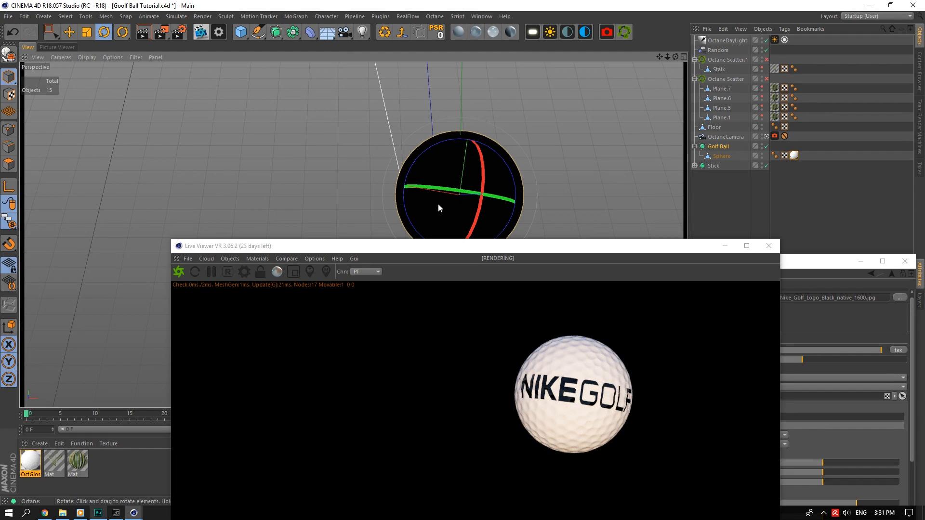
drag(557, 250, 452, 53)
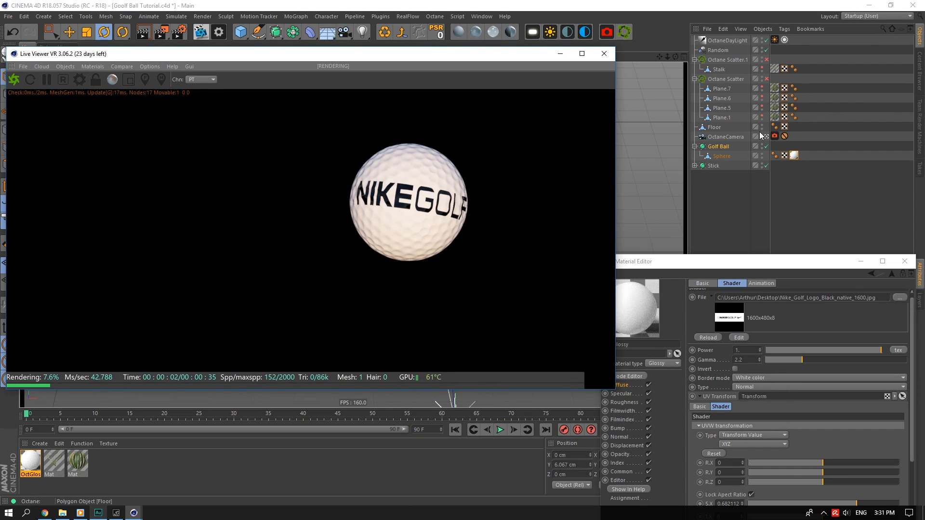
alt+drag(651, 96, 667, 59)
drag(675, 261, 677, 135)
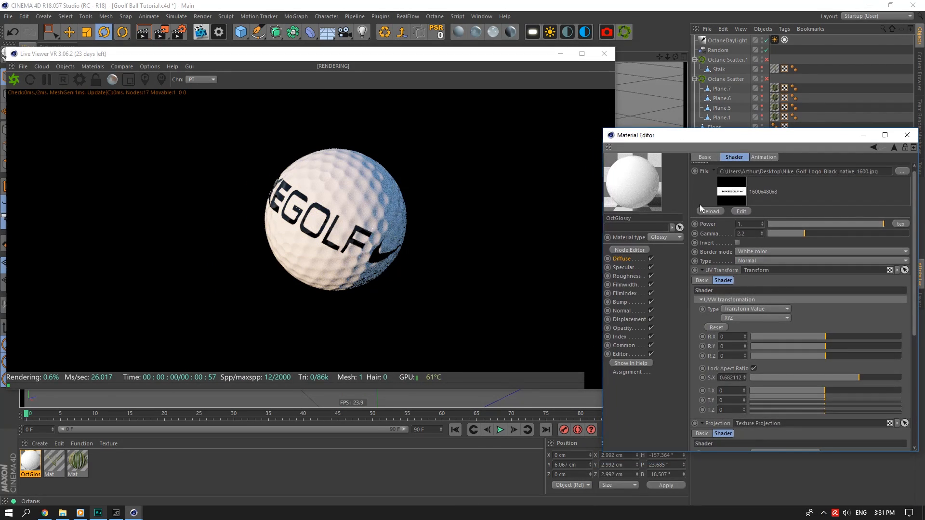
click(621, 302)
Load ScratchesMixed006_OVERLAY_VAR1_3K.jpg as an Octane image texture in the Bump channel.
click(726, 175)
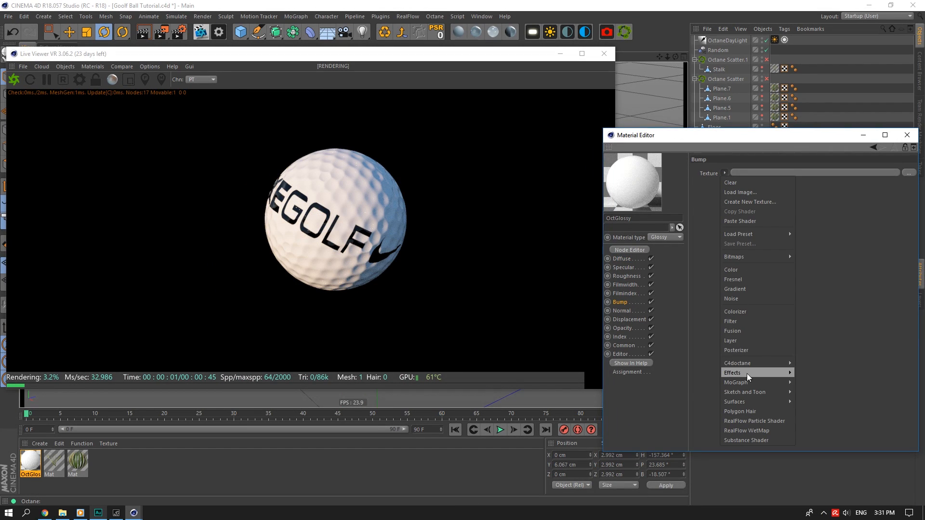
mouse_move(766, 368)
click(816, 299)
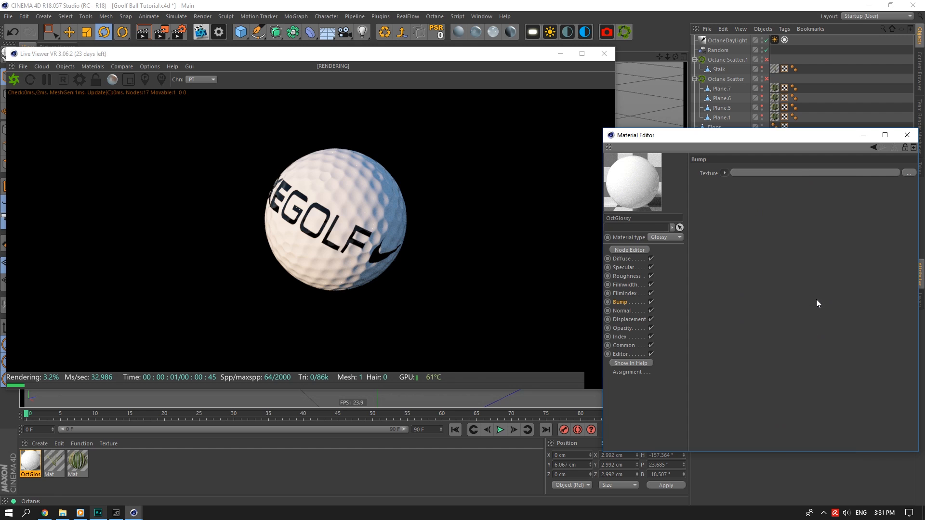
click(771, 173)
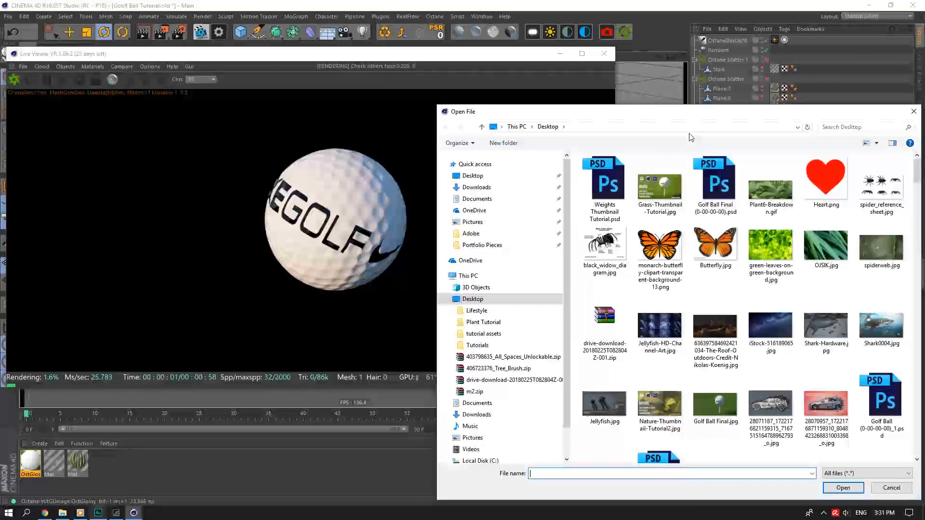
click(481, 379)
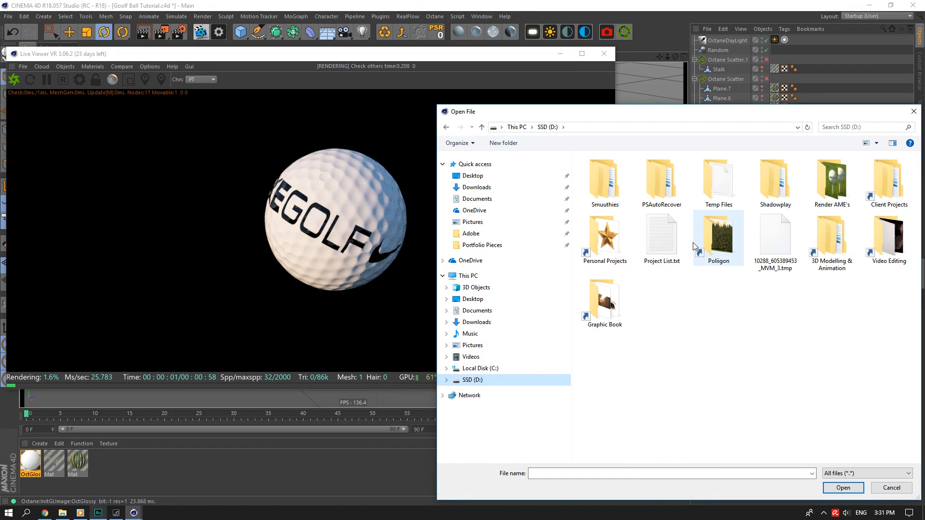
double_click(609, 298)
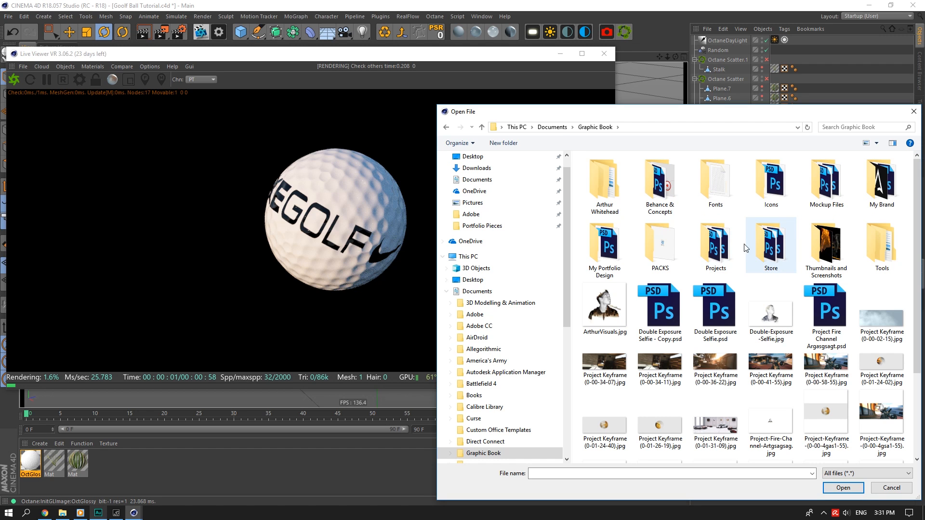
click(449, 128)
double_click(719, 236)
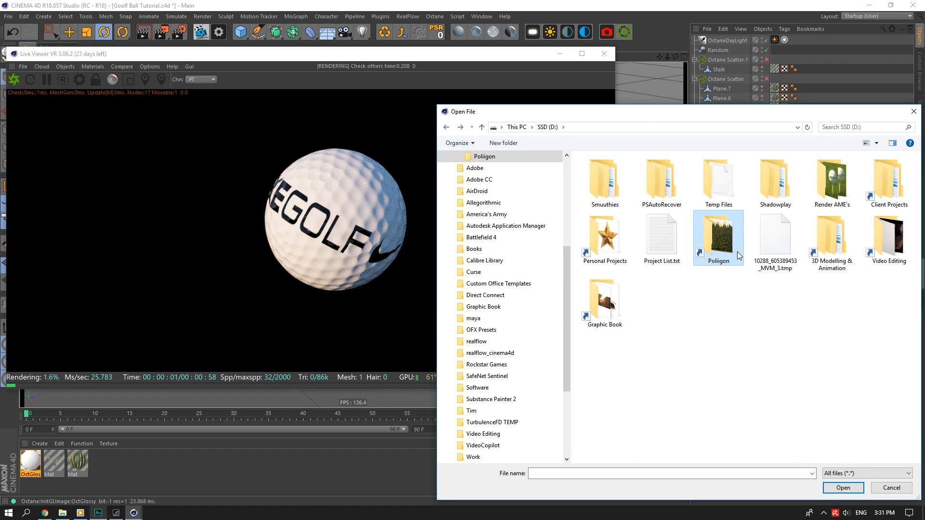
double_click(832, 239)
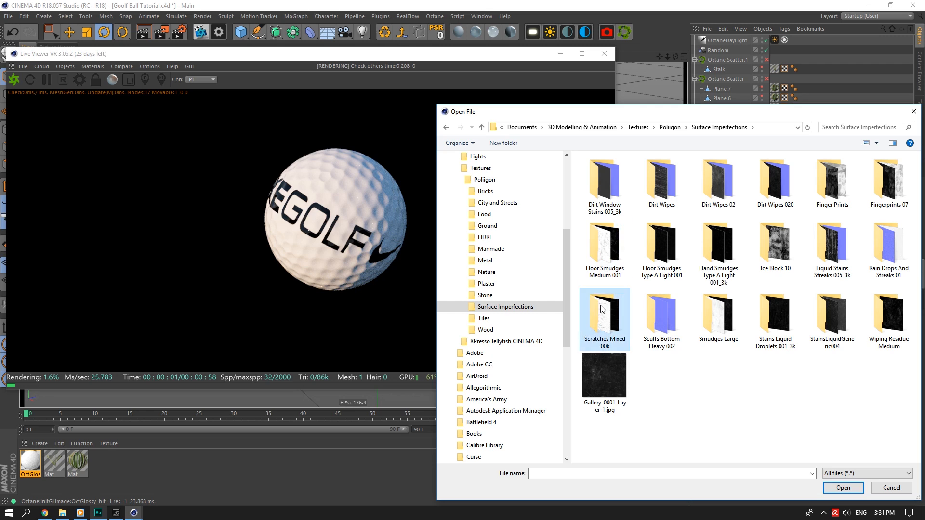
double_click(604, 318)
click(661, 181)
click(843, 487)
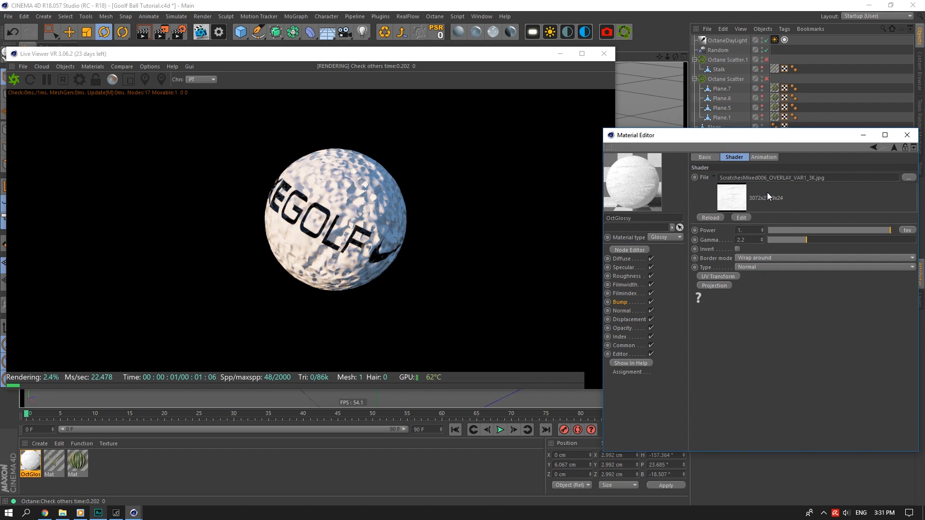
Add a locked-aspect UV transform scaled to 0.1 and lower the bump power to 0.005.
click(719, 276)
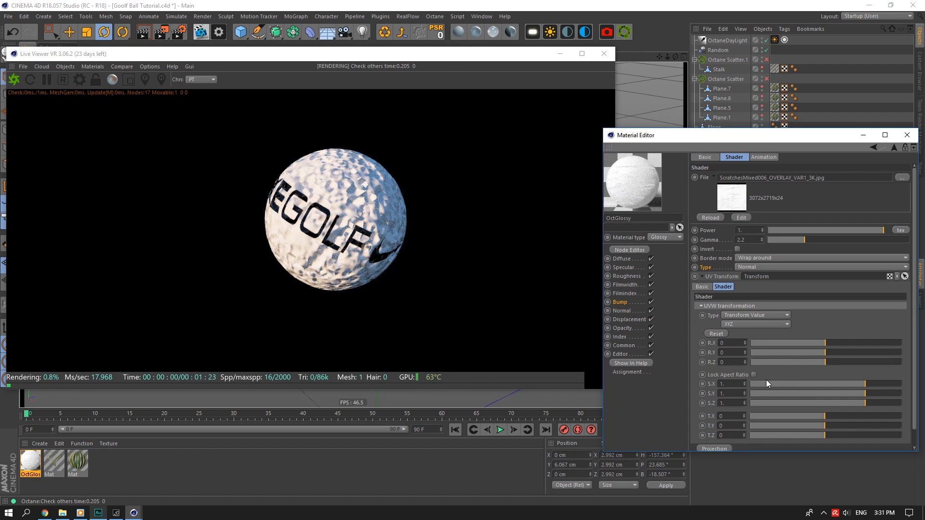
click(754, 374)
click(738, 381)
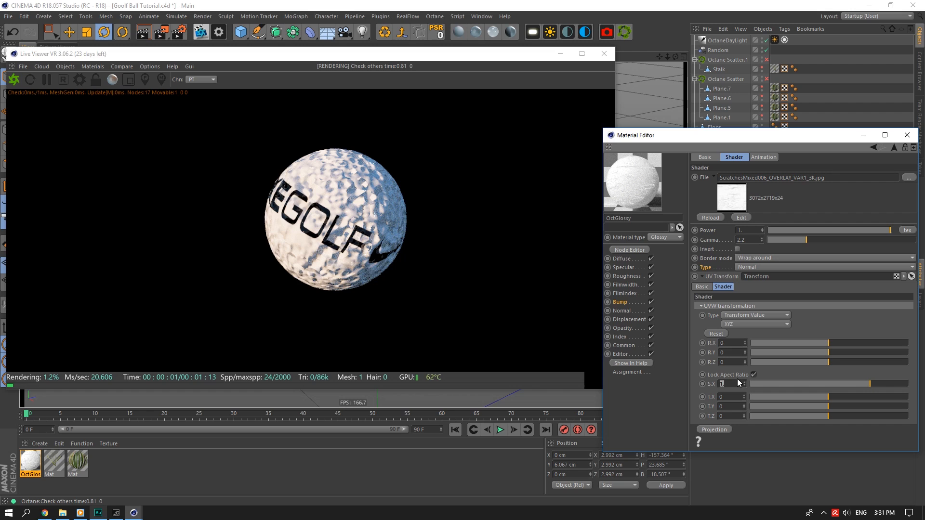
text(0.1)
click(735, 362)
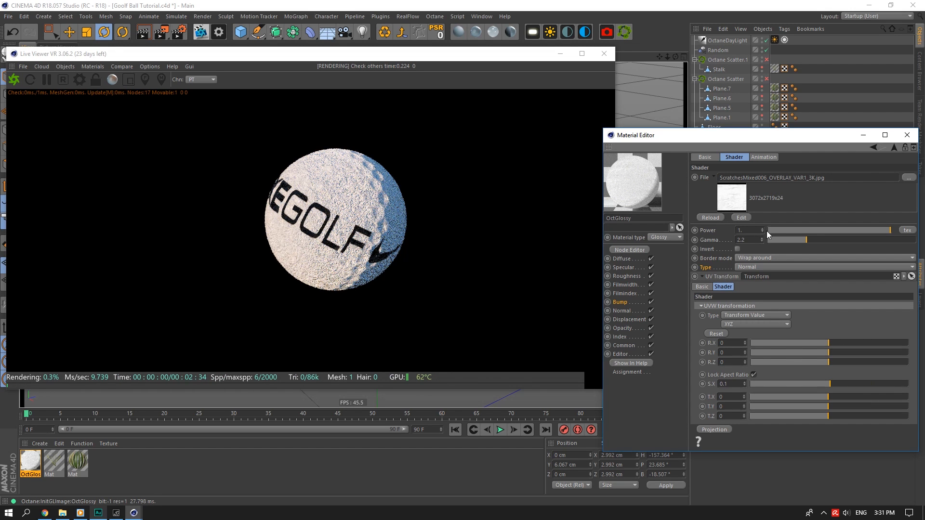
click(745, 230)
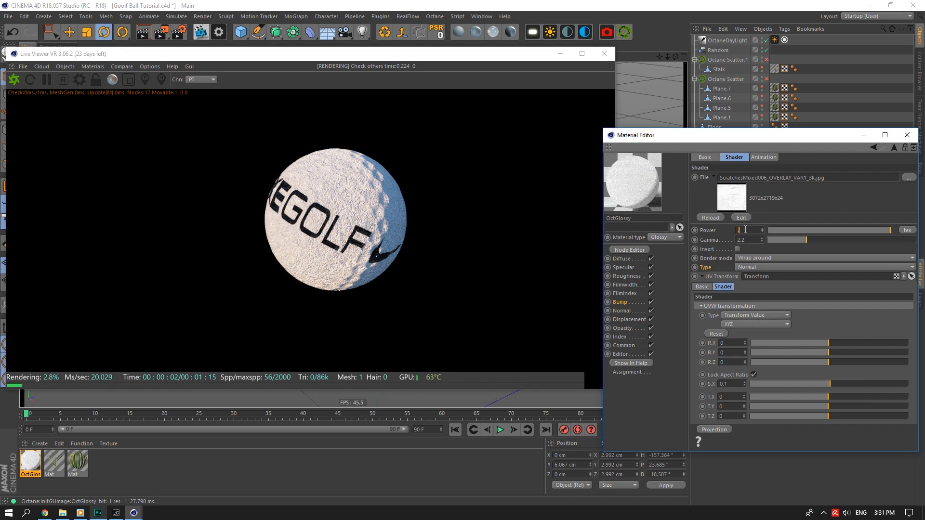
key(Return)
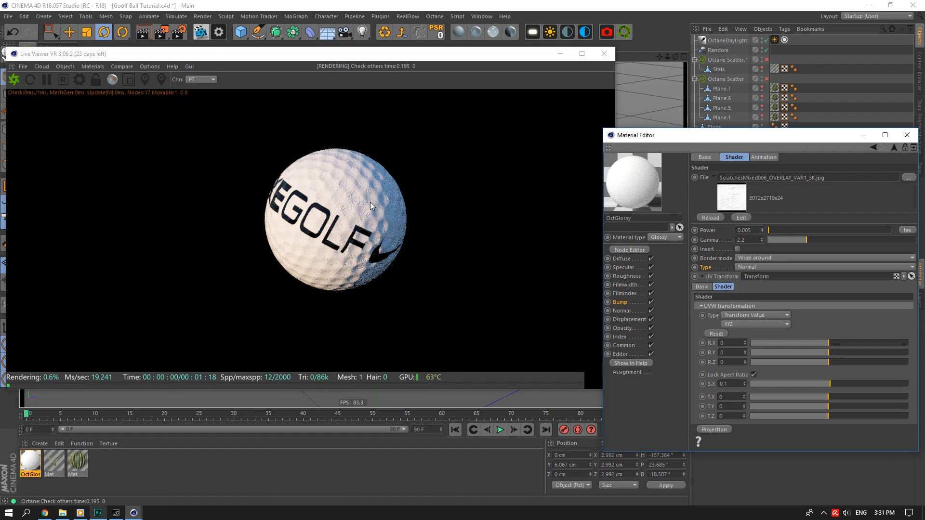
click(762, 231)
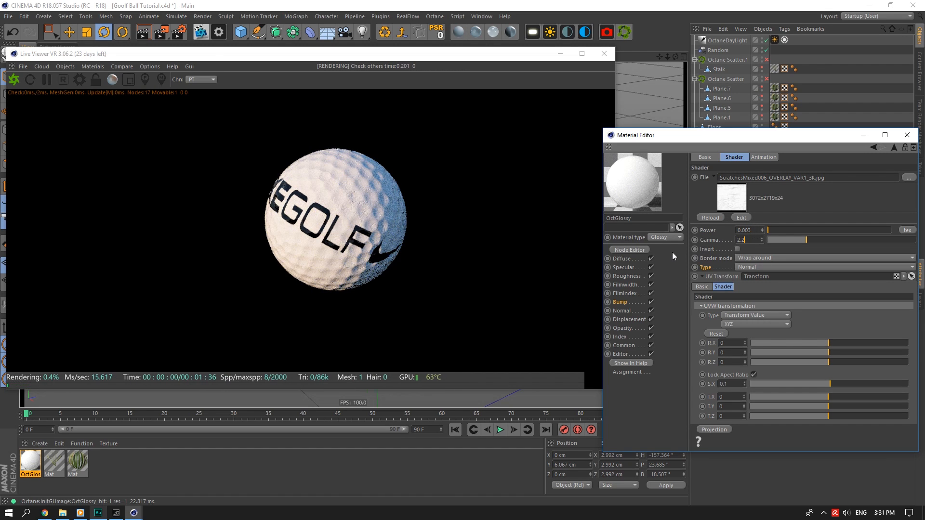
click(634, 301)
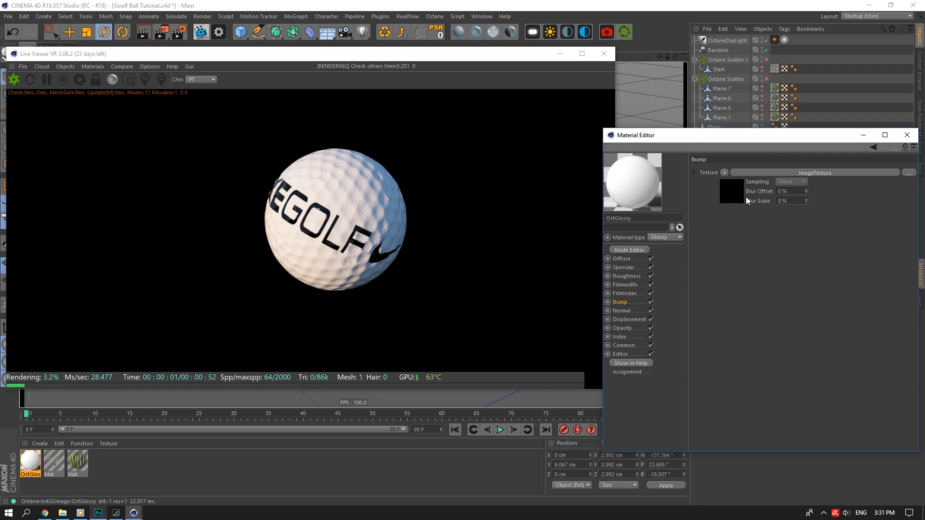
In the node graph, feed an Add node into the Bump input and add a new image texture node.
click(631, 250)
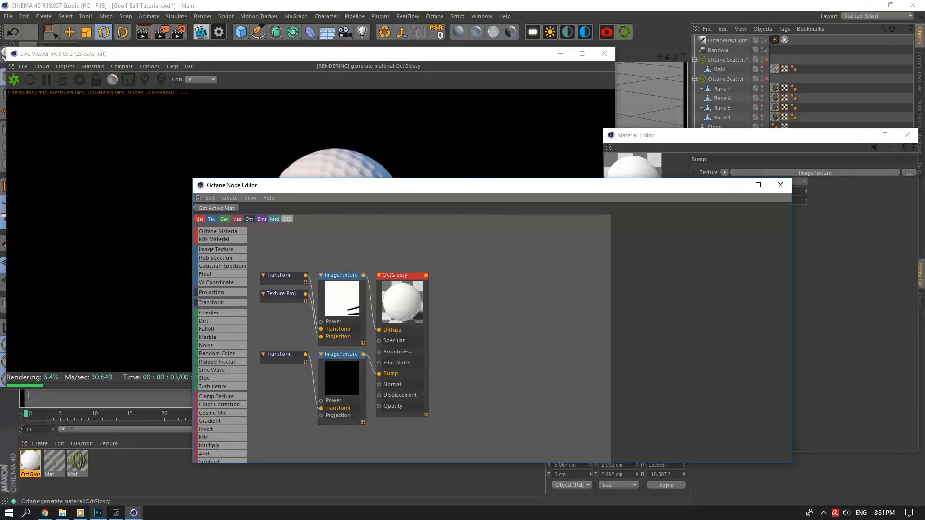
scroll(520, 332, down, 1)
drag(459, 390, 443, 448)
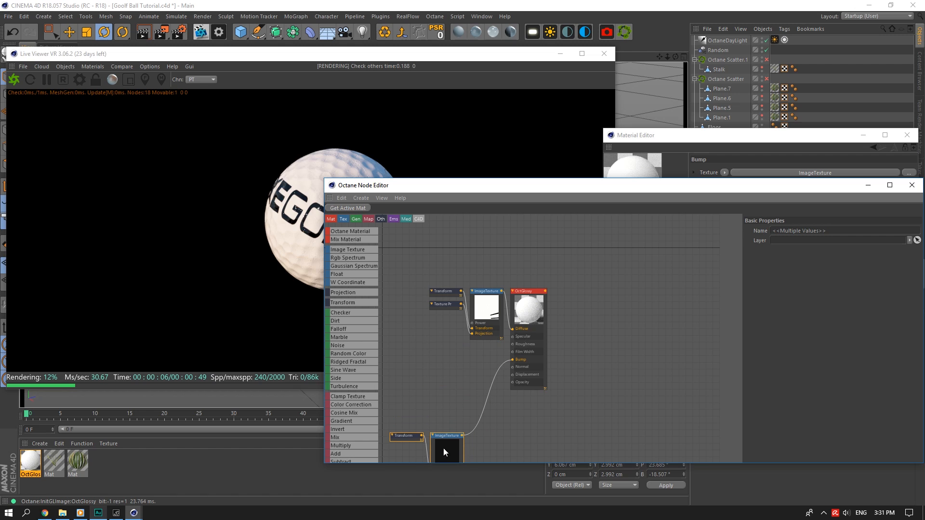
mouse_move(478, 410)
mouse_down()
mouse_move(461, 435)
mouse_move(480, 434)
mouse_up()
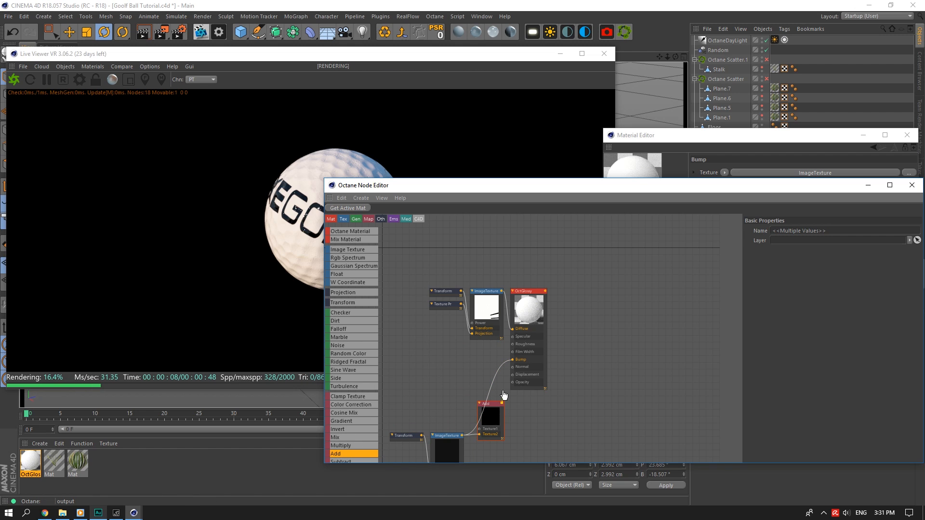
drag(512, 364, 512, 360)
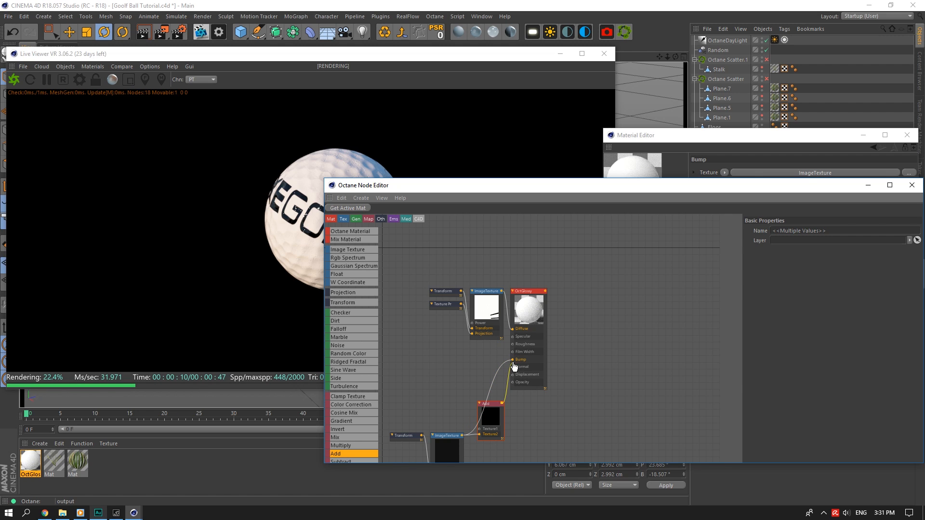
drag(514, 365, 513, 360)
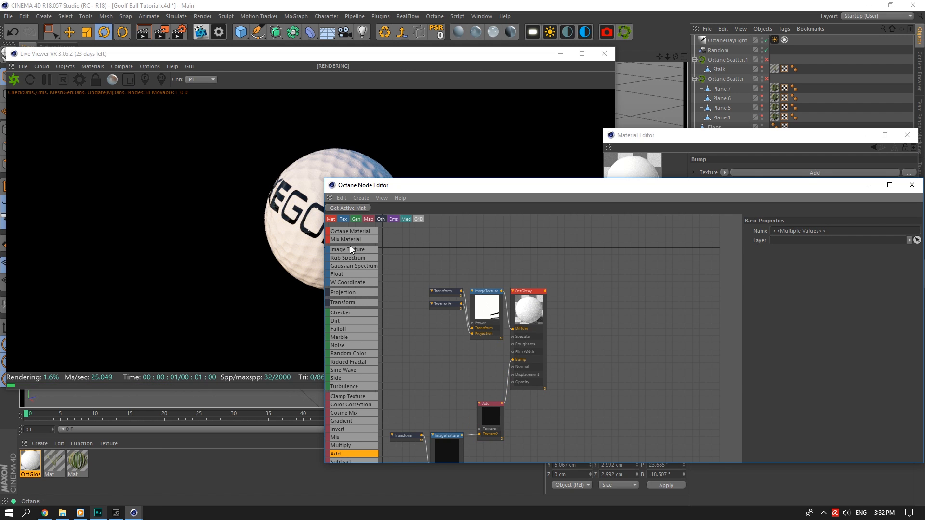
drag(447, 385, 452, 370)
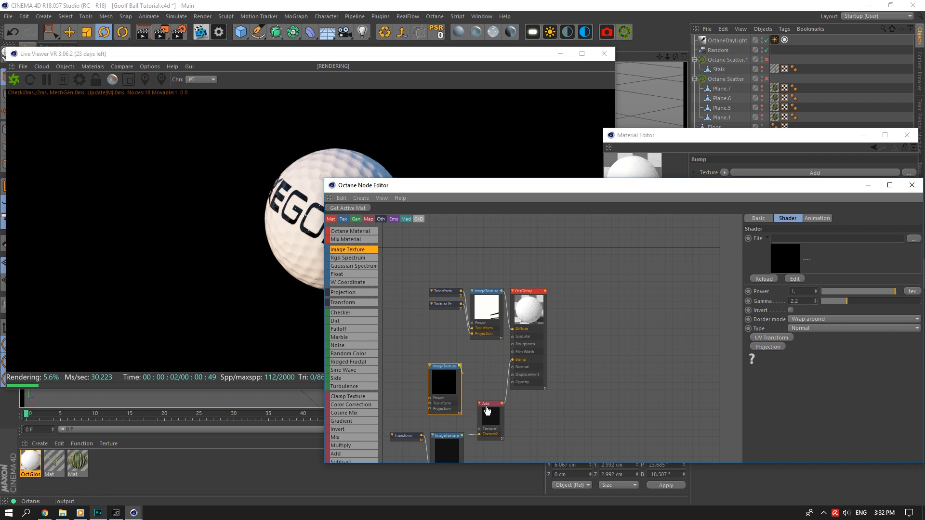
Load Gallery_0001_Layer-1.jpg into the new texture node and resize the live render window.
double_click(444, 382)
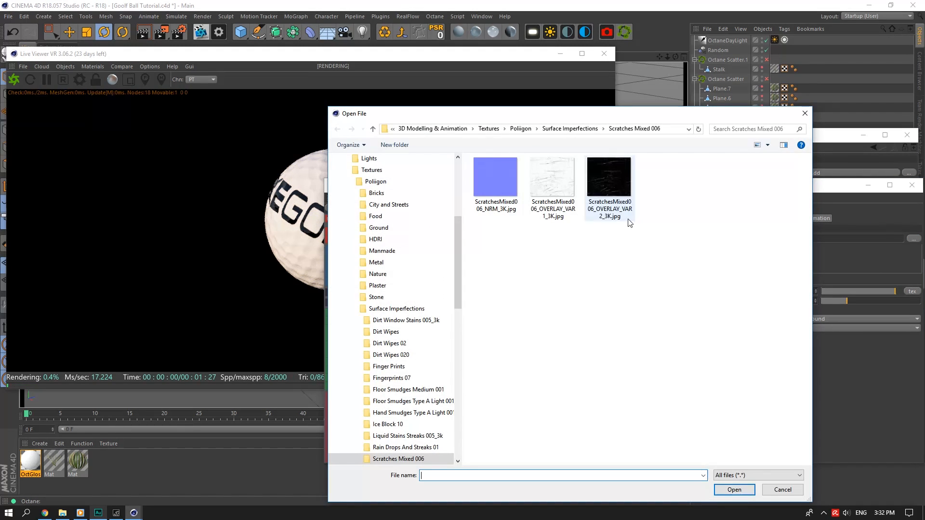
click(570, 129)
click(496, 381)
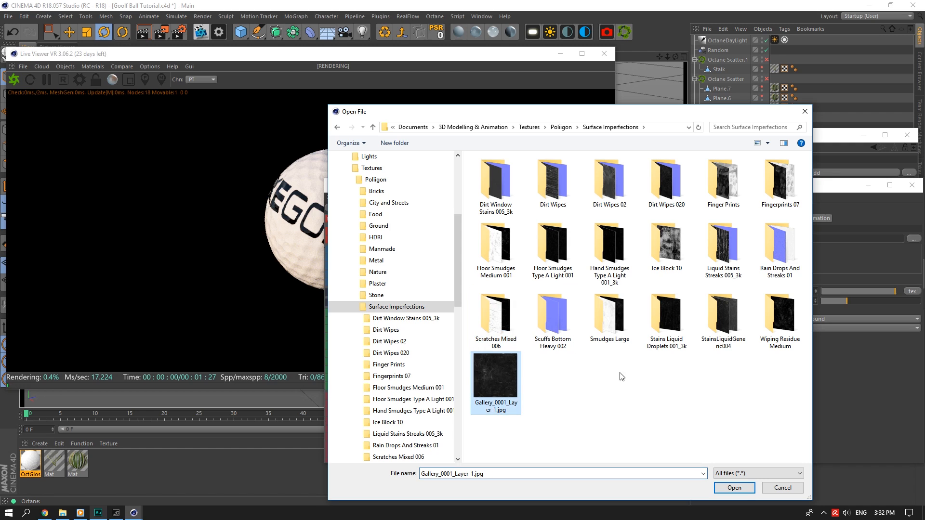
click(748, 494)
click(550, 104)
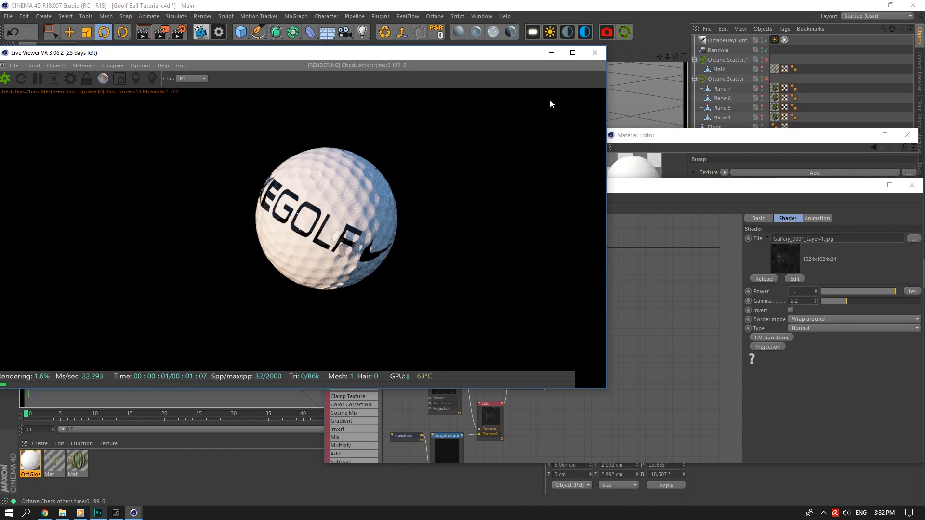
drag(609, 155, 531, 157)
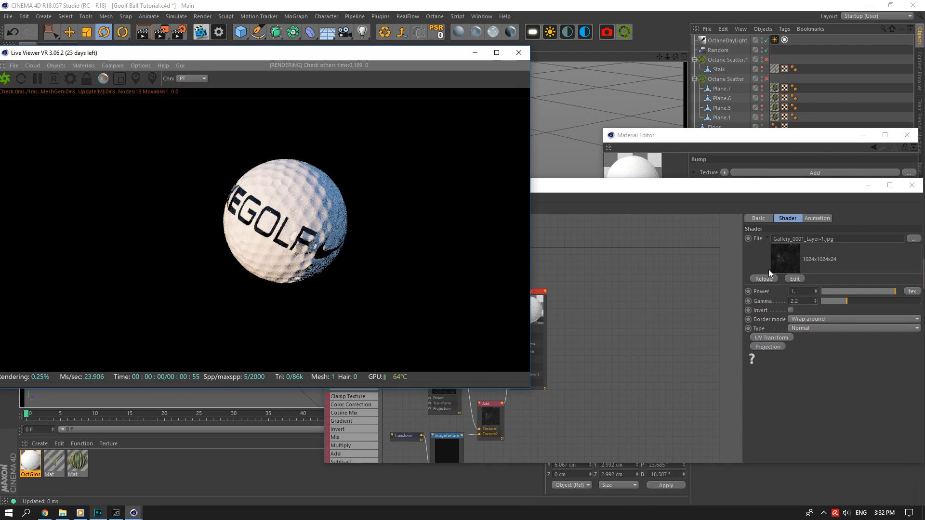
drag(528, 158, 571, 159)
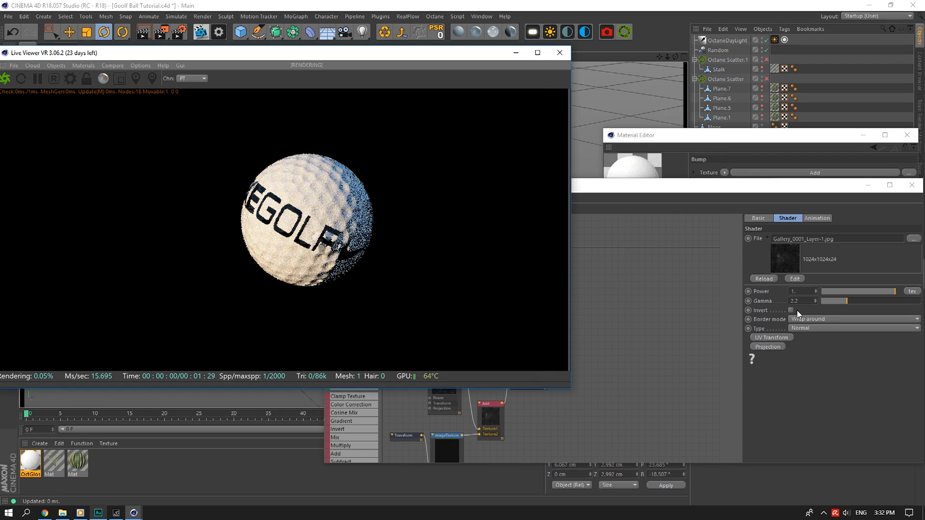
click(774, 338)
Give the dirt texture a locked-aspect UV transform scaled to 0.111887.
click(755, 338)
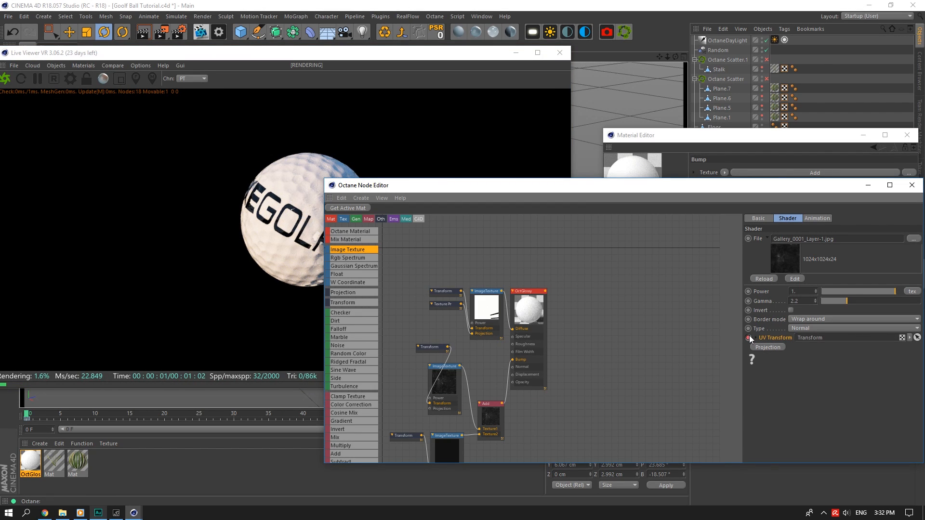
drag(330, 184, 482, 141)
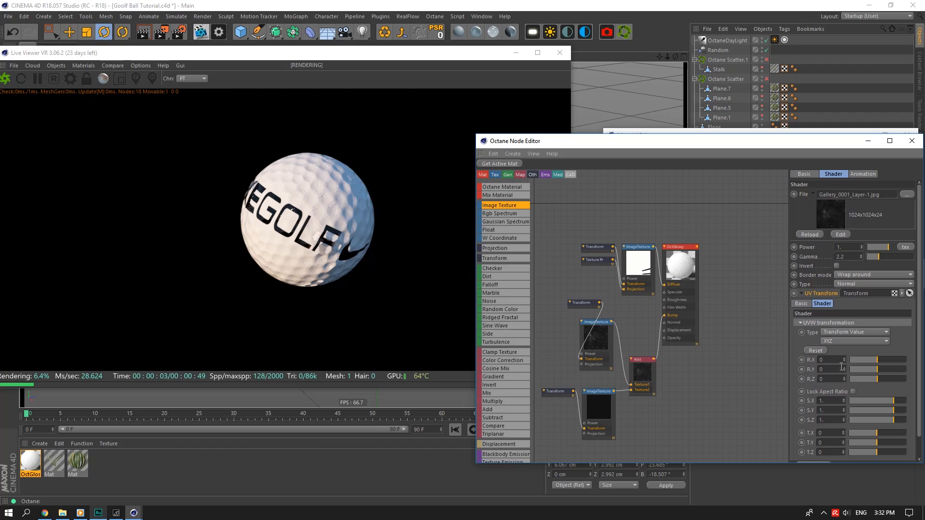
click(852, 392)
drag(895, 399, 880, 400)
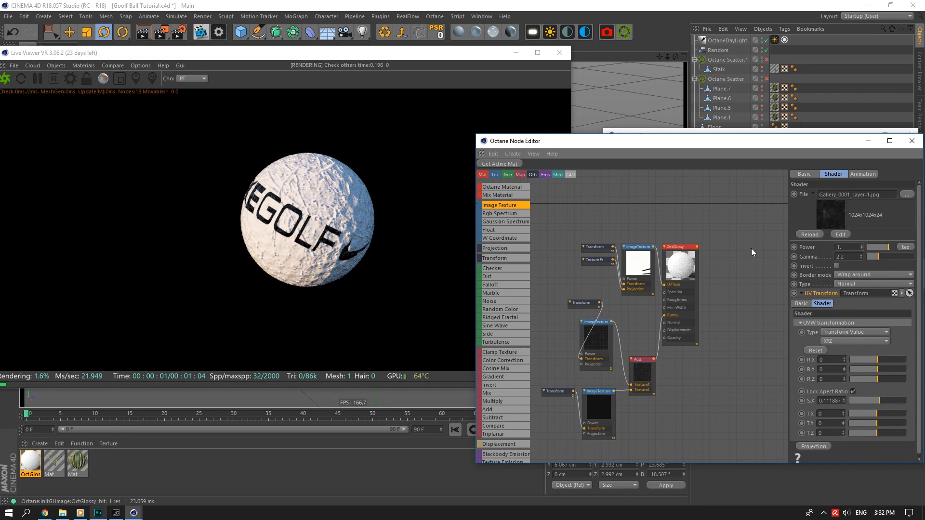
Try bump powers 0.01, 0.05 and 0.03, settle on 0.02, and close the node editor.
double_click(852, 251)
text(0)
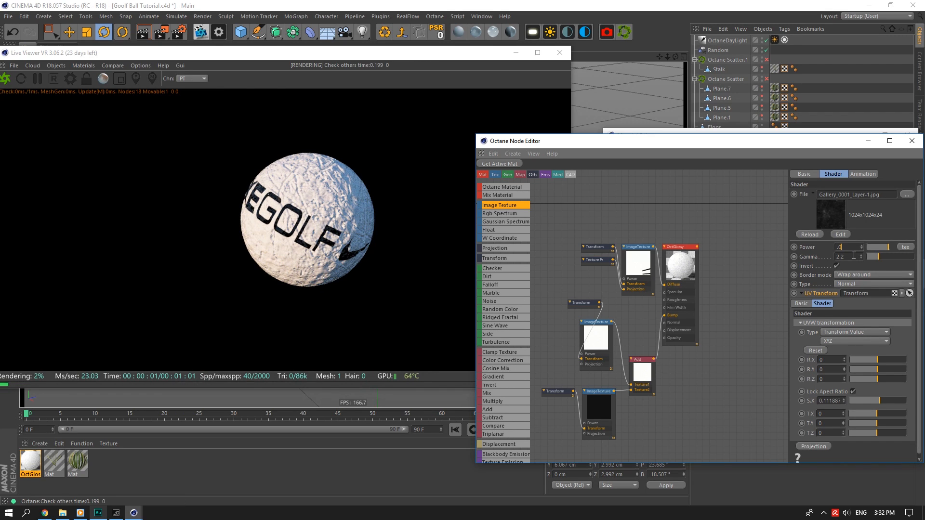
text(.01)
click(852, 257)
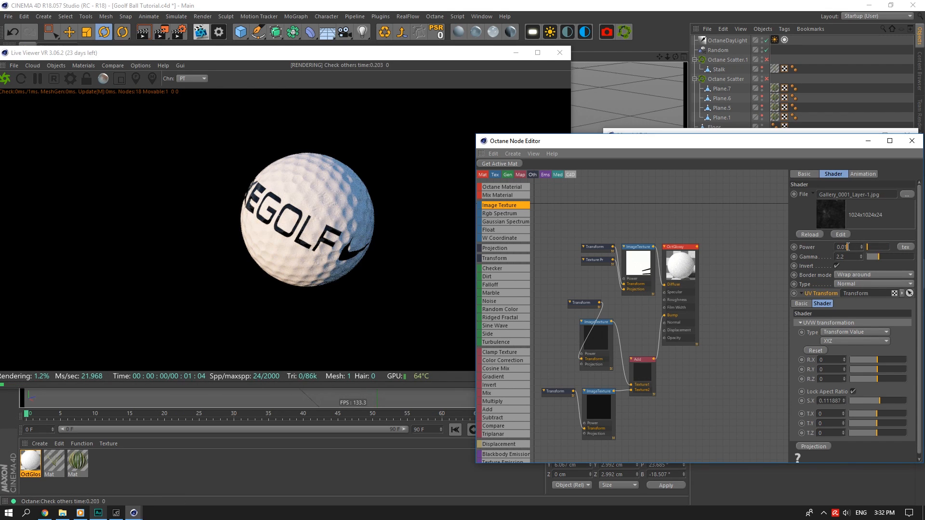
text(5)
key(Return)
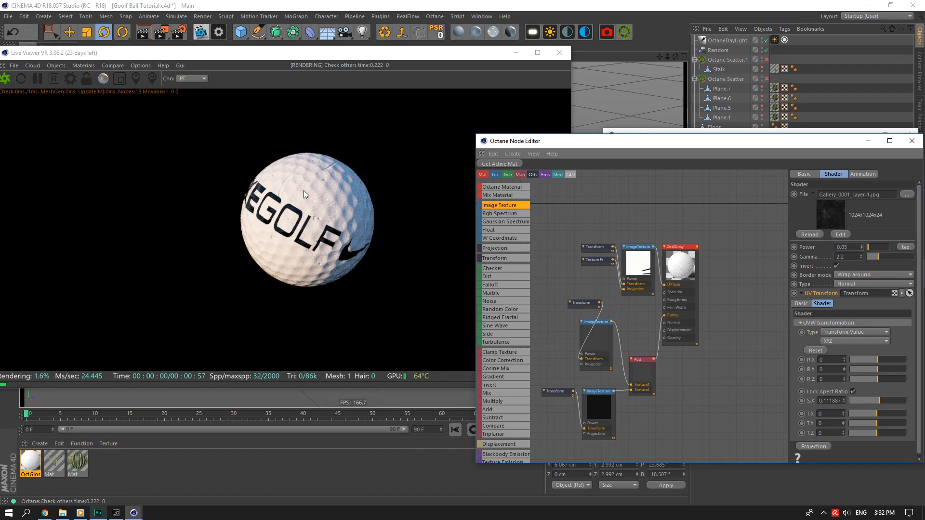
key(Return)
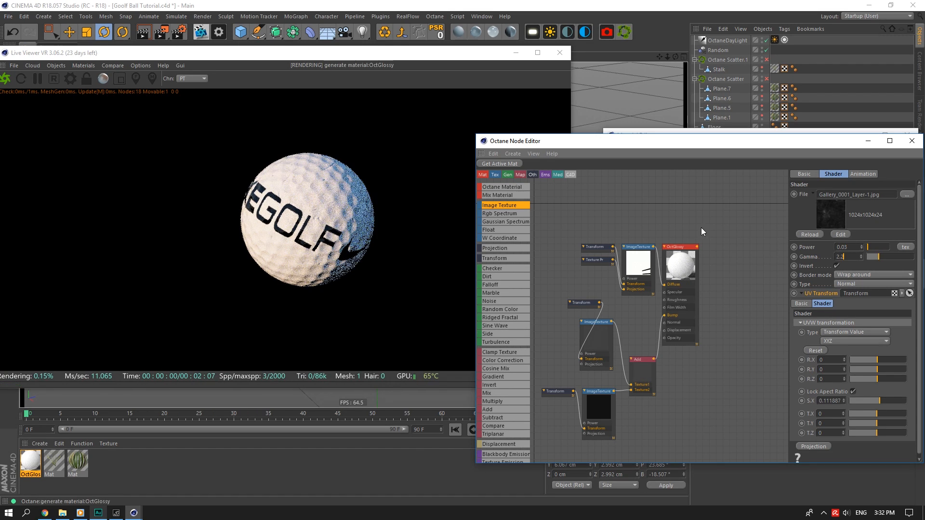
click(327, 189)
click(861, 248)
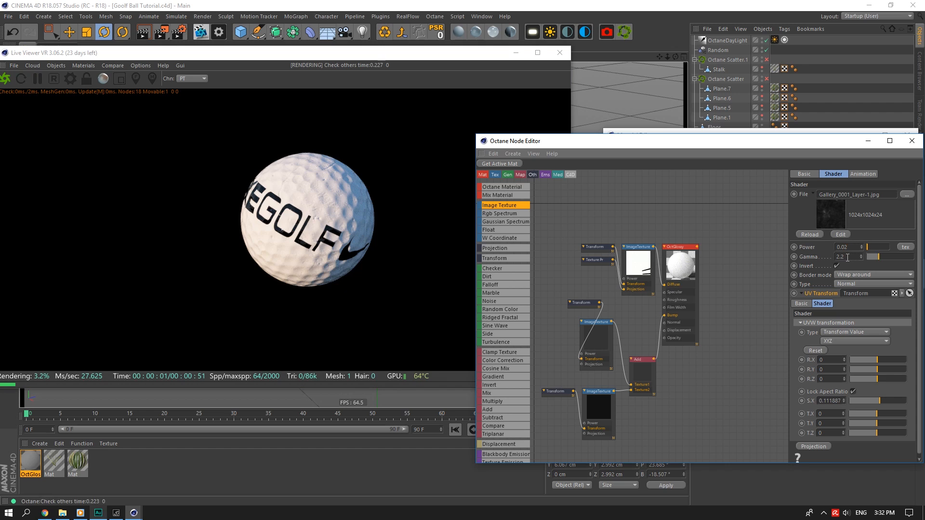
click(323, 208)
click(783, 264)
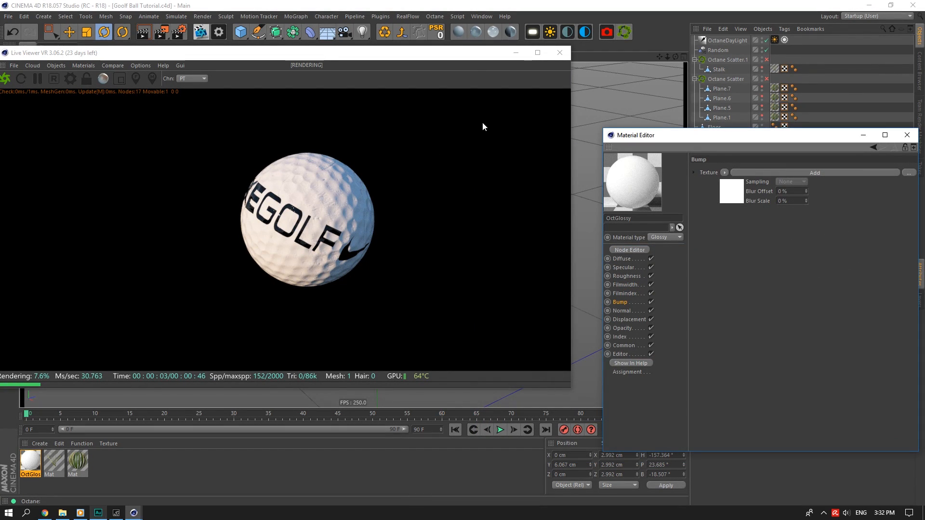
Create an OctMix material and an OctDiffuse material from the Octane menu.
click(496, 32)
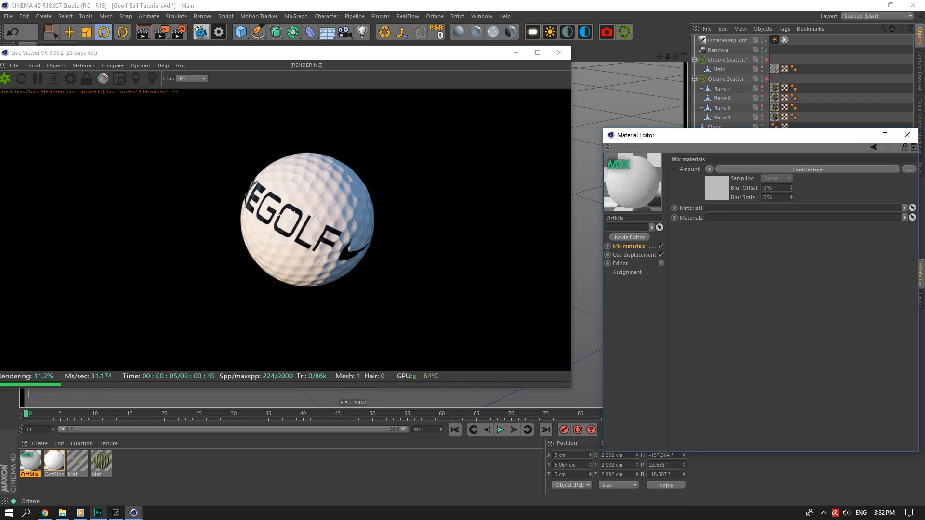
click(34, 459)
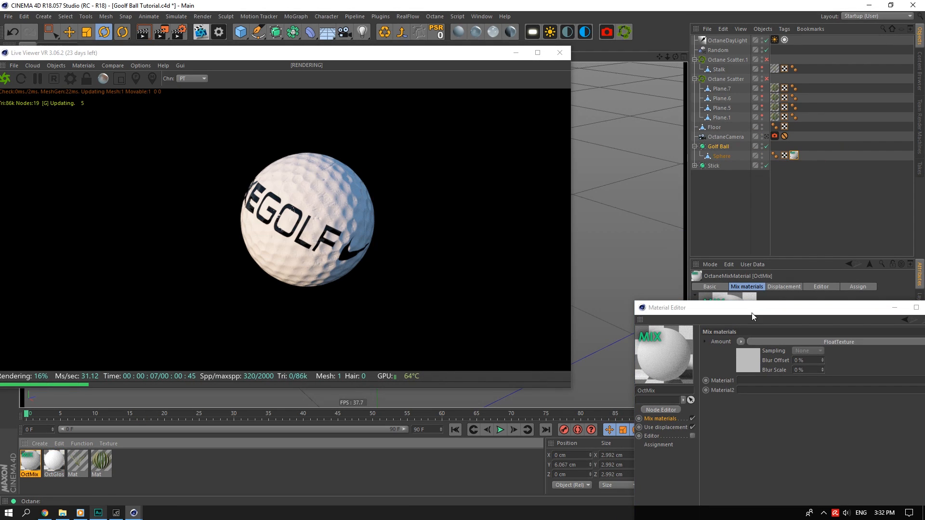
drag(701, 311, 617, 174)
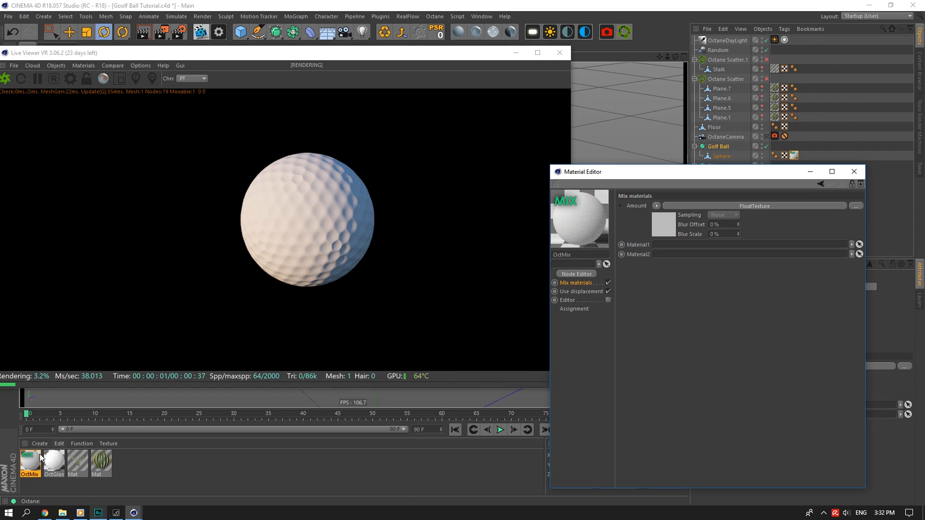
click(458, 31)
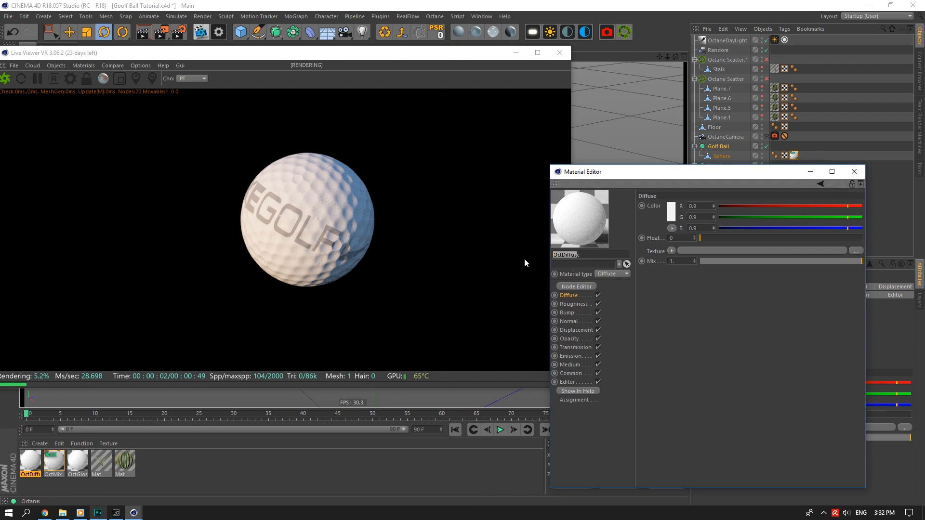
Rename OctDiffuse to 'Overlay' and set its diffuse colour to dark green (hue 121°).
text(Overlay)
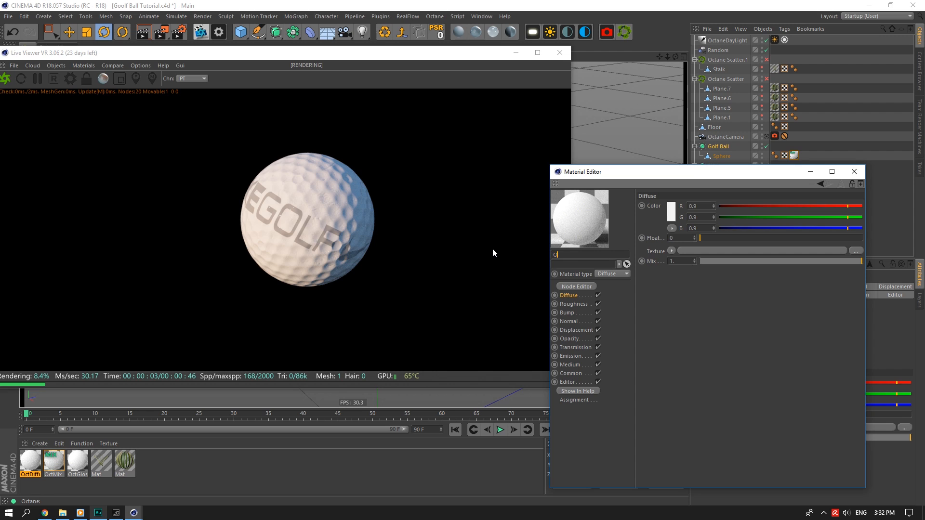
click(673, 203)
click(670, 203)
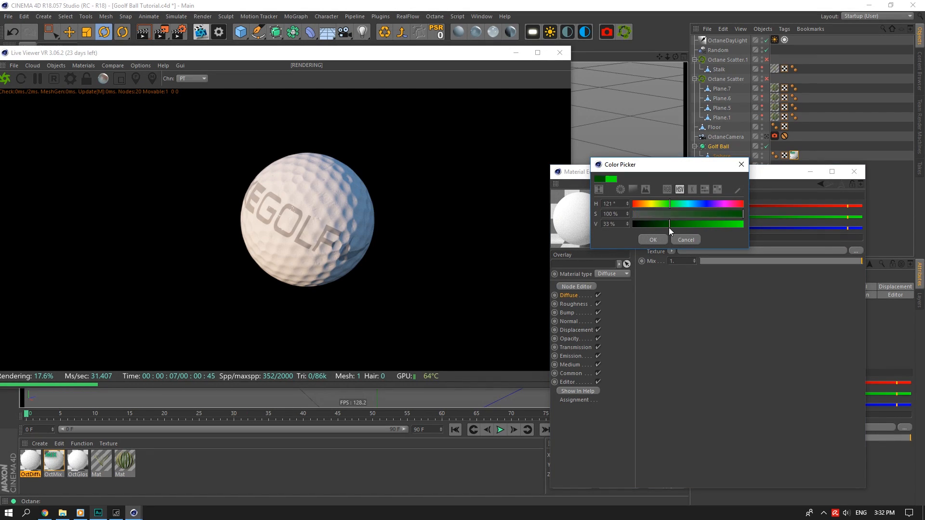
click(654, 240)
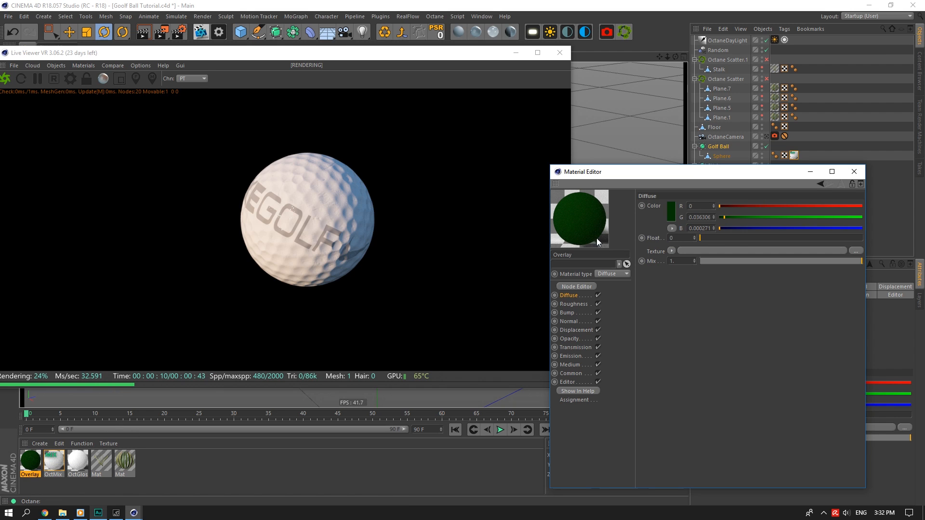
In OctMix, set the Amount to an Octane image texture and browse for its file.
click(53, 461)
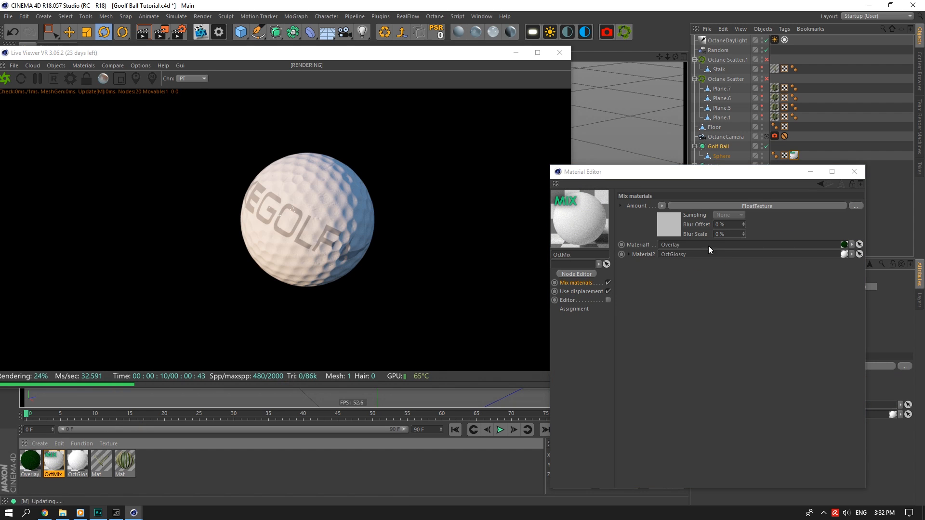
click(662, 205)
mouse_move(692, 407)
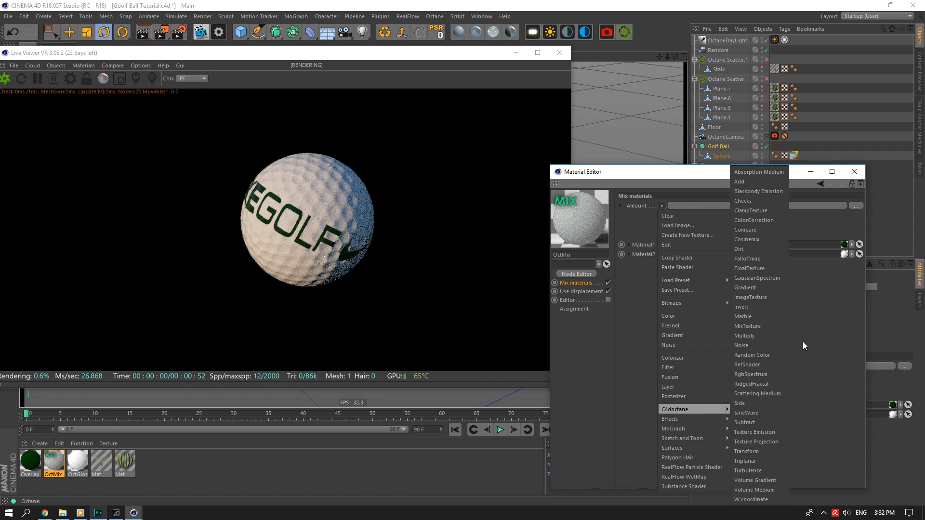
click(767, 296)
click(664, 234)
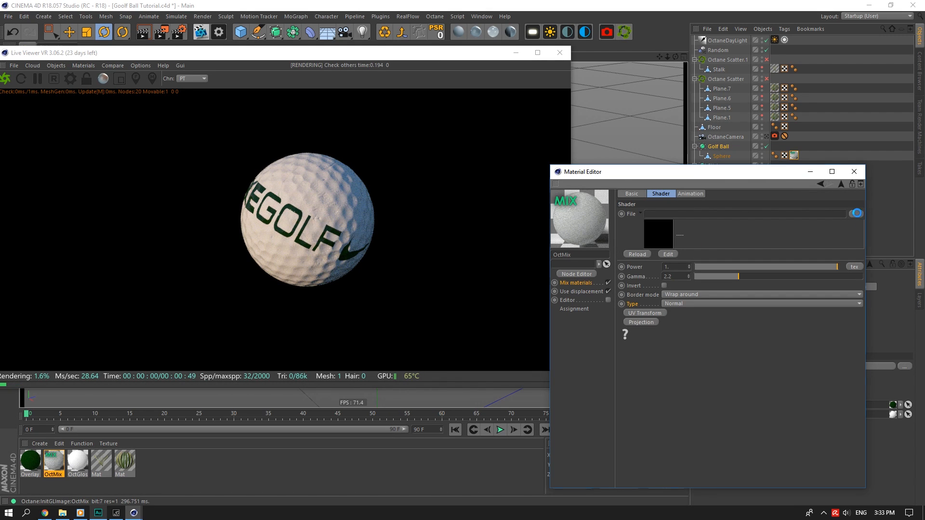
click(857, 213)
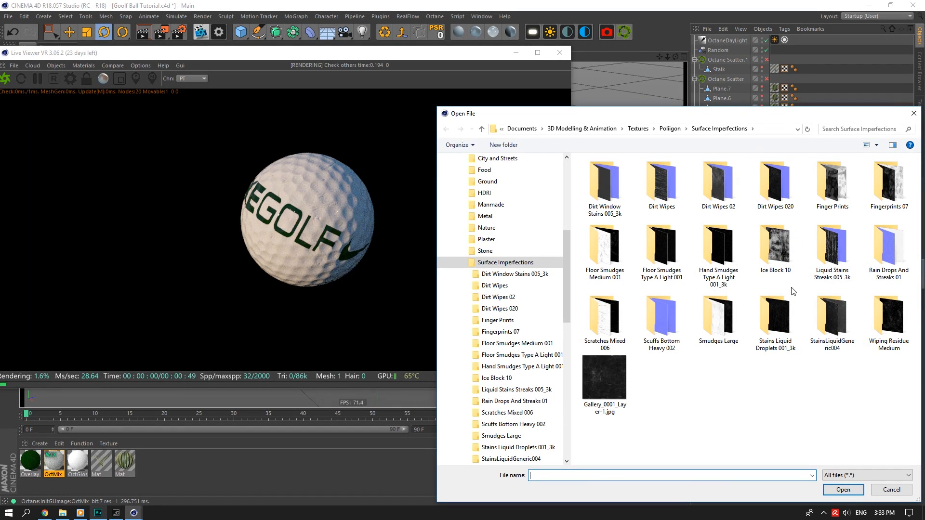
Load DirtWipes002_OVERLAY_VAR1_3K.jpg as the mix amount with a UV transform scaled to about 0.126.
double_click(704, 192)
click(661, 179)
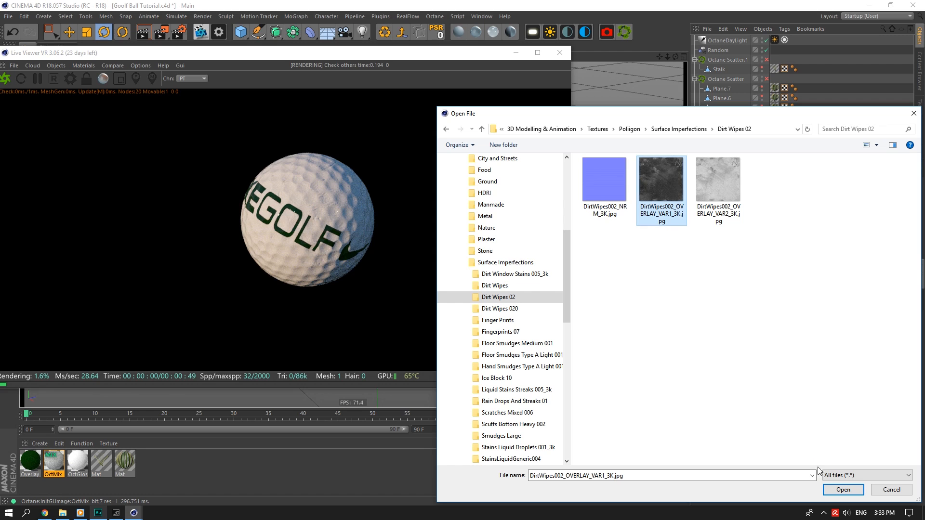
key(Return)
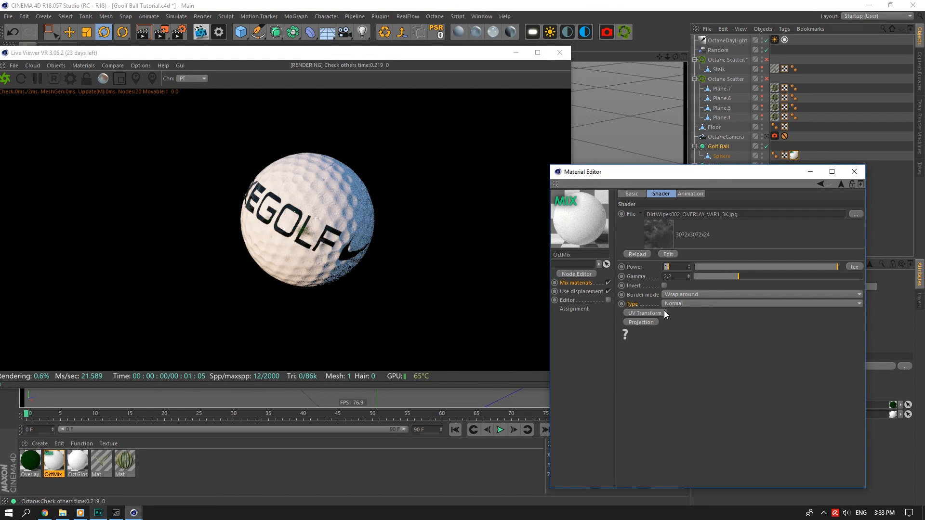
click(646, 314)
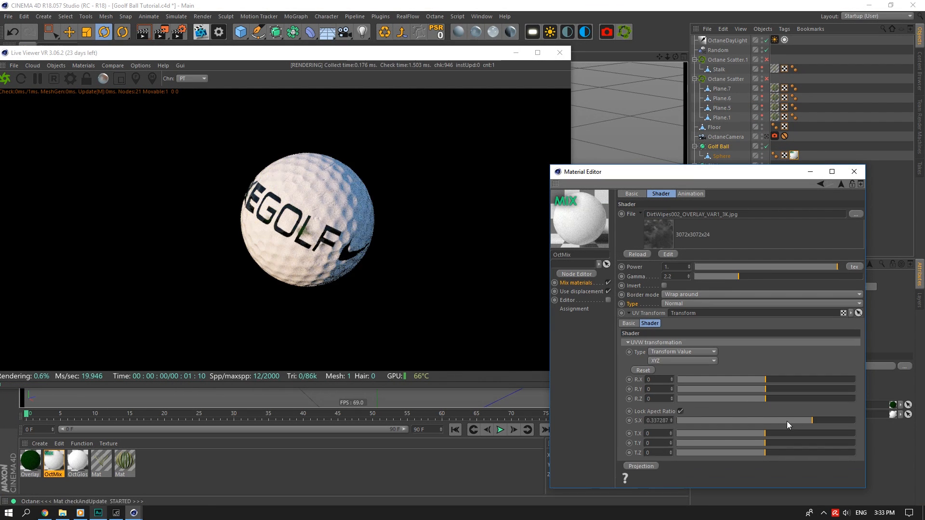
drag(788, 422, 771, 418)
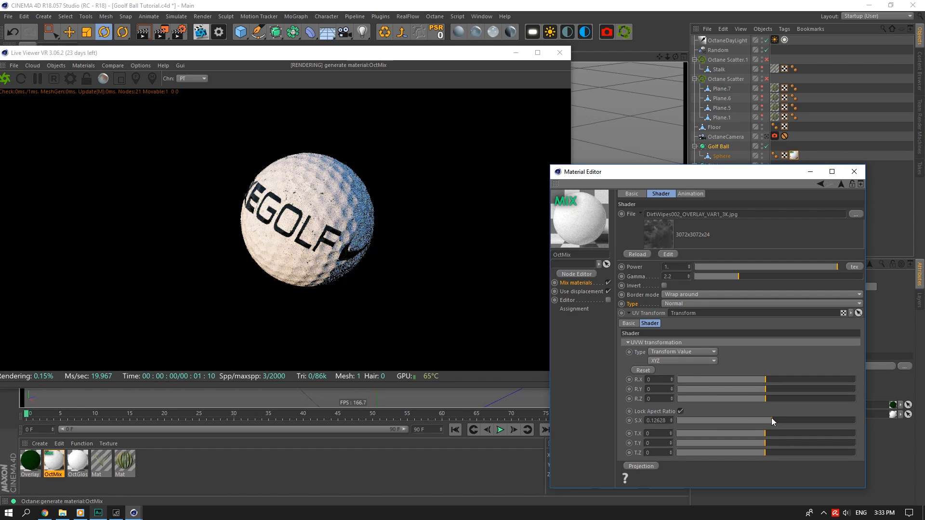
Open the mix material's node graph and reposition the dirt wipes texture node.
click(568, 274)
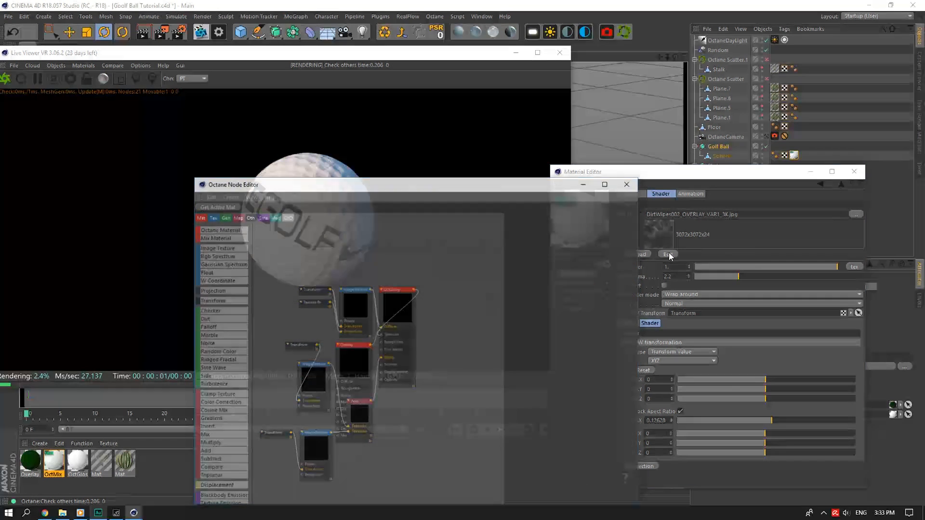
drag(461, 190, 606, 196)
click(545, 309)
scroll(576, 322, down, 3)
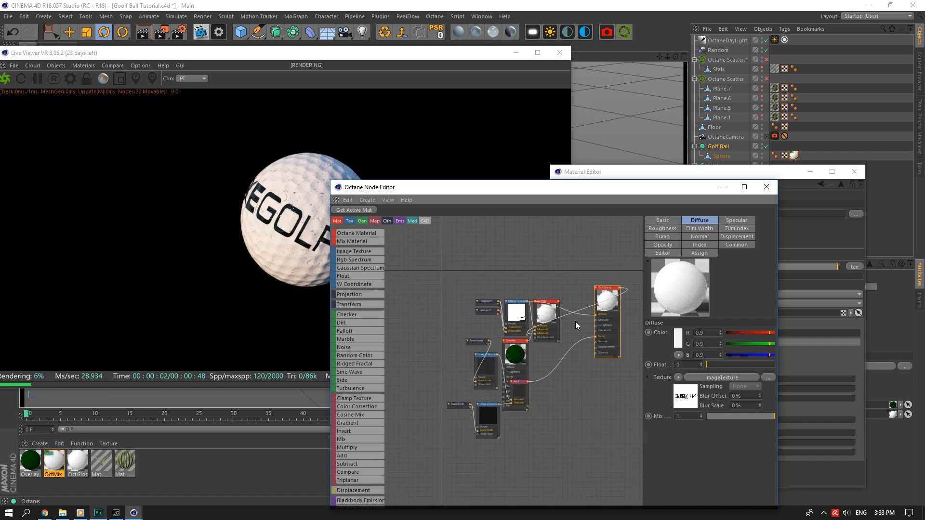
click(639, 265)
middle_drag(582, 261, 540, 311)
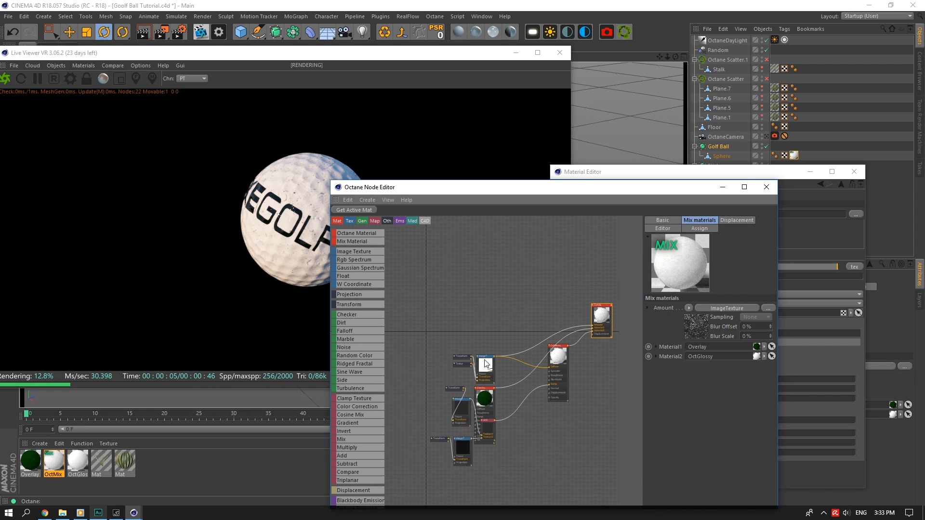
click(515, 397)
drag(491, 371, 499, 311)
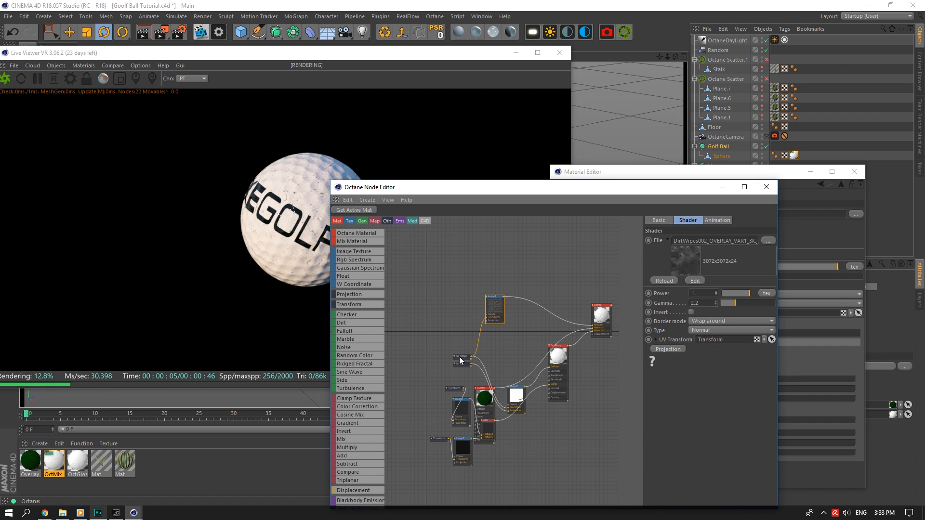
middle_drag(519, 260, 508, 293)
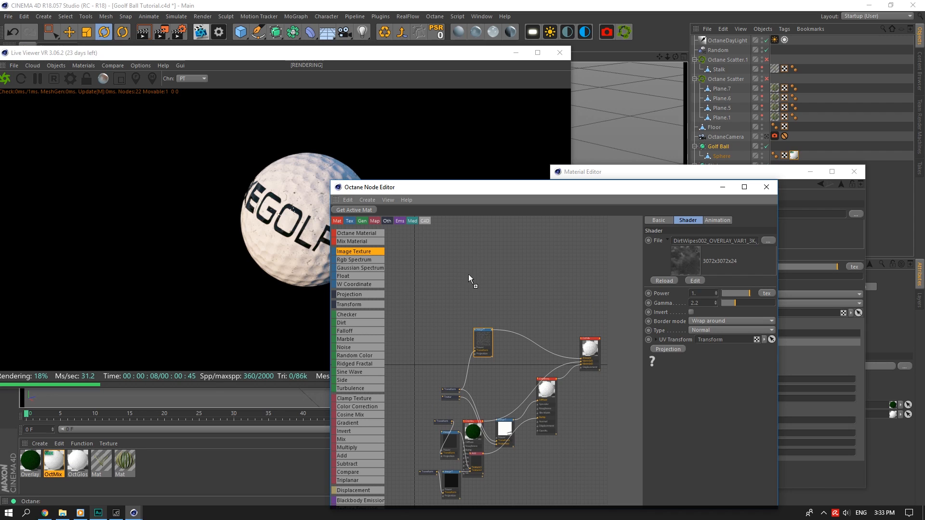
Add Image Texture and Add nodes, combine both textures in Add, and wire Add into OctMix Amount.
drag(468, 274, 475, 280)
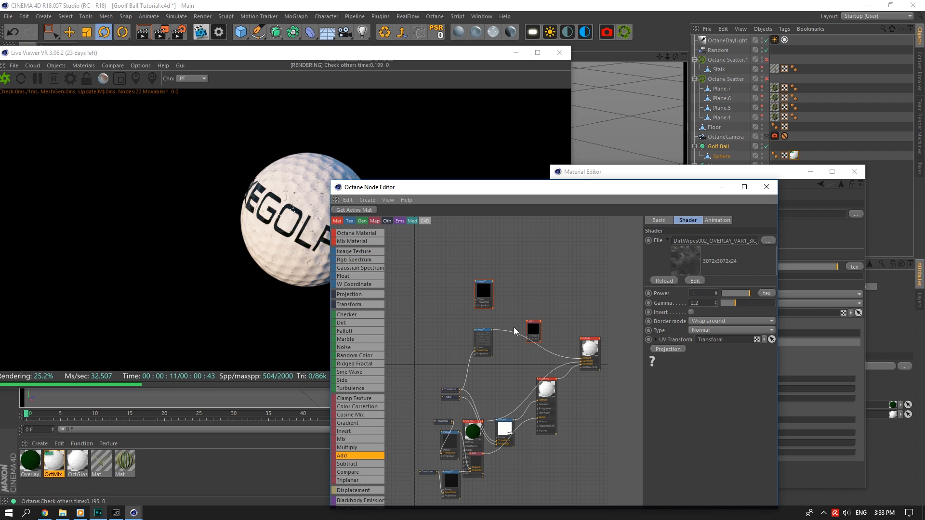
drag(494, 329, 528, 341)
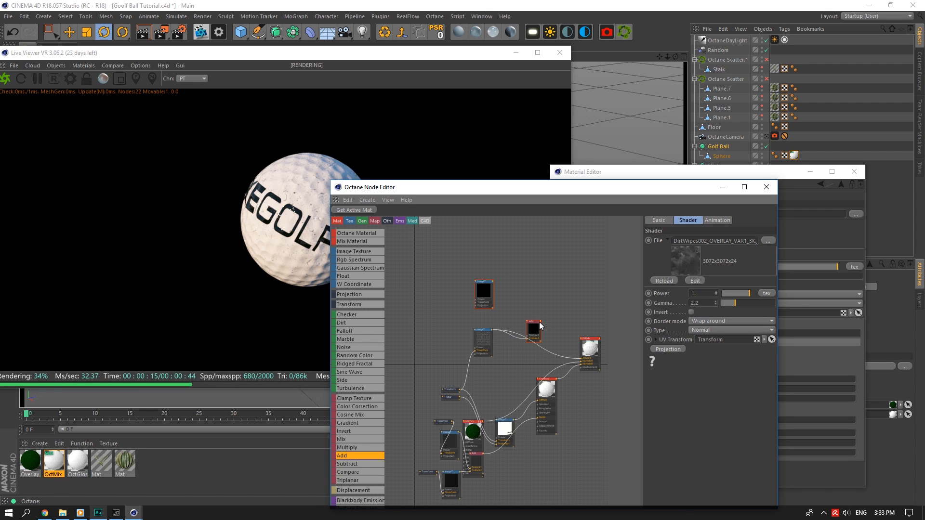
click(540, 323)
scroll(545, 331, up, 3)
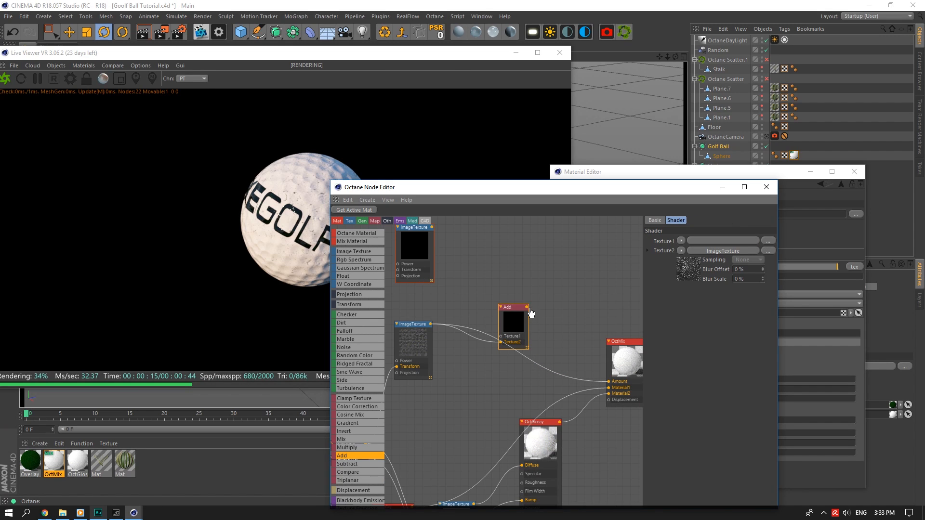
drag(611, 385, 609, 382)
scroll(485, 292, down, 2)
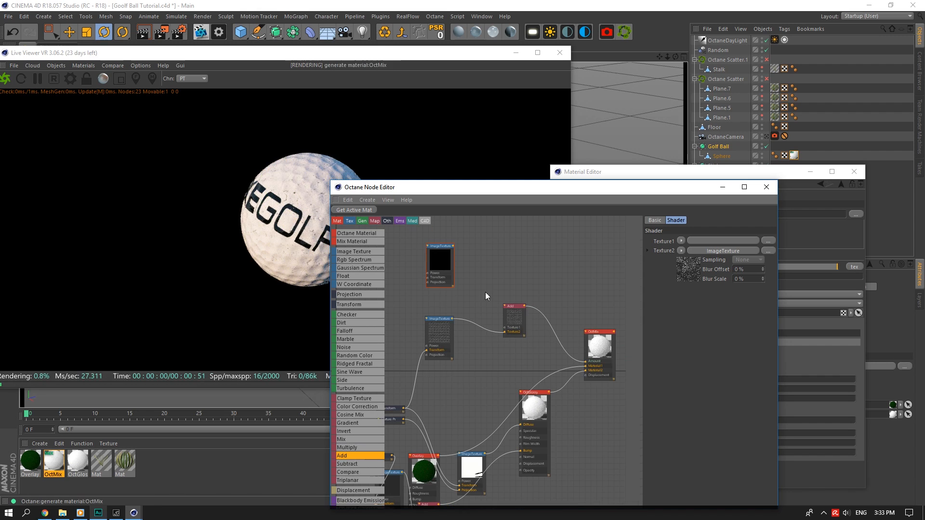
click(453, 259)
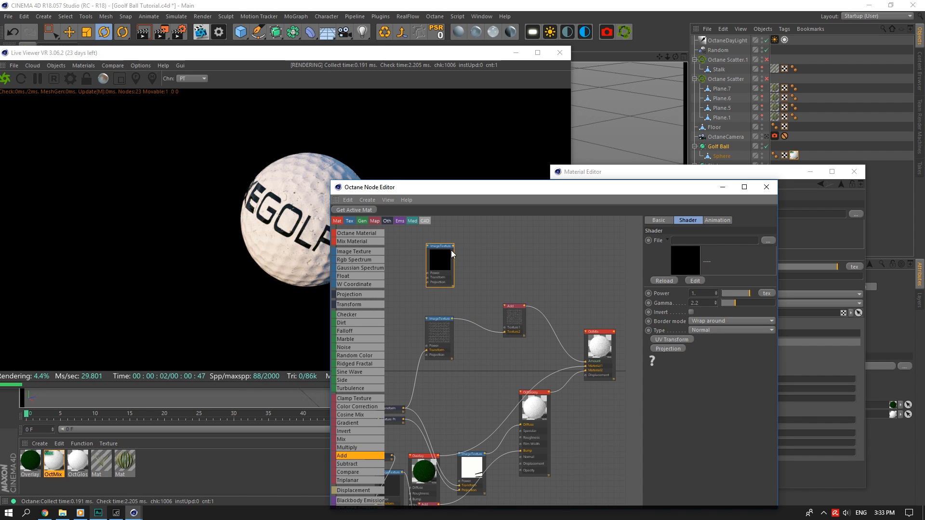
drag(505, 328, 506, 328)
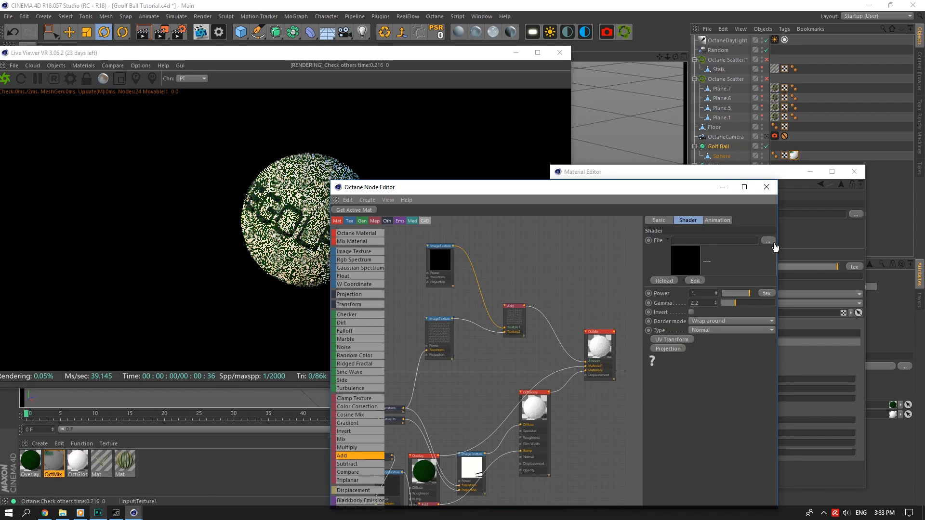
Load StainsLiquidGeneric004_OVERLAY_VAR1_3K.jpg into the new image texture node.
click(770, 241)
click(576, 126)
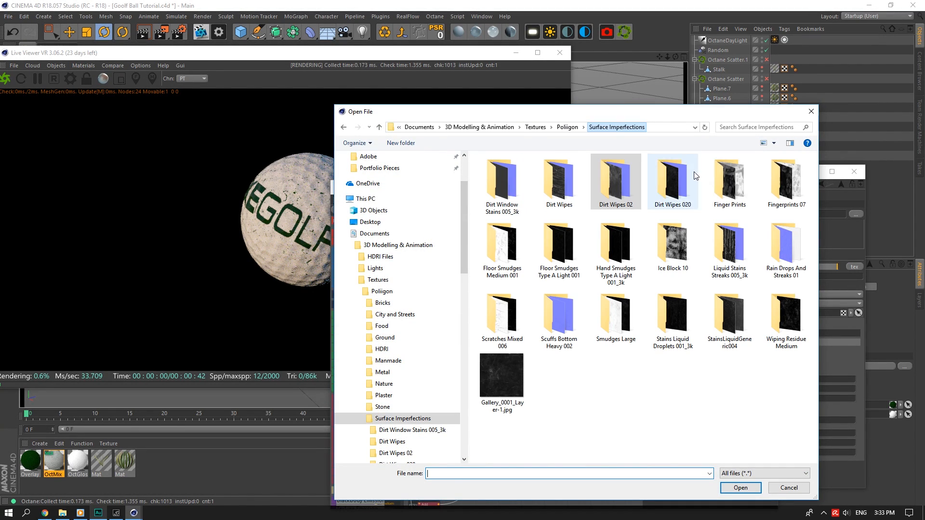
double_click(733, 319)
click(501, 178)
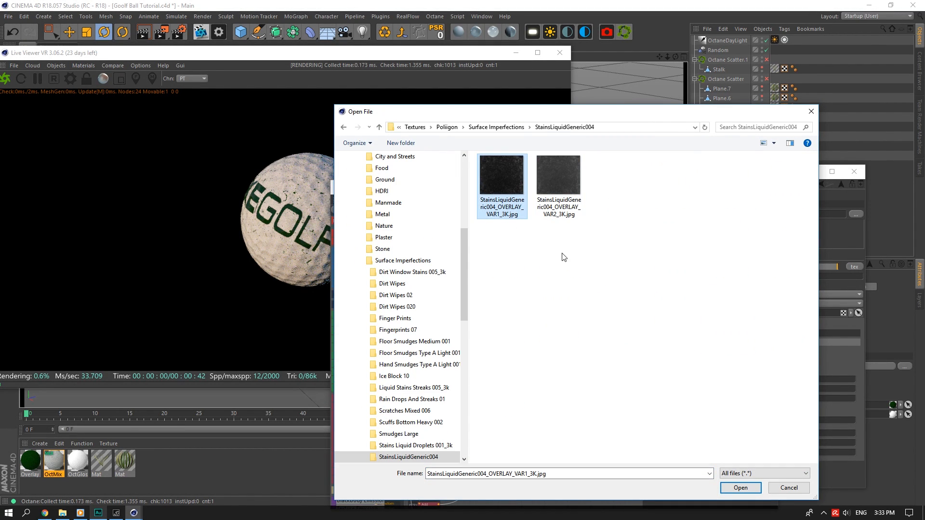
click(740, 488)
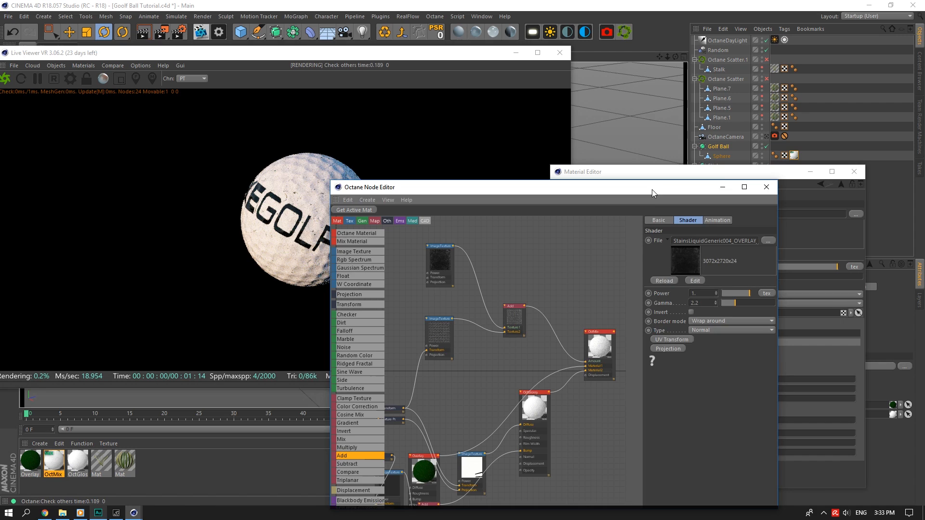
Close the node editor and scale the stains texture's UV transform to 0.196487.
drag(652, 189, 488, 384)
click(601, 380)
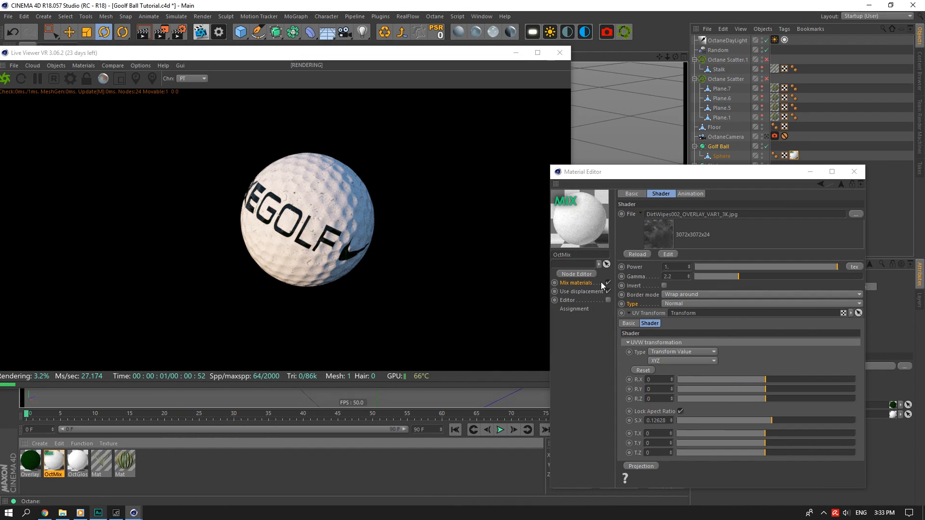
click(668, 235)
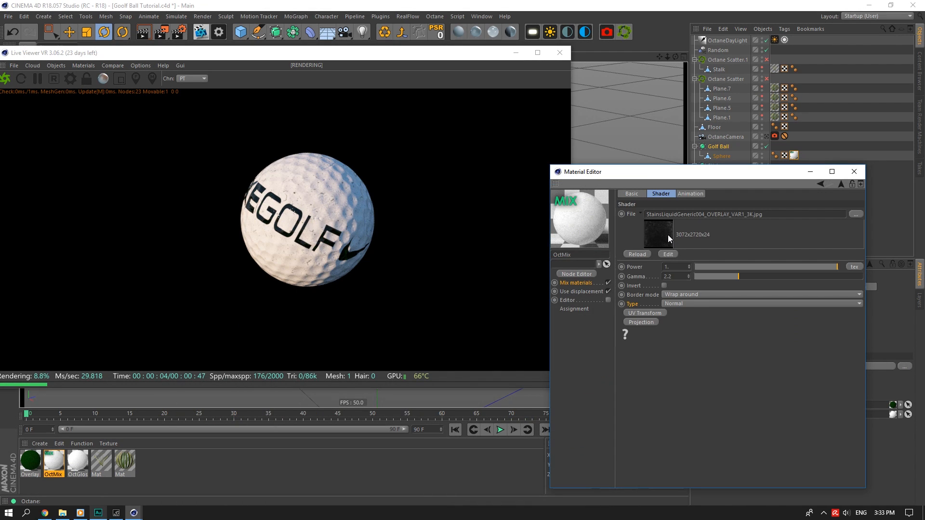
click(678, 268)
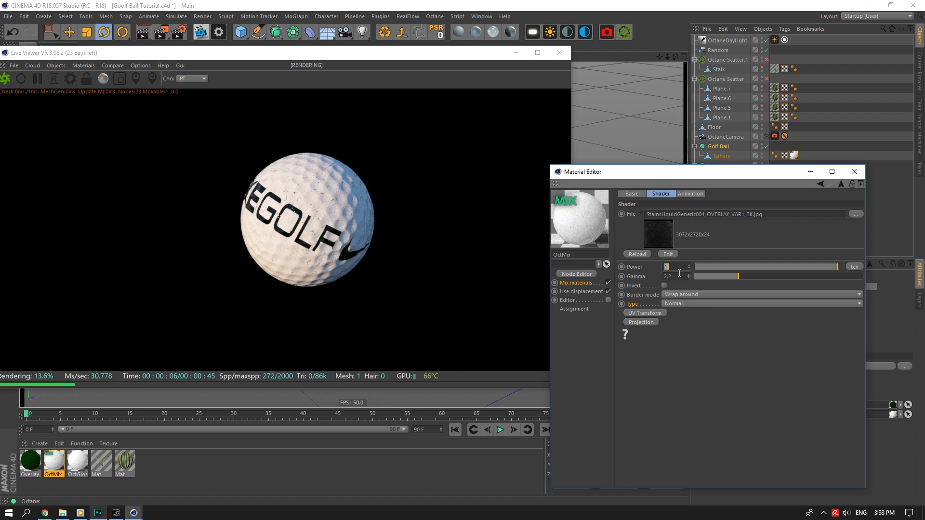
click(646, 314)
mouse_move(771, 420)
mouse_down()
mouse_move(802, 419)
mouse_move(780, 420)
mouse_up()
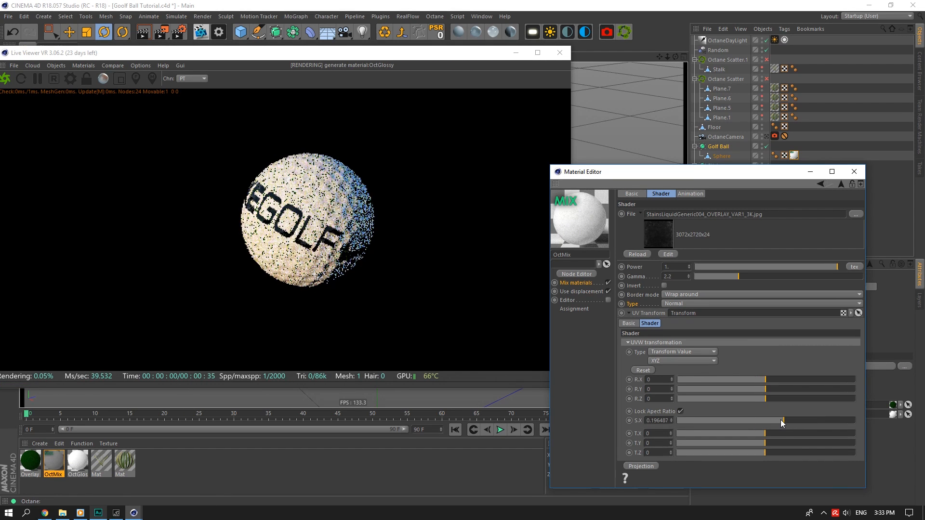
Set the stains texture power to 5, then lower it to 3.
text(5)
key(Return)
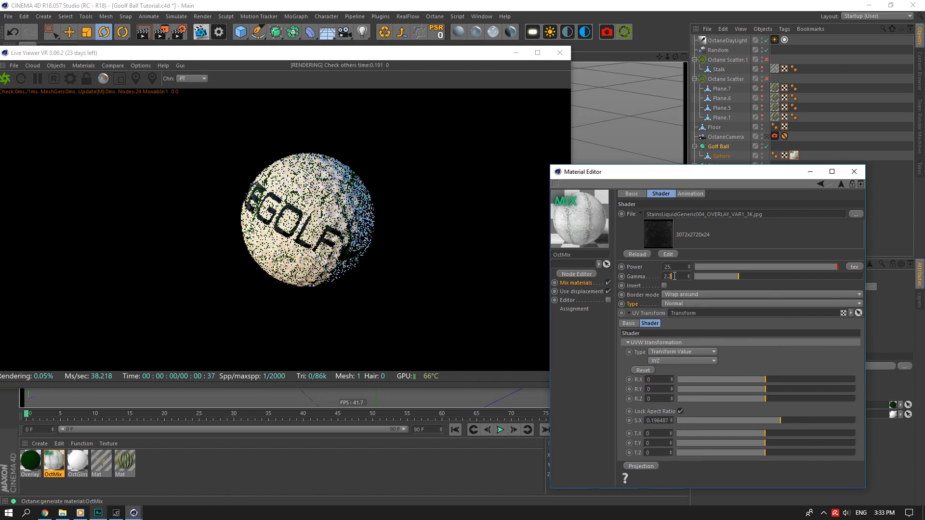
click(682, 277)
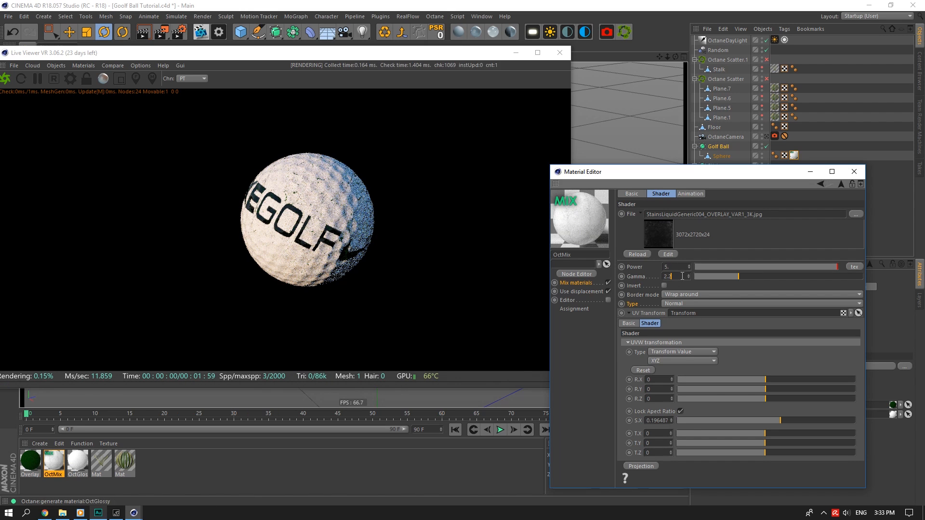
double_click(681, 268)
text(3)
click(681, 276)
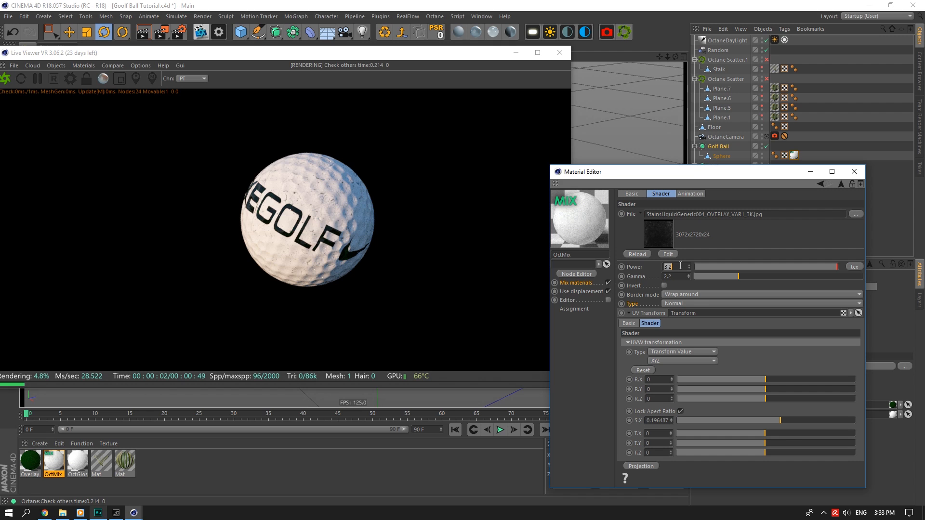
Save the scene and apply a new Octane Glossy material to the Stick object.
click(853, 172)
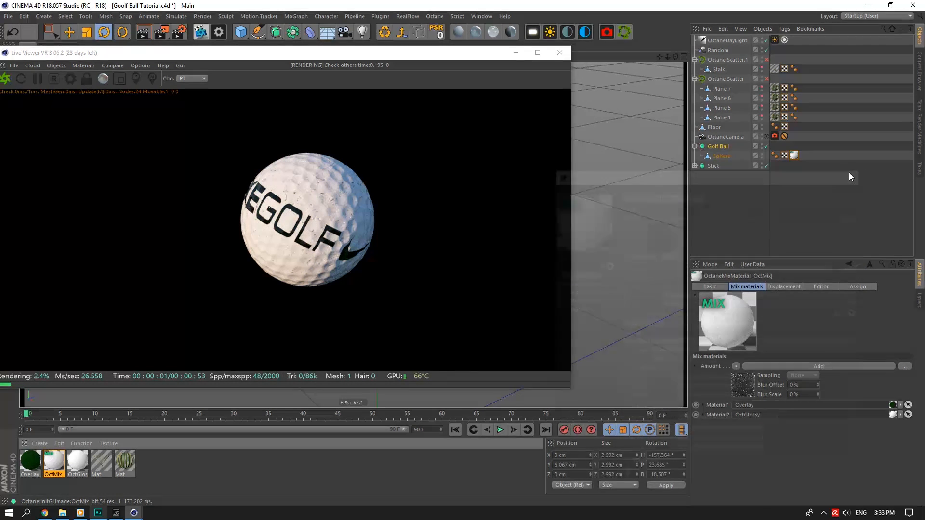
key(ctrl+s)
drag(429, 54, 452, 42)
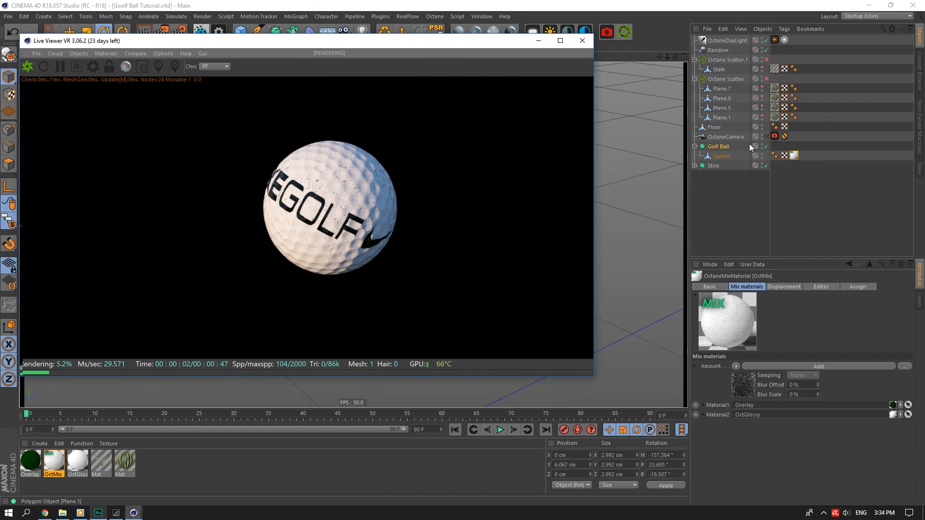
click(475, 31)
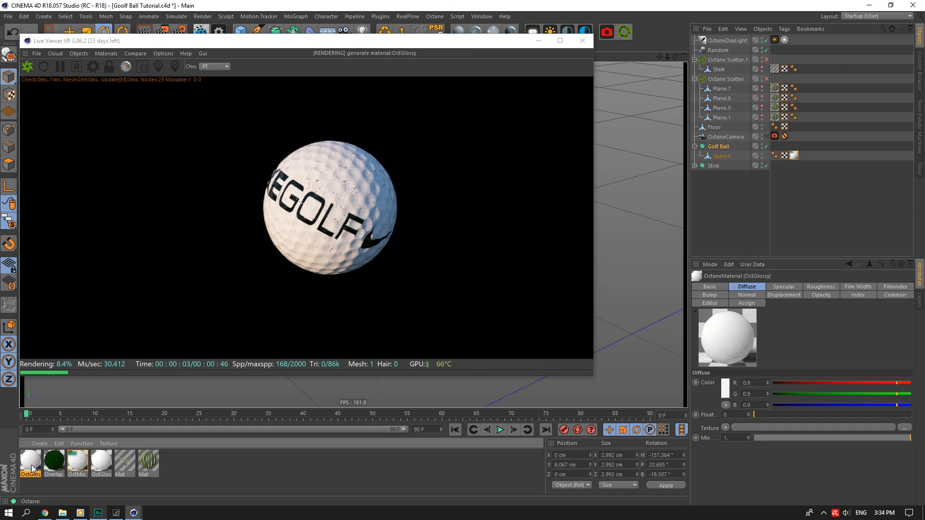
drag(737, 176, 723, 166)
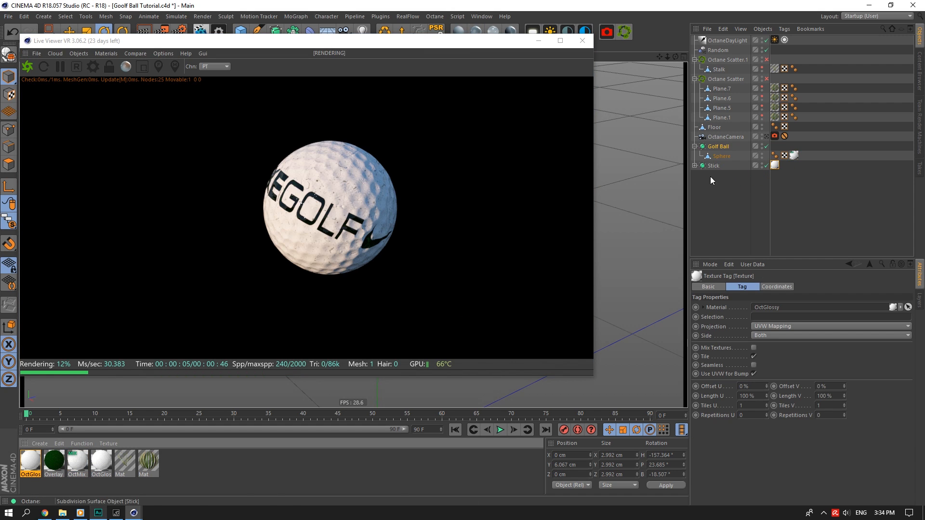
Copy the existing textured glossy material's Bump shader into the new tee material.
double_click(30, 463)
click(96, 465)
click(178, 234)
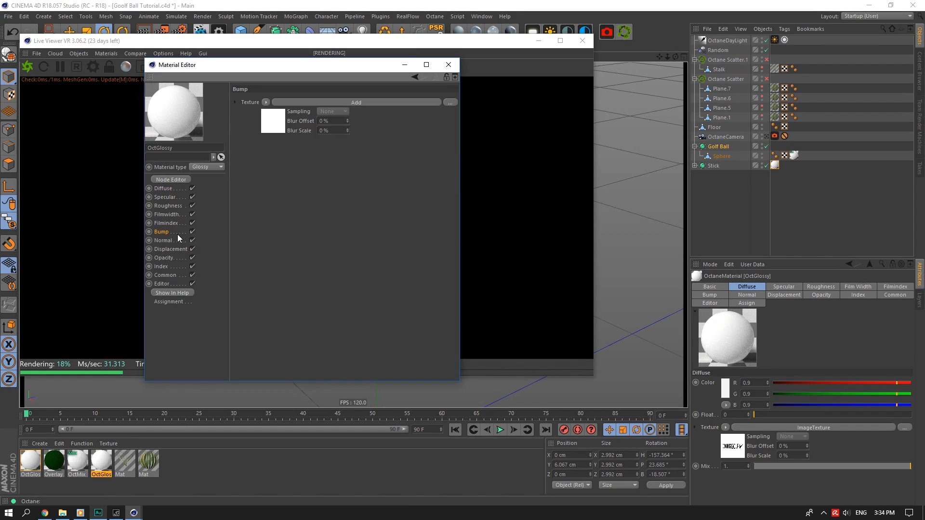
click(265, 102)
click(287, 163)
click(23, 461)
click(265, 102)
click(287, 140)
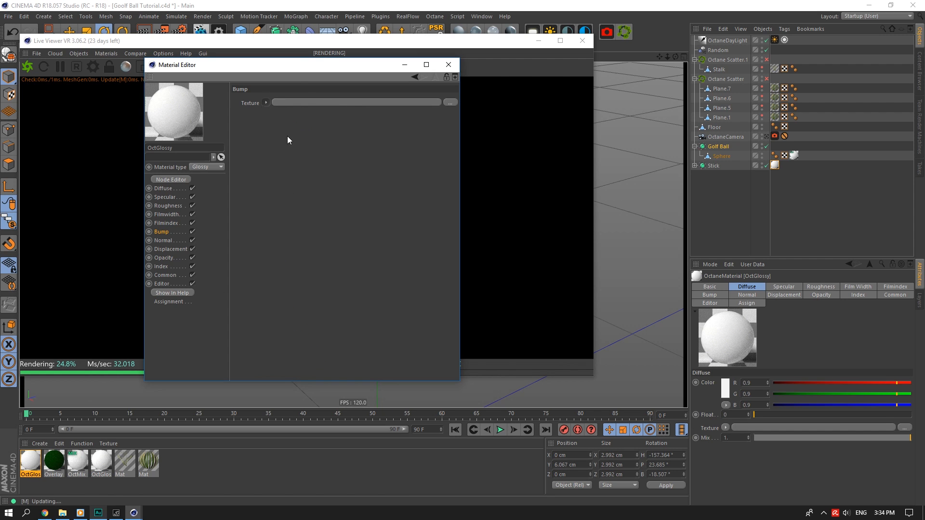
Solo the Stick object in the live render and centre the tee in view.
drag(303, 65, 722, 229)
click(713, 165)
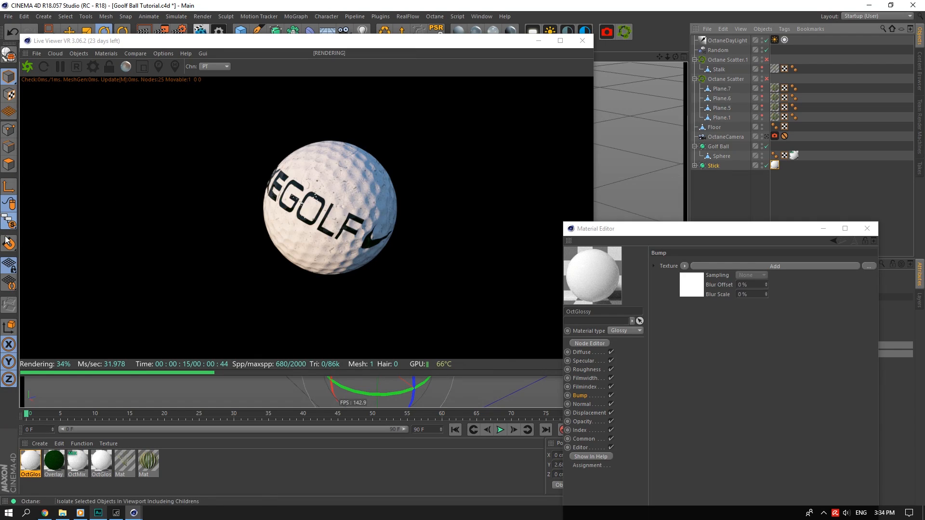
drag(10, 223, 85, 265)
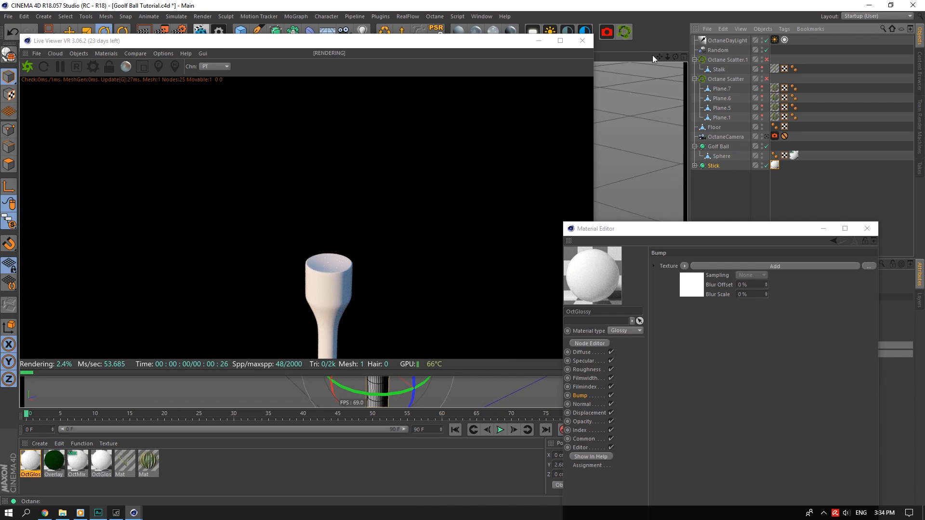
drag(659, 56, 670, 35)
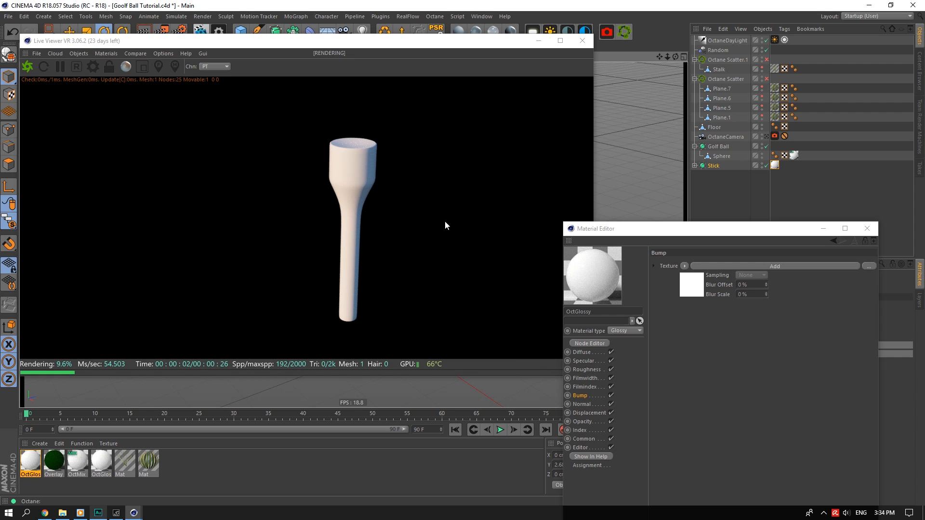
click(349, 343)
click(612, 345)
Add a Dirt node to the tee material's graph and wire it into the Gradient's Input.
click(594, 343)
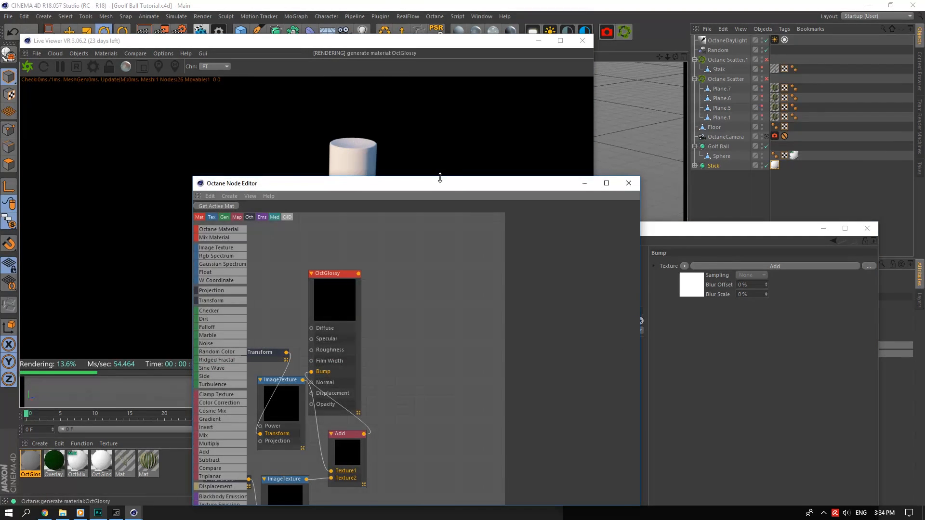
drag(450, 186, 634, 154)
scroll(563, 268, down, 3)
click(599, 282)
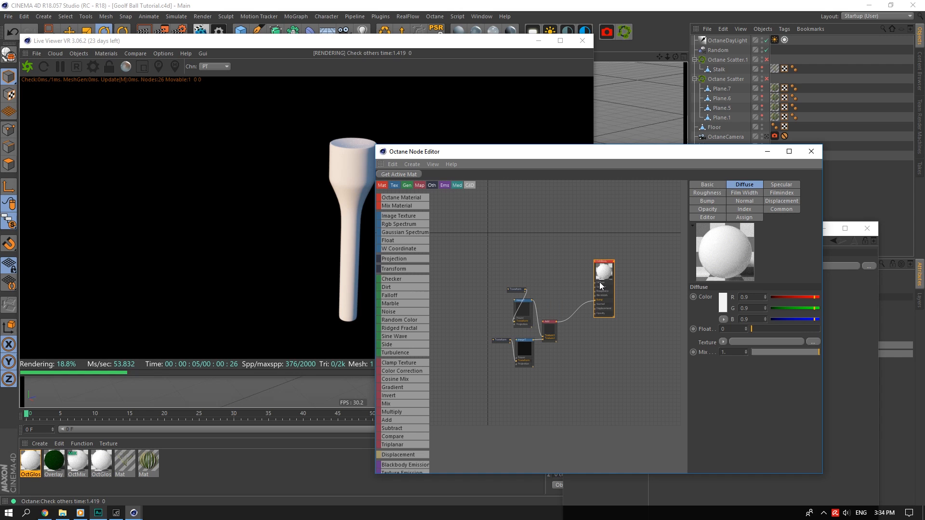
drag(504, 293, 505, 295)
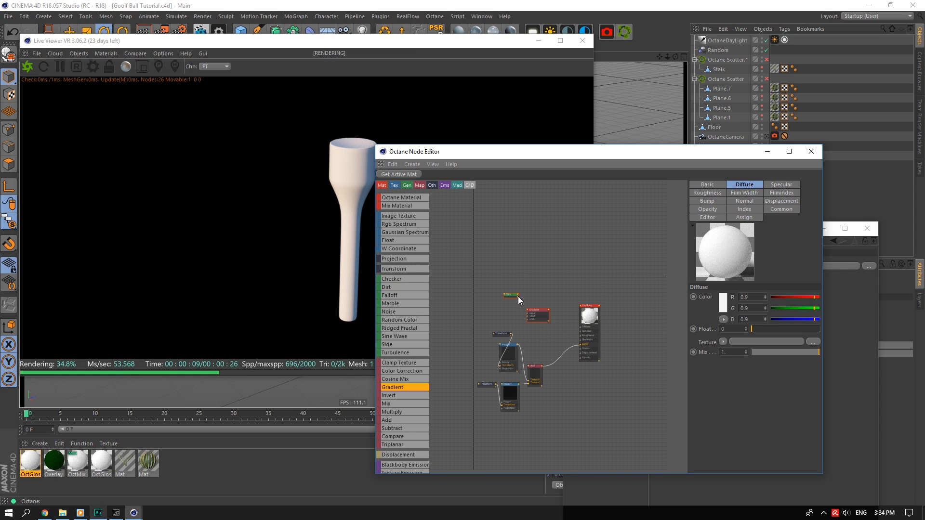
scroll(539, 322, up, 3)
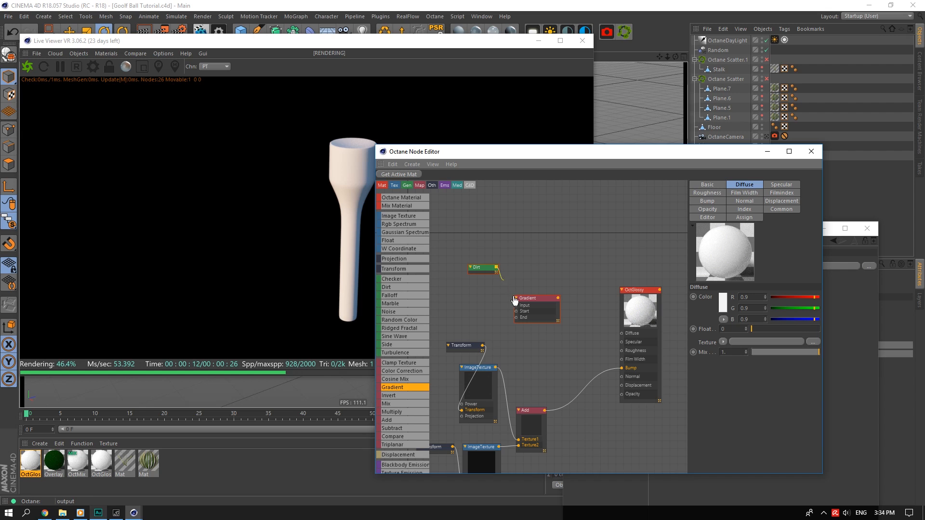
drag(518, 309, 517, 307)
drag(485, 268, 465, 306)
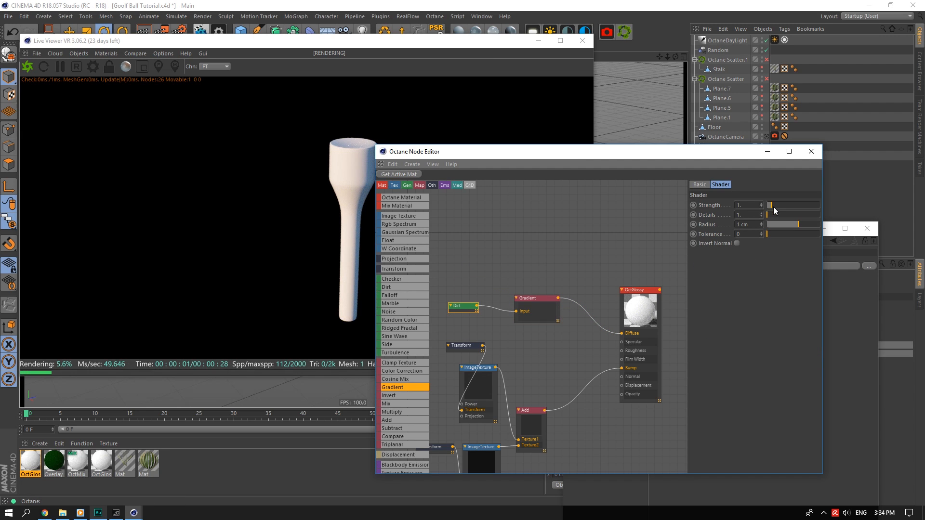
Set the Dirt shader to Strength 10, Details 100, inverted normals and radius 0.146.
drag(774, 207, 856, 215)
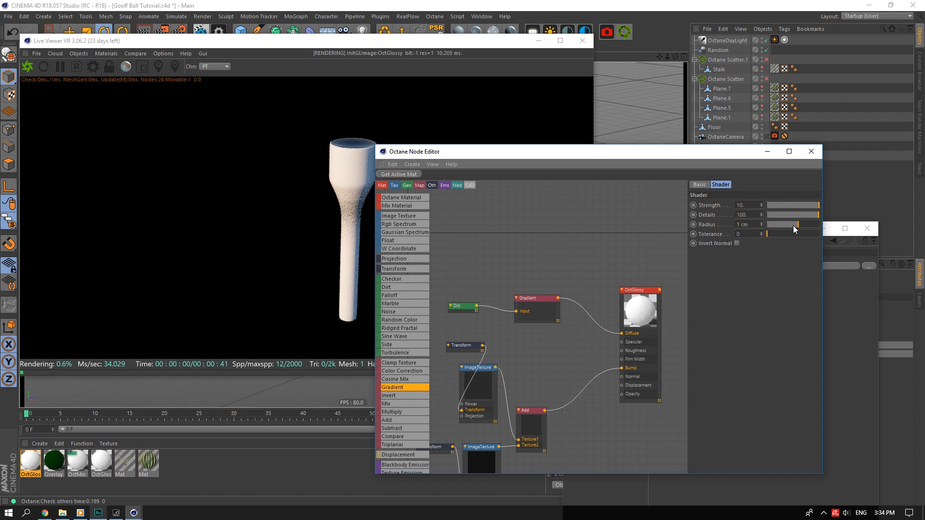
drag(660, 152, 695, 150)
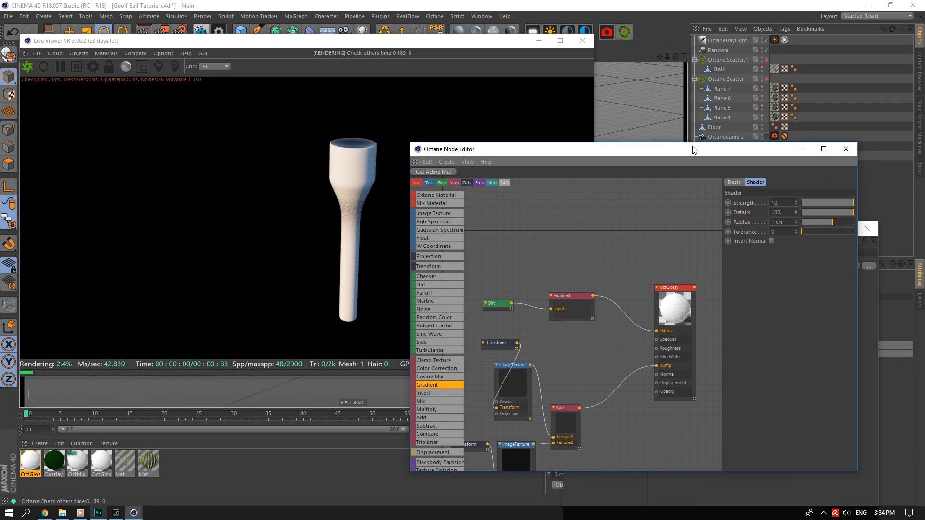
click(771, 241)
mouse_move(831, 224)
mouse_down()
mouse_move(822, 233)
mouse_move(827, 226)
mouse_up()
Raise the Dirt tolerance to 0.169 and orbit to view the stick from below.
drag(652, 153, 778, 283)
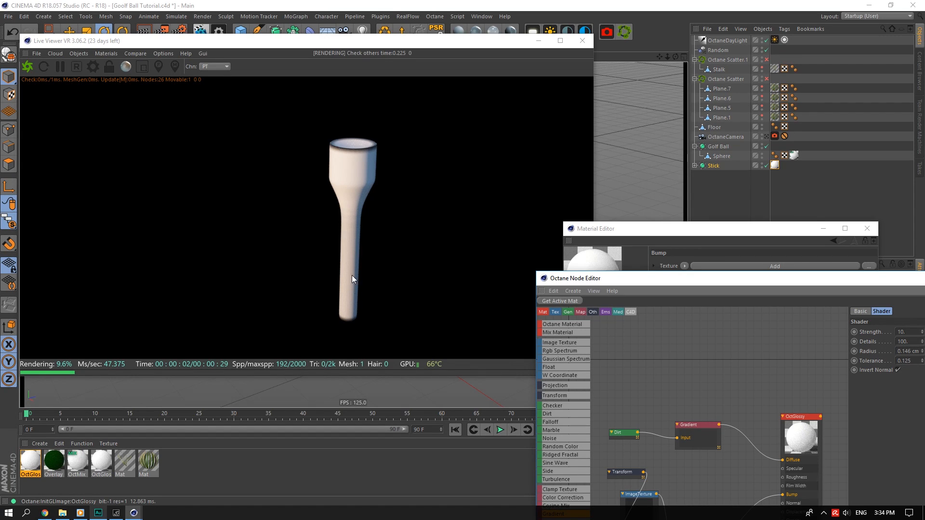
drag(698, 278, 517, 264)
drag(771, 348, 776, 349)
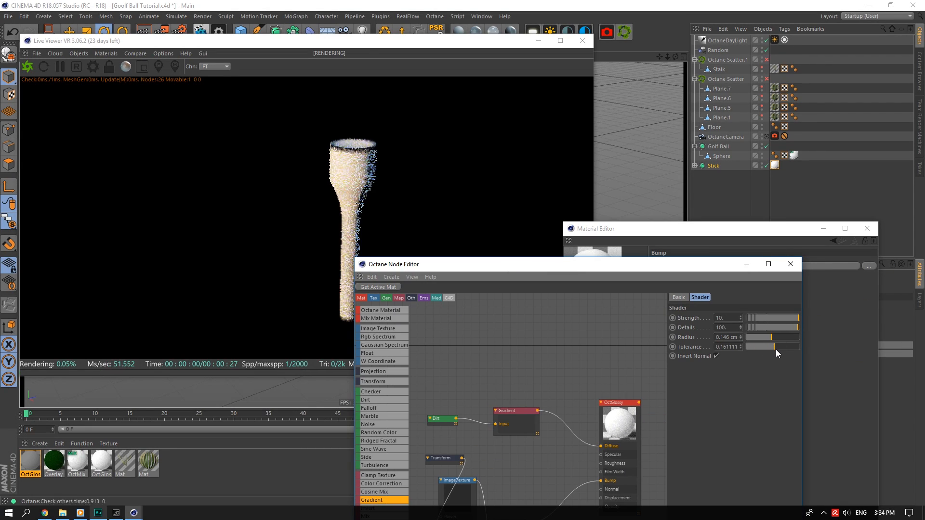
drag(535, 268, 616, 327)
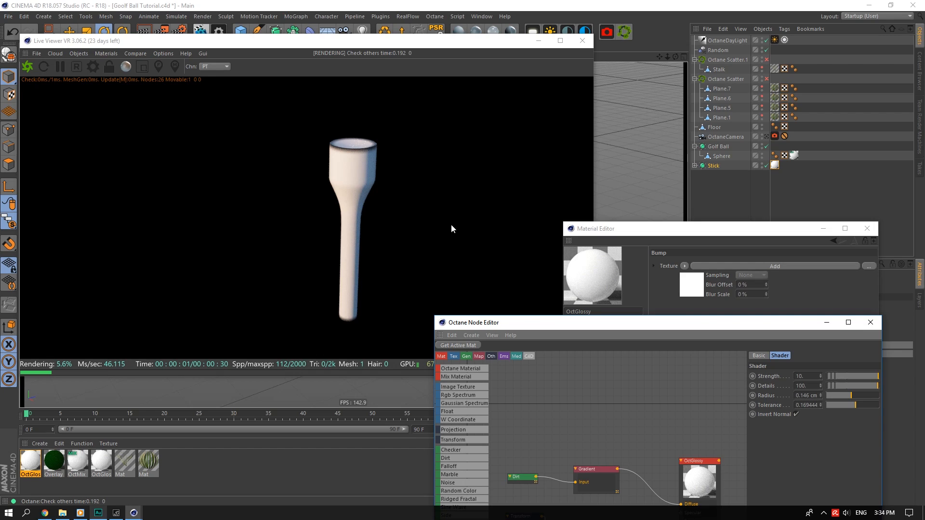
click(589, 206)
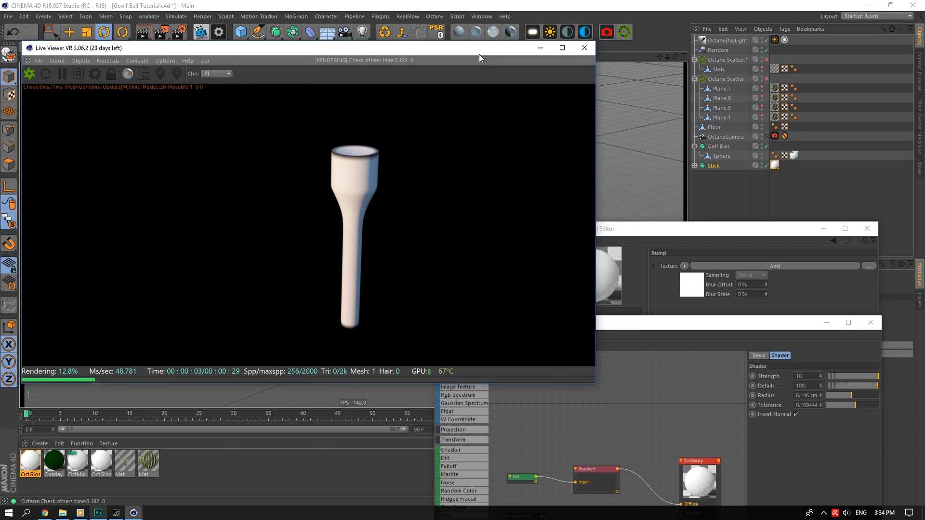
drag(479, 41, 532, 292)
drag(667, 57, 693, 165)
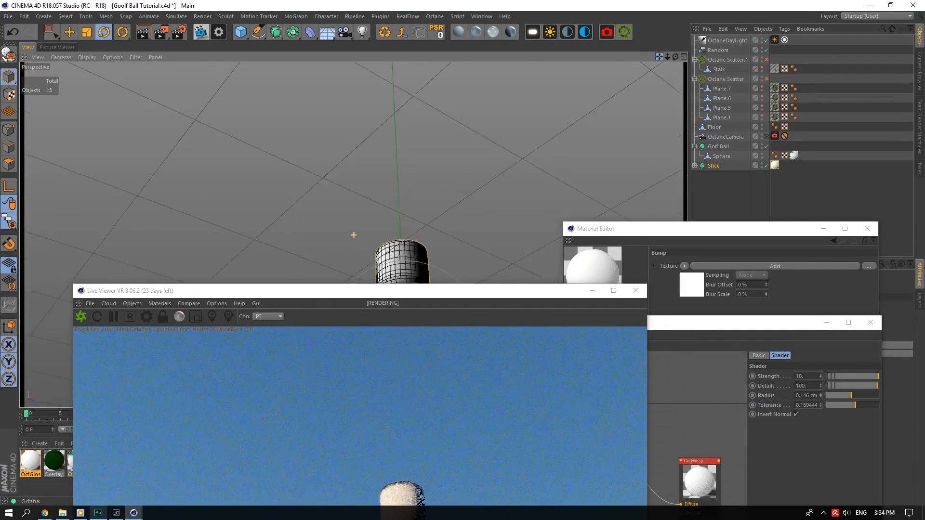
Select the bottom cap polygons of the Cylinder inside Stick.
click(694, 165)
scroll(441, 255, up, 5)
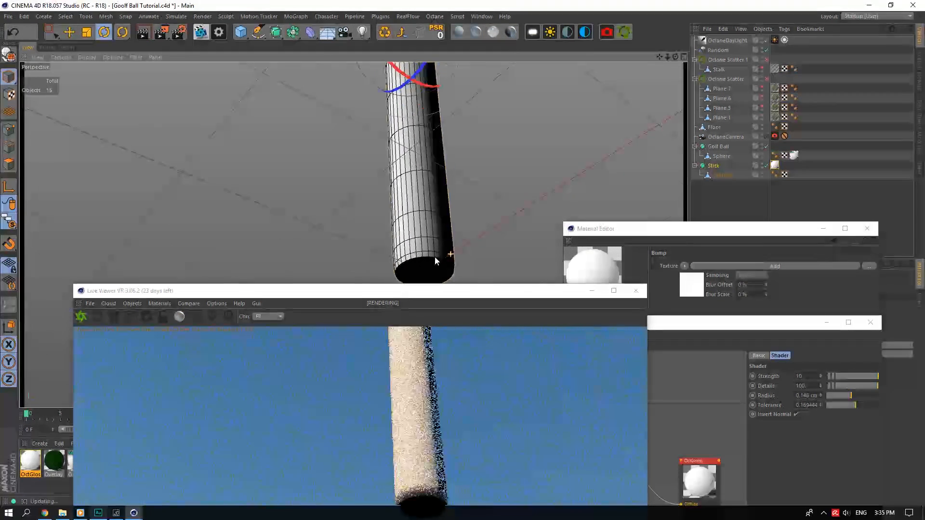
click(713, 174)
drag(660, 56, 534, 65)
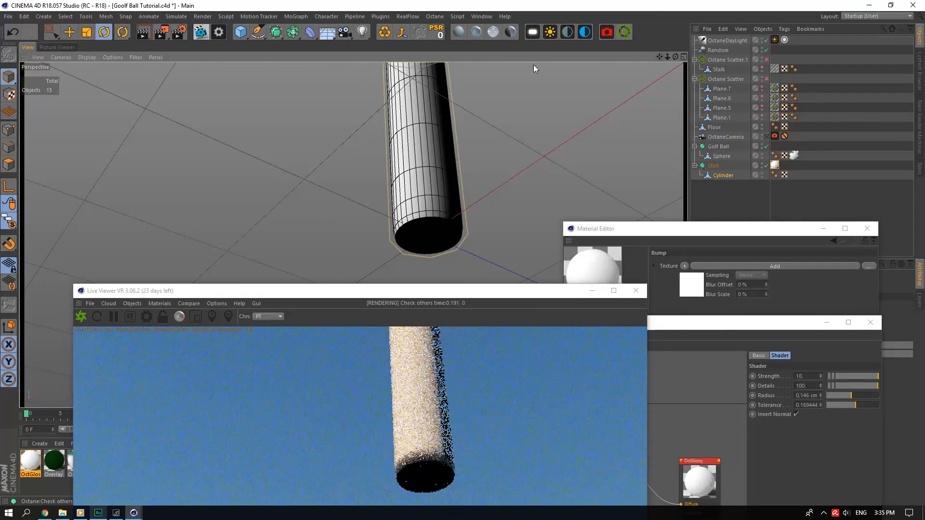
click(112, 57)
click(381, 68)
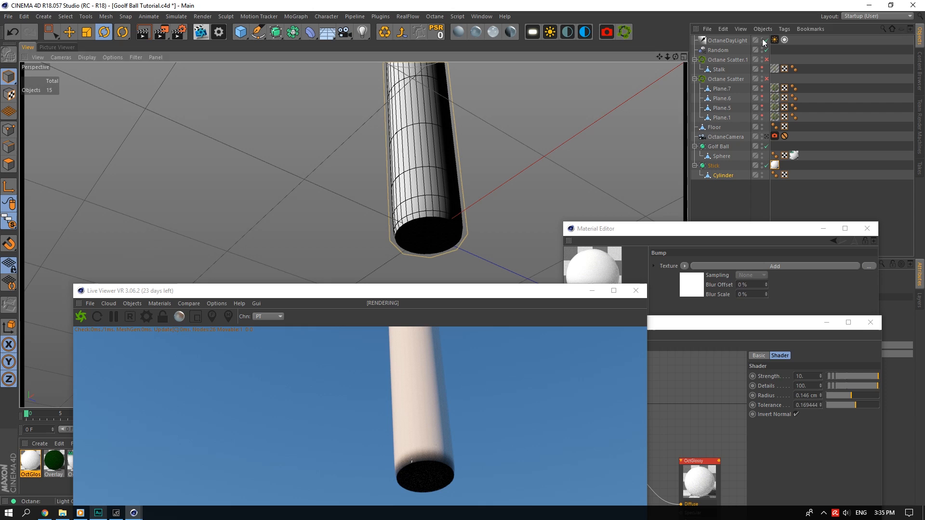
click(8, 165)
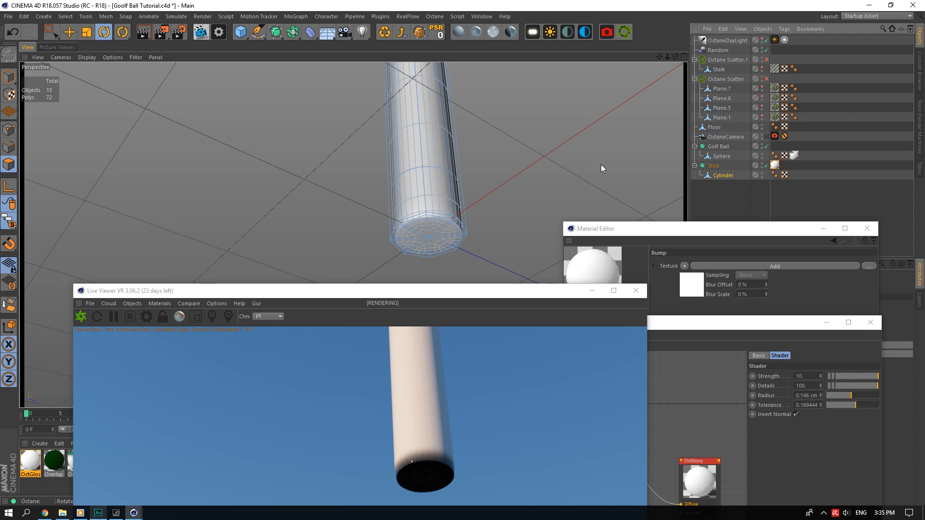
click(419, 230)
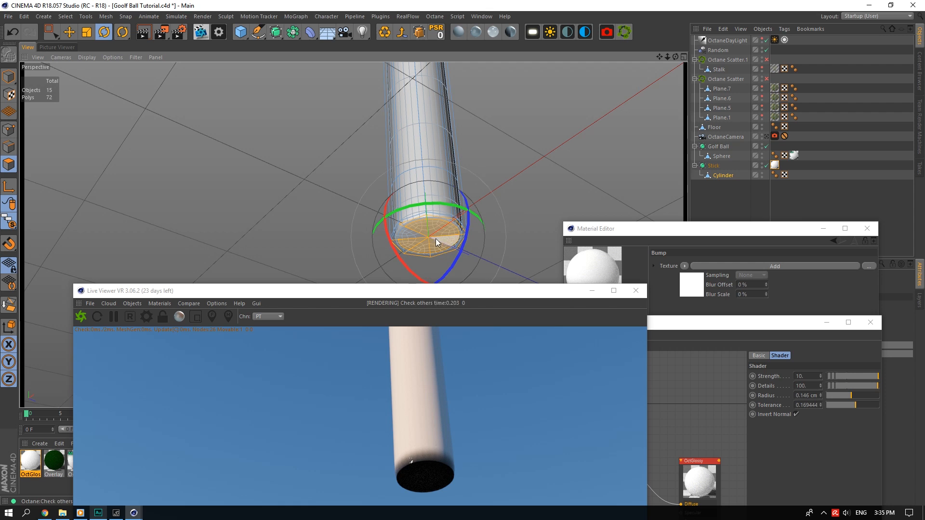
Inset the cap with Extrude Inner, then Extrude it, with Stick smoothing off.
right_click(434, 221)
click(464, 305)
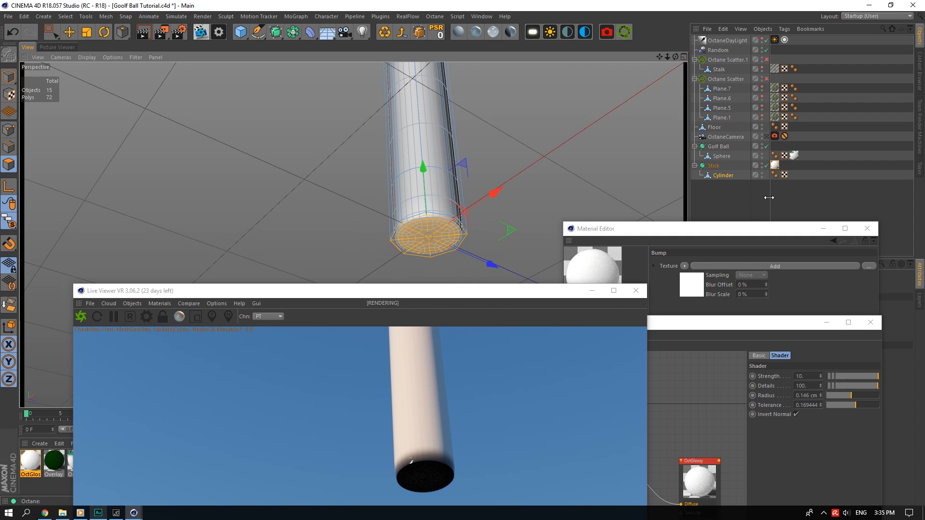
click(767, 166)
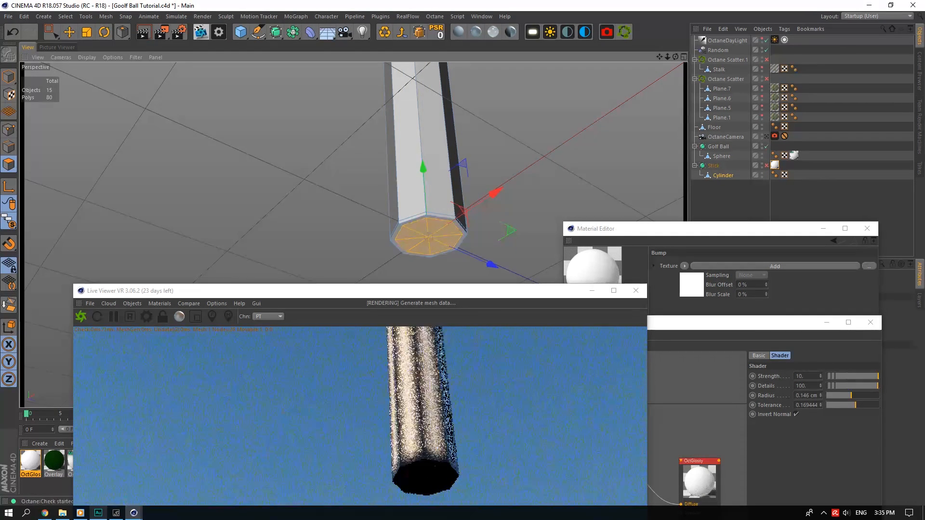
right_click(505, 161)
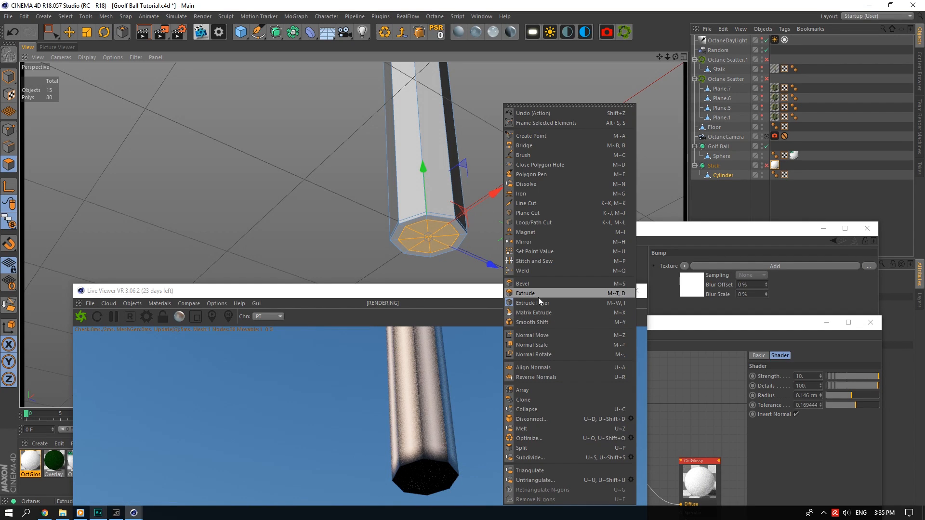
click(537, 296)
Frame the tee through the OctaneCamera and re-enable Stick smoothing.
click(742, 333)
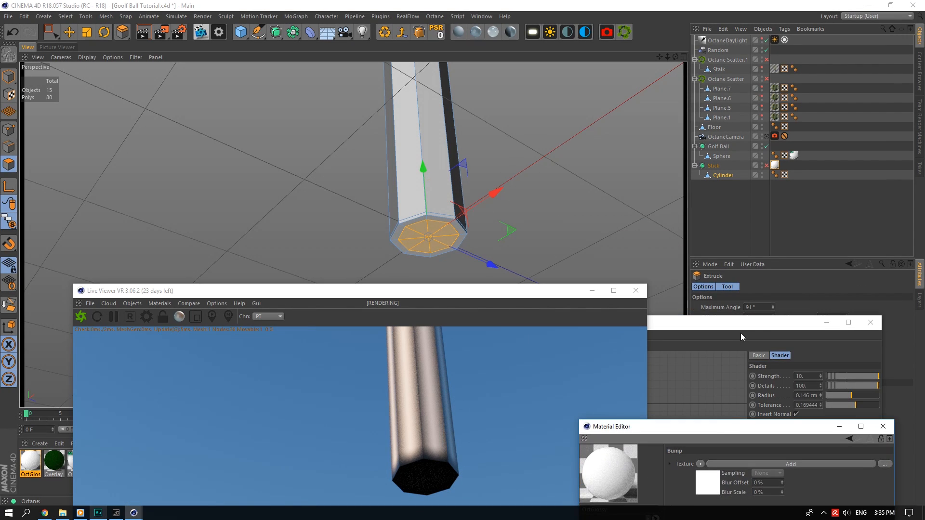
click(874, 459)
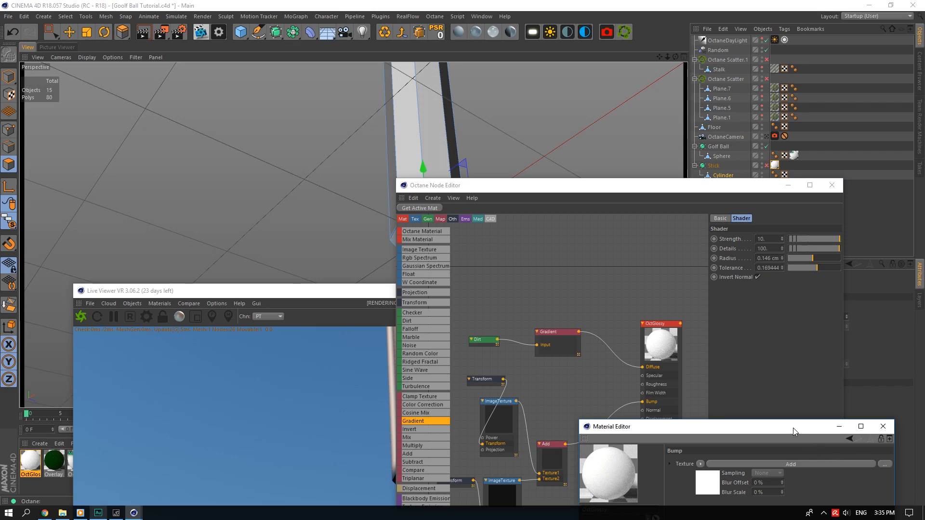
drag(627, 189, 697, 210)
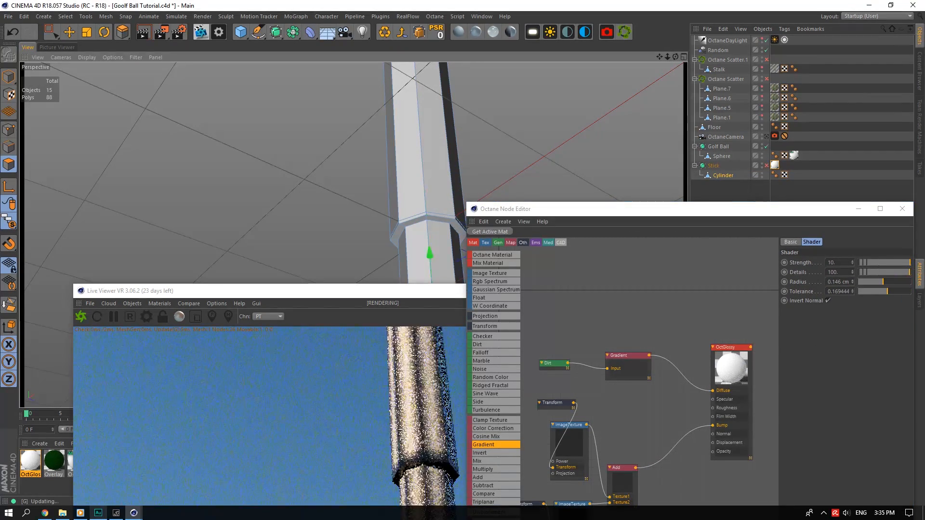
click(766, 137)
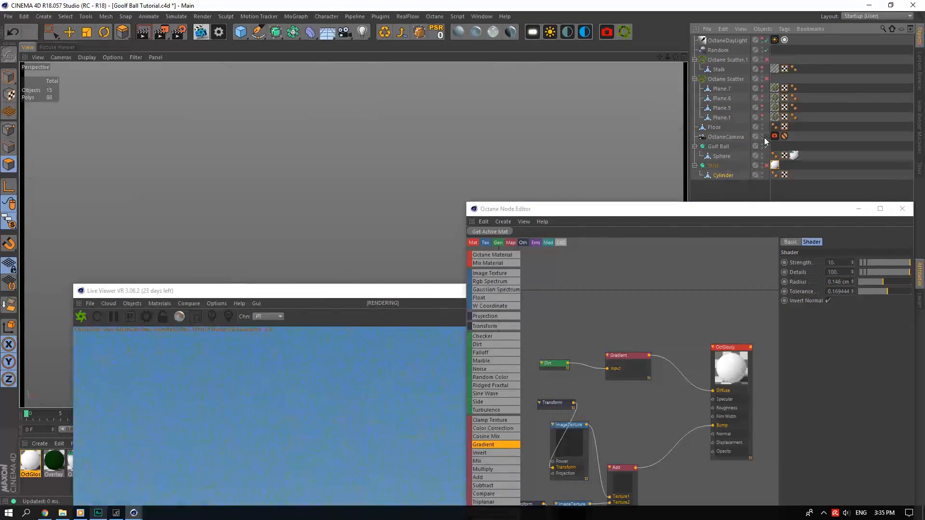
drag(400, 292, 320, 70)
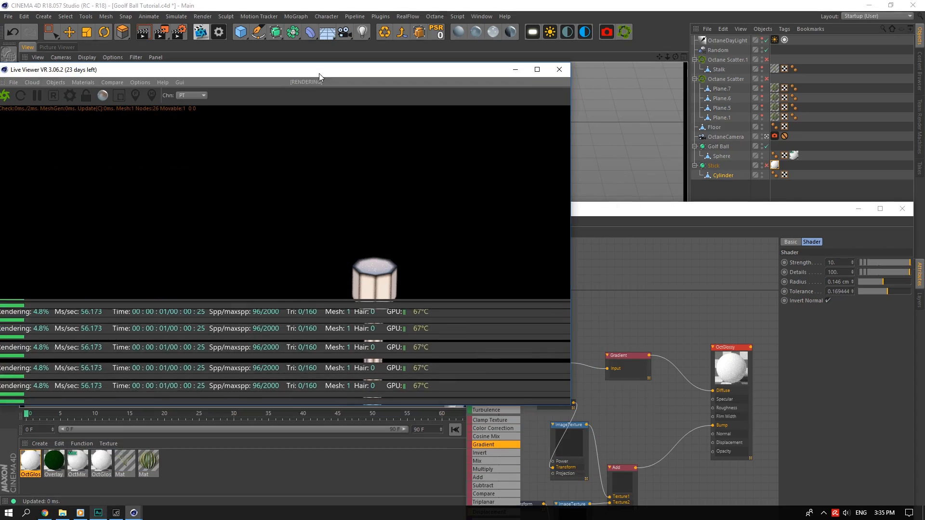
mouse_move(668, 57)
mouse_down()
mouse_move(675, 58)
mouse_move(657, 65)
mouse_move(663, 49)
mouse_up()
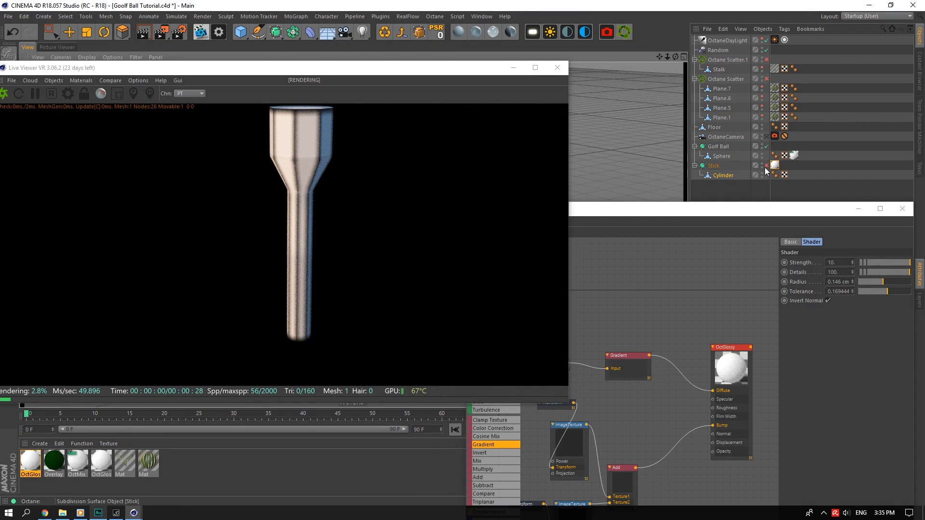
click(767, 165)
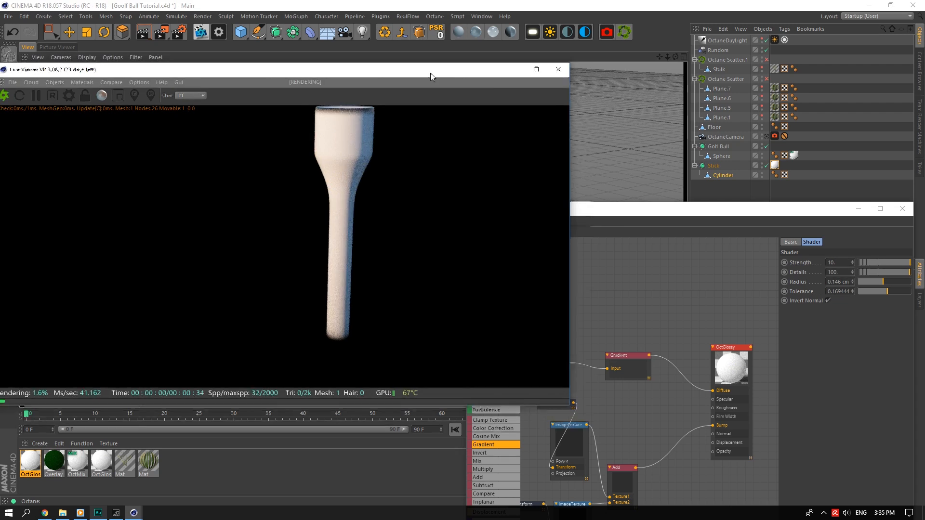
drag(433, 63, 475, 147)
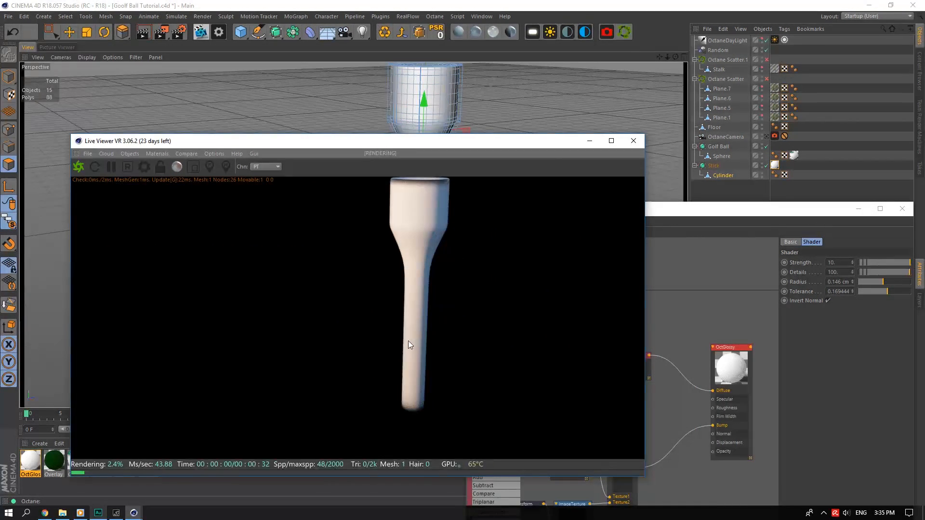
Disable Stick smoothing and orbit to look straight into the tee's open end.
click(430, 93)
drag(422, 141, 496, 375)
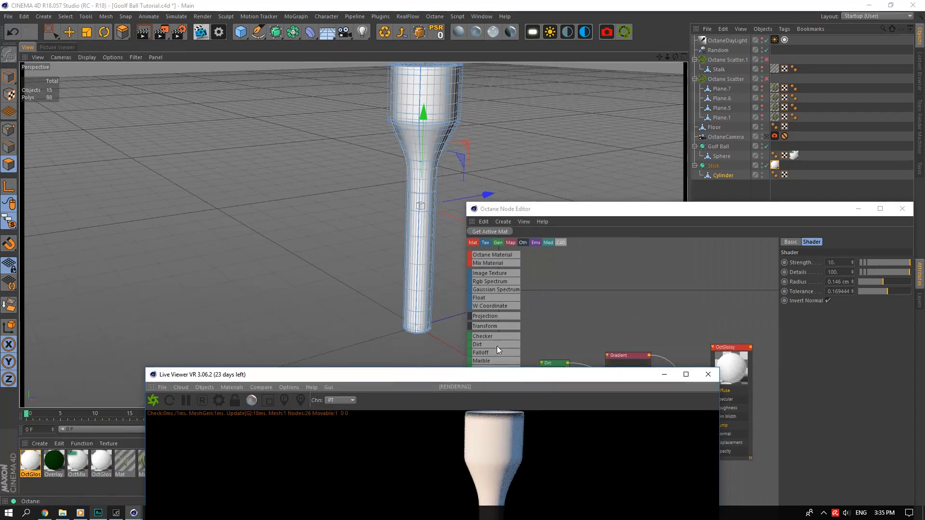
alt+right_drag(388, 285, 415, 314)
scroll(421, 191, down, 3)
drag(675, 57, 675, 10)
click(766, 166)
scroll(460, 309, up, 5)
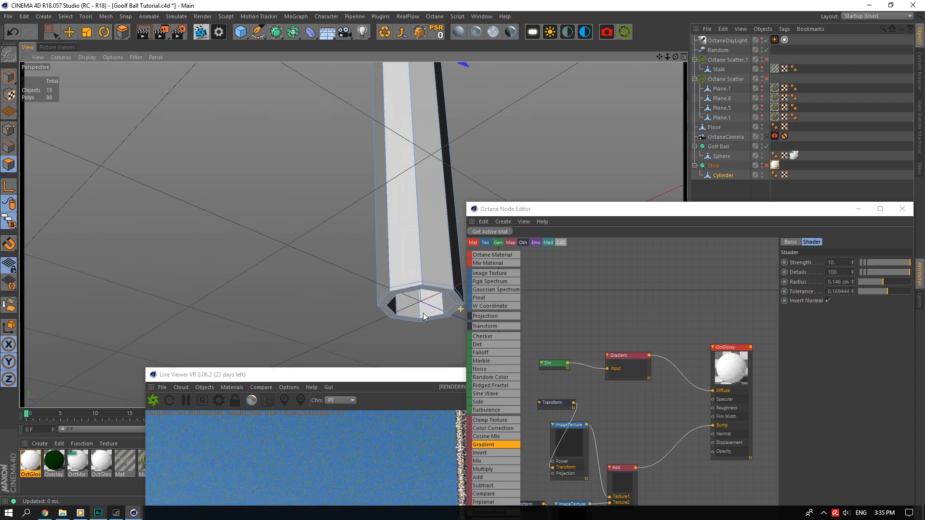
scroll(424, 313, up, 6)
scroll(264, 184, down, 3)
drag(675, 57, 676, 33)
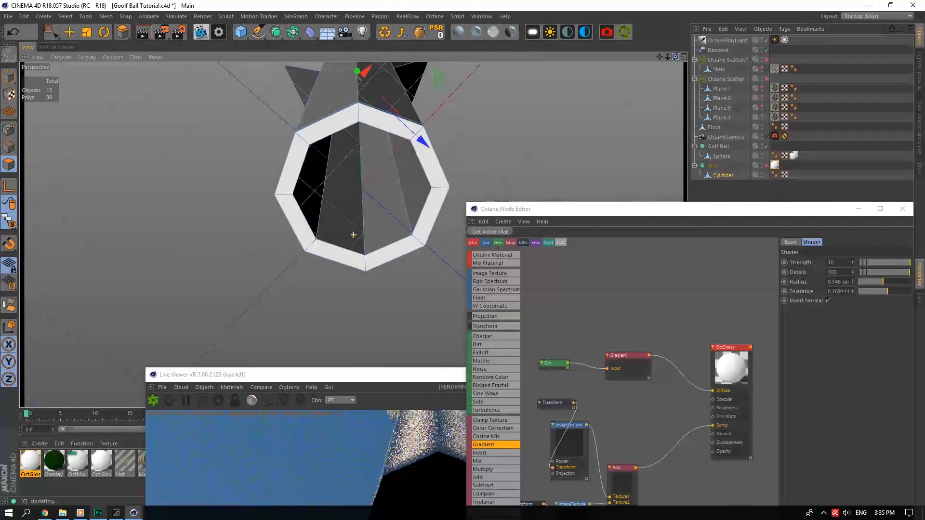
alt+drag(489, 122, 489, 96)
Select the inner cap edge and inner cup edge in edge mode.
click(10, 147)
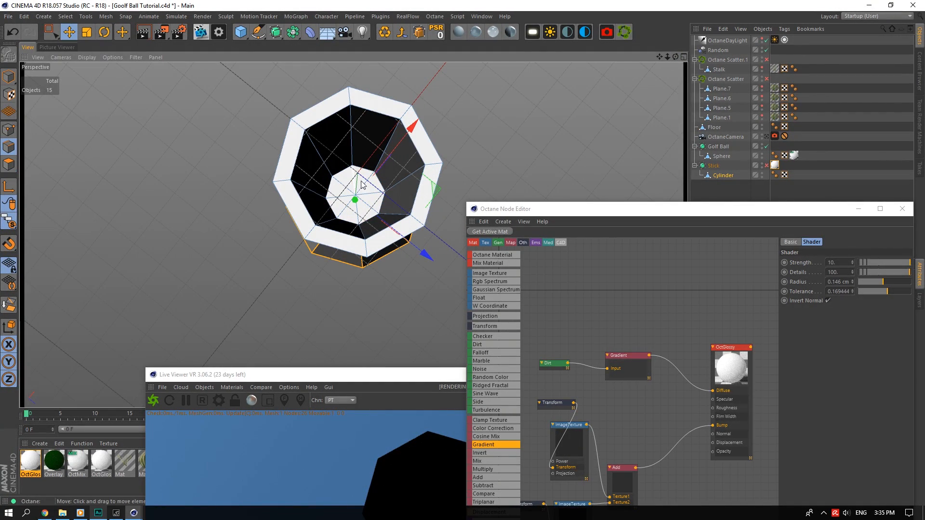
shift+click(387, 183)
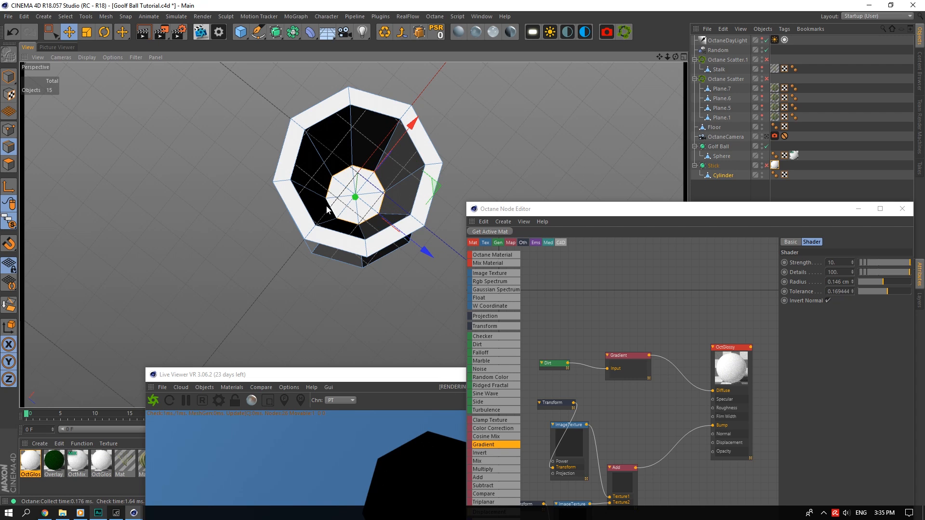
shift+click(295, 189)
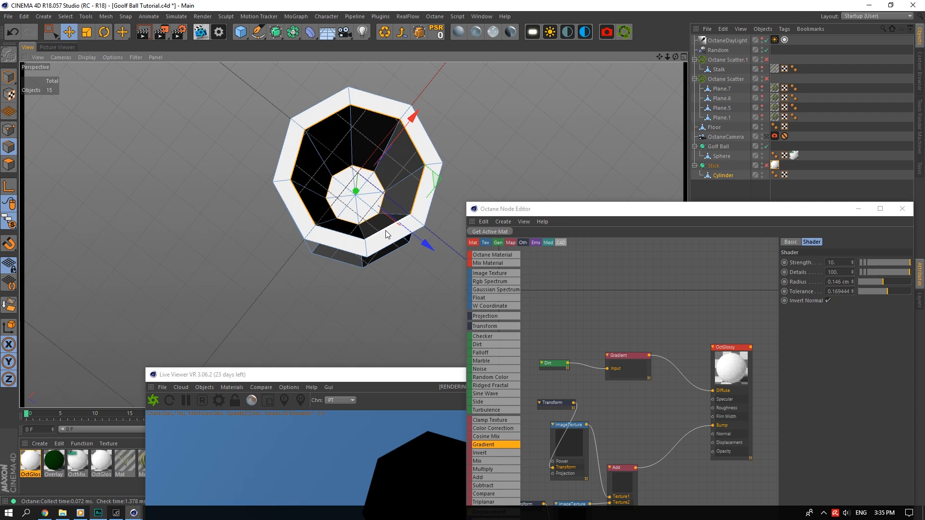
drag(676, 58, 660, 86)
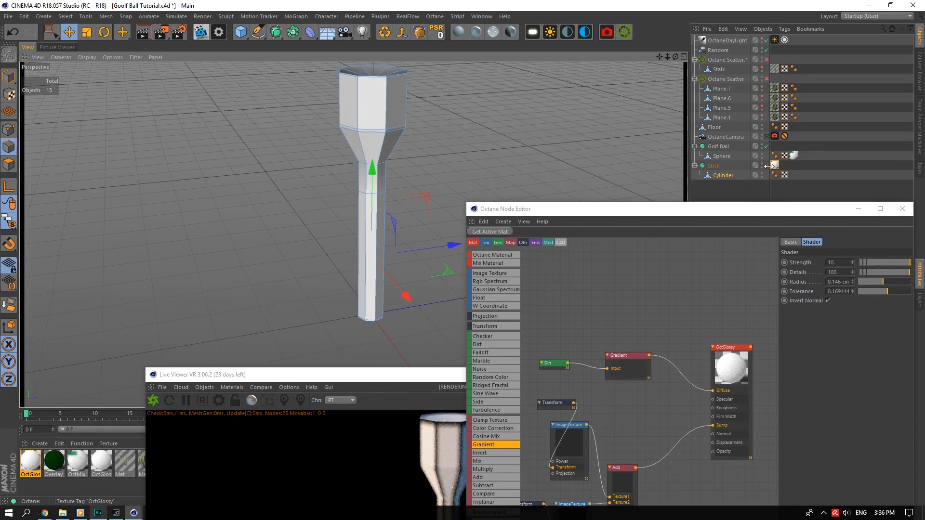
Re-enable Stick smoothing and scale the tee slightly taller along its Y axis.
click(767, 165)
drag(440, 379, 198, 96)
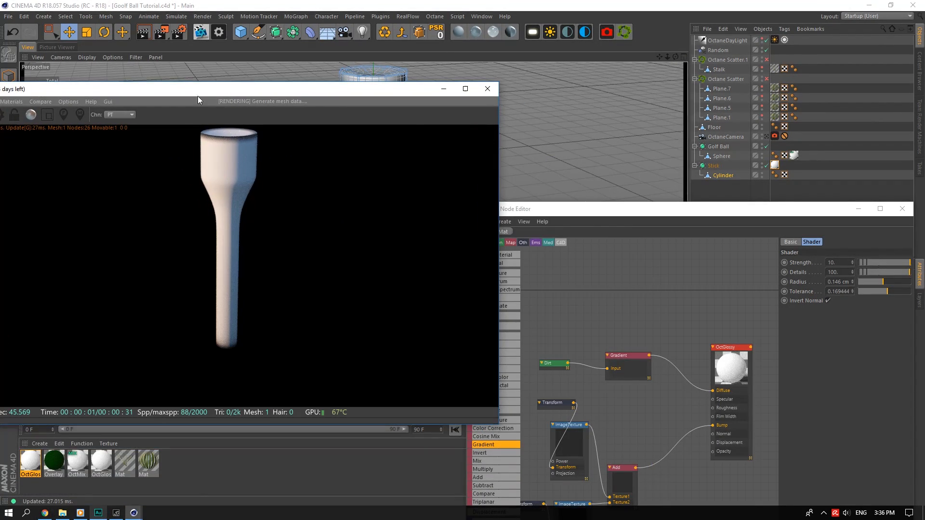
drag(341, 93, 237, 90)
drag(488, 215, 554, 227)
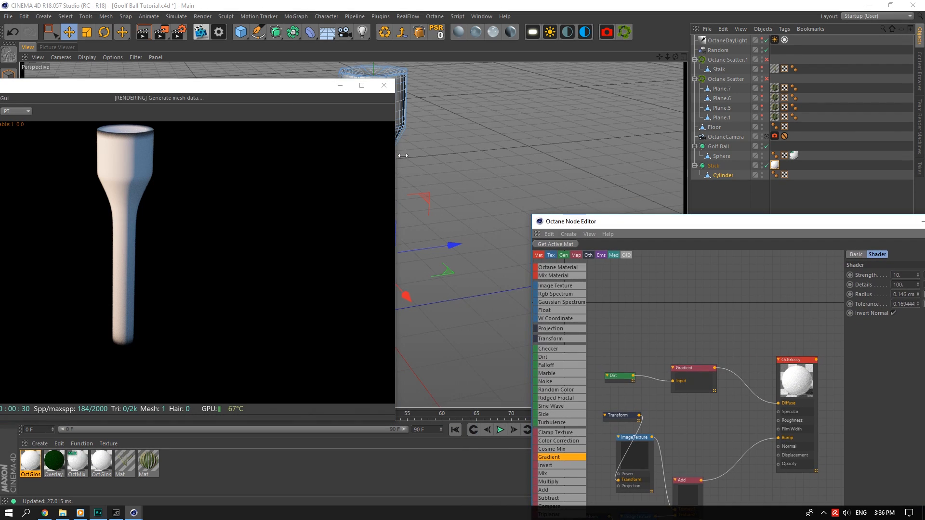
click(86, 33)
drag(447, 272, 471, 277)
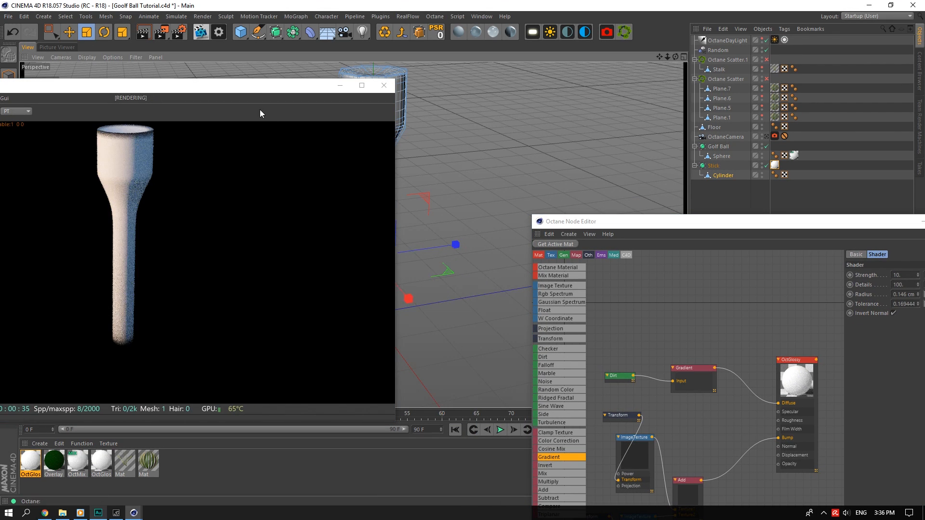
drag(263, 89, 295, 327)
drag(448, 272, 469, 279)
drag(295, 319, 309, 127)
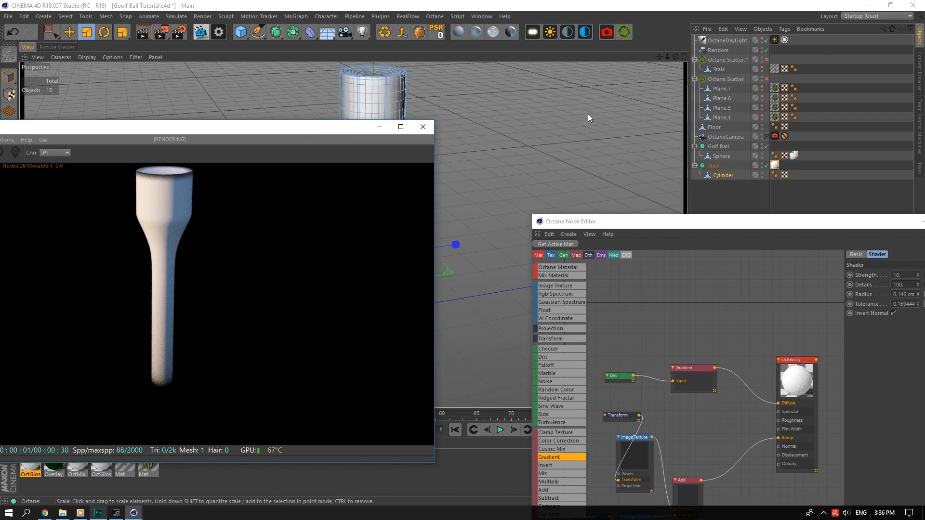
drag(675, 57, 670, 38)
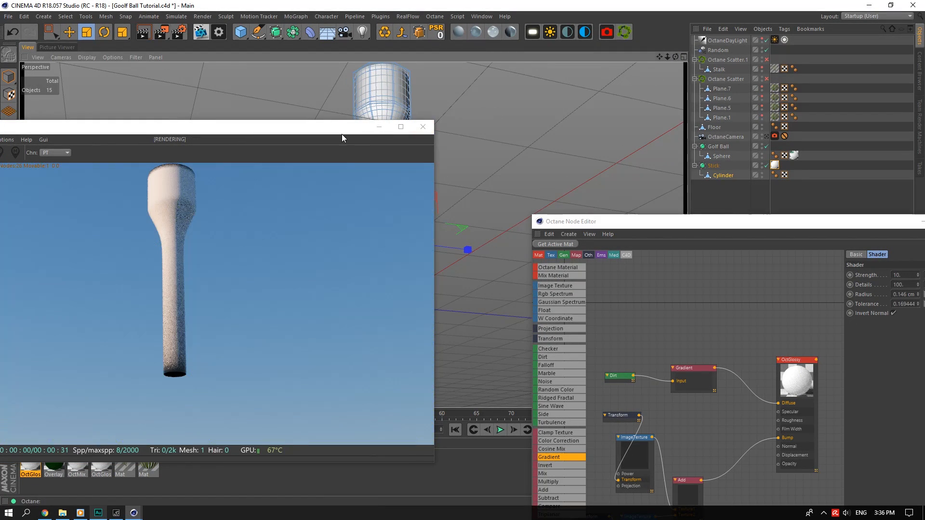
drag(342, 137, 486, 468)
click(766, 165)
Add a Loop/Path Cut close to the cylinder's bottom edge.
scroll(394, 318, up, 5)
scroll(381, 262, up, 3)
right_click(414, 262)
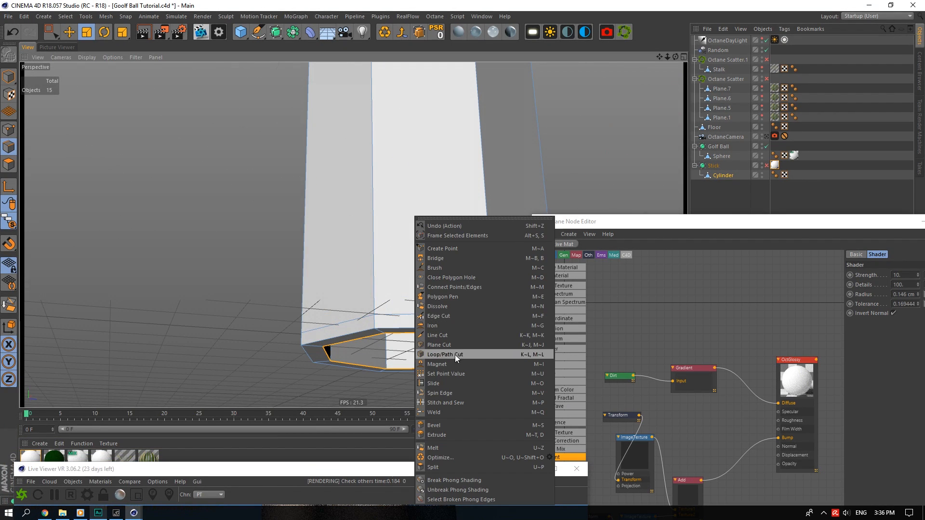
click(455, 355)
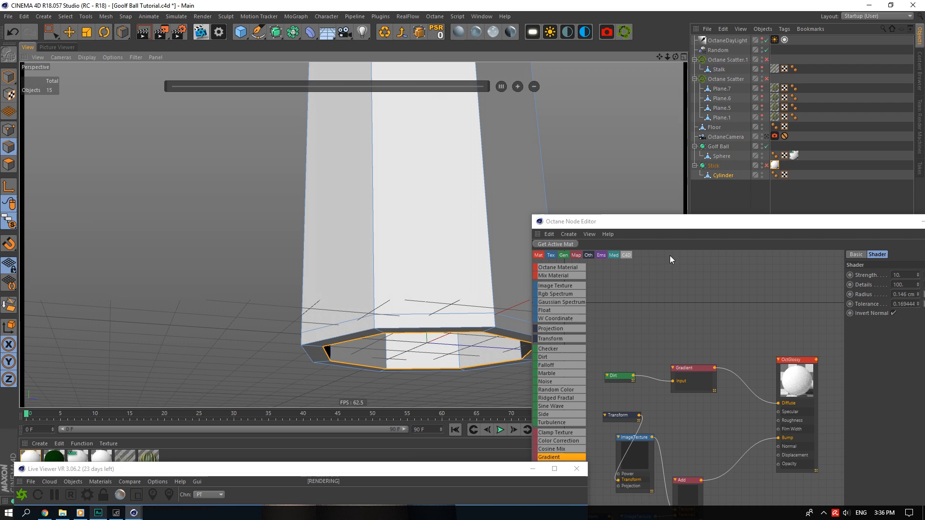
drag(681, 222, 750, 480)
drag(782, 349, 778, 478)
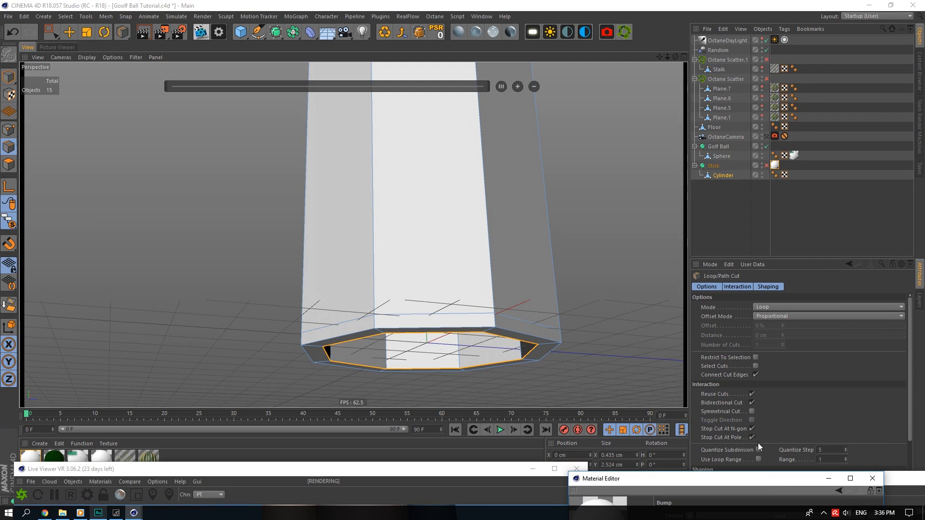
click(753, 395)
click(460, 365)
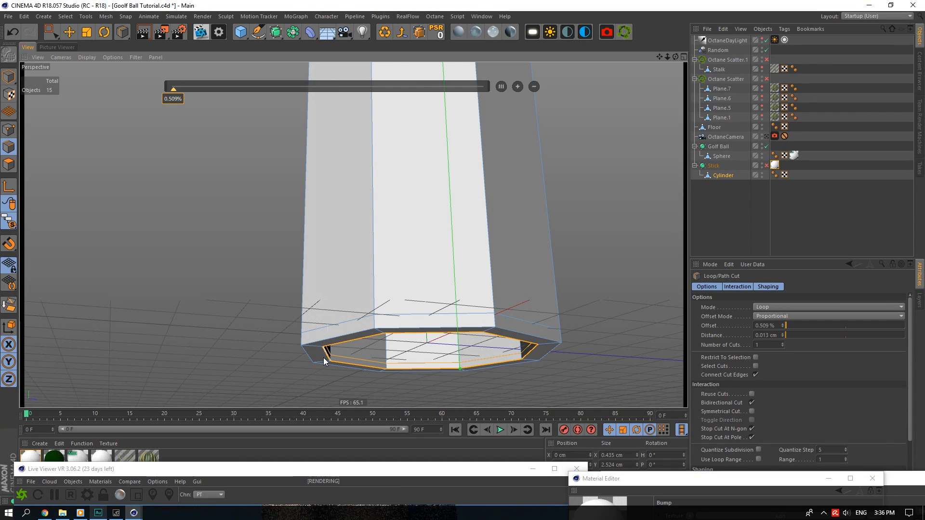
Place another loop cut near the base at about 20% offset, then deselect.
alt+drag(326, 358, 393, 336)
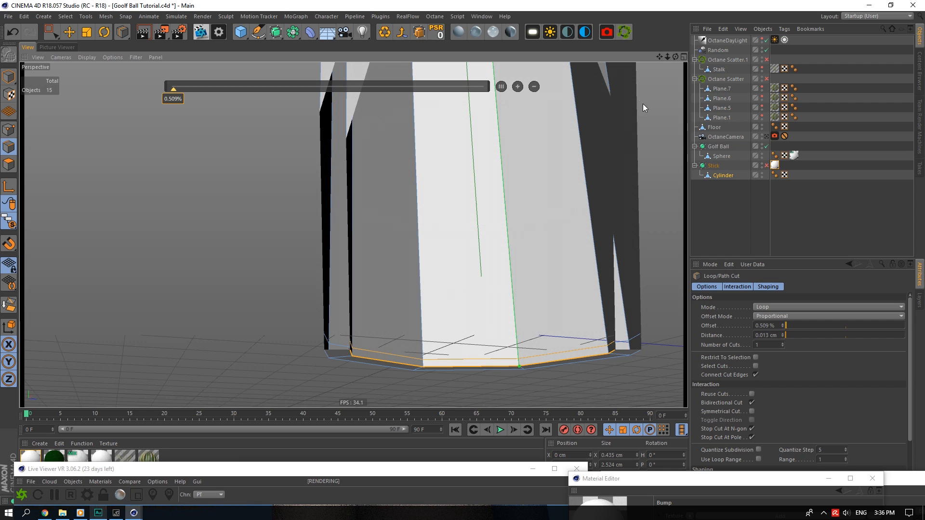
drag(675, 57, 676, 57)
alt+drag(393, 336, 353, 202)
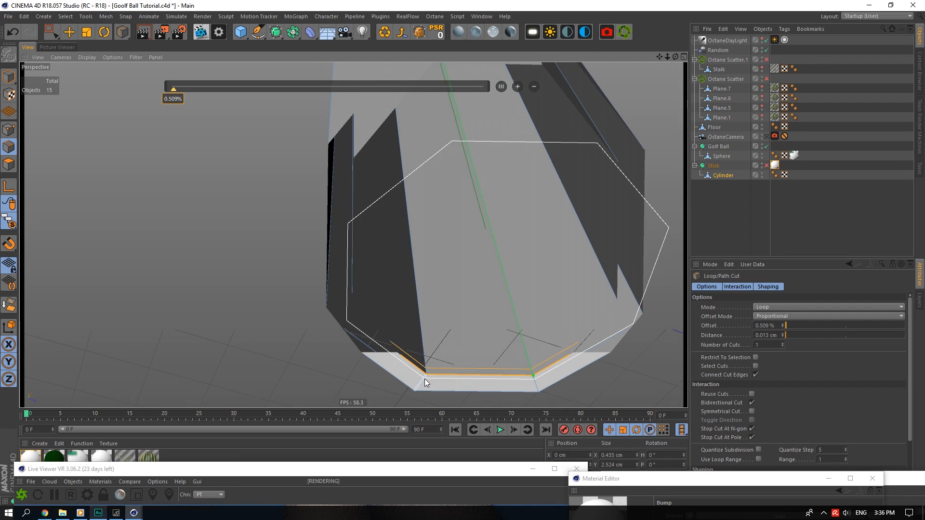
click(425, 378)
click(419, 389)
click(805, 206)
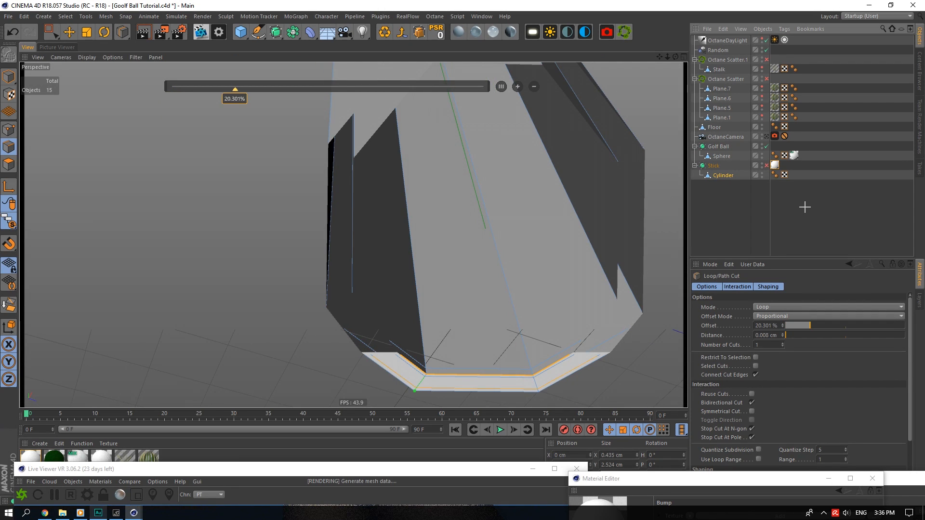
alt+right_drag(606, 123, 539, 123)
alt+drag(539, 140, 510, 319)
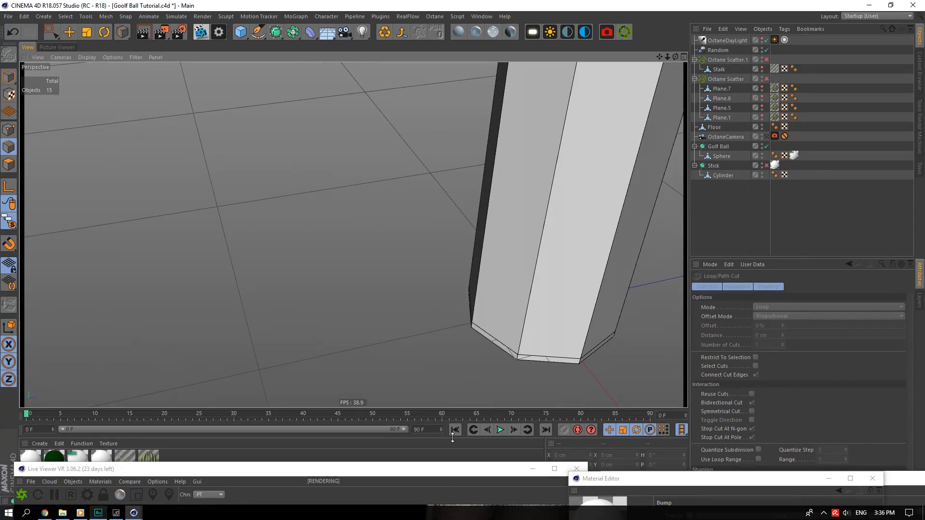
drag(446, 466, 451, 39)
Re-enable Stick smoothing and inspect the whole tee and its cup in the live render.
click(766, 166)
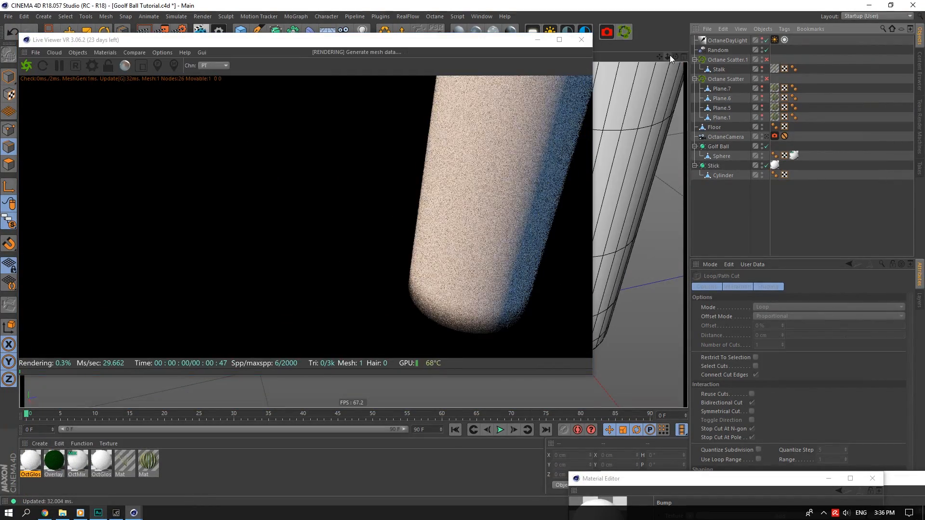
drag(676, 57, 624, 156)
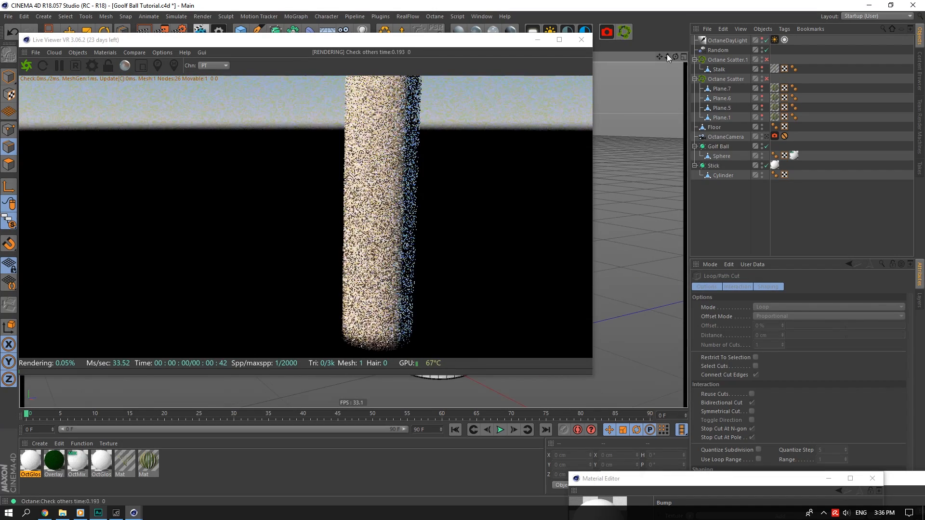
drag(667, 57, 678, 101)
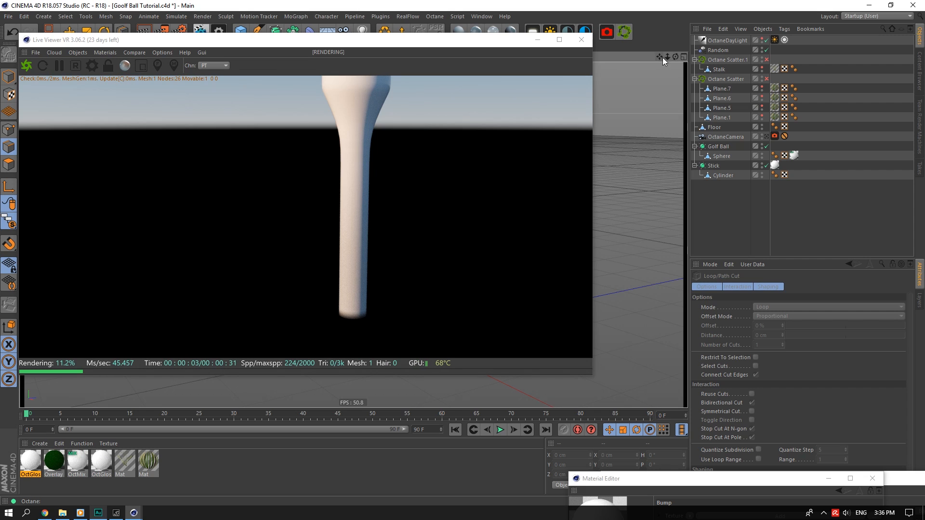
drag(663, 57, 432, 210)
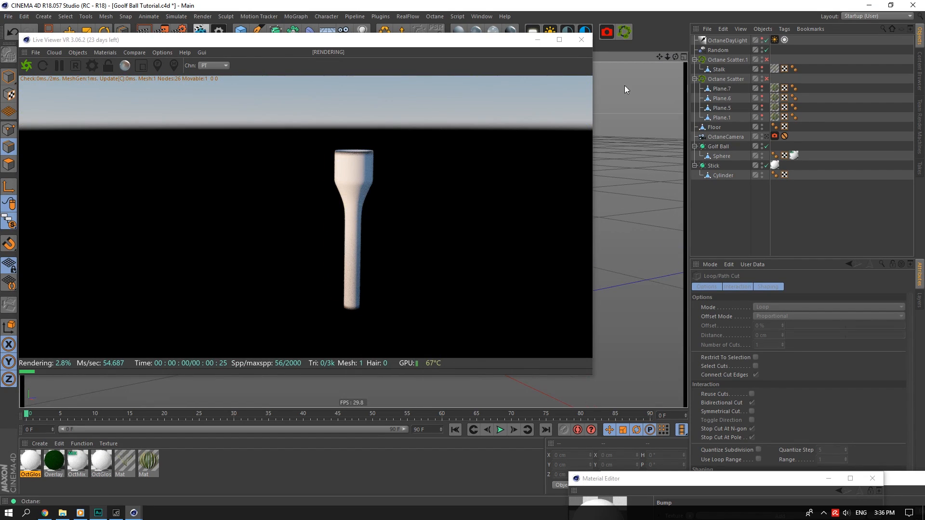
drag(675, 56, 675, 82)
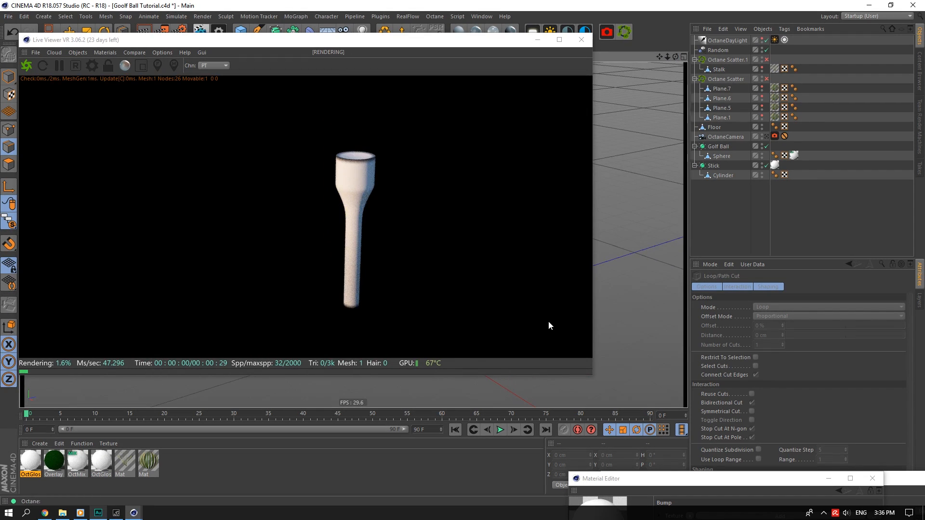
drag(234, 41, 251, 55)
Save the scene and bring OctGlossy's Bump settings into view.
click(69, 32)
key(ctrl+s)
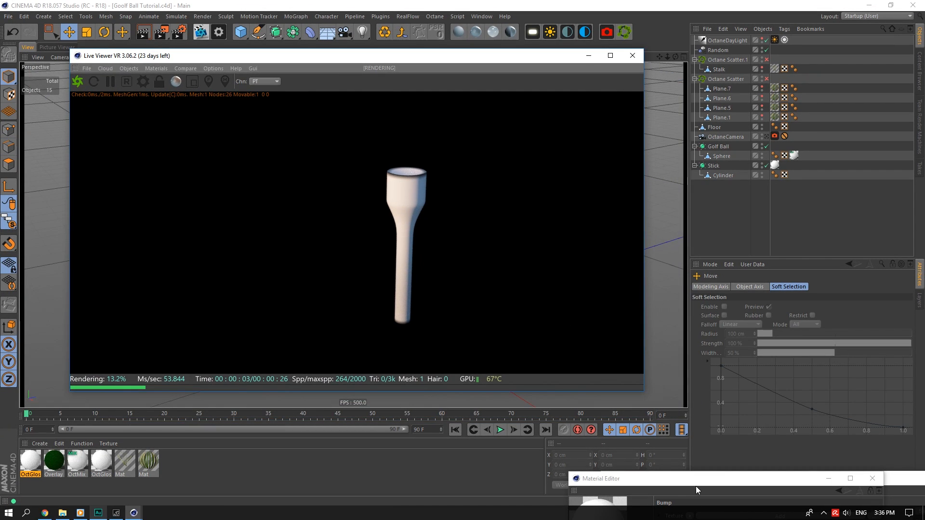
drag(696, 490, 569, 273)
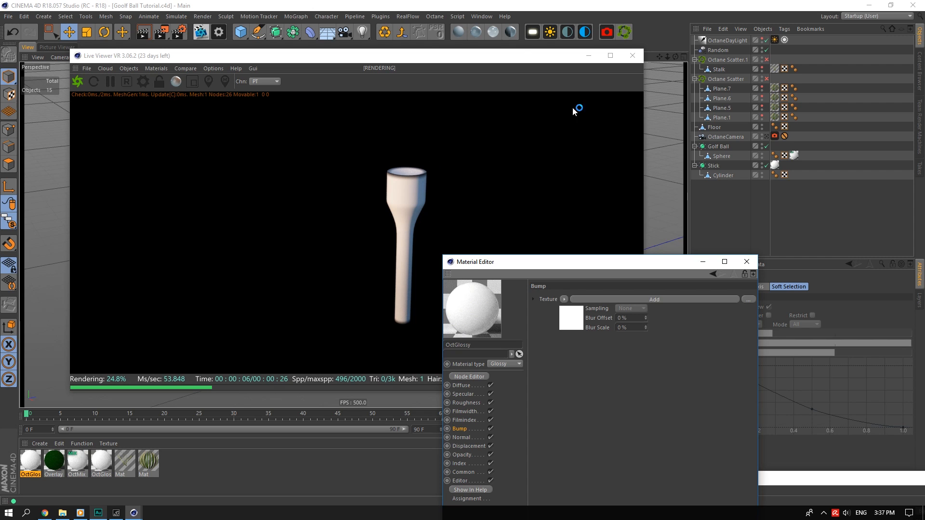
Apply a new OctMix material to the Stick's cylinder, mixing Overlay as Material1 and OctGlossy as Material2.
click(511, 32)
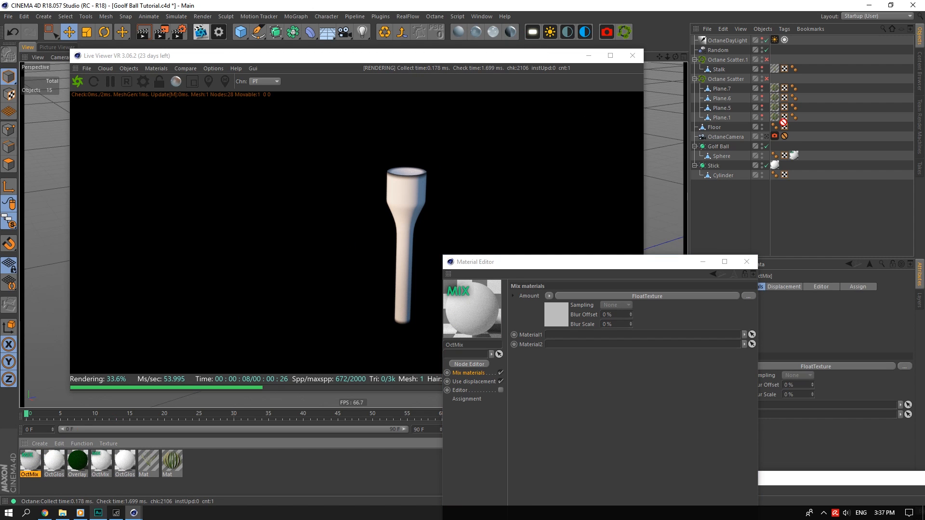
drag(775, 168, 774, 166)
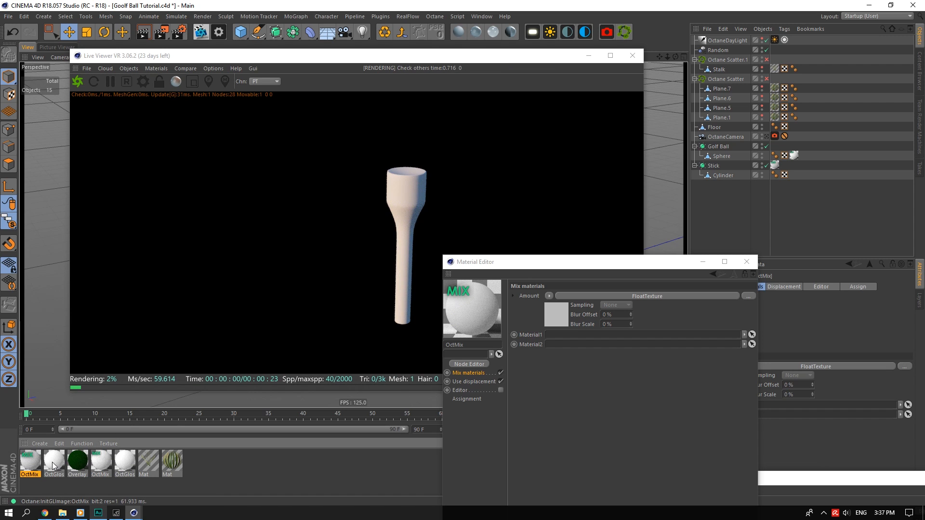
drag(584, 351, 585, 344)
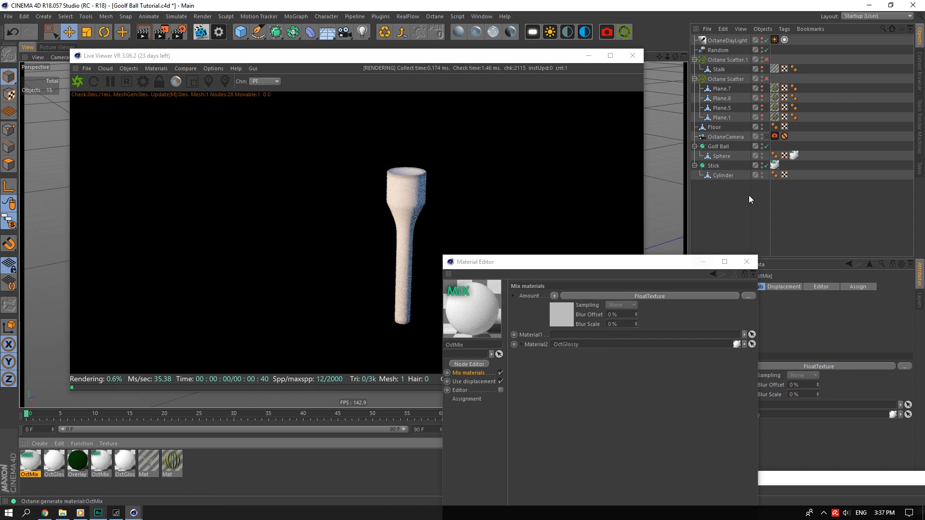
drag(775, 165, 795, 175)
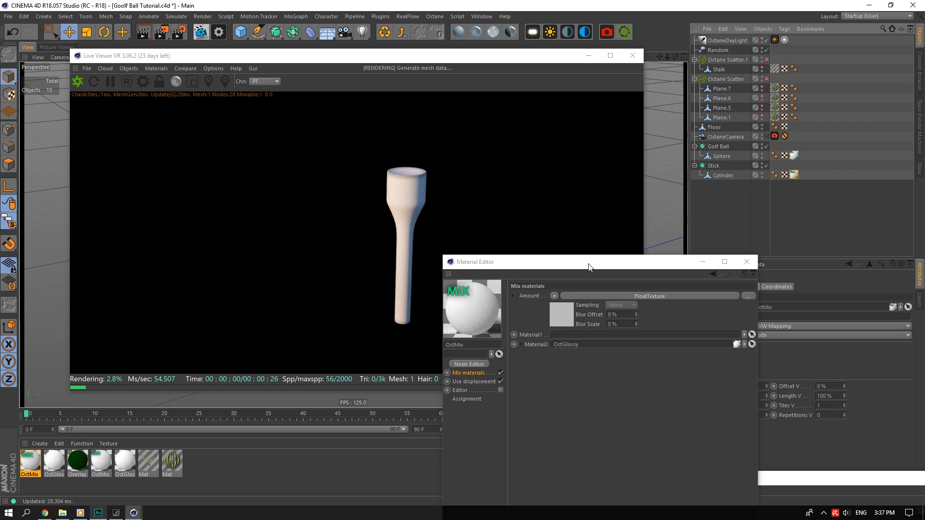
drag(590, 264, 689, 231)
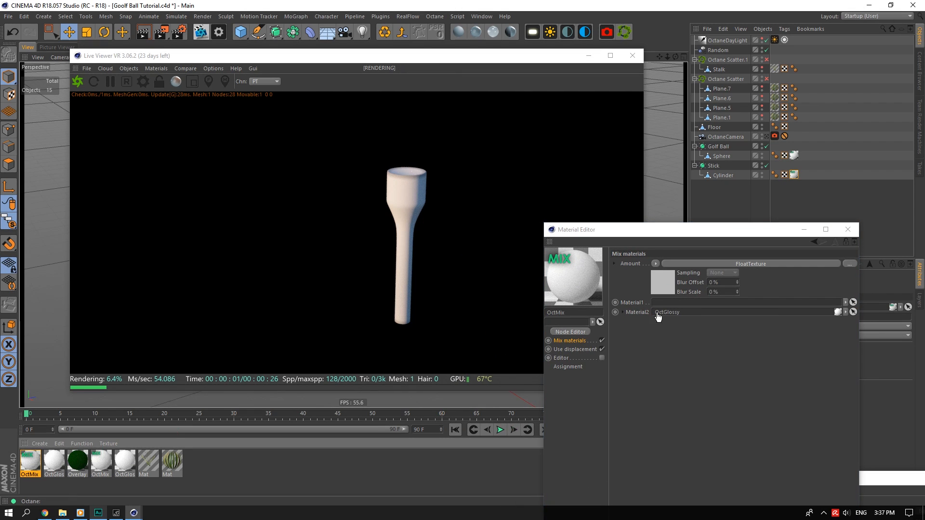
drag(658, 316, 658, 303)
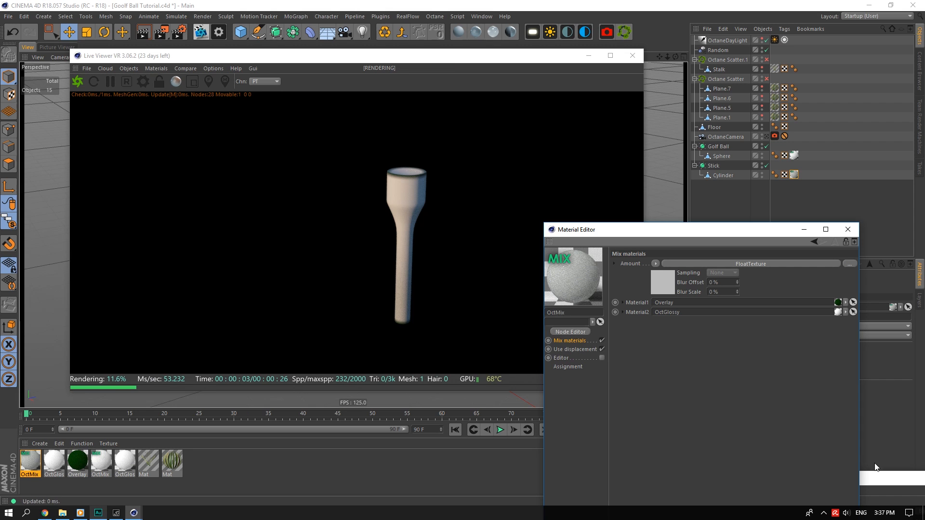
click(571, 332)
Lay out the OctMix node graph, spreading the nodes apart and raising the Dirt node.
drag(571, 331, 461, 113)
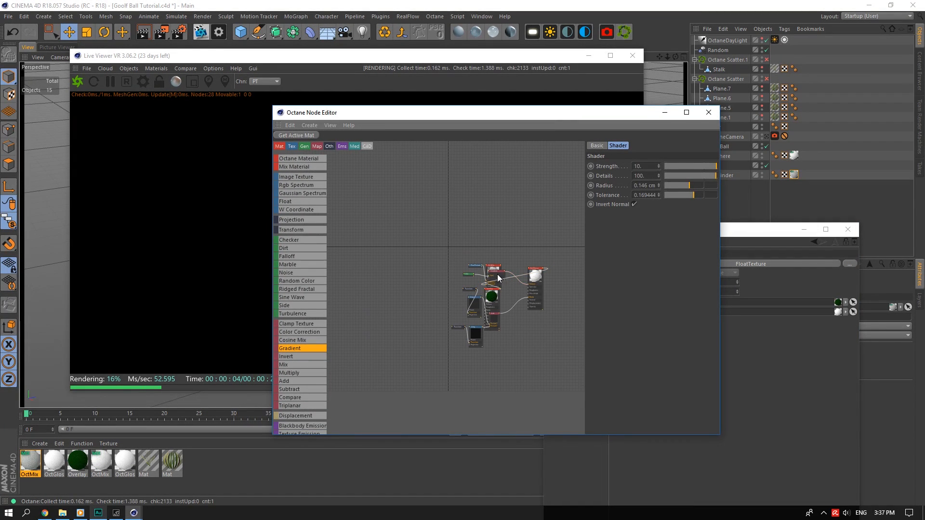
drag(498, 276, 517, 230)
drag(535, 274, 550, 292)
drag(493, 270, 577, 251)
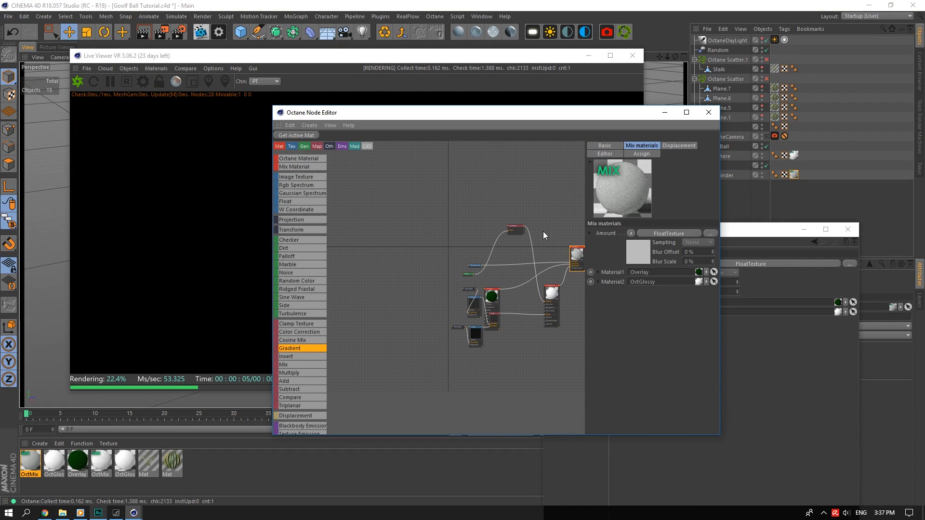
middle_drag(496, 262, 448, 319)
drag(420, 332, 424, 296)
scroll(479, 302, up, 3)
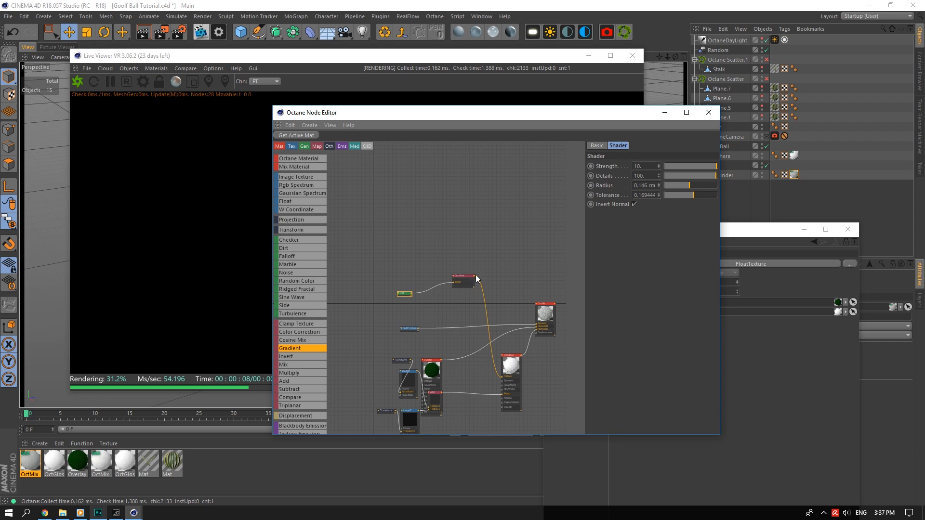
Rewire the gradient from the glossy diffuse into the OctMix Amount through an Invert node.
mouse_move(494, 366)
mouse_down()
mouse_move(484, 316)
mouse_move(490, 348)
mouse_up()
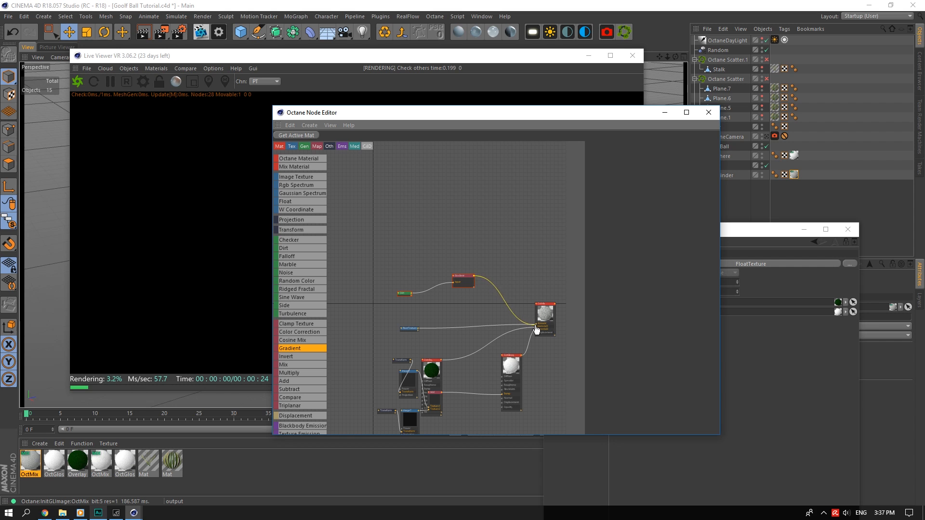
drag(539, 330, 538, 328)
drag(535, 123, 746, 346)
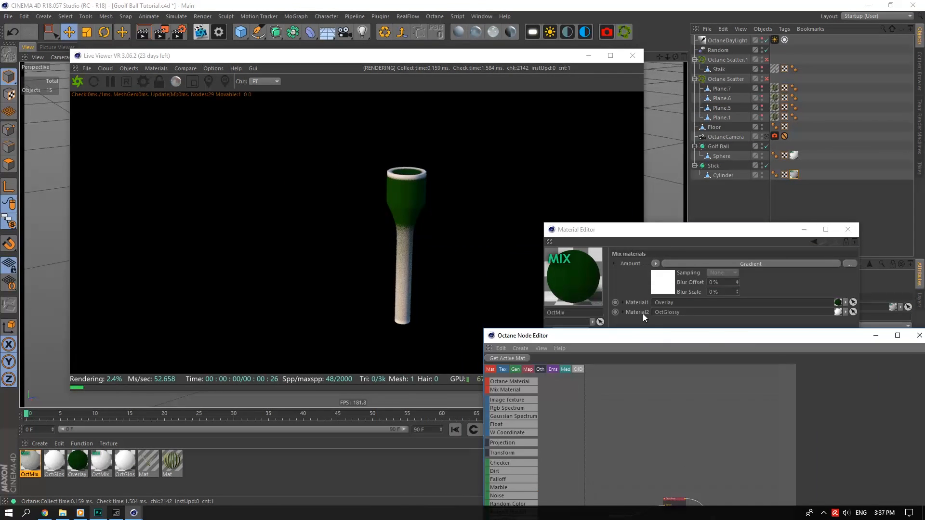
drag(657, 336, 610, 183)
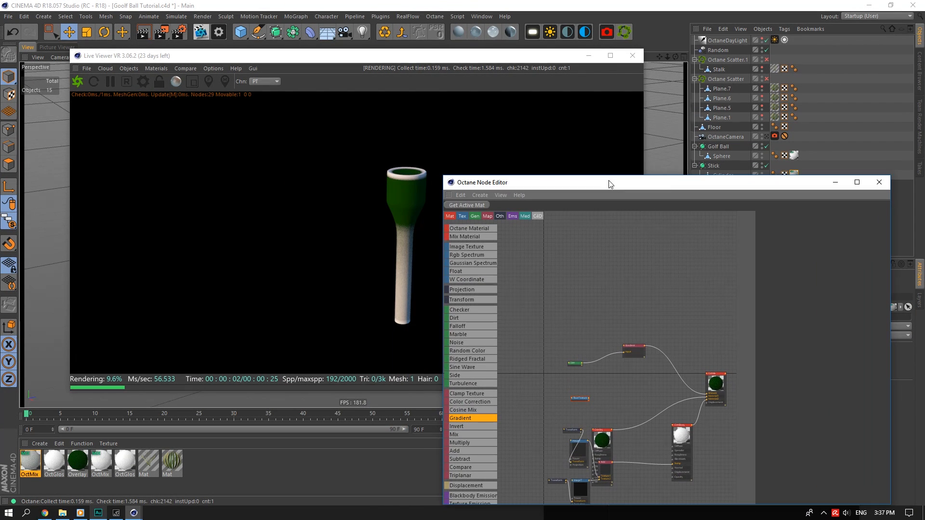
drag(451, 182, 464, 175)
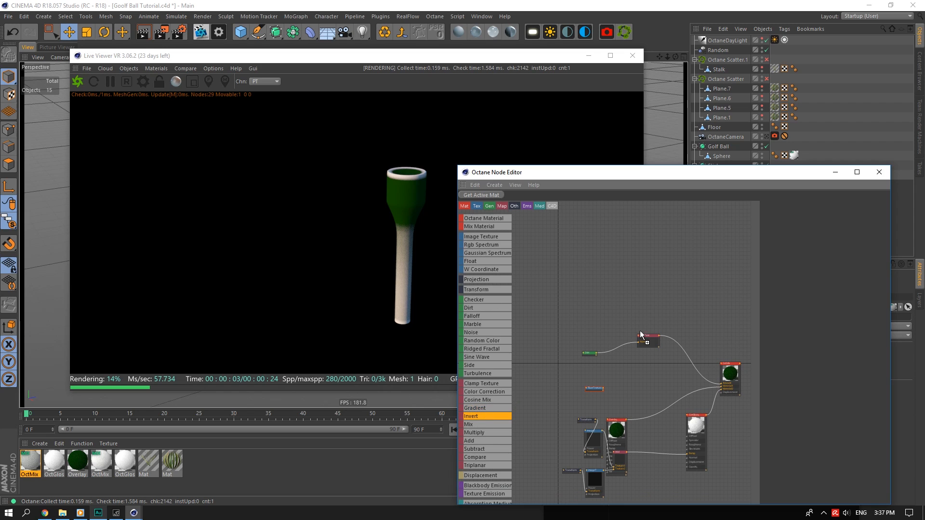
drag(681, 344, 684, 361)
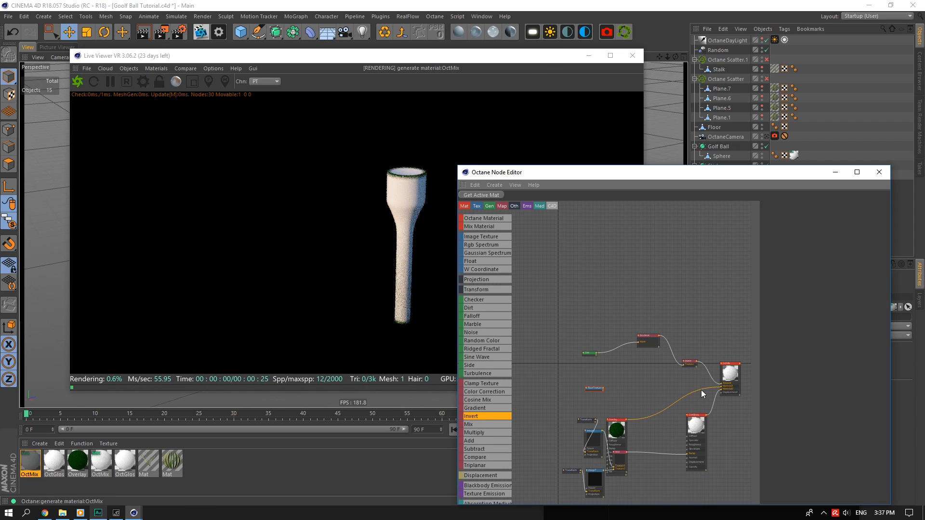
Set a gradient stop's colour value to 2, then render through the OctaneCamera view.
click(645, 342)
double_click(808, 309)
text(2)
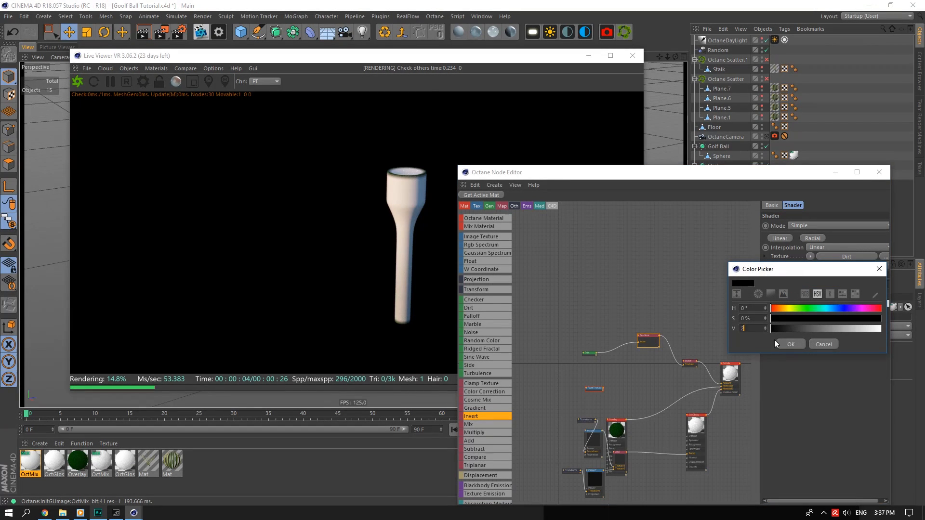
click(778, 343)
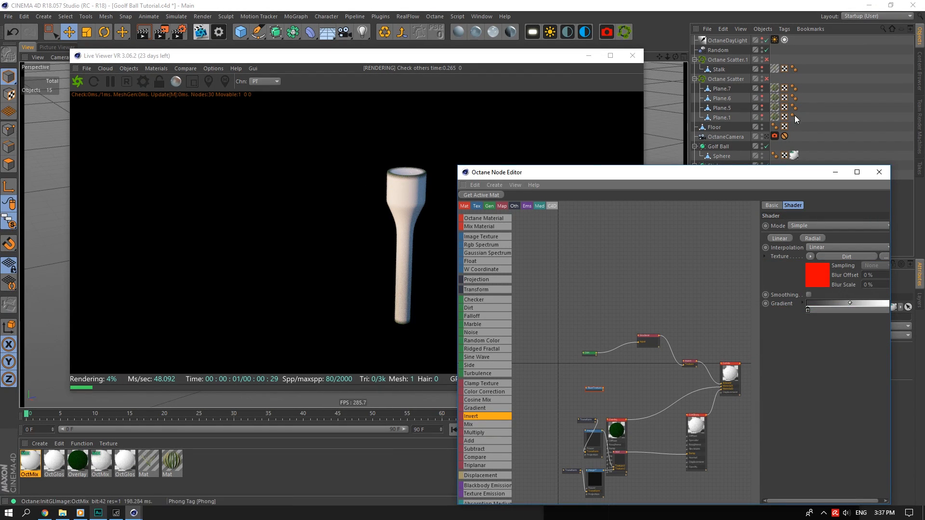
click(766, 135)
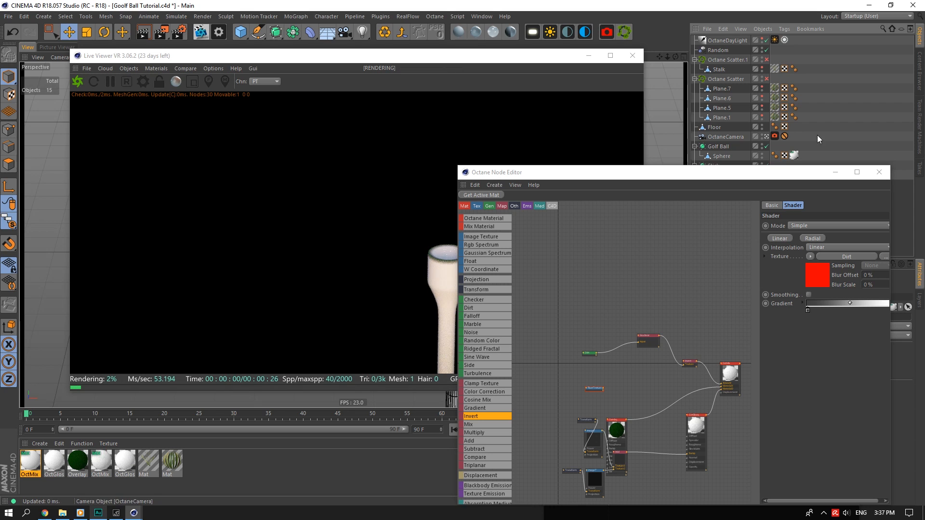
click(880, 172)
Solo the golf ball and tee in the viewport.
click(850, 230)
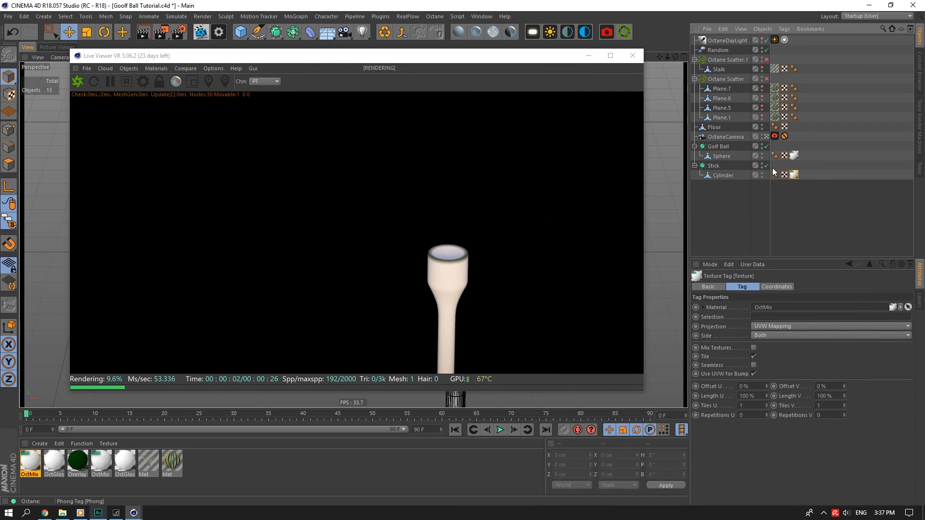
click(714, 165)
ctrl+click(718, 147)
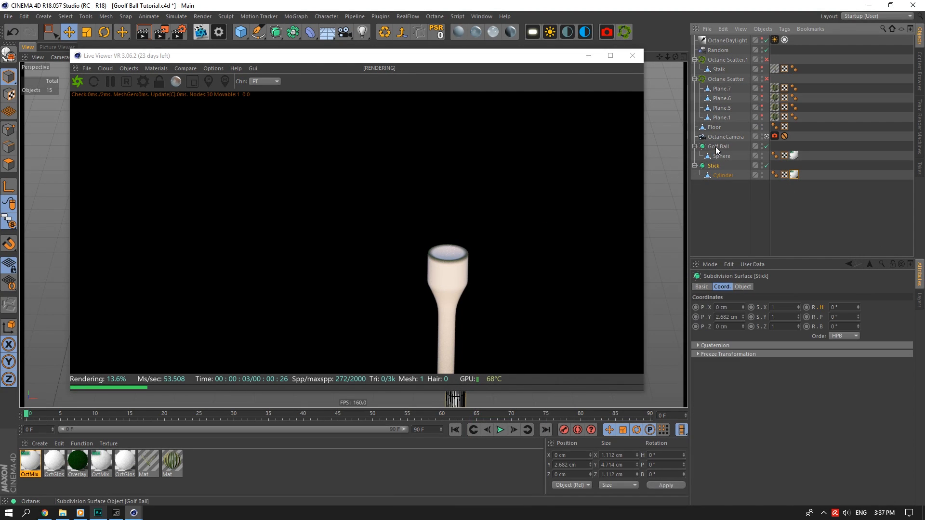
drag(8, 222, 59, 275)
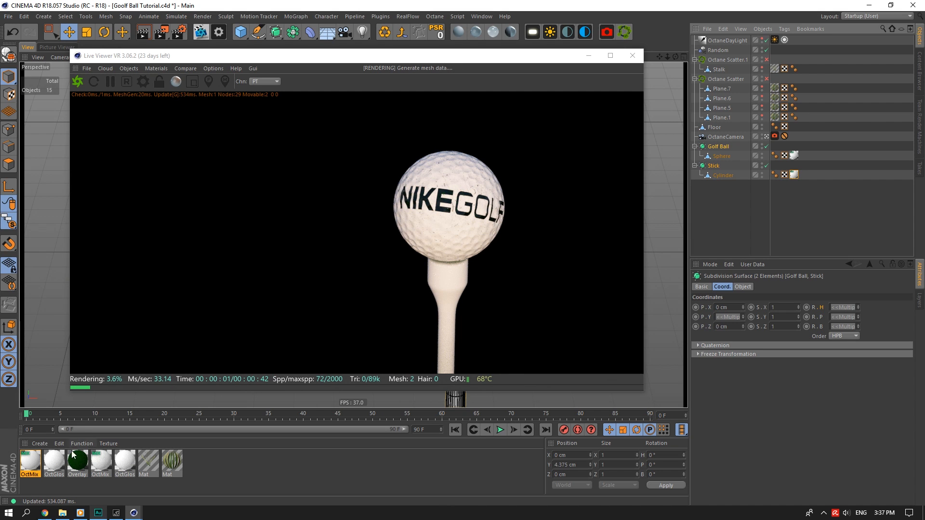
Convert both grass materials to Octane materials from the Live Viewer's material menu.
double_click(168, 462)
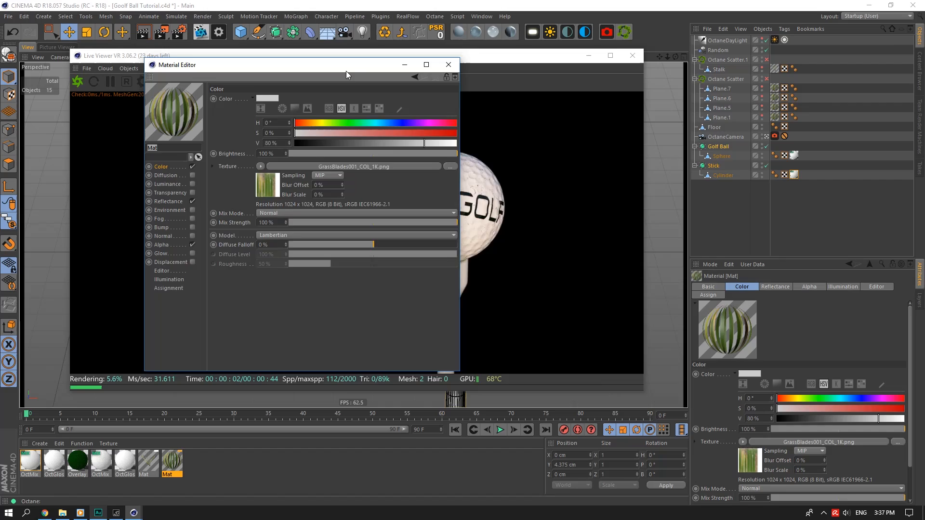
drag(346, 71, 669, 162)
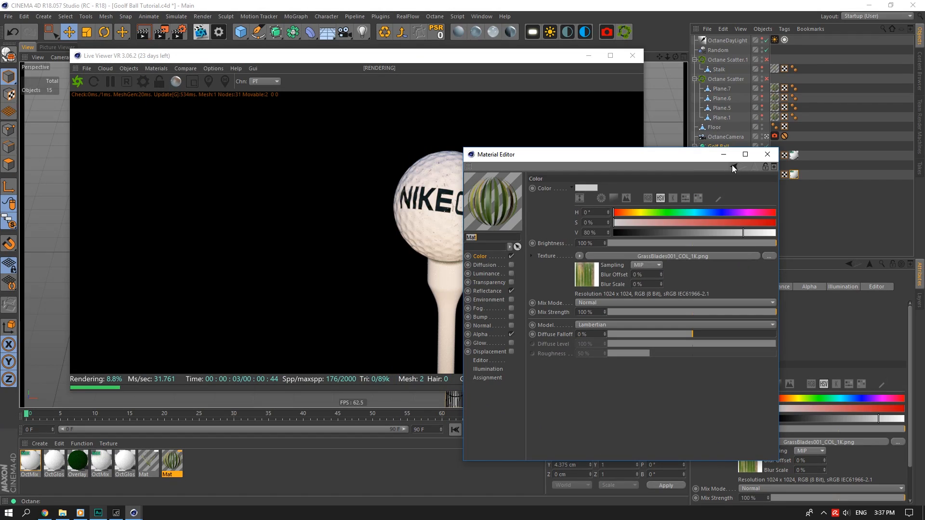
click(767, 154)
shift+click(158, 460)
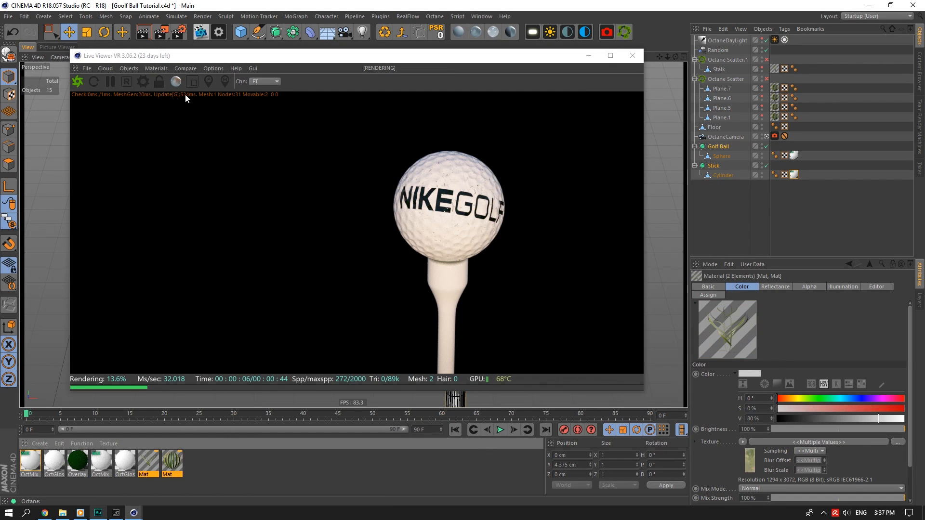
click(129, 68)
mouse_move(156, 68)
click(172, 163)
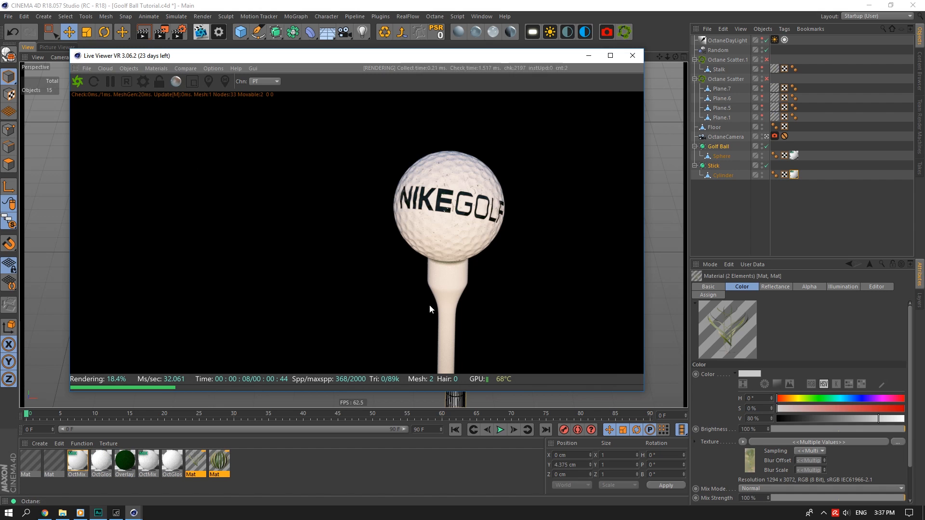
Make the converted grass material Diffuse with the grass image texture in its diffuse channel.
double_click(54, 462)
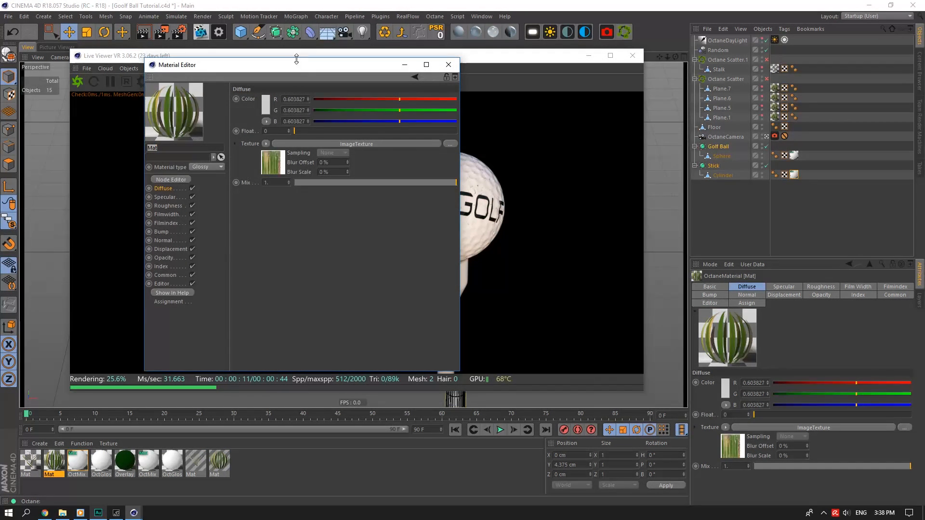
drag(298, 66, 658, 176)
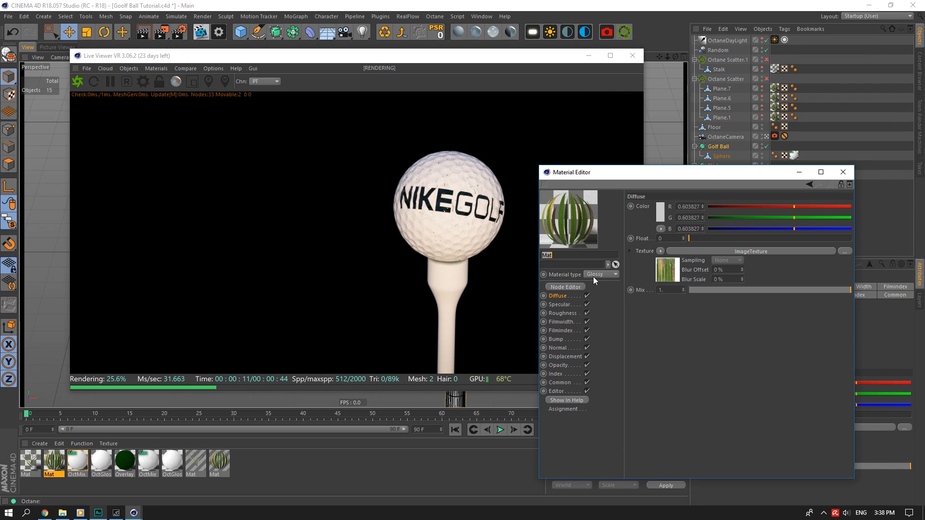
click(603, 284)
click(660, 251)
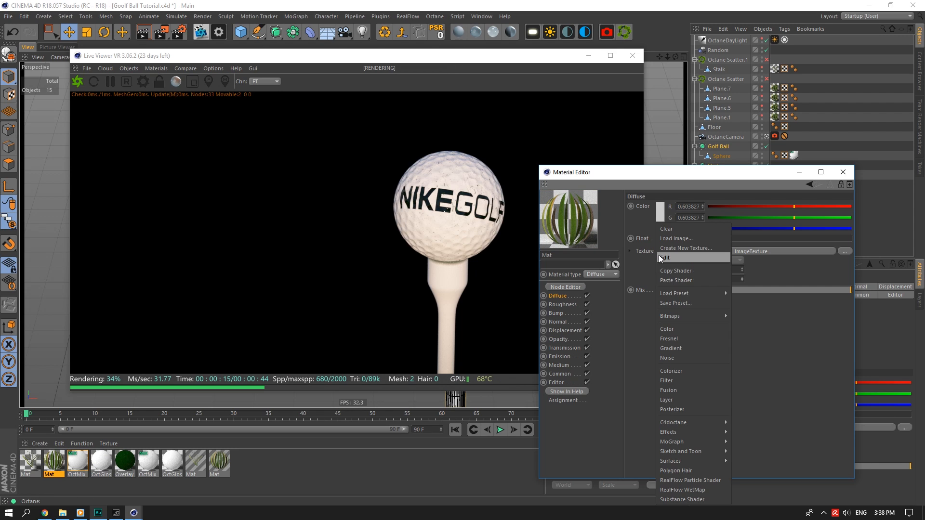
click(677, 281)
Load GrassBlades001_NRM_1K as its normal map and paste the grass texture into Transmission.
click(559, 314)
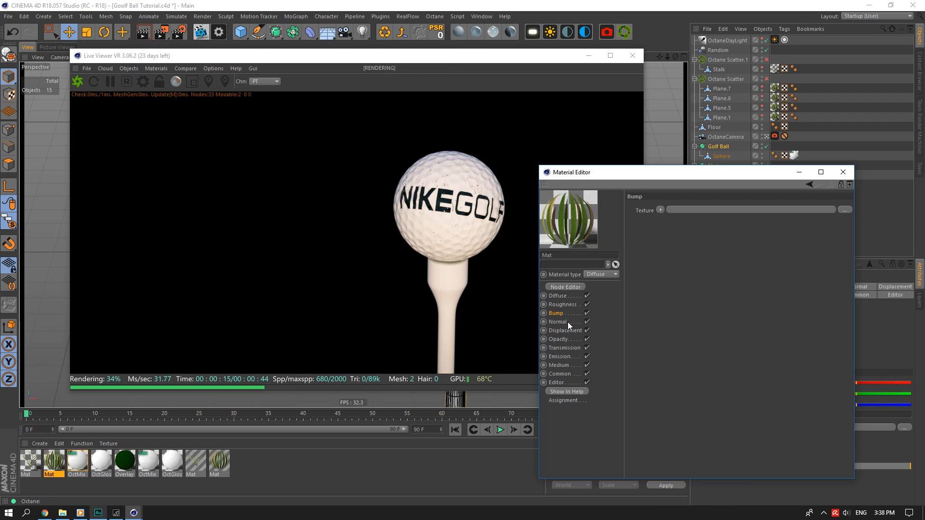
click(661, 210)
click(672, 246)
click(795, 210)
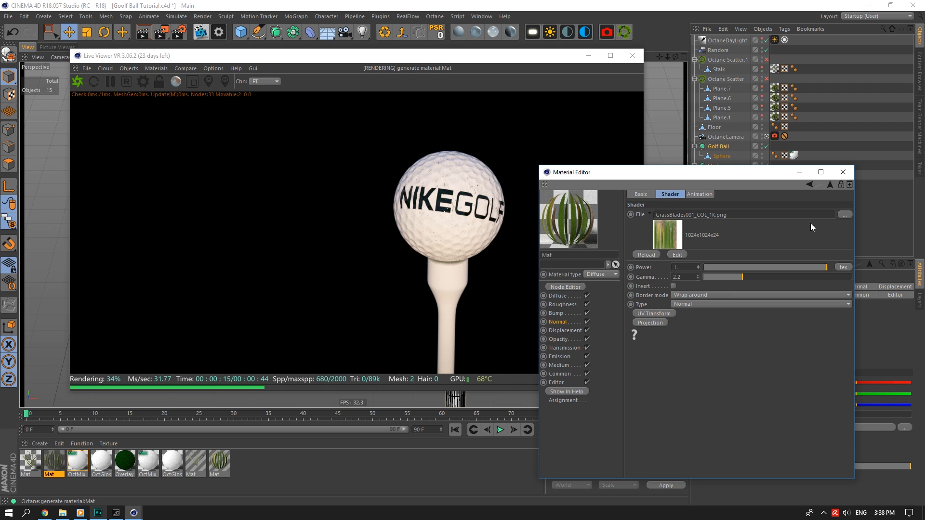
click(844, 214)
click(774, 189)
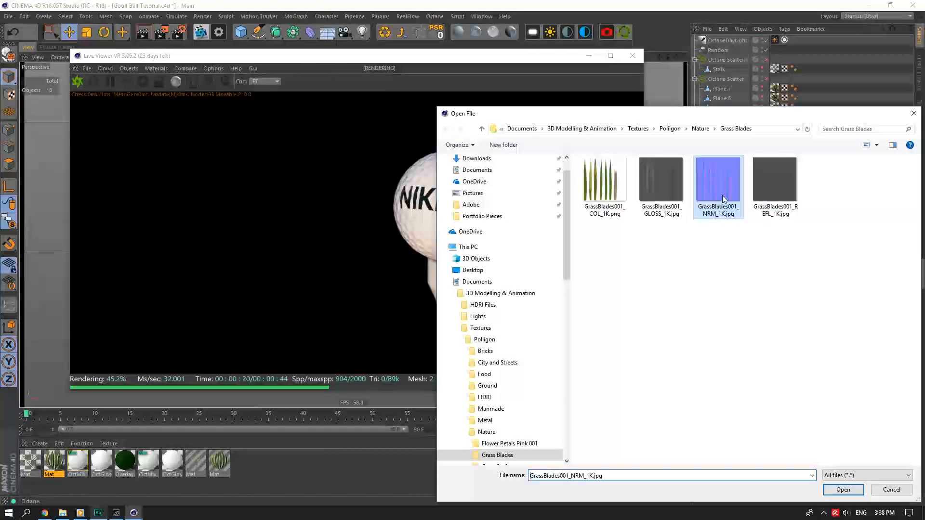
click(849, 490)
click(565, 347)
click(660, 247)
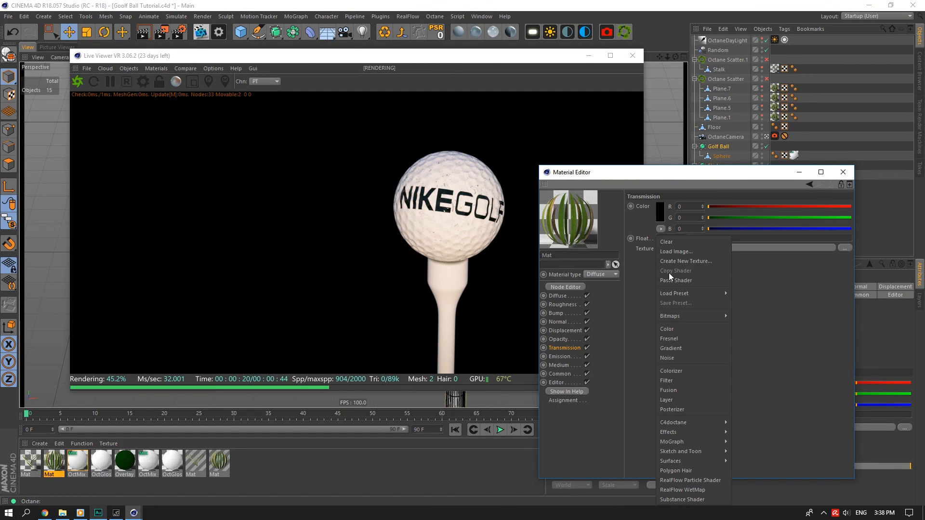
click(670, 274)
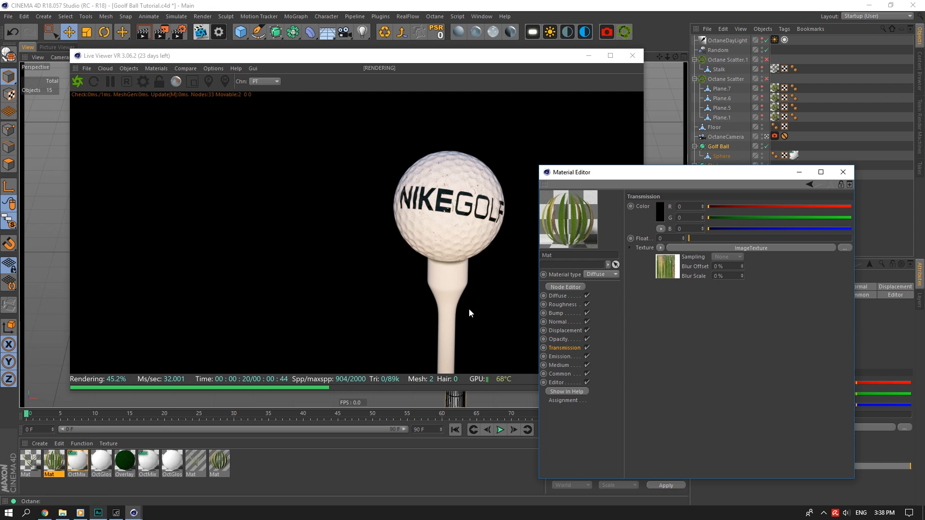
Give the first Mat glossy material the GrassStalk001_NRM_3K.jpg normal map.
click(220, 462)
click(39, 463)
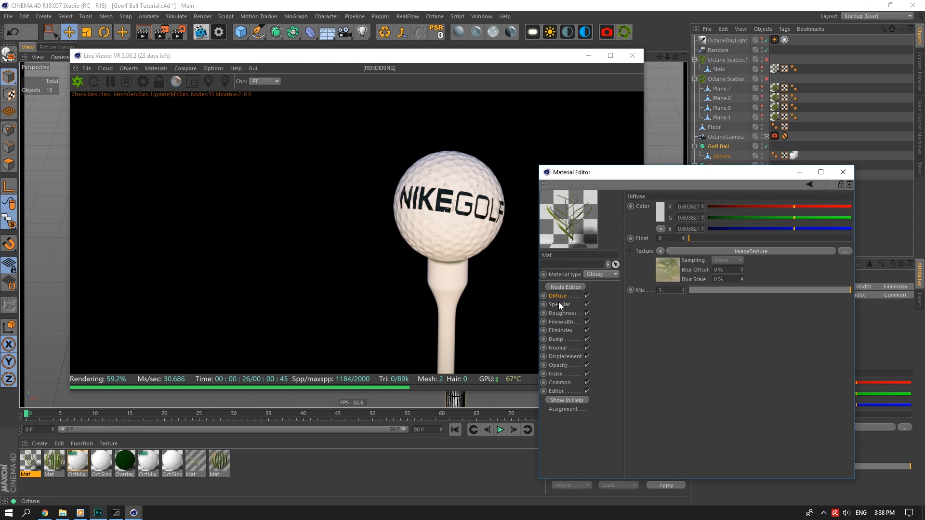
click(659, 251)
click(666, 277)
click(557, 339)
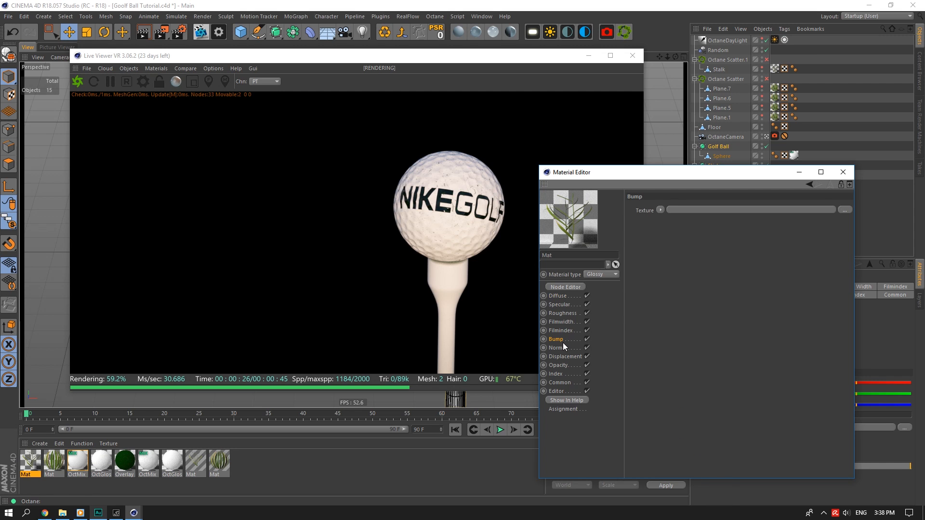
click(660, 210)
click(675, 255)
click(680, 223)
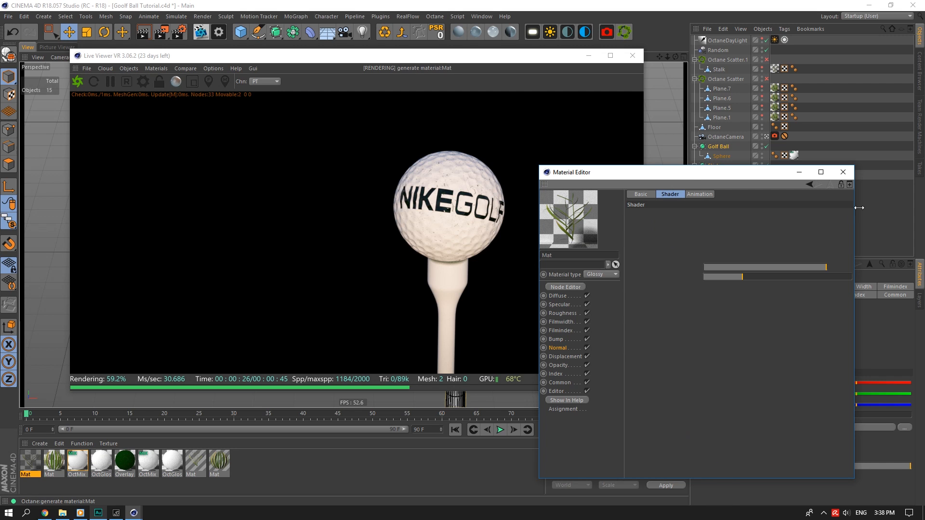
click(844, 214)
click(698, 189)
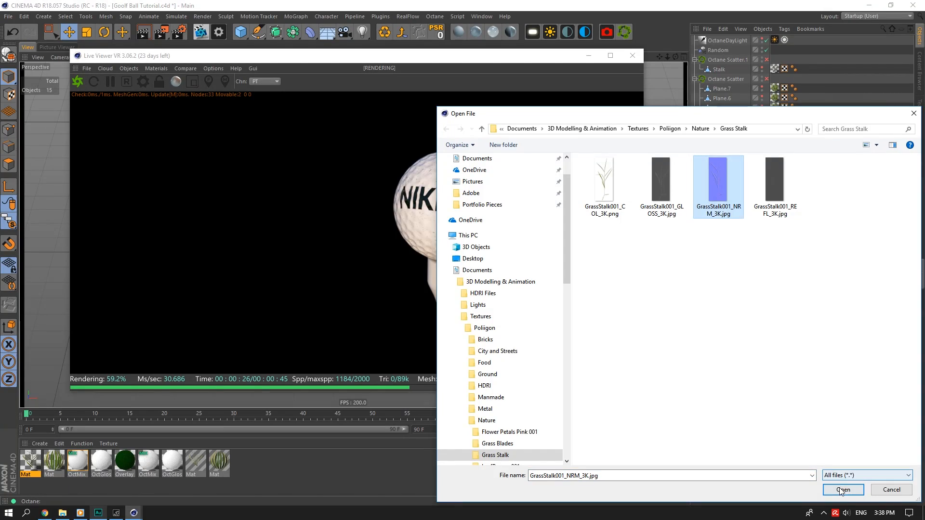
key(Return)
Review the stalk material's channels and paste the grass texture into the leaf material's Transmission.
click(559, 305)
click(660, 251)
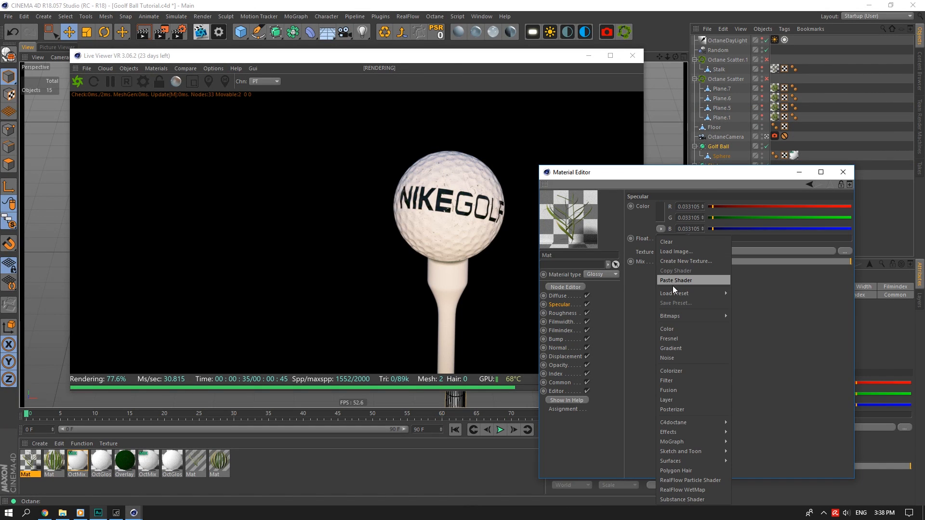
click(565, 344)
click(565, 347)
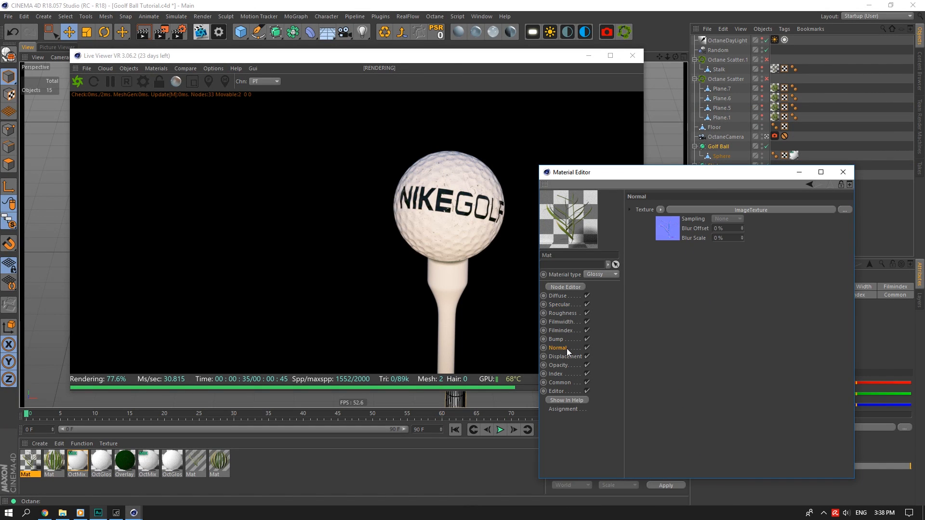
click(563, 329)
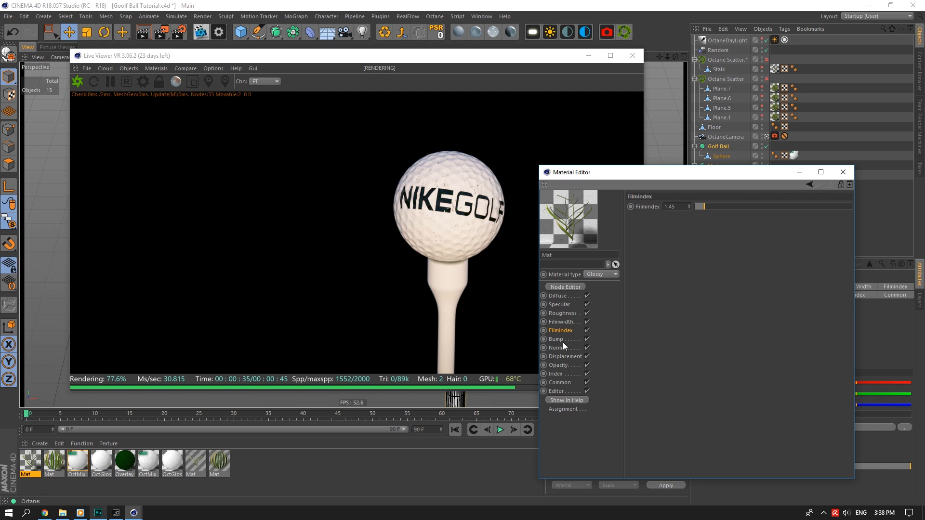
click(601, 274)
click(603, 285)
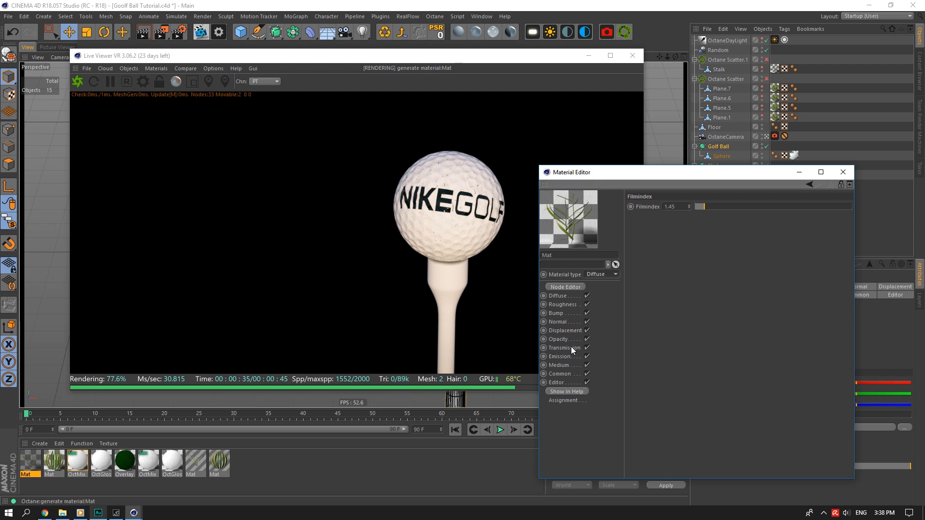
click(565, 347)
click(661, 248)
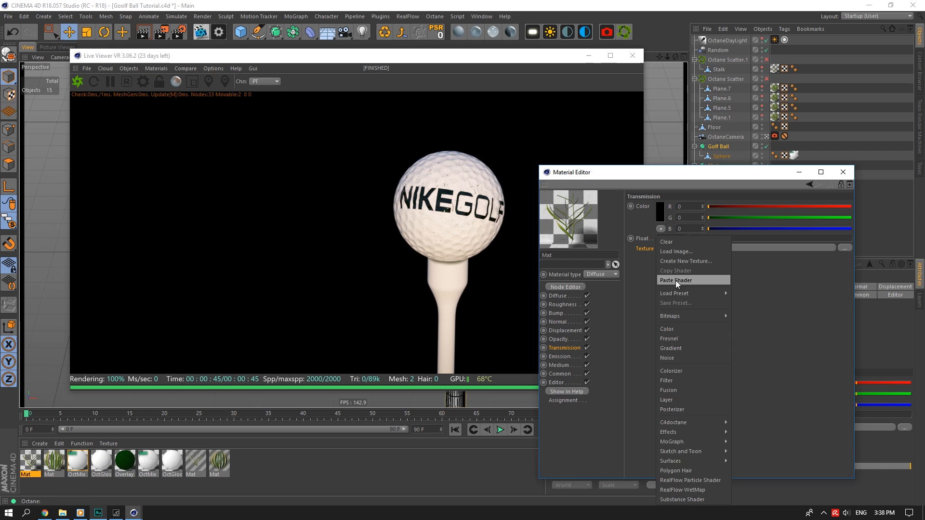
click(676, 281)
click(843, 172)
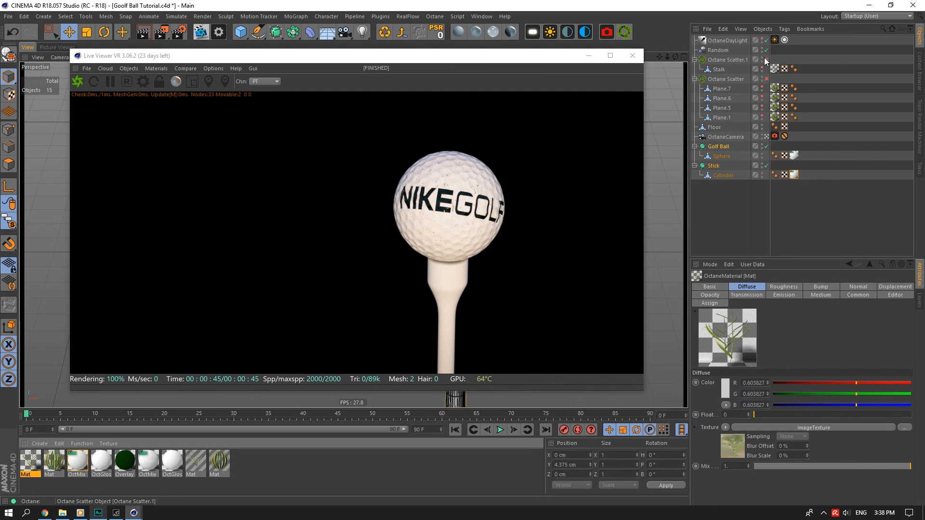
Solo the Floor, save the scene, and create a new Octane glossy material.
click(715, 129)
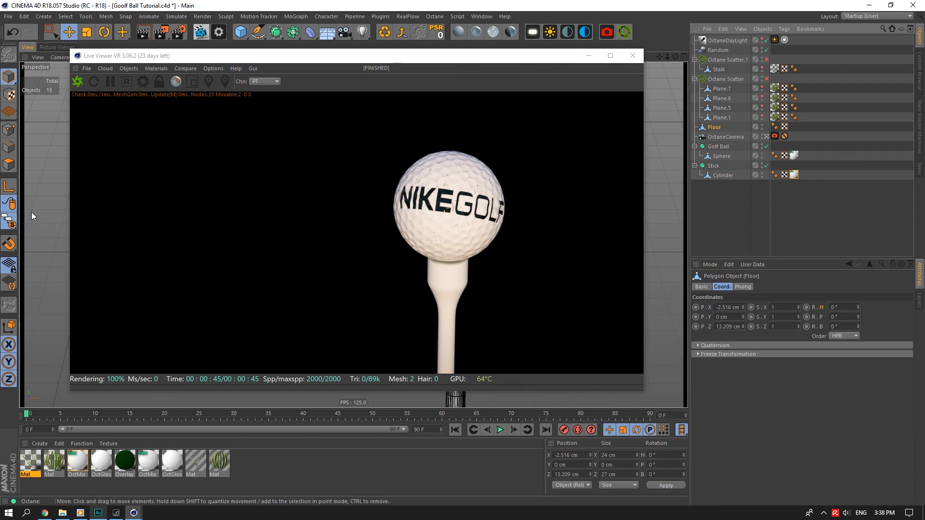
drag(9, 222, 92, 278)
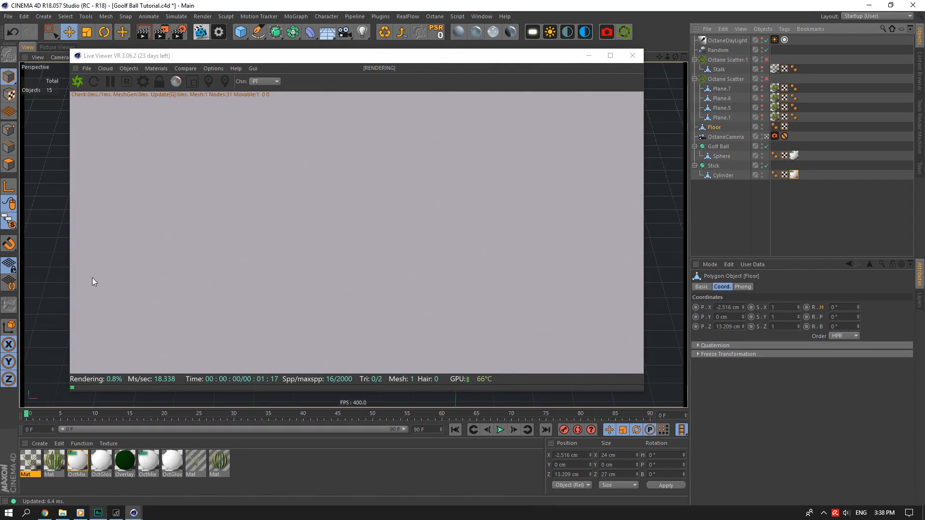
key(ctrl+s)
click(364, 90)
click(467, 31)
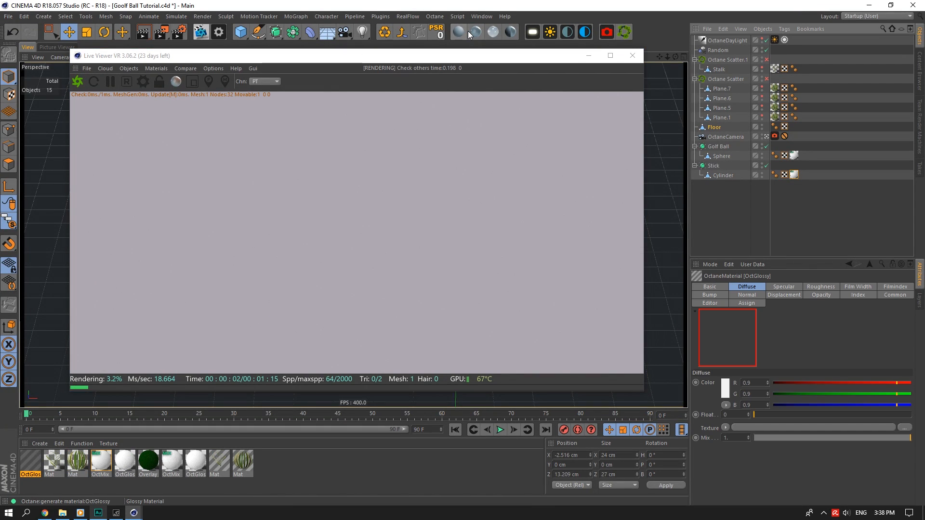
double_click(36, 457)
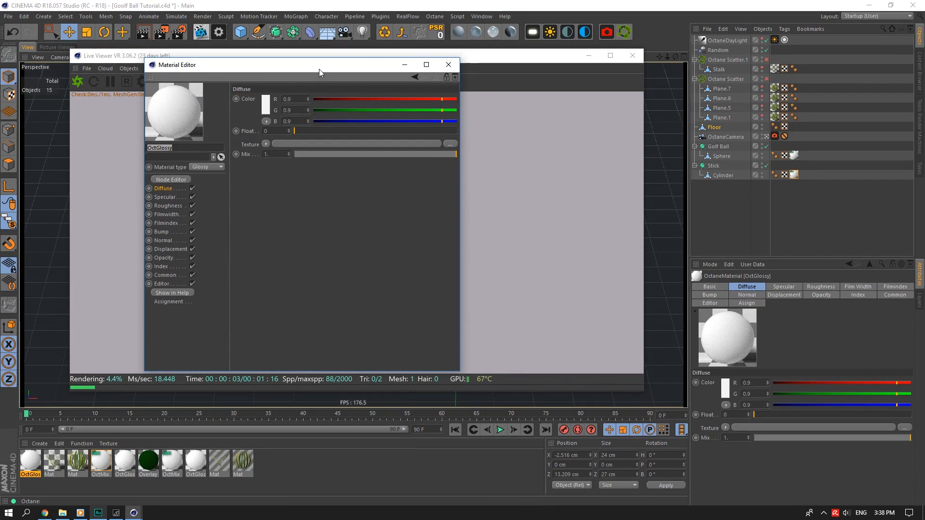
Load the Ground Grass Field colour texture into the new material's Diffuse channel.
drag(322, 72, 550, 137)
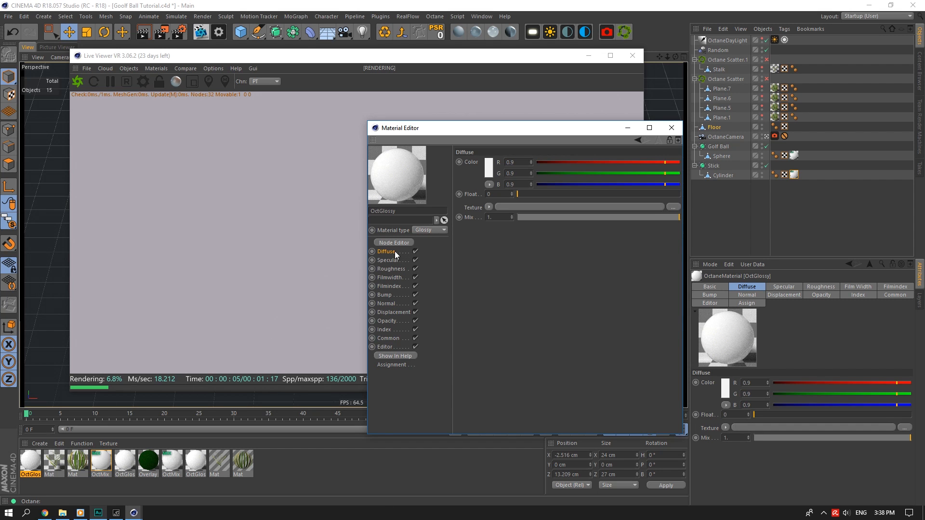
click(489, 208)
mouse_move(524, 397)
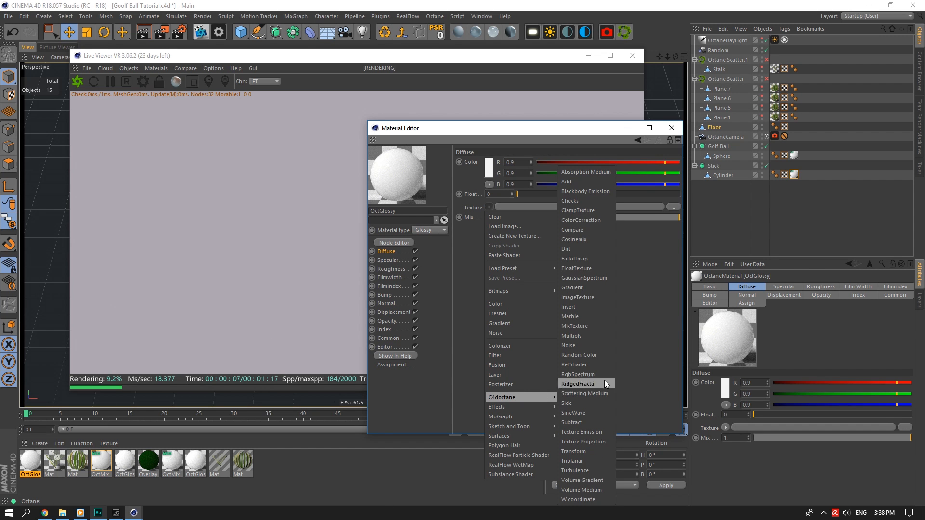
click(594, 299)
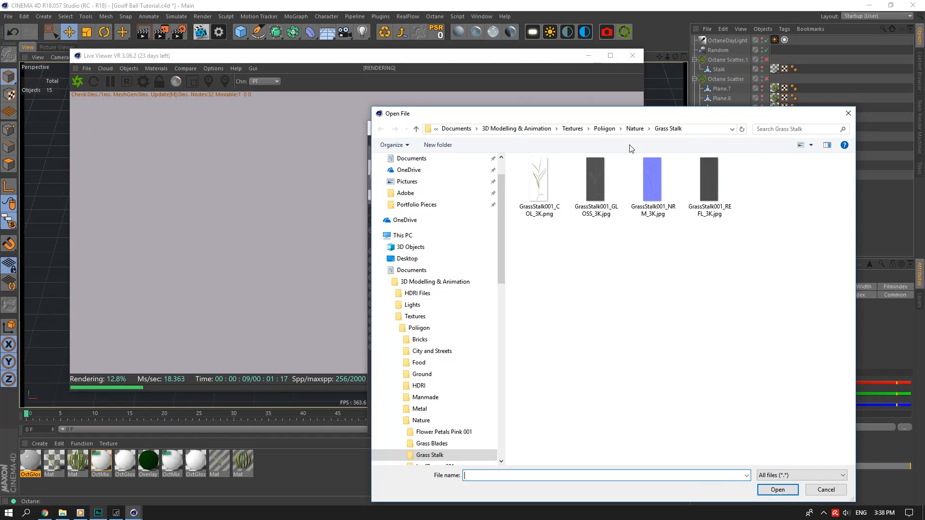
click(632, 127)
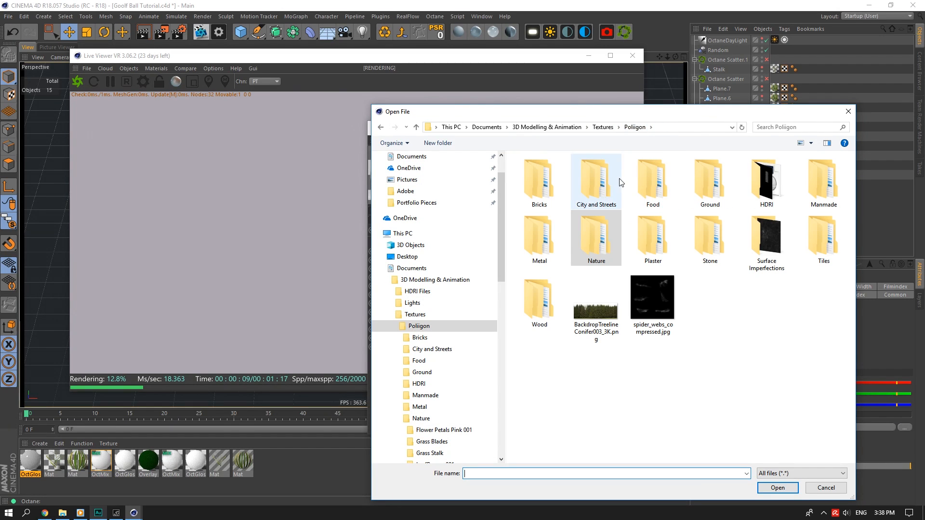
double_click(710, 181)
double_click(824, 181)
click(596, 198)
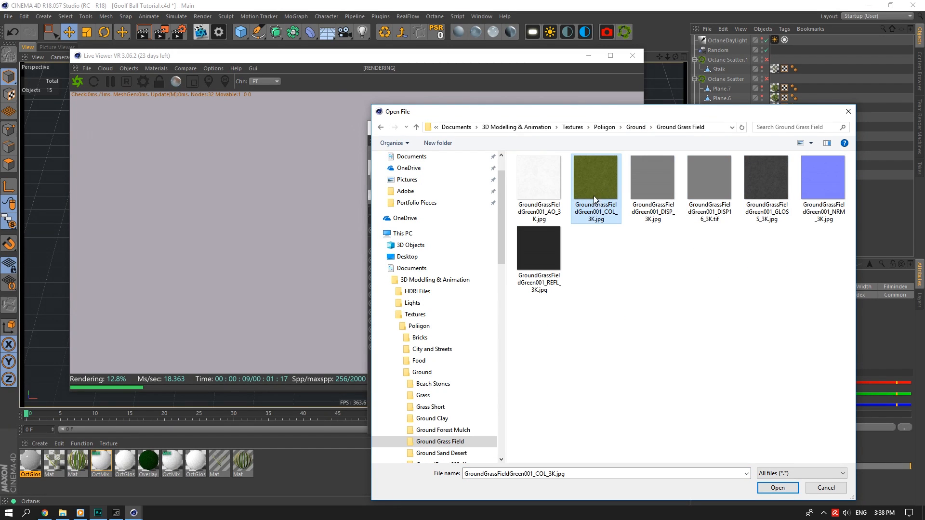
click(777, 488)
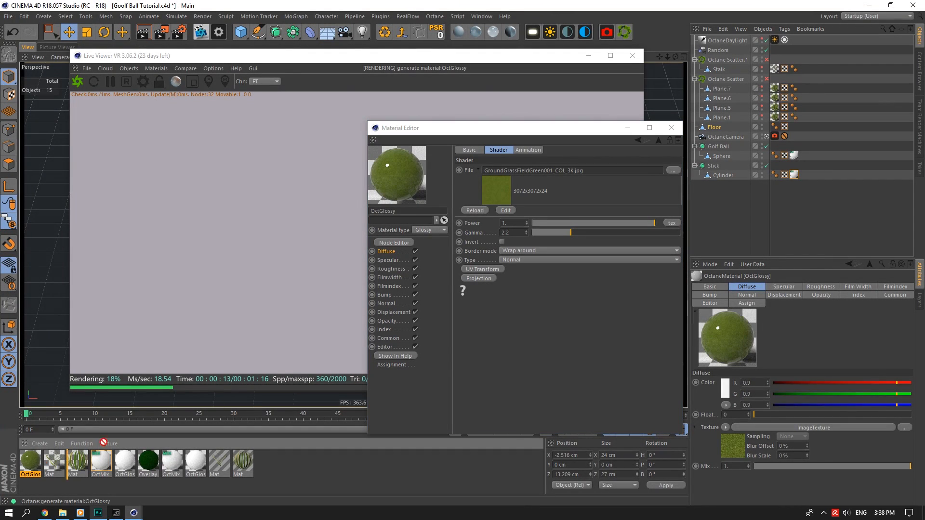
Use GroundGrassFieldGreen001_NRM_3K.jpg as the material's Normal map.
drag(627, 134, 814, 140)
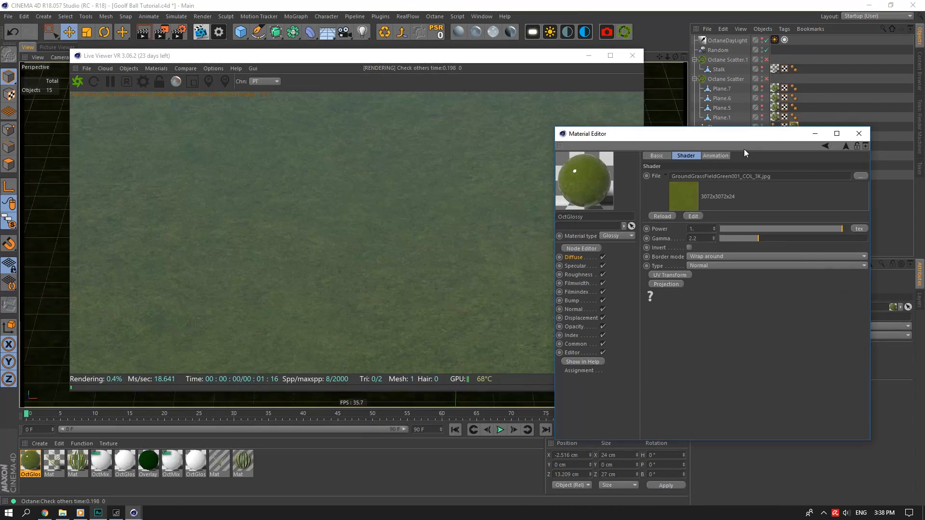
click(597, 257)
click(676, 212)
click(573, 310)
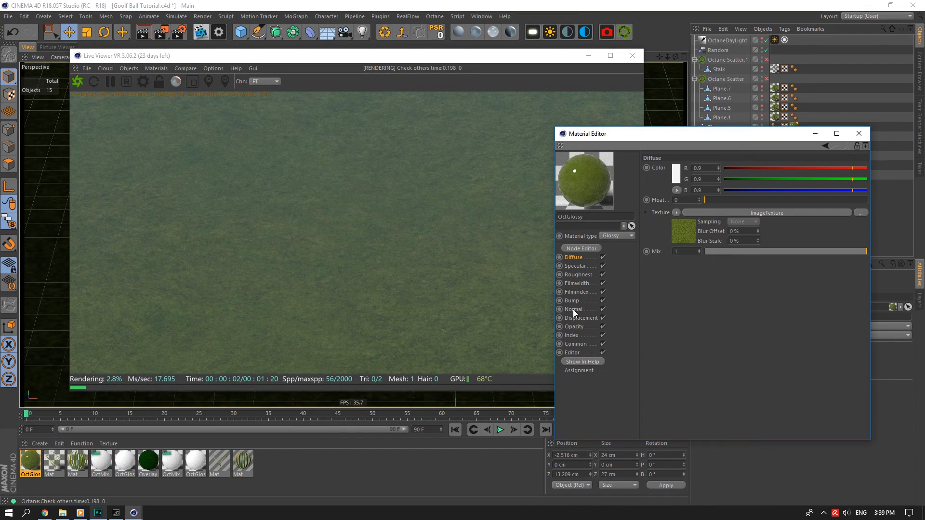
click(687, 177)
click(692, 201)
click(846, 178)
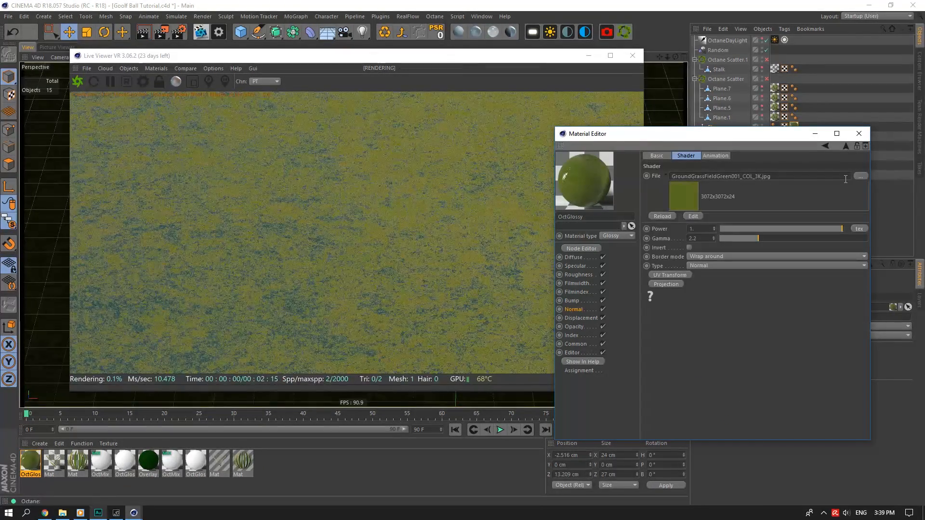
click(860, 176)
click(889, 191)
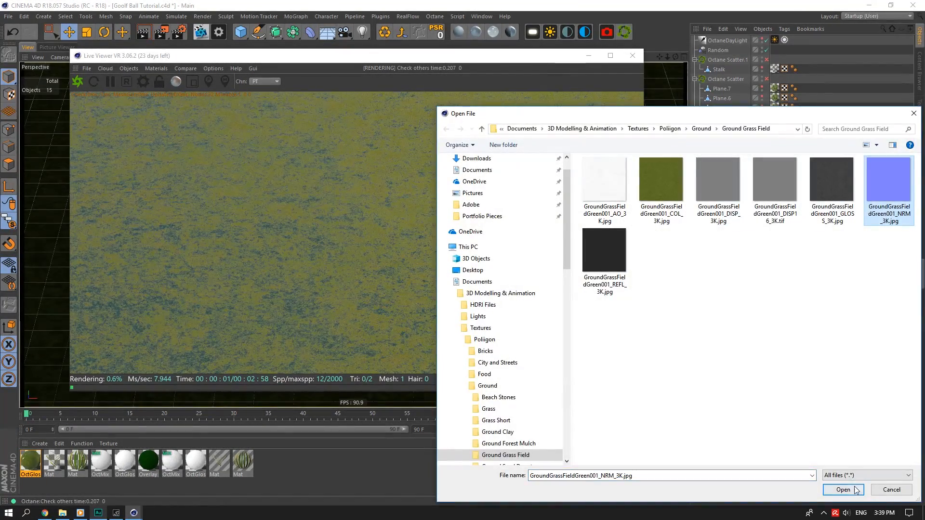
click(845, 490)
Load the grass reflection map into the Specular channel.
click(576, 266)
click(675, 213)
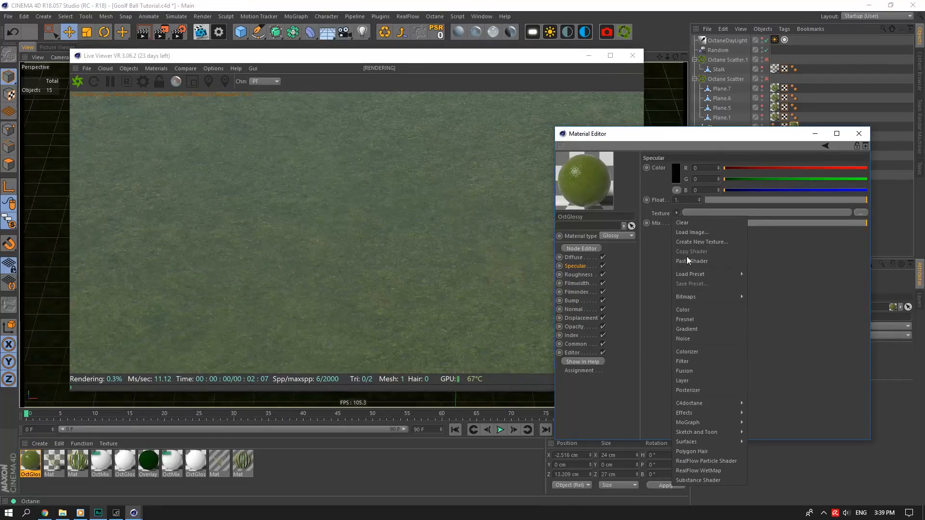
click(689, 258)
click(728, 213)
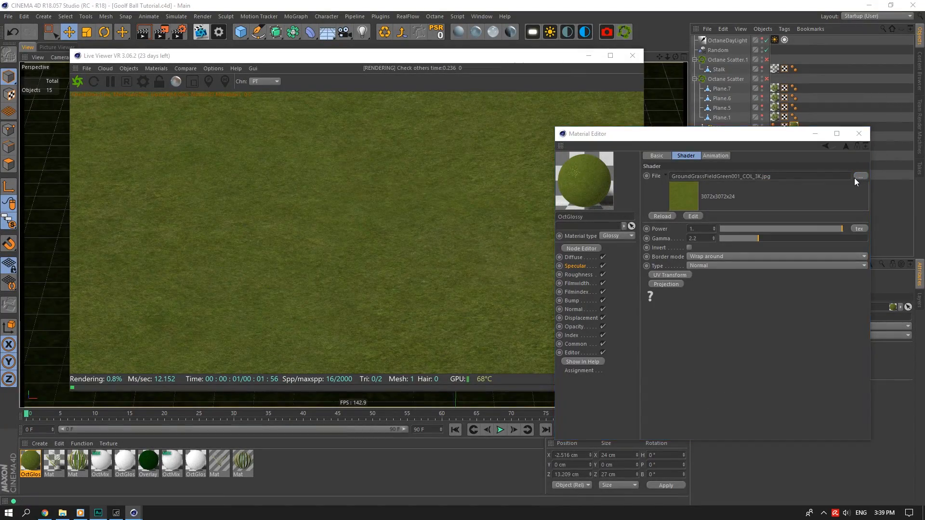
click(858, 177)
click(615, 270)
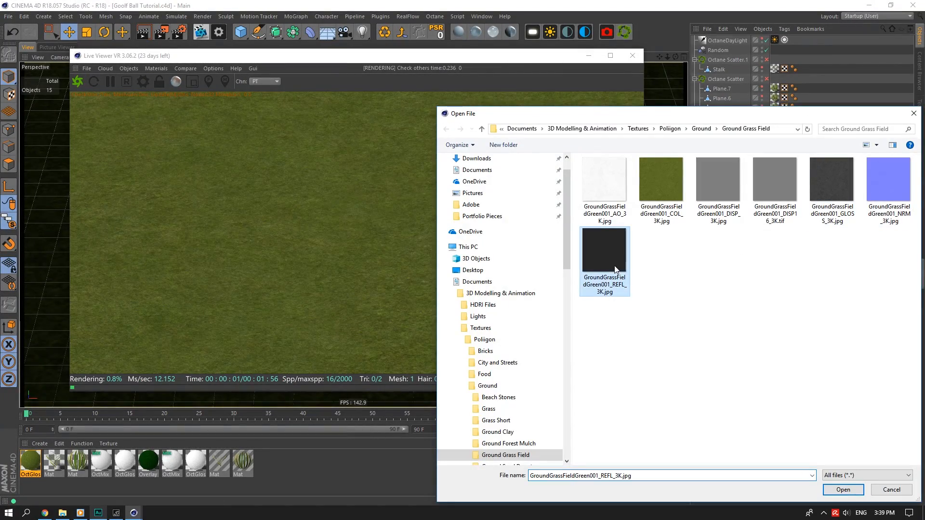
click(853, 491)
Load GroundGrassFieldGreen001_GLOSS_3K.jpg into Roughness and stop isolating the floor.
click(579, 274)
click(676, 212)
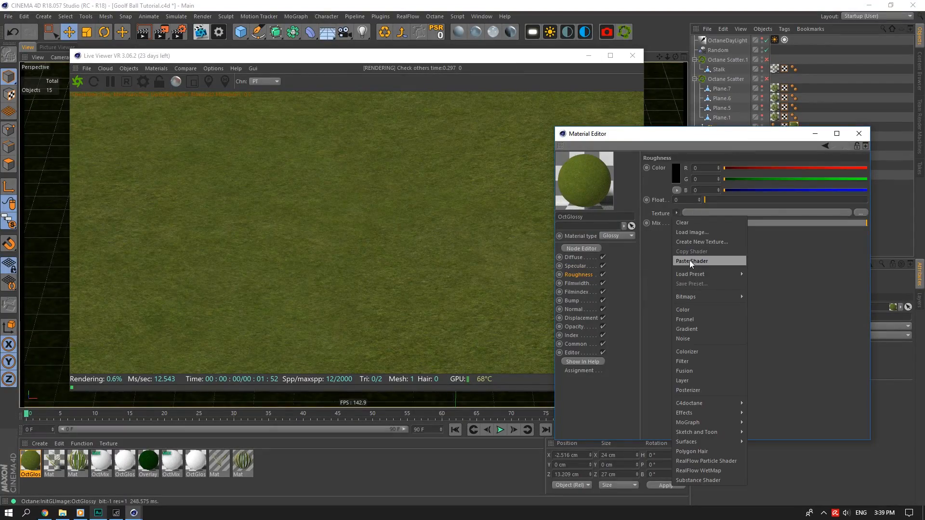
click(691, 261)
click(861, 176)
click(831, 154)
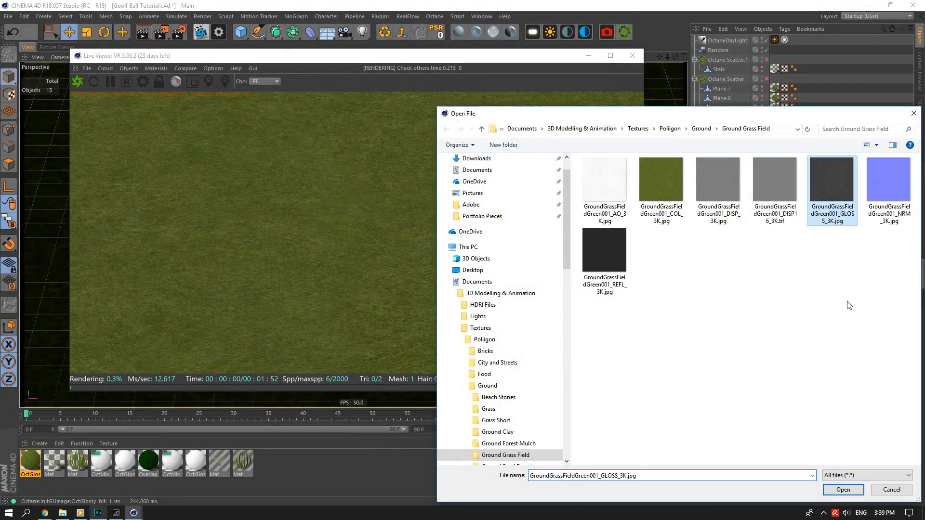
click(835, 489)
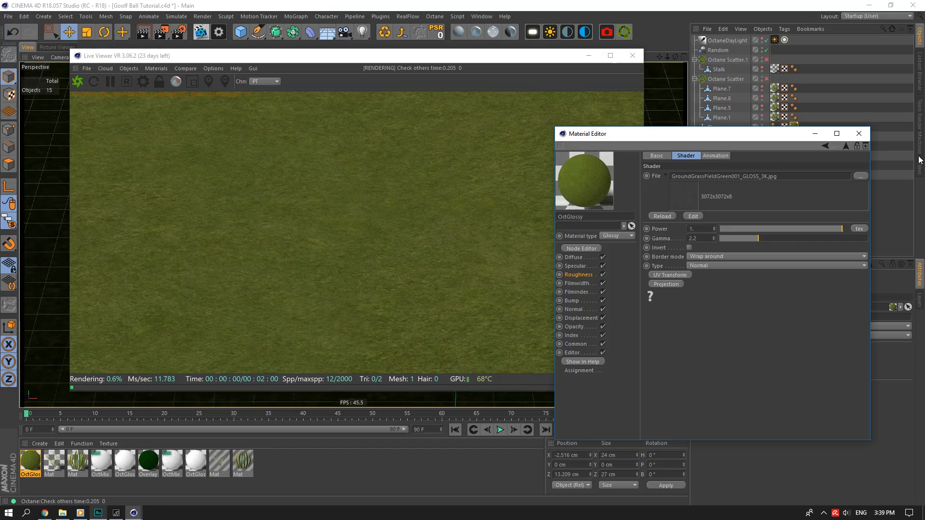
click(860, 134)
drag(11, 220, 48, 227)
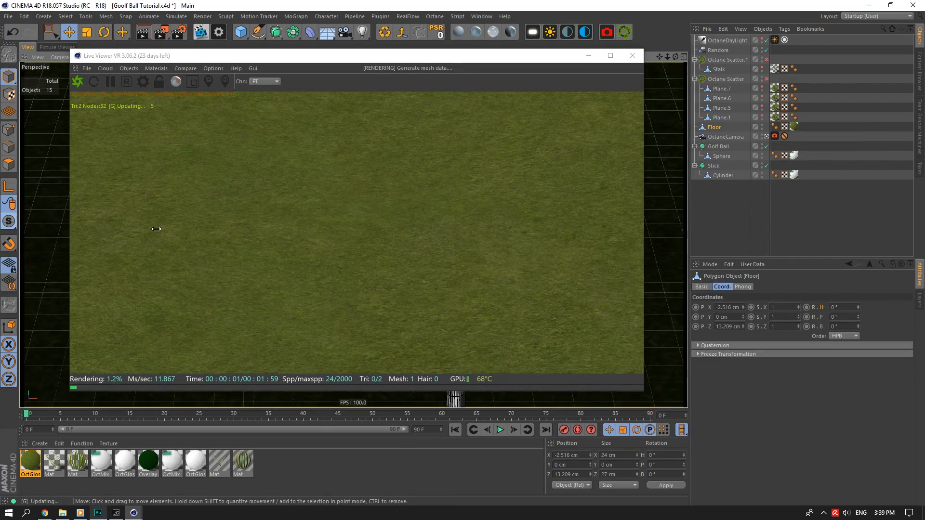
Show all objects again and swing the OctaneDayLight heading to -77°.
click(805, 193)
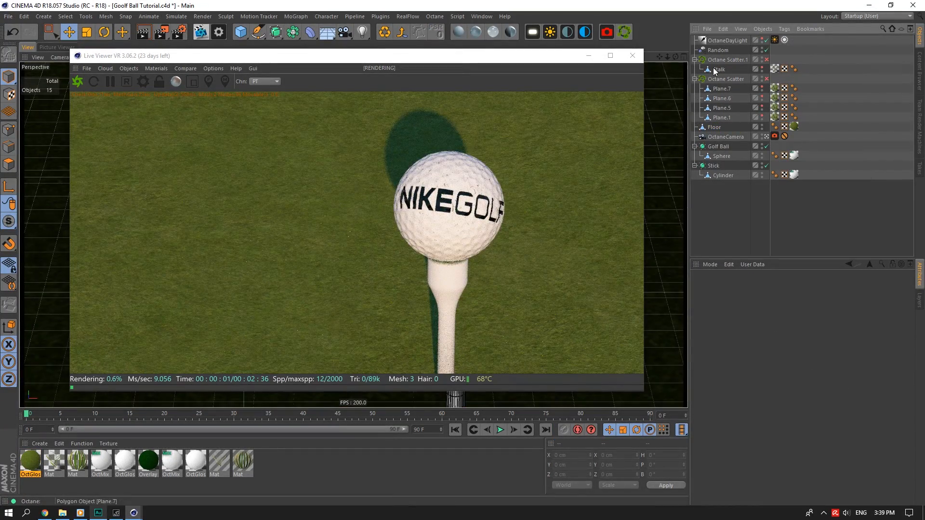
click(718, 50)
click(744, 41)
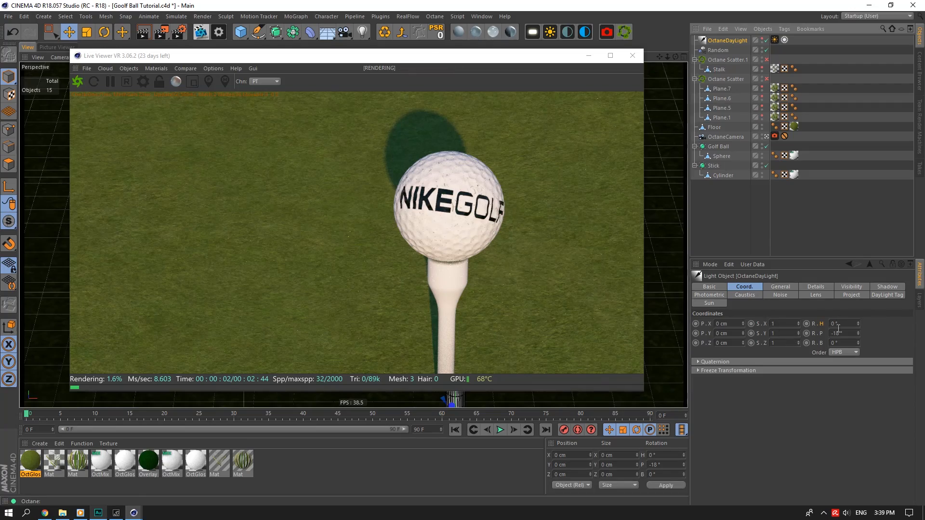
drag(858, 324, 854, 304)
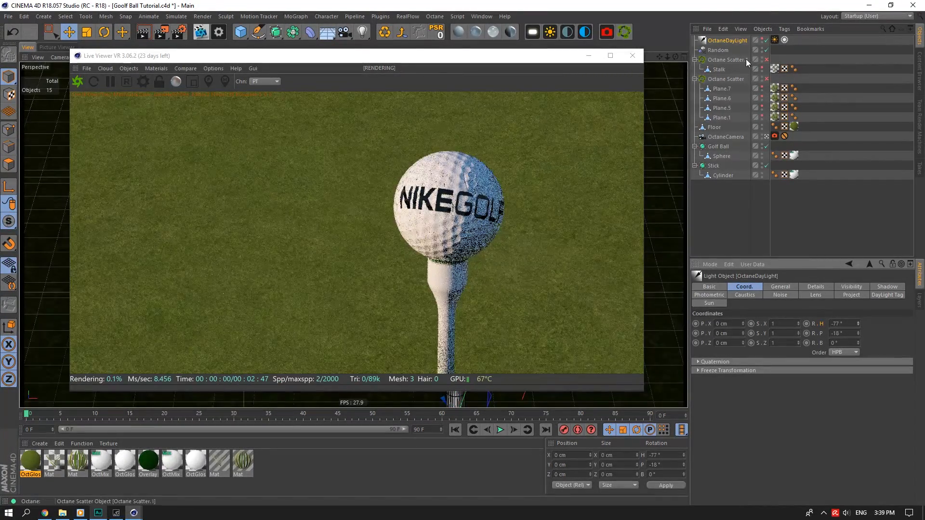
Delete the camera's extra tag, dolly the OctaneCamera back, and enlarge the Live Viewer.
click(784, 136)
key(Delete)
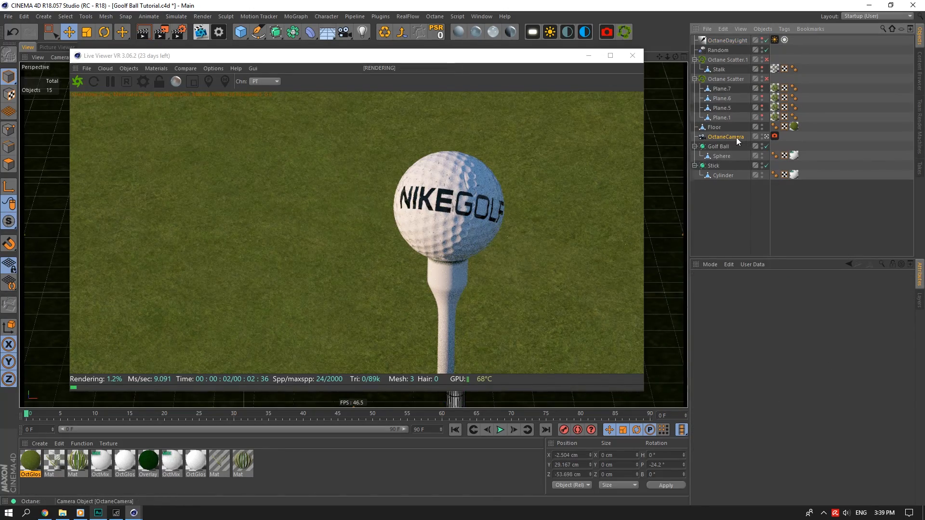
click(733, 137)
drag(659, 56, 659, 75)
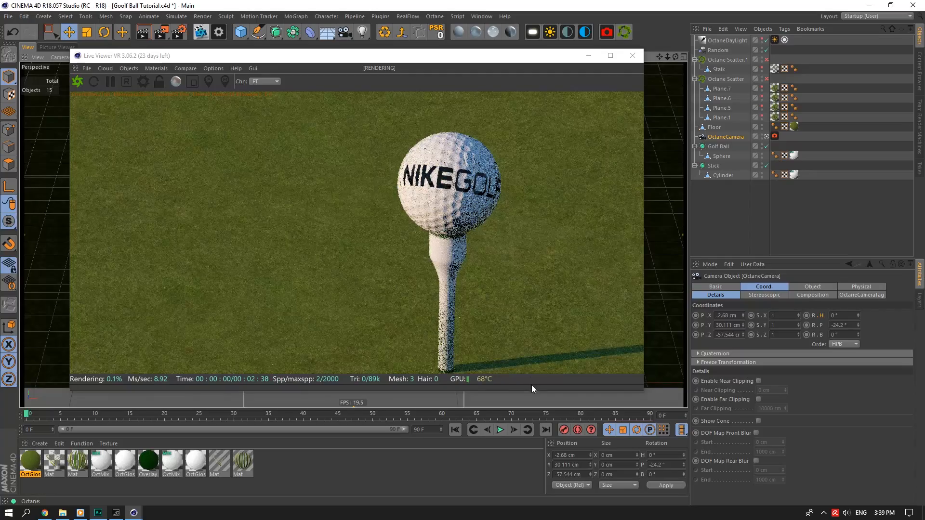
drag(533, 392, 526, 431)
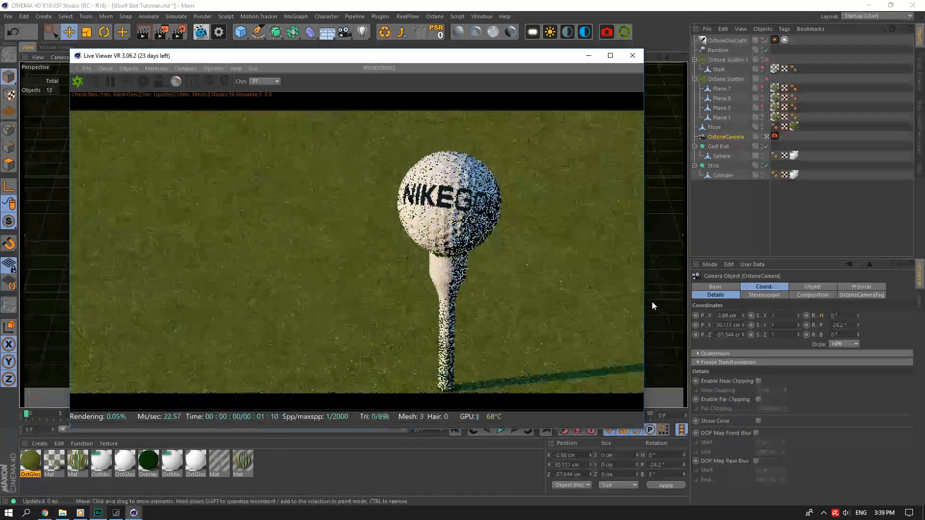
Slide the Floor plane along its Z axis toward the camera.
click(652, 303)
drag(414, 59, 646, 299)
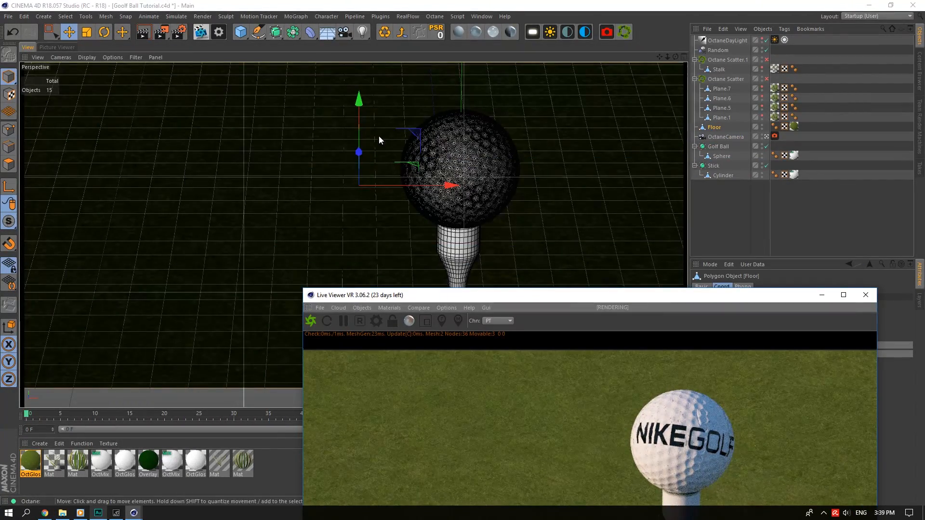
click(766, 137)
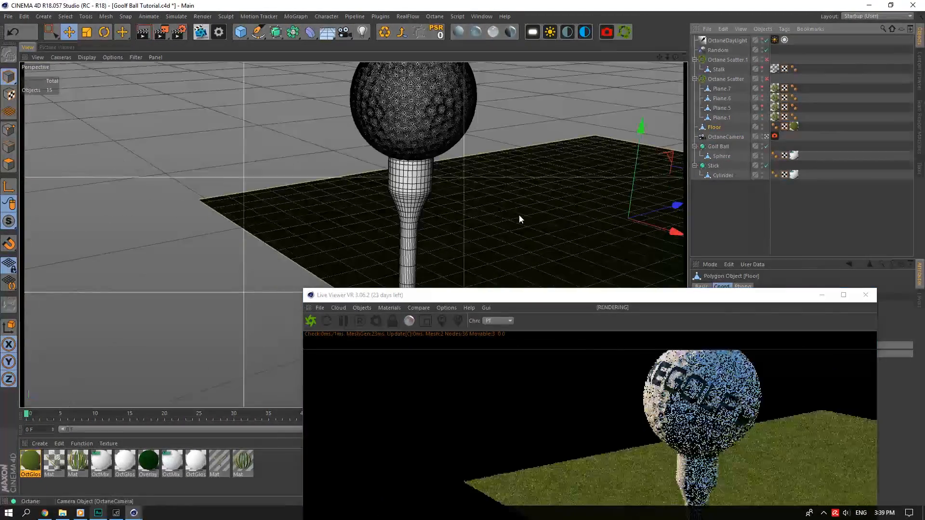
drag(676, 206, 652, 203)
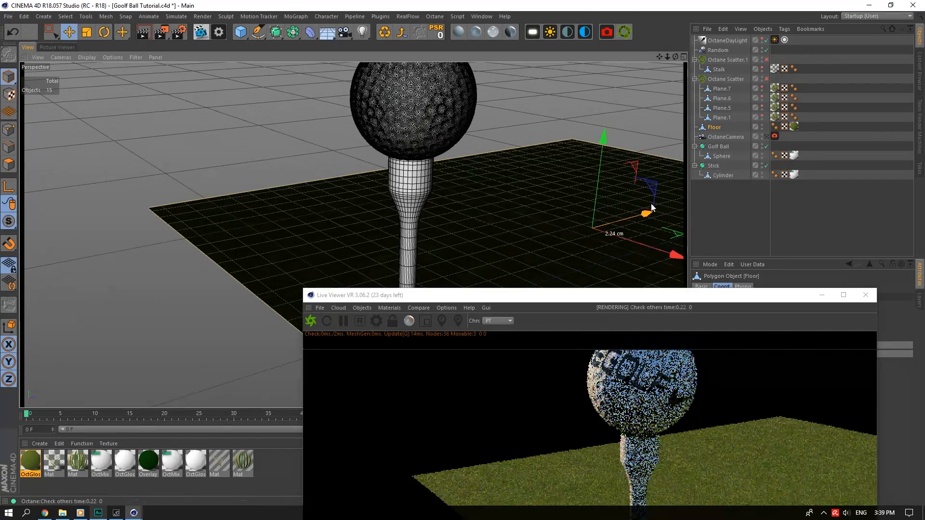
click(766, 136)
click(672, 297)
drag(672, 300, 429, 70)
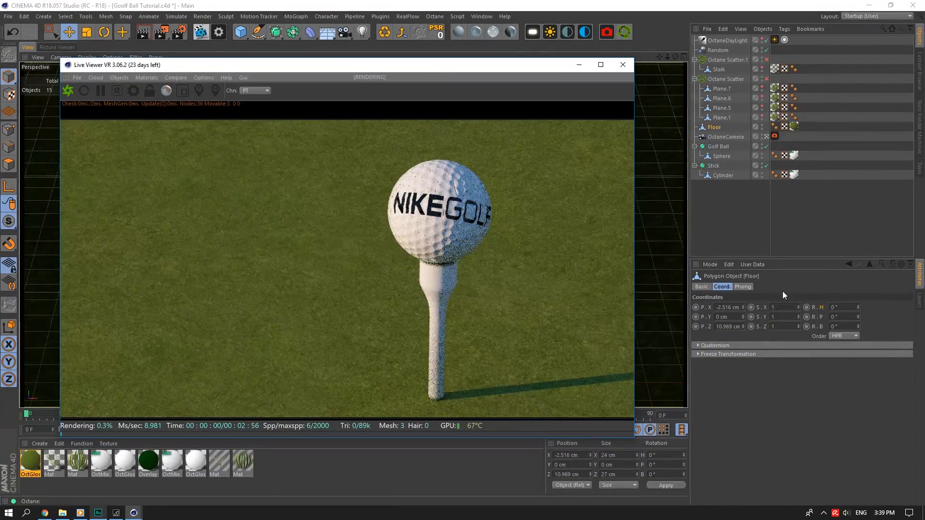
drag(499, 66, 593, 256)
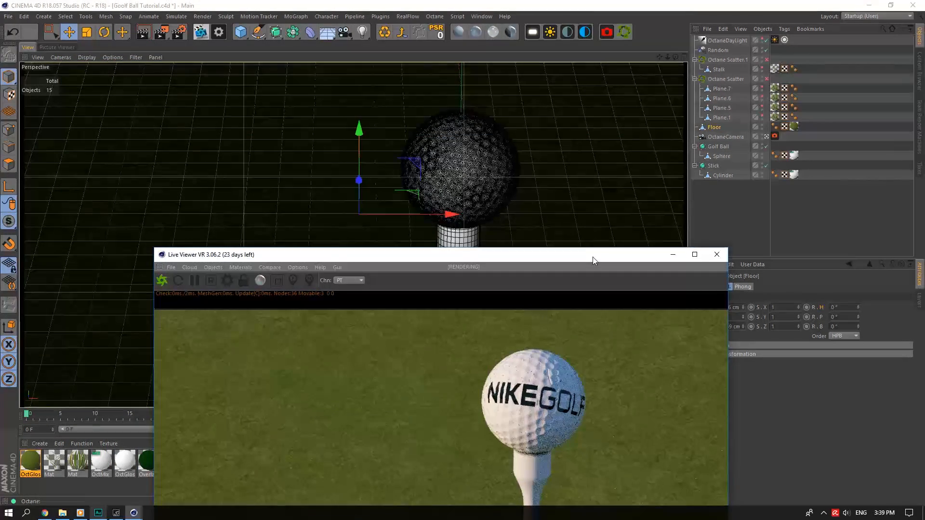
Turn off viewport textures and set the viewport display to Constant Shading.
click(113, 58)
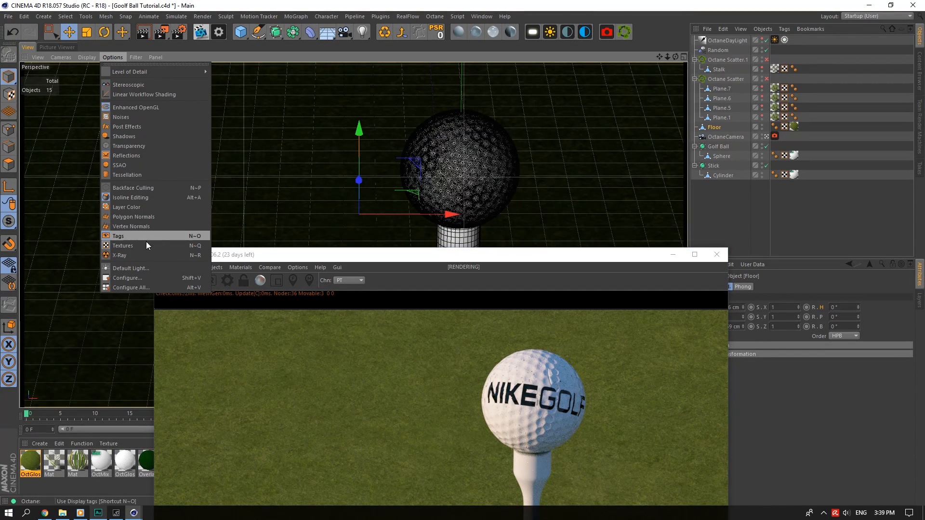
click(146, 246)
click(107, 57)
mouse_move(96, 56)
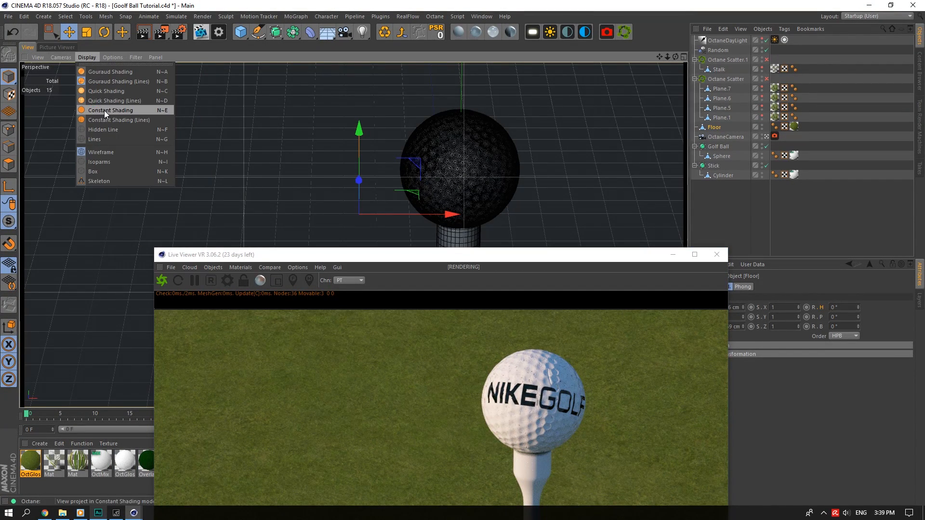
click(112, 97)
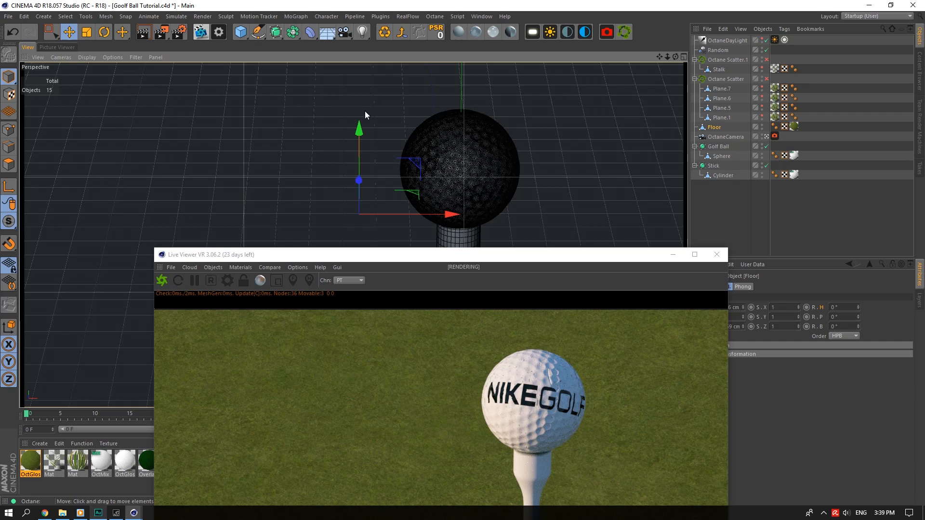
click(99, 55)
click(107, 125)
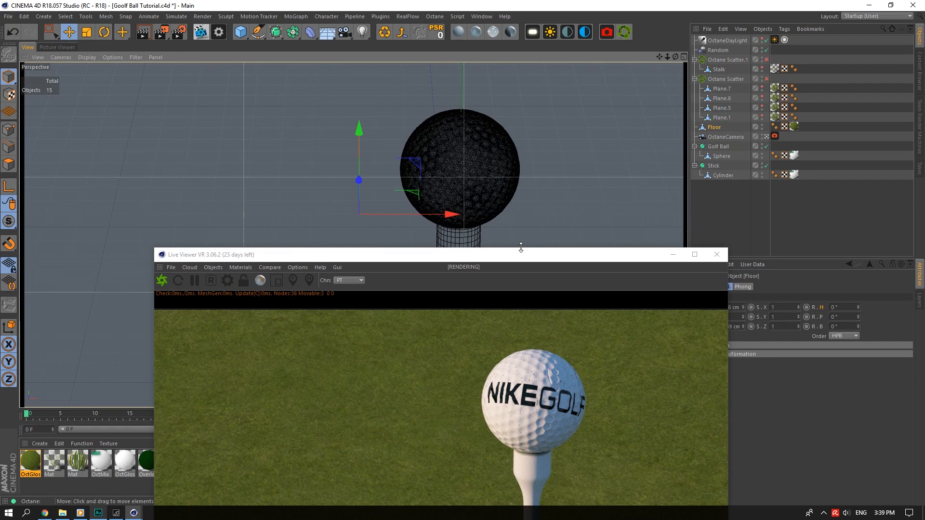
drag(521, 248, 458, 69)
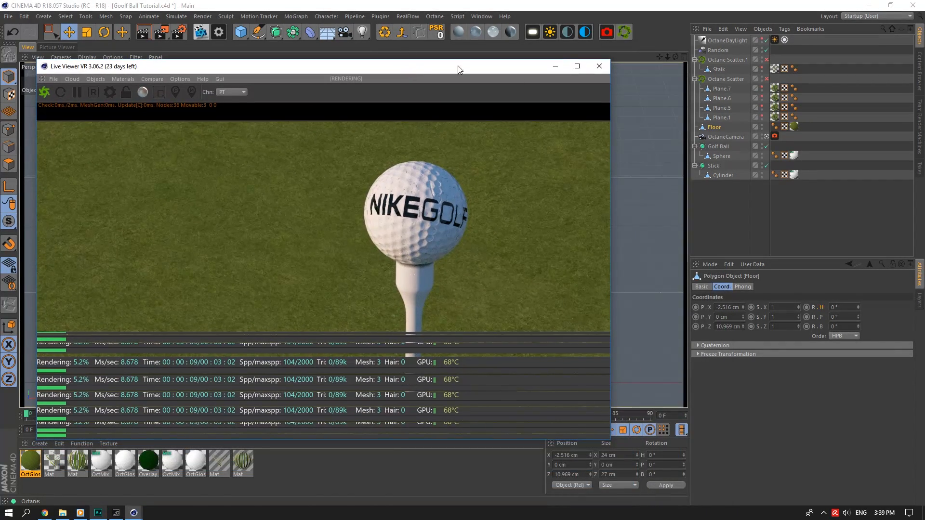
Scale the Floor plane up to about 117% and return to the Octane camera view.
click(725, 137)
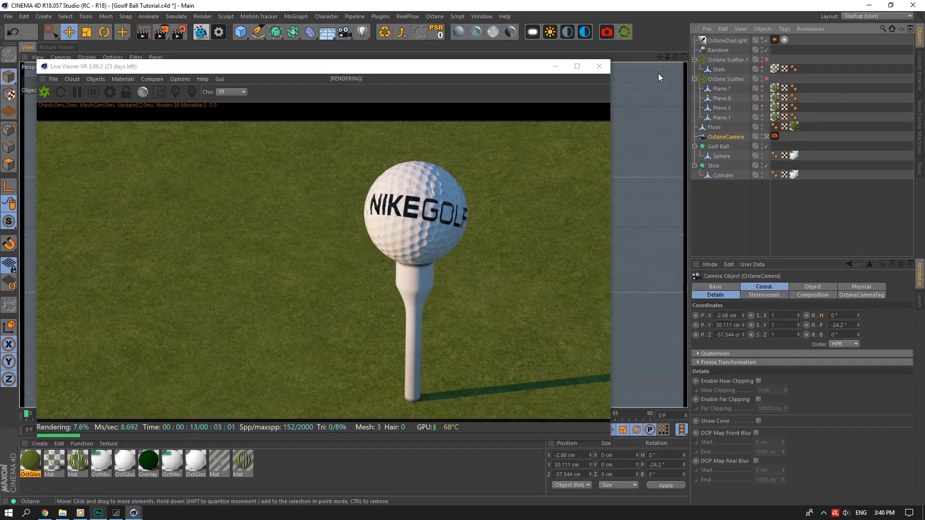
drag(365, 72, 543, 266)
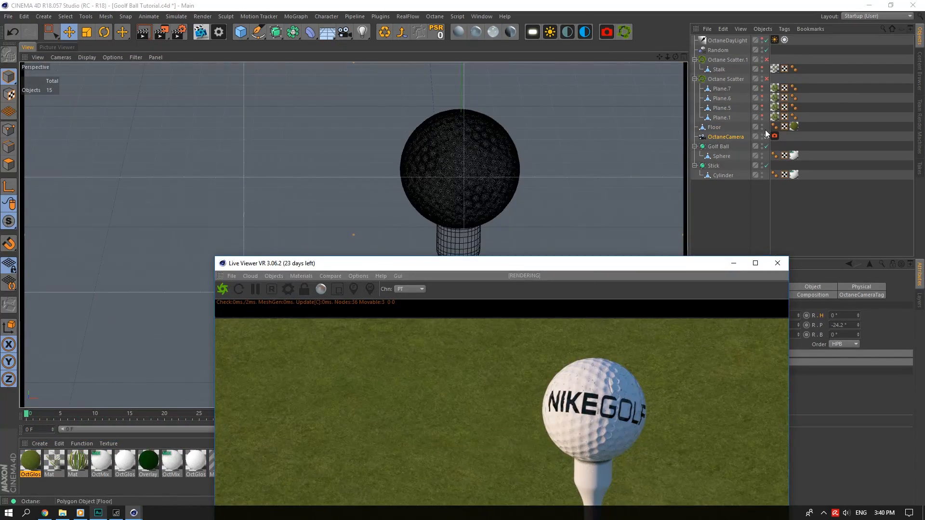
click(766, 136)
alt+drag(674, 72, 353, 235)
alt+right_drag(353, 234, 85, 164)
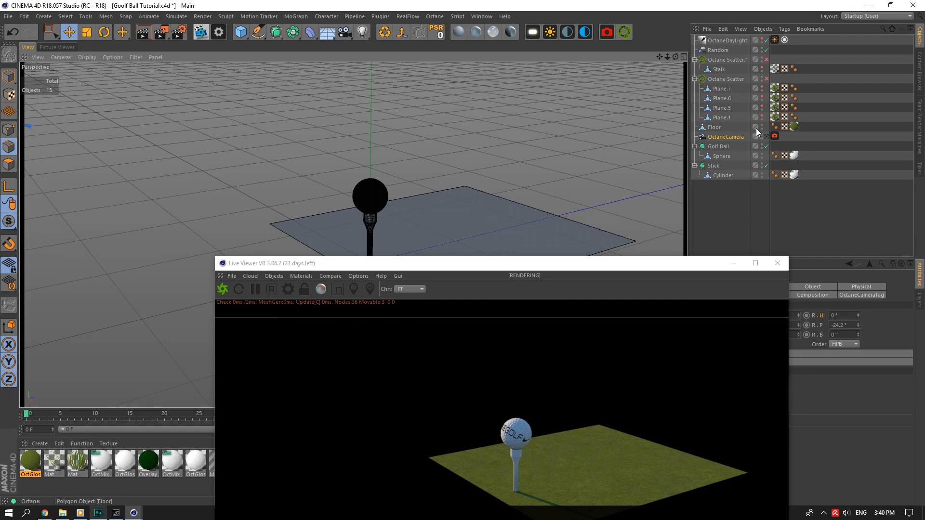
click(461, 203)
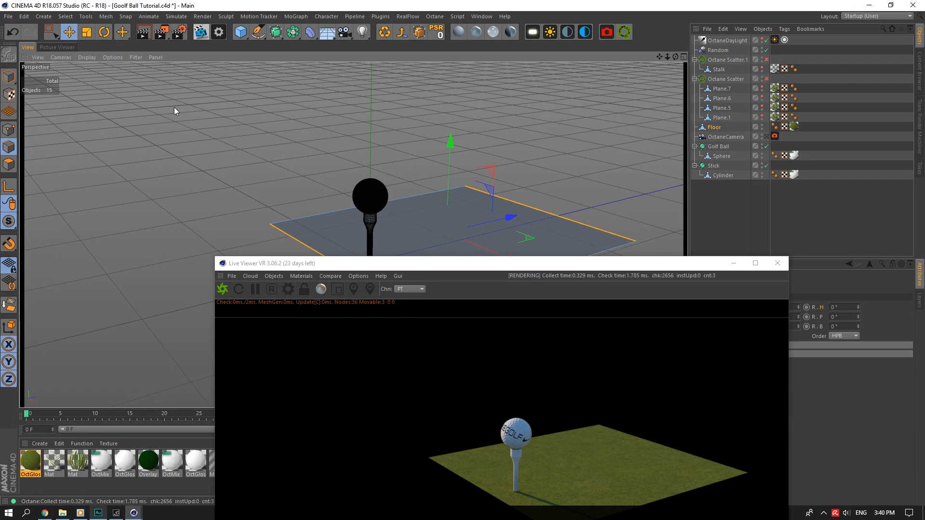
click(85, 34)
drag(507, 218, 529, 215)
click(766, 136)
drag(558, 265, 409, 79)
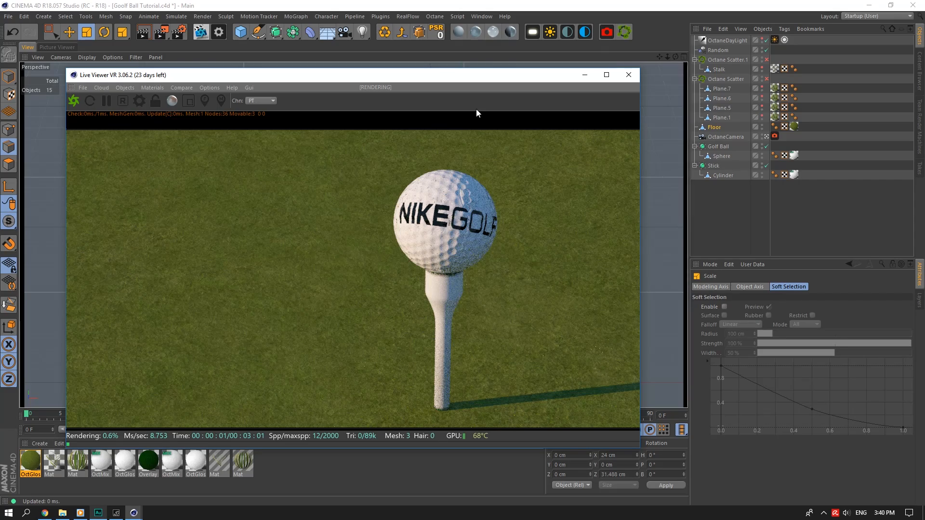
Set the OctaneDayLight rotation to -54° pitch and -78° heading.
click(834, 150)
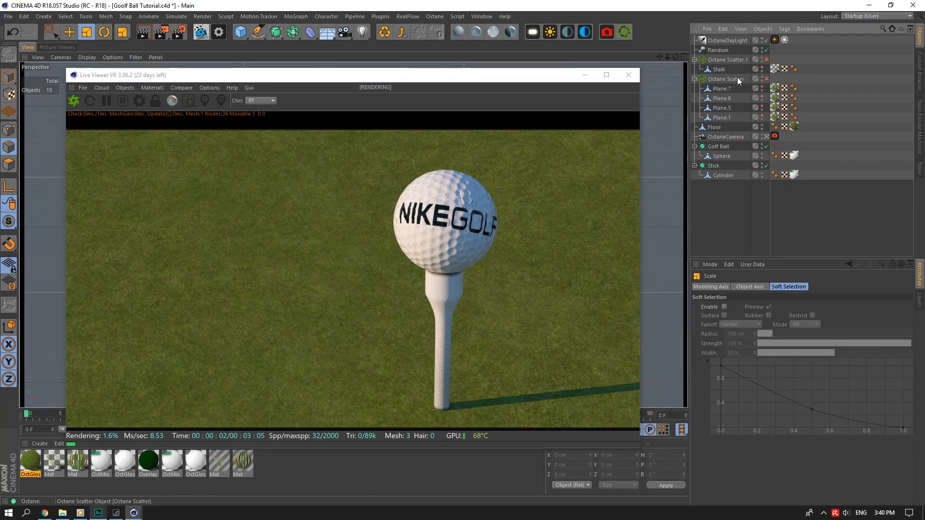
click(724, 41)
double_click(840, 333)
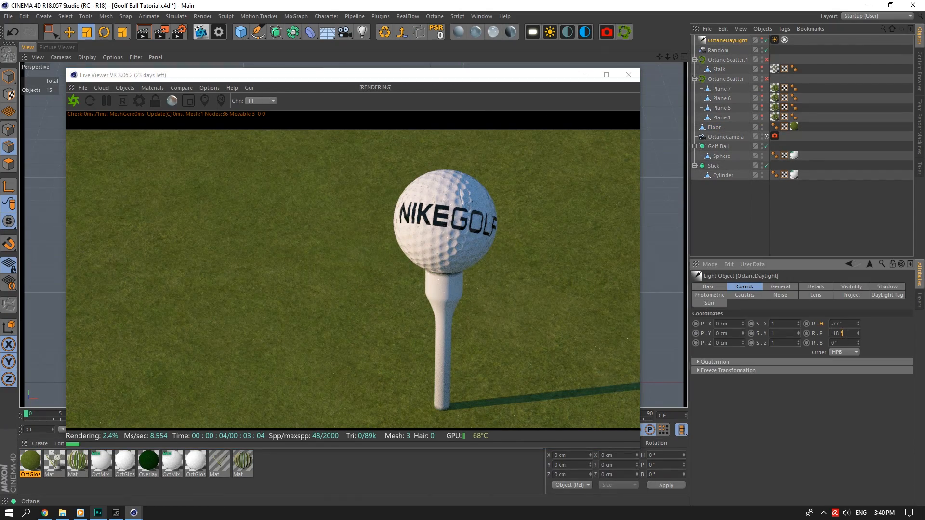
text(-15)
key(Return)
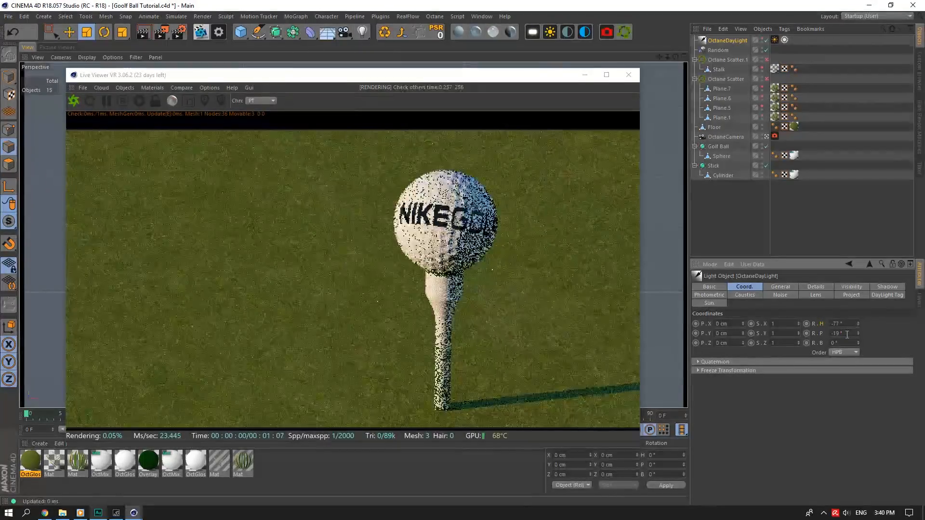
double_click(841, 334)
text(-54)
key(Return)
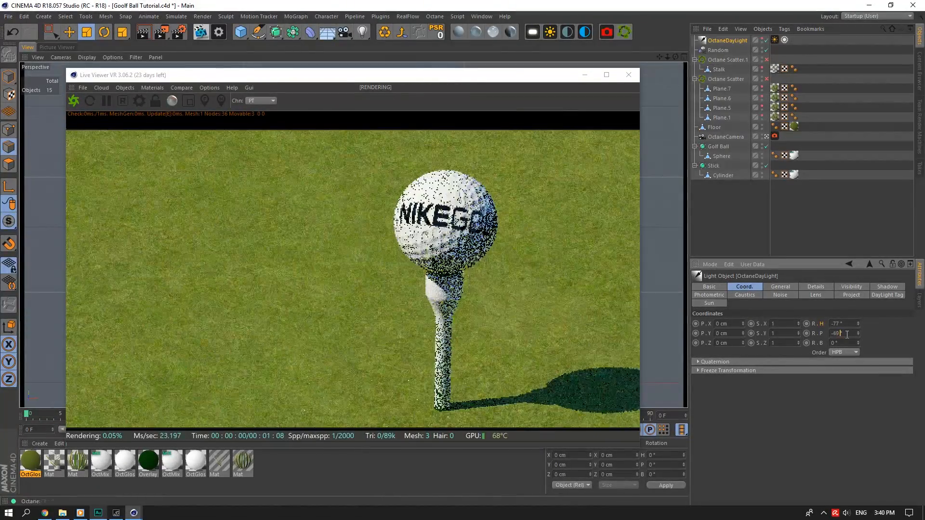
double_click(841, 324)
text(-78)
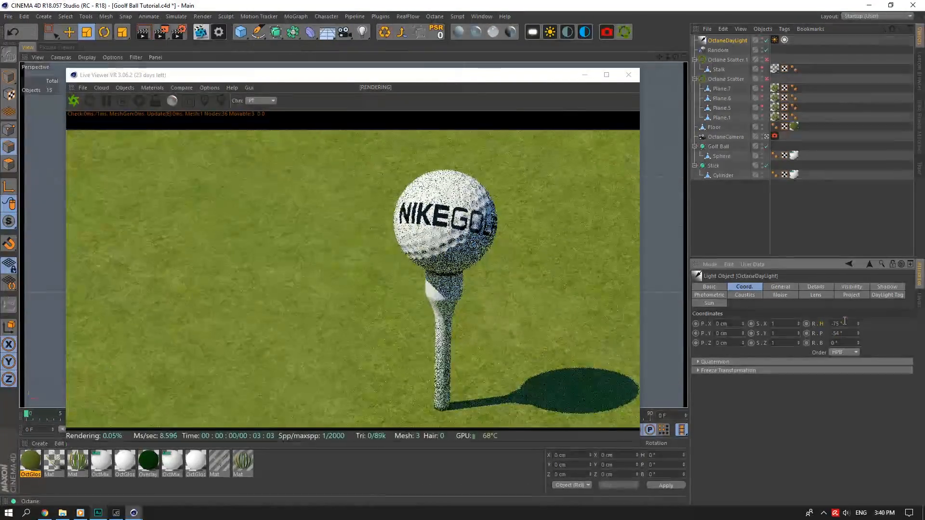
key(Return)
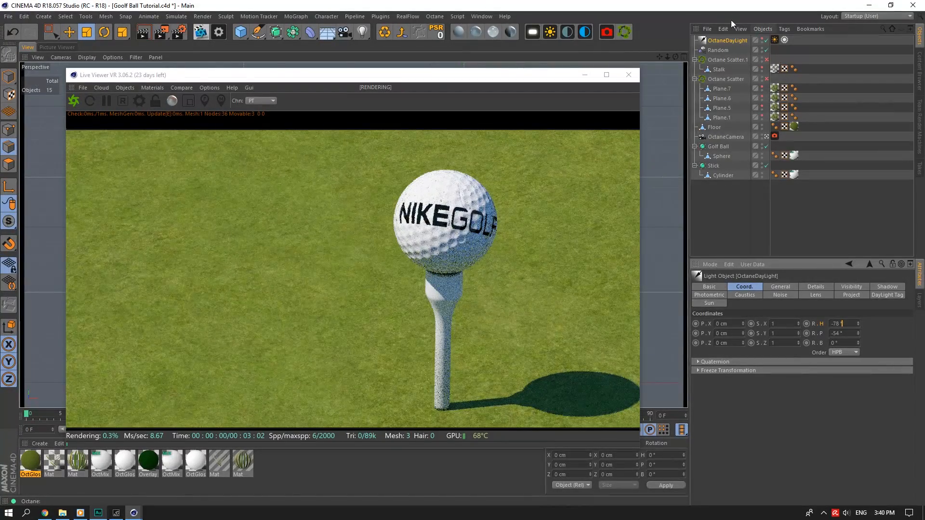
Add an OctaneSky environment and enable mix sky texture in the DayLight tag.
click(584, 31)
click(774, 49)
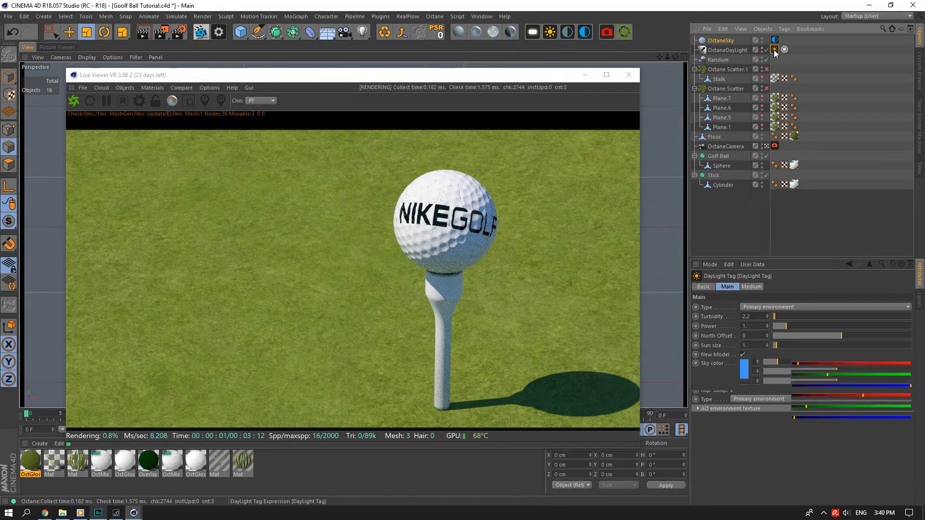
click(744, 427)
Load HdrOutdoorResidentialRoadCloudy003_HDR_3K.exr from Poliigon > HDRI into the OctaneSky image texture.
click(775, 40)
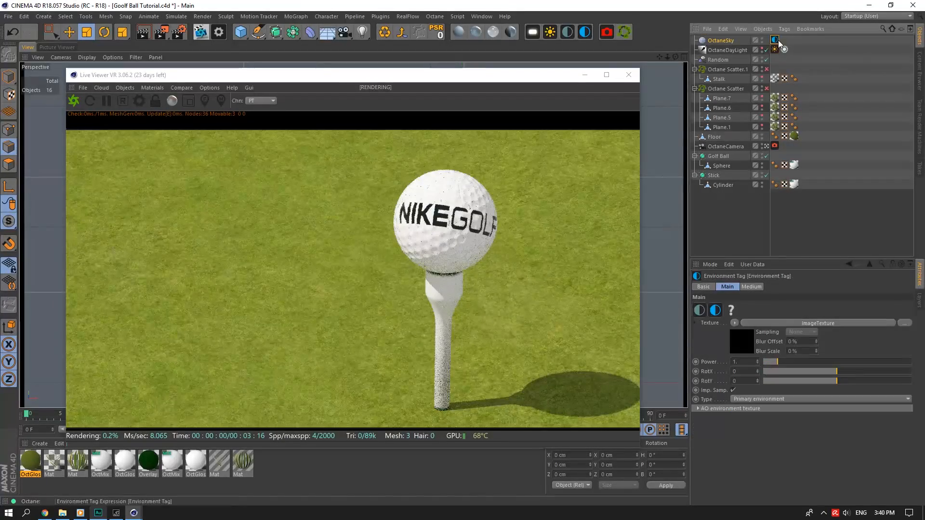
click(728, 334)
click(905, 307)
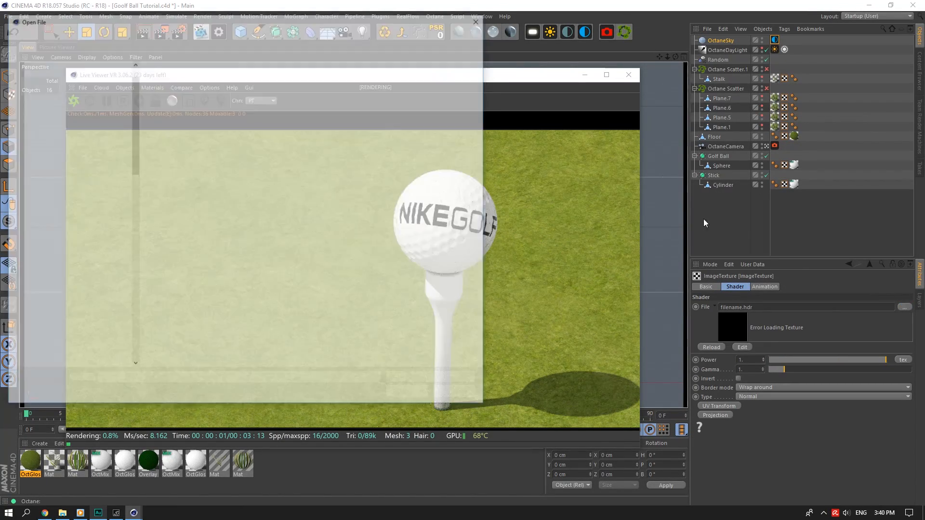
click(237, 34)
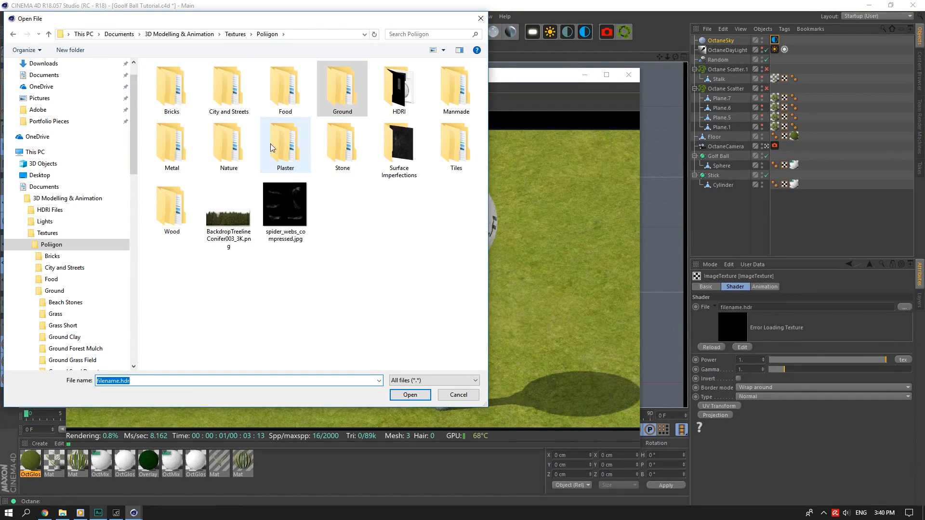
double_click(409, 104)
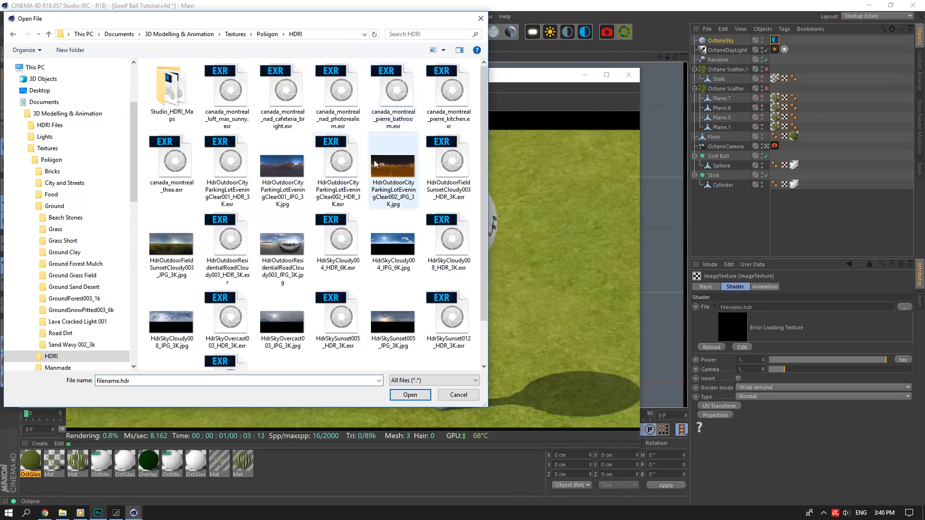
double_click(227, 231)
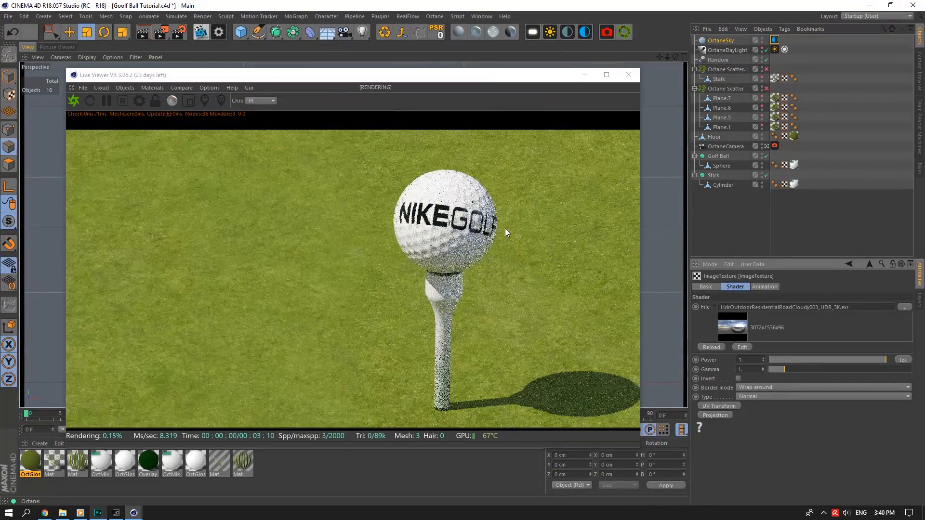
Enable Octane Scatter and Octane Scatter.1, then close the Live Viewer.
click(767, 69)
click(767, 88)
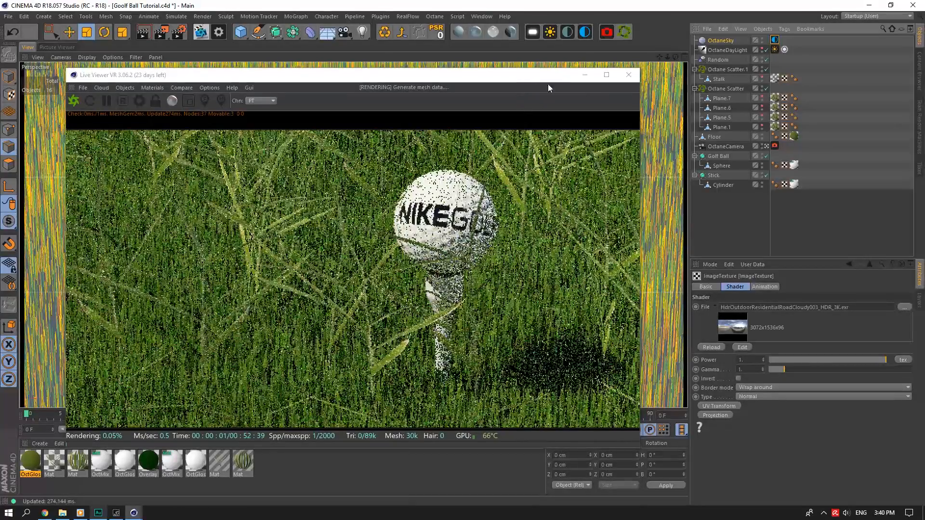
click(766, 88)
click(767, 69)
click(629, 75)
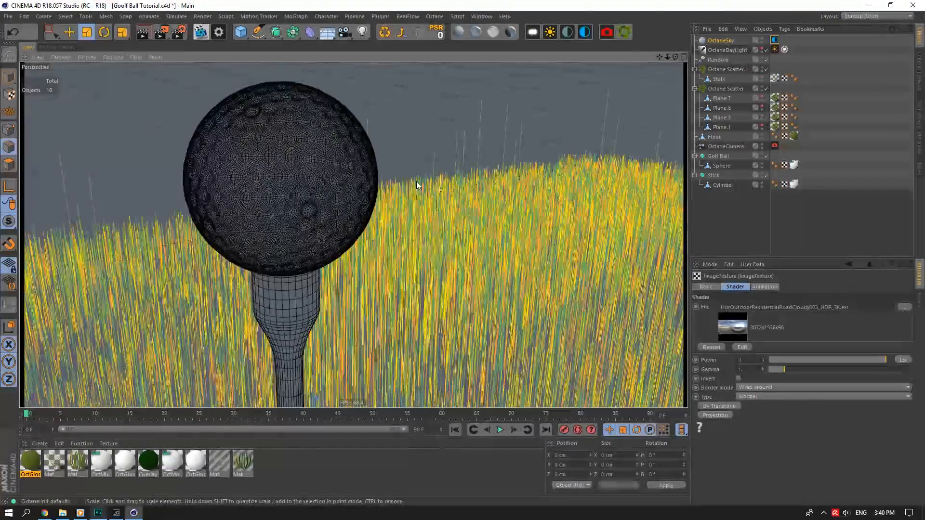
Select the Stalk object and check the Count value of Octane Scatter.1.
drag(667, 57, 354, 235)
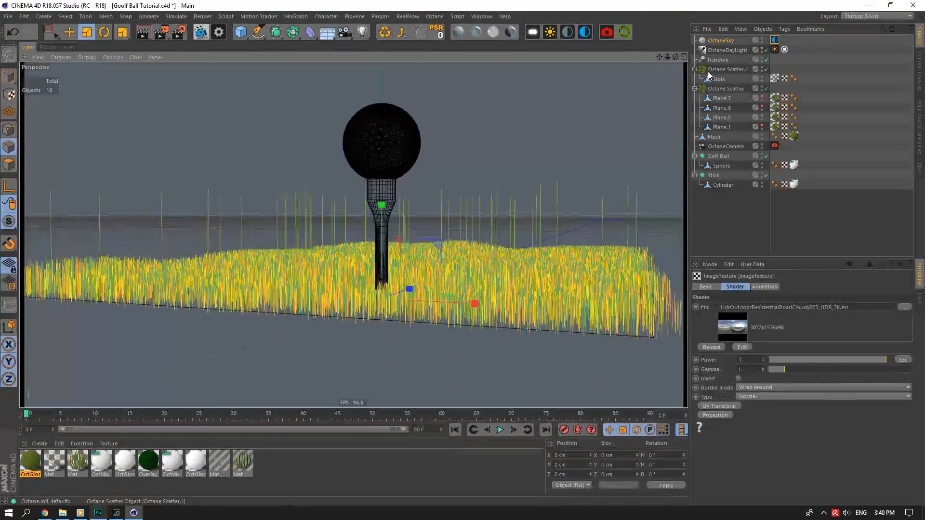
click(719, 79)
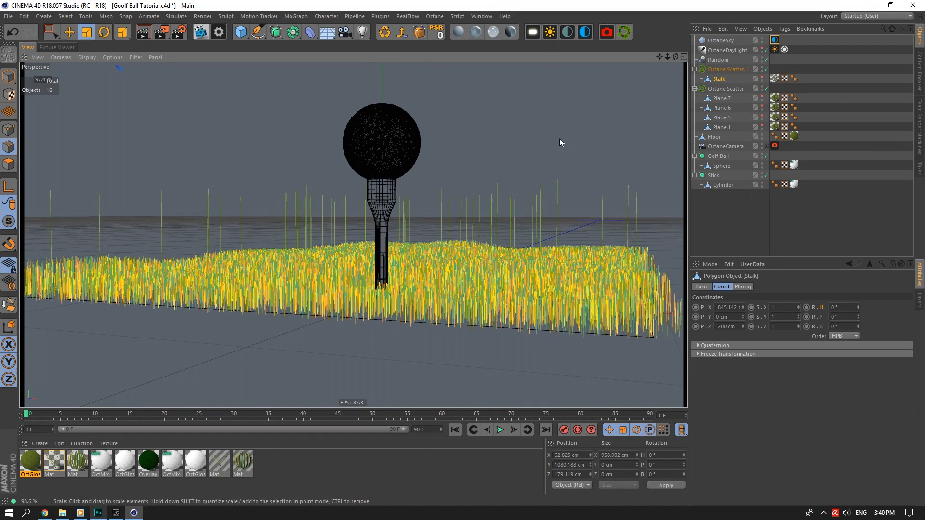
click(14, 82)
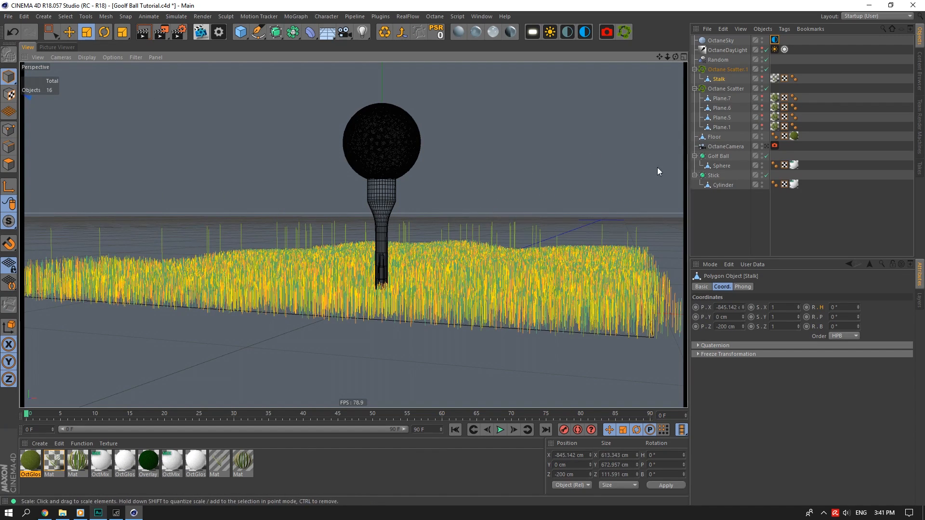
click(727, 69)
click(743, 403)
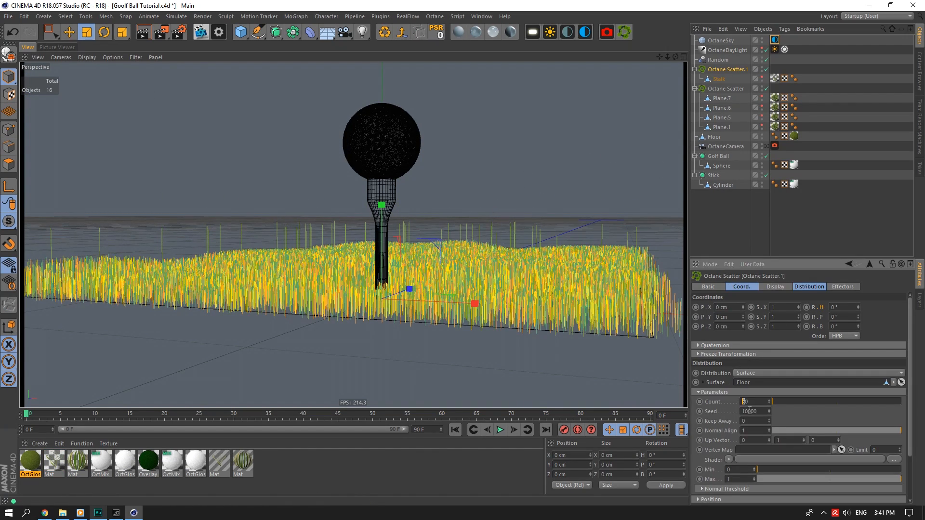
click(767, 146)
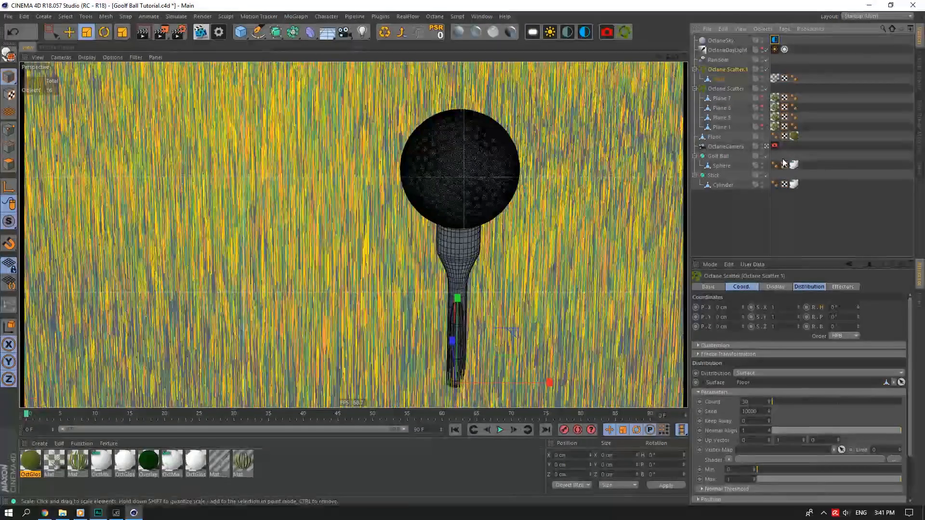
Add a CINEMA 4D Protection tag to the OctaneCamera to lock it.
right_click(725, 147)
mouse_move(790, 113)
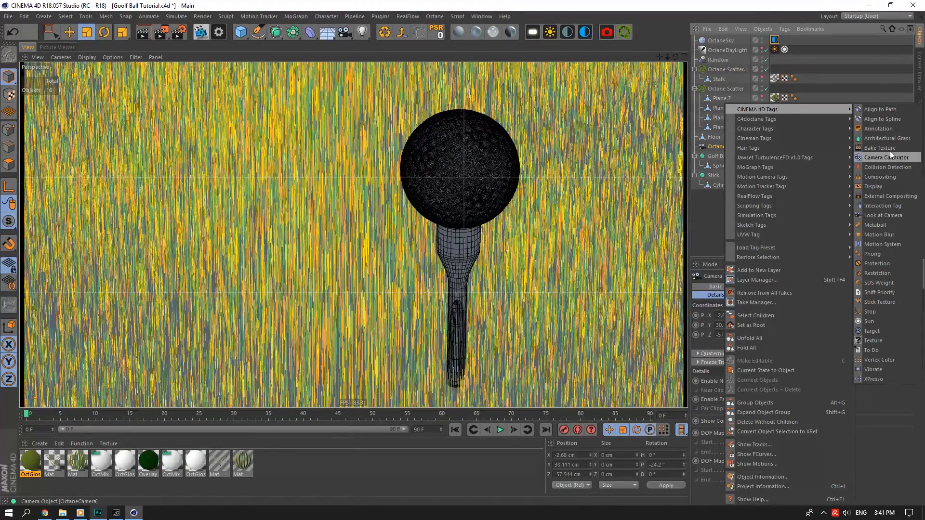
click(874, 263)
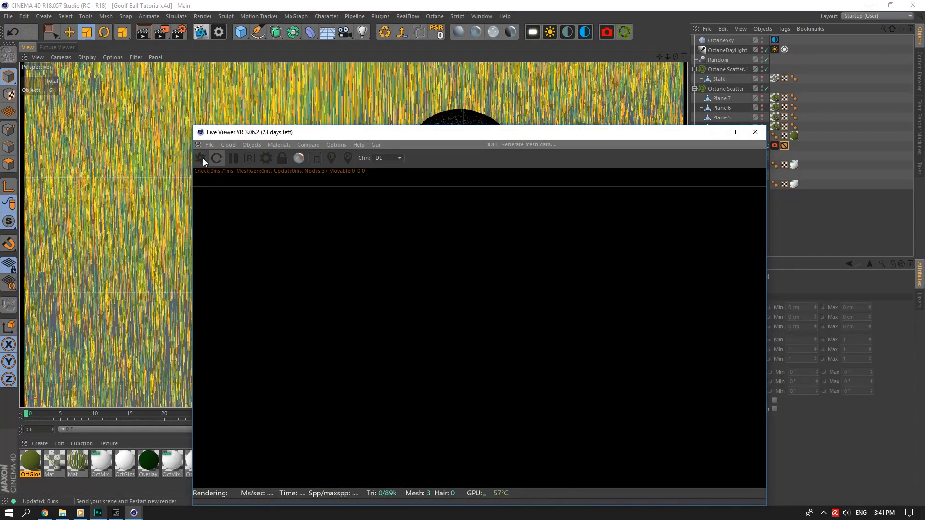
Reopen the Octane Live Viewer and restart the render with the updated scene.
click(197, 158)
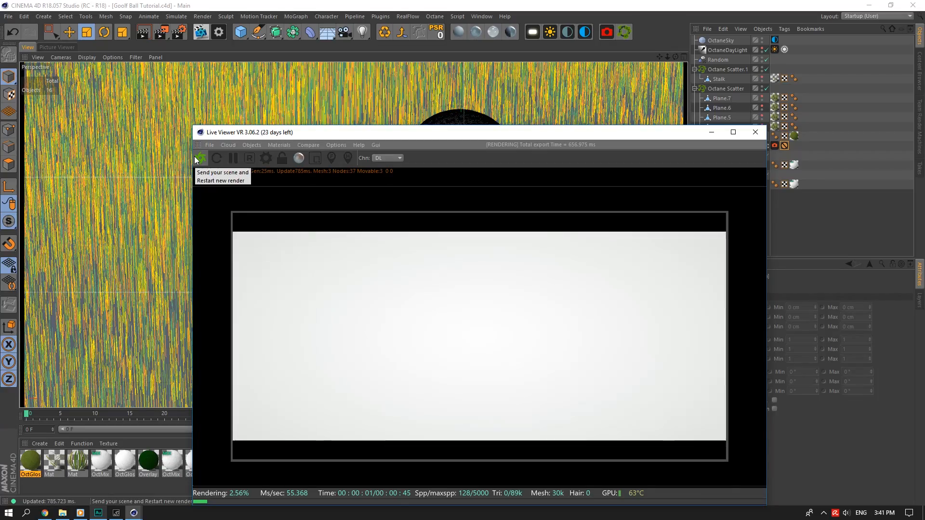
click(195, 156)
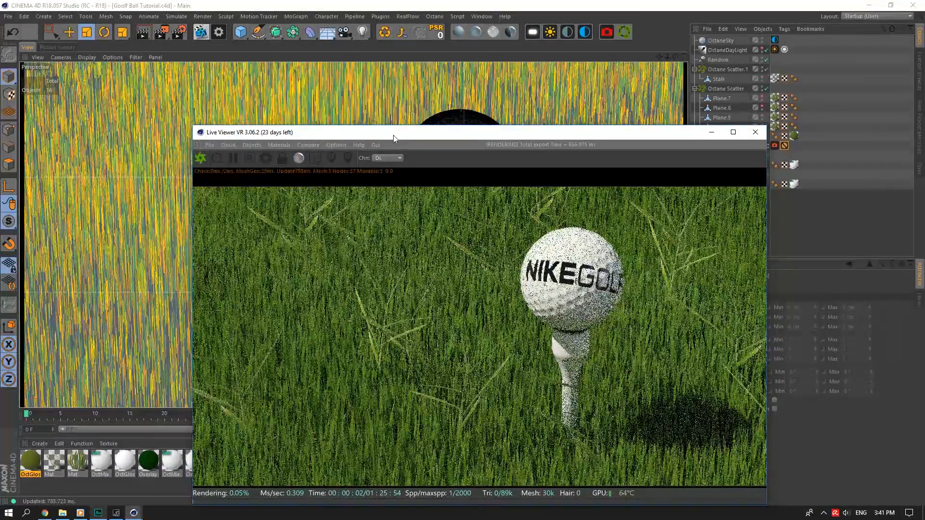
drag(306, 133, 163, 57)
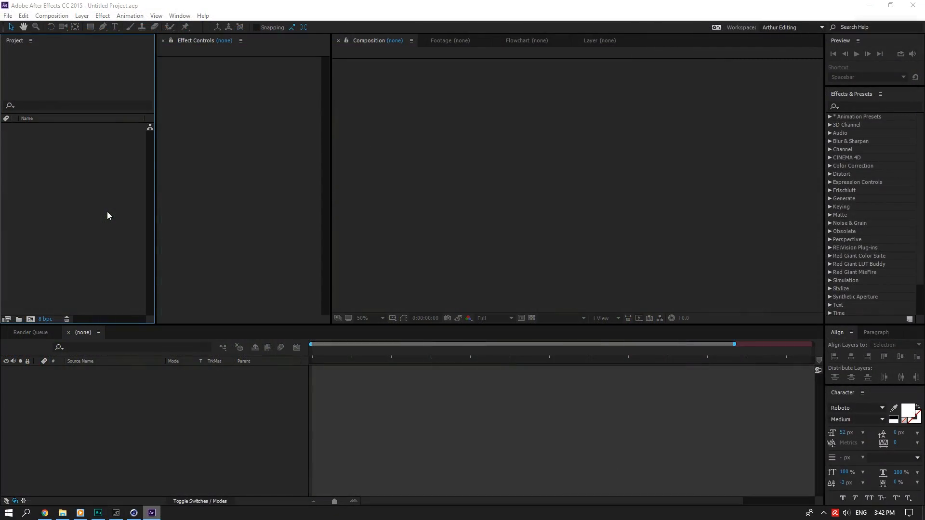
In SSD (D:) > Personal Projects > Everydays 2018 > Gold Ball, select both golf ball files.
double_click(107, 212)
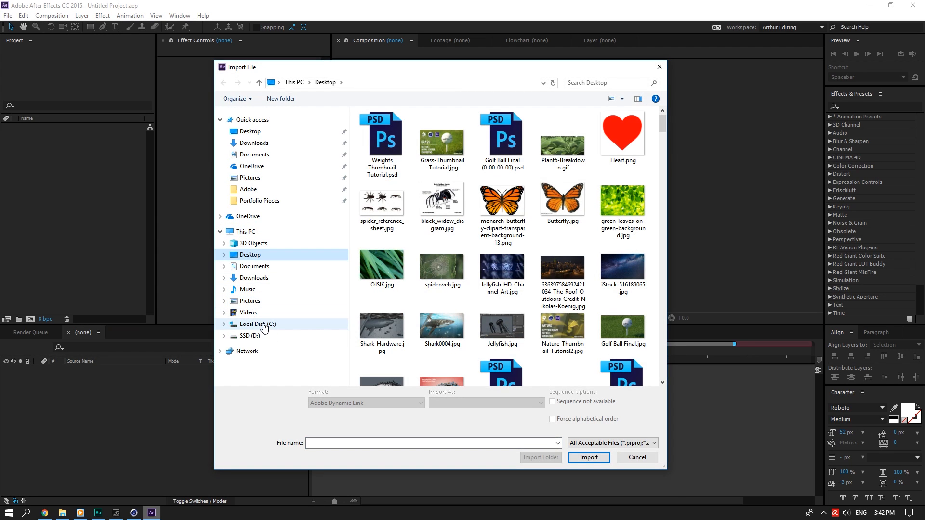
click(250, 336)
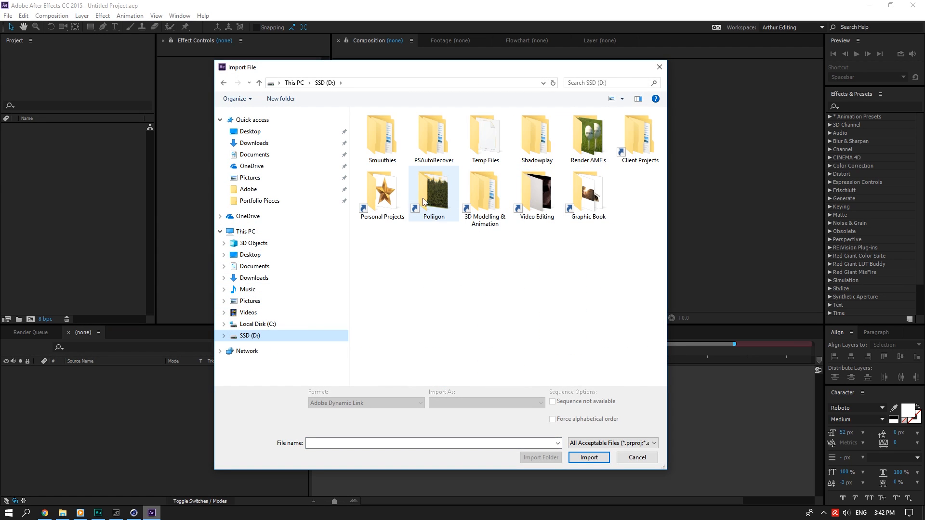
double_click(384, 193)
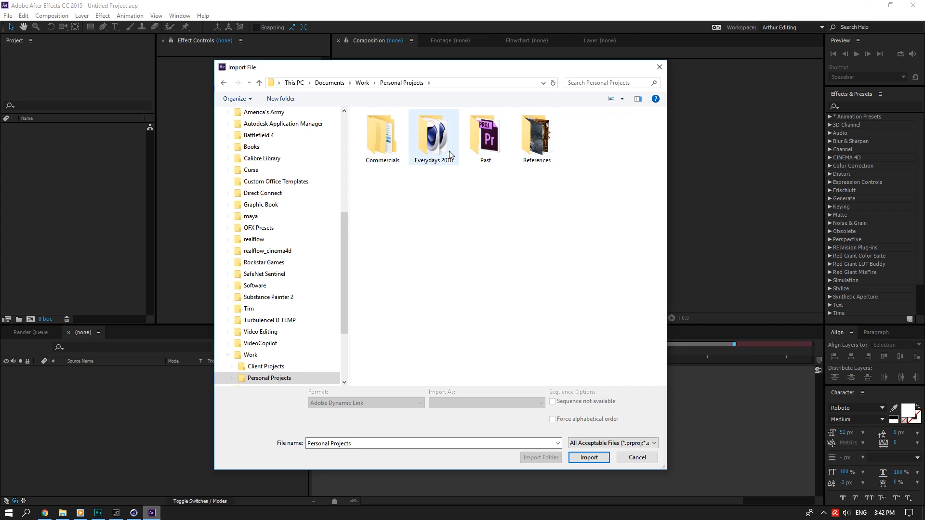
double_click(434, 140)
double_click(437, 318)
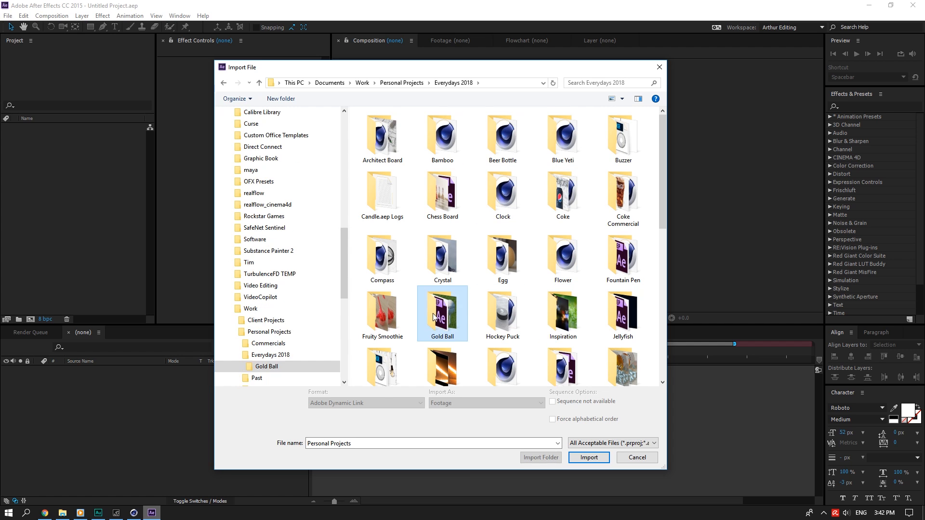
click(640, 145)
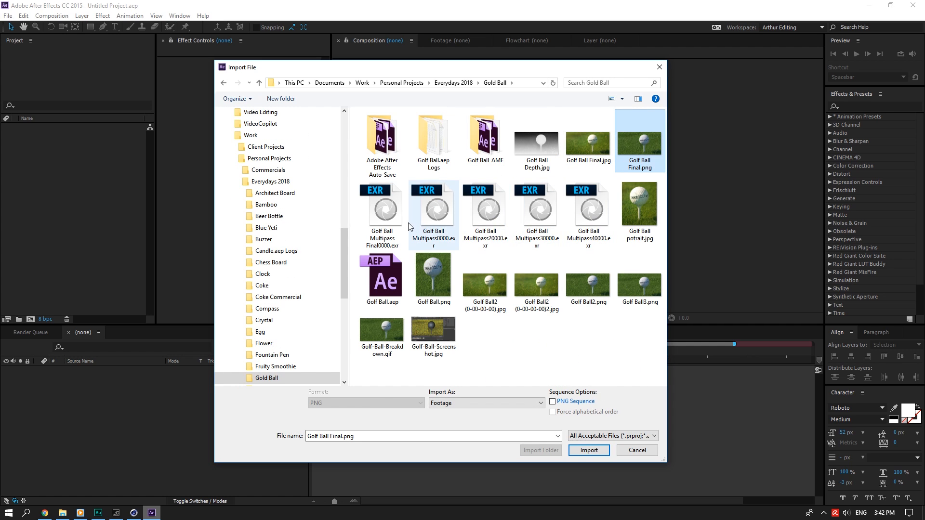
ctrl+click(382, 216)
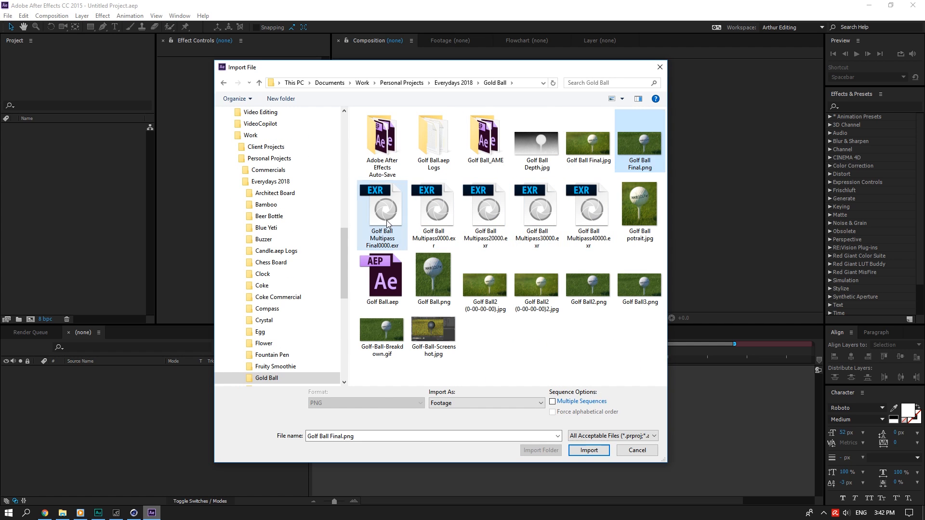
click(135, 513)
Set the renderer to Octane Renderer in Render Settings.
click(178, 31)
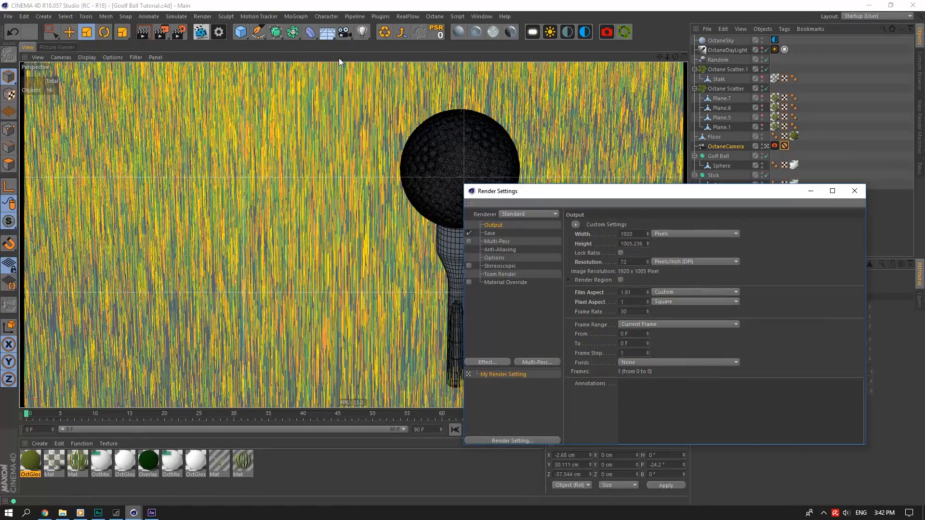
click(520, 212)
click(528, 265)
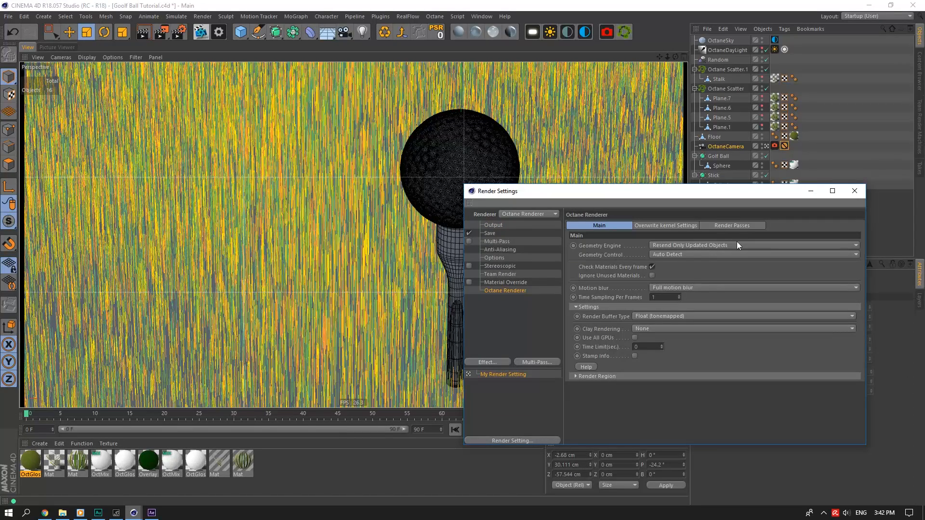
Enable Octane render passes with Zip compression and a Z-depth info pass.
click(739, 225)
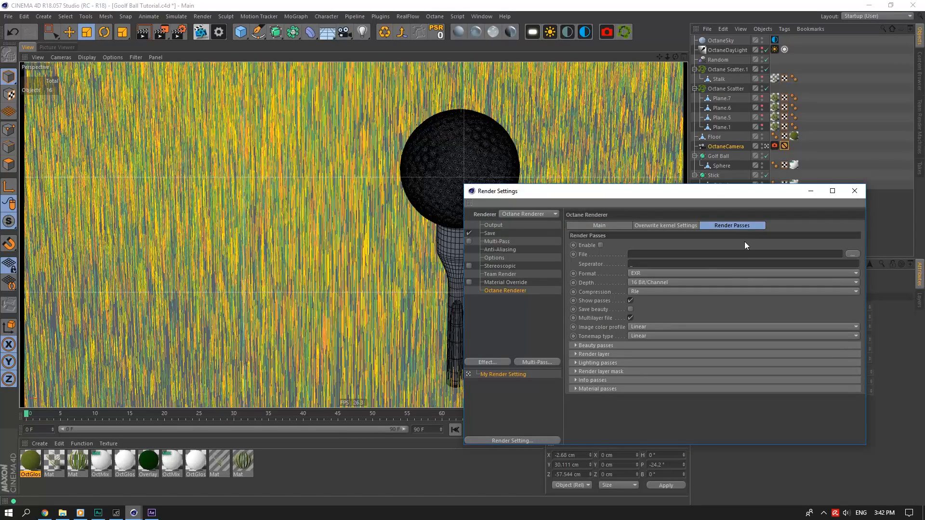
click(601, 245)
click(640, 292)
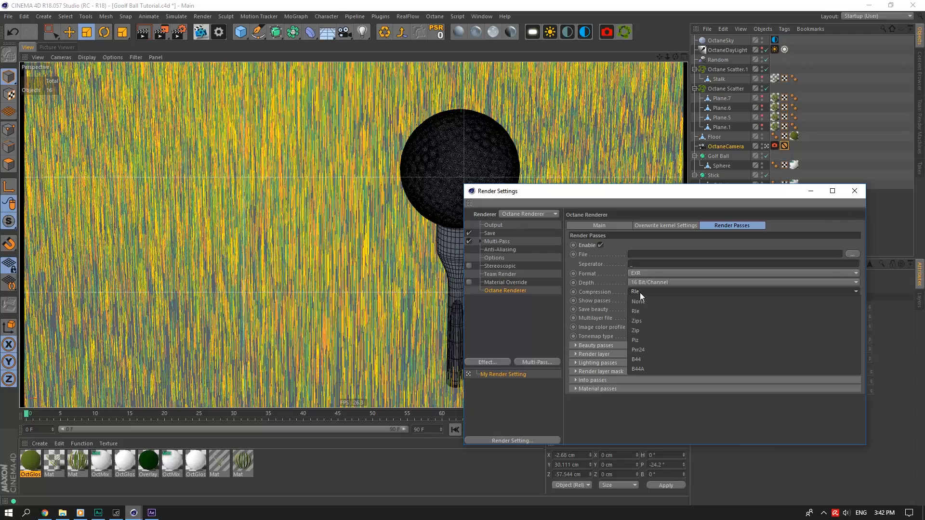
click(653, 332)
click(610, 389)
click(626, 390)
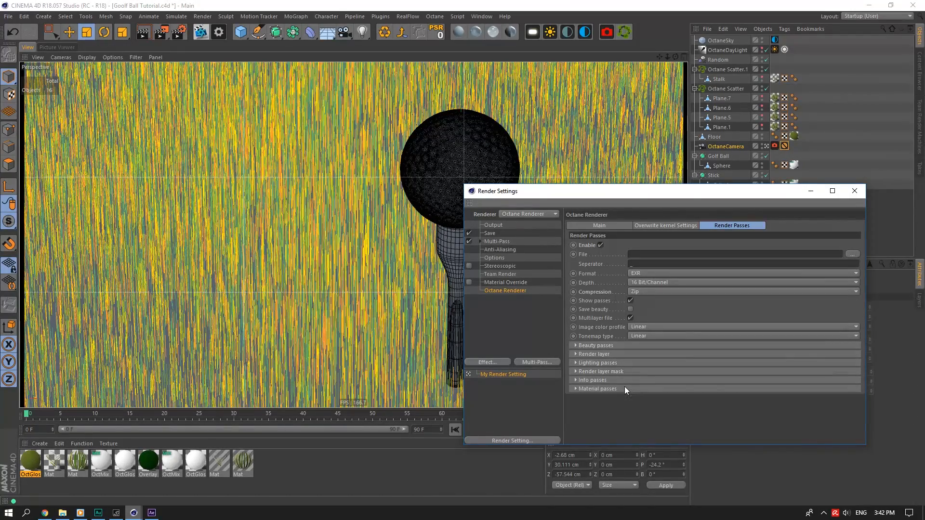
click(625, 380)
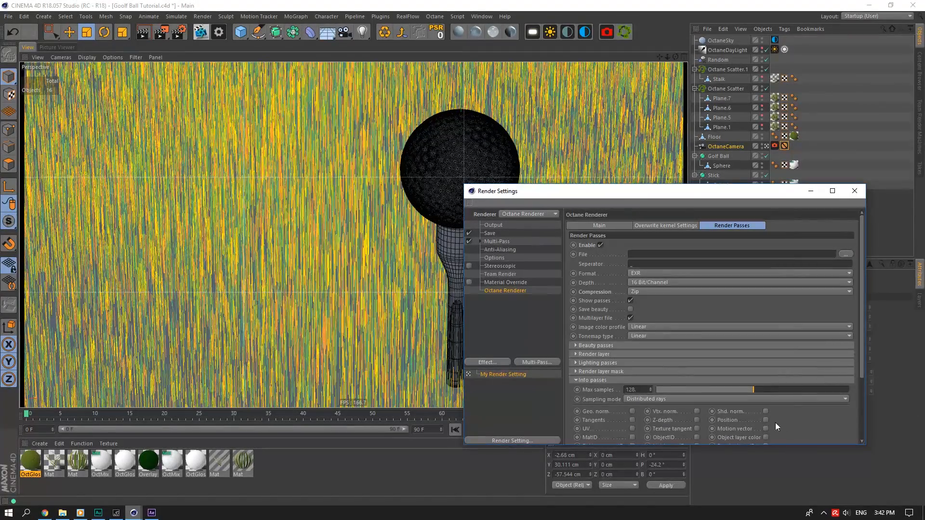
click(698, 421)
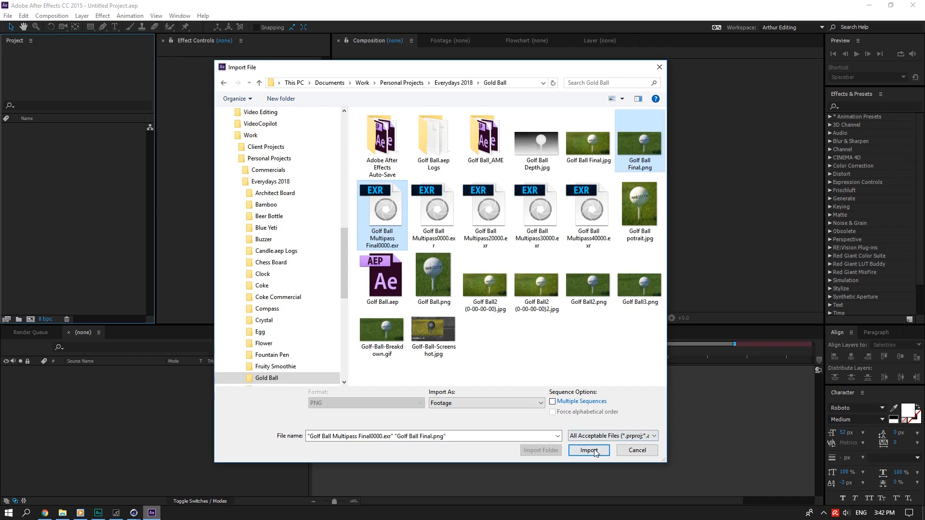
Import both golf ball files, make a comp from Golf Ball Final.png, add the EXR on top.
click(588, 450)
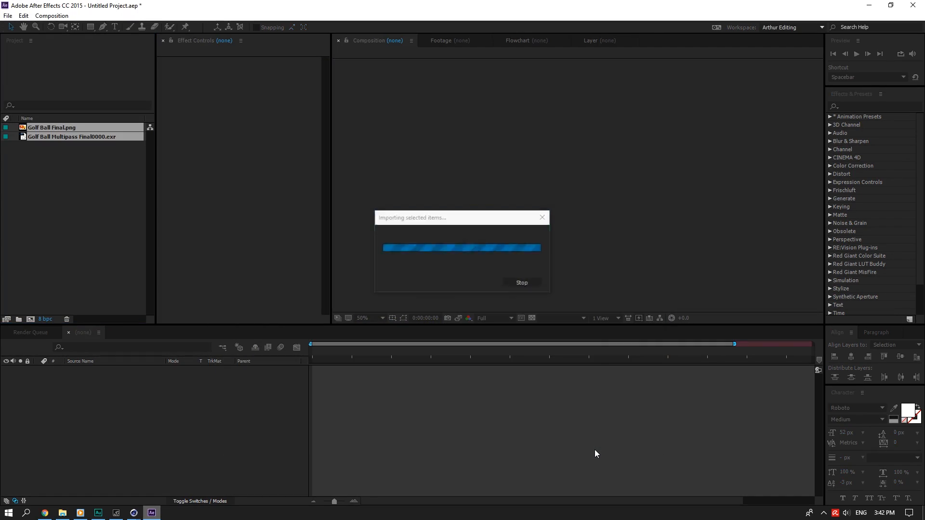
click(130, 167)
drag(93, 127, 28, 319)
drag(94, 144, 150, 368)
Apply EXtractoR to the EXR layer and set its Layers to #0001#Position.
right_click(248, 229)
mouse_move(265, 209)
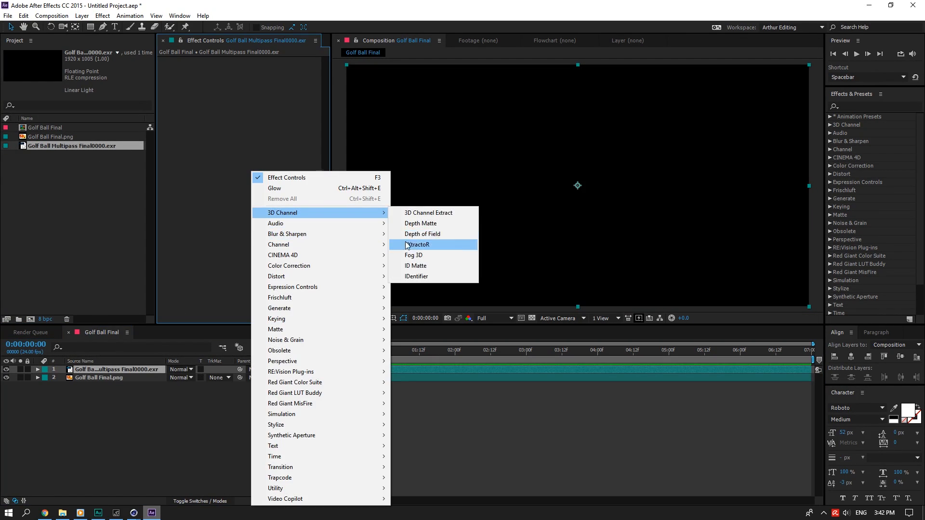
click(424, 244)
click(236, 92)
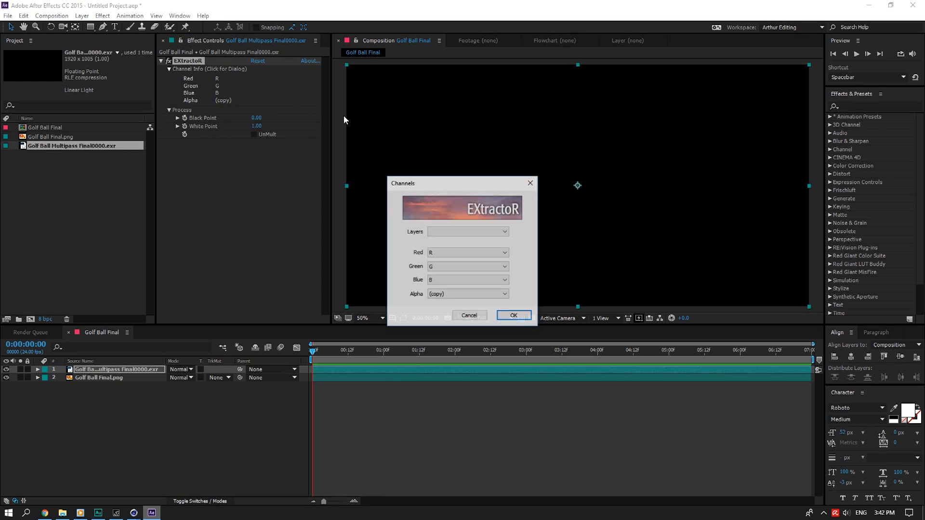
click(490, 233)
click(484, 241)
click(514, 315)
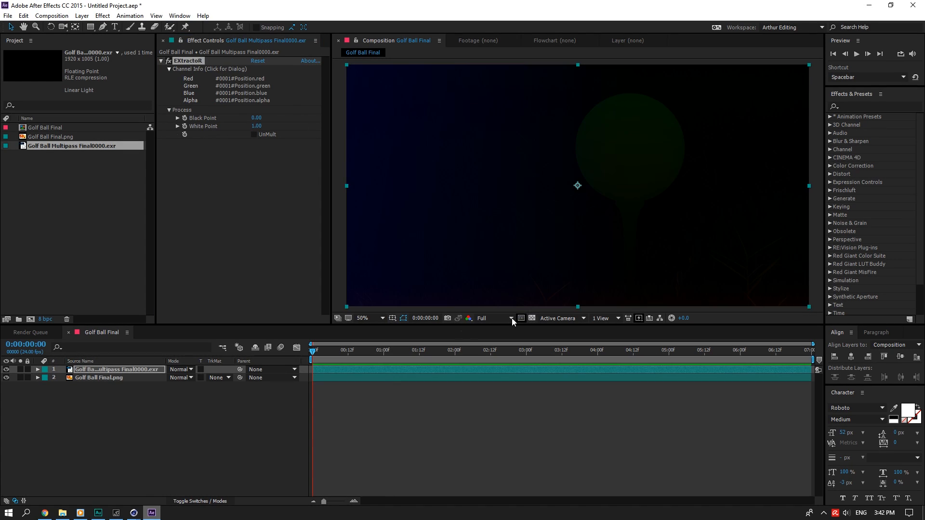
Check the render passes in Cinema 4D, close Render Settings and minimize it.
click(134, 513)
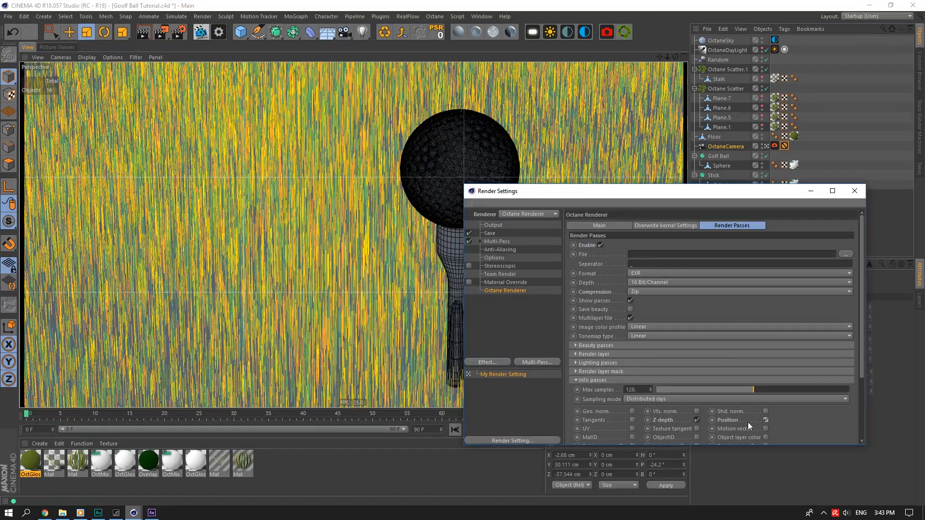
click(854, 191)
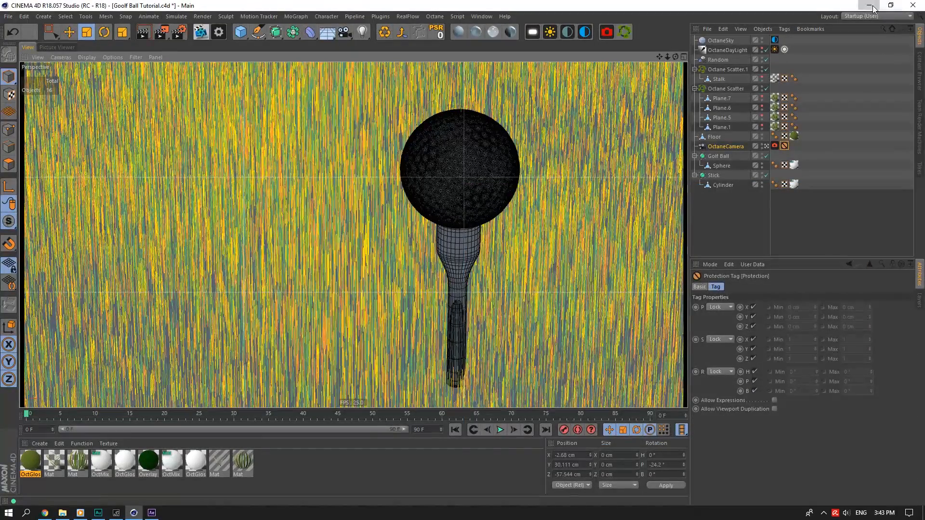
click(869, 5)
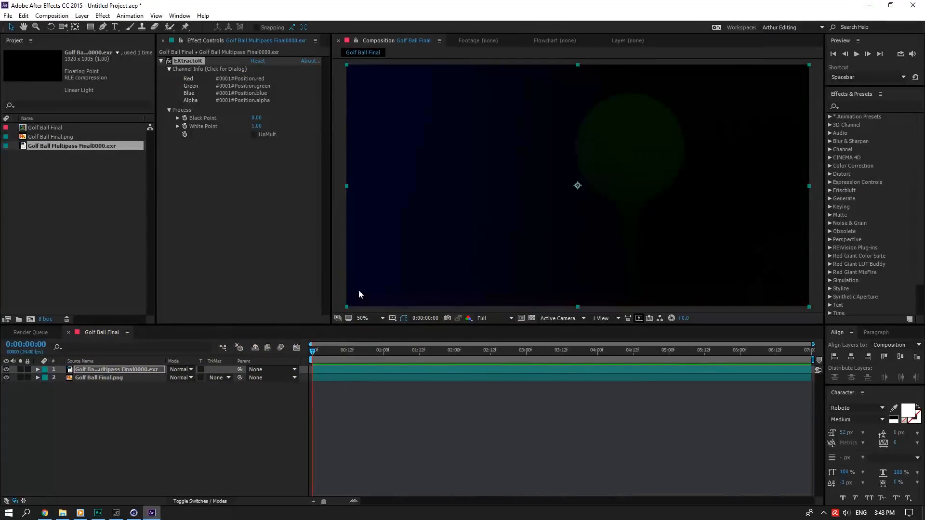
Set the project colour depth to 16 bits per channel.
click(44, 320)
click(304, 239)
click(313, 261)
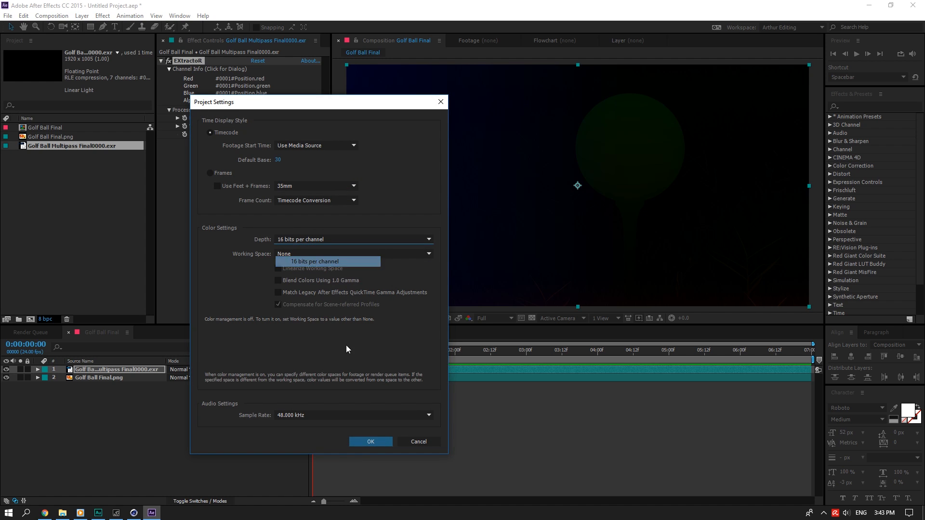
key(Return)
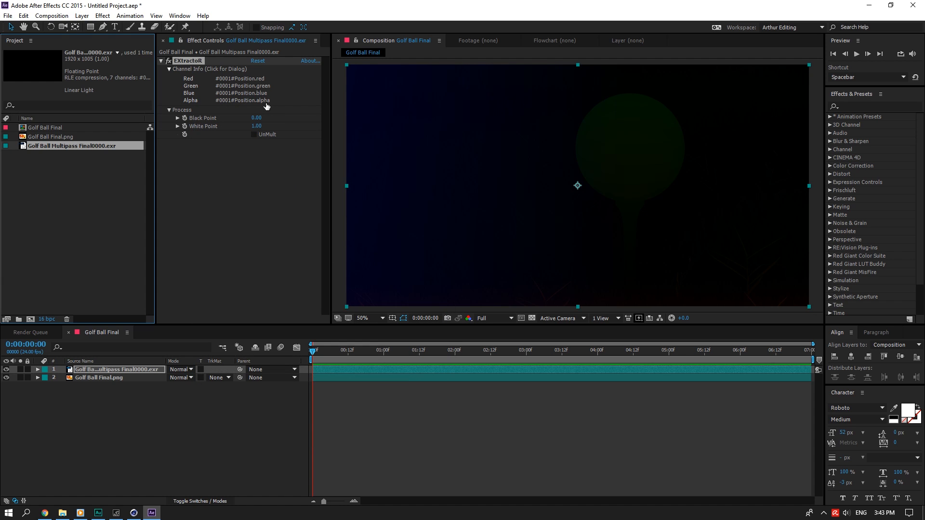
Set EXtractoR's White Point to 0.1 and route Position.red into Green and Blue.
click(257, 127)
text(.1)
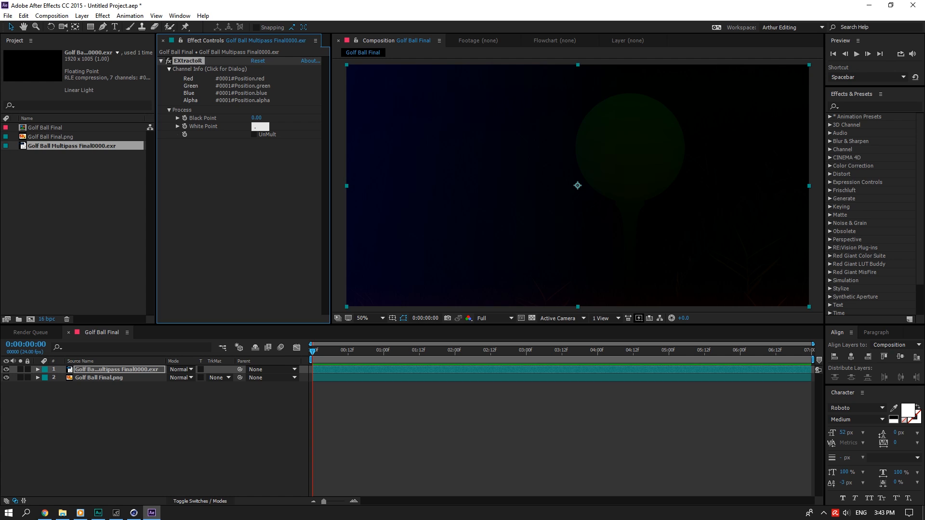
click(305, 139)
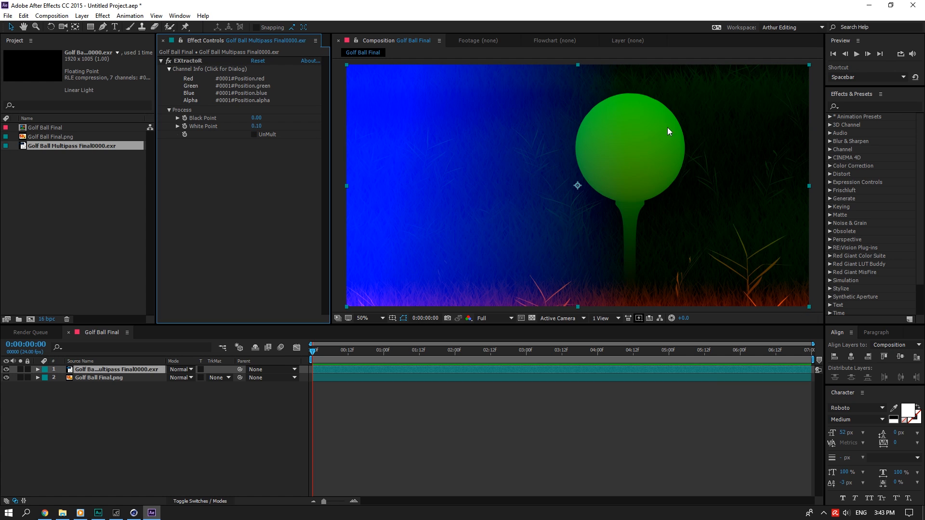
click(289, 94)
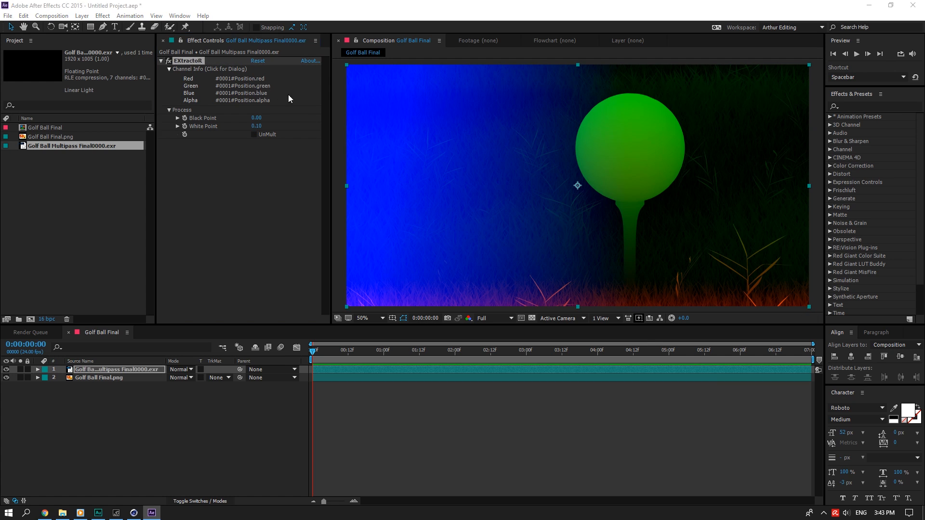
click(477, 267)
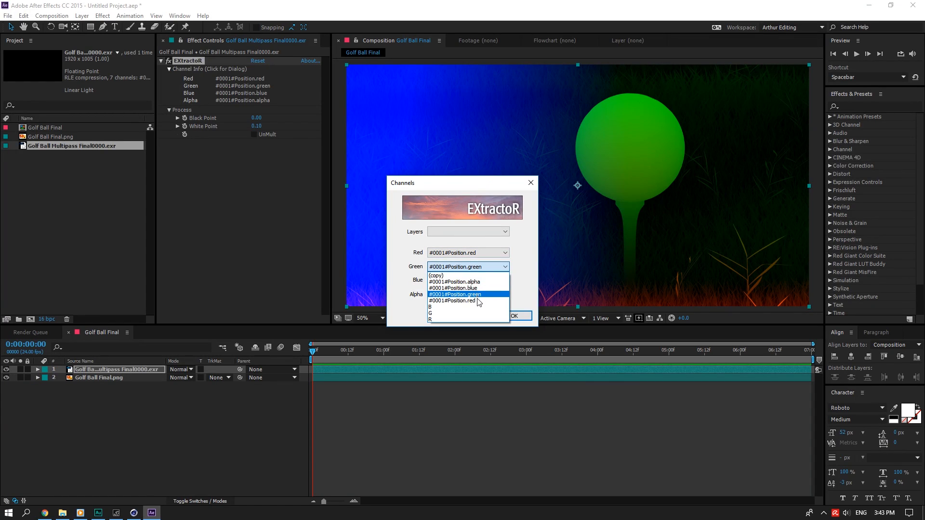
click(453, 301)
click(482, 280)
click(455, 314)
click(514, 316)
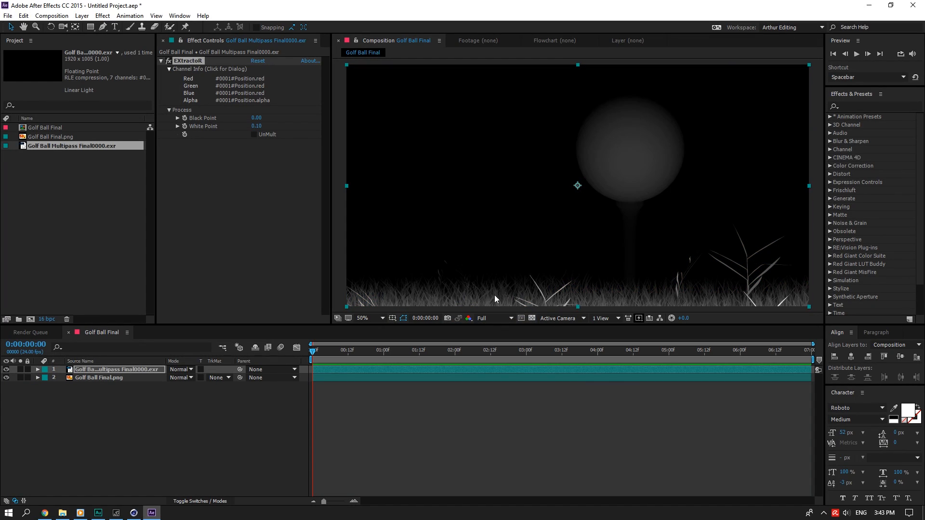
Lower EXtractoR's Black Point in steps to -0.40.
click(257, 118)
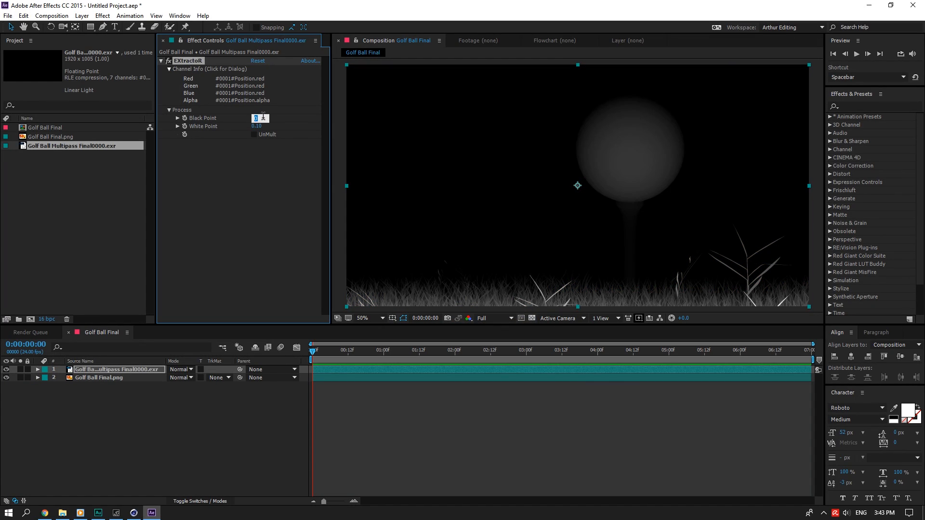
text(-.1)
key(Return)
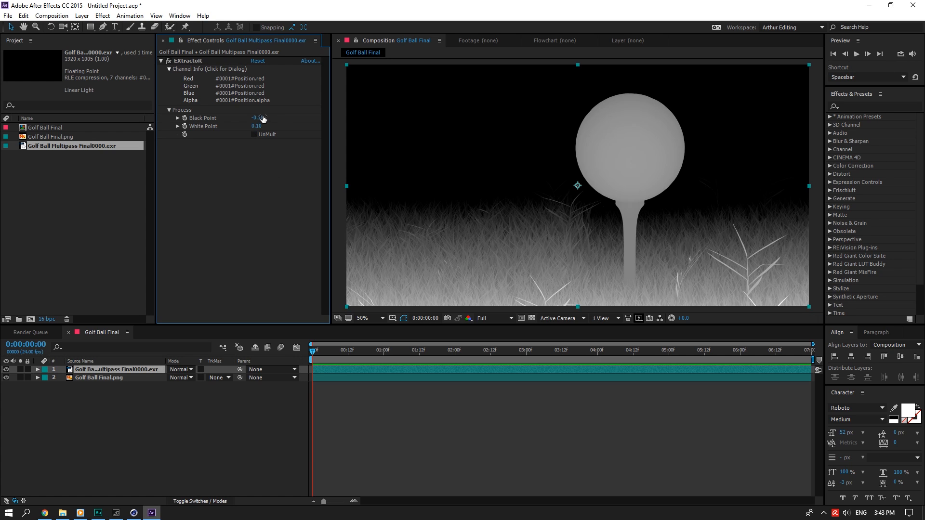
click(263, 119)
drag(261, 119, 272, 118)
text(2)
key(Return)
click(261, 118)
text(3)
key(Return)
click(260, 118)
text(4)
key(Return)
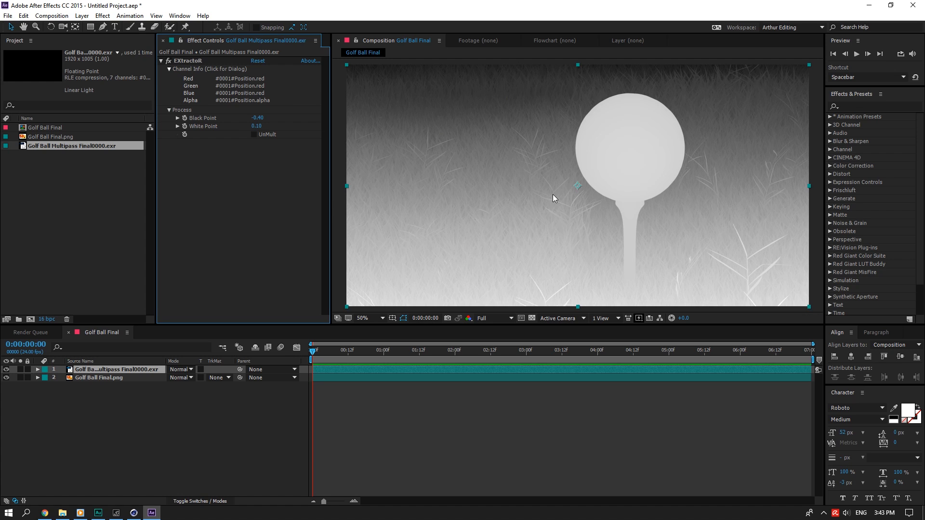
right_click(99, 369)
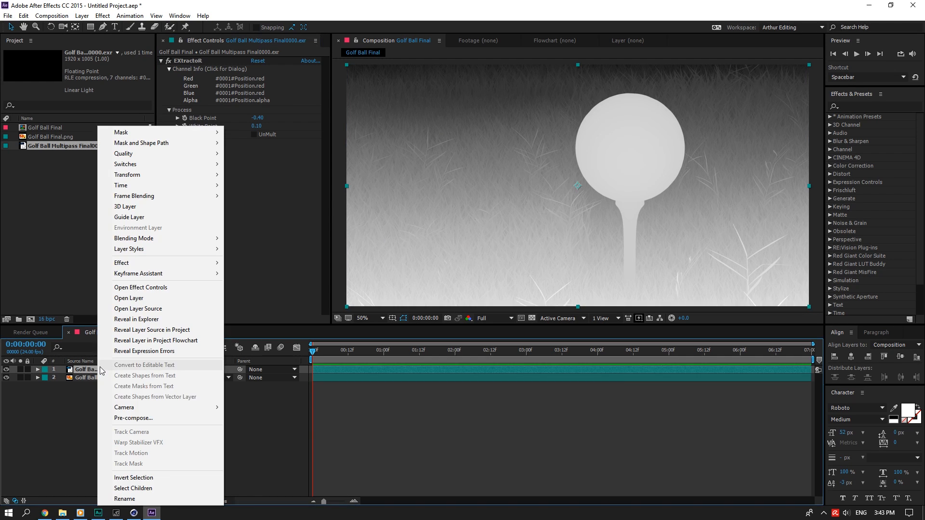
Pre-compose the multipass layer into a 'Depth' composition, moving all attributes.
click(121, 417)
click(379, 298)
drag(485, 245, 303, 246)
text(Depth)
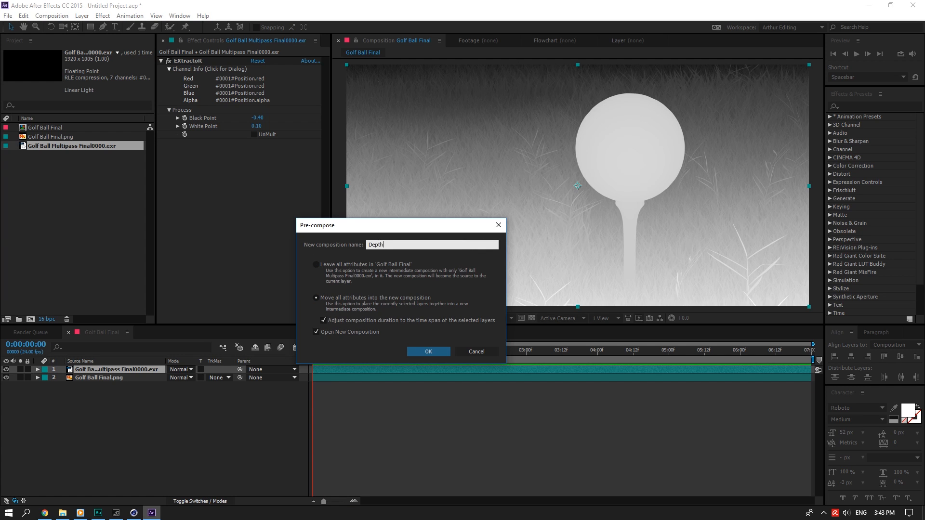
key(Return)
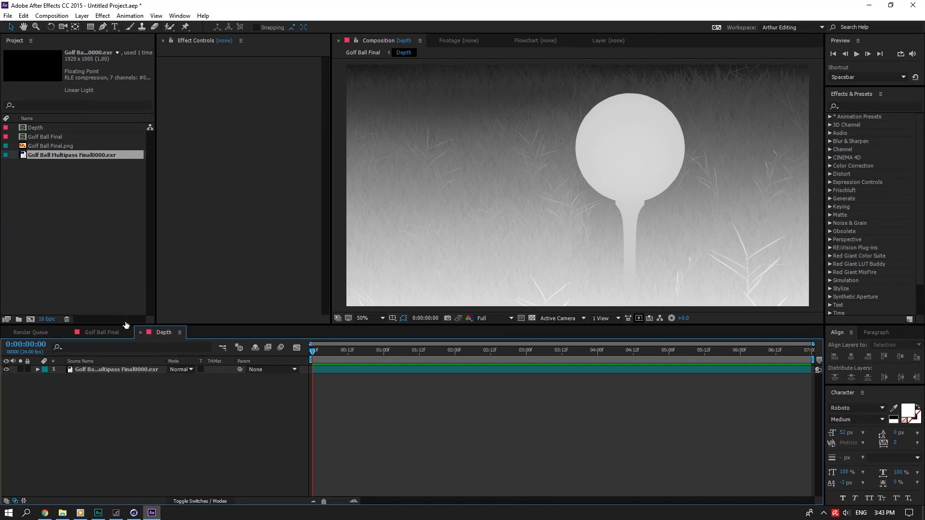
Add a new adjustment layer and apply FL Depth Of Field to it.
right_click(114, 410)
click(255, 397)
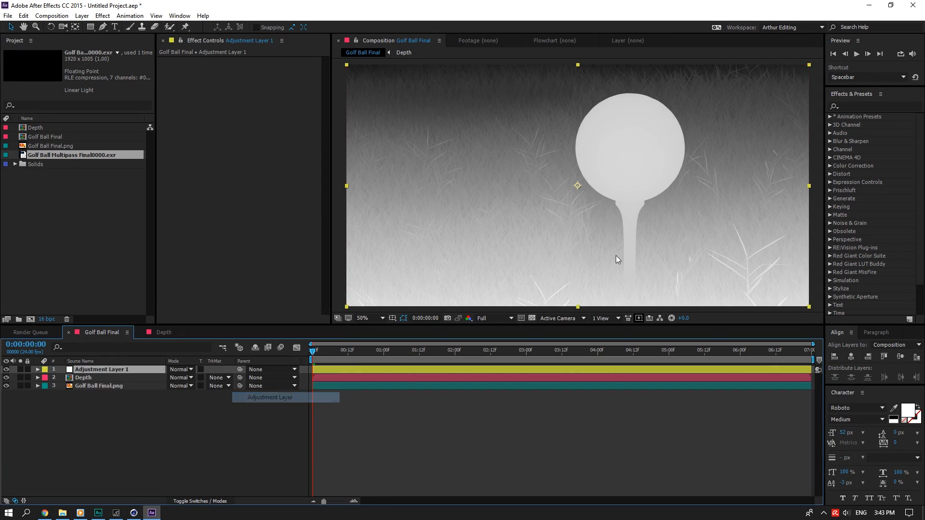
click(849, 106)
text(Depth)
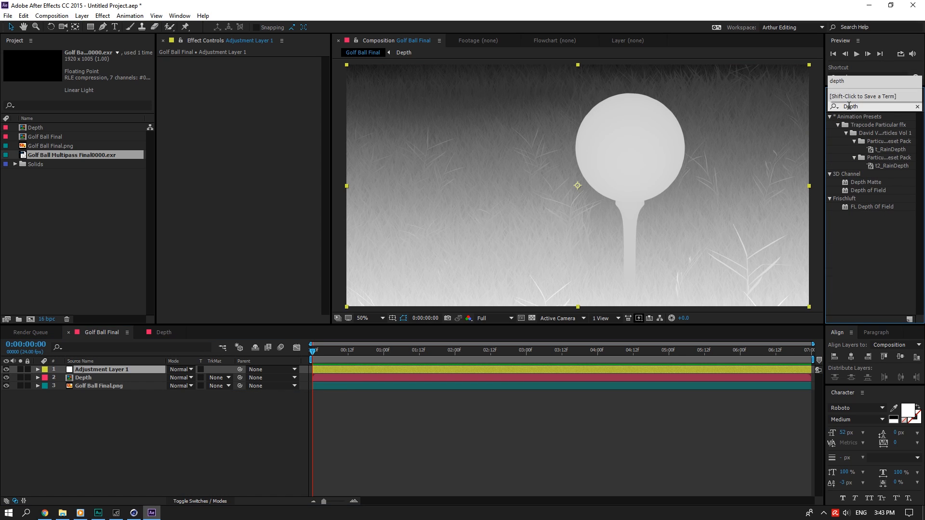
drag(873, 206, 120, 372)
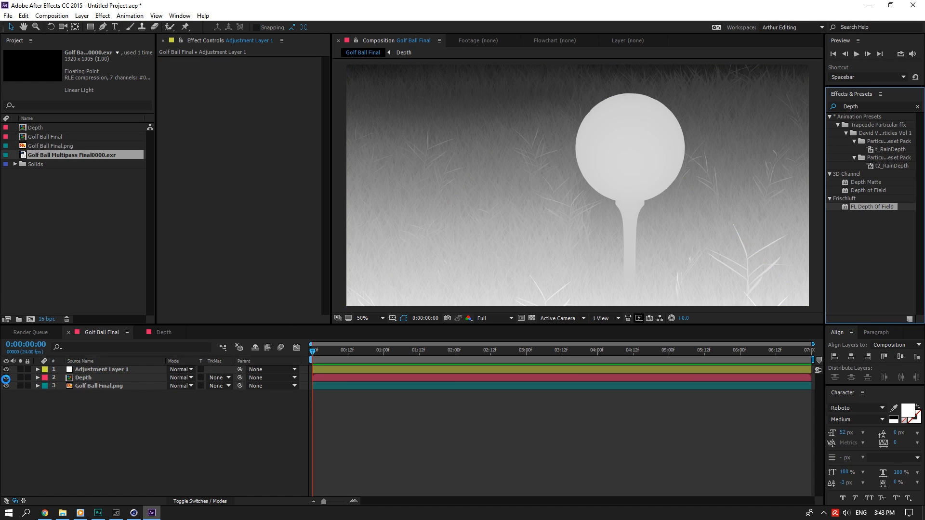
Set FL Depth Of Field on Adjustment Layer 1 to radius 30, using the Depth layer as depth map.
click(917, 106)
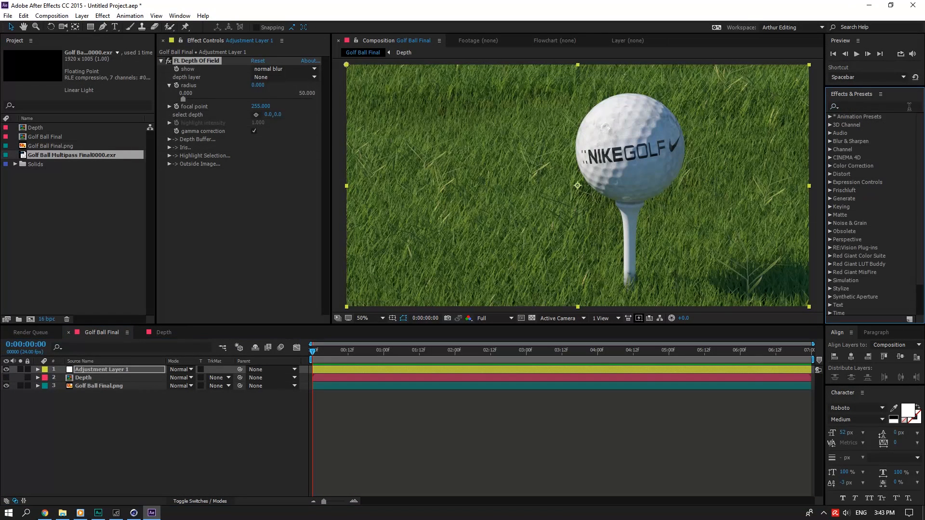
click(117, 368)
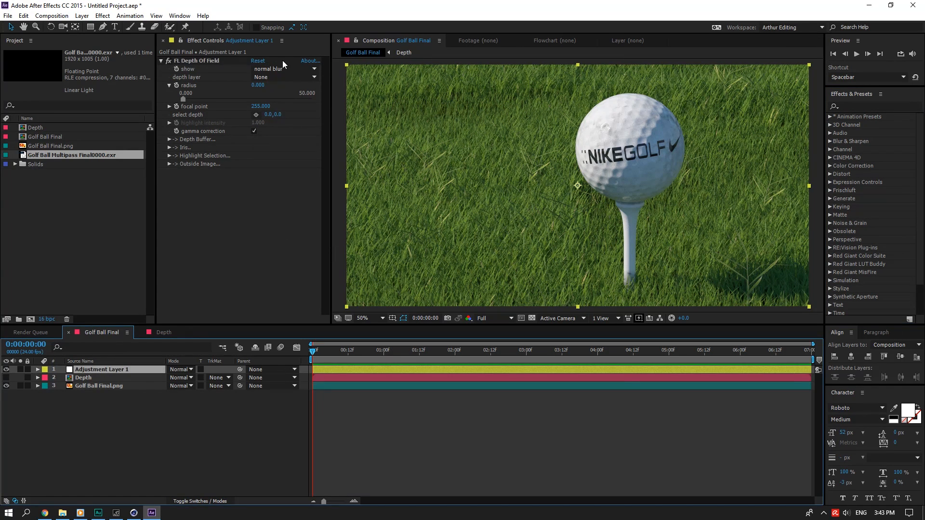
click(259, 85)
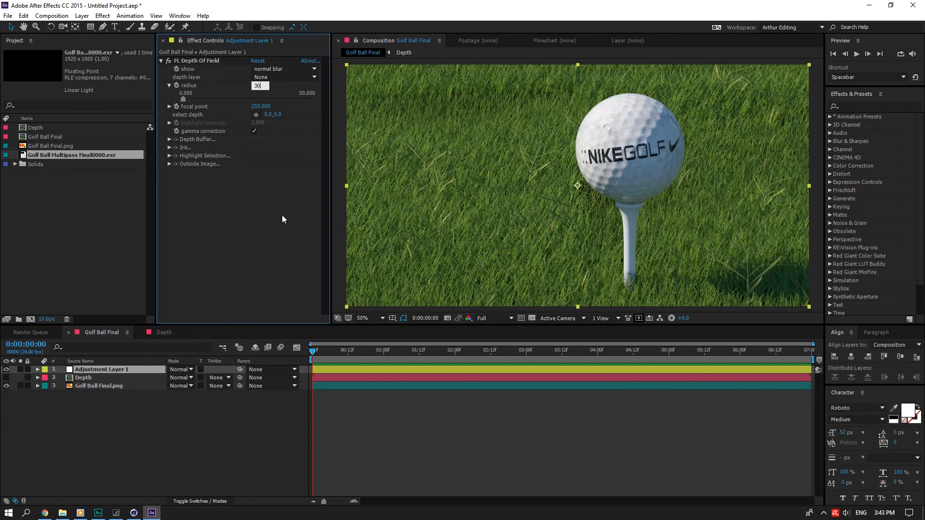
click(286, 78)
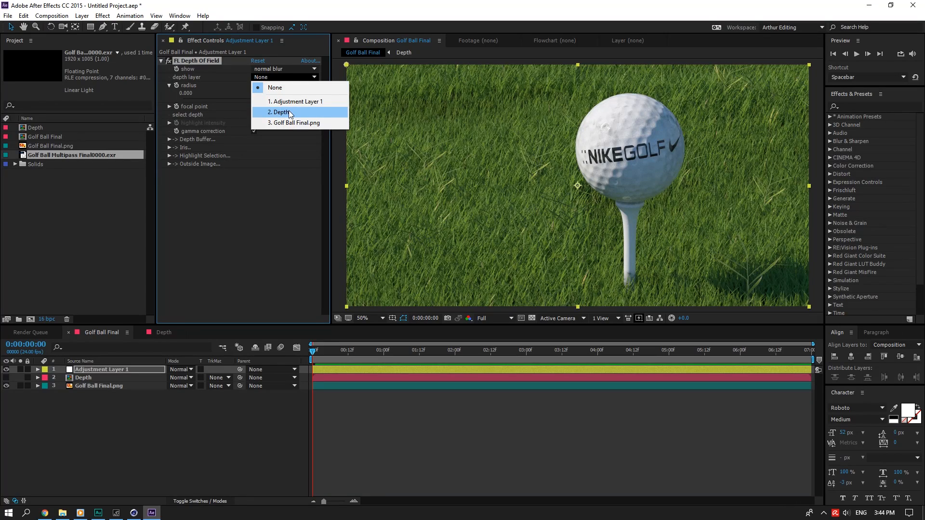
click(290, 113)
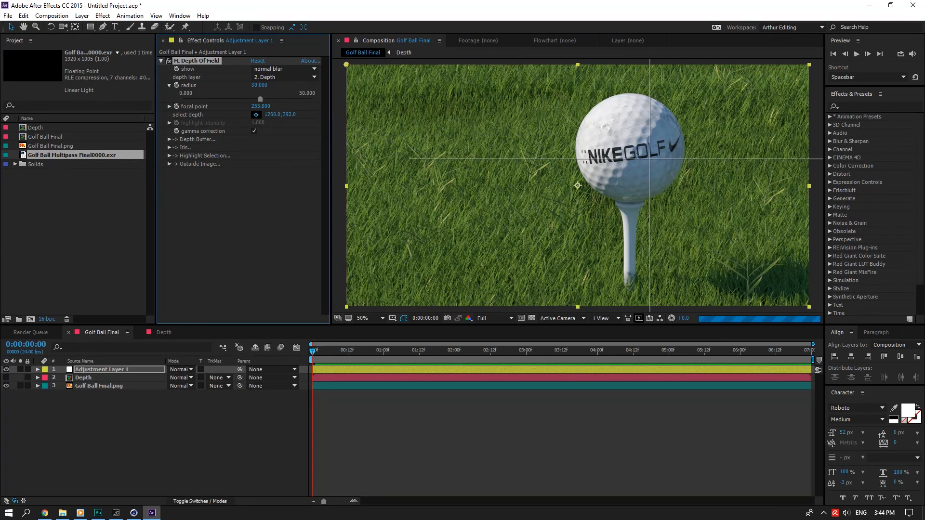
Focus the blur on the ball's logo (focal point 214) and start saving under a new name.
drag(650, 158, 627, 151)
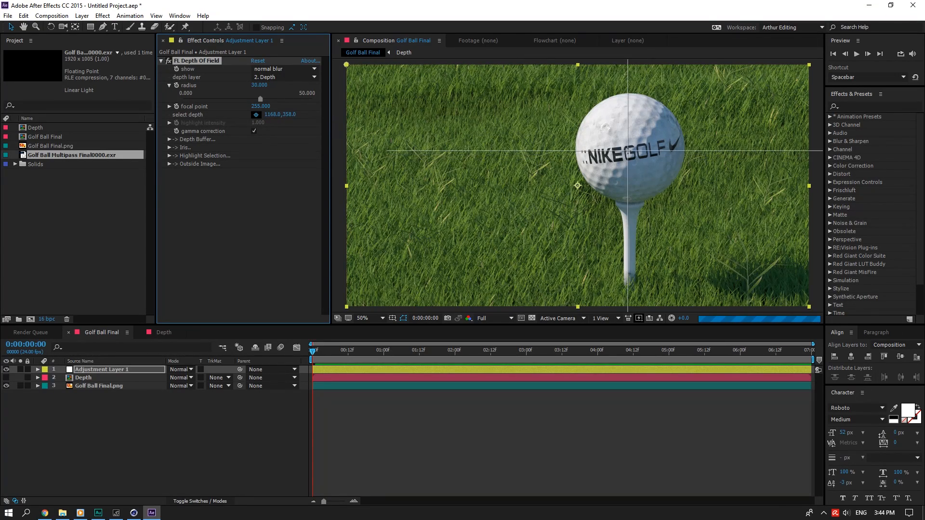
click(629, 152)
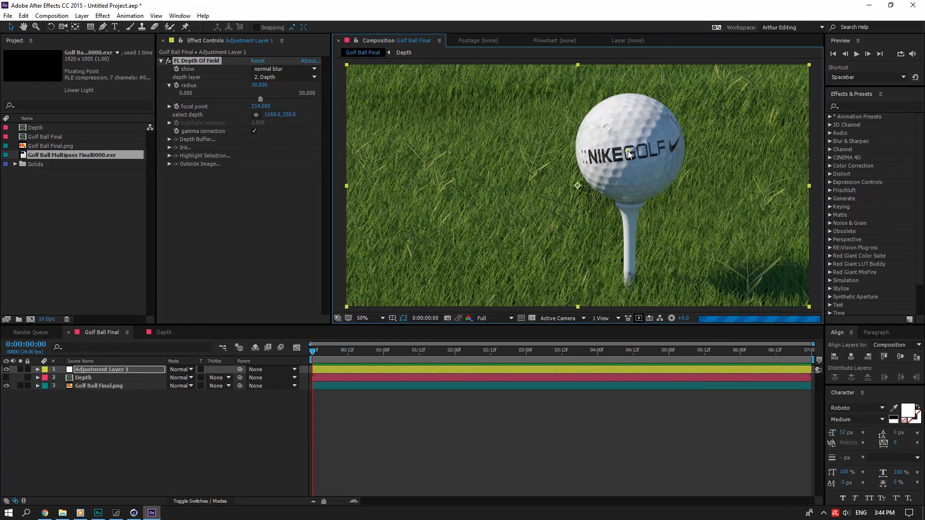
key(ctrl+s)
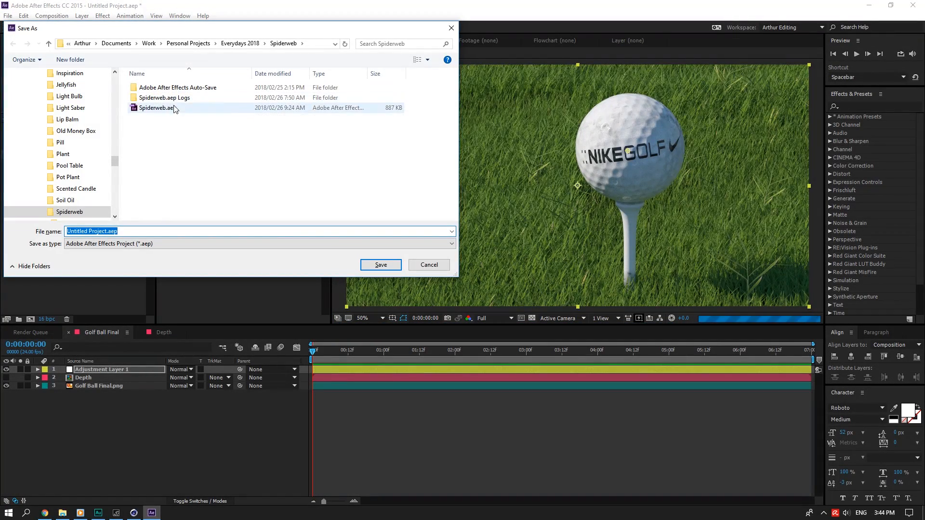
Save the project as Golf Ball Tutotrial.aep in Desktop\Tutorials, replacing the existing file.
scroll(63, 145, up, 10)
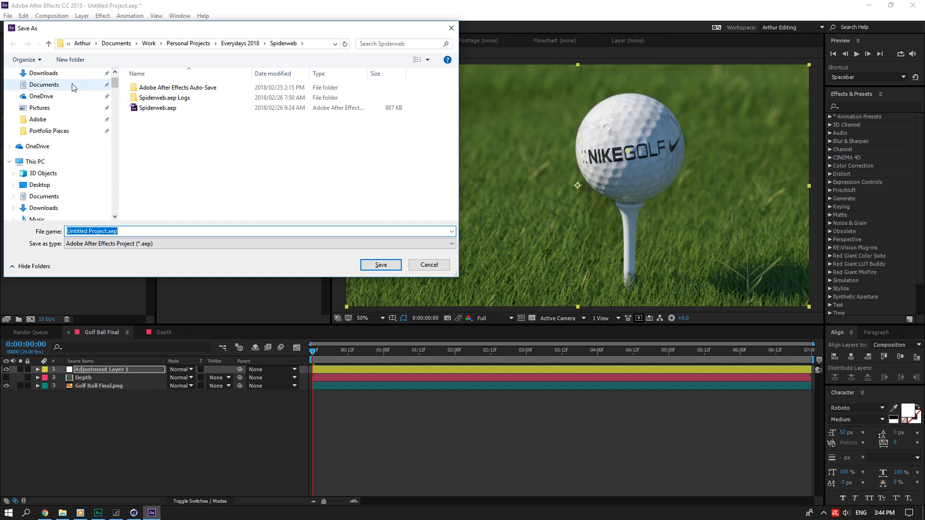
click(53, 85)
click(41, 185)
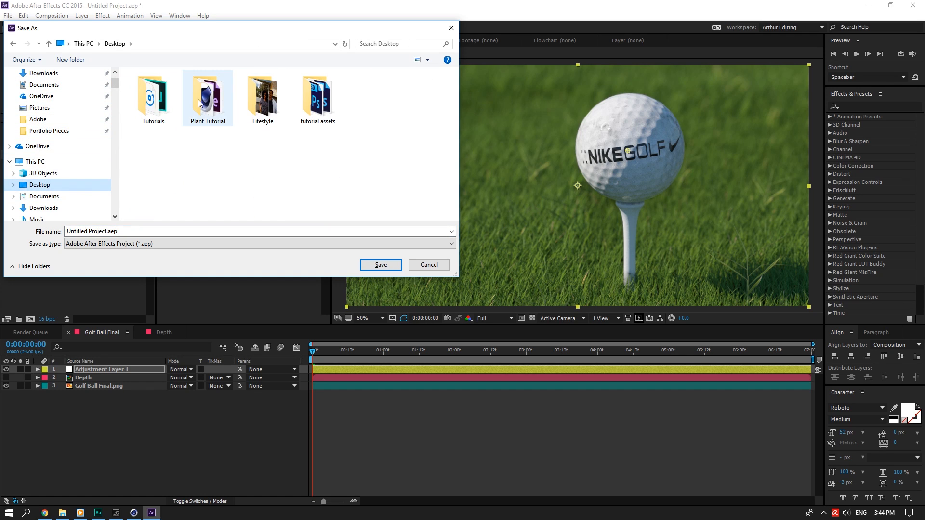
double_click(153, 99)
click(328, 166)
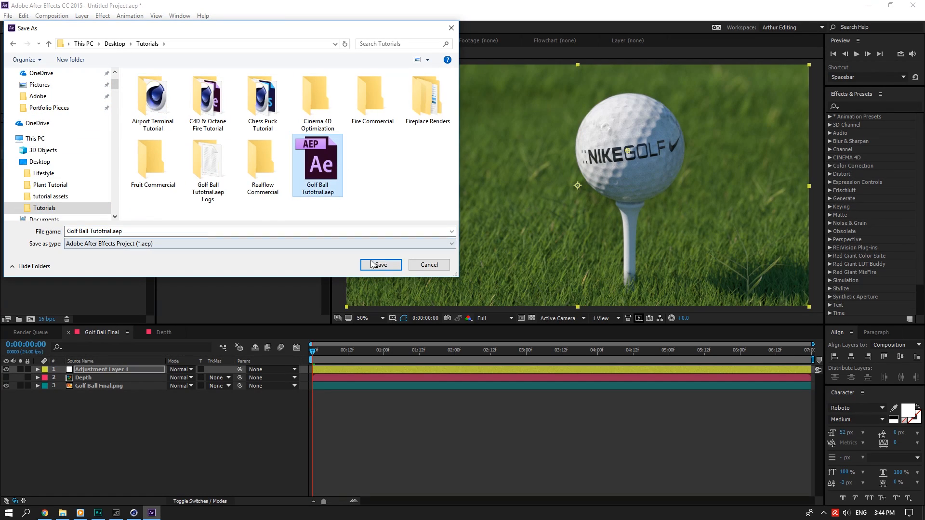
click(381, 265)
click(486, 258)
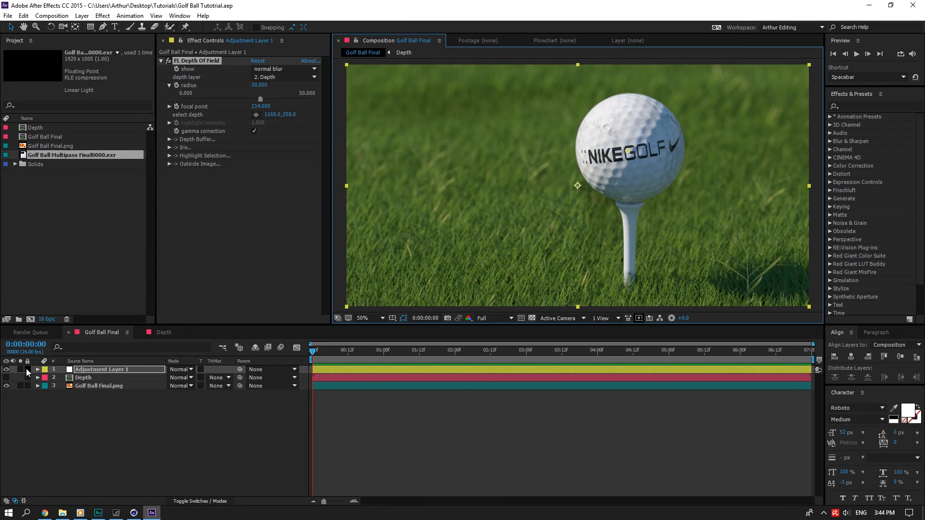
Raise the depth-of-field blur radius on Adjustment Layer 1 to 100.
click(166, 410)
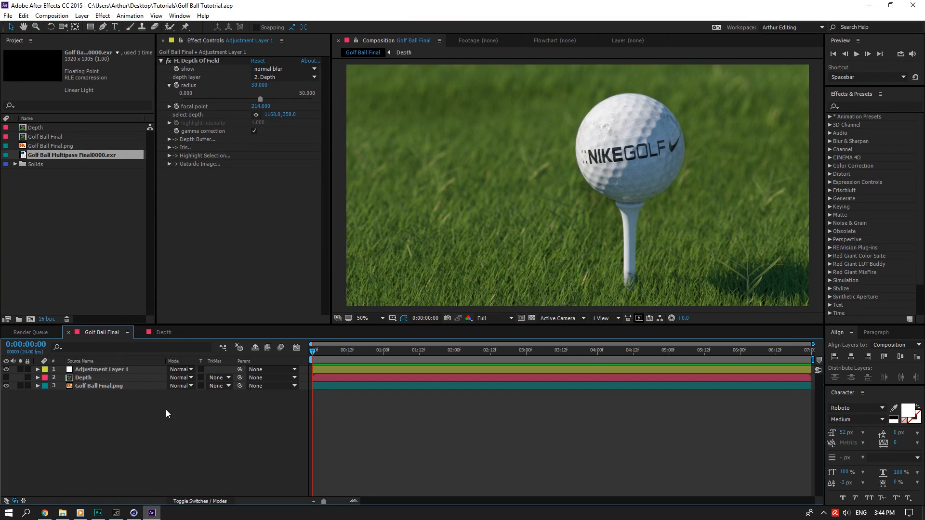
click(123, 378)
key(ctrl+Up)
click(260, 85)
text(1)
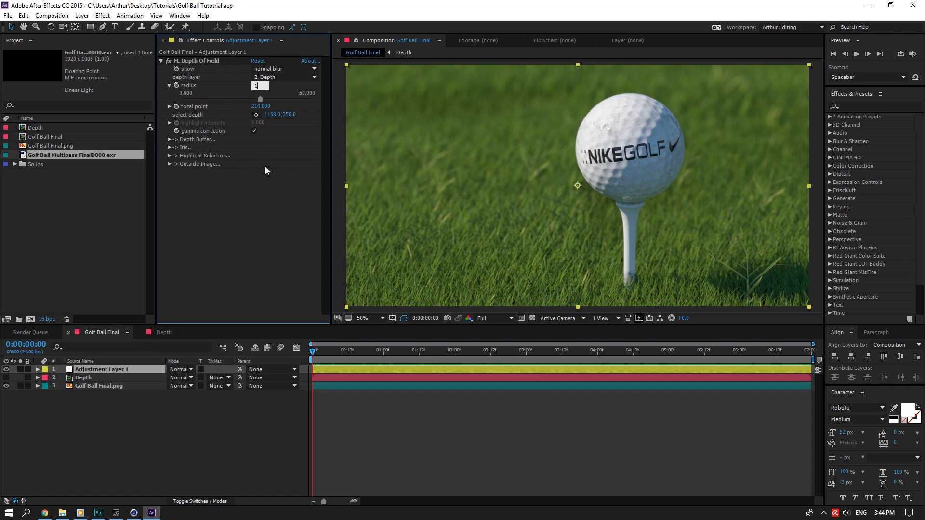
text(00)
key(Return)
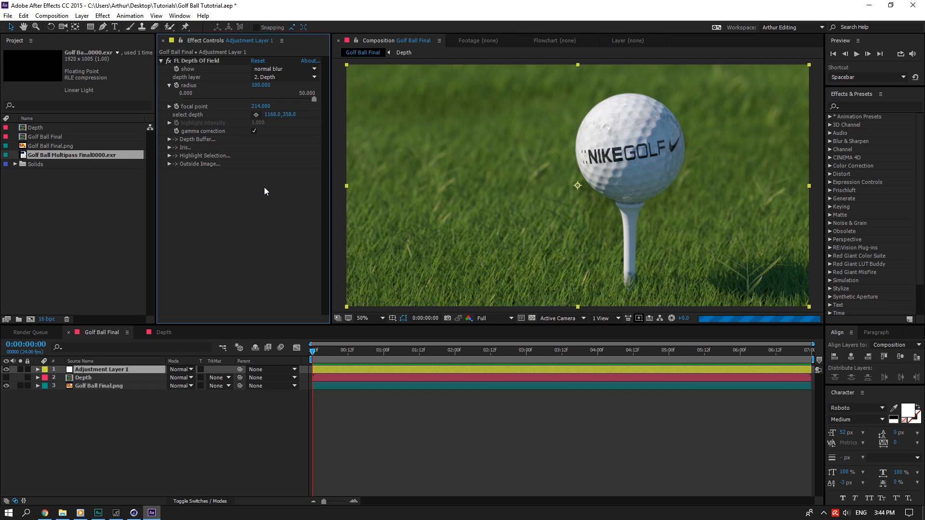
Bring the depth-of-field blur radius back down to 60.
click(52, 16)
click(251, 55)
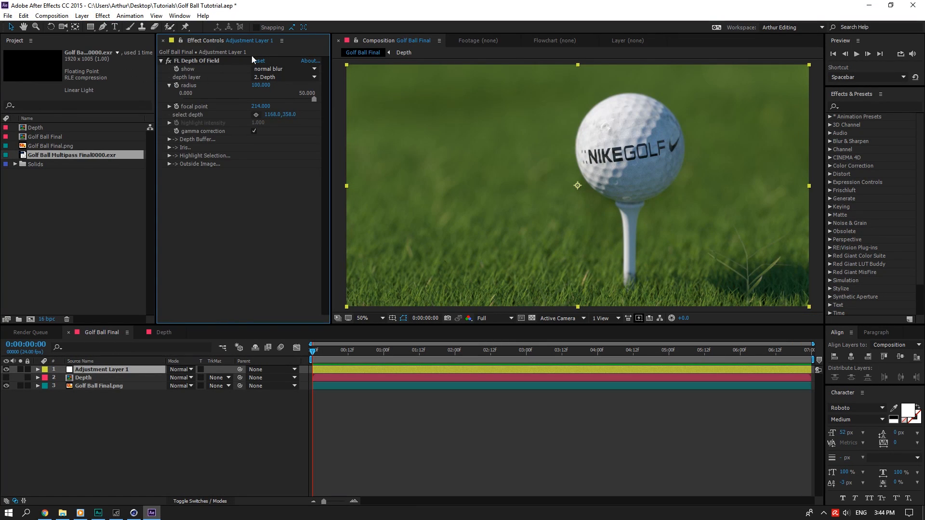
click(268, 85)
text(60)
key(Return)
Render the current comp frame to a PSD still file.
click(52, 15)
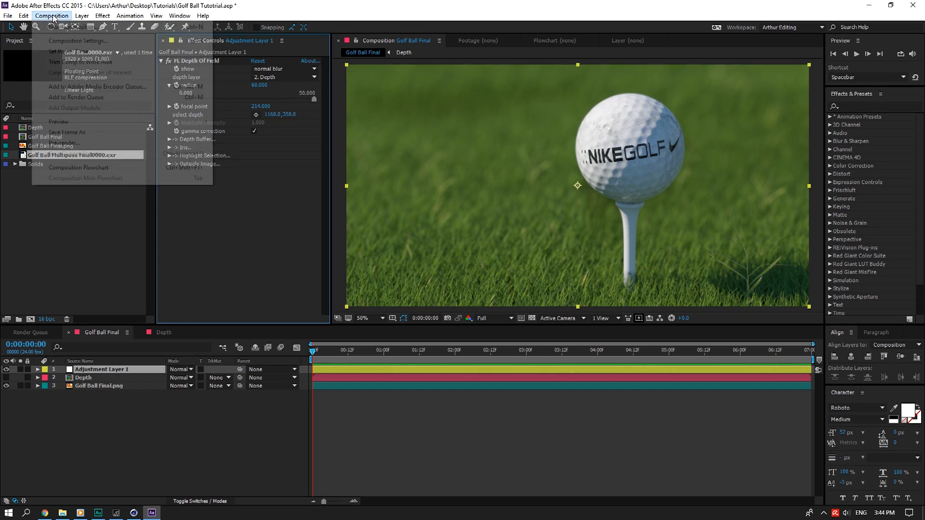
mouse_move(99, 132)
click(247, 132)
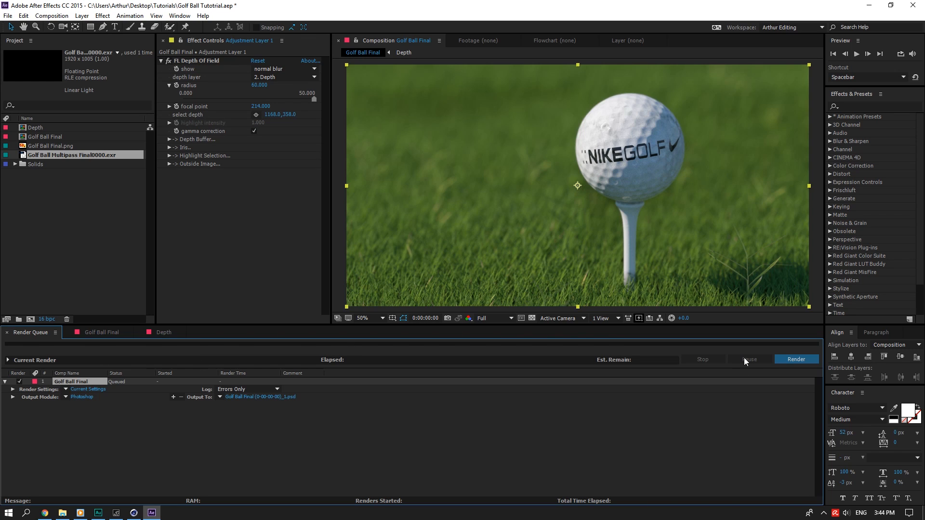
click(792, 359)
Import the Golf Ball Final PSD from the Desktop and place it atop the layer stack.
double_click(150, 240)
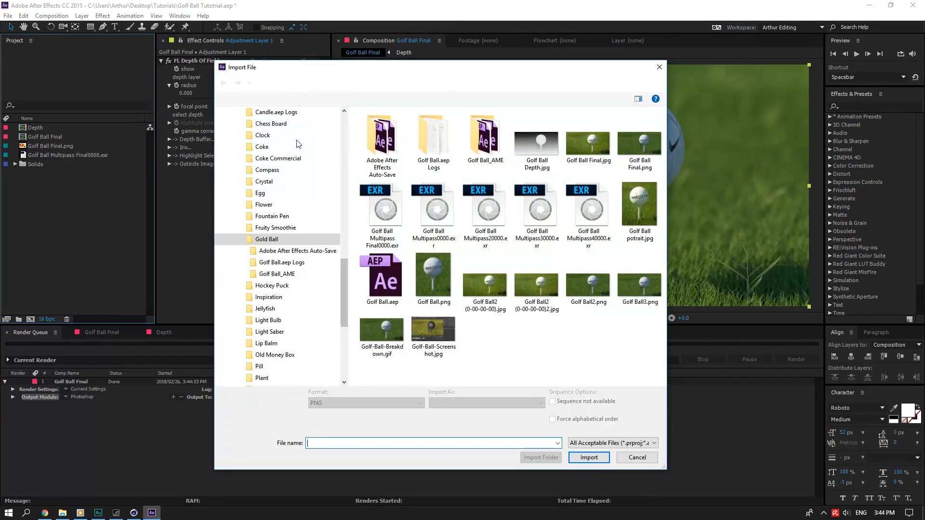
click(250, 254)
click(388, 145)
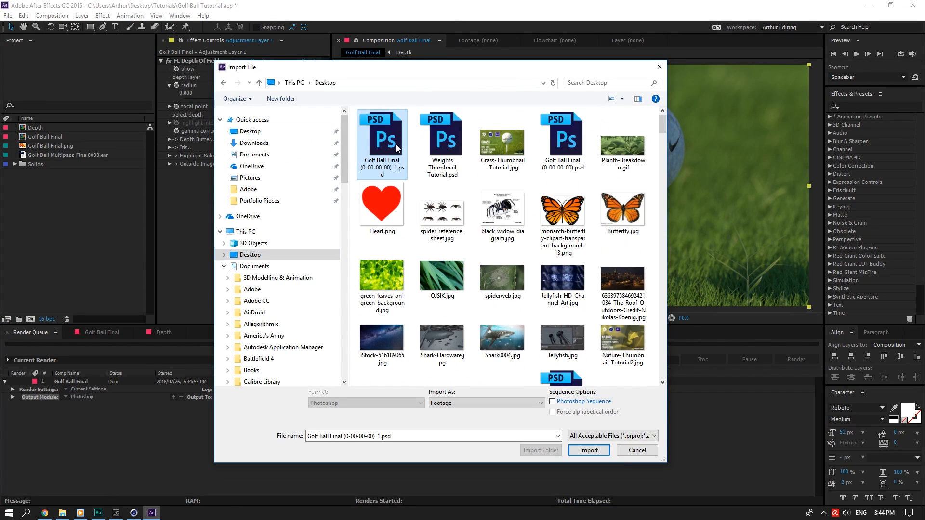
click(589, 450)
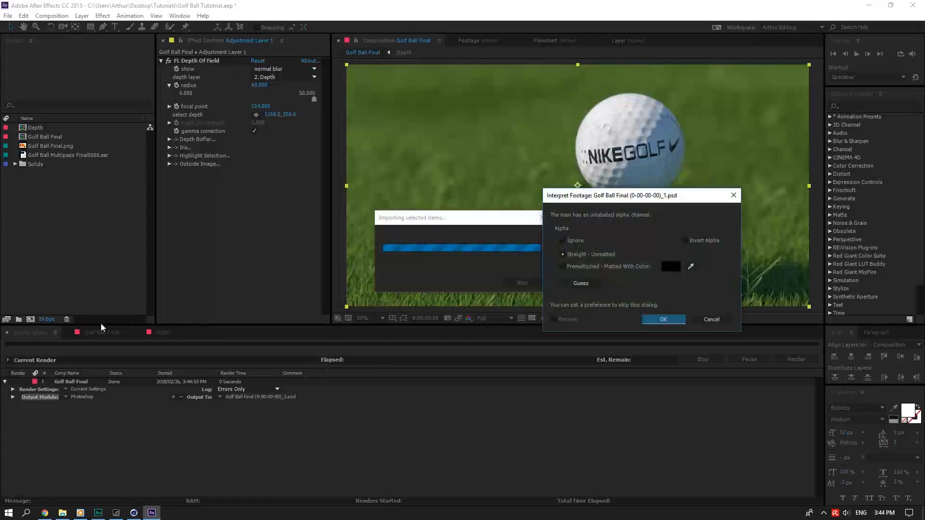
click(663, 321)
click(107, 335)
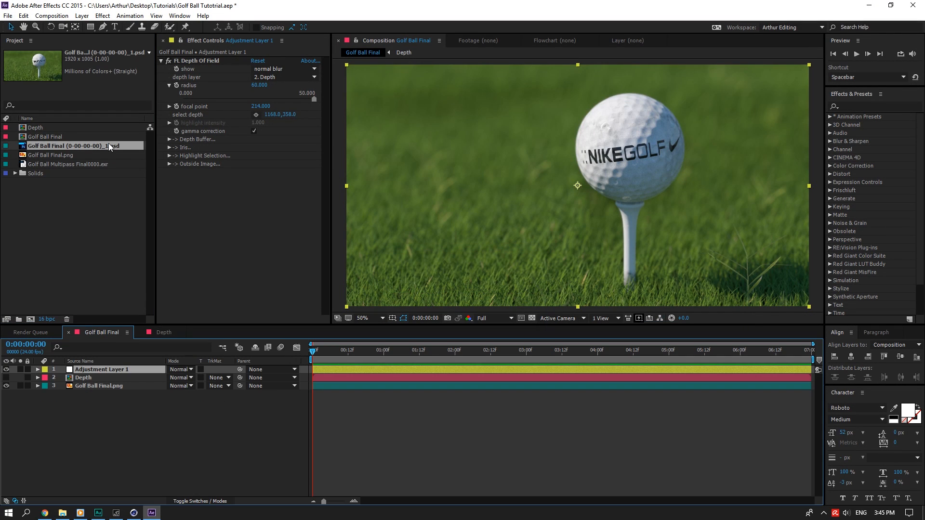
drag(109, 143, 94, 368)
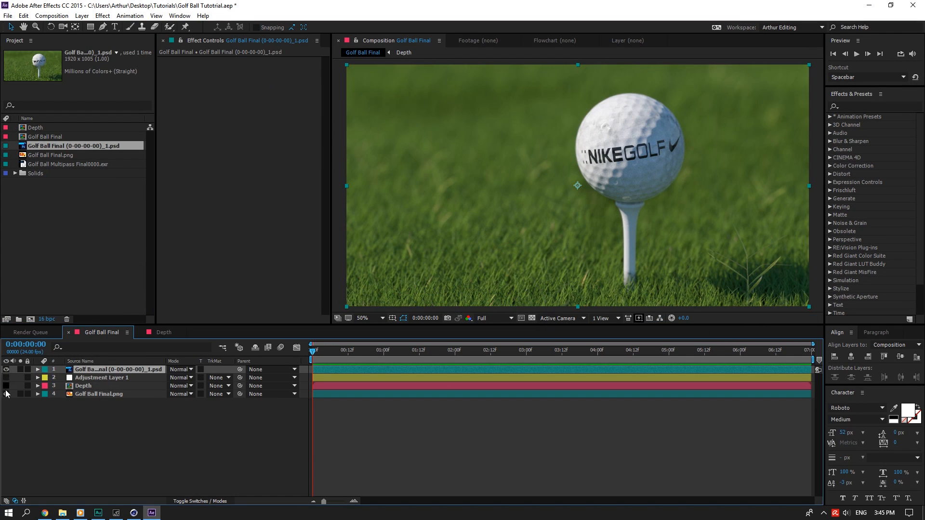
Add a new adjustment layer and apply Magic Bullet Looks to it.
click(113, 436)
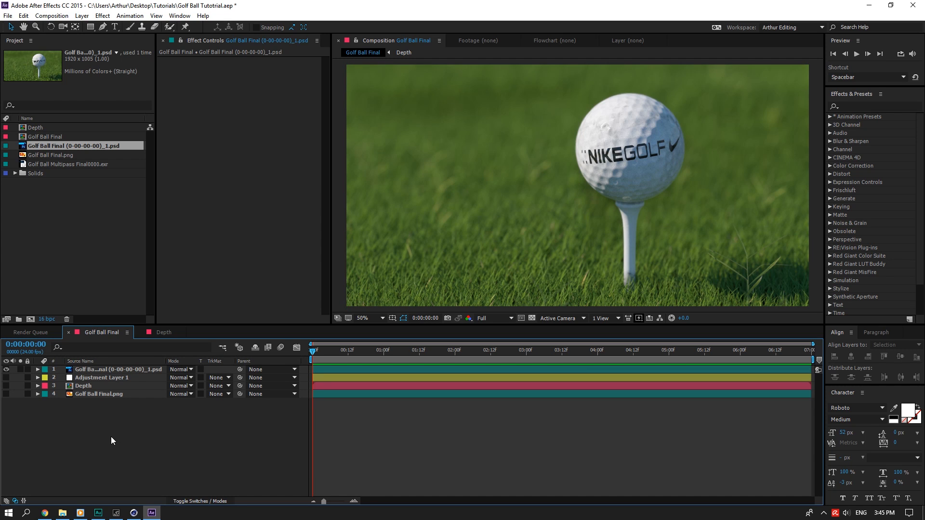
right_click(111, 437)
mouse_move(166, 345)
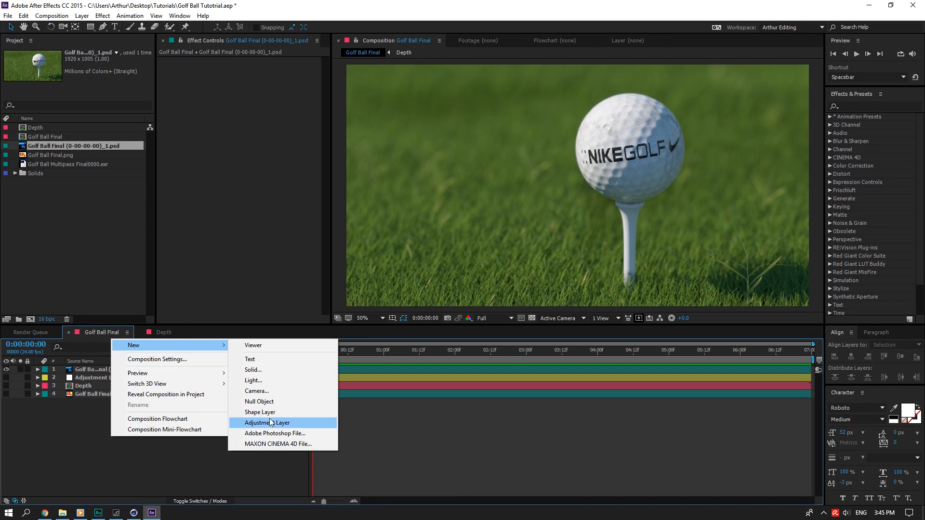
click(268, 422)
click(853, 106)
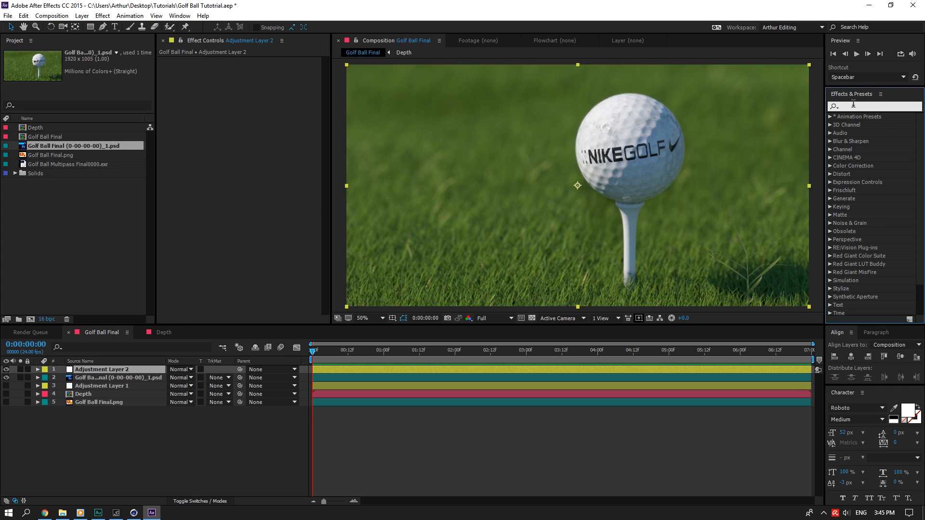
text(loooks)
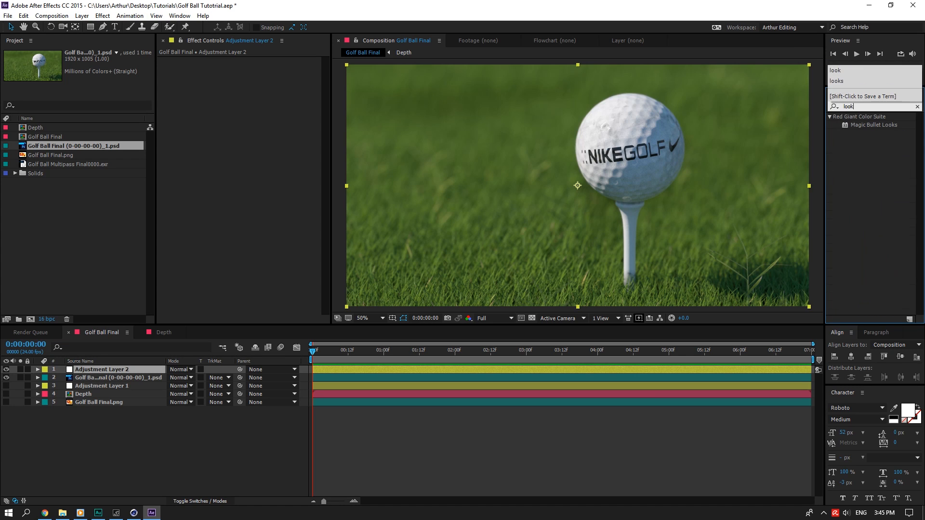
key(BackSpace)
key(BackSpace)
text(ks)
drag(870, 134, 183, 368)
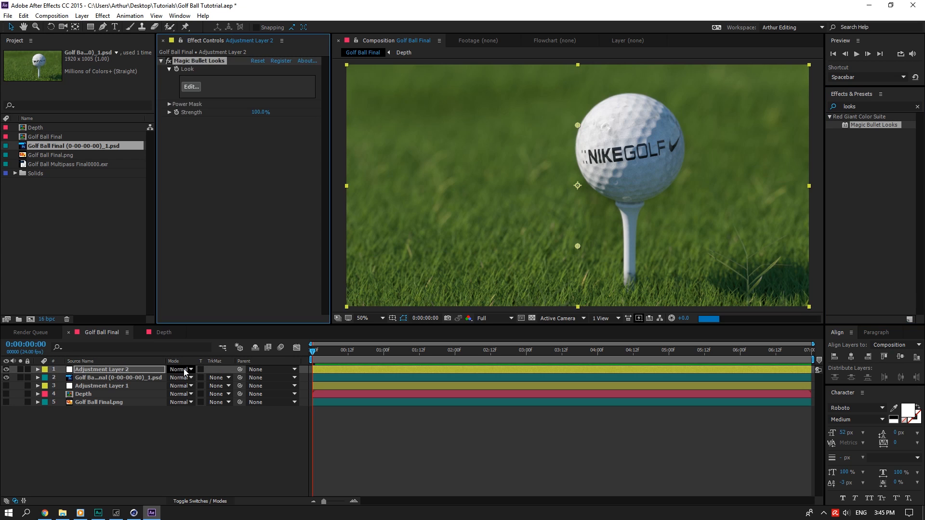
Open the Looks editor and add a Colorista 3-Way corrector to the subject stage.
click(195, 88)
mouse_move(890, 395)
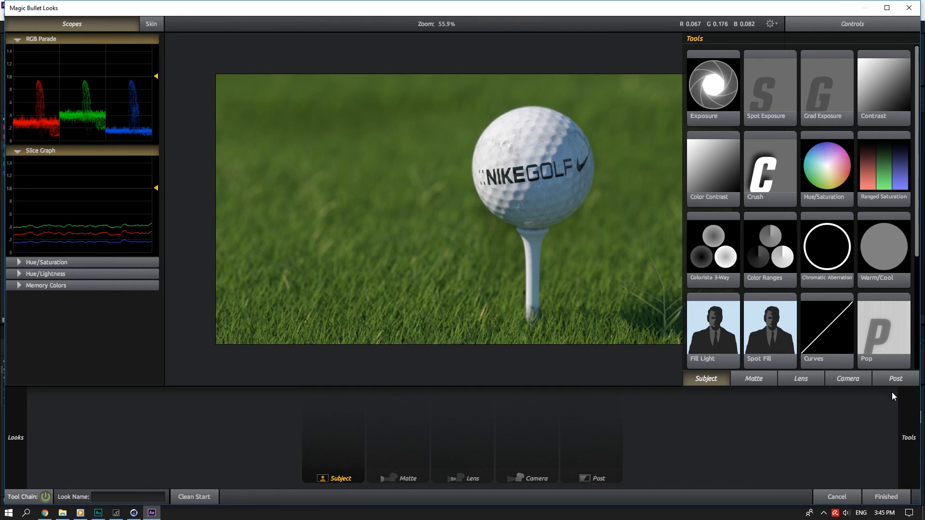
double_click(718, 255)
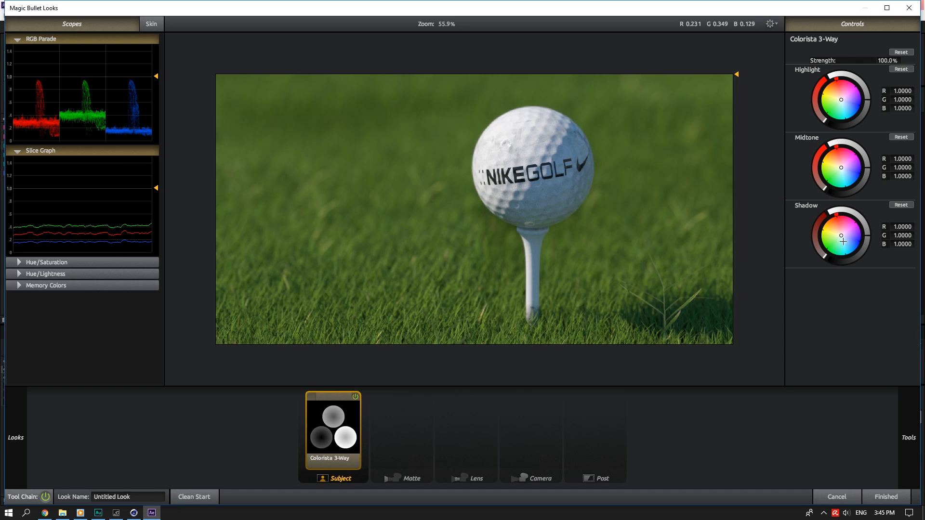
Warm and brighten midtones (R 1.7201, G 1.3546, B 0.7948) while darkening and slightly cooling shadows.
drag(842, 167, 844, 163)
drag(840, 233, 845, 241)
drag(837, 160, 835, 160)
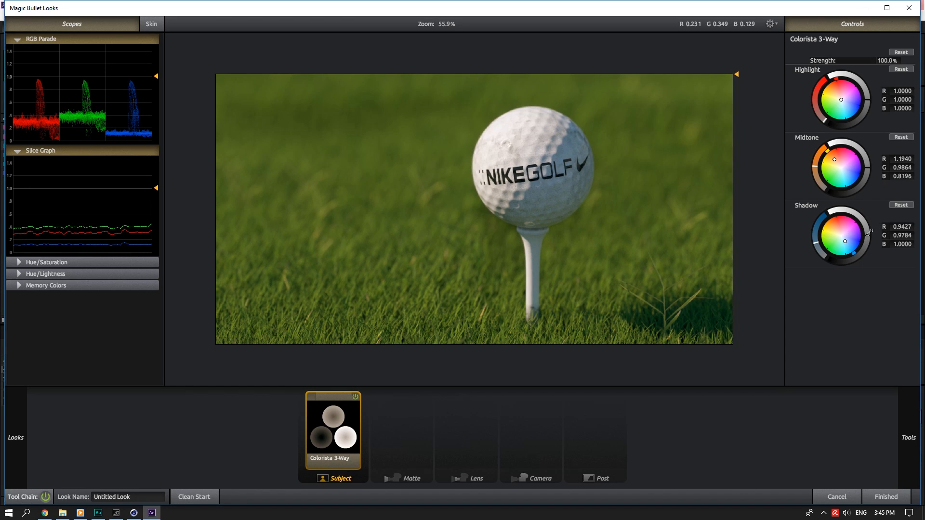
drag(868, 237, 867, 242)
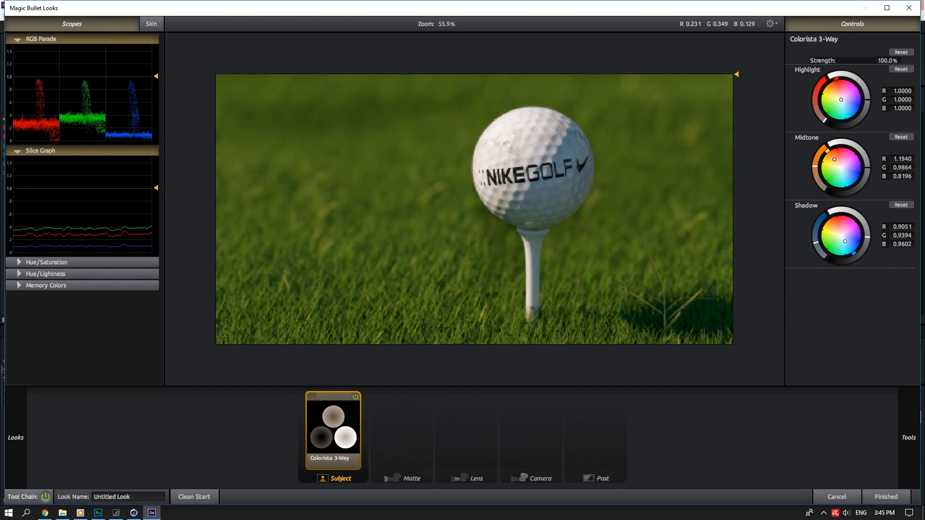
drag(867, 166, 868, 145)
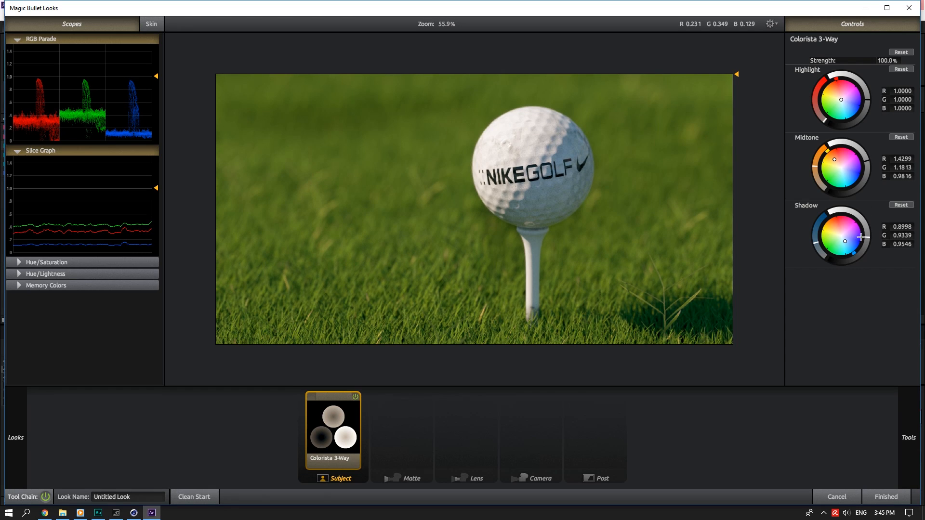
drag(865, 238, 865, 245)
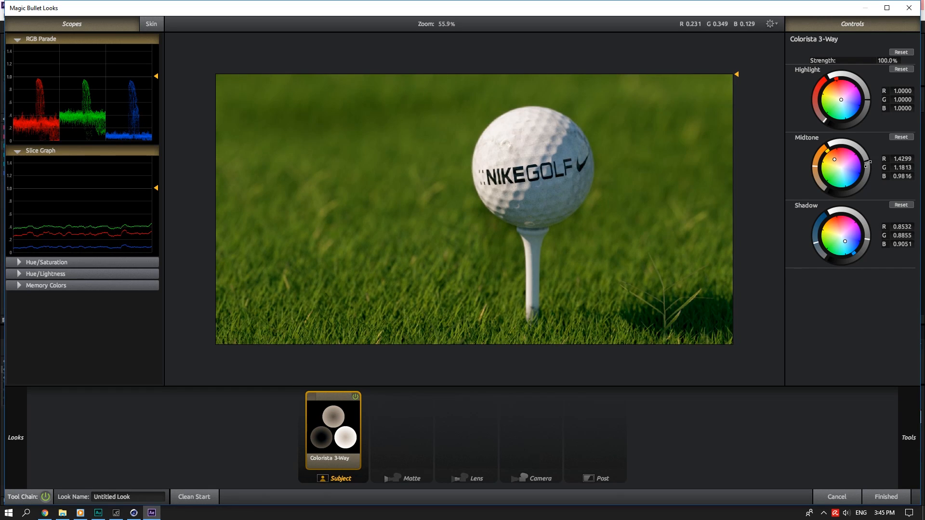
drag(864, 165, 830, 159)
Add a lens-stage vignette centred on the golf ball, shrunk to circle it, at 25 percent strength.
mouse_move(903, 422)
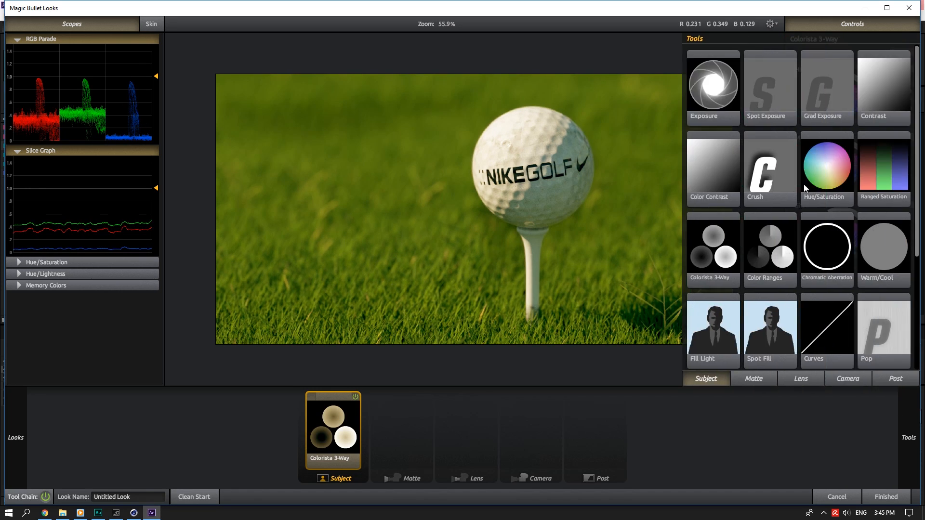
click(791, 381)
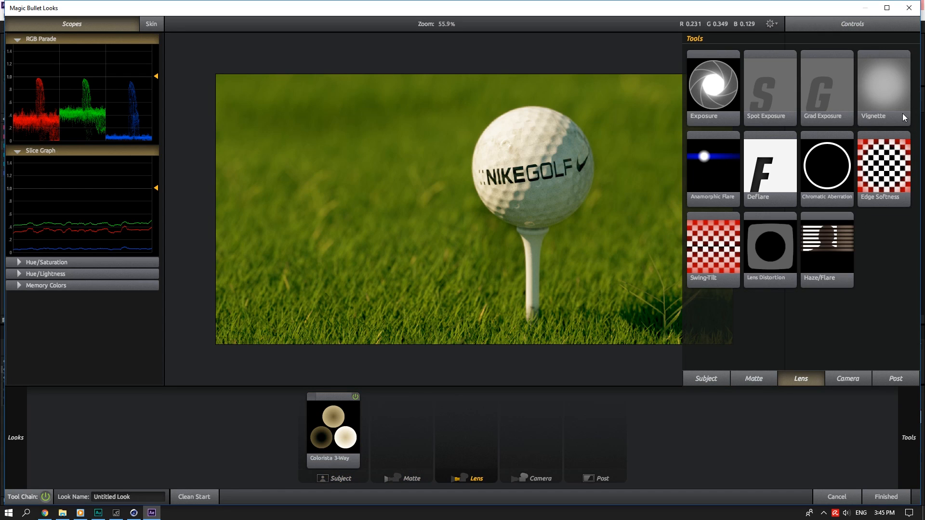
drag(904, 117, 644, 192)
drag(512, 206, 574, 167)
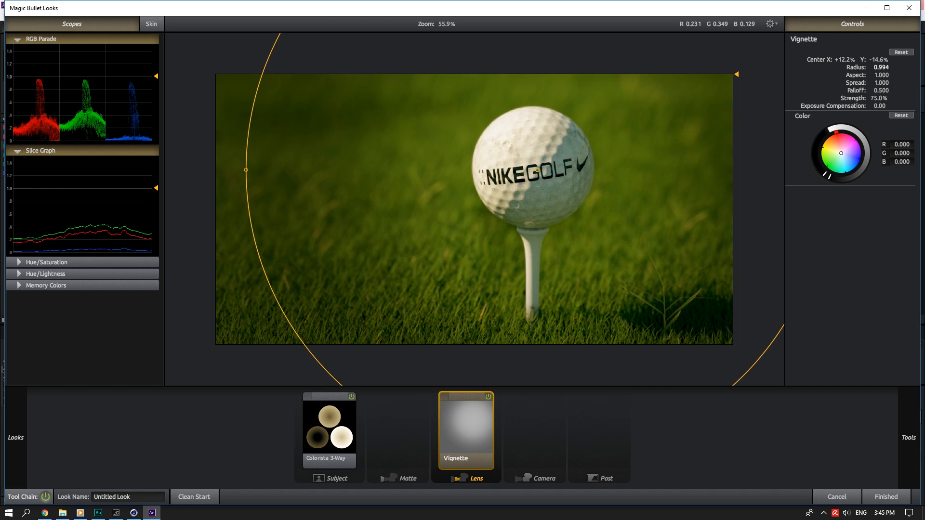
drag(882, 68, 844, 67)
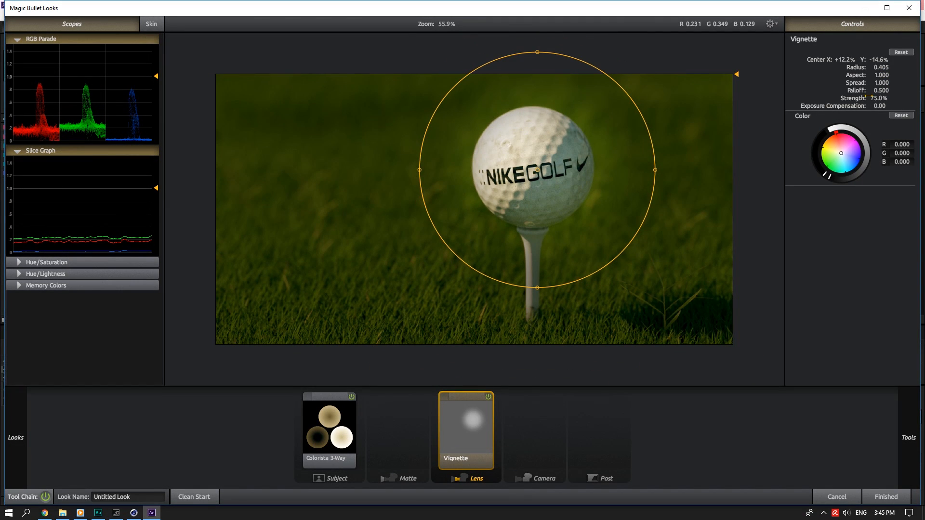
drag(879, 99, 829, 205)
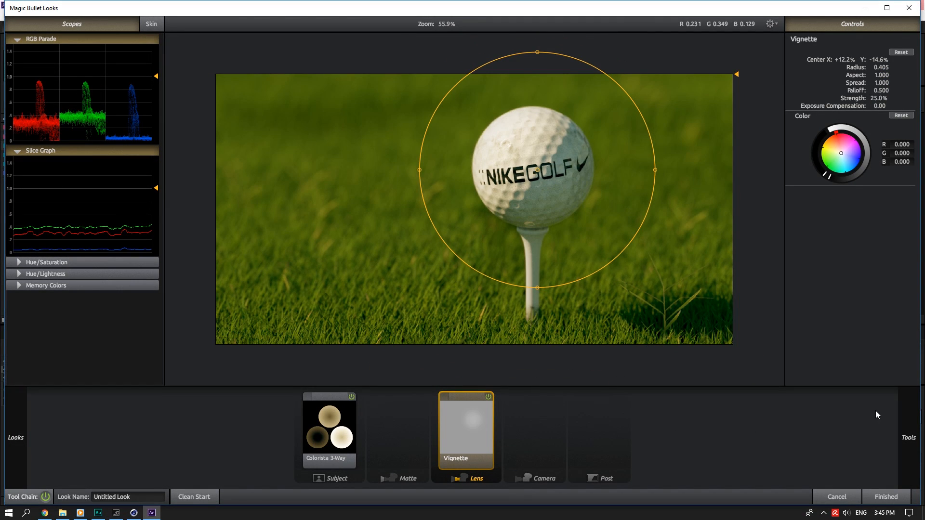
Add a Spot Exposure over the ball, shrink it, and set it to +0.25 stops.
mouse_move(903, 414)
drag(771, 97, 535, 171)
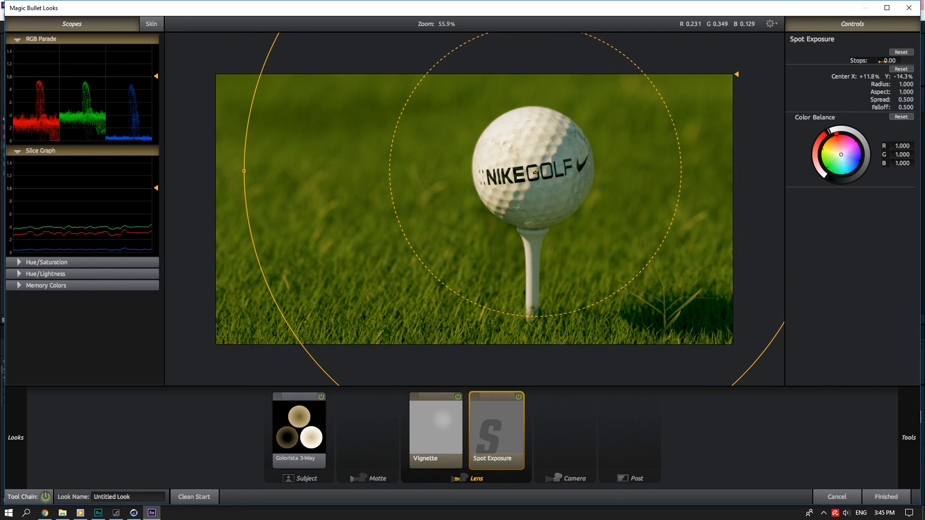
key(Return)
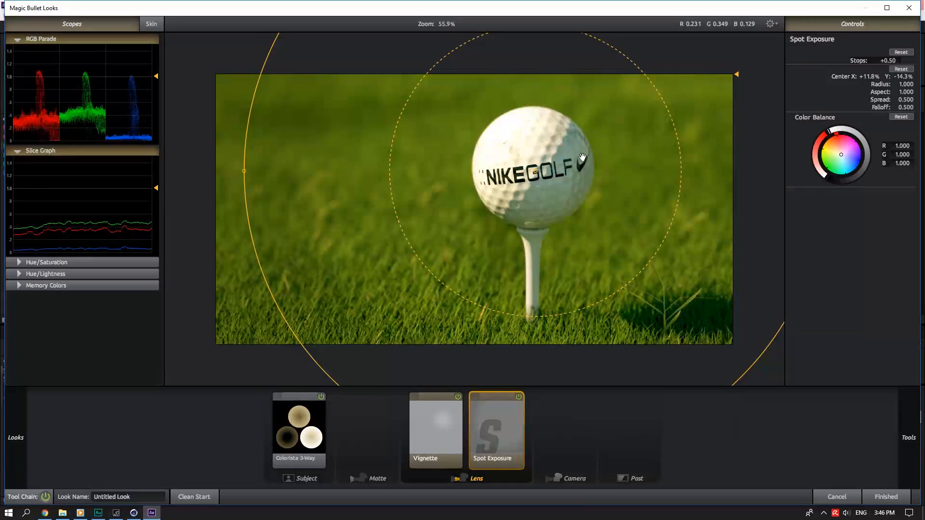
mouse_move(906, 85)
mouse_down()
mouse_move(882, 85)
mouse_move(889, 85)
mouse_up()
click(895, 61)
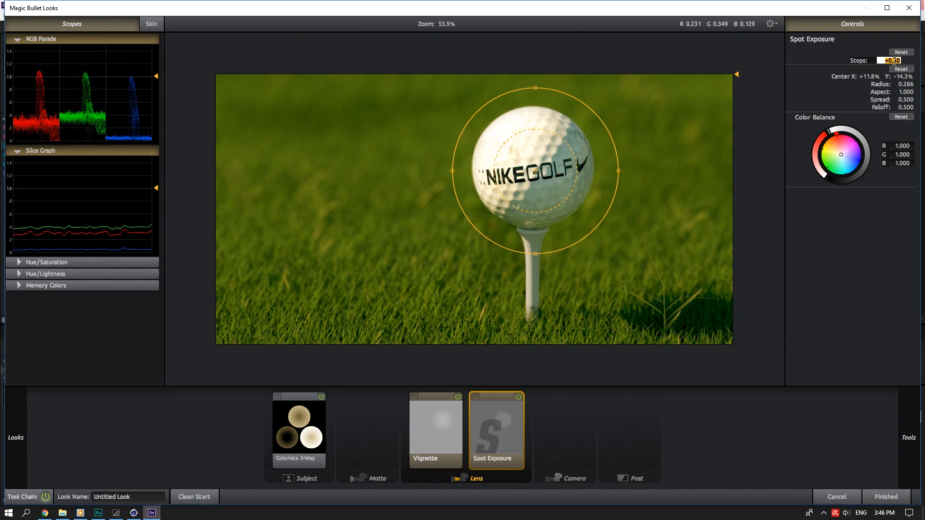
text(.25)
key(Return)
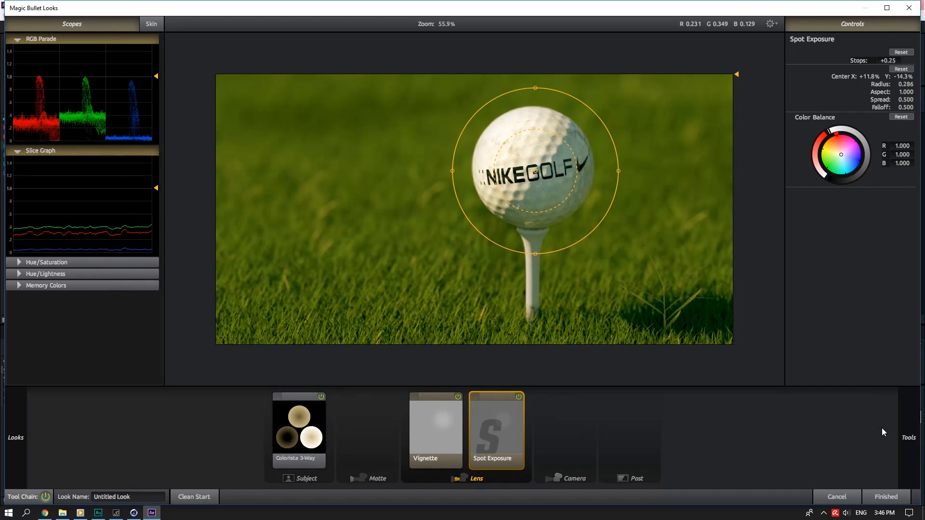
mouse_move(911, 431)
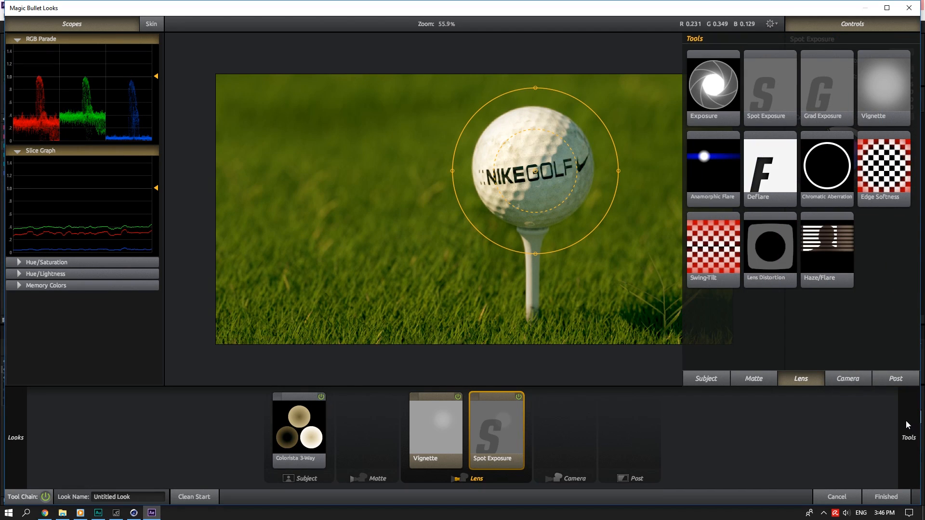
Add a subject-stage Contrast tool at +0.140 and finish the look to return to After Effects.
click(753, 380)
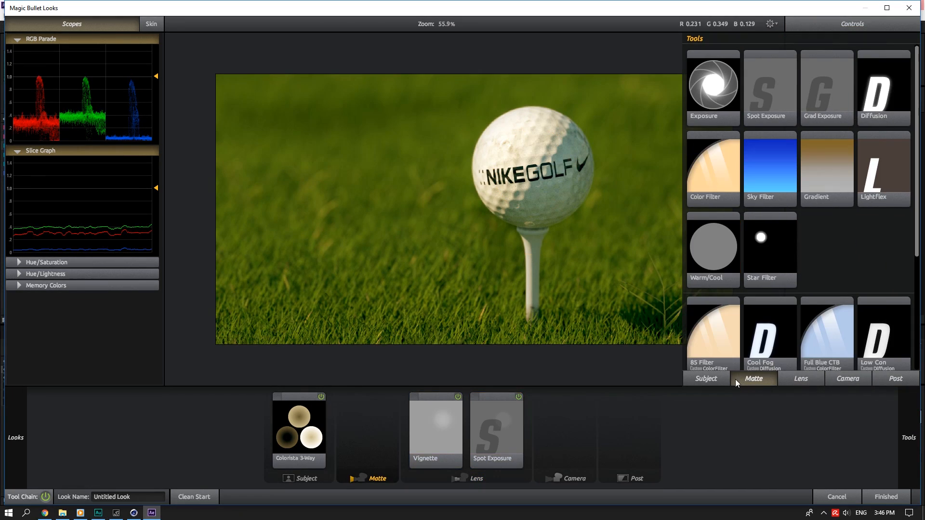
click(709, 379)
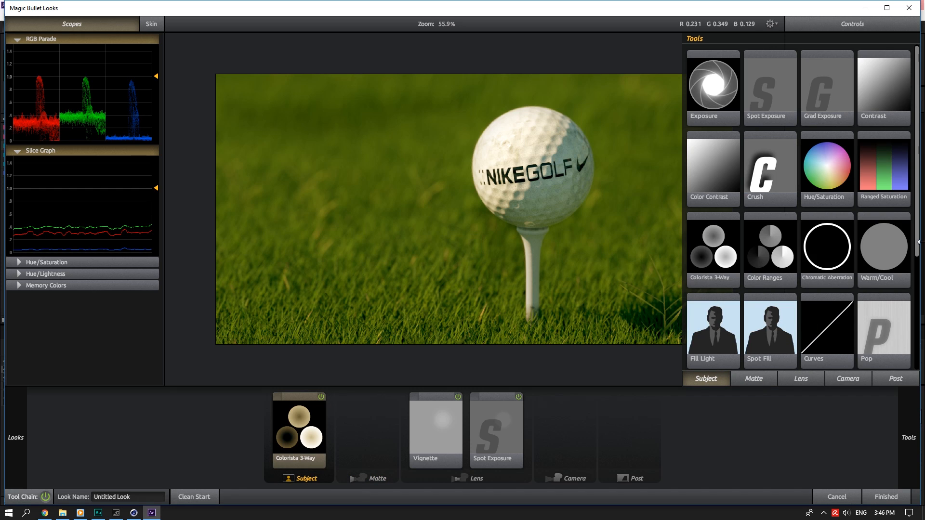
double_click(883, 111)
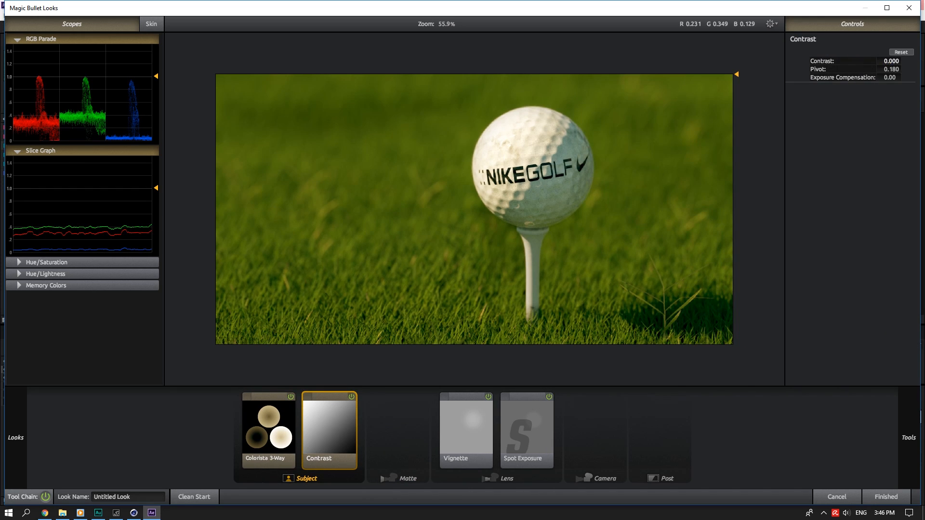
drag(889, 61, 867, 61)
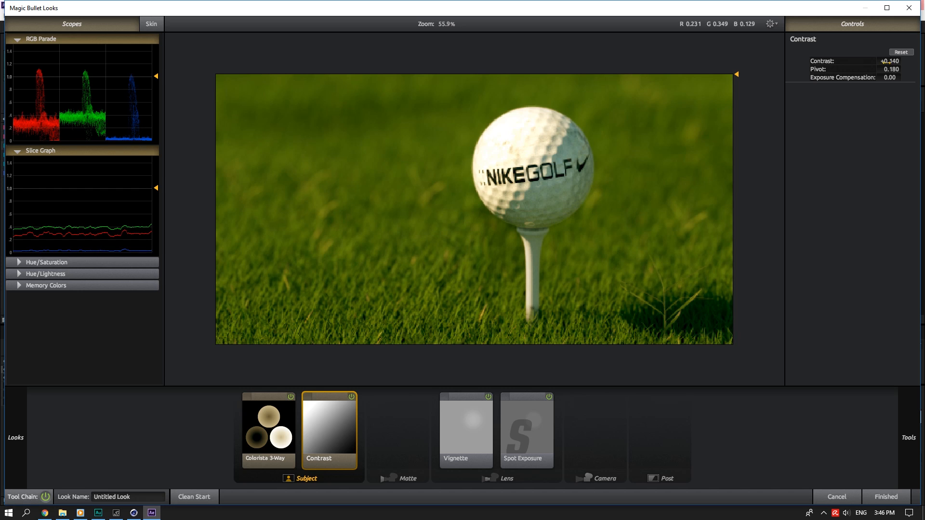
click(880, 497)
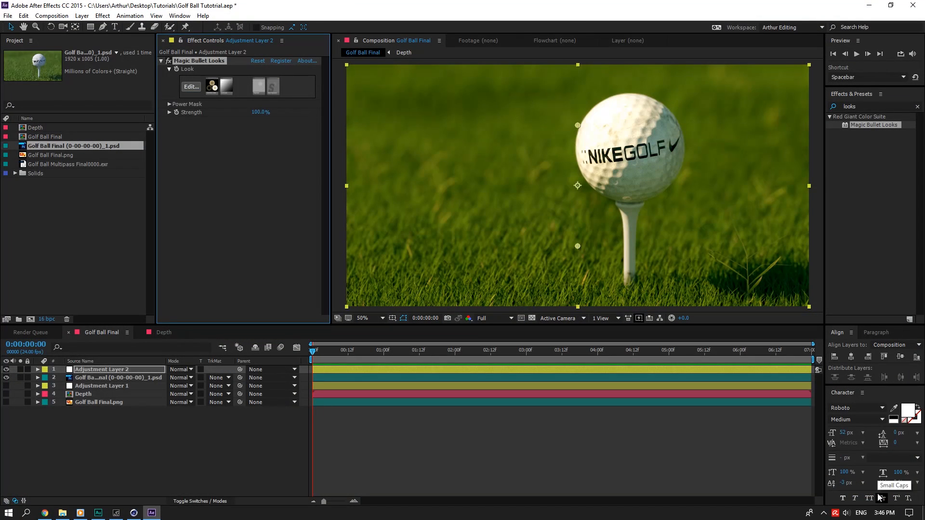
Clear the effects search and save the project with Ctrl+S.
click(917, 107)
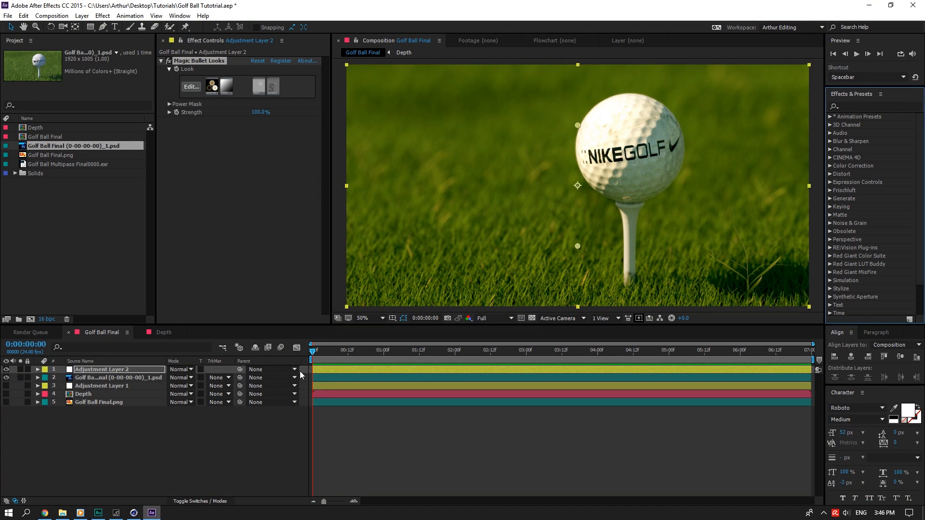
key(ctrl+s)
click(179, 438)
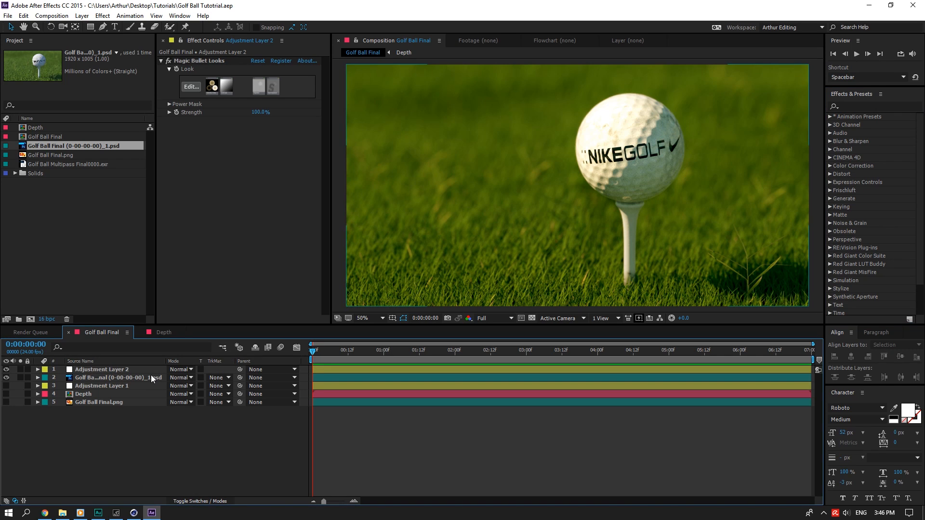
right_click(151, 458)
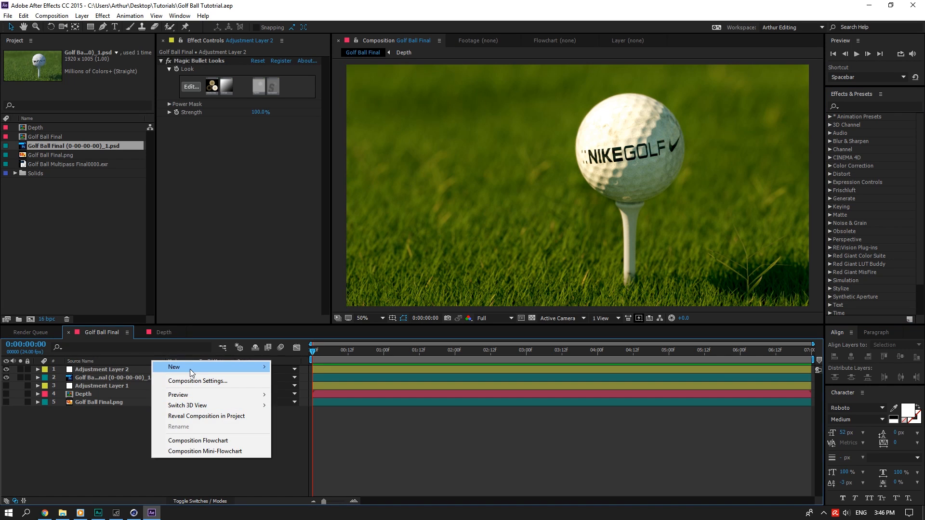
Apply an Exposure effect to Adjustment Layer 2 and set its exposure to 0.25.
click(862, 106)
text(expo)
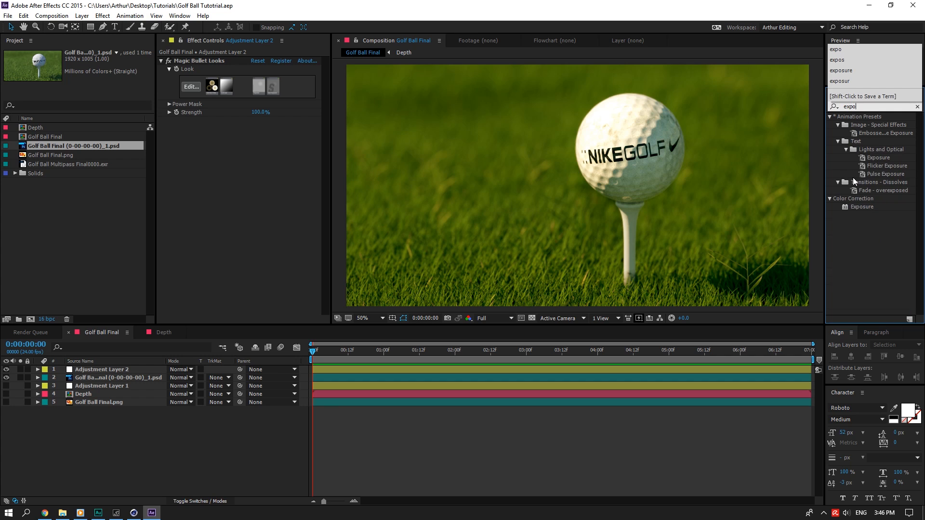
drag(862, 207, 251, 161)
click(256, 144)
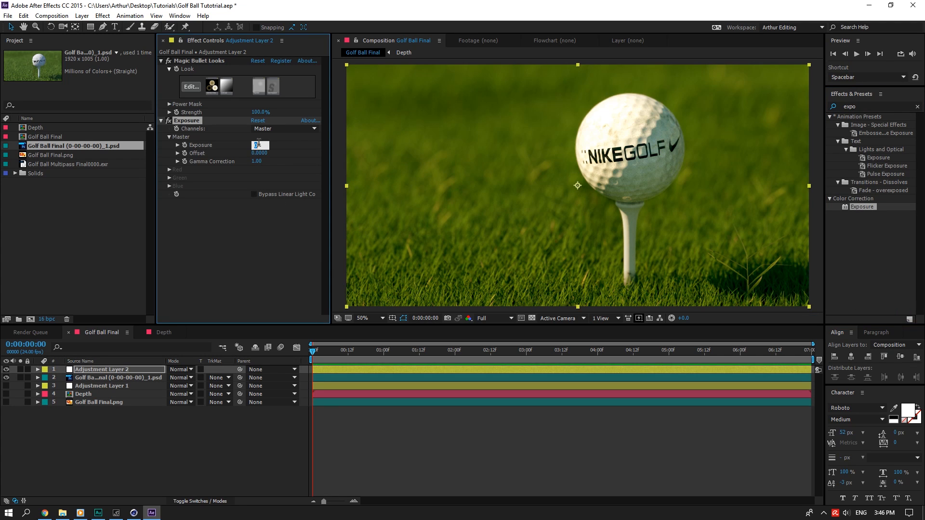
text(.65)
drag(263, 144, 256, 144)
text(5)
click(279, 144)
click(256, 145)
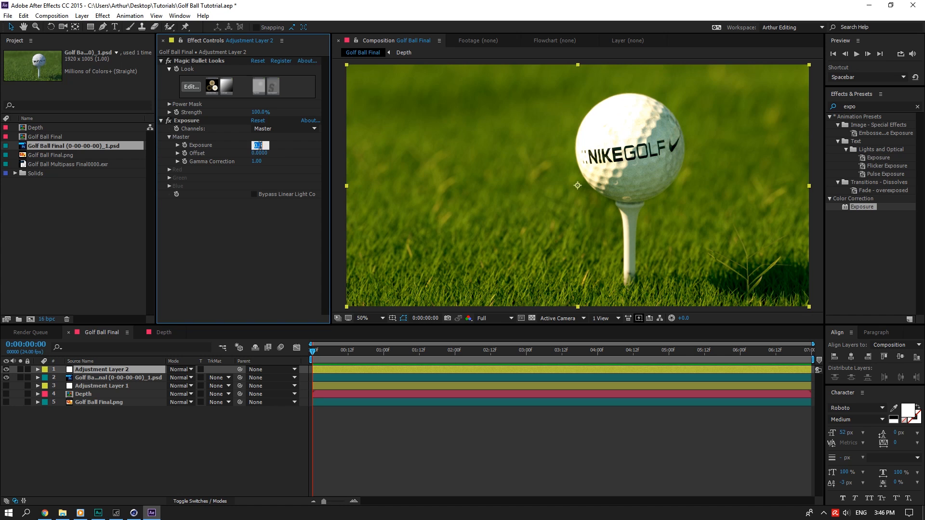
text(.25)
click(285, 146)
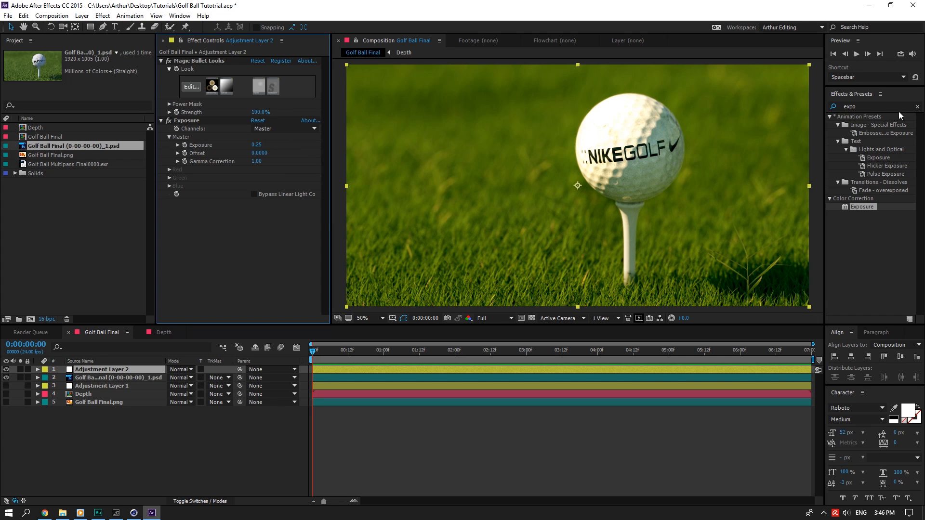
Create a new solid layer named Flare.
click(918, 107)
right_click(190, 440)
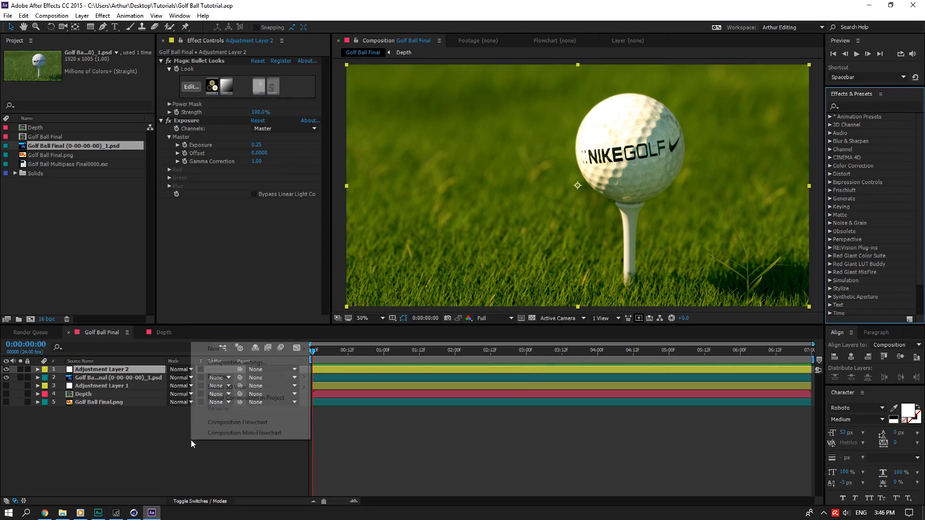
mouse_move(270, 348)
click(352, 372)
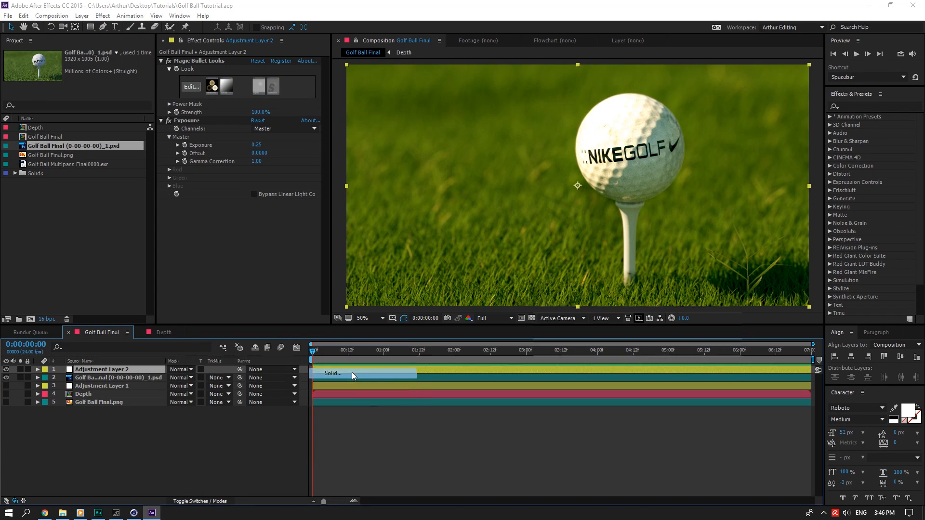
text(Flare)
key(Return)
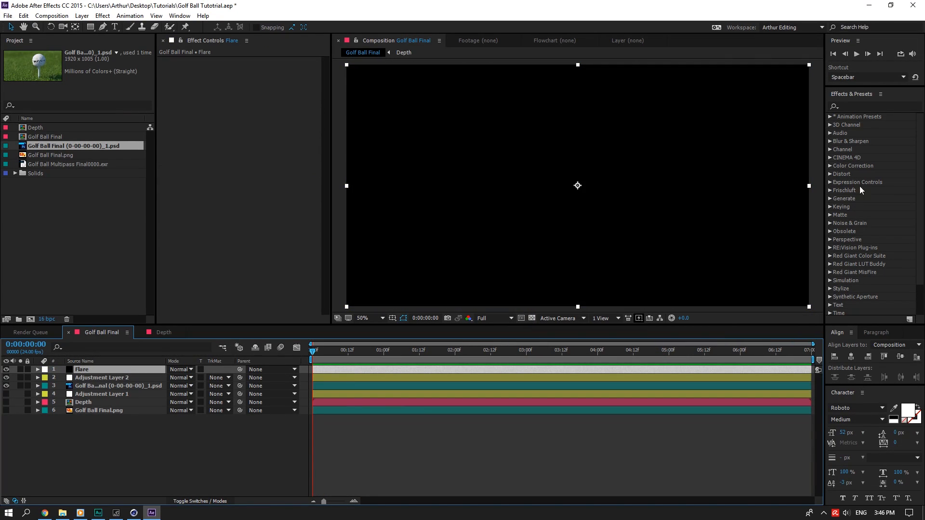
Apply Optical Flares to the Flare solid using the Evening Sun preset.
click(852, 104)
text(flare)
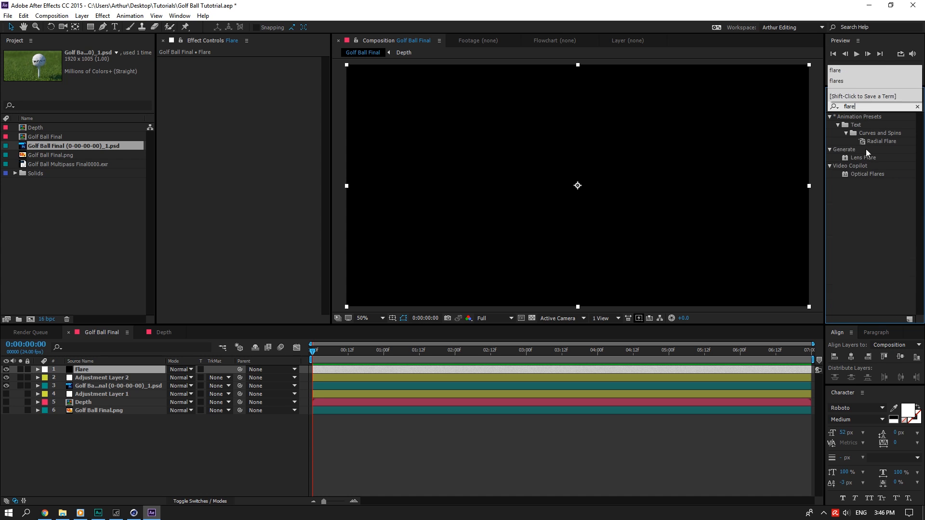
drag(867, 174, 107, 369)
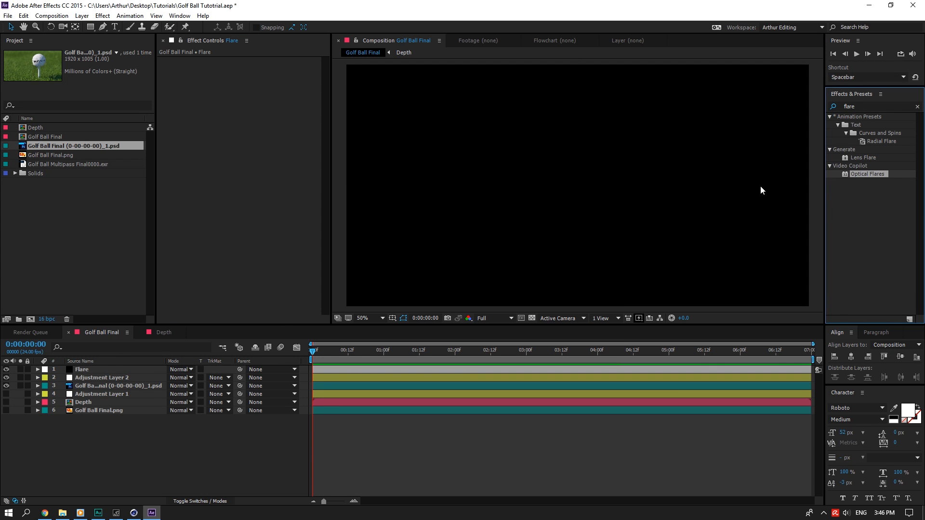
click(917, 107)
click(282, 61)
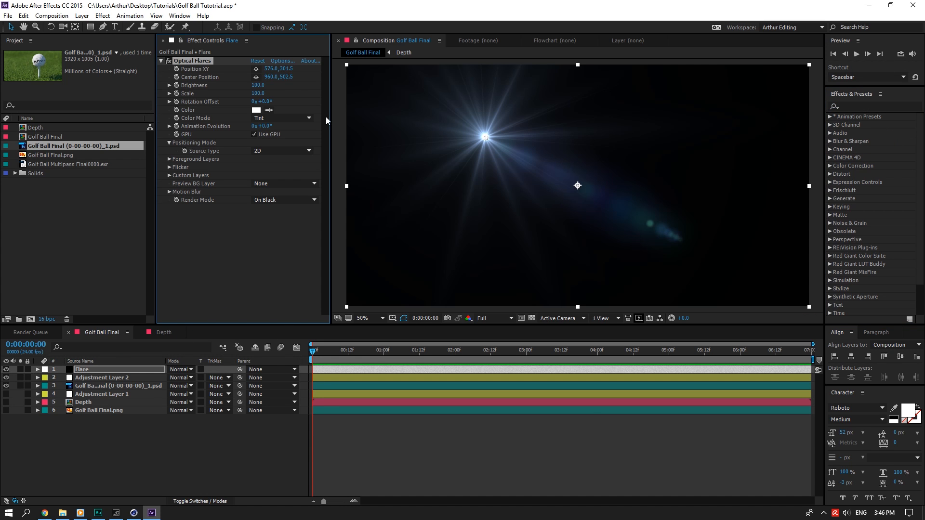
click(557, 288)
click(587, 350)
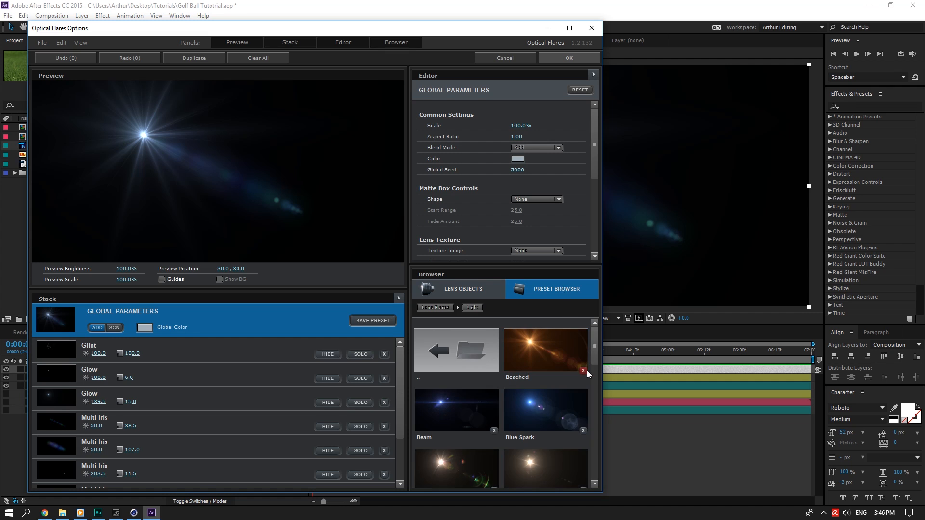
scroll(590, 376, down, 2)
click(546, 382)
click(559, 57)
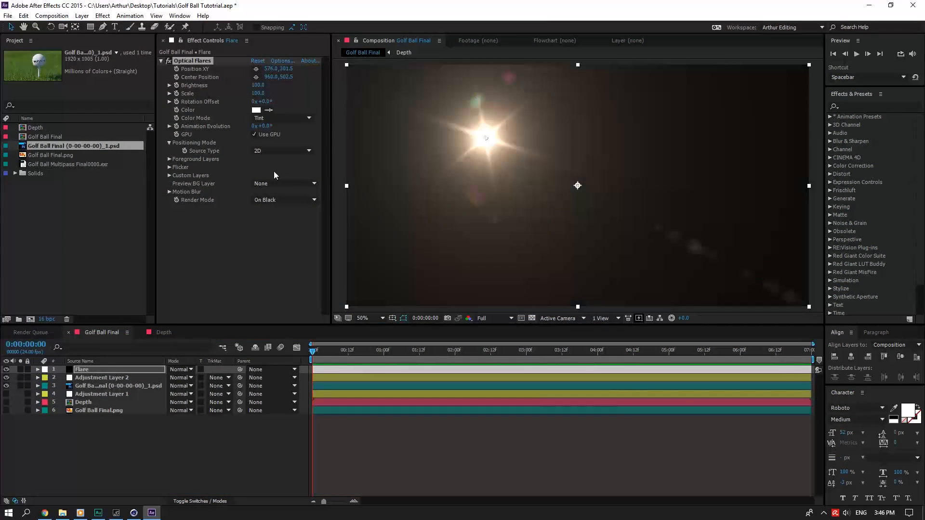
Set the Flare layer to Add mode, move the flare off-frame upper-left, and scale it to 500.
click(181, 369)
click(241, 184)
scroll(443, 243, down, 6)
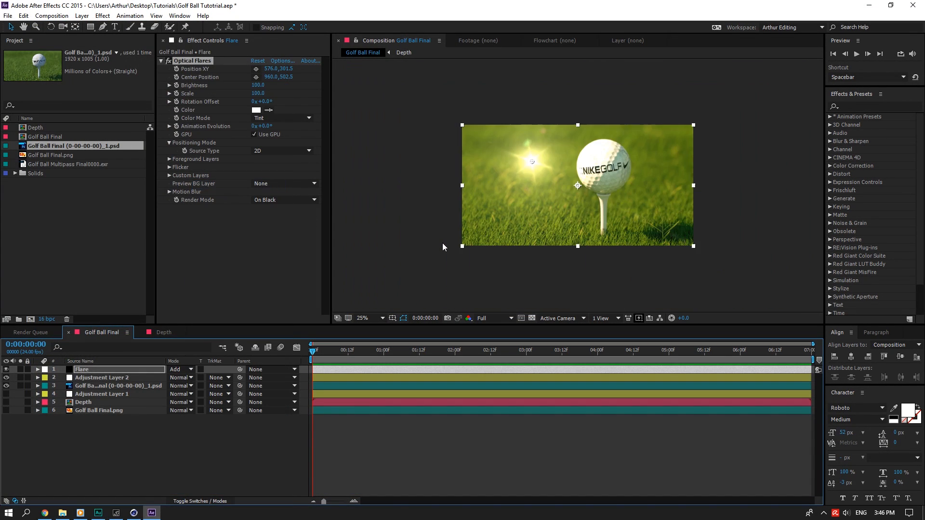
drag(567, 179, 508, 154)
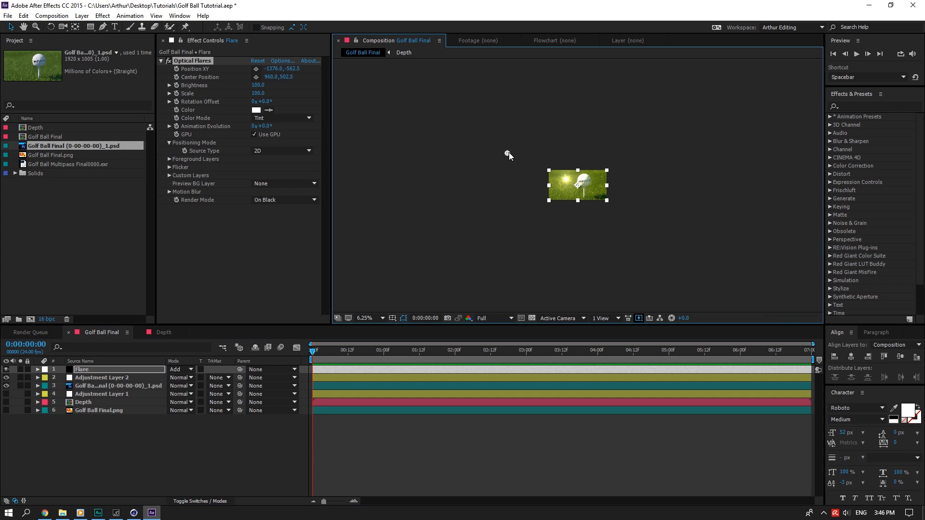
click(258, 93)
text(500)
key(Return)
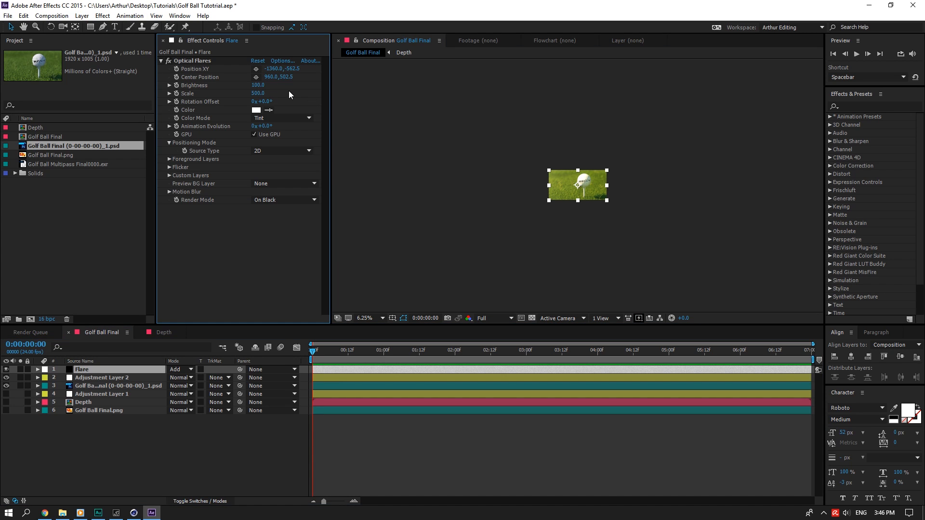
Fit the composition in the viewer and set the flare brightness to 75.
scroll(483, 159, up, 2)
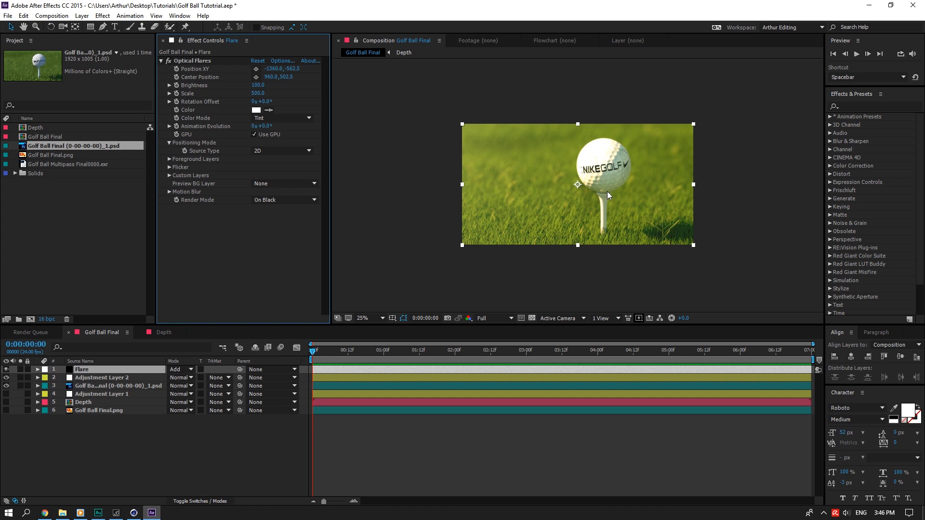
scroll(607, 192, up, 3)
click(382, 319)
click(389, 331)
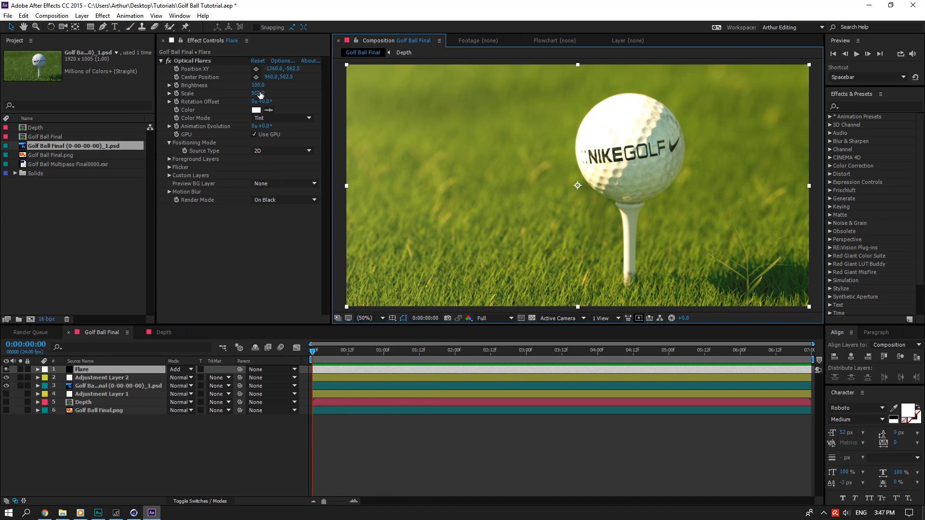
click(266, 86)
text(75)
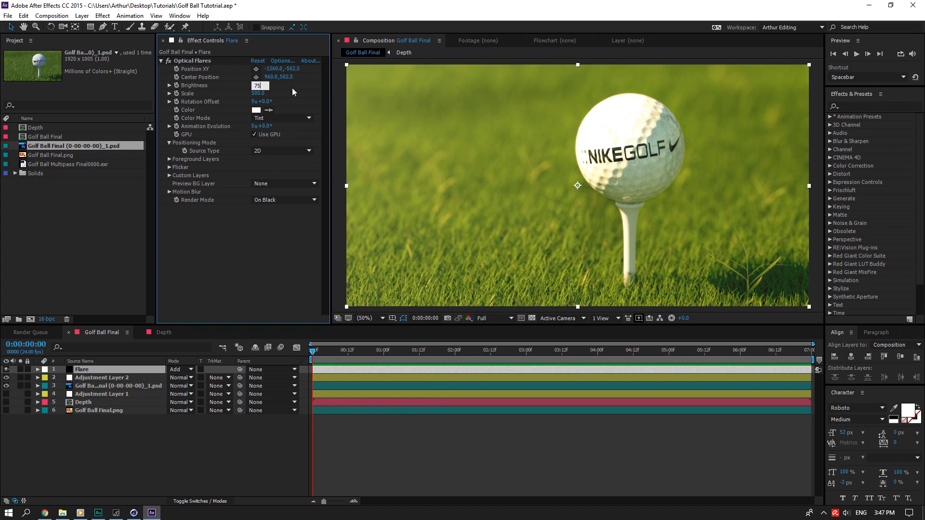
key(Return)
click(115, 379)
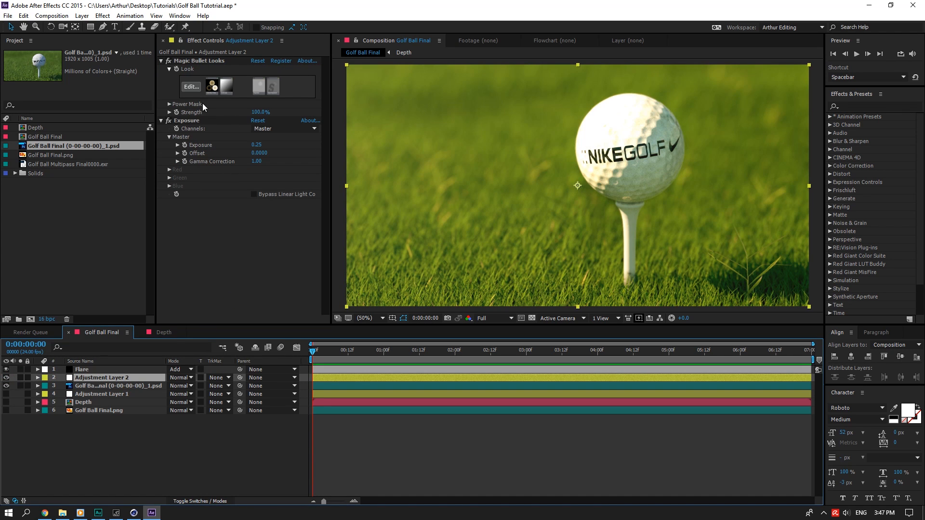
In Looks, compare Colorista 3-Way and Contrast on and off, then lower Contrast to +0.020.
click(191, 87)
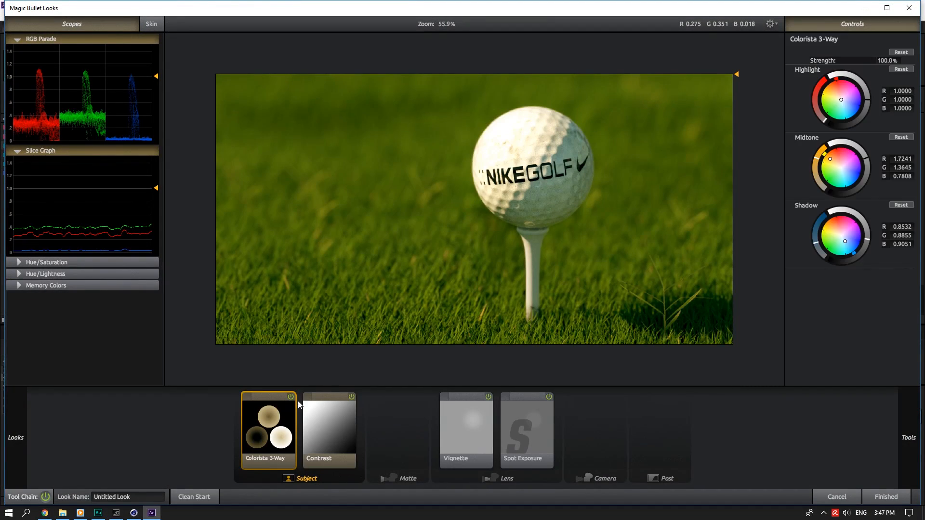
click(290, 396)
click(290, 397)
click(334, 409)
click(352, 397)
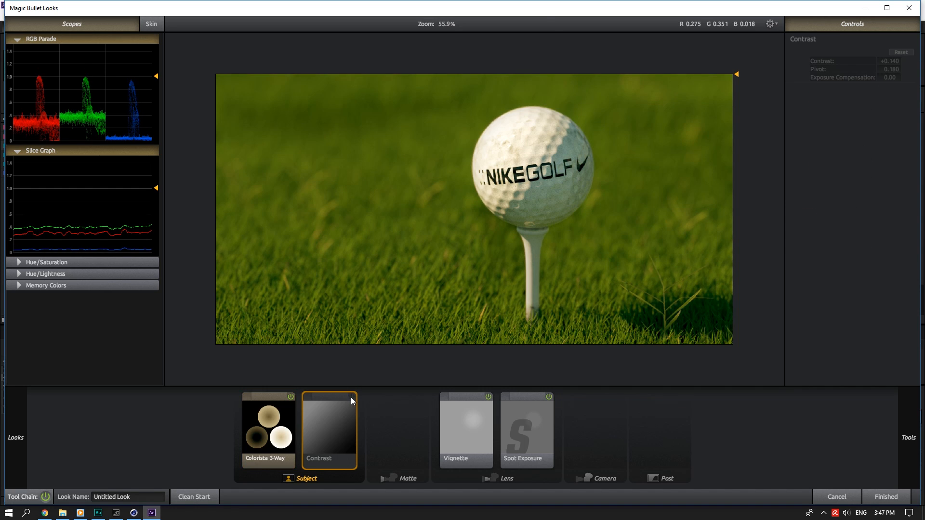
click(352, 397)
click(352, 397)
click(352, 397)
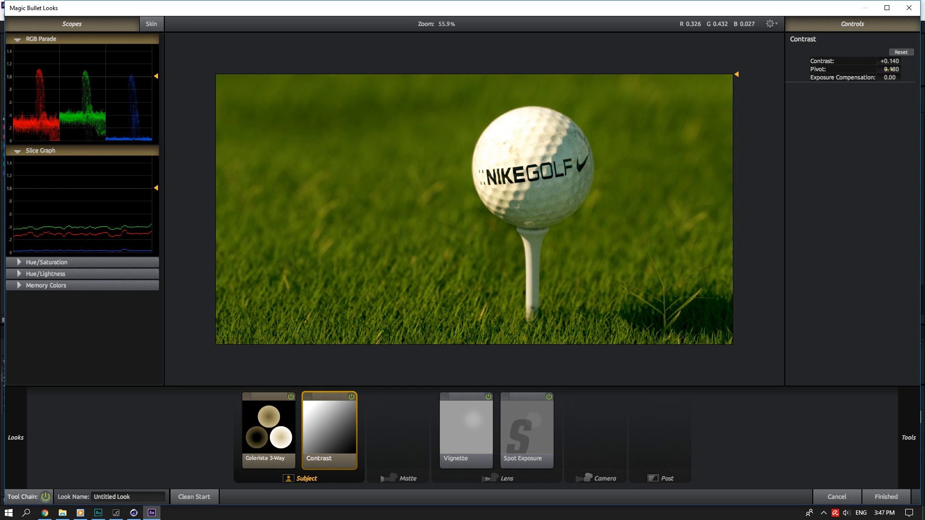
drag(891, 61, 870, 62)
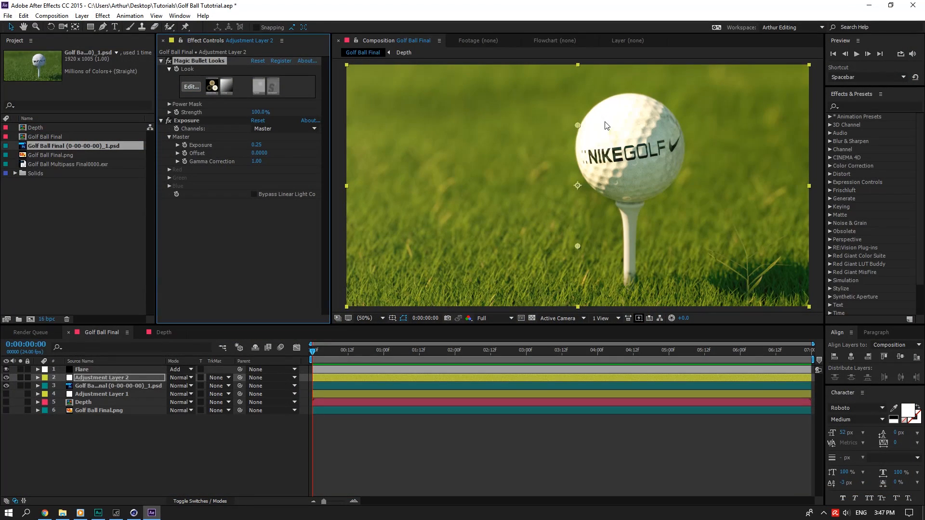
Save the project and add a new solid layer named 'Particular'.
key(ctrl+s)
right_click(134, 353)
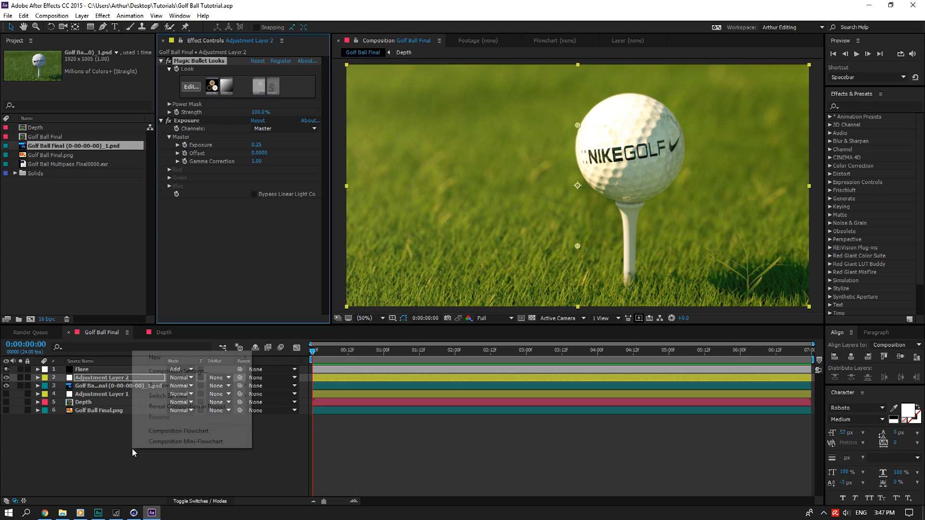
mouse_move(186, 358)
click(280, 379)
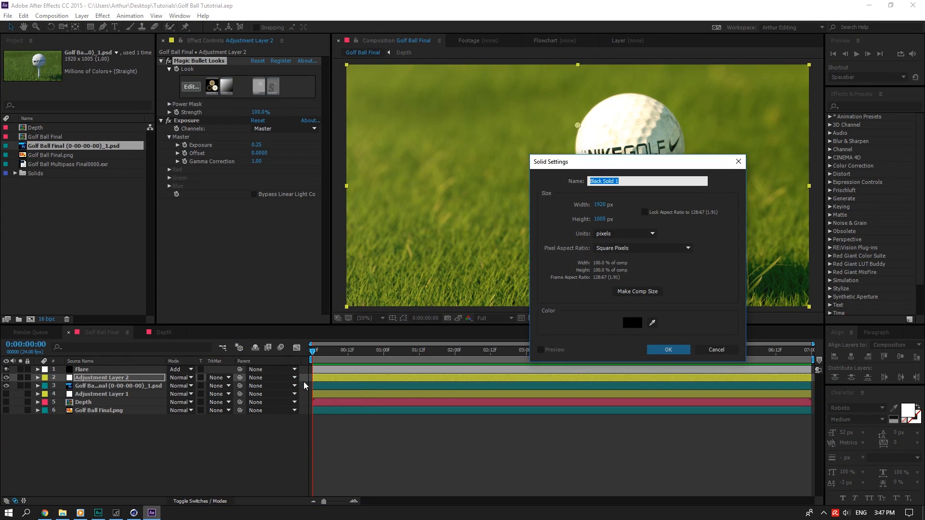
text(Particular)
key(Return)
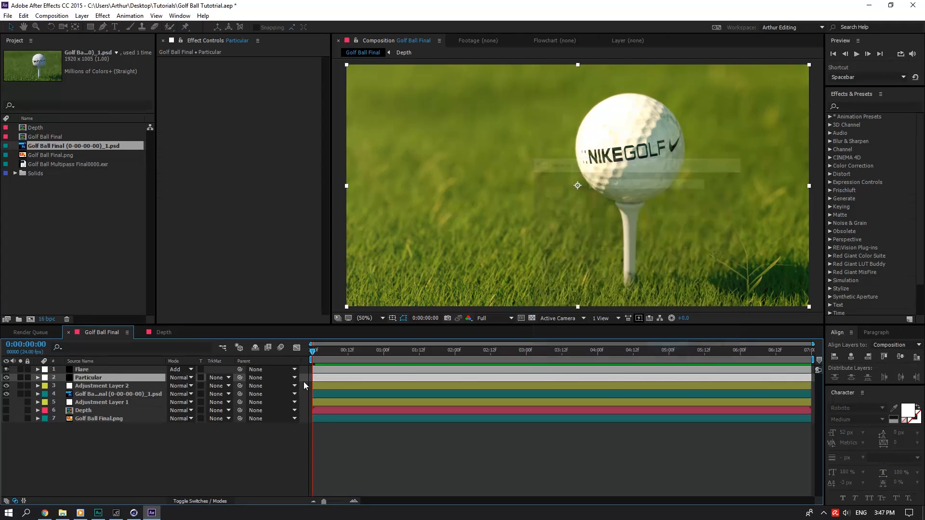
Apply Trapcode Particular to the Particular solid and solo that layer.
click(877, 106)
text(parti)
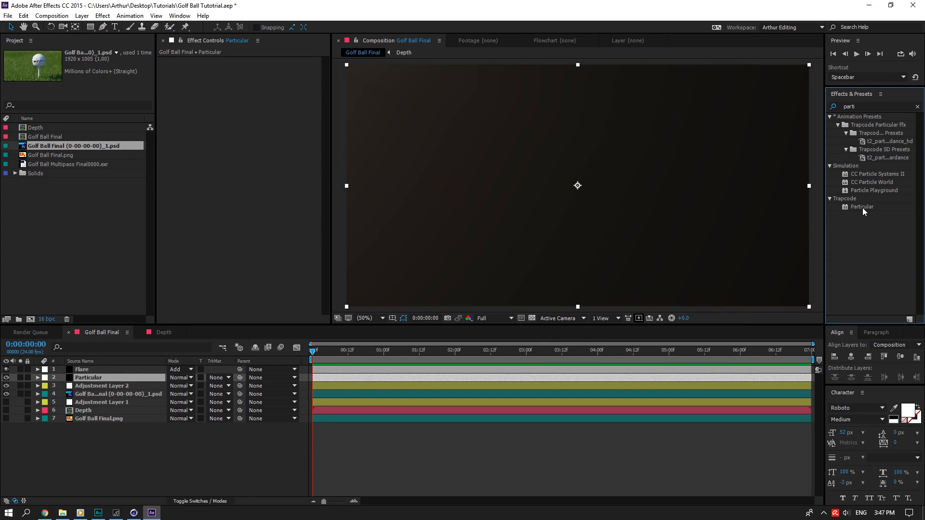
drag(862, 207, 114, 365)
click(917, 105)
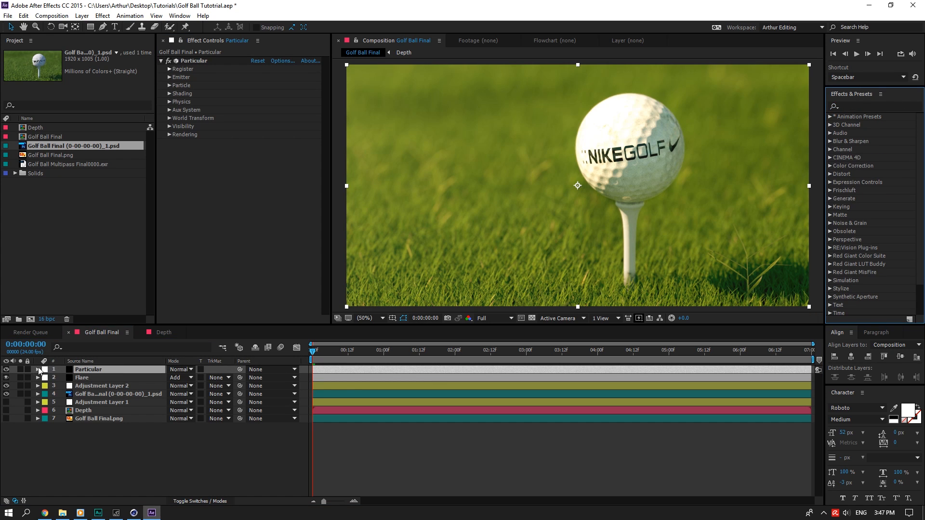
click(21, 370)
Set the emitter Pre Run to 100 and particle Life to 100.
click(170, 78)
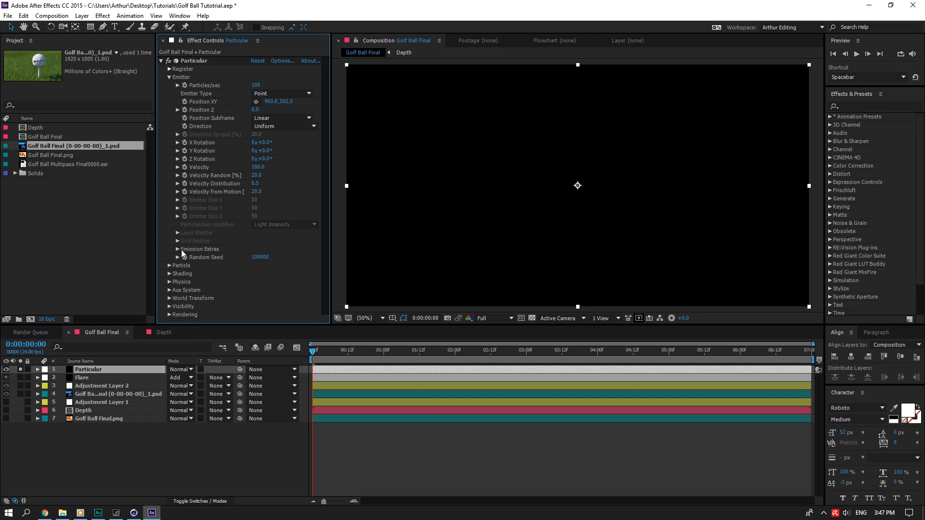
click(178, 250)
click(255, 258)
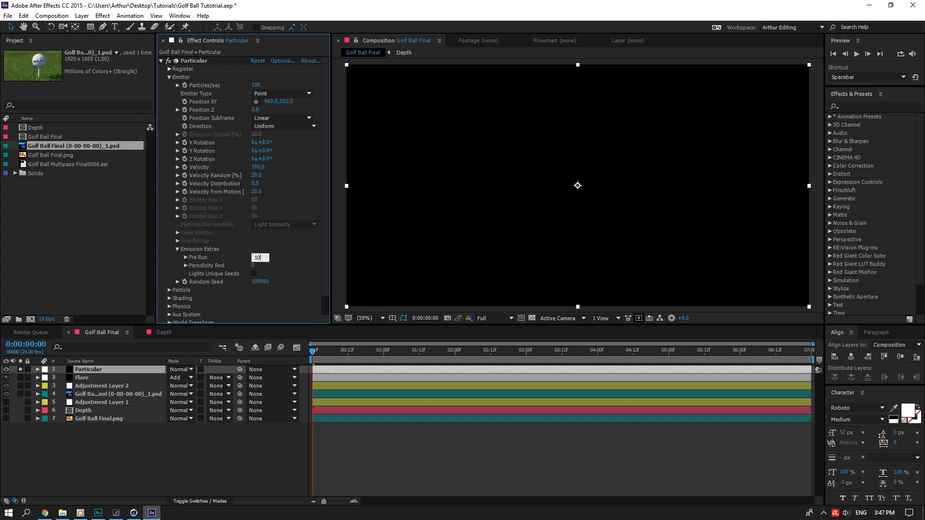
text(100)
key(Return)
click(178, 249)
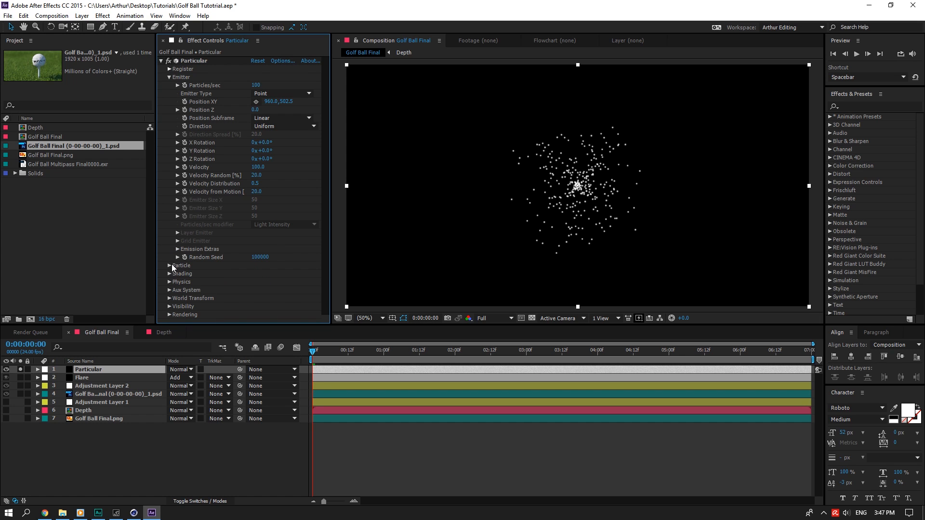
click(169, 264)
click(255, 163)
text(100)
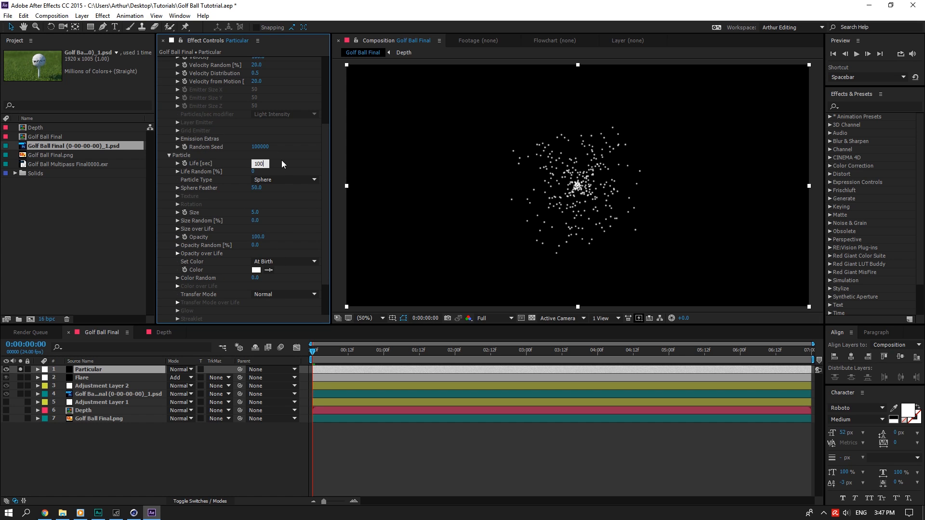
key(Return)
click(169, 155)
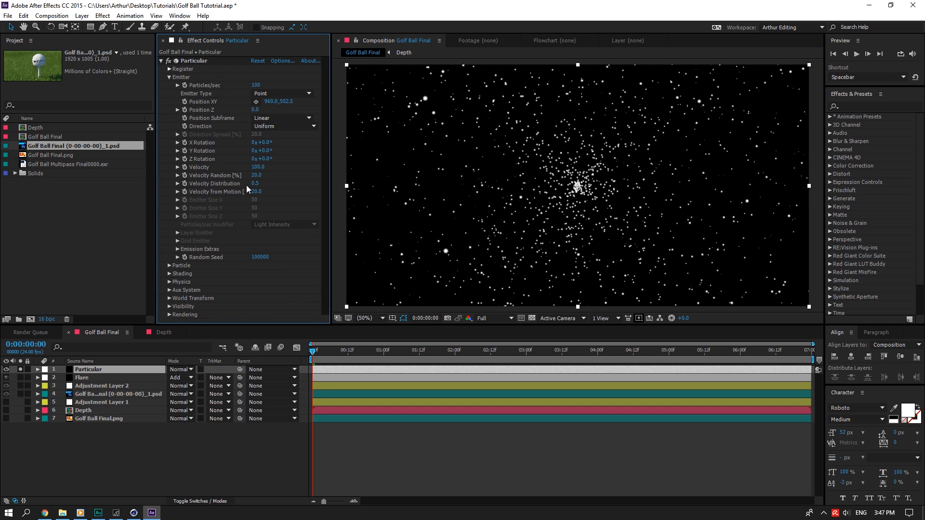
Make the emitter a Box sized 723×639×1415 emitting 5 particles per second.
click(268, 118)
click(279, 89)
click(280, 93)
click(280, 117)
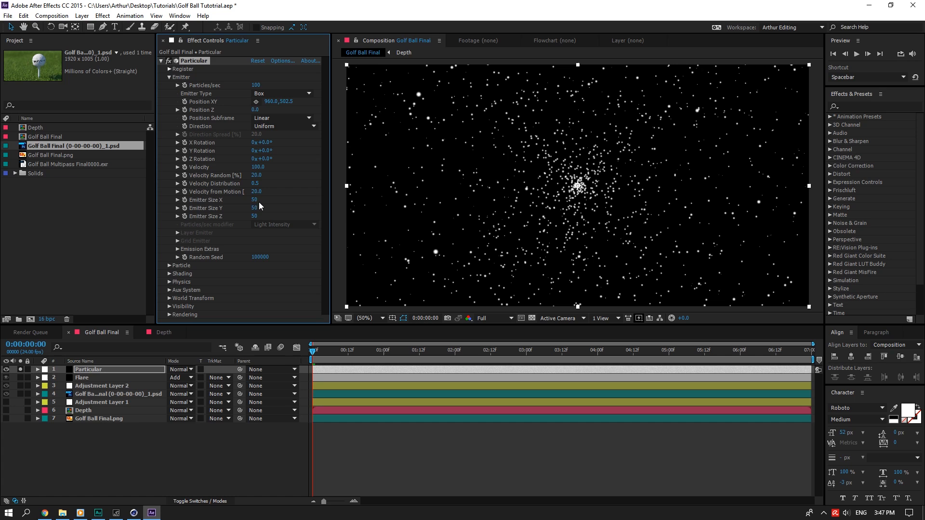
drag(255, 199, 299, 199)
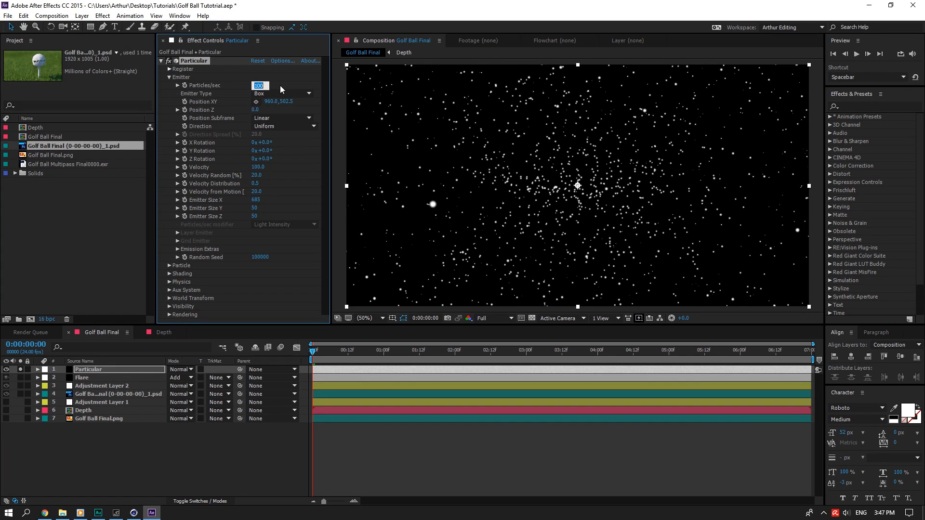
click(284, 110)
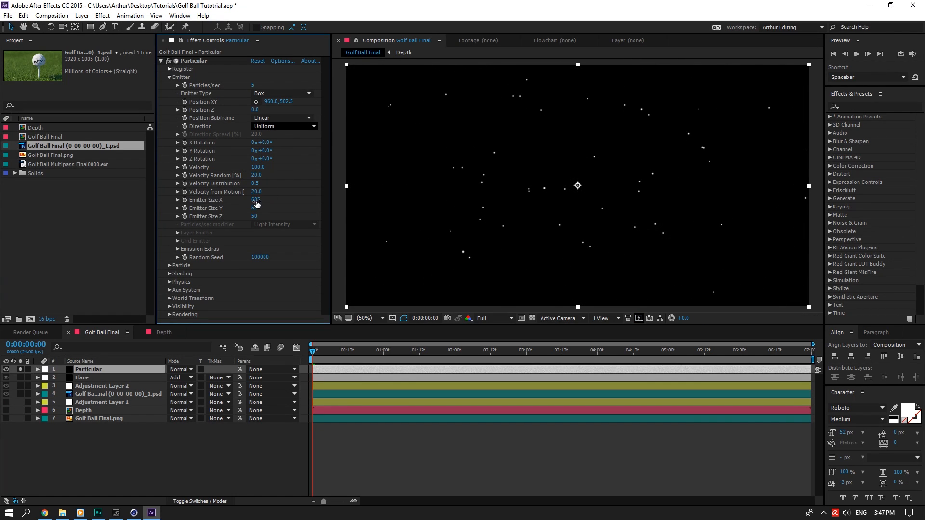
drag(255, 200, 337, 210)
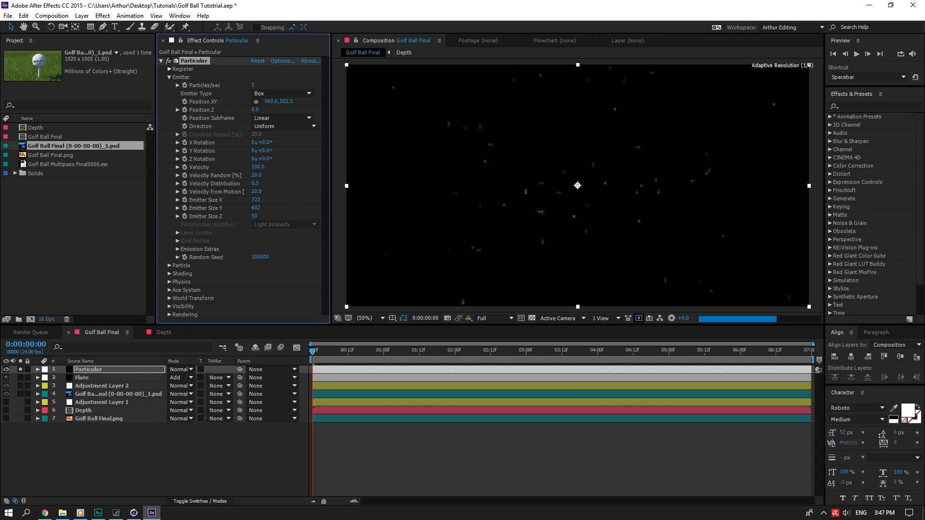
drag(256, 216, 914, 234)
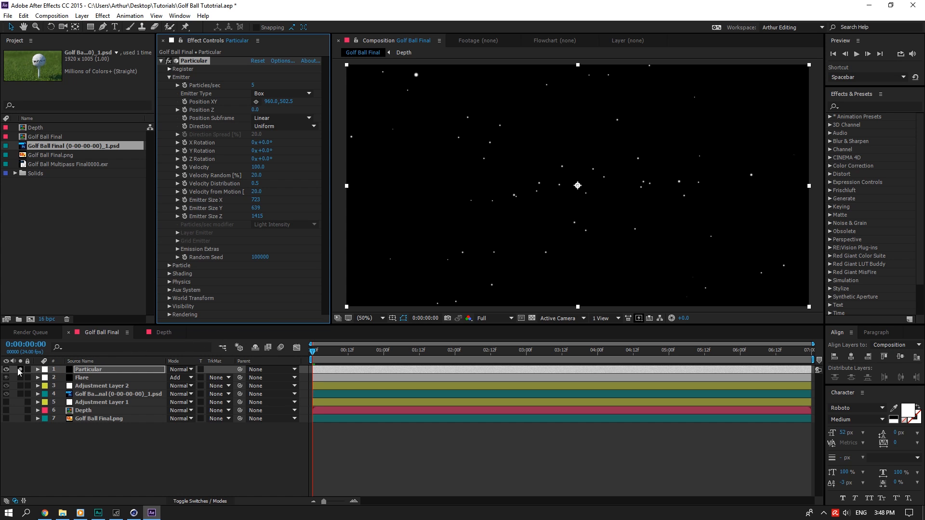
Colour the particles pale yellow (FFF5C0) and set particle size to 3.
click(170, 266)
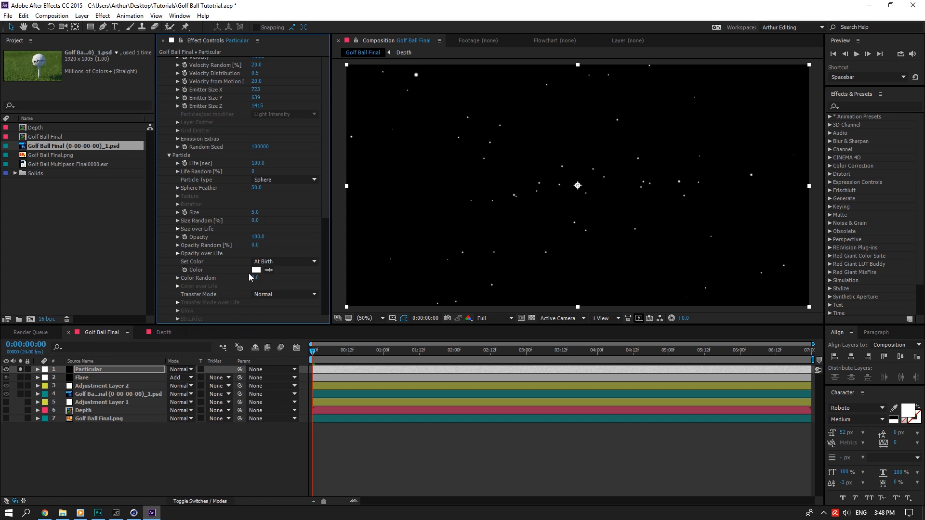
scroll(255, 247, down, 5)
click(256, 226)
drag(122, 254, 138, 236)
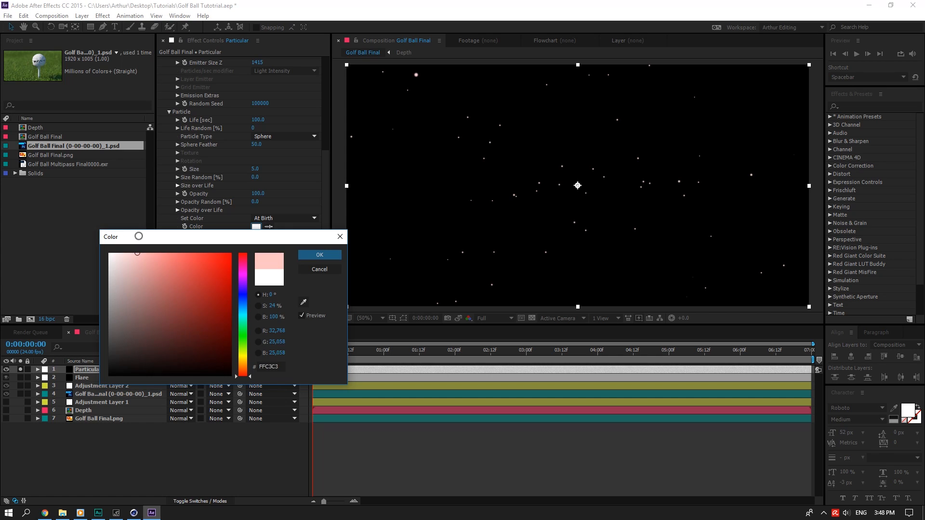
drag(249, 375, 249, 362)
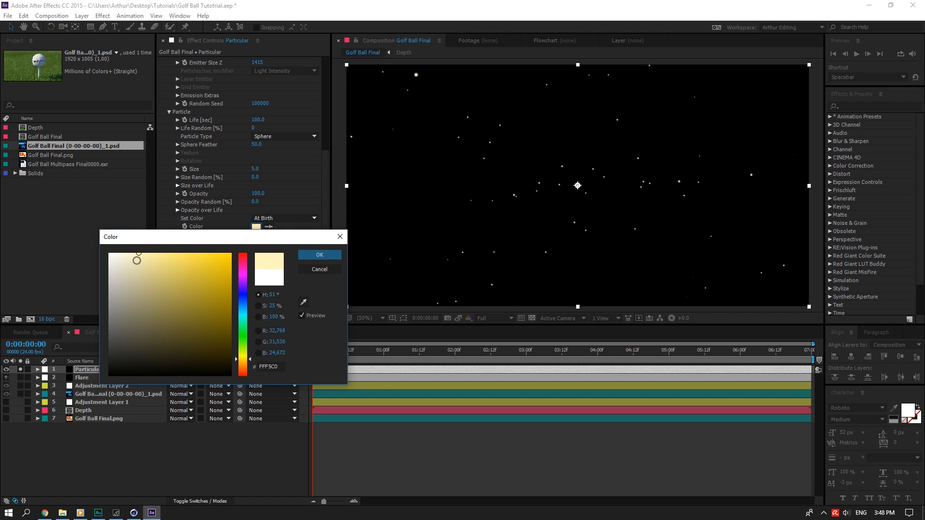
click(319, 255)
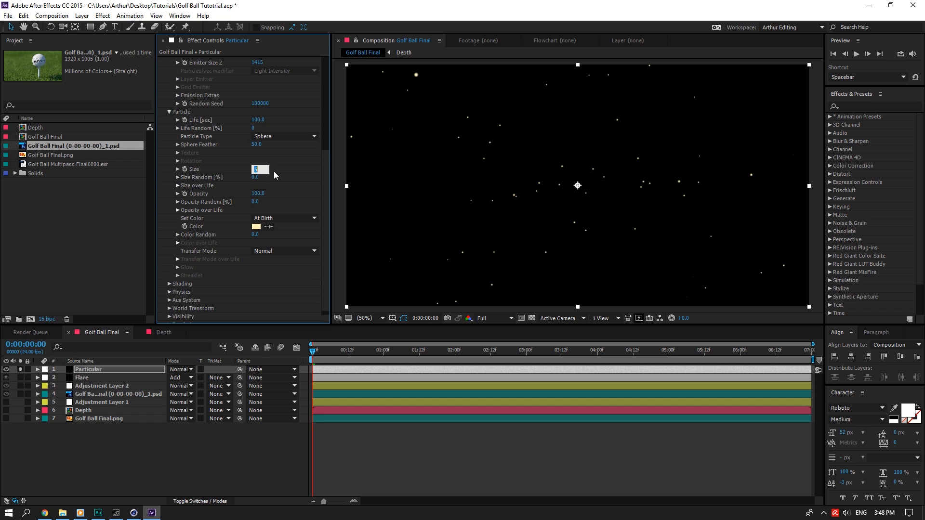
text(3)
key(Tab)
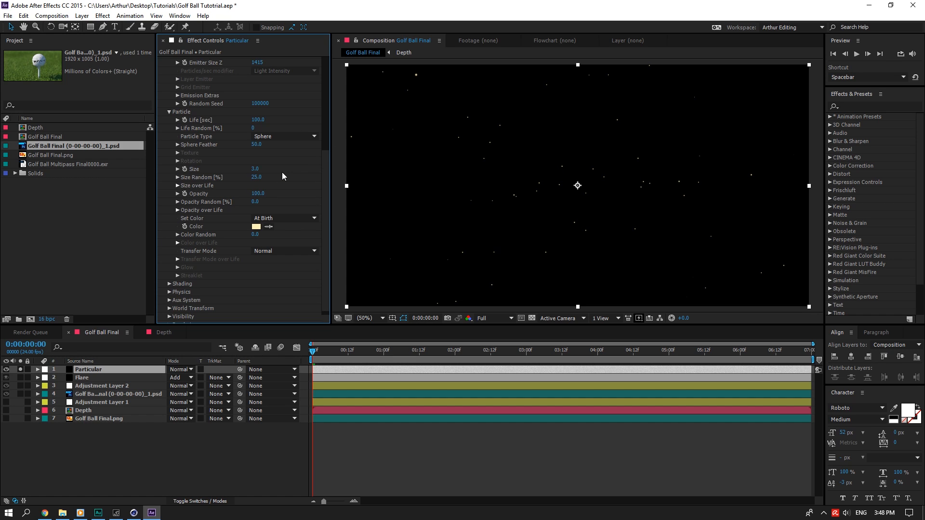
scroll(280, 184, up, 6)
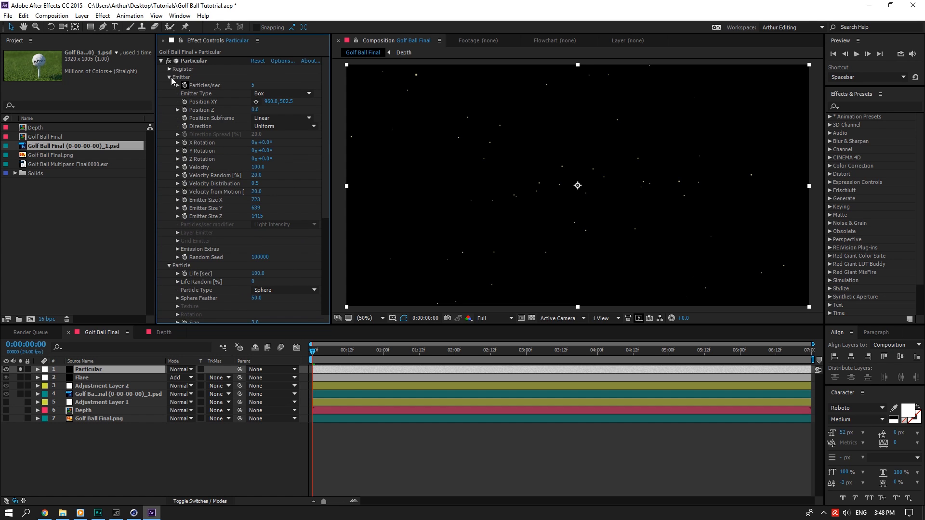
click(160, 61)
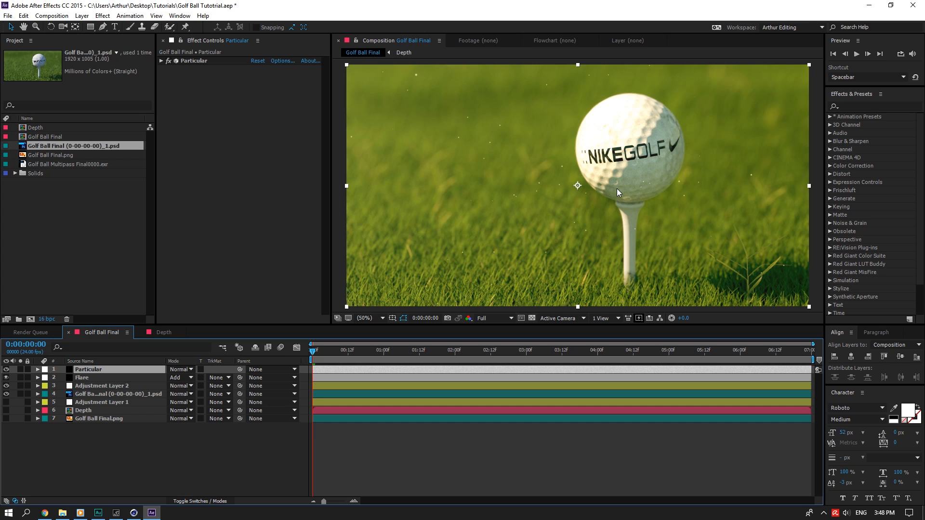
Set Particular to 8 particles/sec and particle size 2.5, then switch to the Depth comp.
click(161, 61)
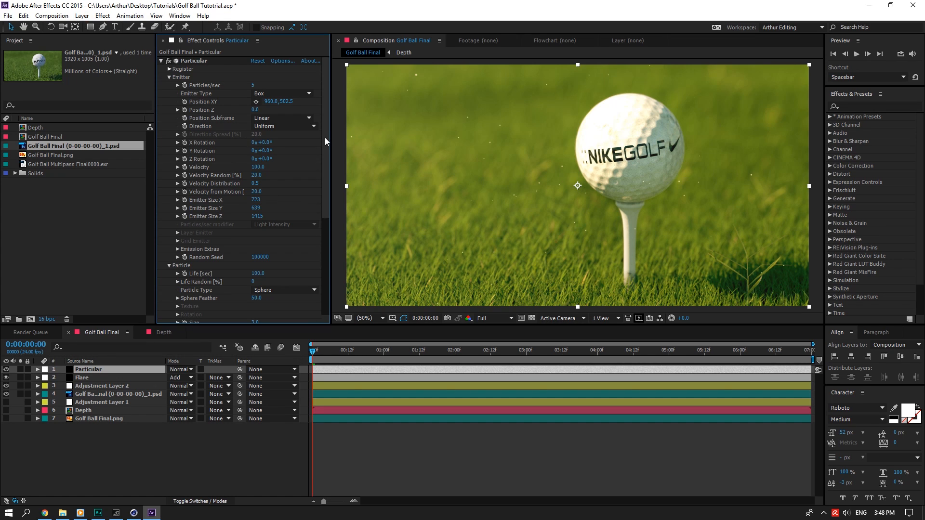
mouse_move(324, 138)
mouse_down()
mouse_move(320, 171)
mouse_move(325, 124)
mouse_up()
click(255, 85)
key(Return)
scroll(323, 172, down, 5)
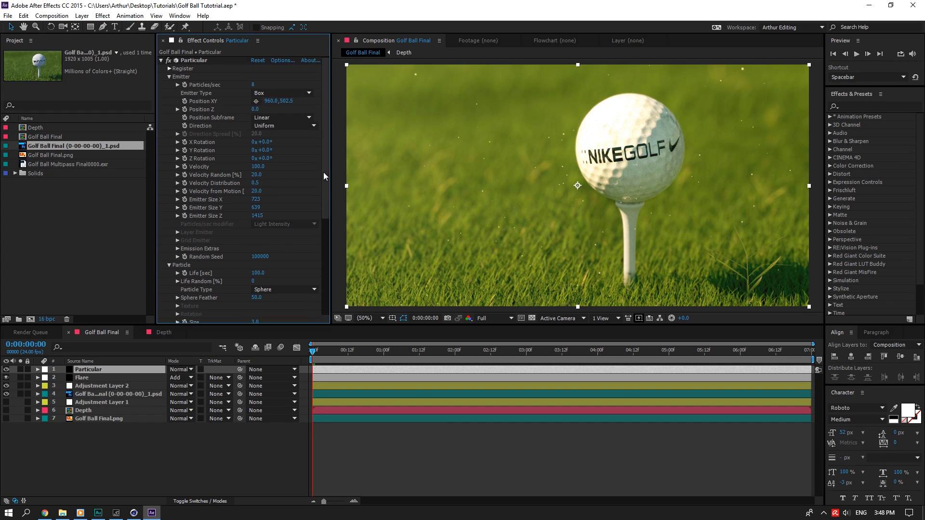
scroll(311, 235, down, 1)
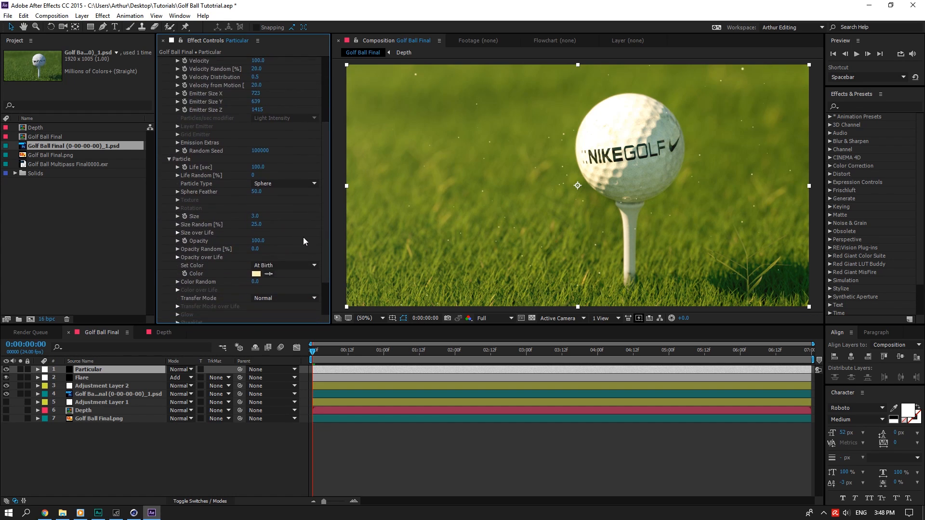
click(256, 217)
text(2.5)
key(Return)
click(164, 332)
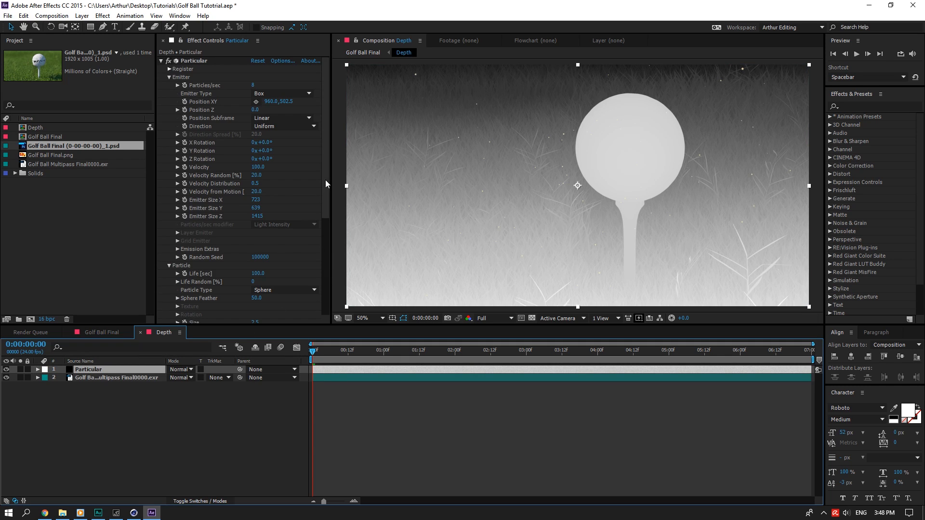
Set the Depth comp's Particular particle colour to white.
drag(326, 184, 330, 295)
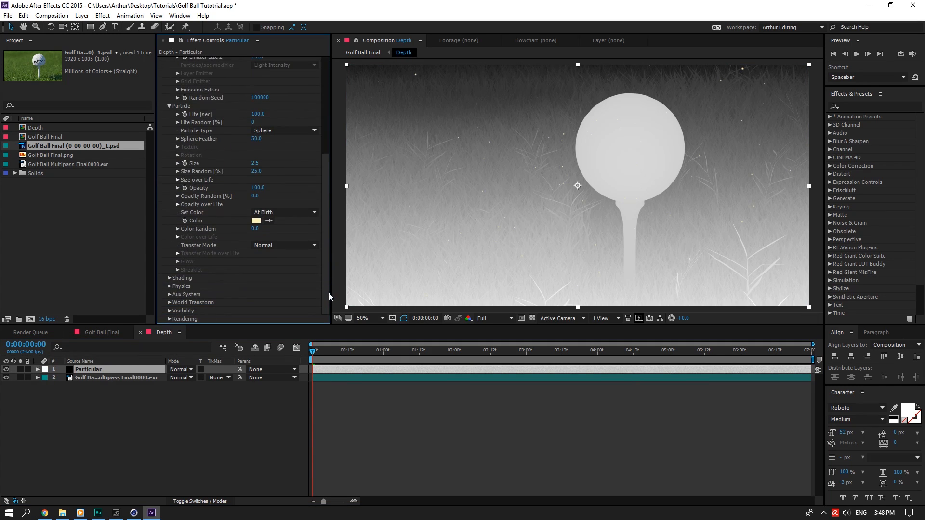
click(256, 220)
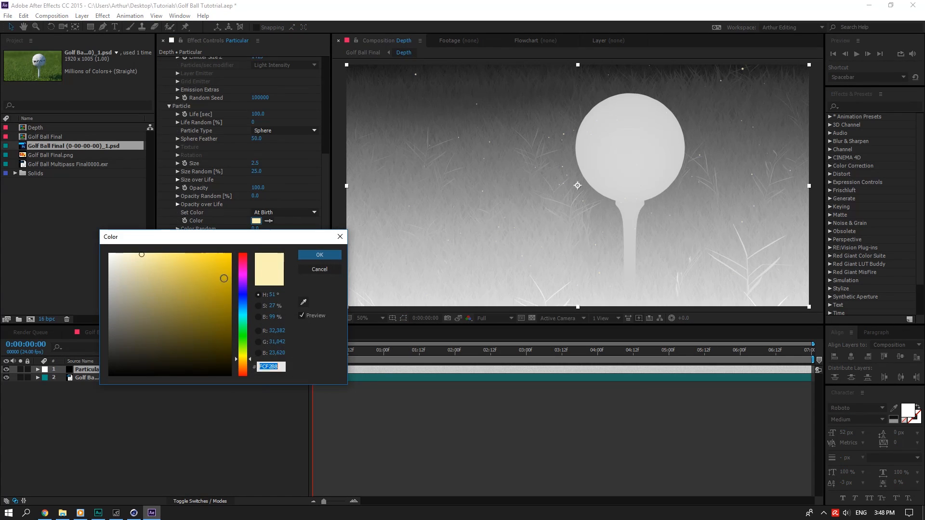
click(323, 251)
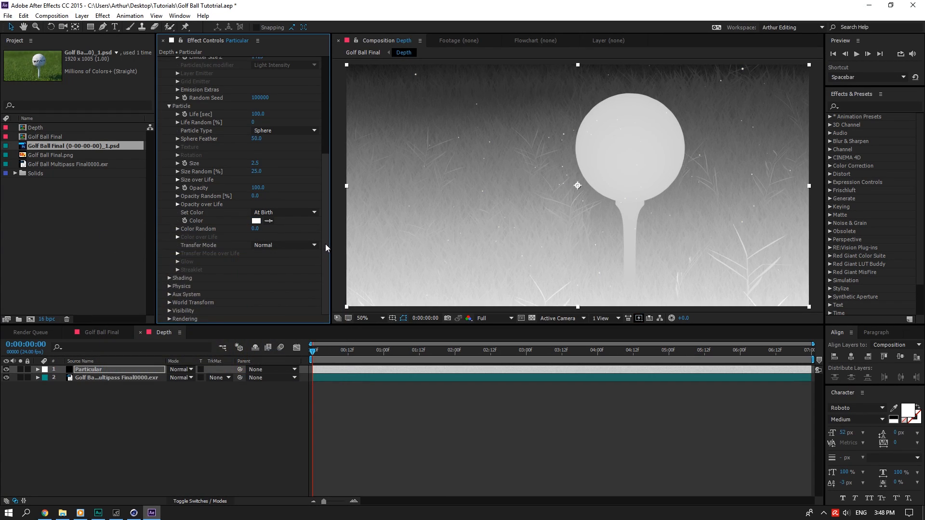
Set Near and Far Start Fade to 1, then return to Golf Ball Final.
click(169, 311)
click(255, 261)
text(10)
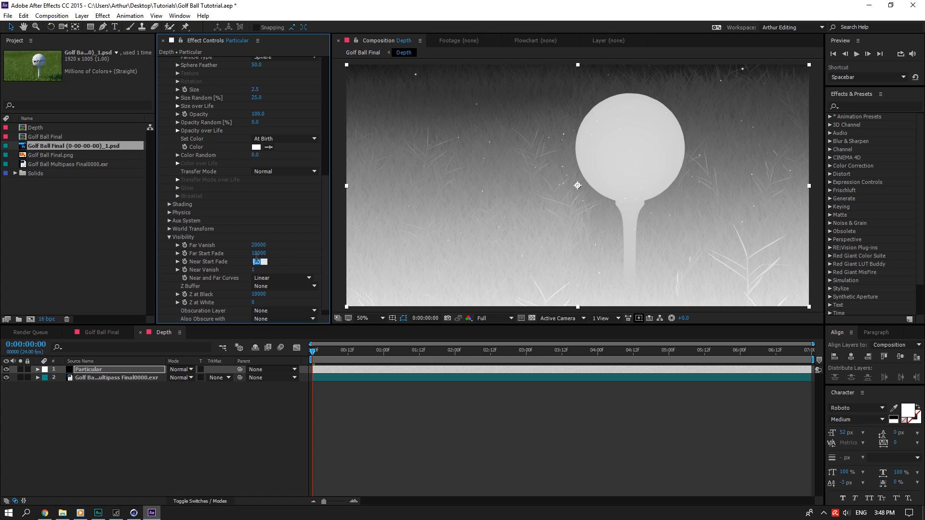
key(Return)
click(259, 253)
text(1)
key(Return)
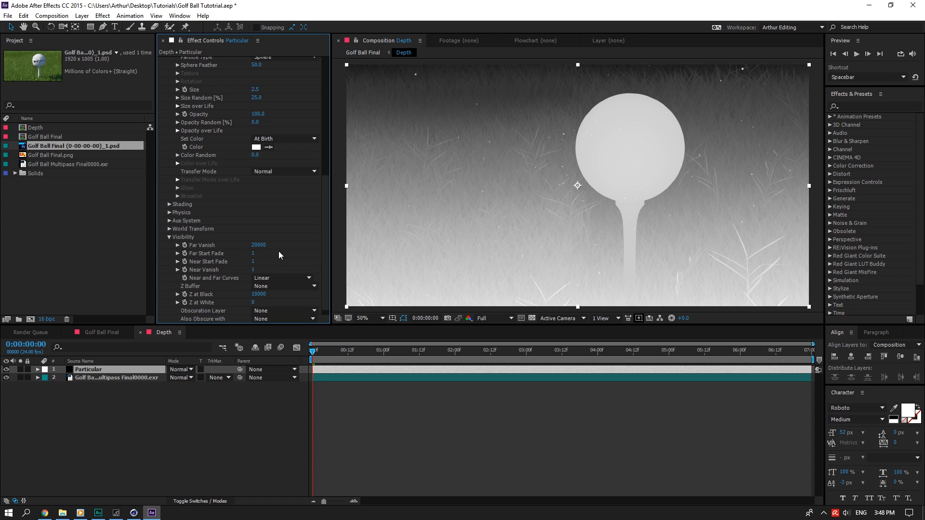
click(102, 332)
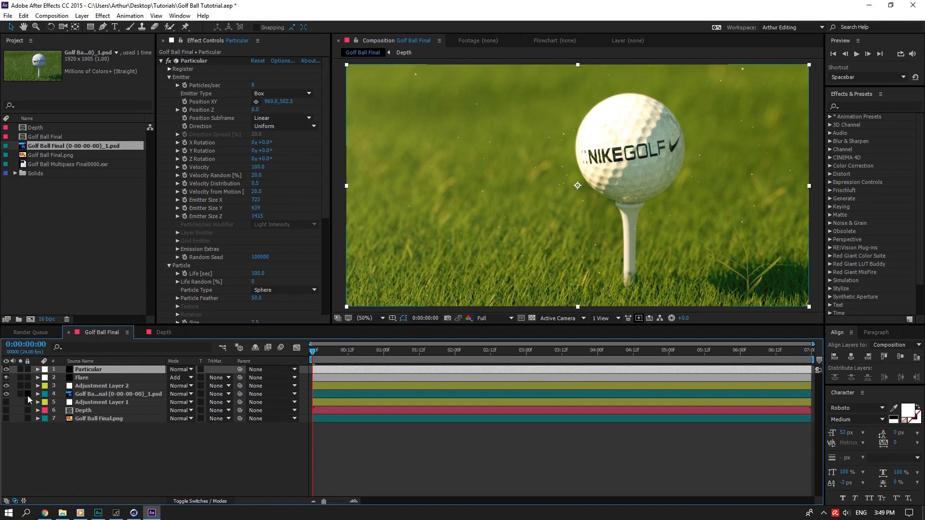
Rename Adjustment Layer 1 to 'DOF' and Adjustment Layer 2 to 'CC'.
click(101, 398)
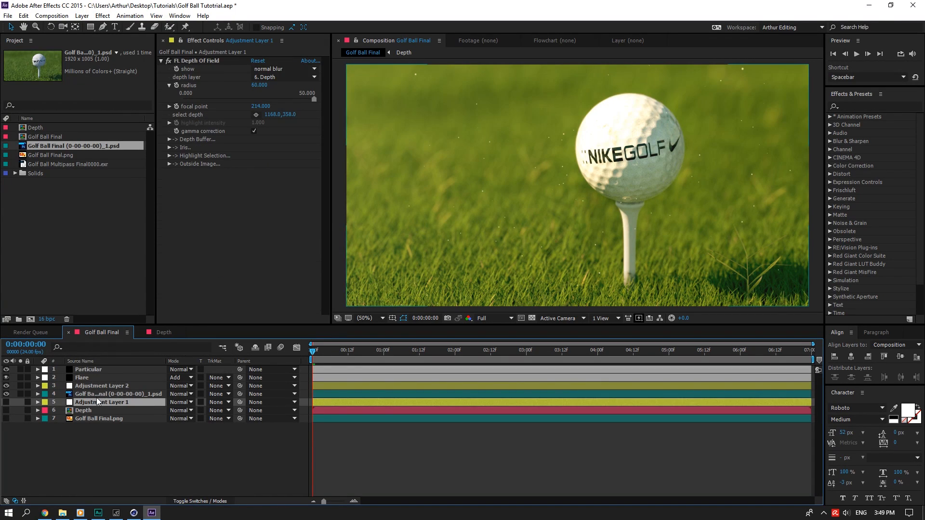
right_click(97, 400)
click(128, 395)
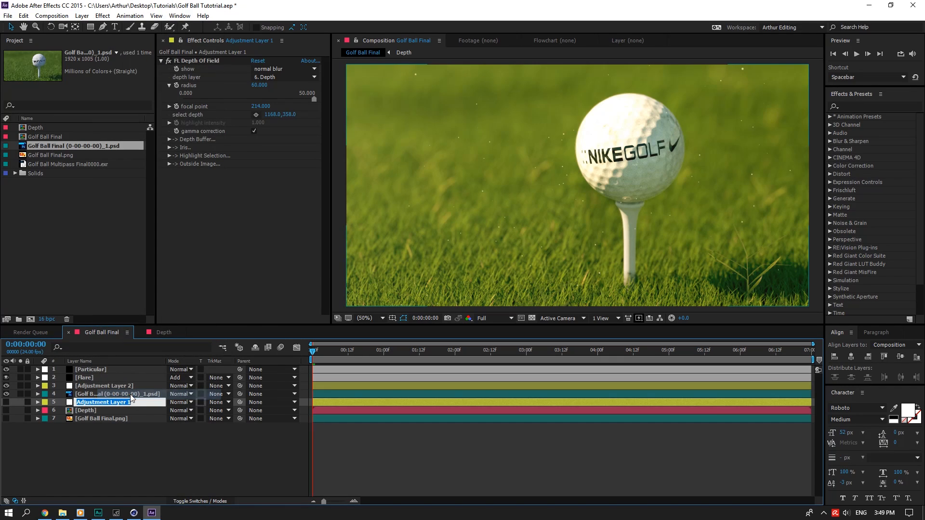
text(DOF)
key(Return)
click(129, 386)
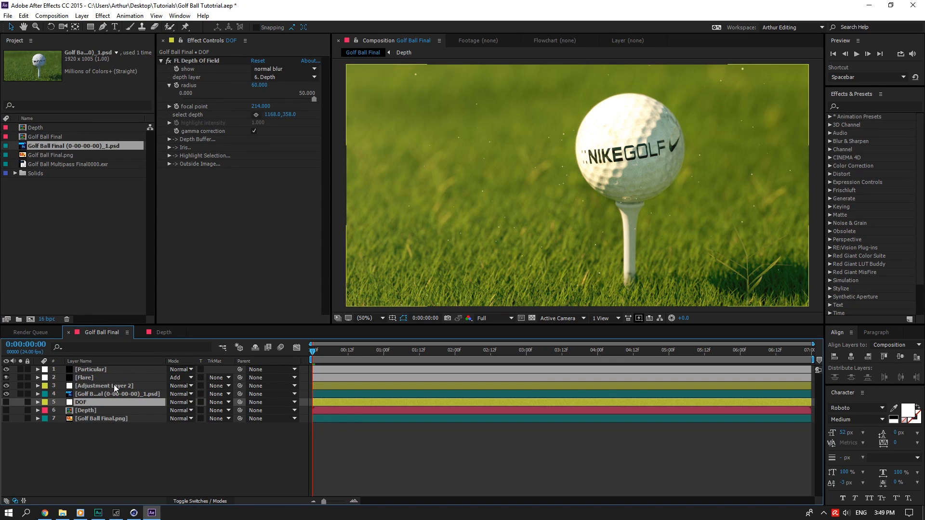
right_click(130, 386)
click(141, 378)
text(CC)
Move Particular below DOF, hide the golf ball psd, and show DOF and Golf Ball Final.png.
click(147, 447)
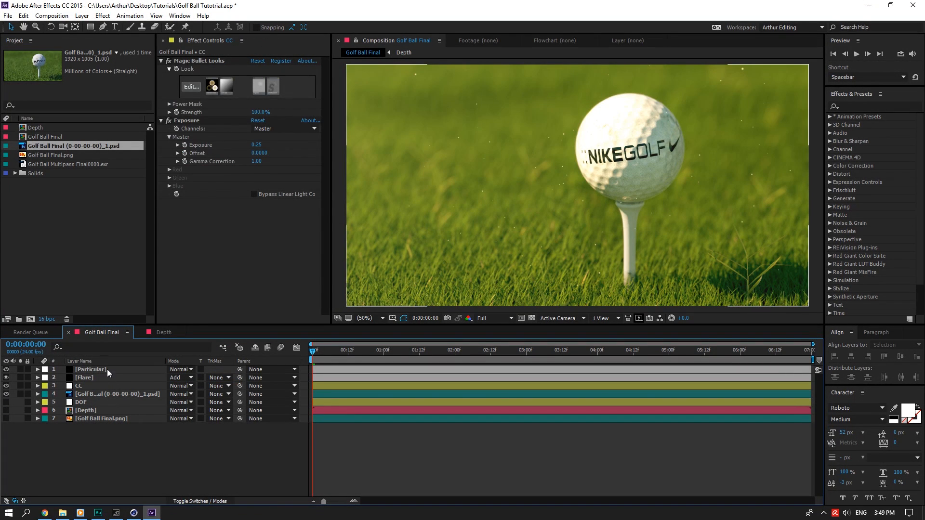
drag(107, 369, 109, 407)
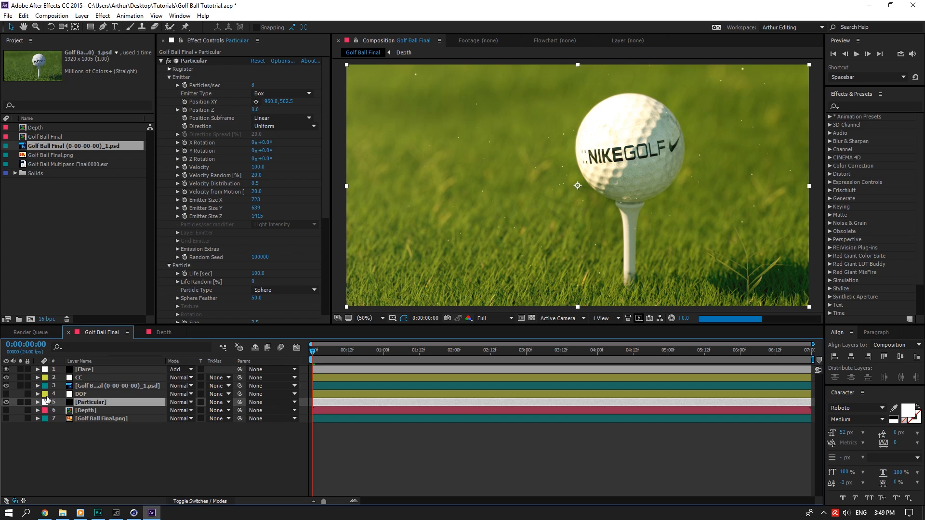
click(6, 386)
click(5, 394)
click(5, 419)
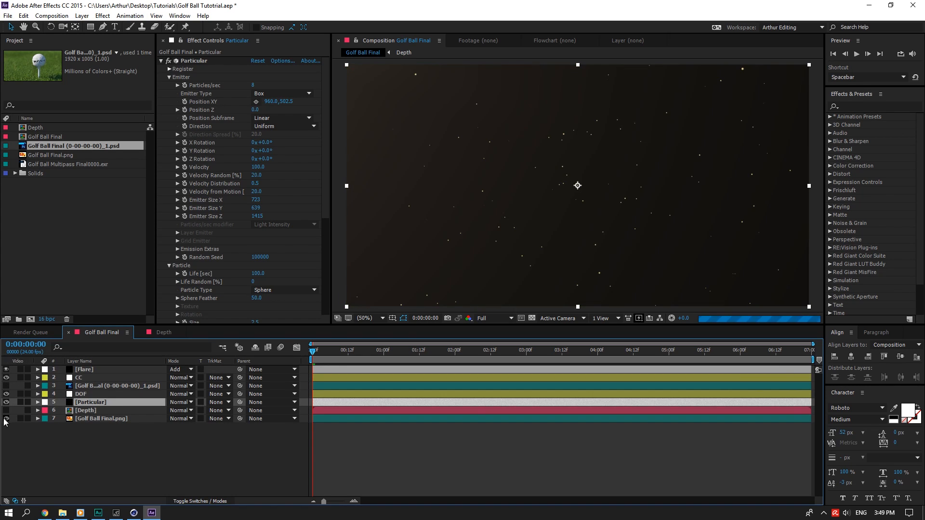
click(104, 436)
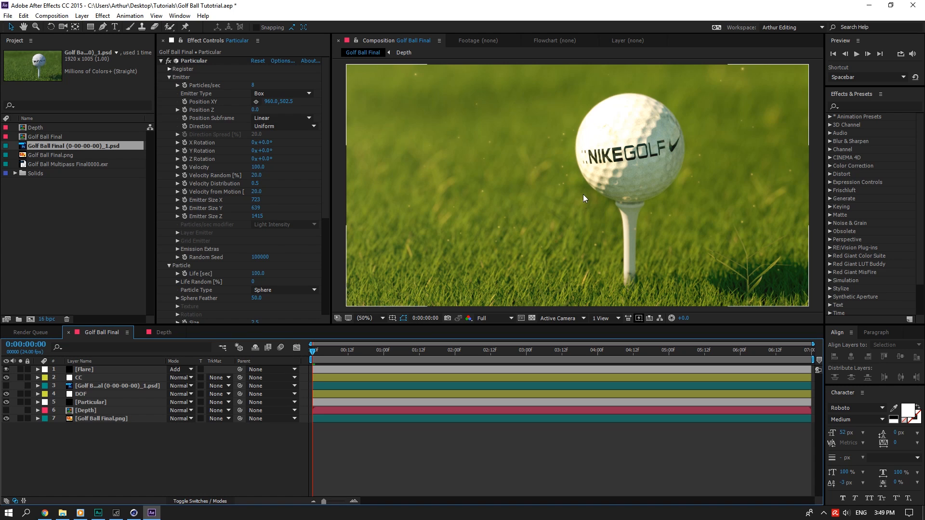
click(88, 395)
click(94, 403)
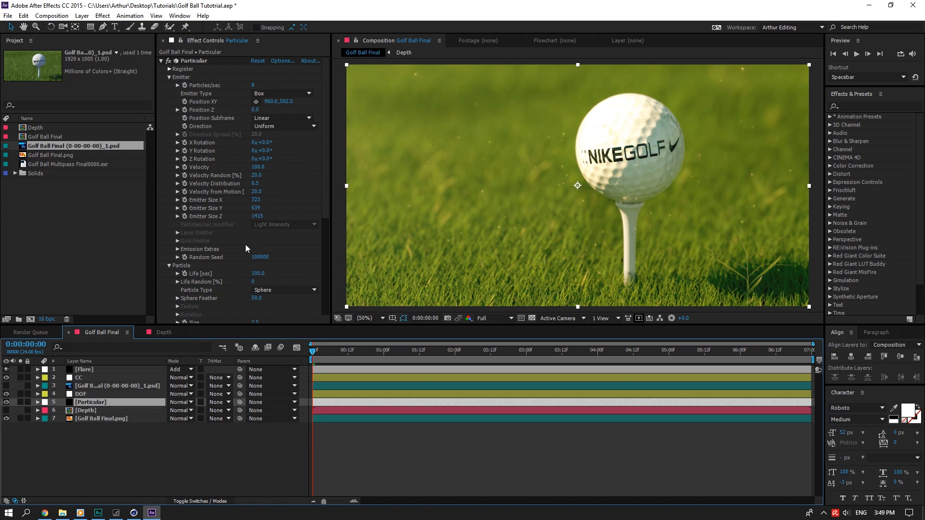
Tint the Particular particles warm cream (FAF1CD) and save the project.
scroll(245, 247, down, 6)
click(256, 221)
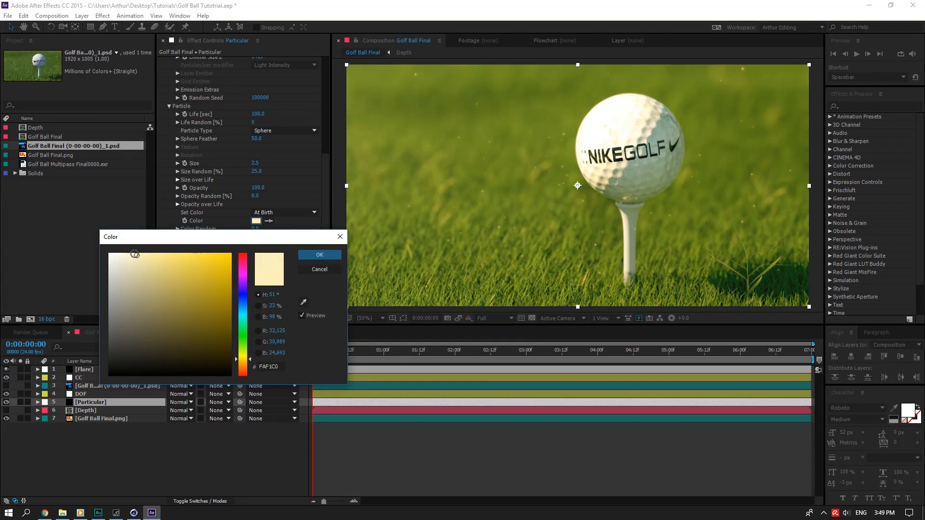
click(135, 254)
click(306, 254)
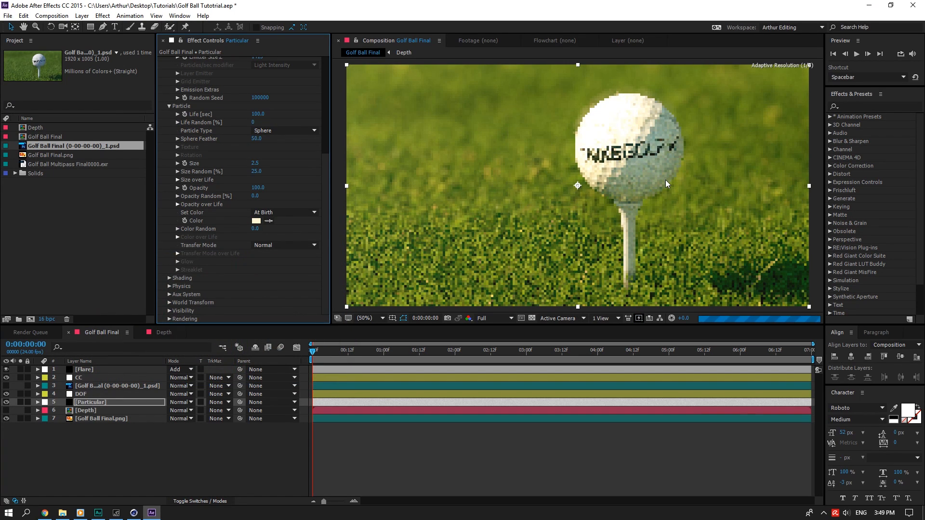
key(ctrl+s)
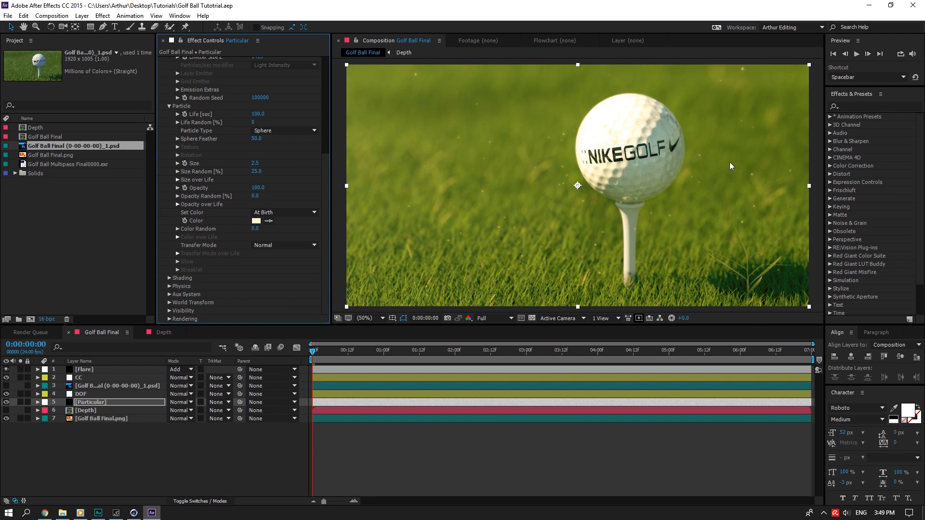
Apply Unsharp Mask to the Golf Ball Final.png layer.
click(103, 394)
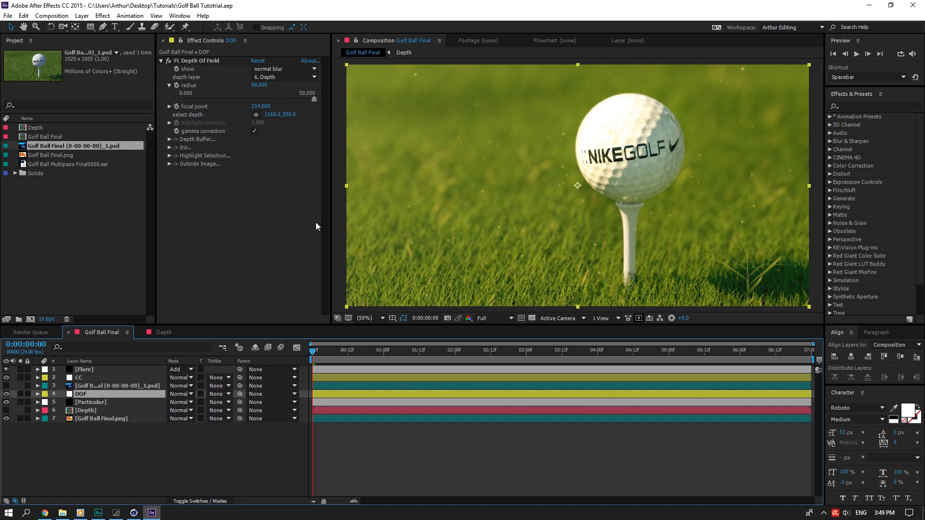
click(849, 106)
text(unsh)
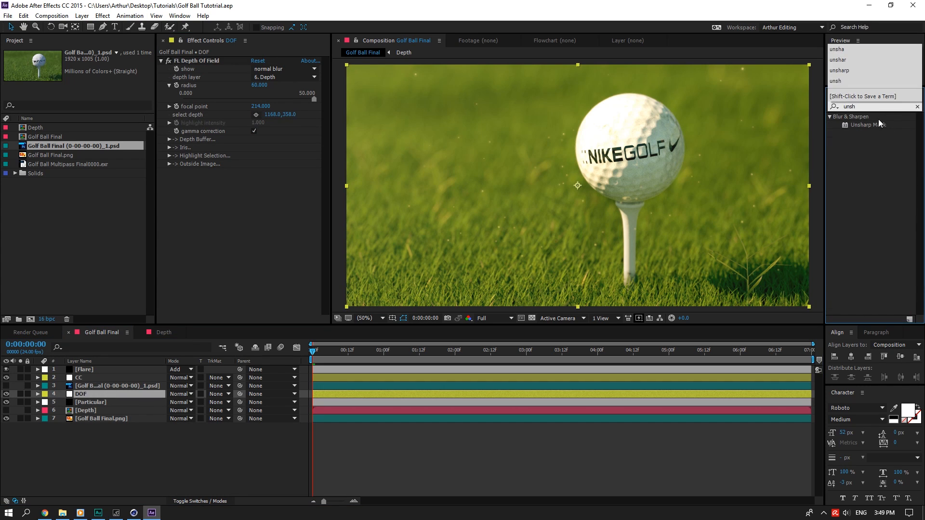
drag(868, 125, 88, 417)
Open the CC layer's Magic Bullet Looks editor and close it keeping its settings.
click(94, 378)
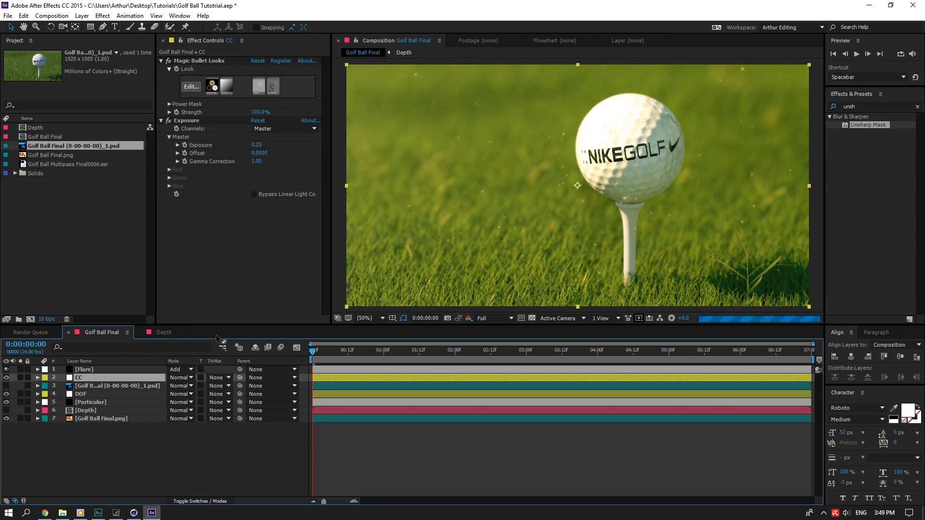
click(834, 108)
text(c)
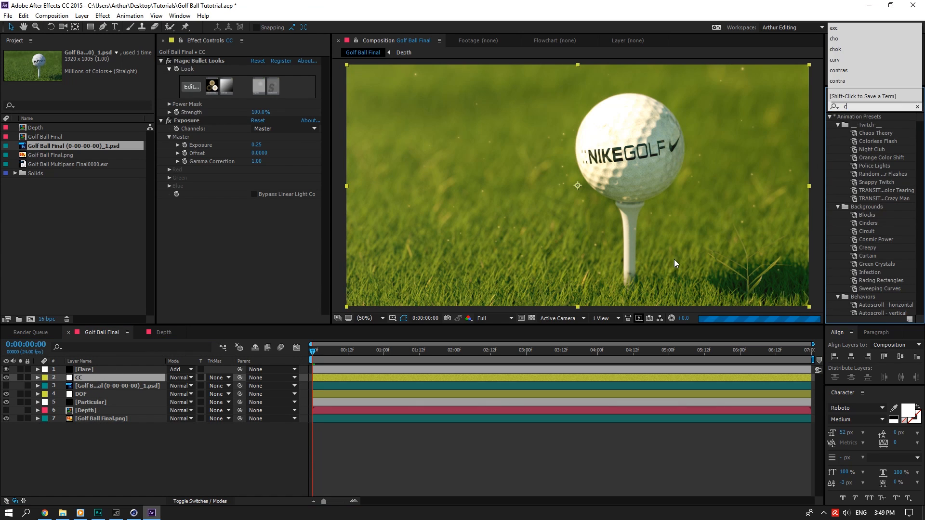
key(BackSpace)
click(198, 90)
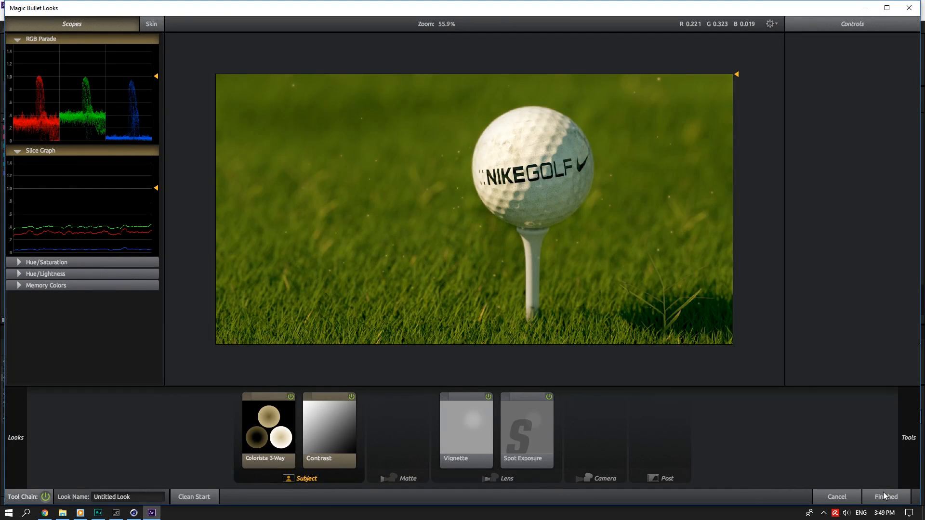
click(884, 494)
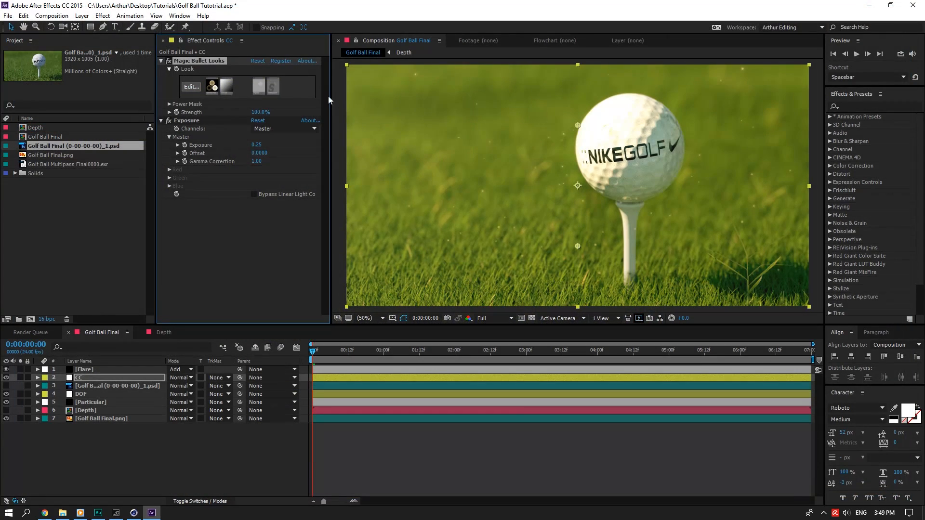
Try a Color Contrast tool at pivot 0.340 in Looks, cancel, and search effects for 'contra'.
click(191, 86)
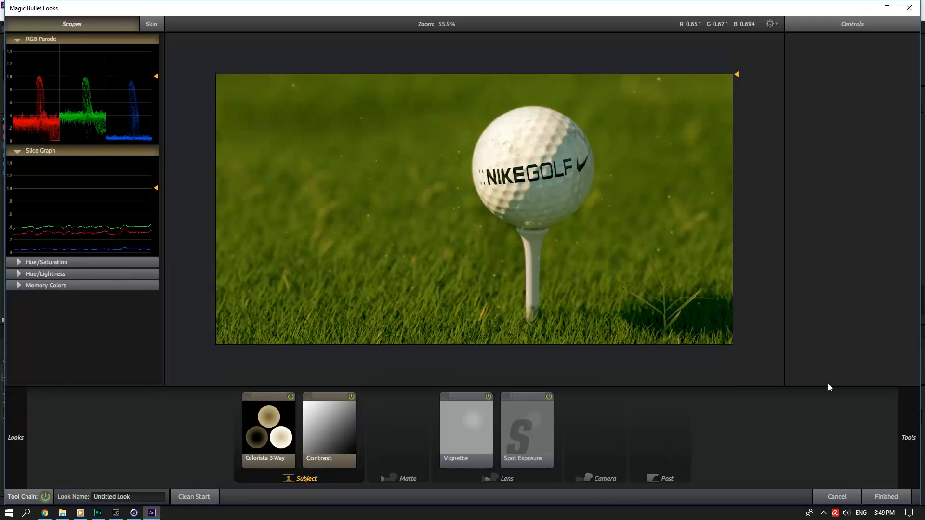
mouse_move(919, 405)
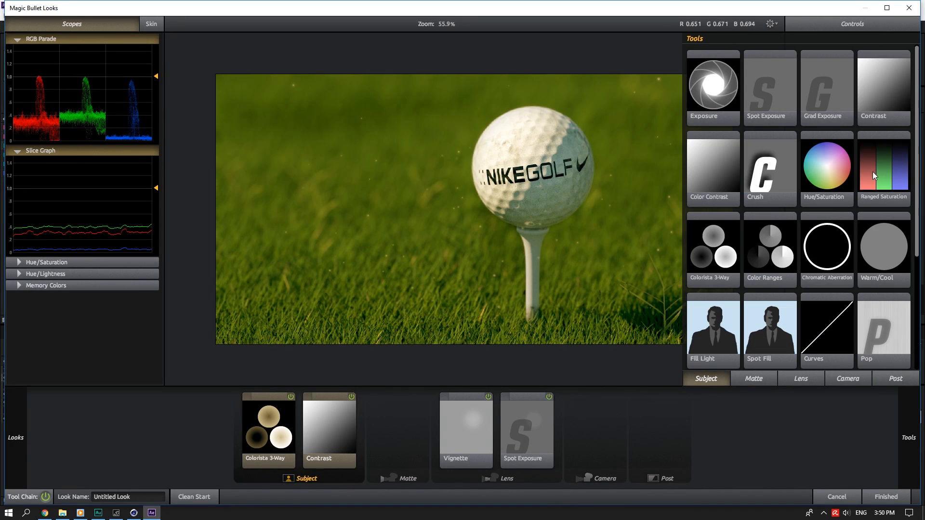
double_click(718, 183)
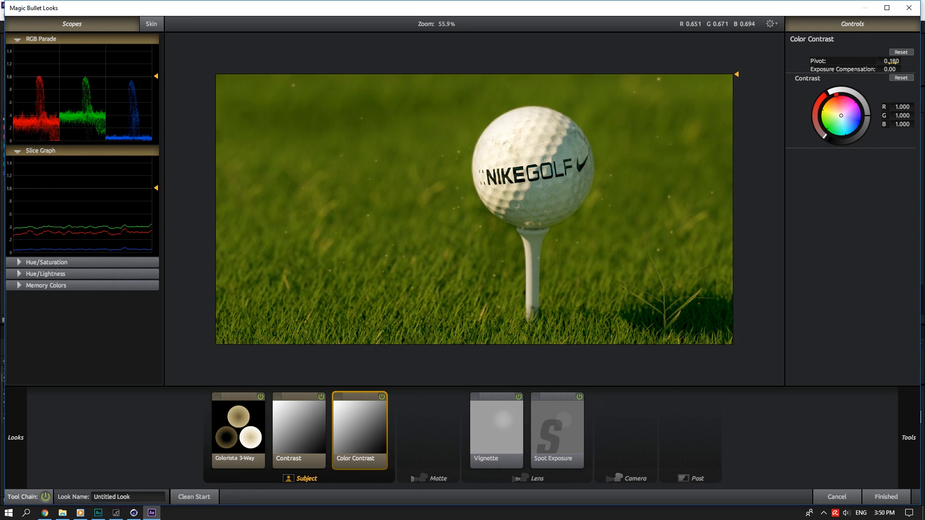
mouse_move(885, 61)
mouse_down()
mouse_move(902, 69)
mouse_move(892, 69)
mouse_up()
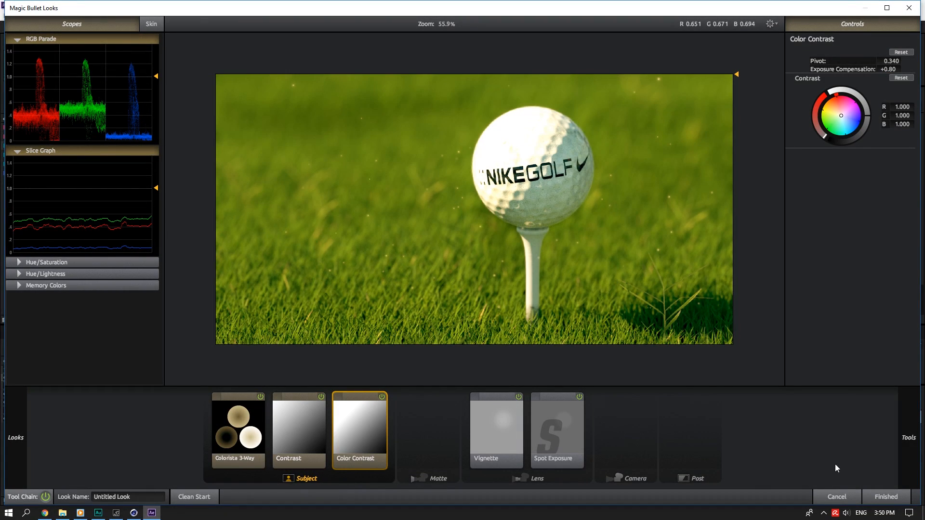
click(832, 497)
click(877, 104)
text(contra)
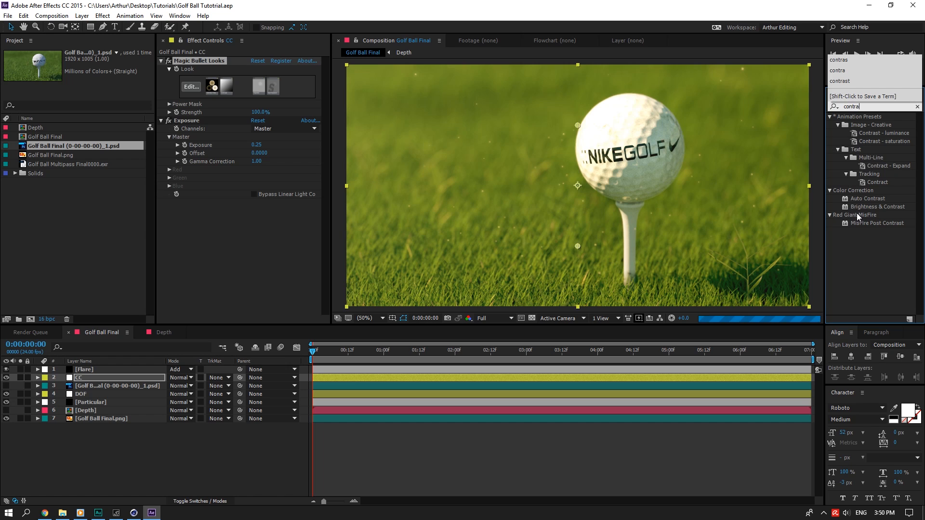
Drop Brightness & Contrast into CC's Effect Controls and set Contrast to 25.
drag(877, 207, 279, 213)
click(254, 218)
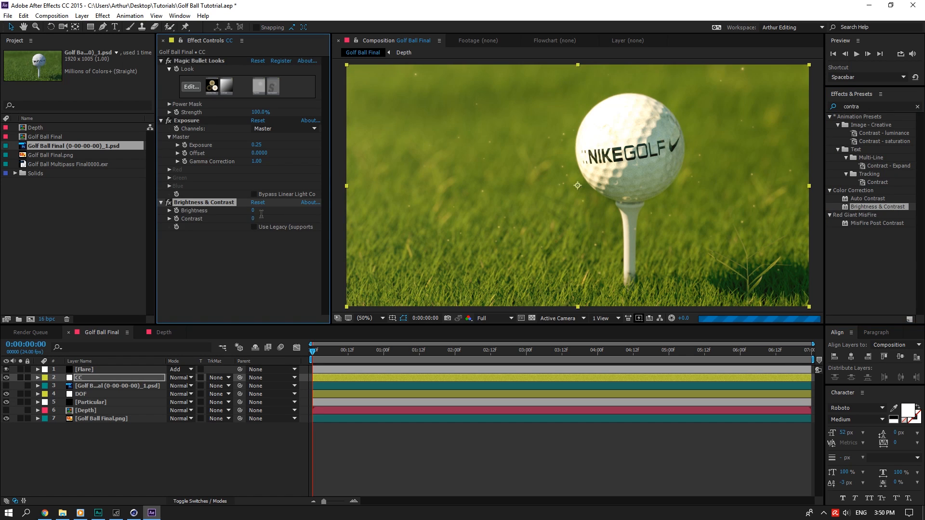
text(25)
key(Return)
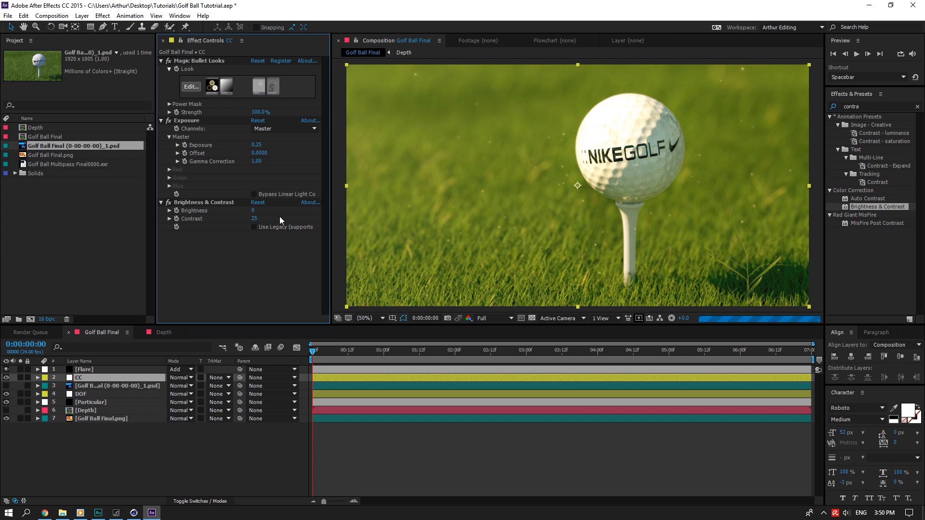
Clear the 'contra' search from the Effects & Presets field.
click(918, 107)
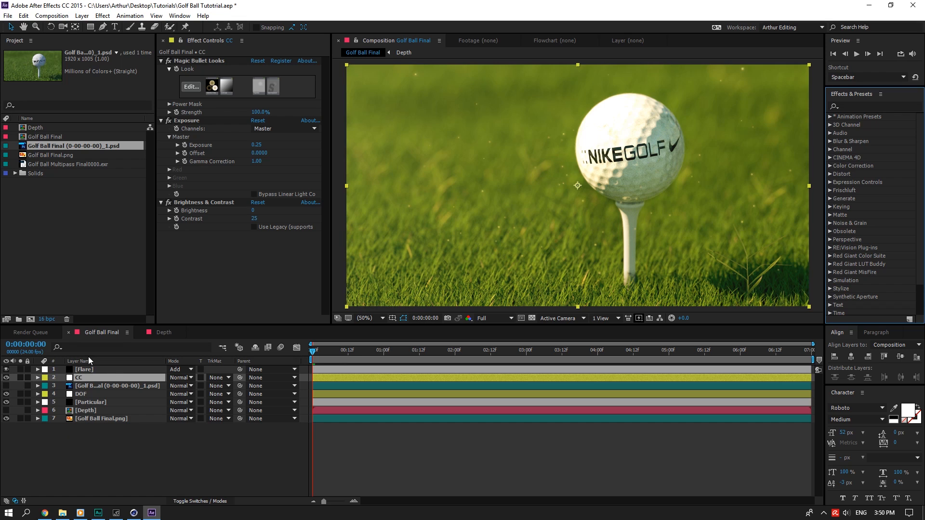
Apply Add Grain to the CC layer with Intensity 0.5, then clear the 'grain' search.
click(863, 107)
text(g)
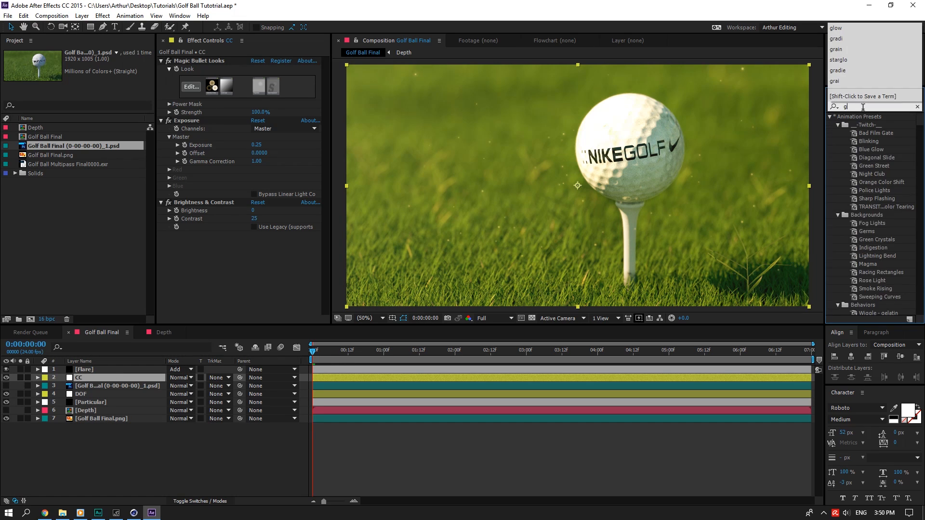
text(rain)
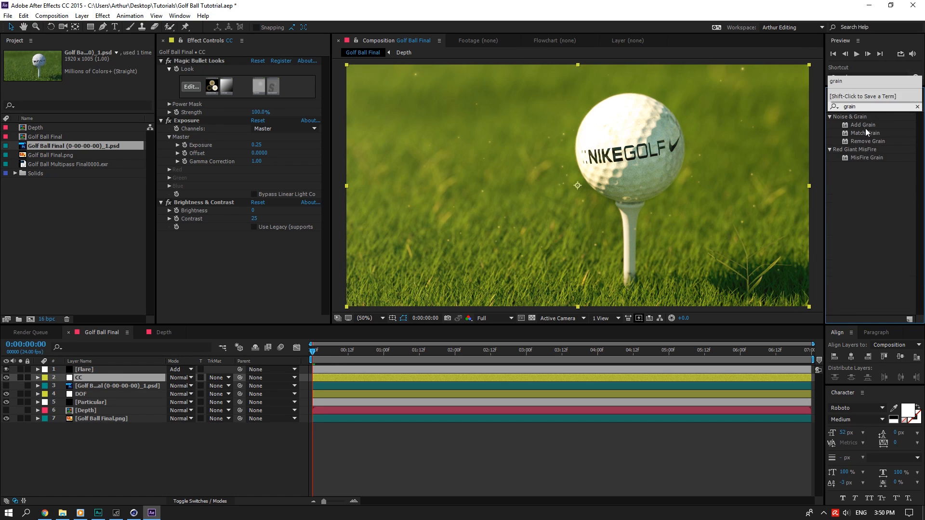
drag(864, 125, 273, 253)
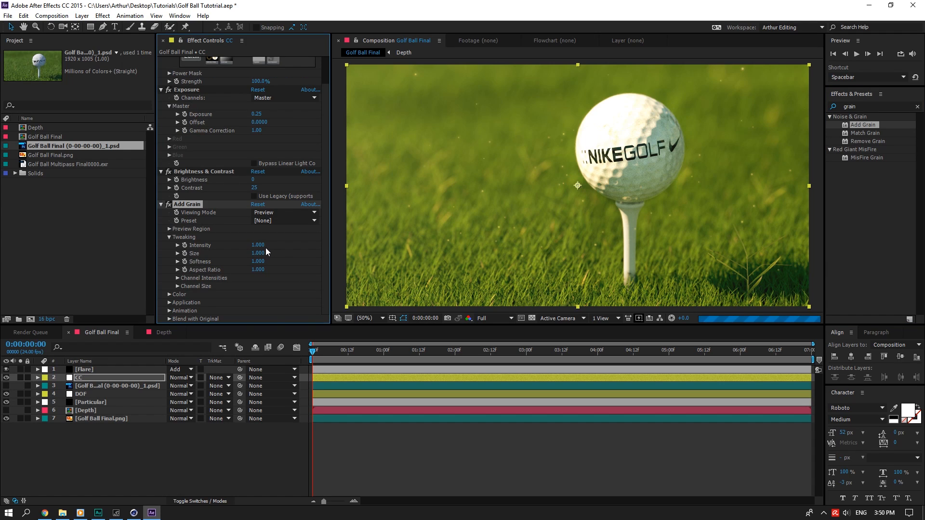
click(258, 245)
text(.5)
key(Return)
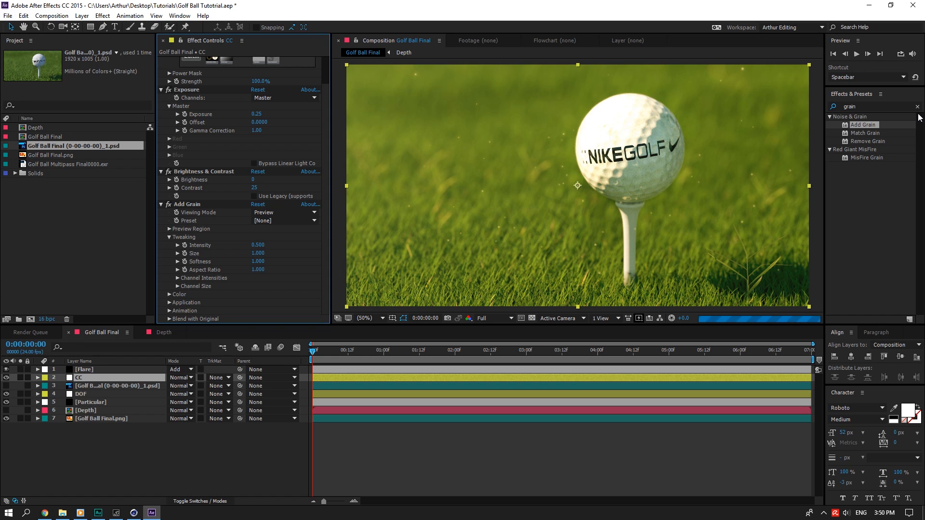
click(917, 106)
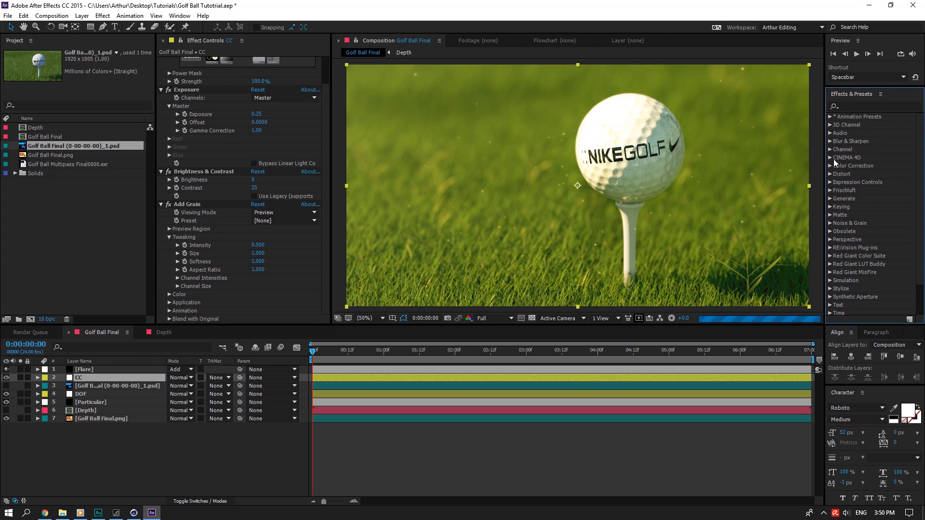
Check the Particular, DOF and Flare layers, then set CC's grain Viewing Mode to Final Output.
click(93, 402)
click(94, 394)
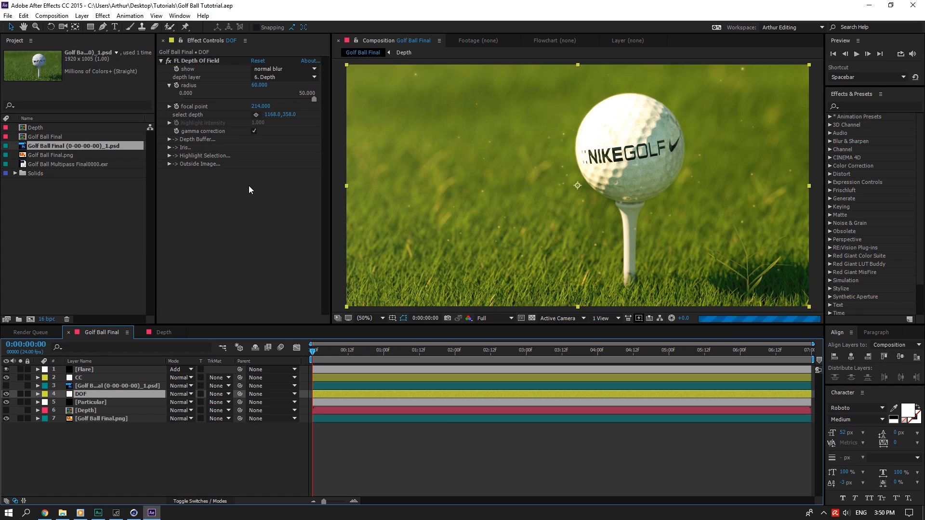
click(96, 370)
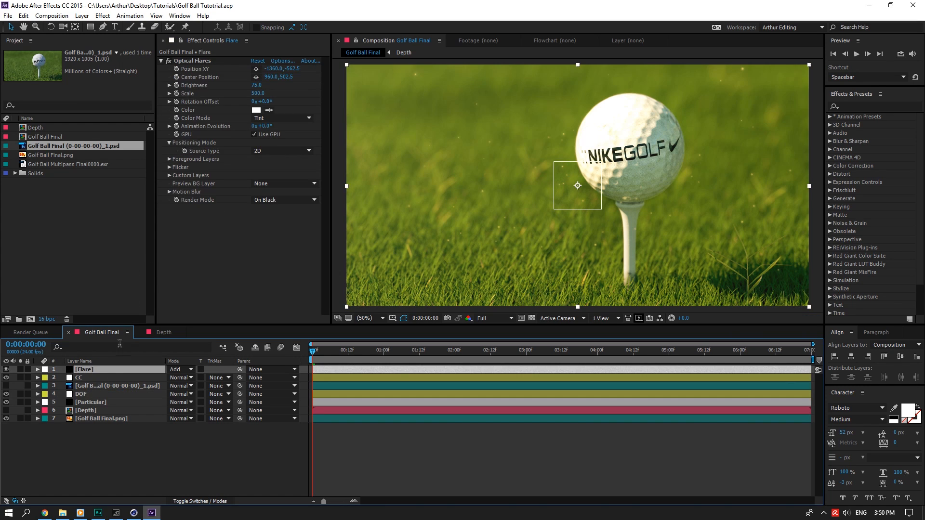
click(108, 377)
click(272, 244)
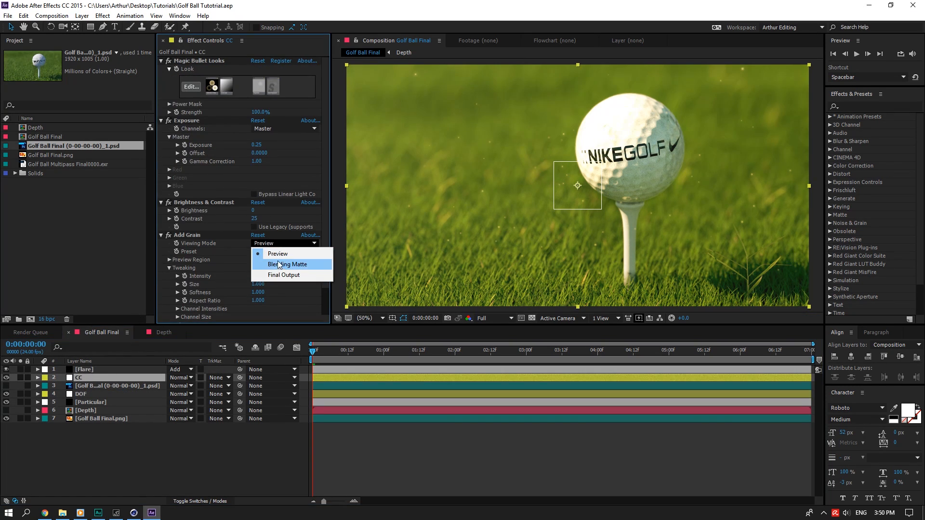
click(270, 276)
click(99, 394)
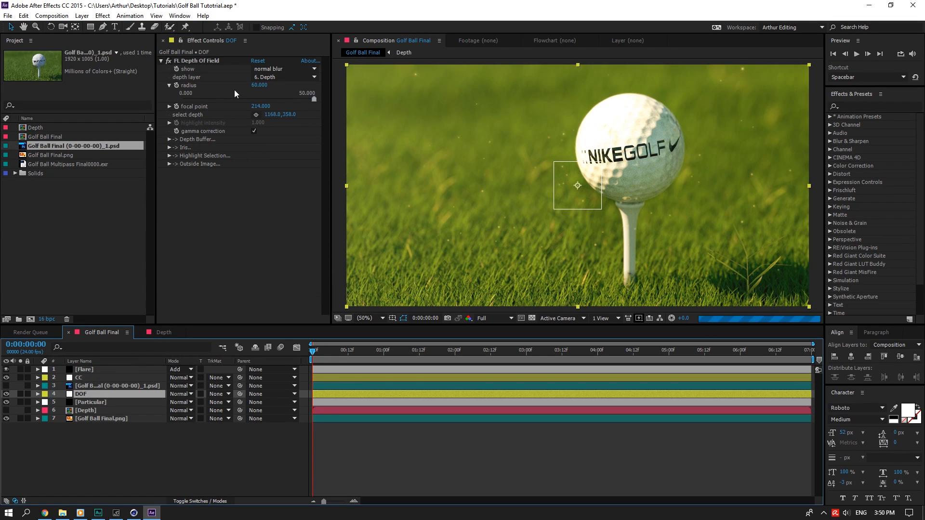
Show only the highlight selection in Depth Of Field and enable Highlight Selection.
click(284, 69)
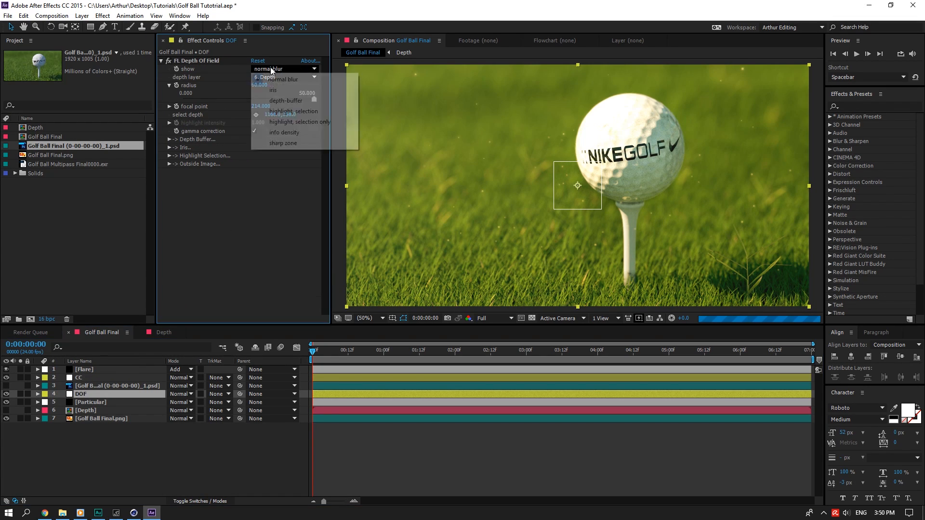
click(293, 112)
click(169, 156)
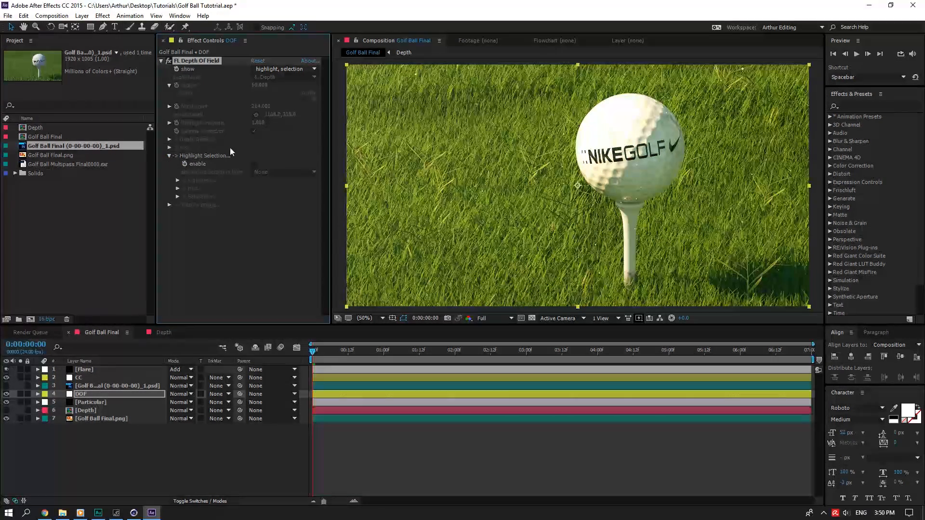
click(254, 164)
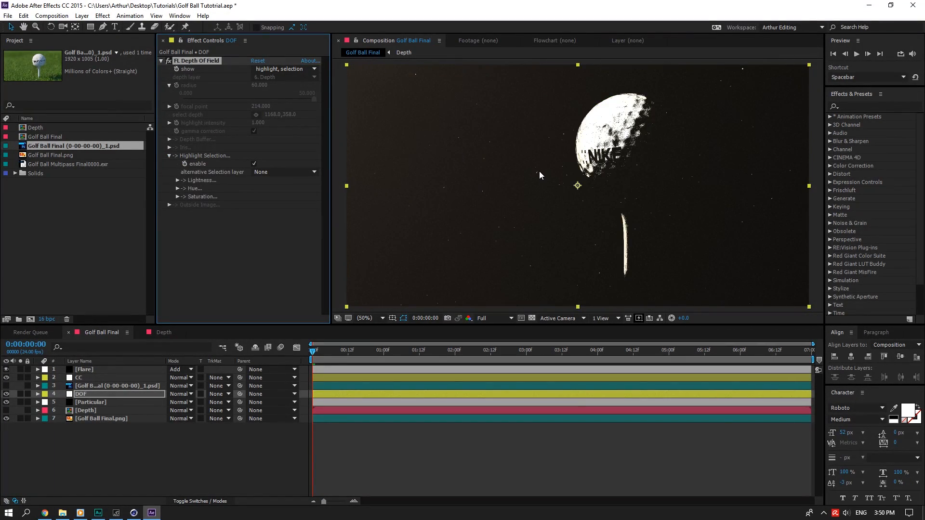
Set the Lightness start to 150, comparing briefly against 125.
click(178, 181)
click(261, 188)
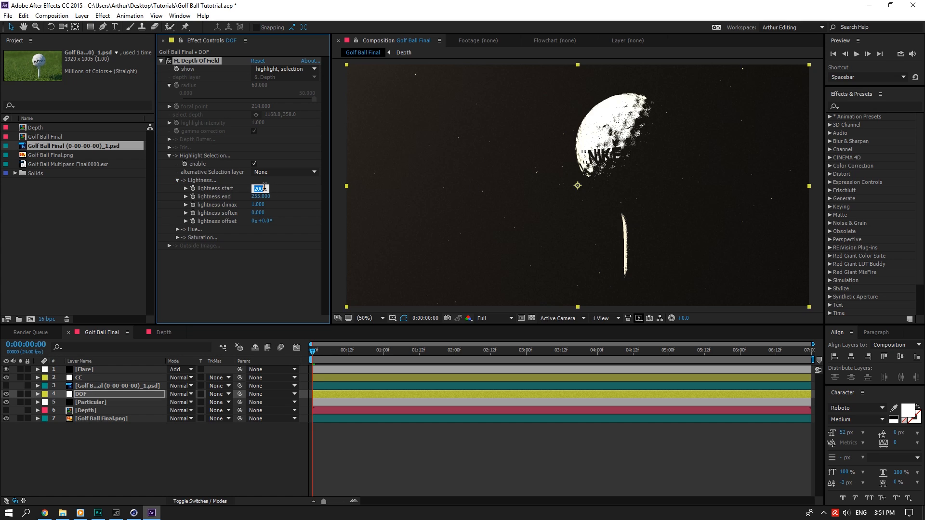
text(150)
key(Return)
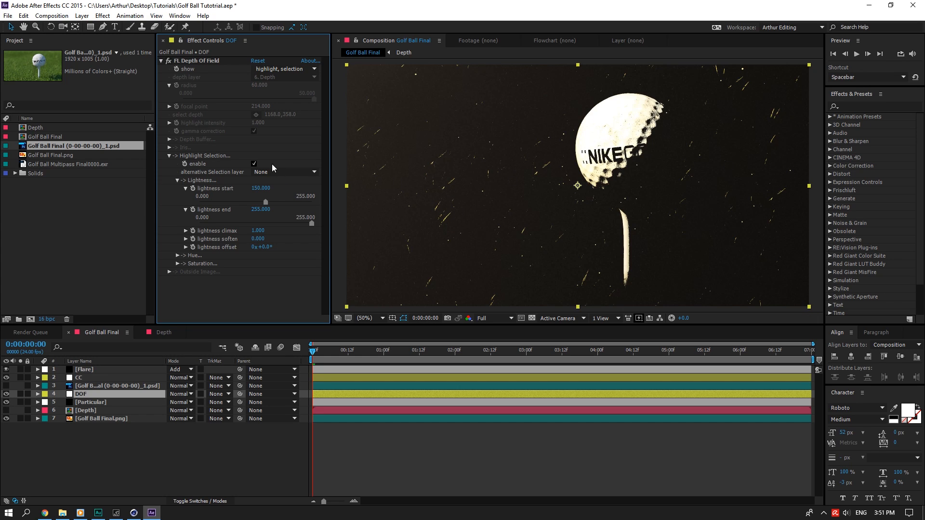
click(264, 194)
text(125)
key(Return)
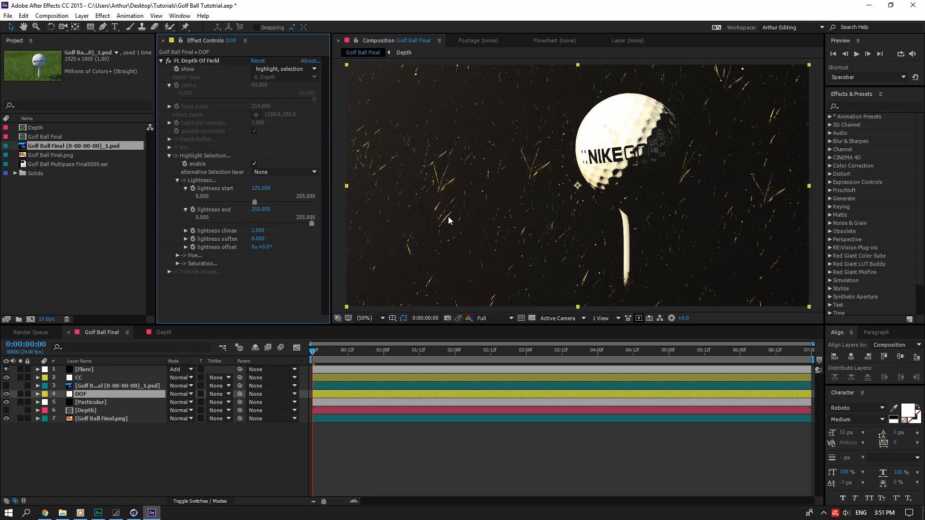
click(264, 193)
text(150)
key(Return)
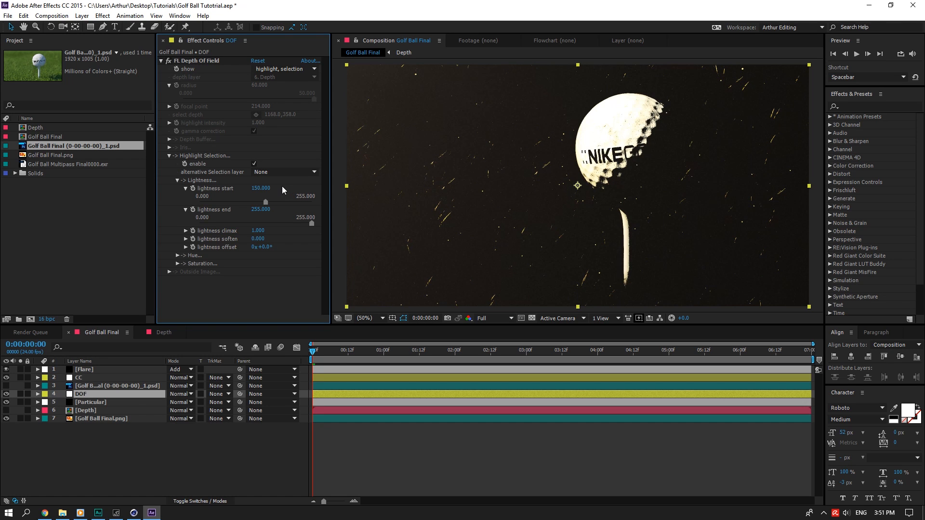
click(169, 157)
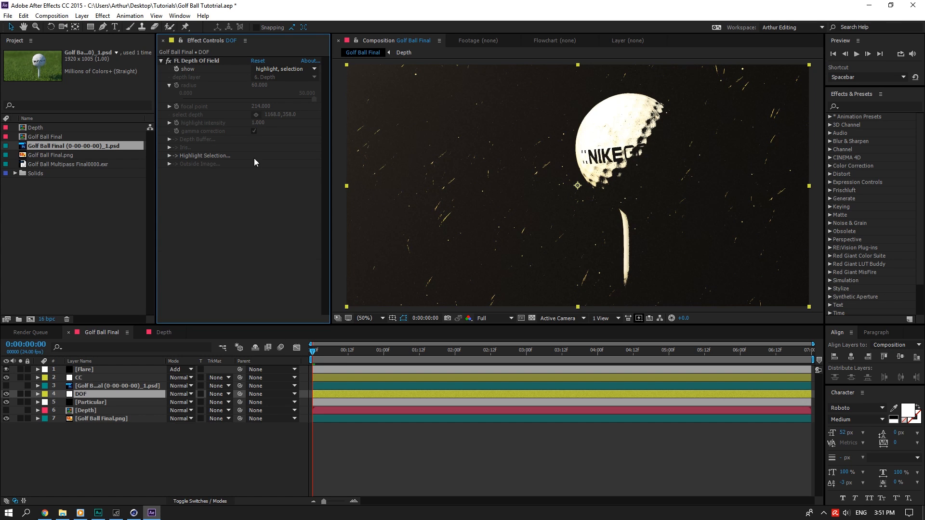
click(279, 69)
Return Depth Of Field to normal blur with highlight intensity 5 and gamma correction off.
click(290, 81)
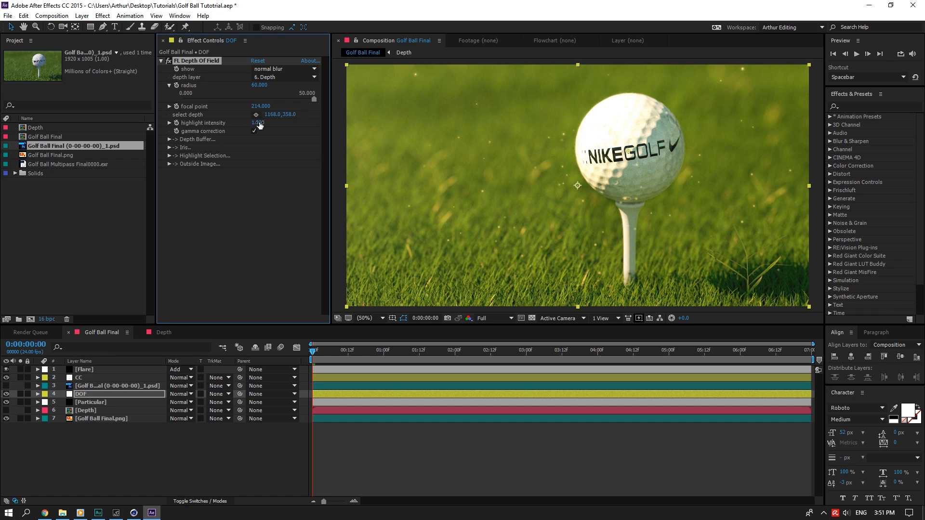
text(5)
key(Return)
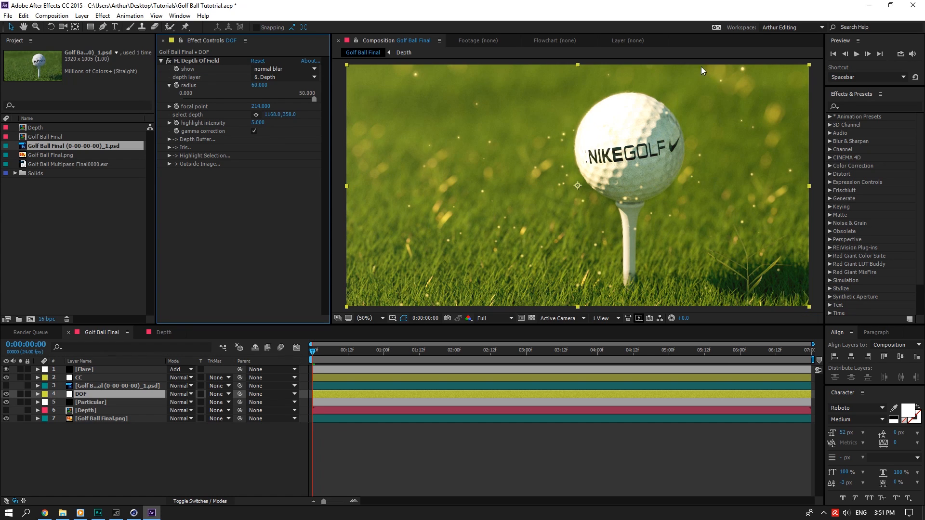
click(254, 131)
Set the iris to 0 rounded facets and 8 facets, then save the project.
click(169, 147)
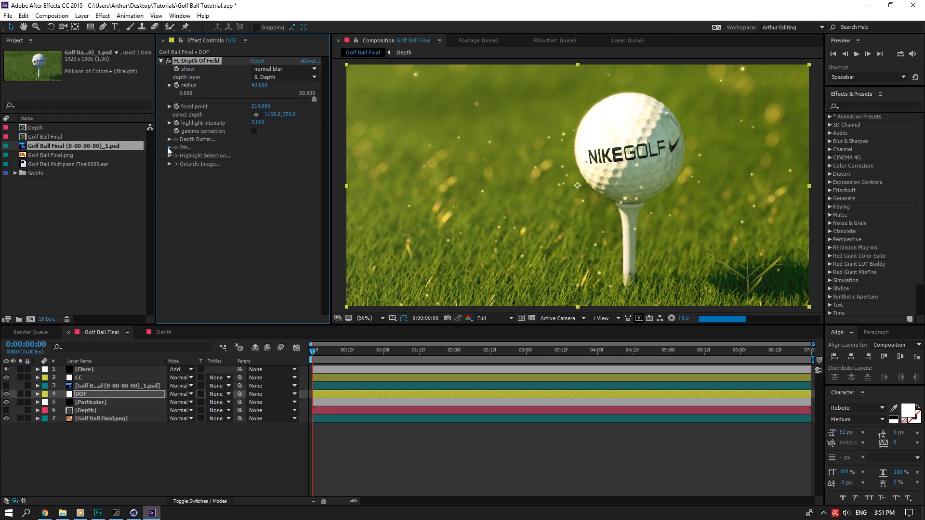
click(256, 180)
text(0)
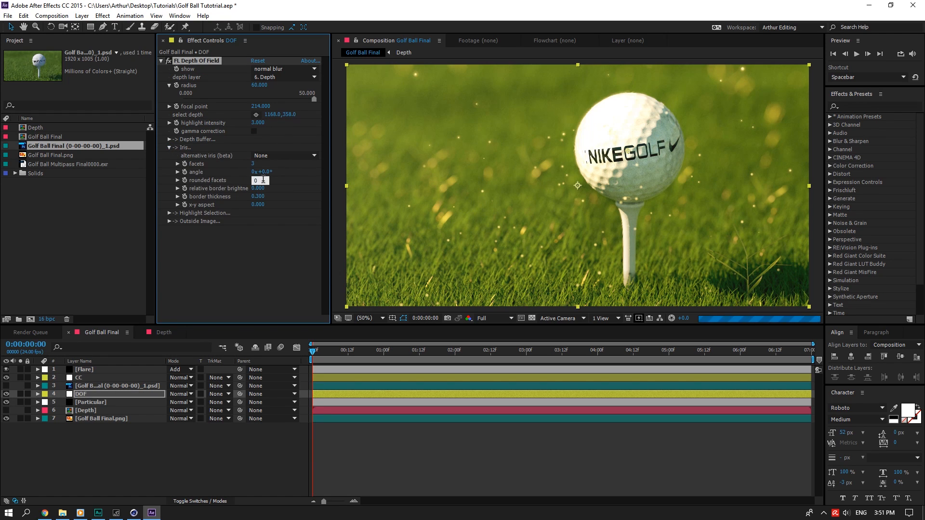
click(256, 172)
key(Return)
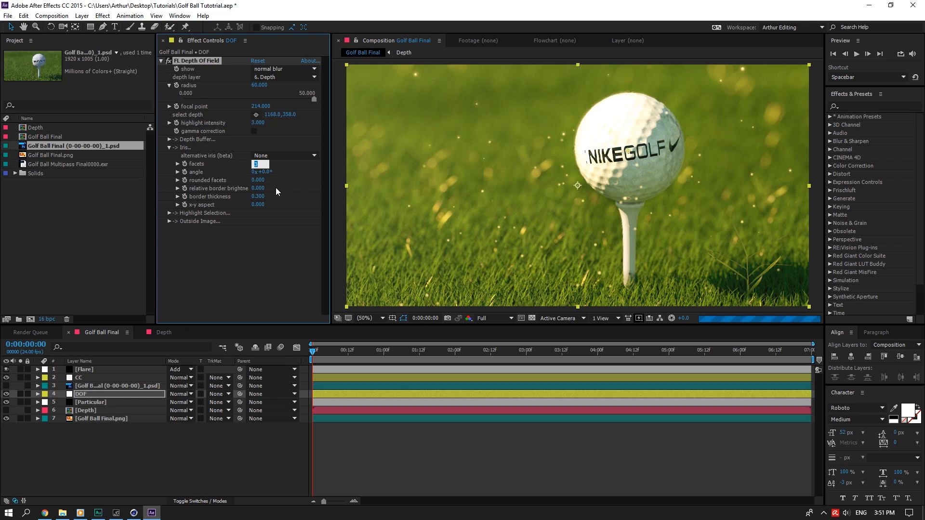
click(276, 191)
key(ctrl+s)
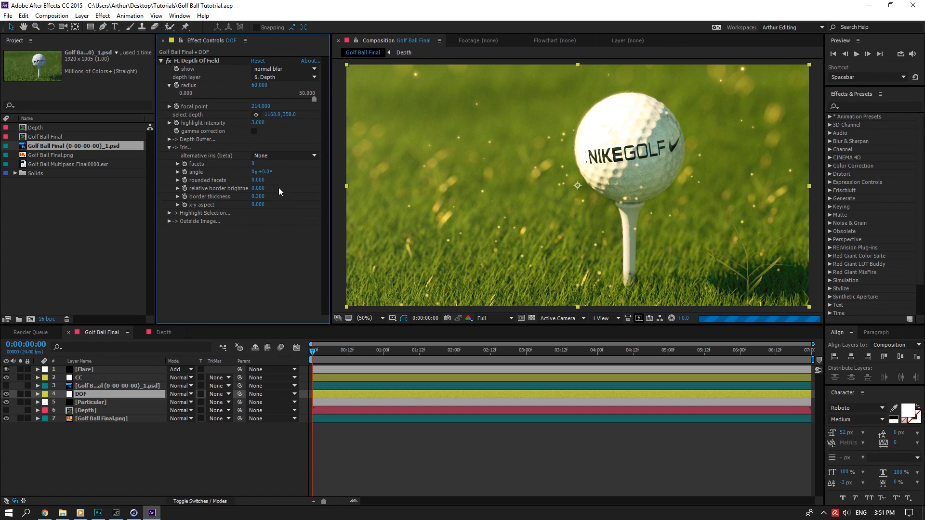
Set the Particular particle Size in Golf Ball Final to 1, after trying 1.5.
click(86, 402)
scroll(233, 273, down, 3)
click(258, 258)
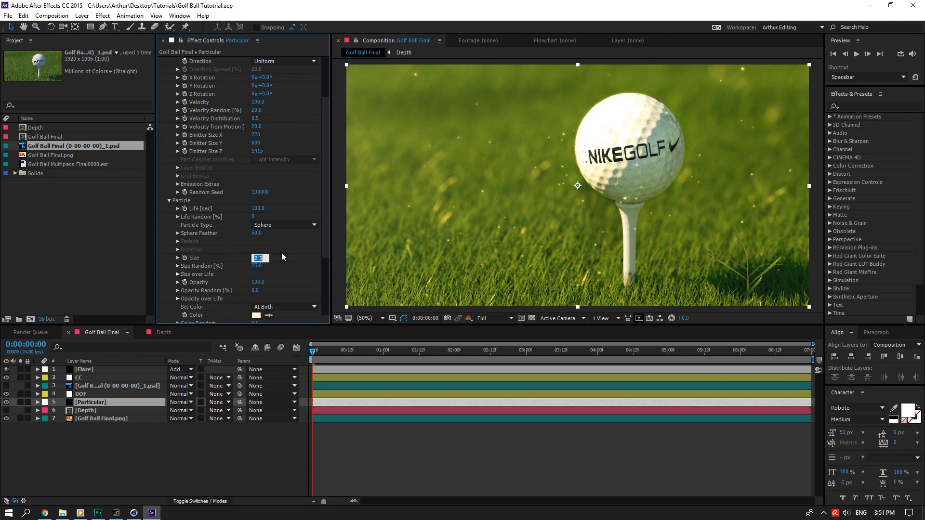
text(1.5)
key(Return)
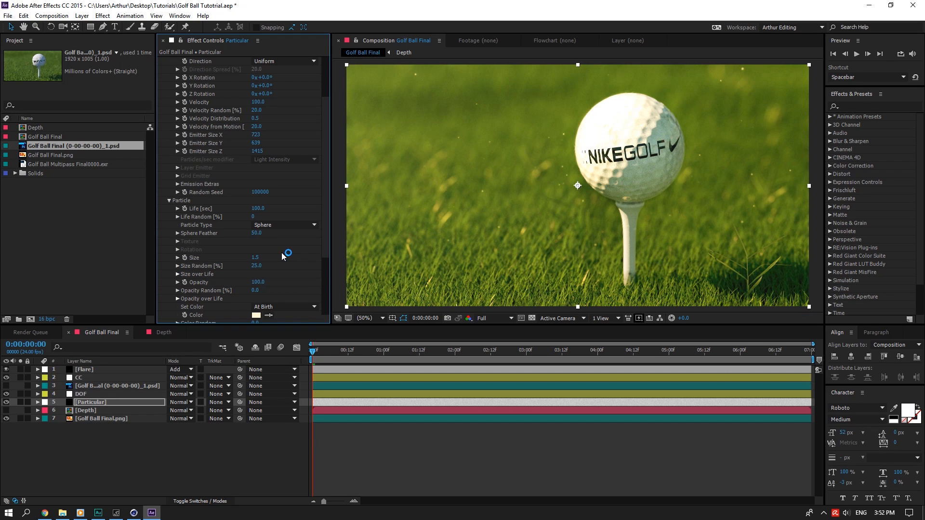
click(255, 257)
text(1)
key(Return)
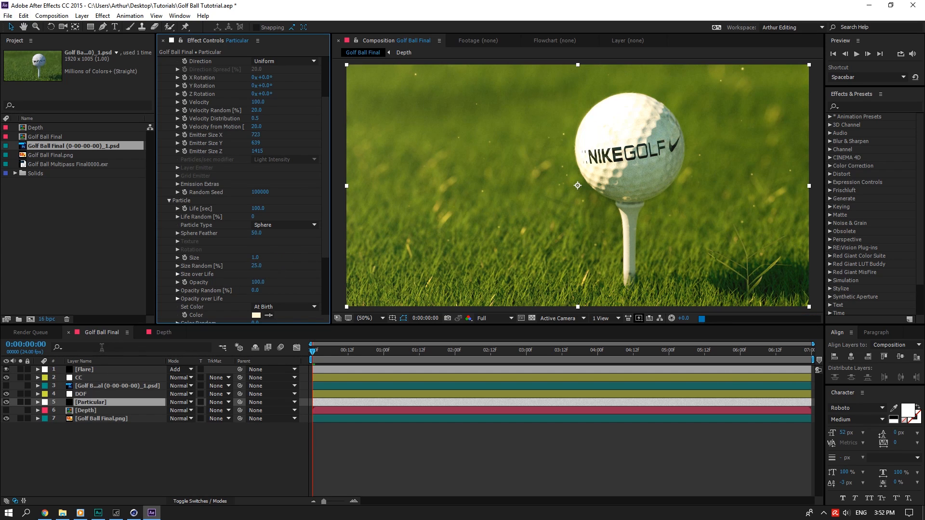
Set the Depth comp's Particular particle Size to 1, return to Golf Ball Final and save.
click(162, 332)
scroll(279, 264, down, 3)
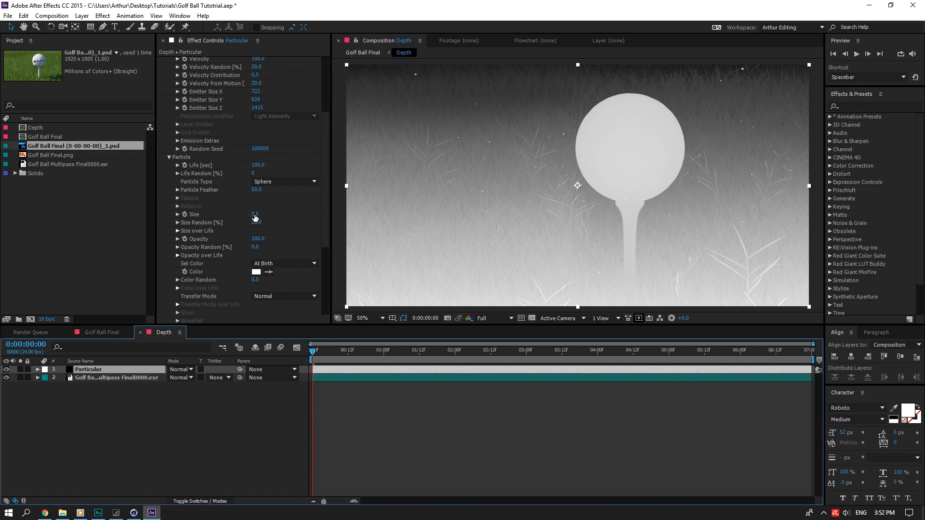
click(259, 215)
text(1.)
key(Return)
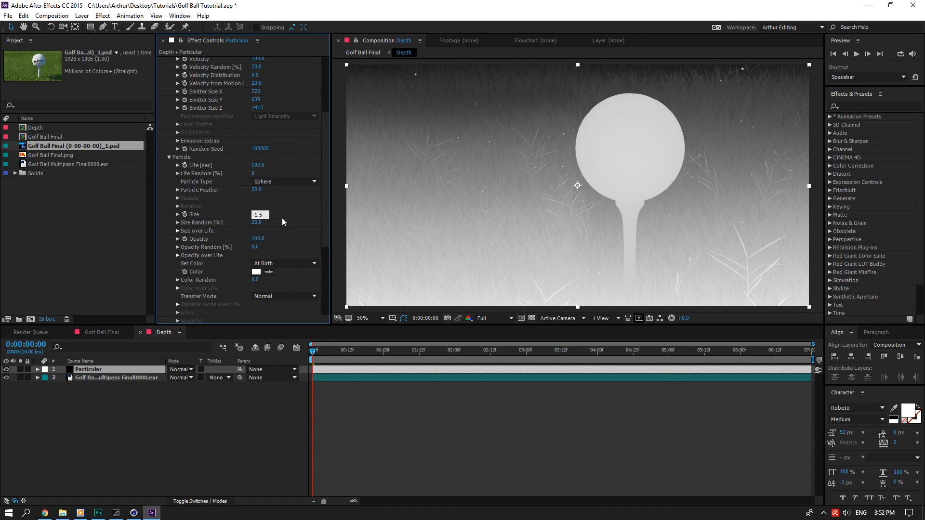
click(101, 332)
key(ctrl+s)
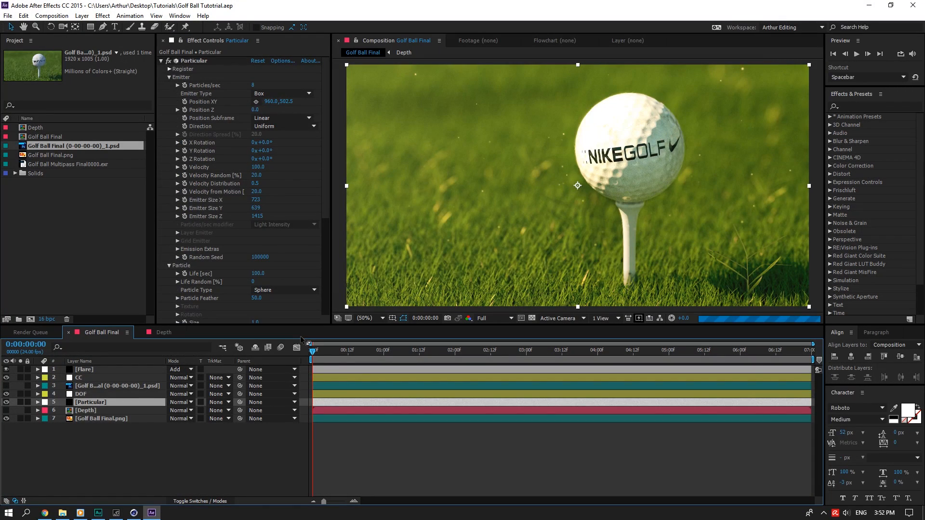